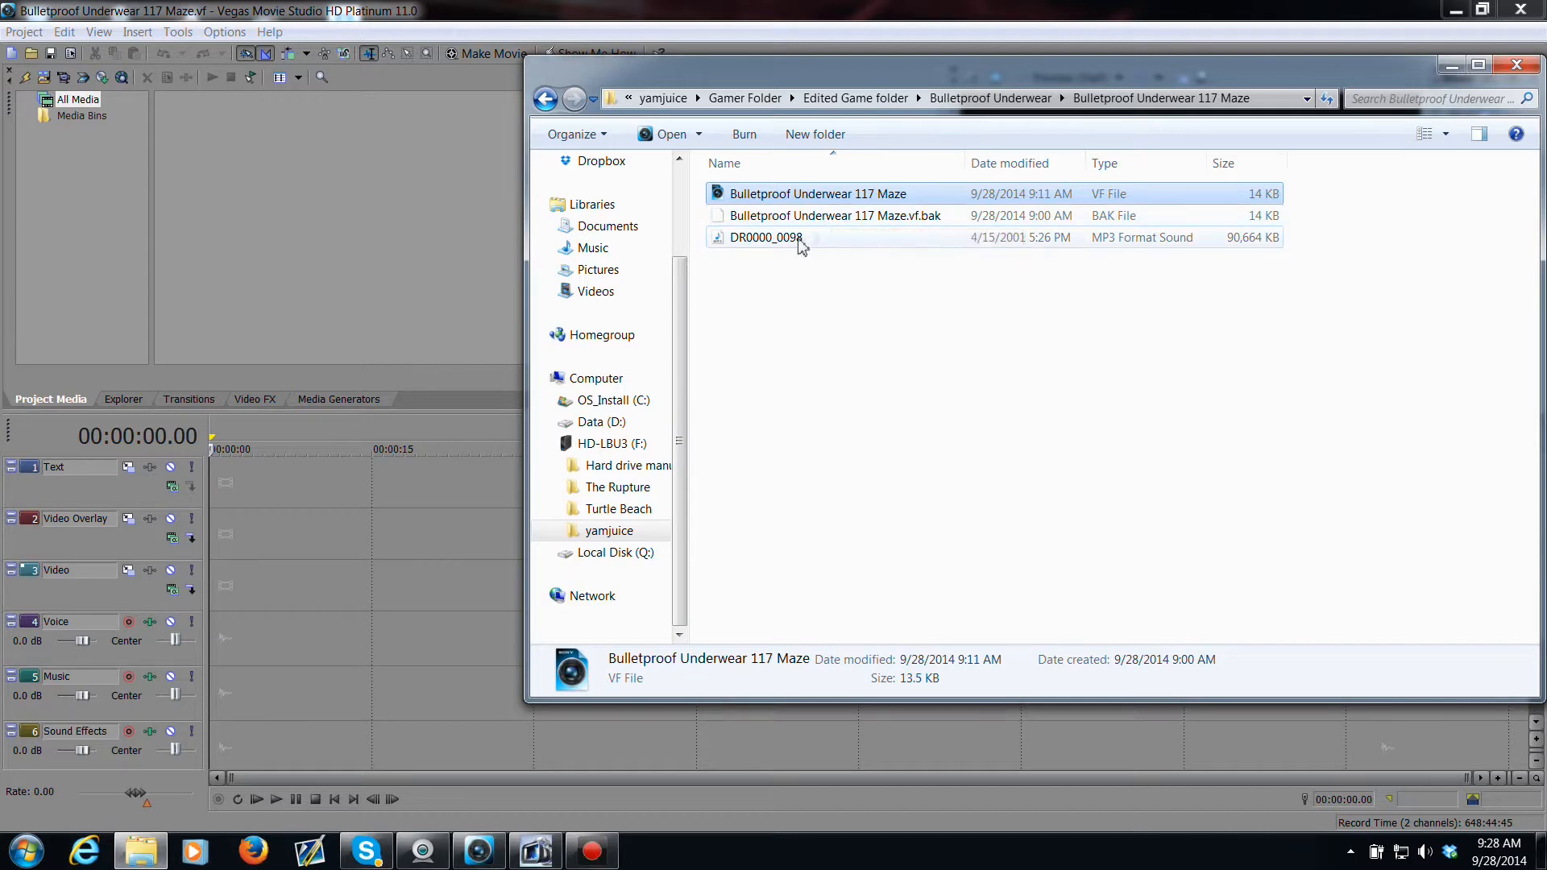
# Step: Add the DR0000_0098.mp3 audio file from the project folder to the Music track of the timeline
pyautogui.moveTo(802, 239); pyautogui.dragTo(324, 693)
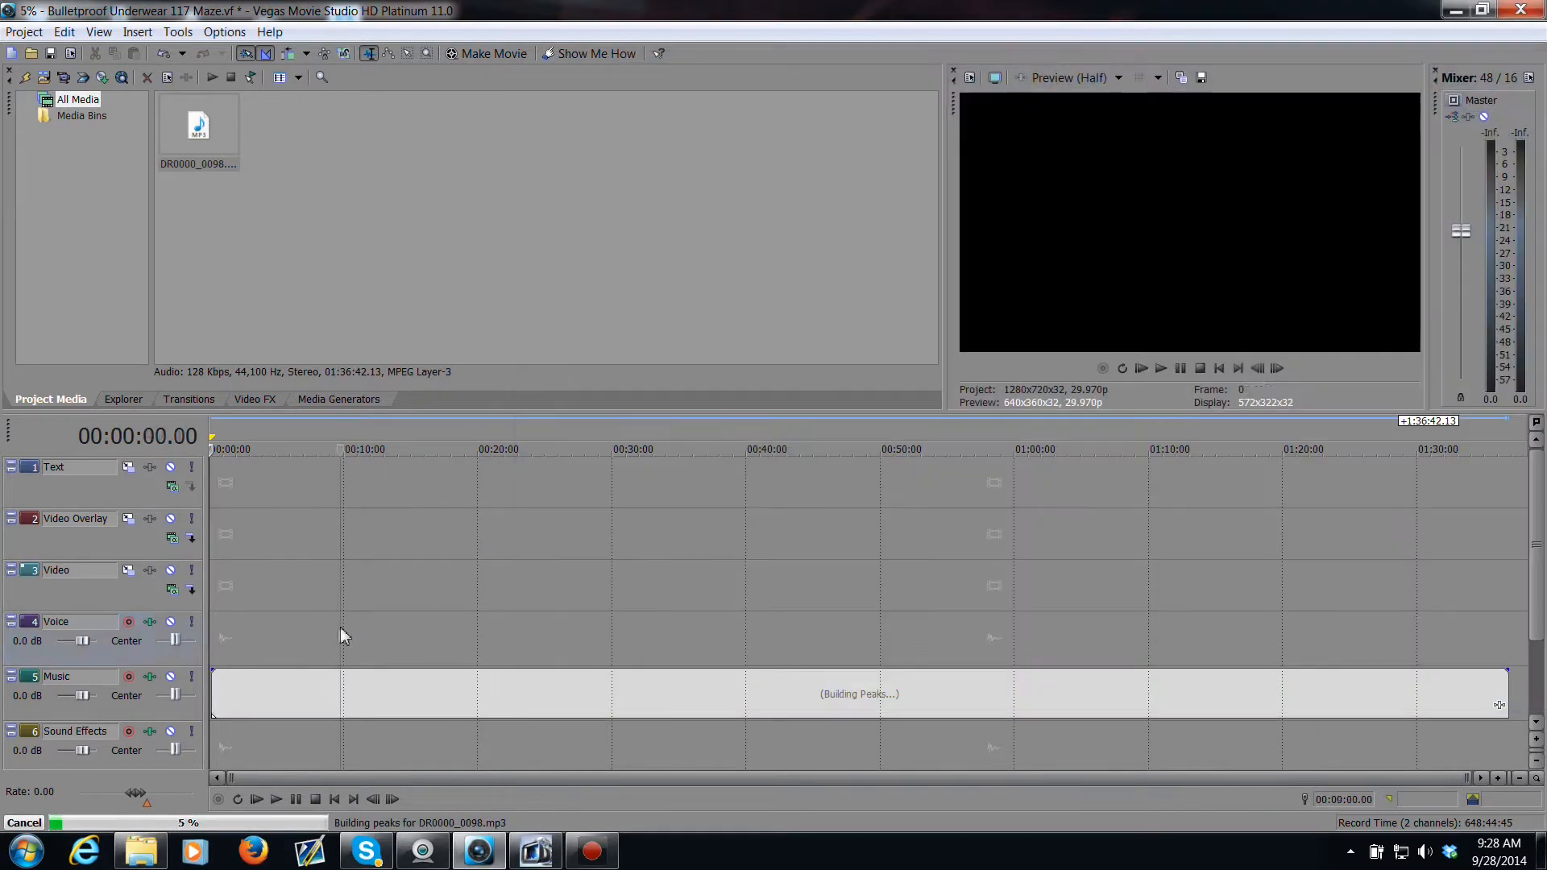
pyautogui.click(340, 627)
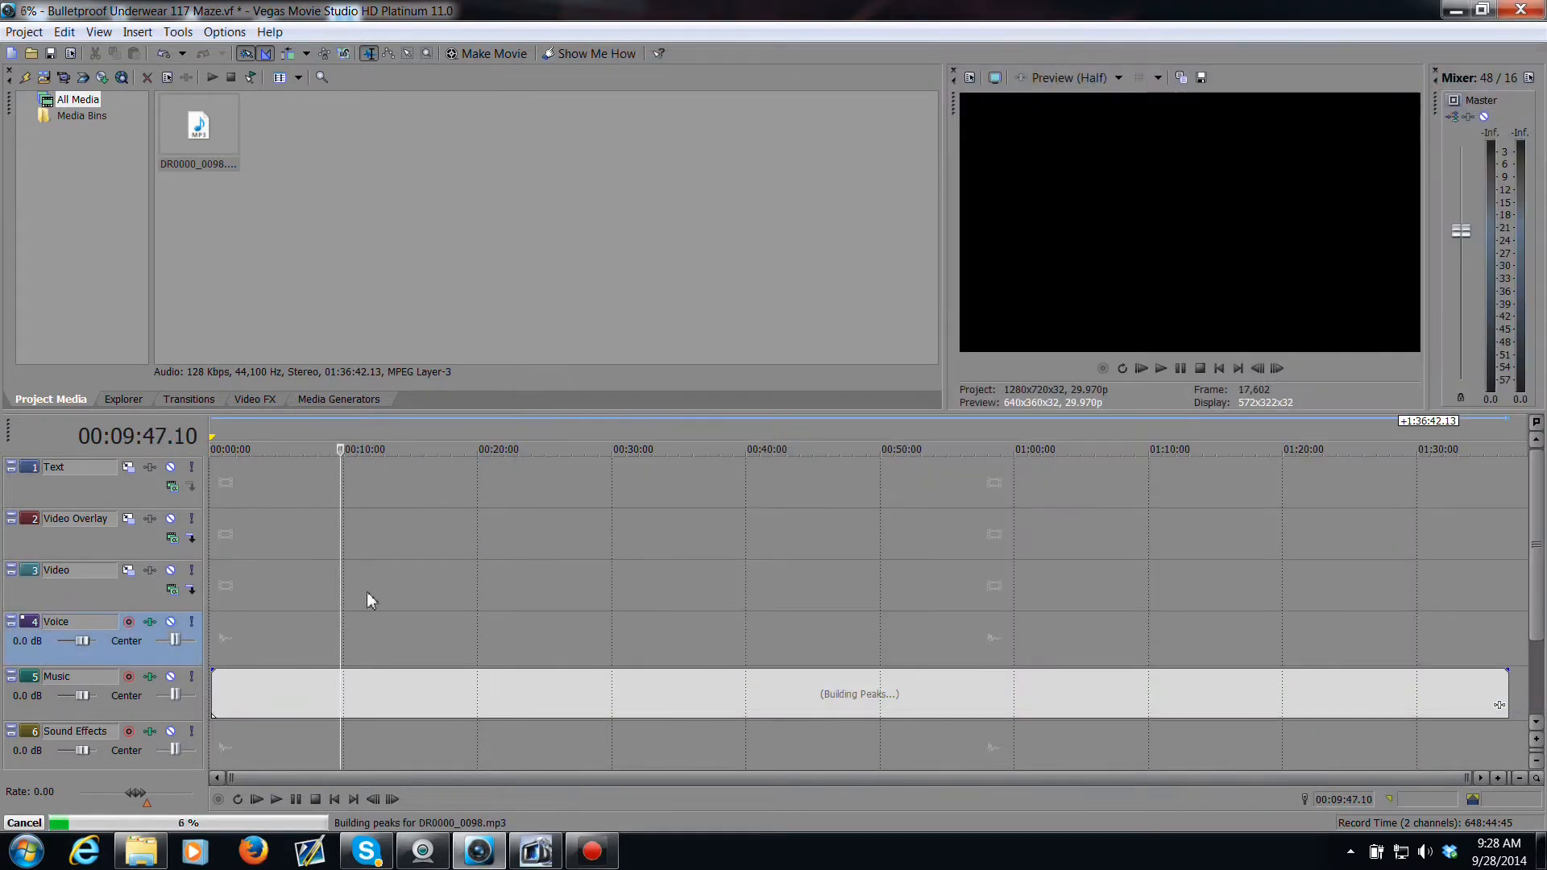
# Step: Open the Corel Video captures folder and add Capture 257.wmv to the Video track of the timeline
pyautogui.rightClick(150, 859)
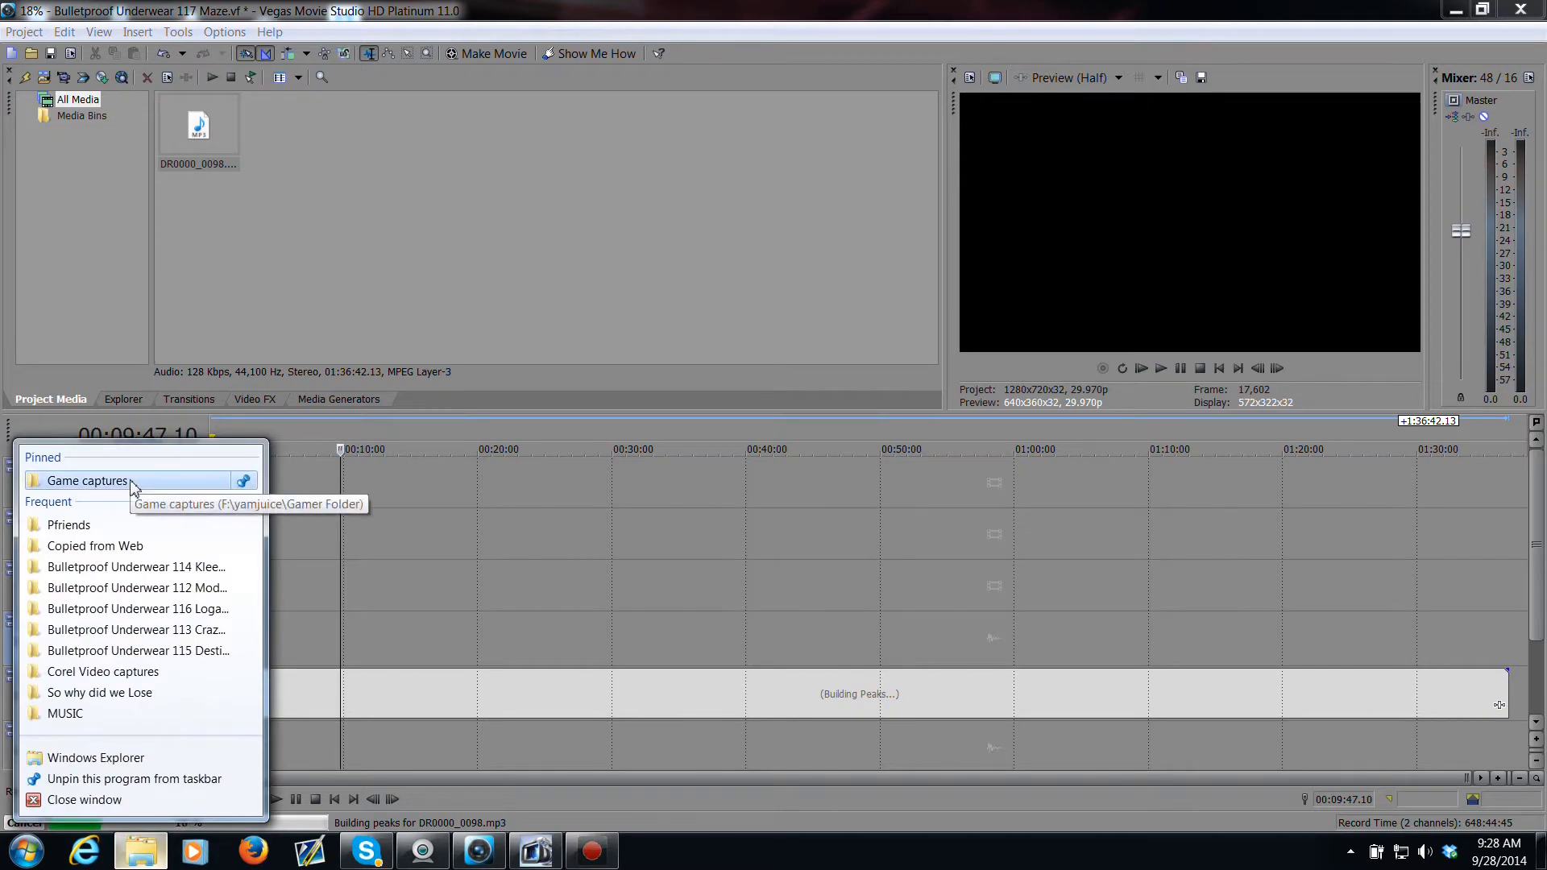
pyautogui.click(88, 480)
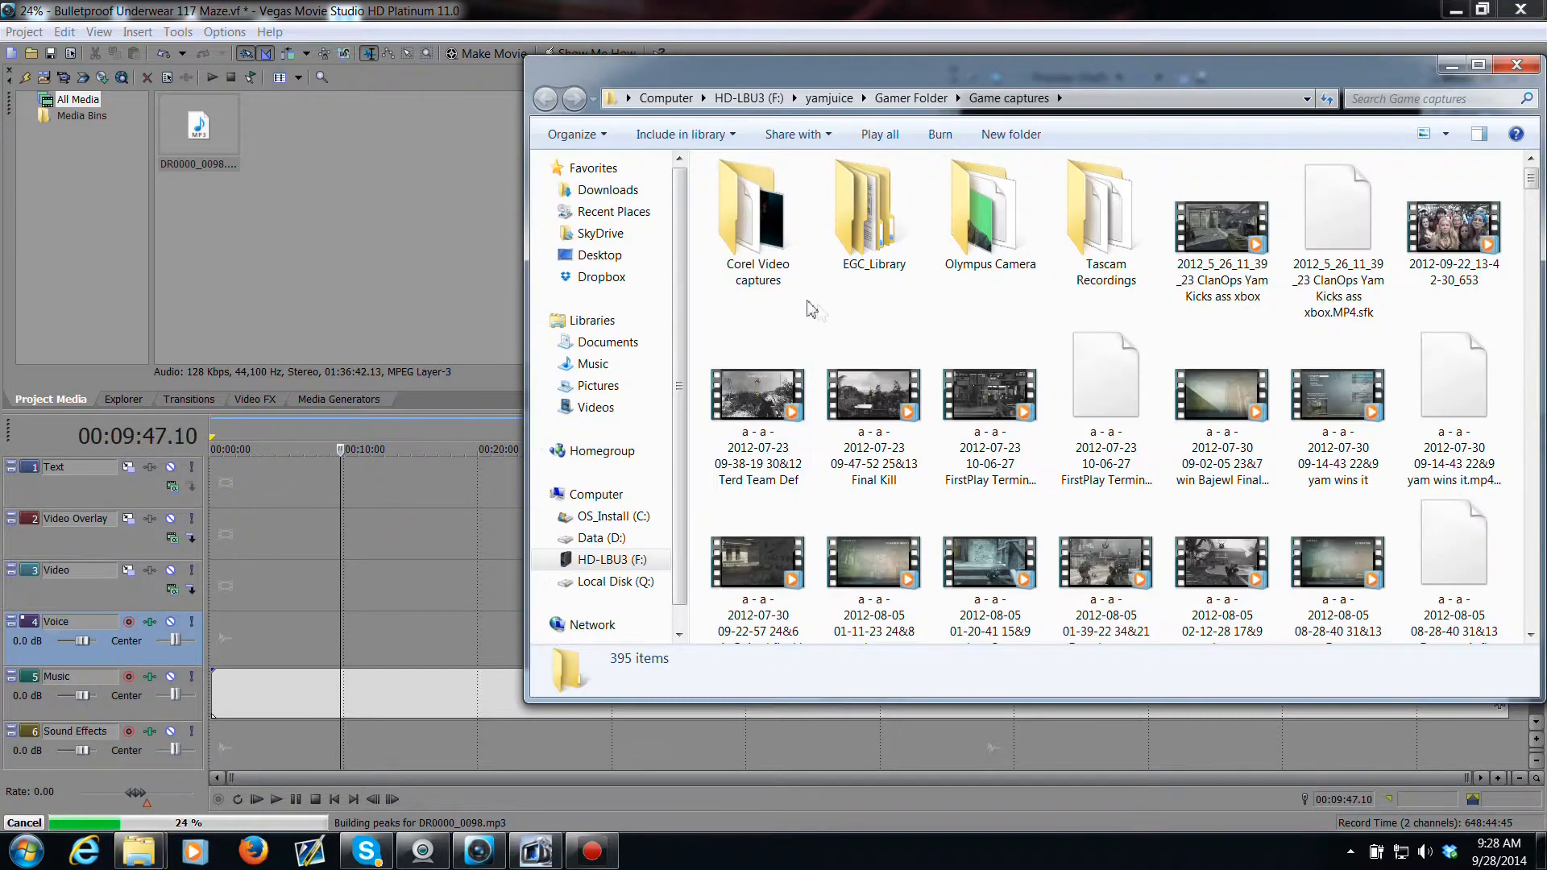
pyautogui.doubleClick(765, 233)
pyautogui.scroll(-5, 1082, 381)
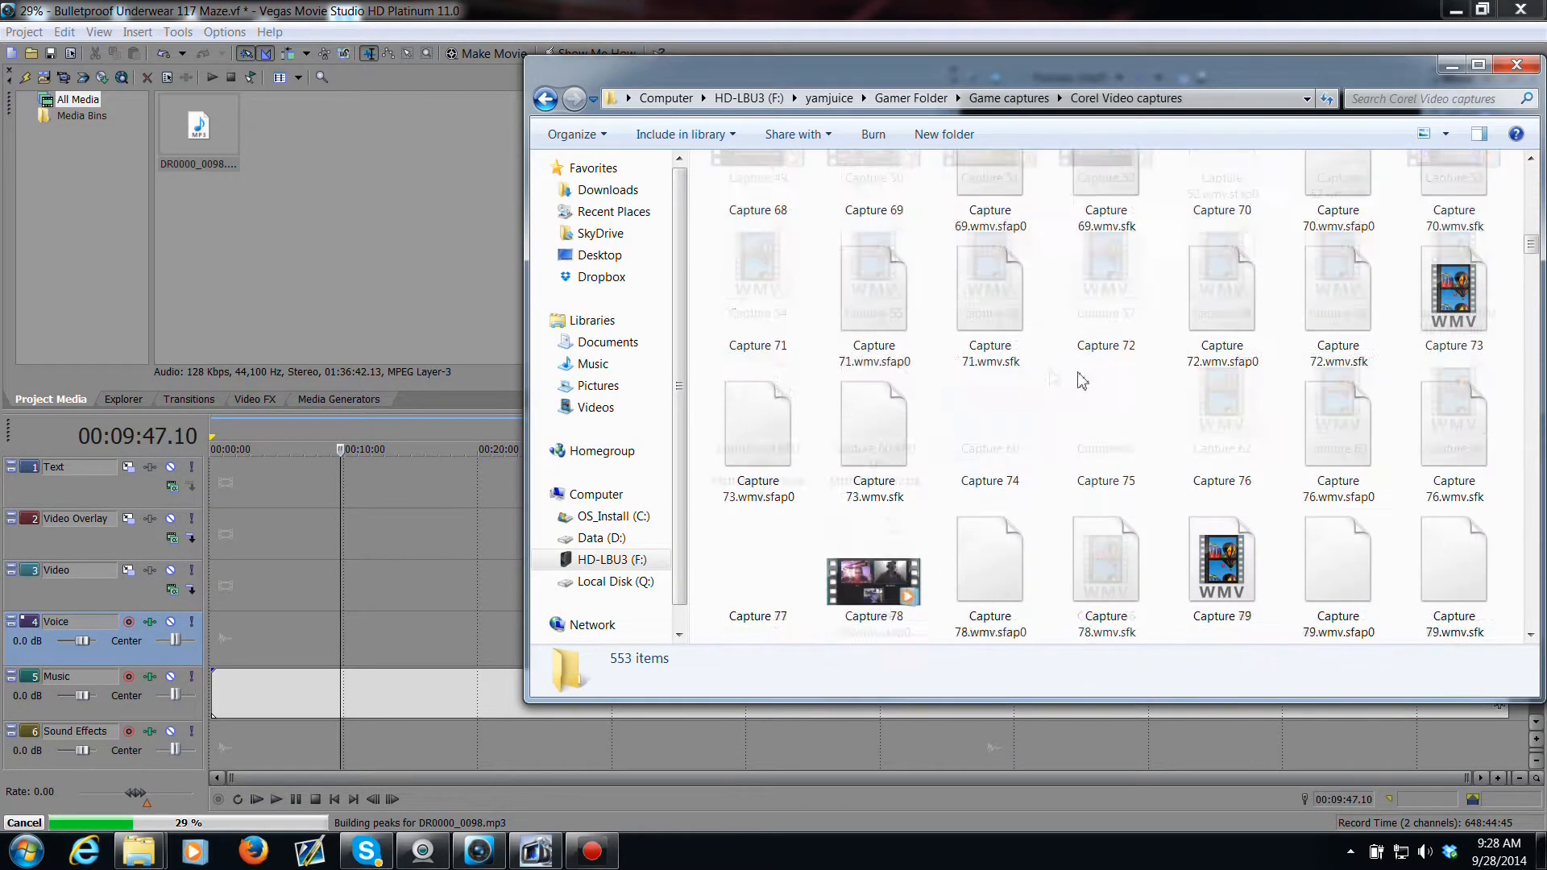
pyautogui.scroll(-15, 1082, 381)
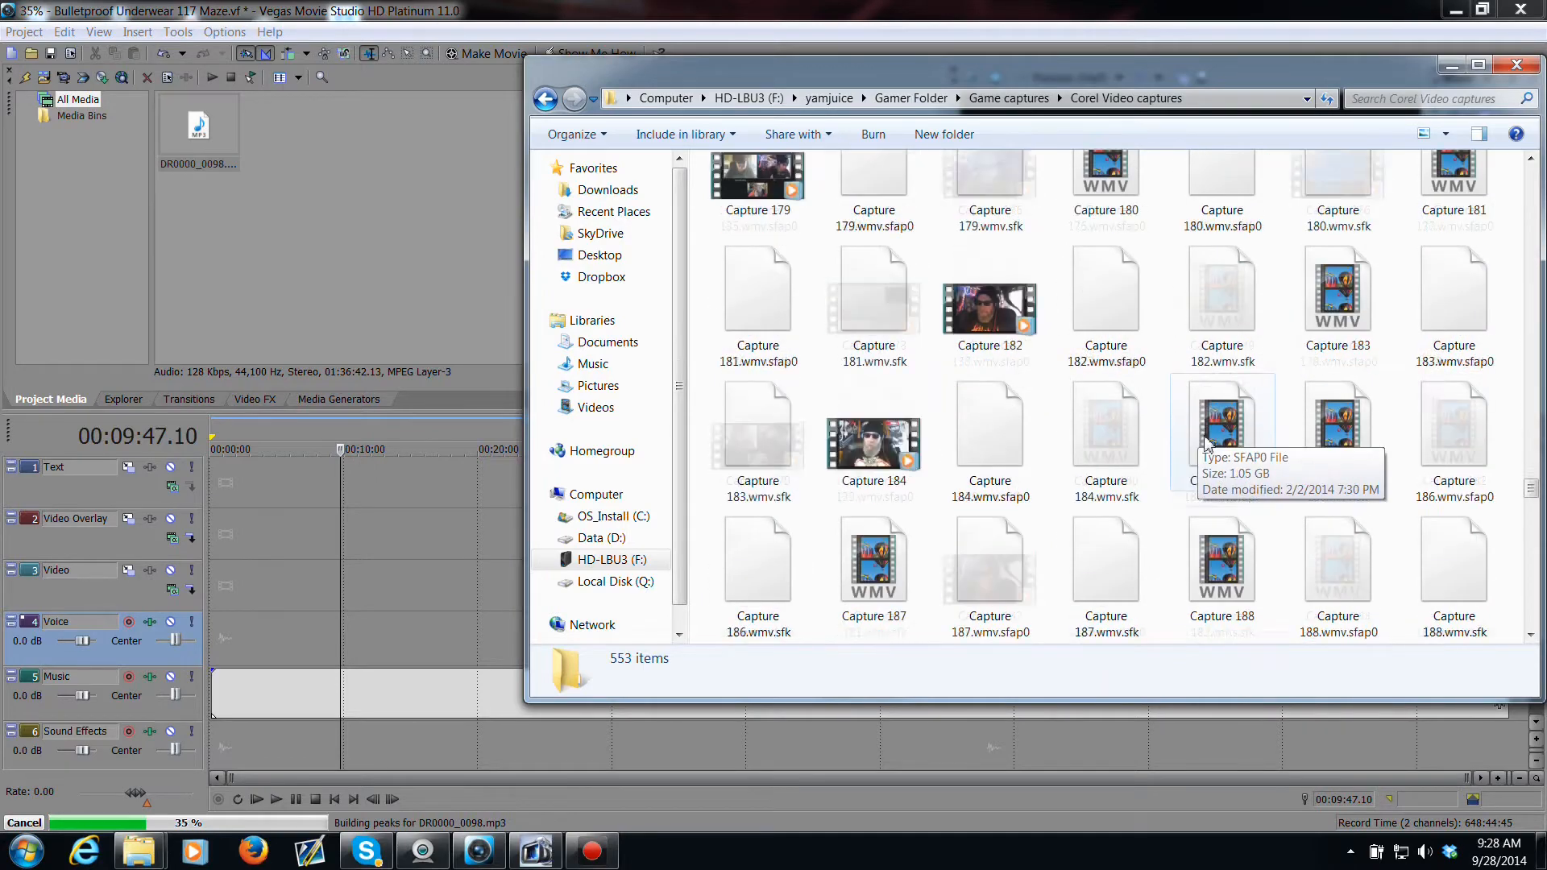
pyautogui.scroll(-10, 1205, 440)
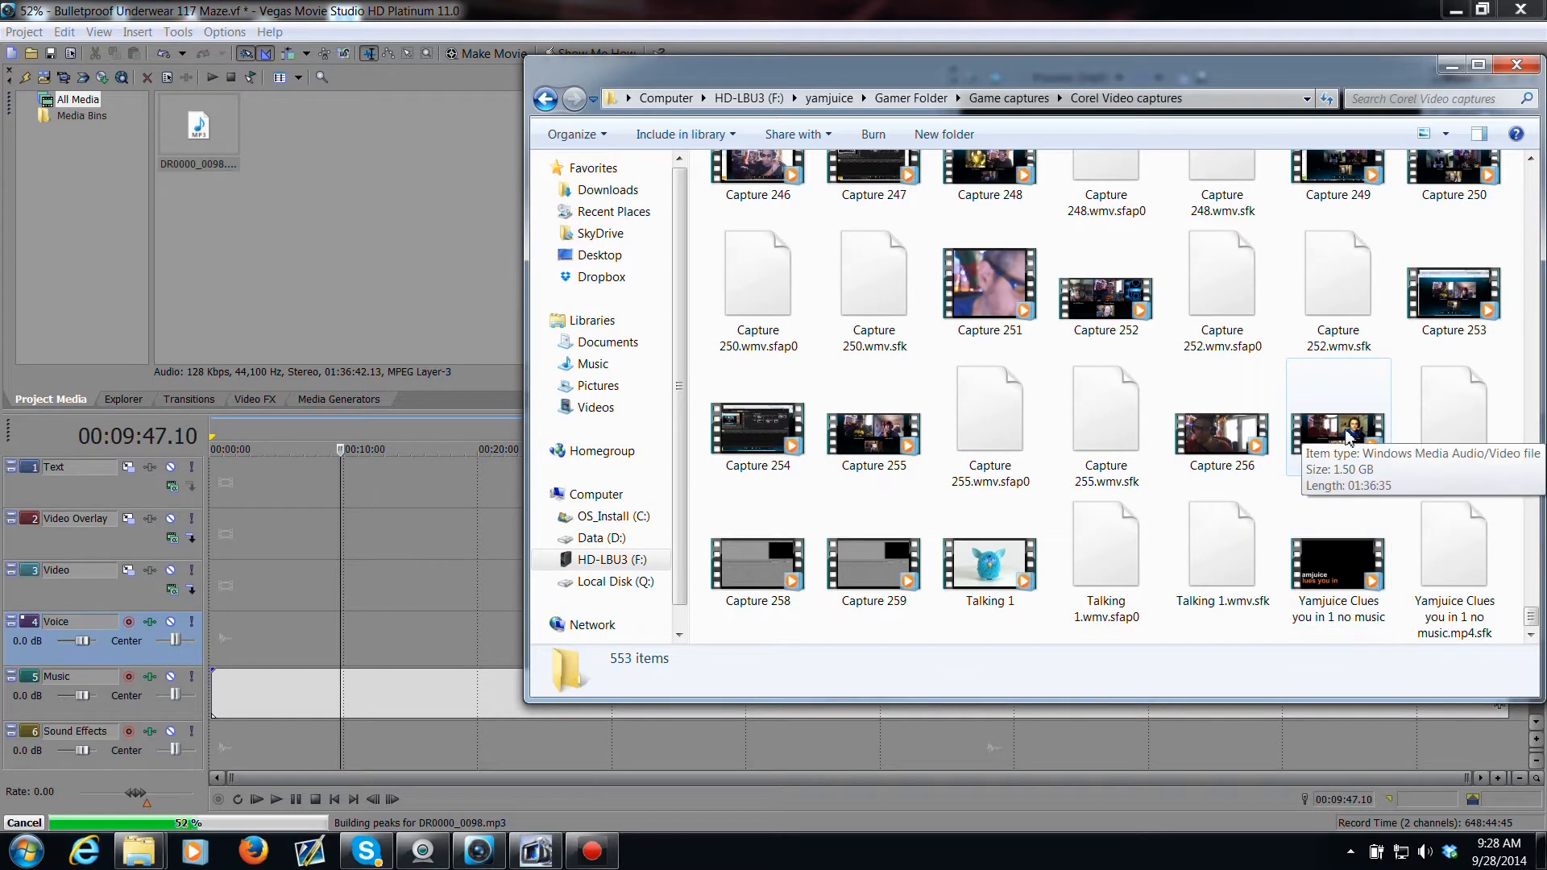
pyautogui.moveTo(1349, 437); pyautogui.dragTo(256, 634)
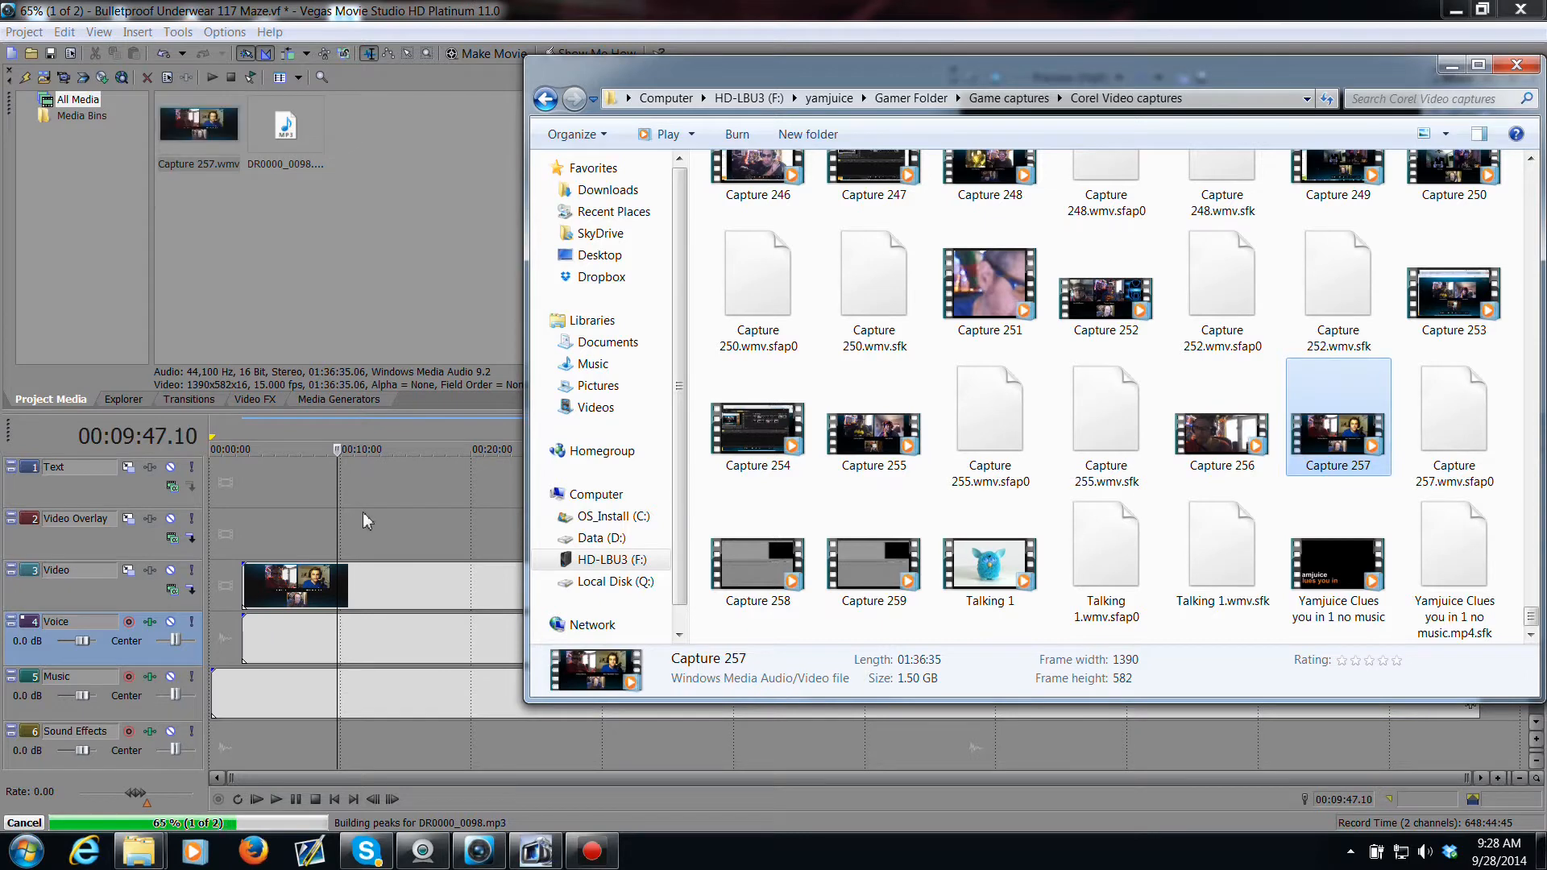
pyautogui.click(363, 520)
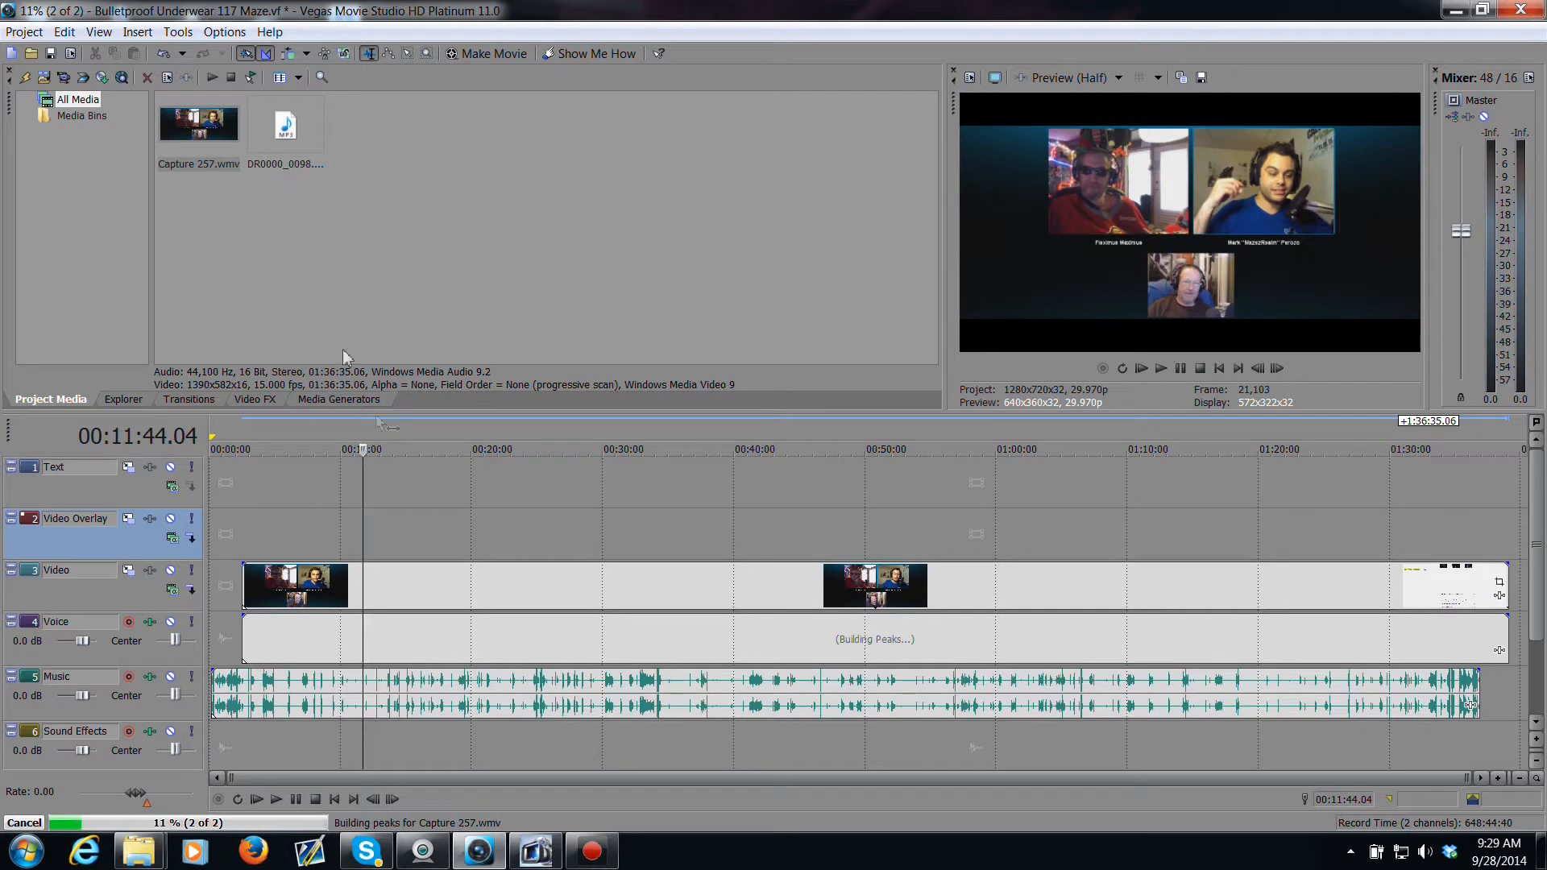
# Step: Line up the start of the Capture 257 video and voice events with the music event
pyautogui.moveTo(407, 571); pyautogui.dragTo(405, 579)
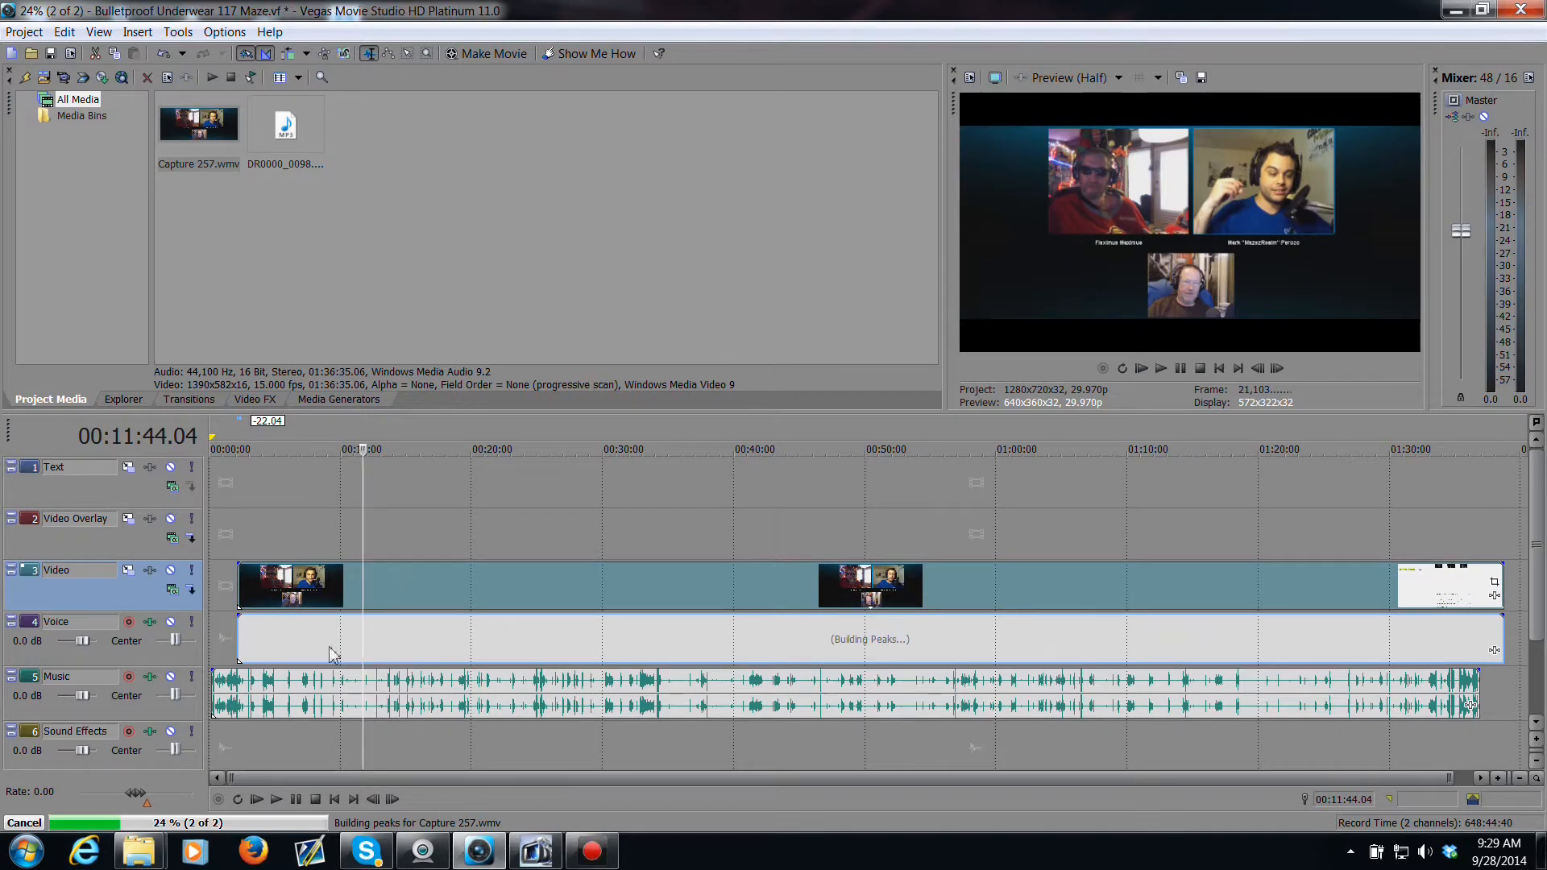
pyautogui.click(303, 691)
pyautogui.moveTo(303, 691); pyautogui.dragTo(325, 696)
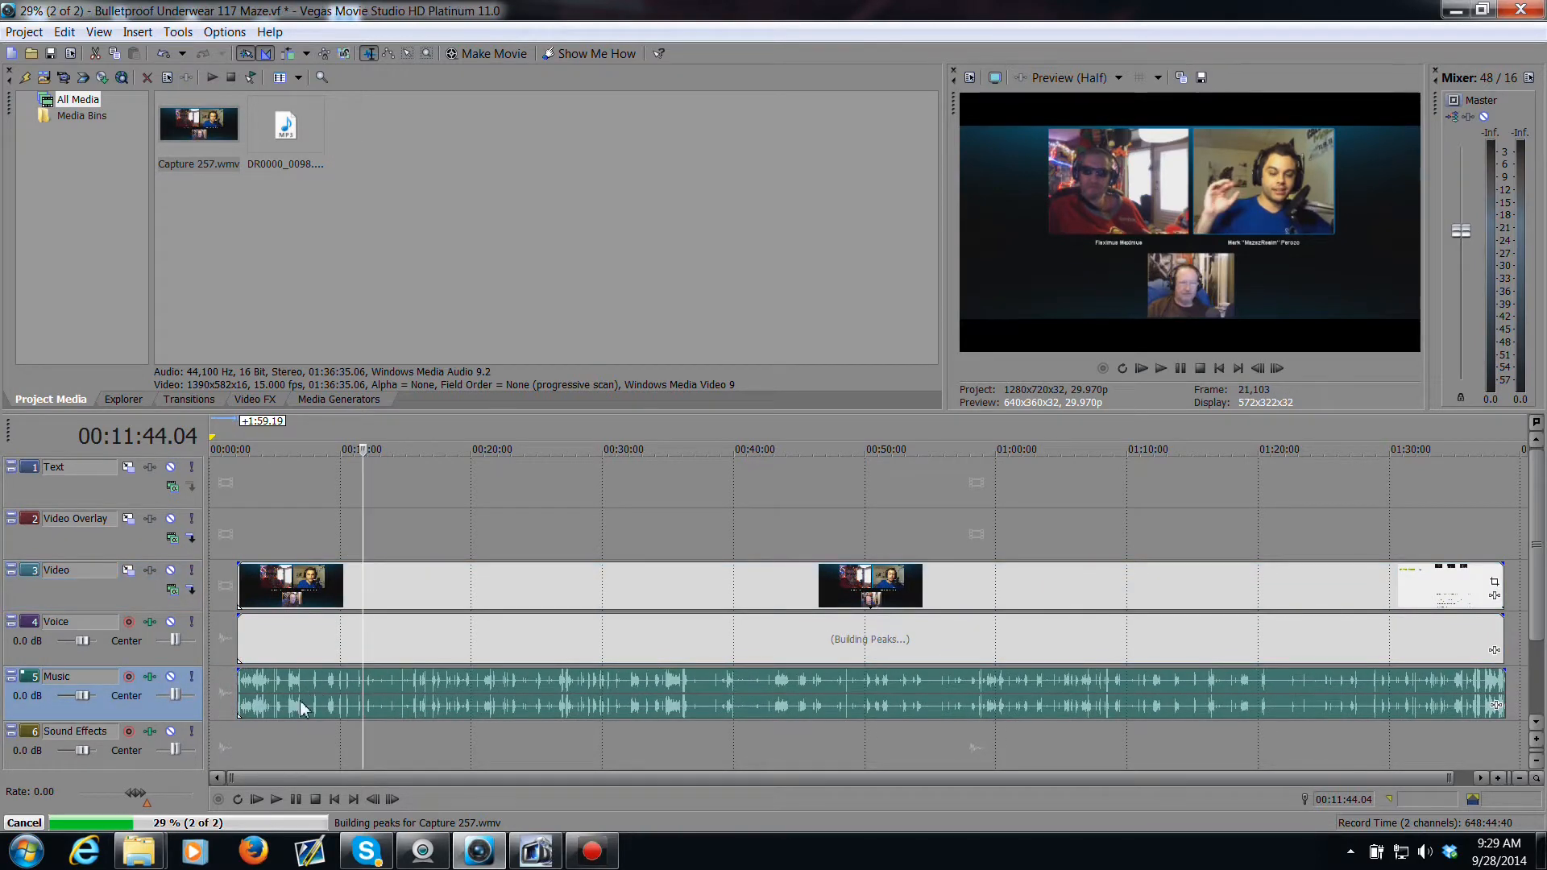
pyautogui.click(258, 681)
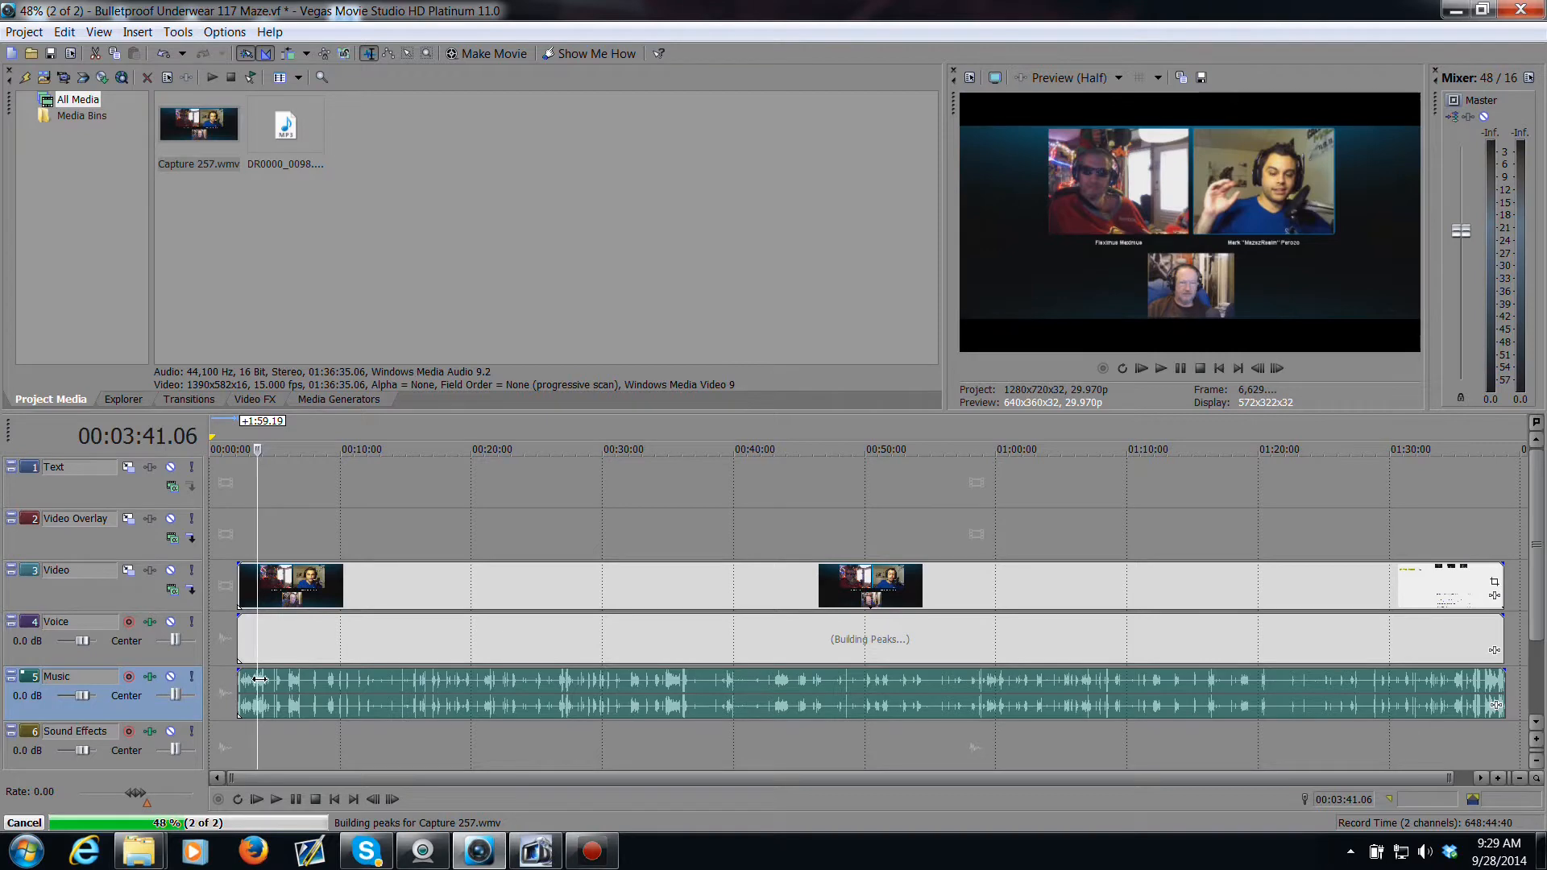
# Step: Nudge the music event slightly left against the capture events
pyautogui.scroll(8, 260, 679)
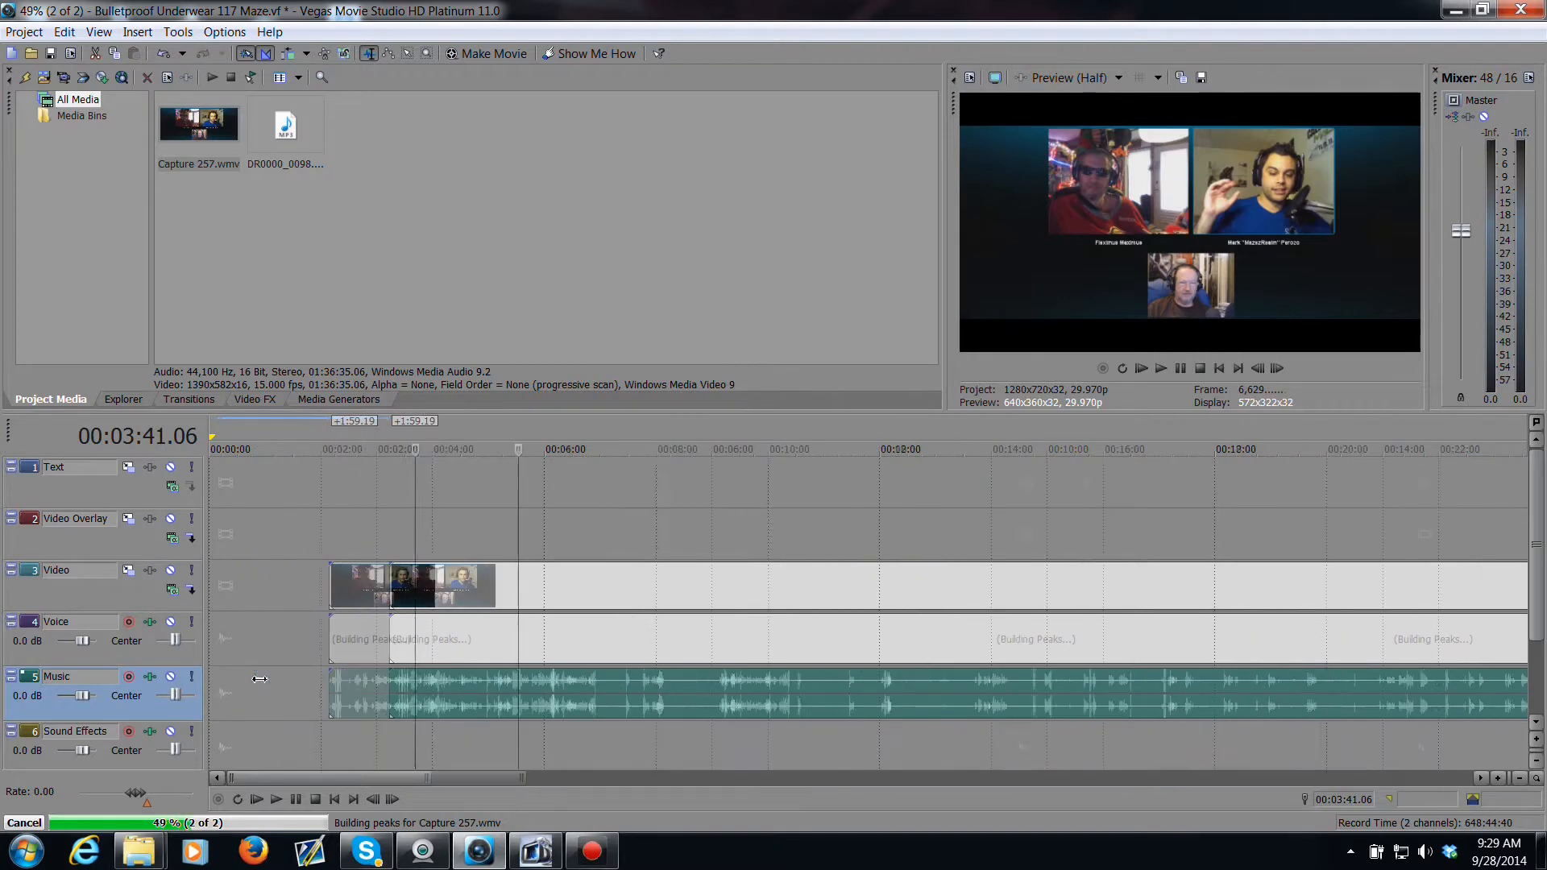
pyautogui.click(385, 683)
pyautogui.moveTo(389, 657); pyautogui.dragTo(375, 658)
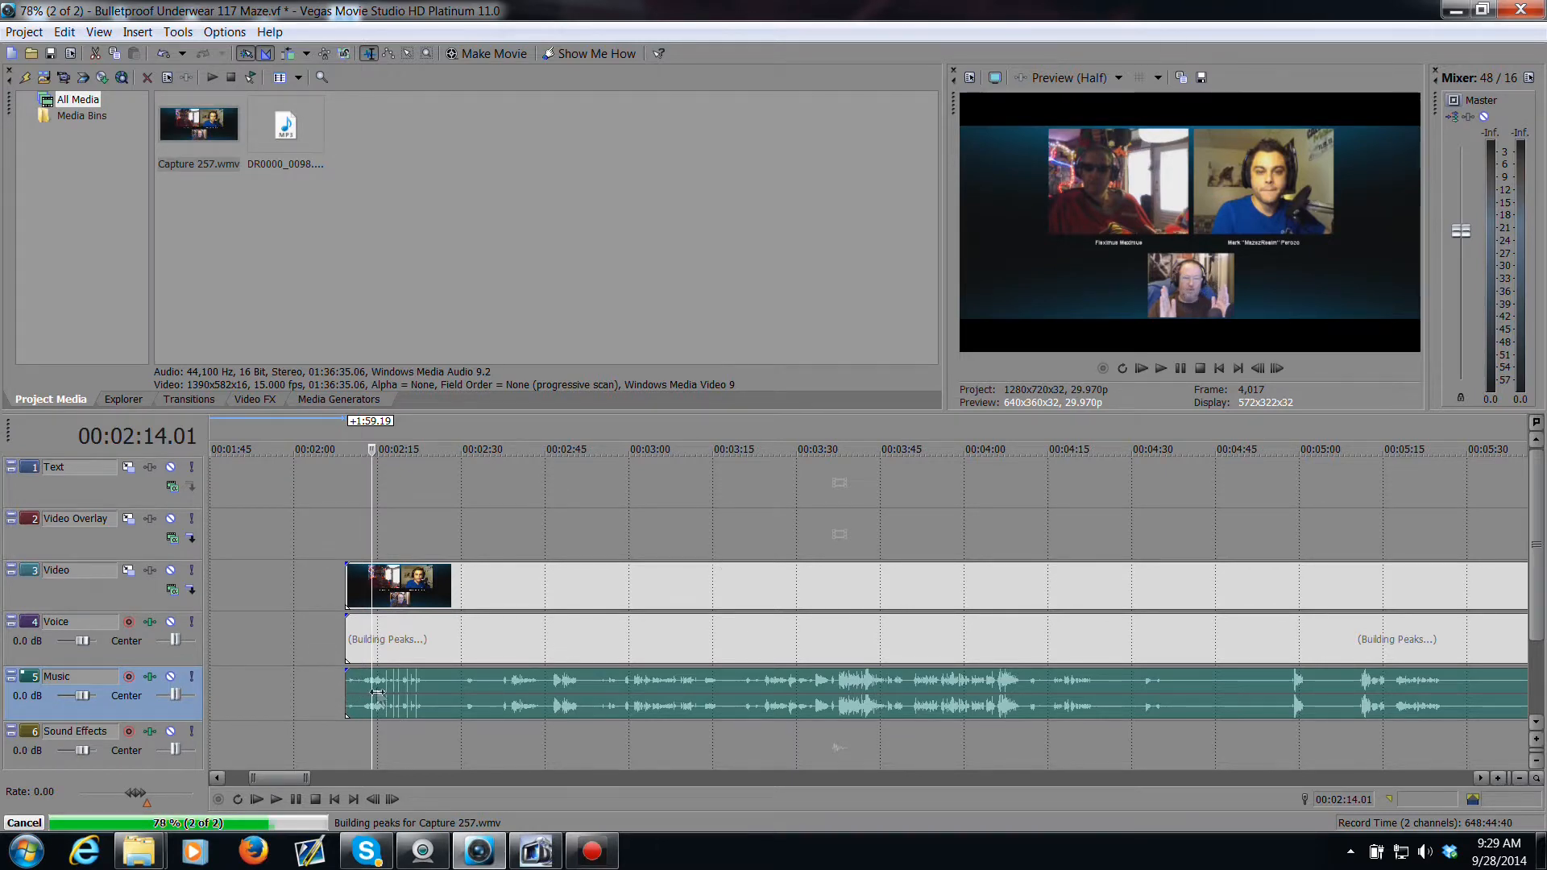
# Step: Slide the music event further left so its audio syncs with the voice track around 00:02:14
pyautogui.scroll(2, 377, 691)
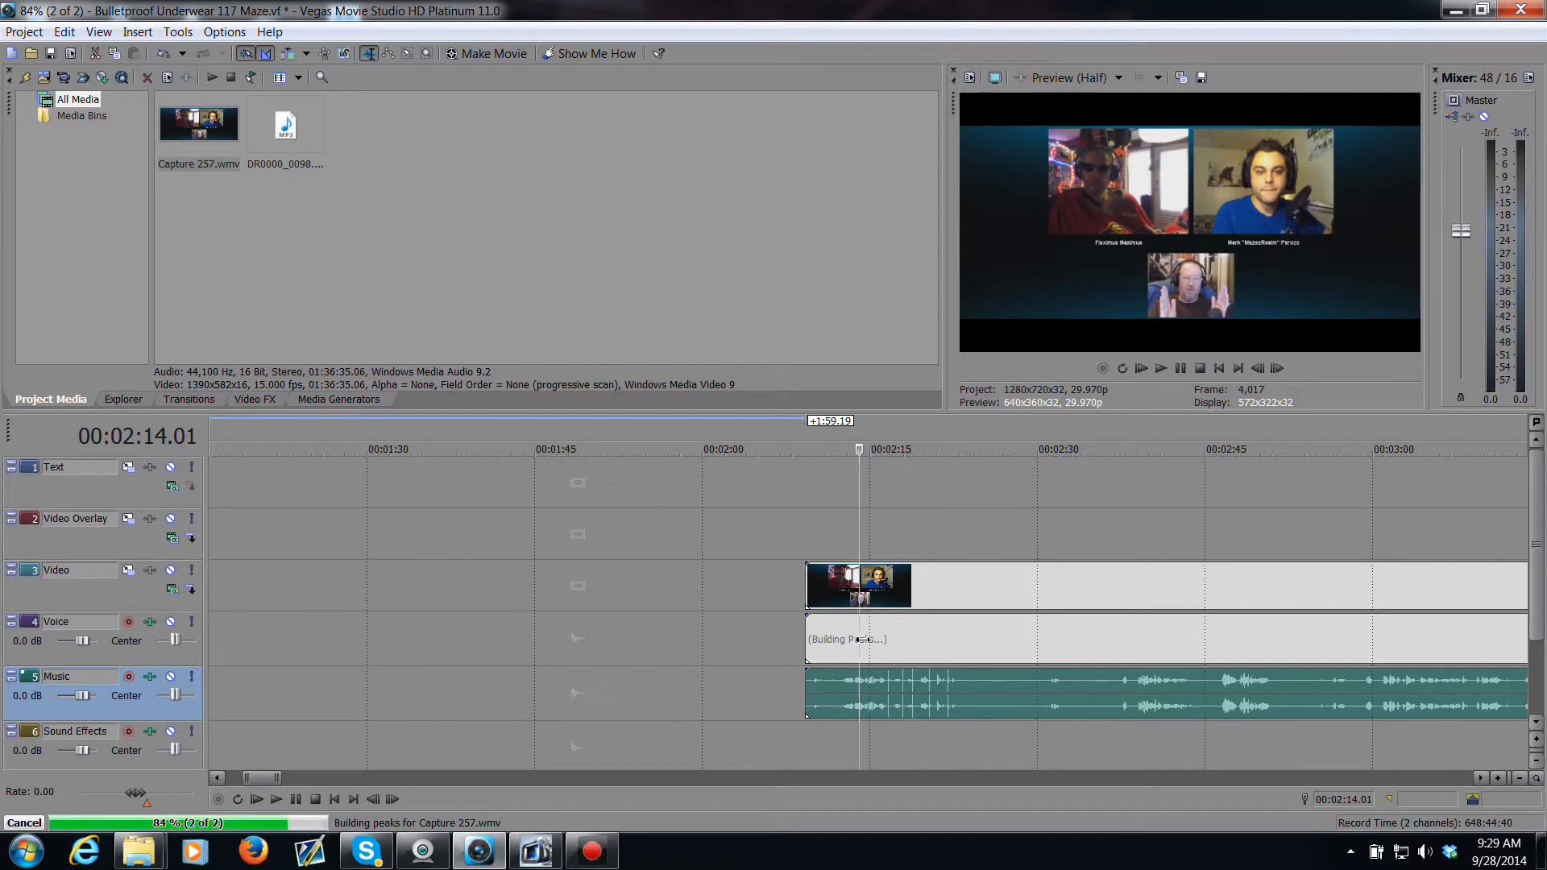
pyautogui.moveTo(861, 639); pyautogui.dragTo(850, 642)
pyautogui.scroll(1, 877, 654)
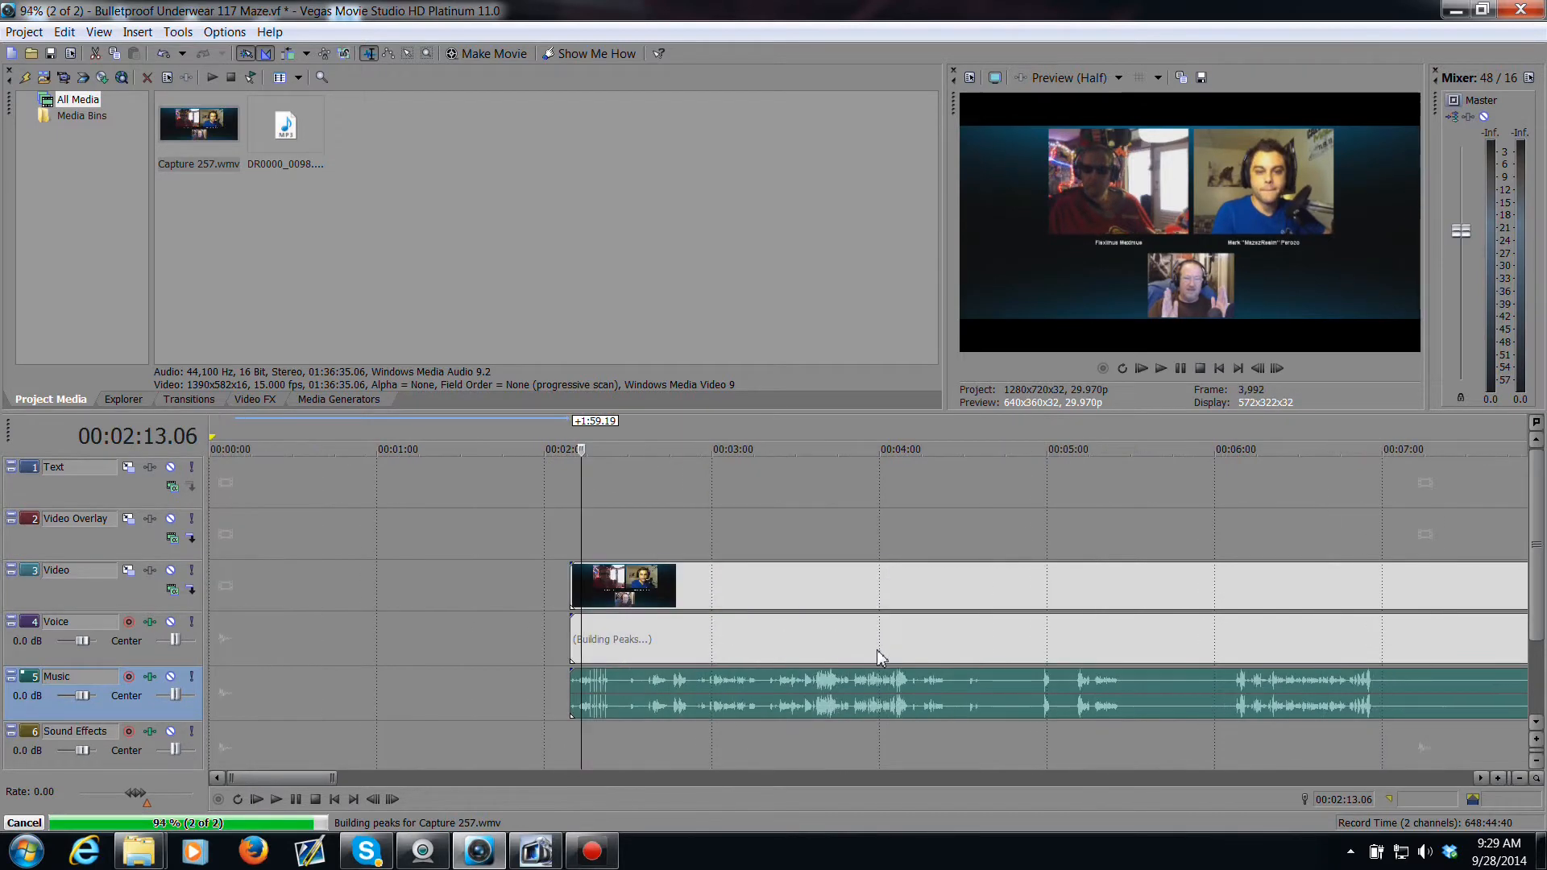
pyautogui.scroll(-6, 874, 654)
pyautogui.scroll(5, 874, 655)
pyautogui.scroll(-4, 877, 655)
pyautogui.scroll(3, 876, 656)
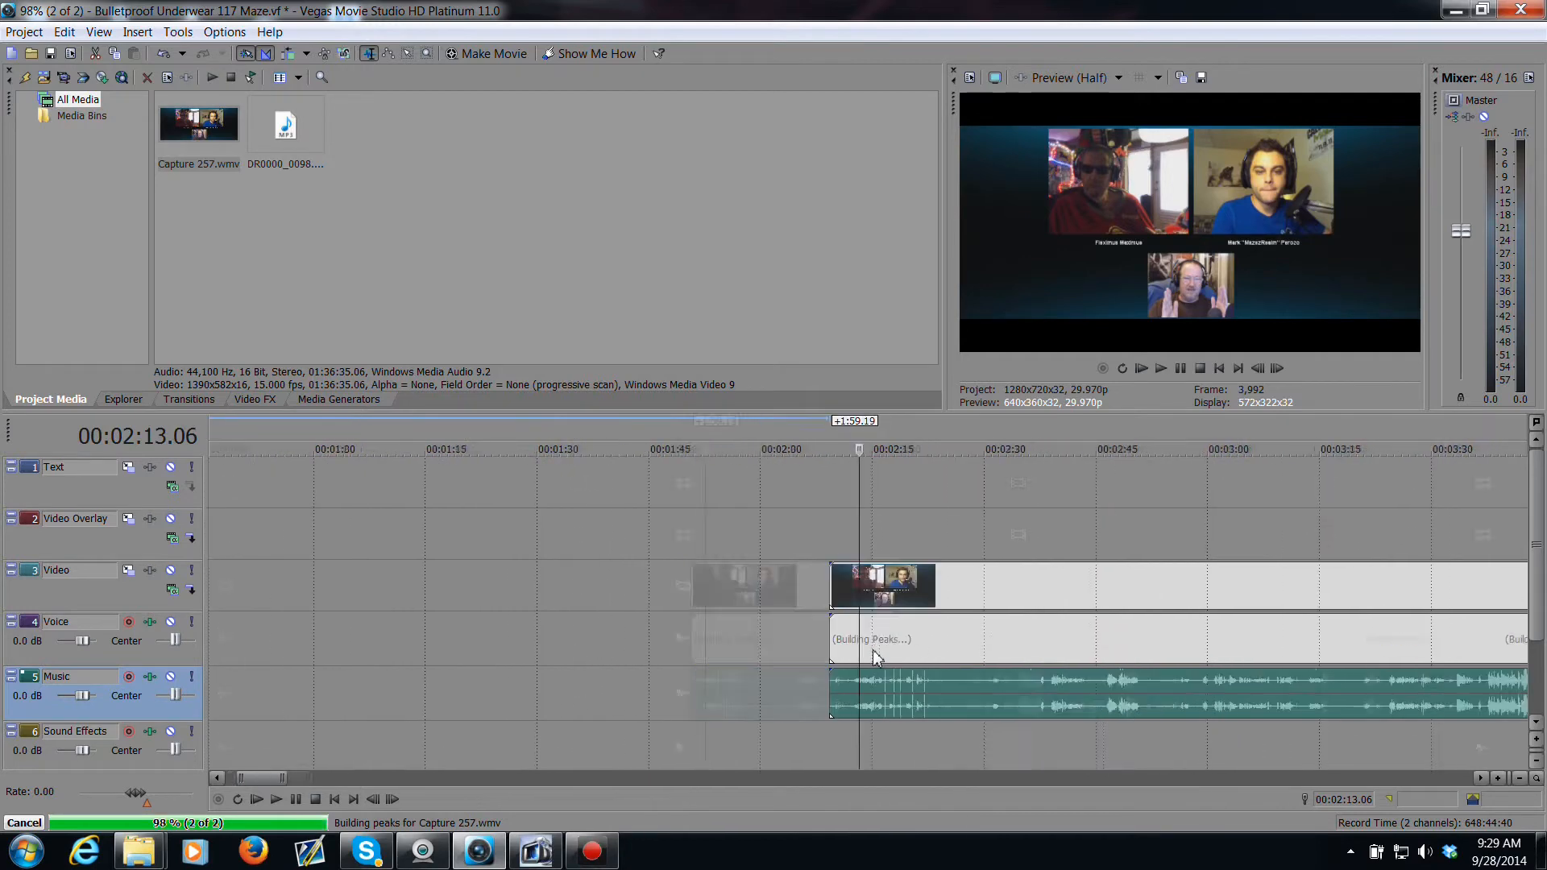
pyautogui.scroll(-2, 878, 656)
pyautogui.scroll(3, 878, 656)
pyautogui.scroll(-3, 874, 654)
pyautogui.scroll(4, 869, 650)
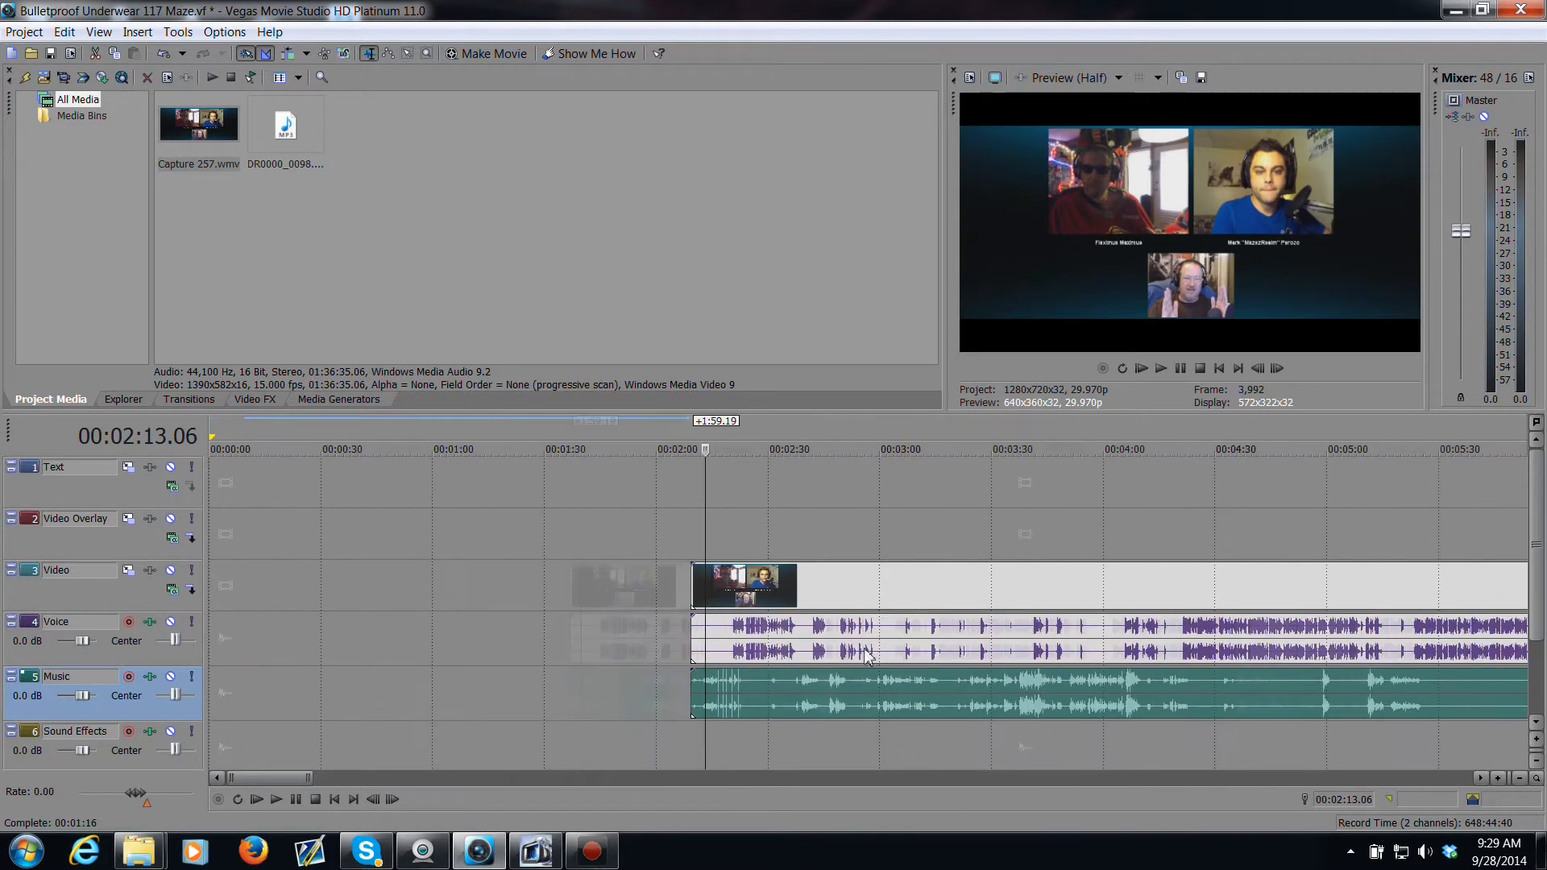
pyautogui.scroll(4, 864, 651)
pyautogui.scroll(-1, 864, 651)
pyautogui.scroll(-3, 863, 649)
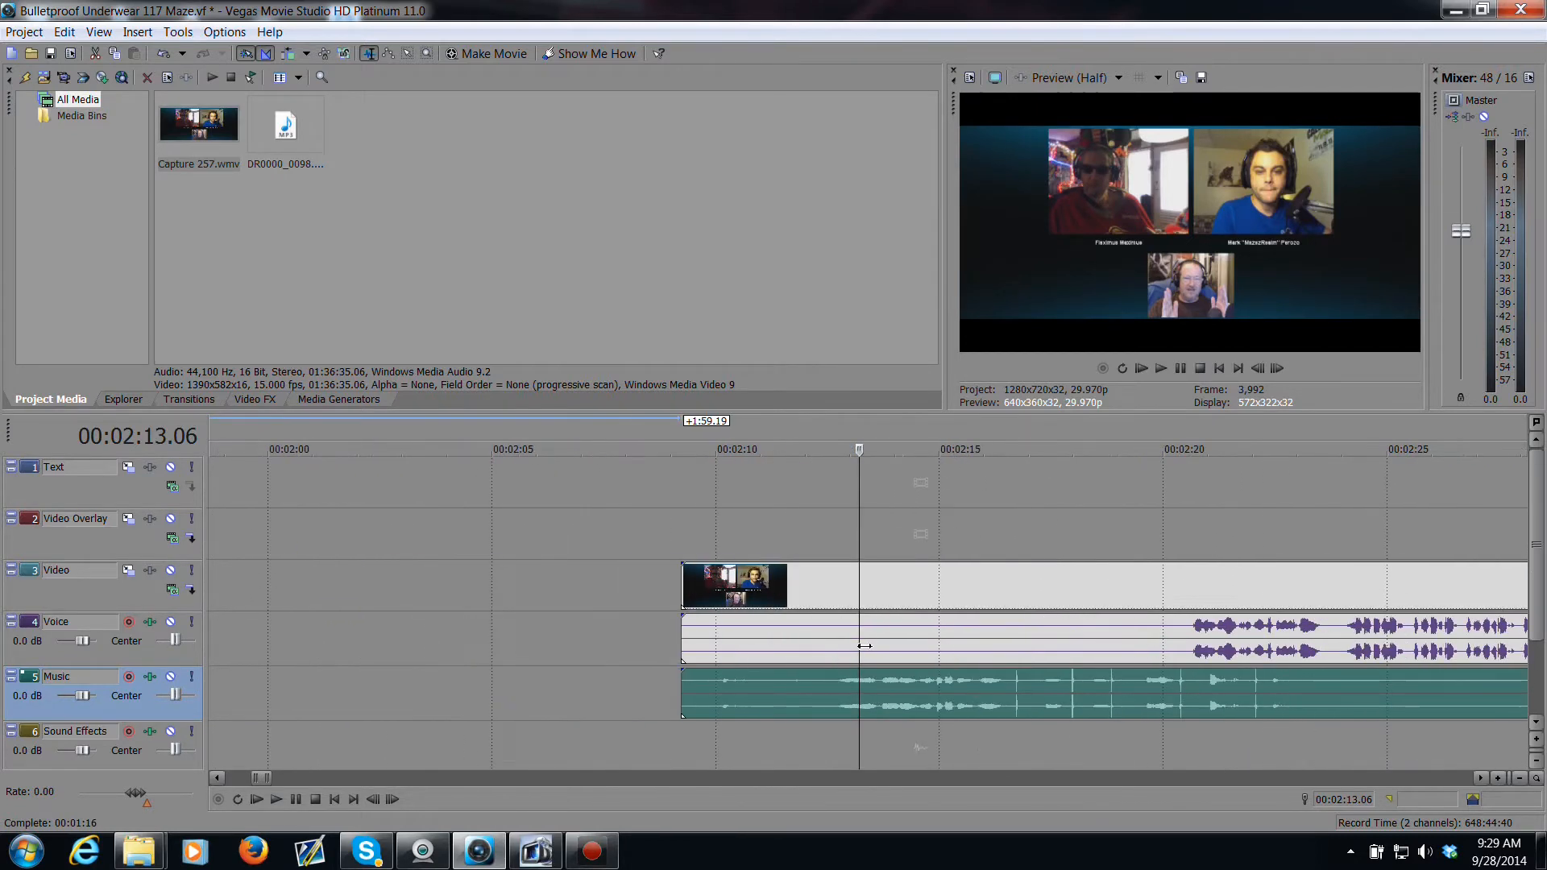
pyautogui.moveTo(862, 644); pyautogui.dragTo(934, 650)
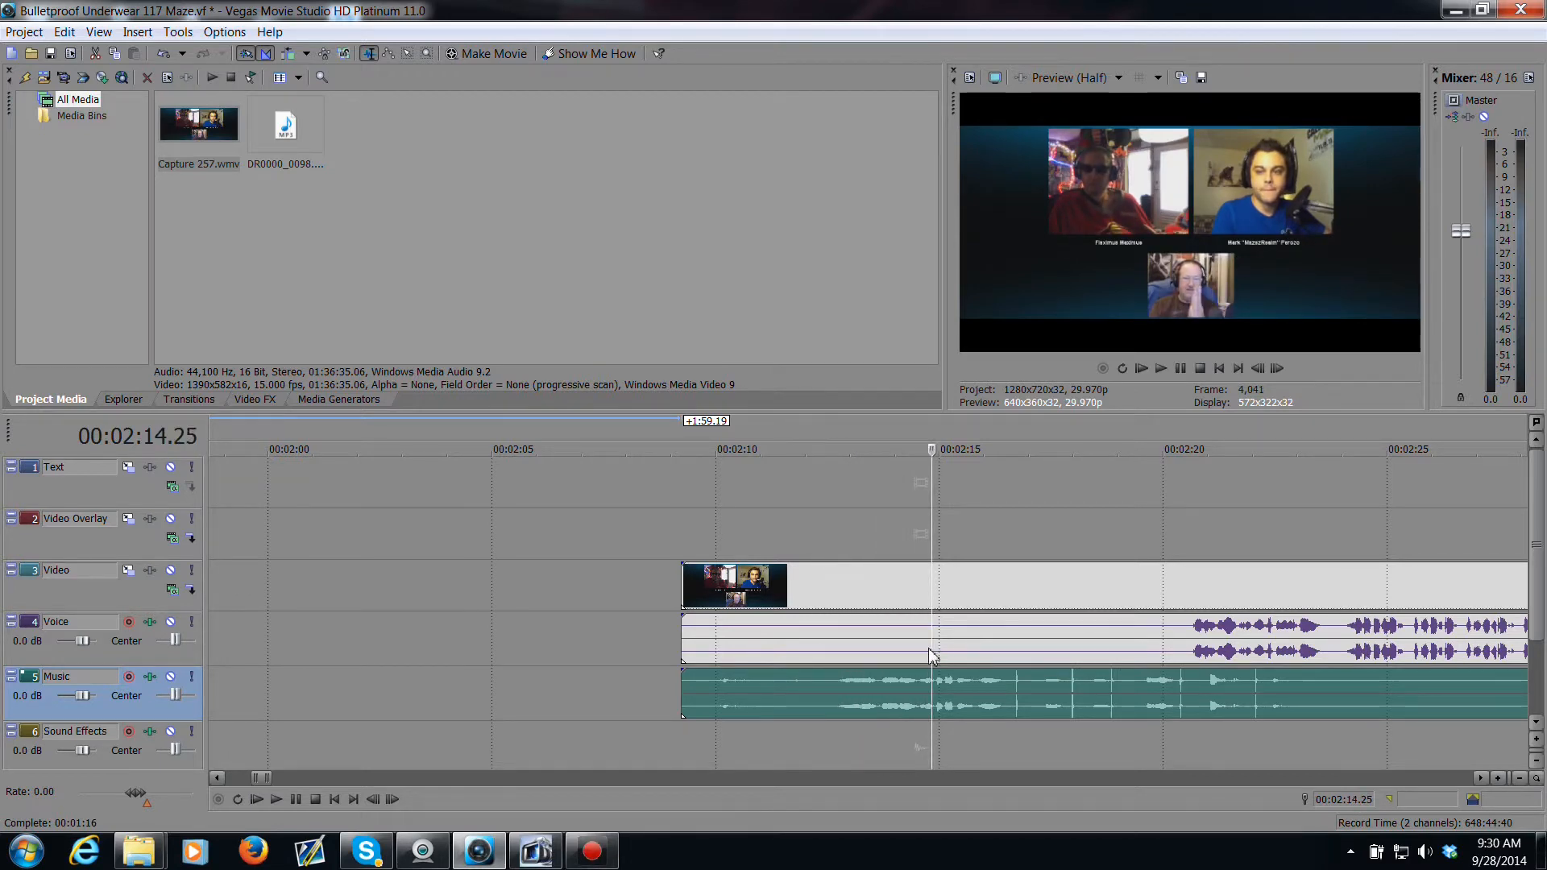
pyautogui.scroll(2, 926, 648)
pyautogui.click(846, 637)
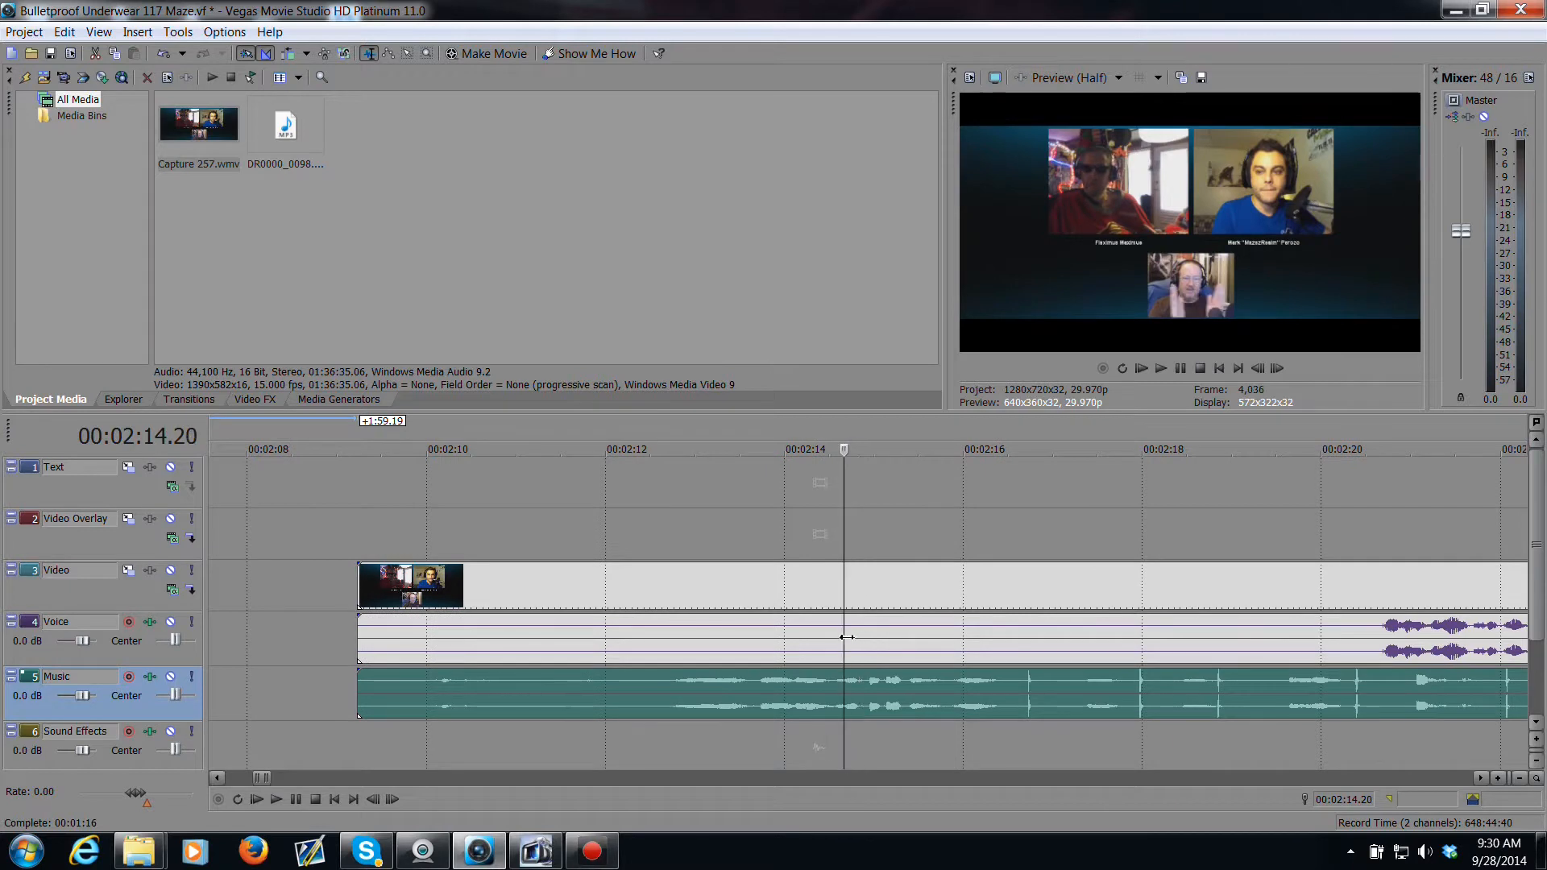
pyautogui.moveTo(846, 636); pyautogui.dragTo(863, 638)
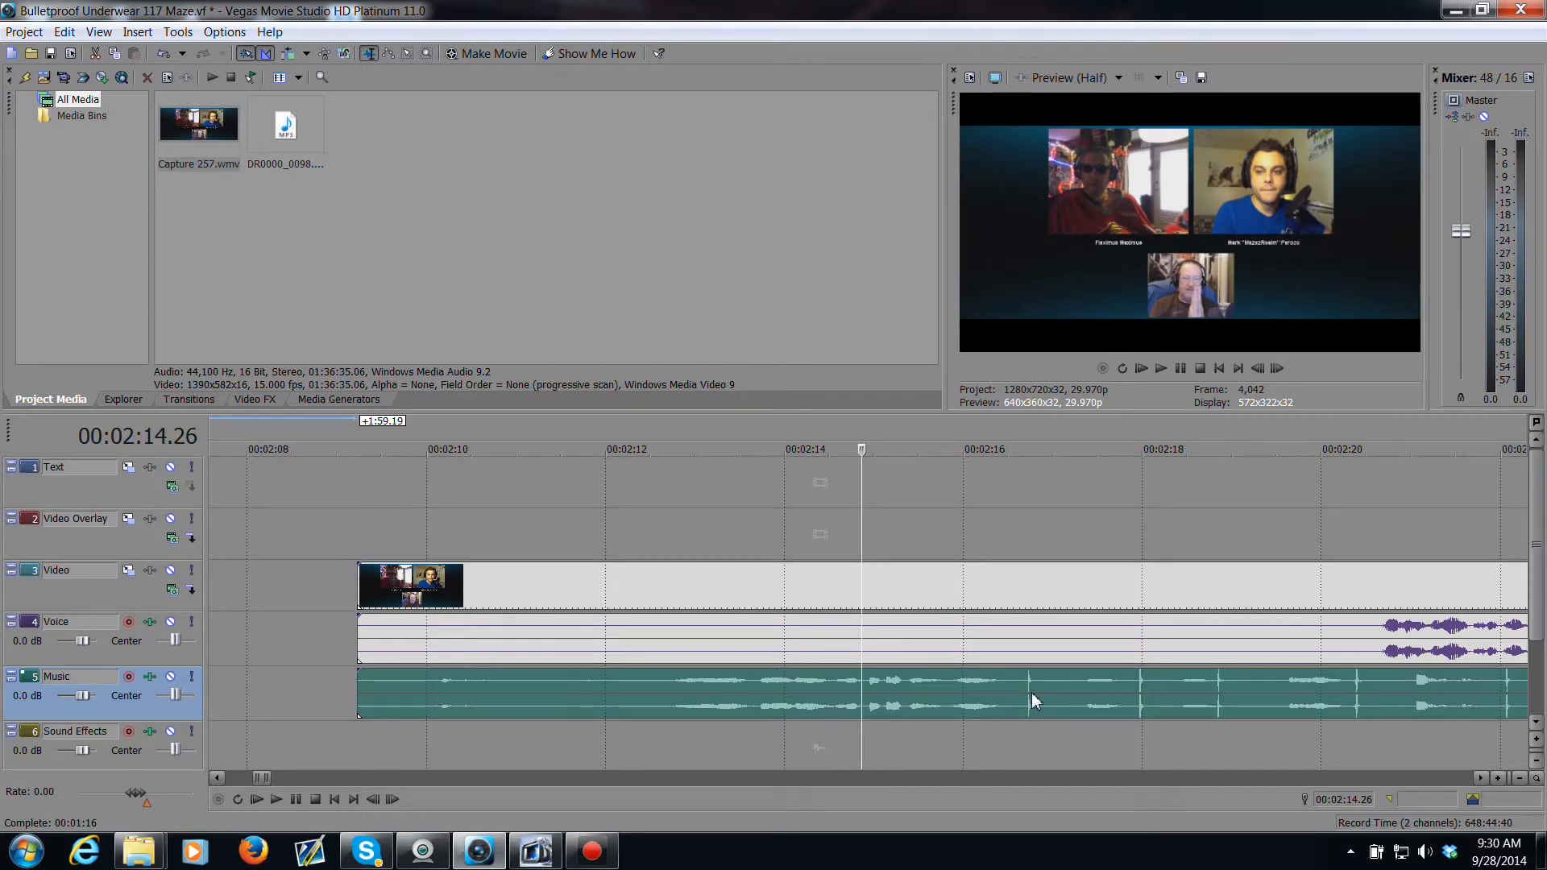
pyautogui.moveTo(1032, 696); pyautogui.dragTo(868, 699)
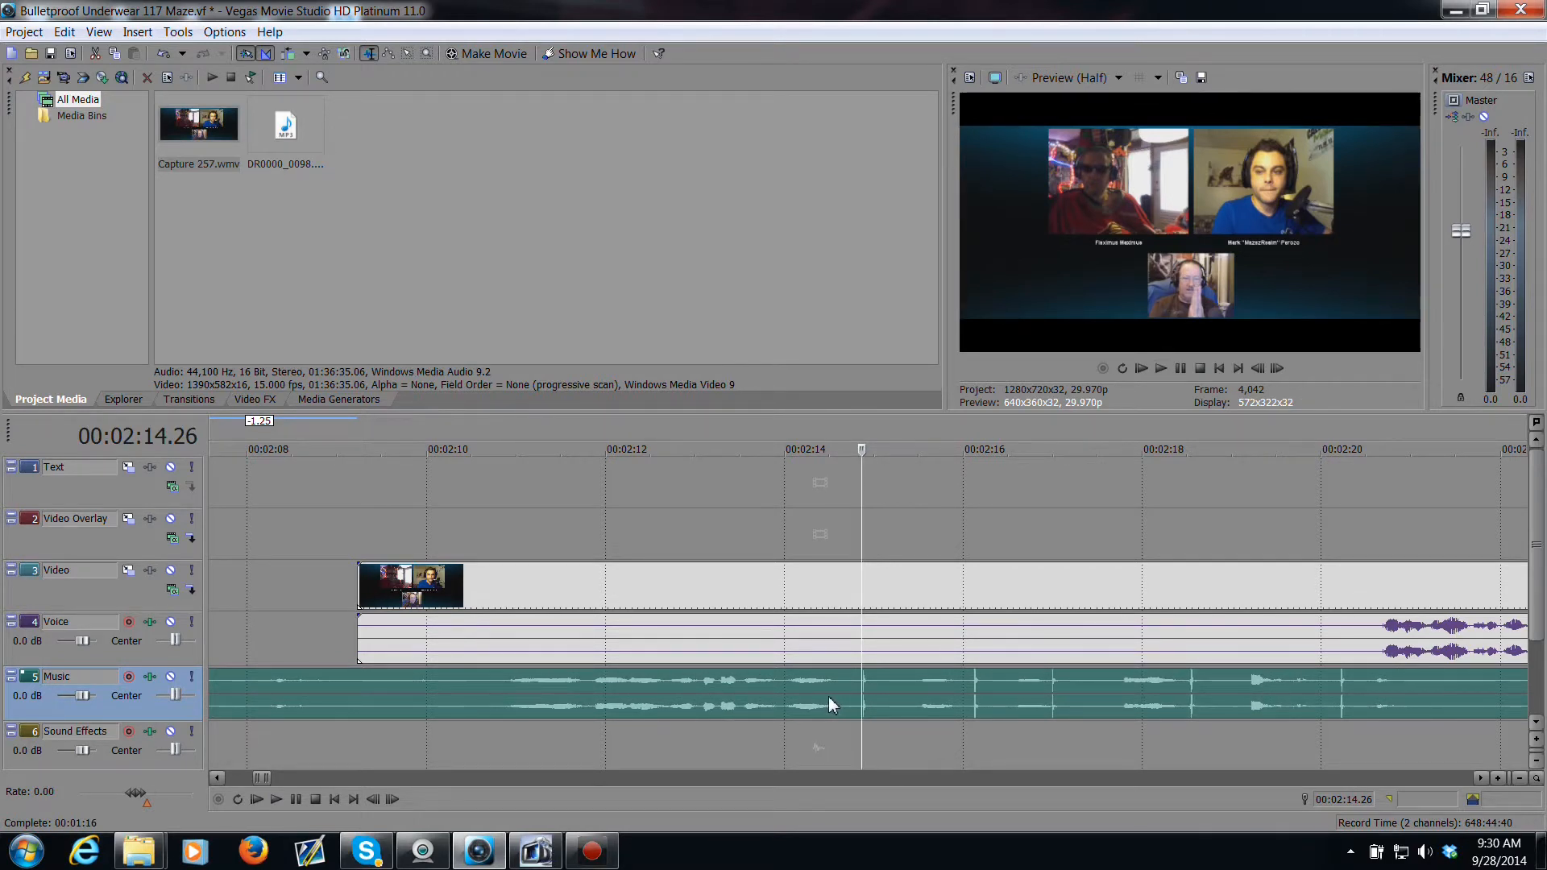
# Step: Play back several sections of the timeline to check the music and voice sync
pyautogui.press('space')
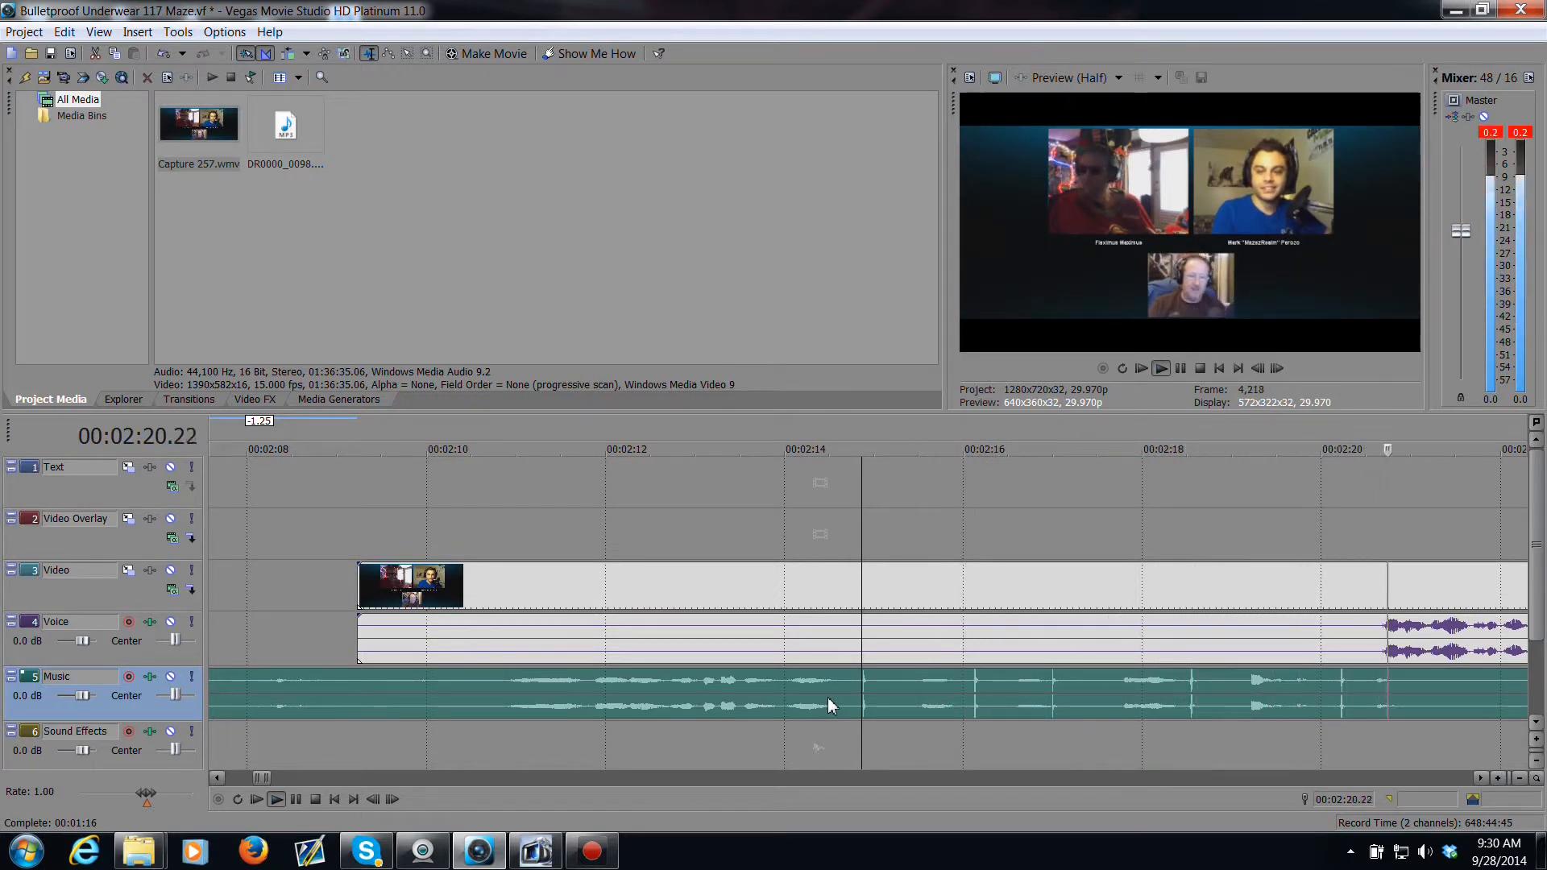
pyautogui.press('space')
pyautogui.scroll(-3, 765, 640)
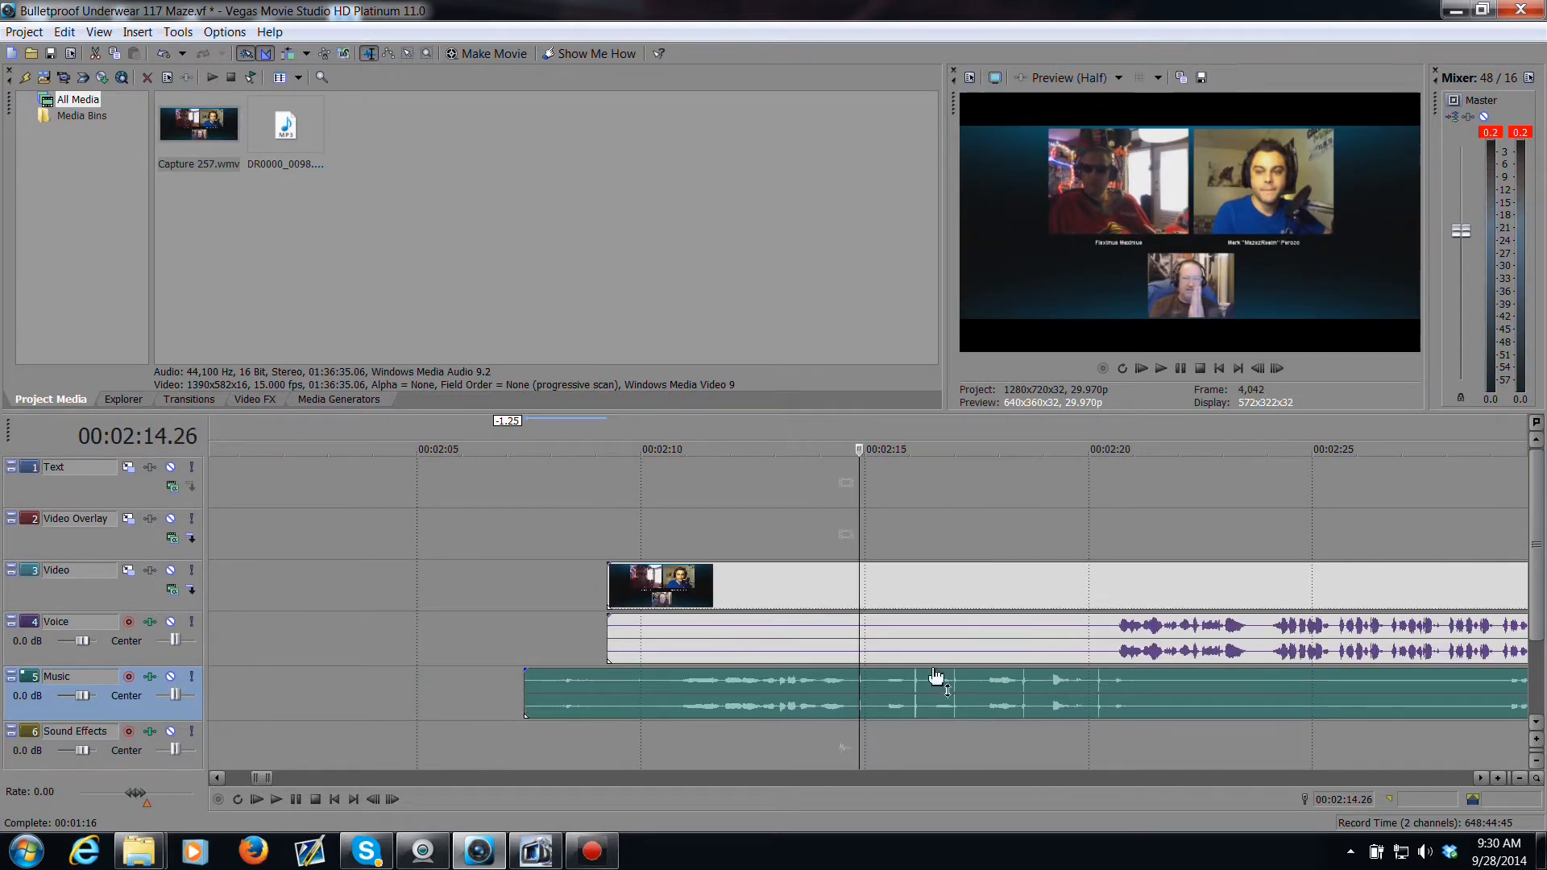
pyautogui.scroll(-3, 1072, 681)
pyautogui.scroll(-3, 1152, 682)
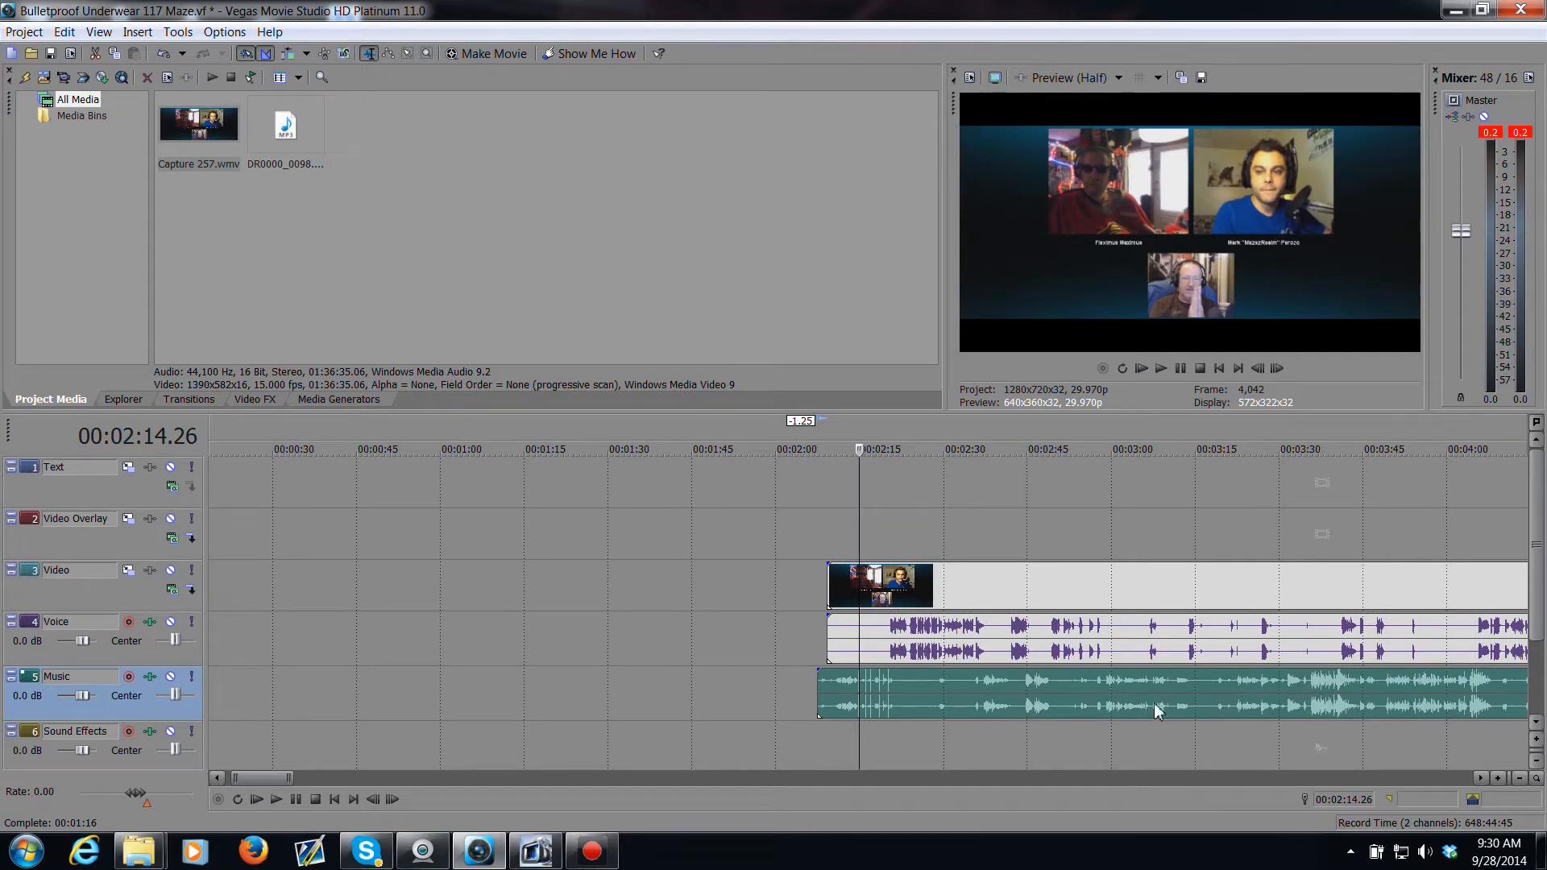
pyautogui.click(1314, 689)
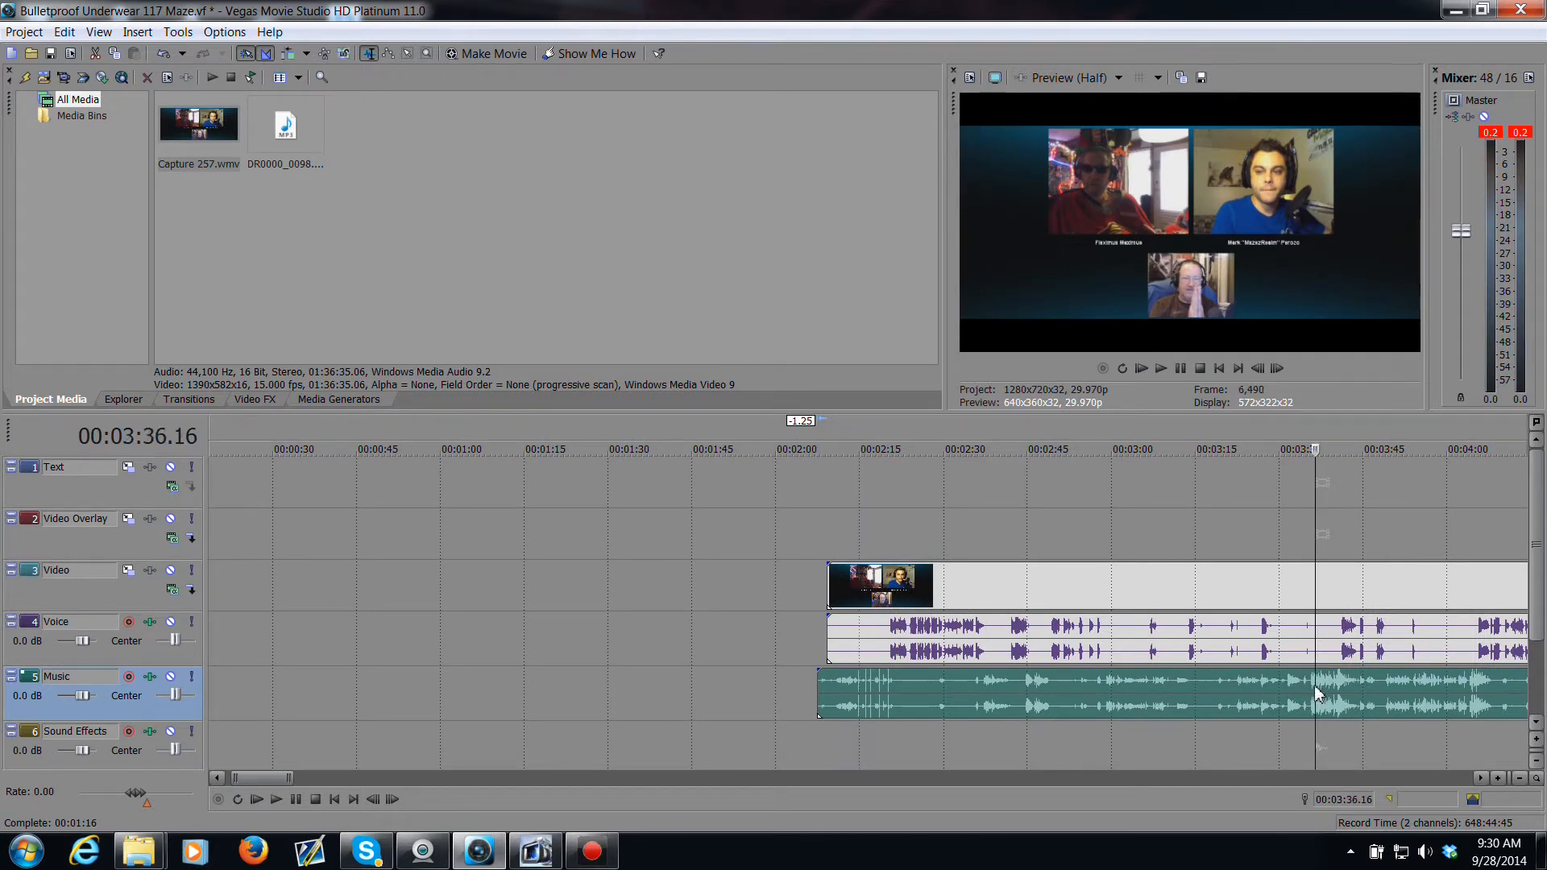
pyautogui.press('space')
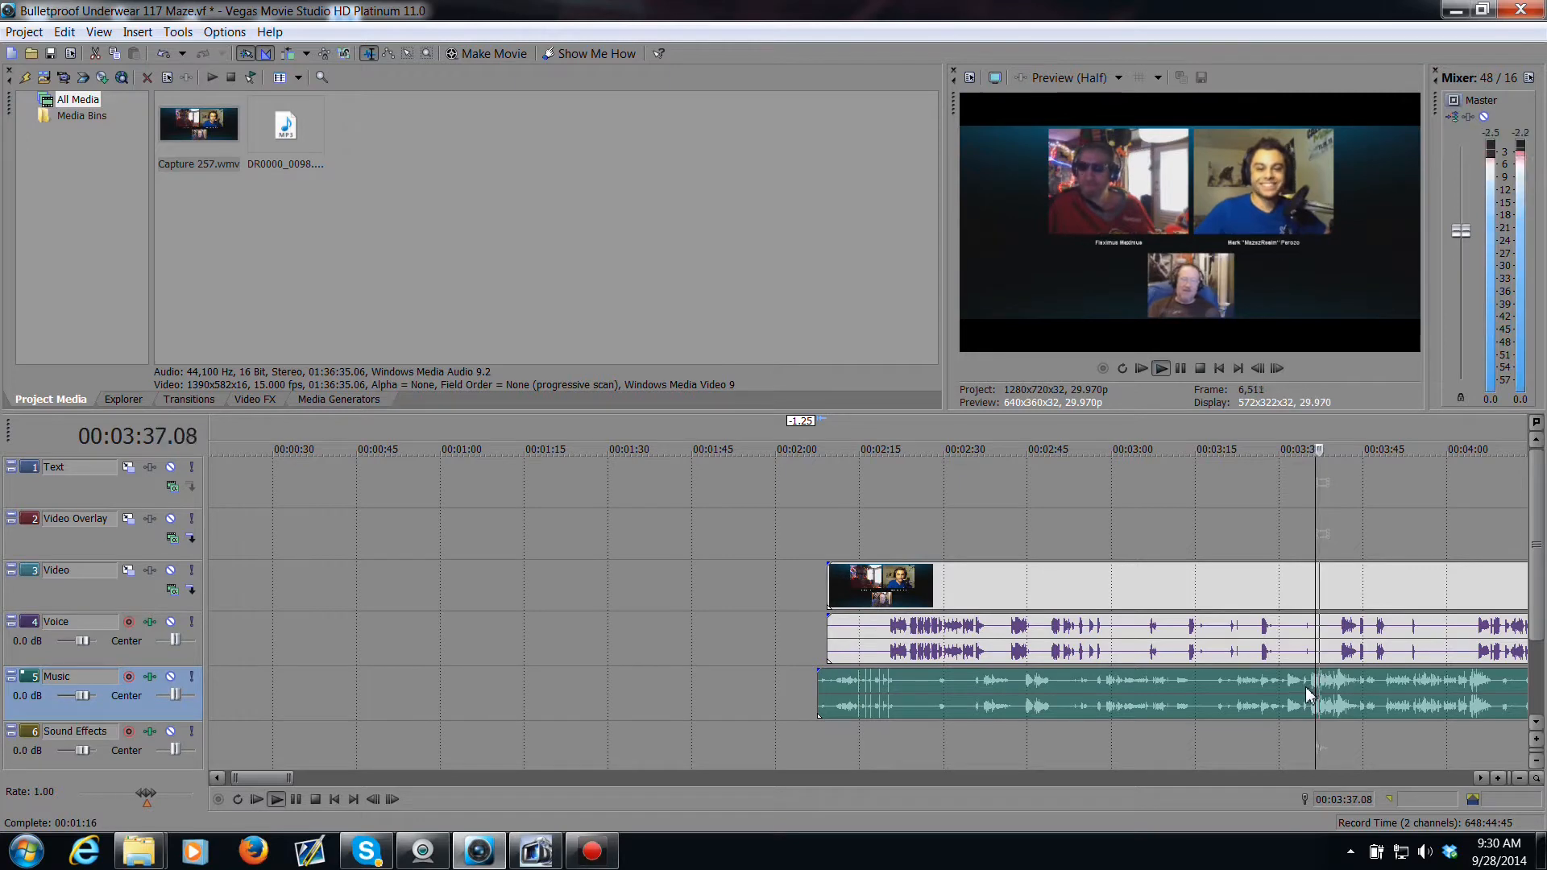
pyautogui.press('space')
pyautogui.scroll(2, 1277, 701)
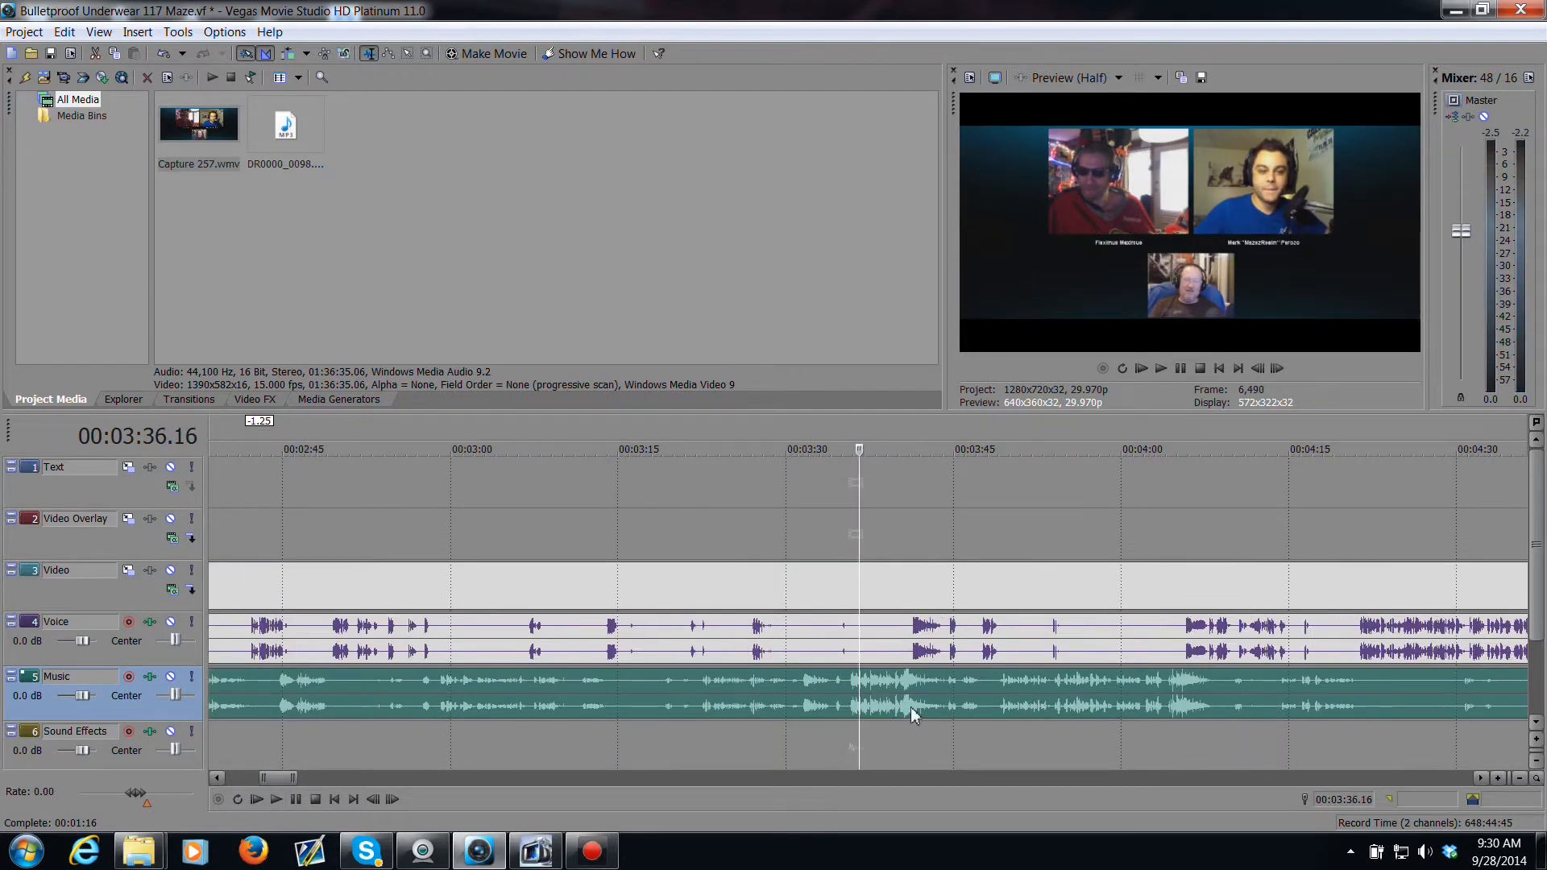
pyautogui.moveTo(856, 651)
pyautogui.mouseDown()
pyautogui.moveTo(839, 652)
pyautogui.moveTo(847, 663)
pyautogui.mouseUp()
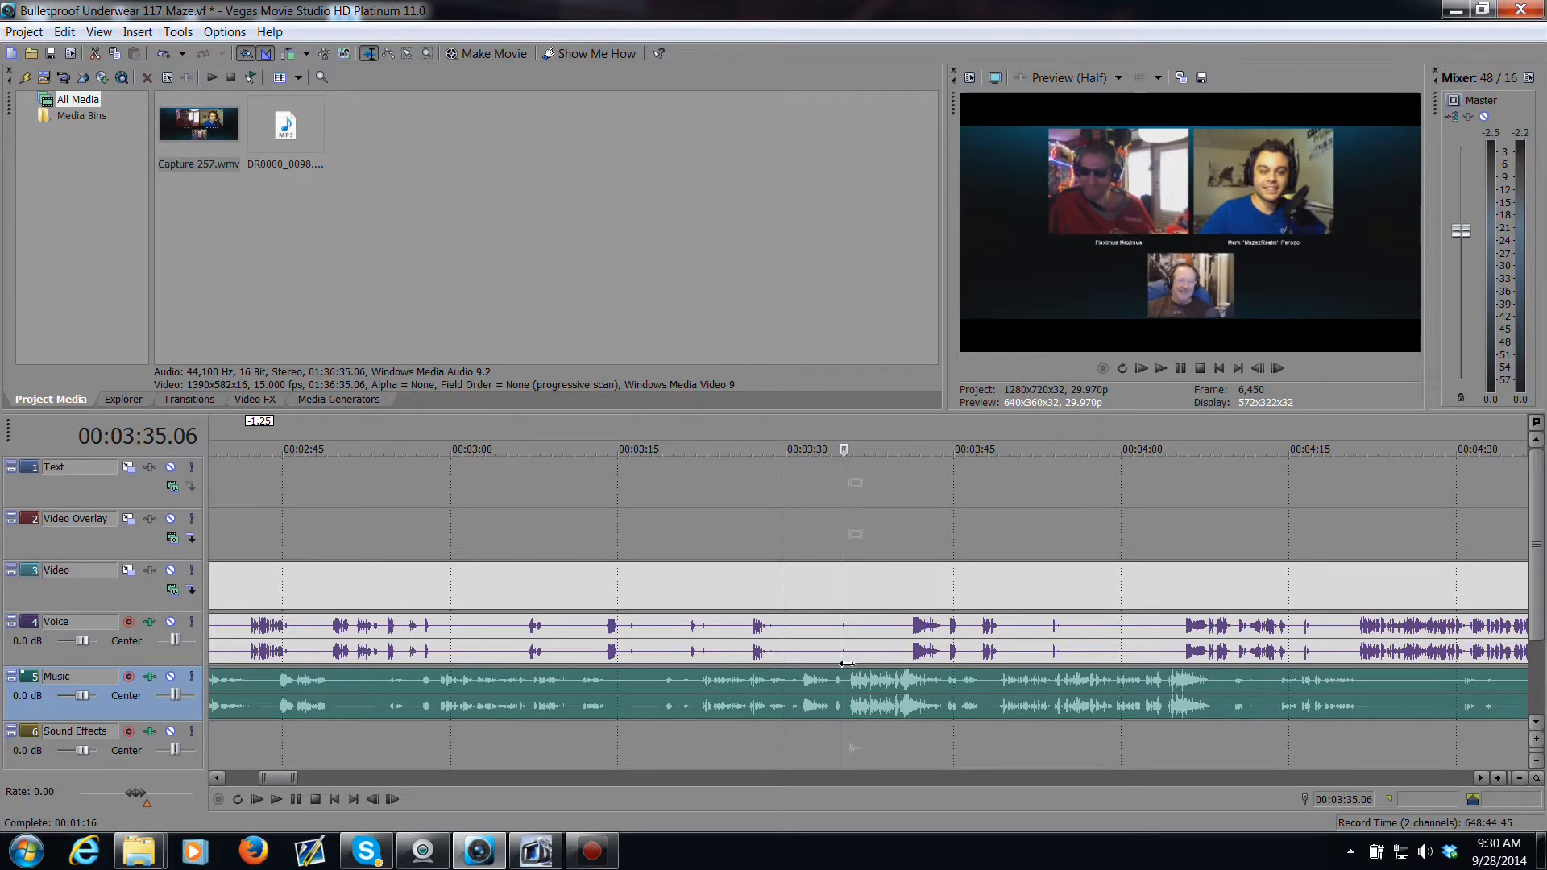
pyautogui.press('space')
pyautogui.press('space')
pyautogui.scroll(2, 850, 680)
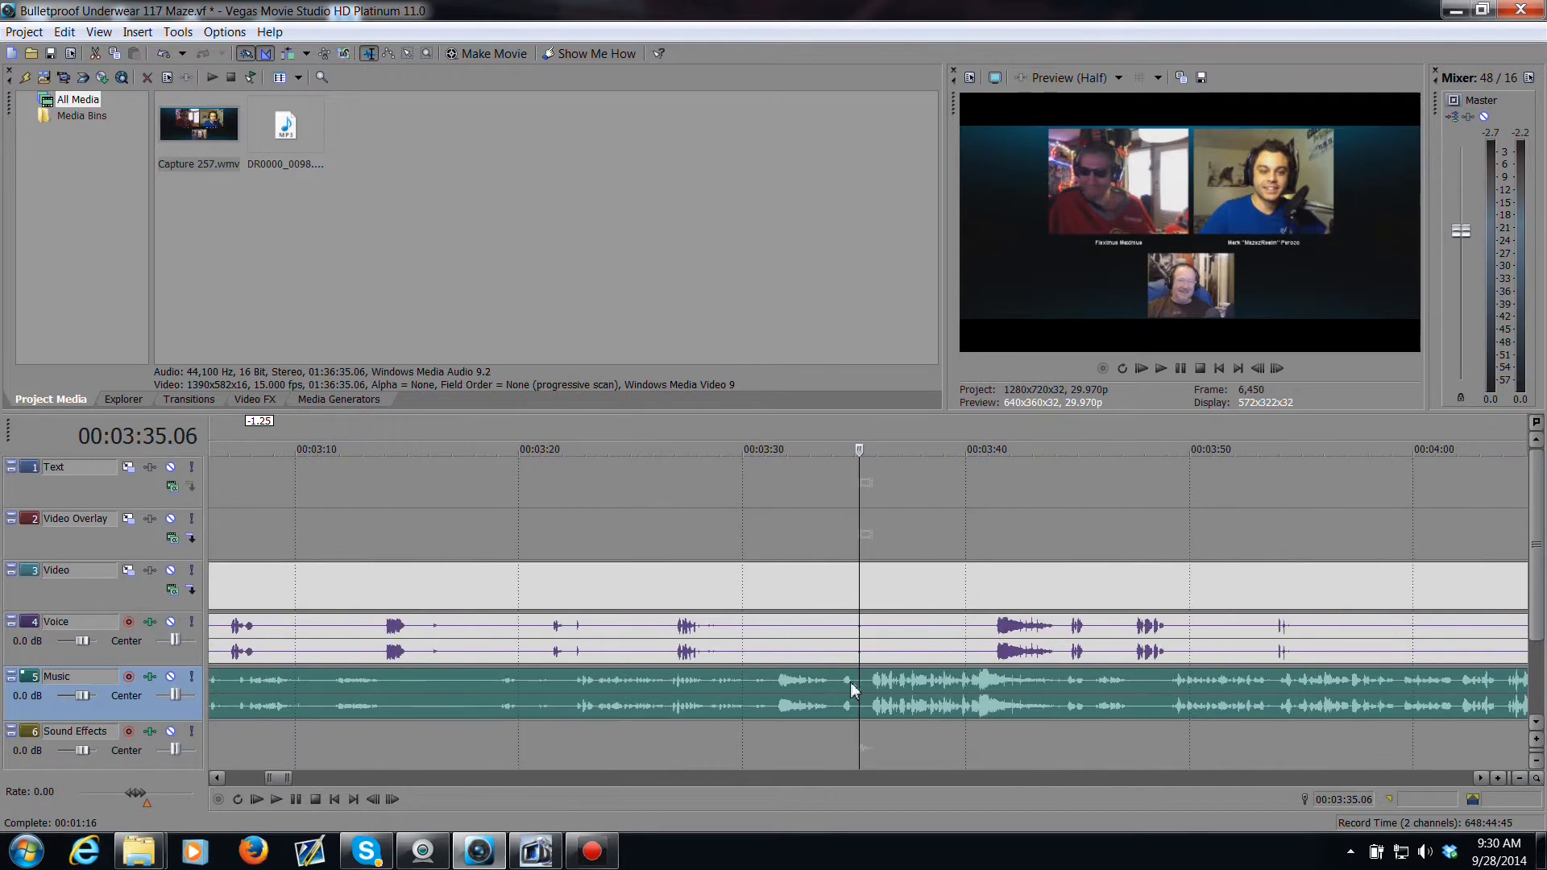
# Step: Split the Music and Voice events at about 00:03:35
pyautogui.click(862, 604)
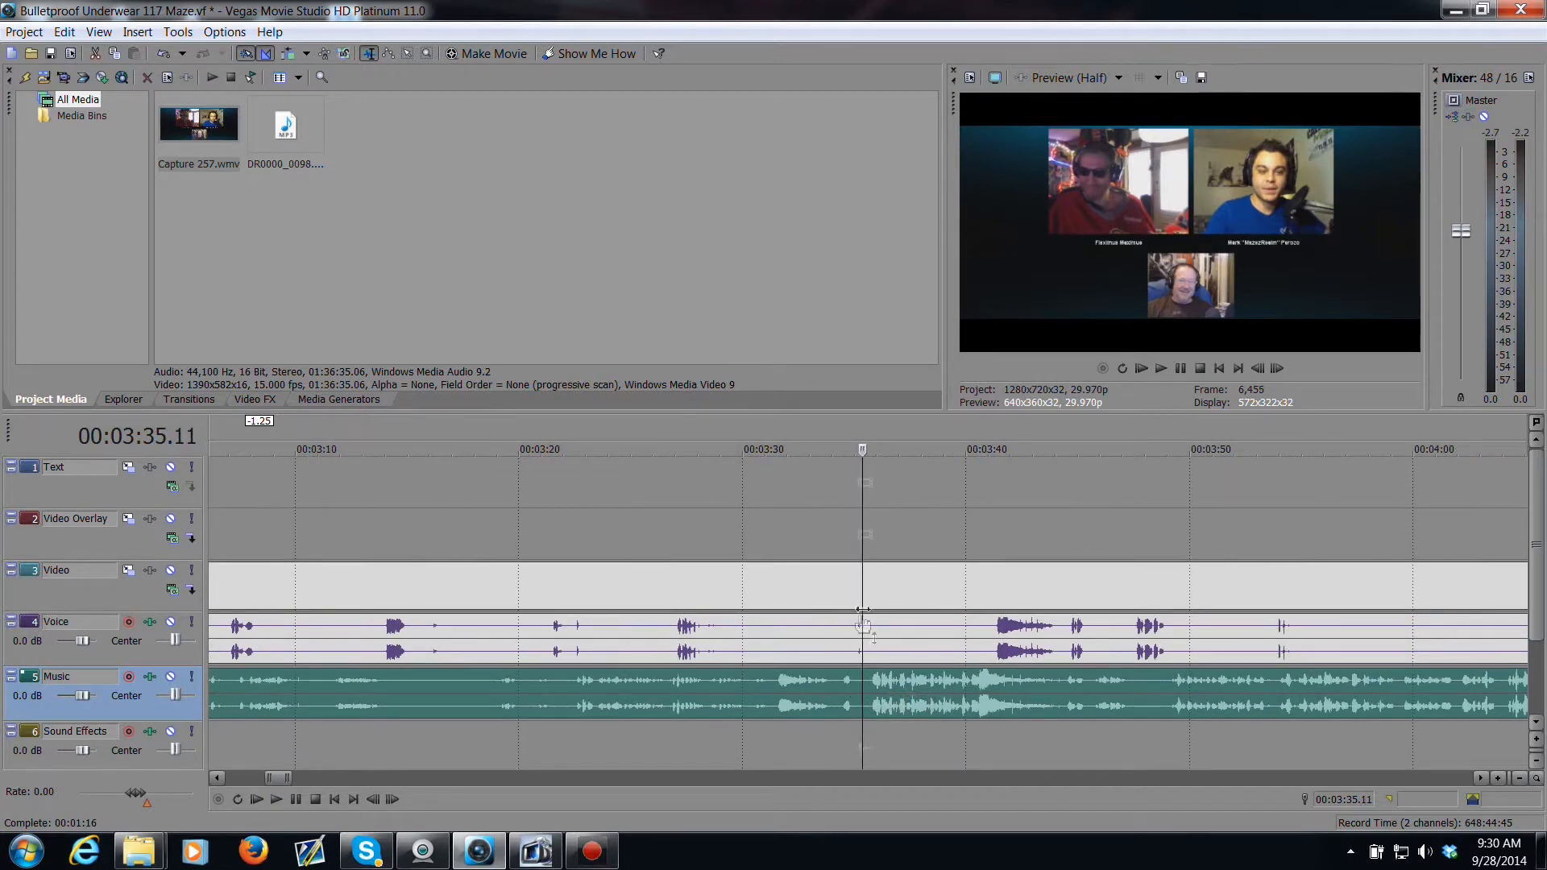
pyautogui.click(865, 699)
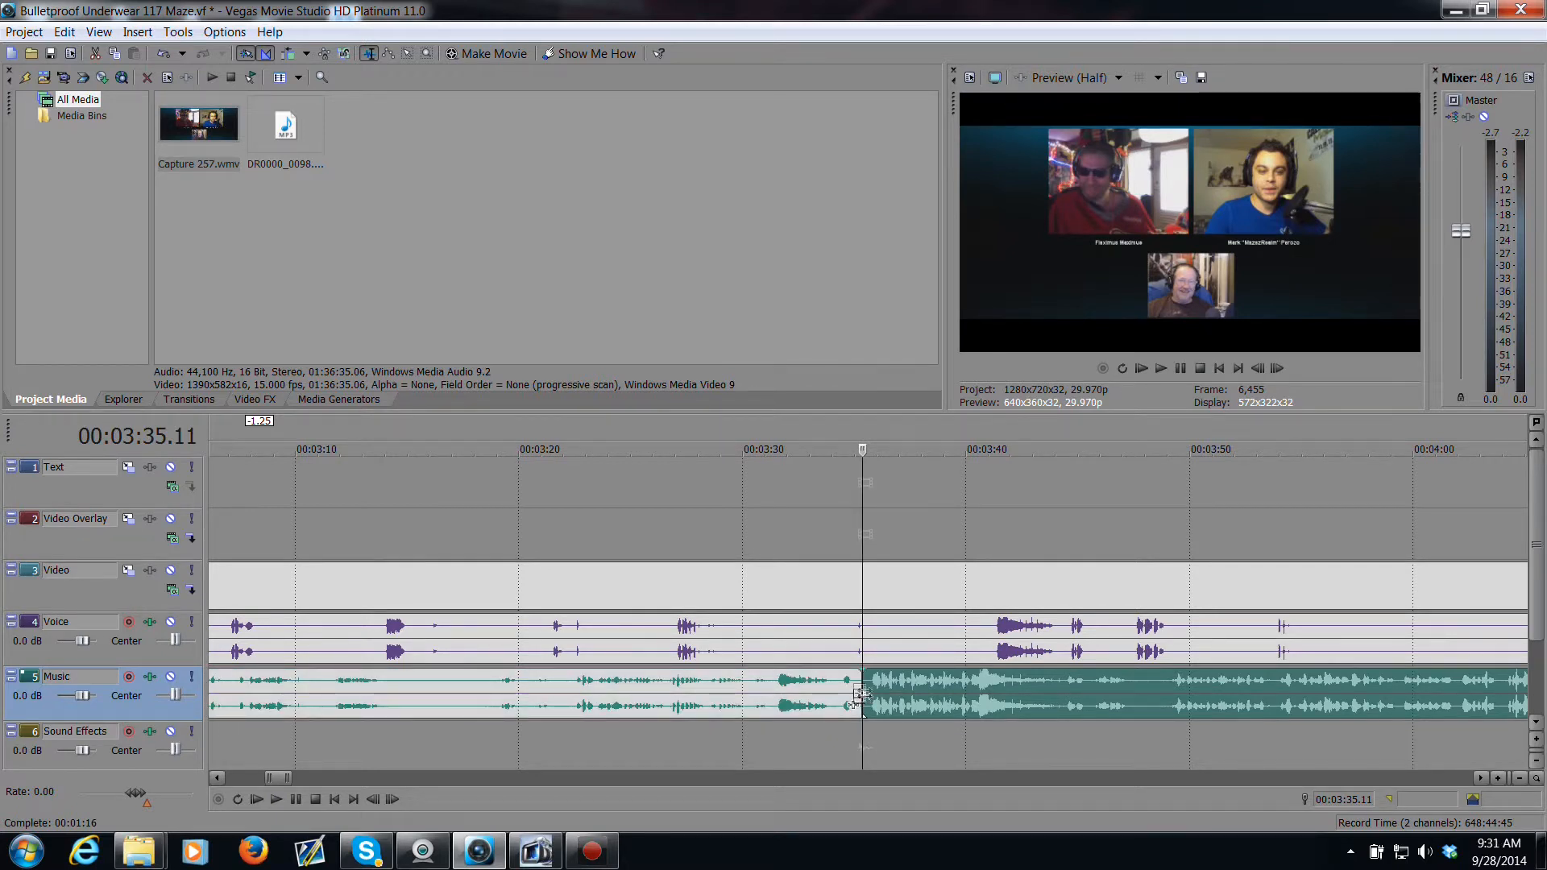
pyautogui.click(865, 649)
pyautogui.press('s')
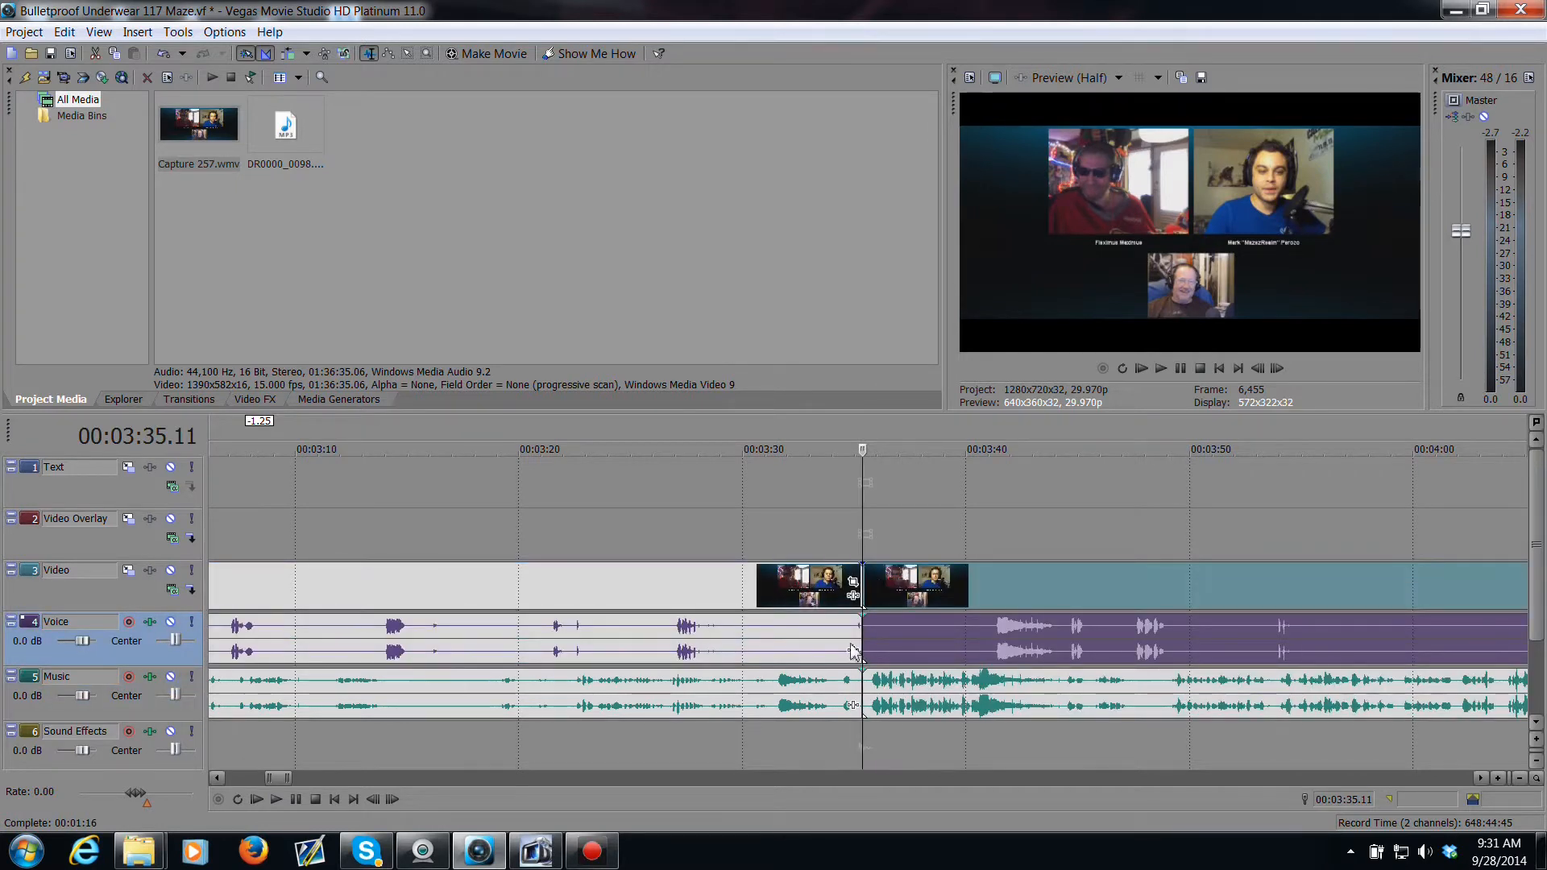
pyautogui.click(700, 594)
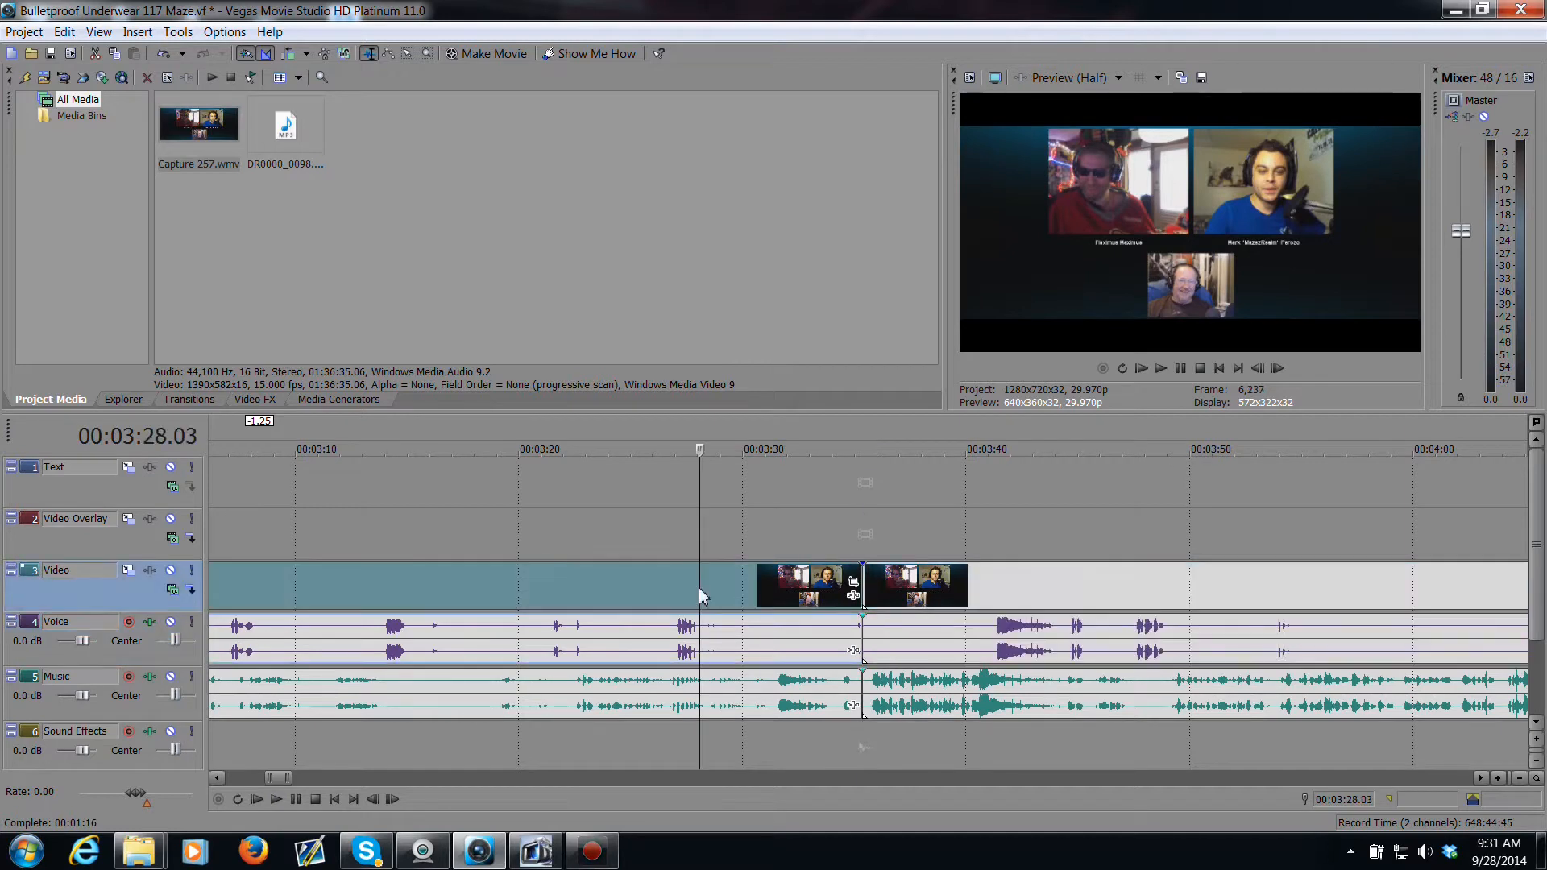
# Step: Delete the Video, Voice and Music event portions before the split at 00:03:35
pyautogui.keyDown('ctrl'); pyautogui.click(735, 640); pyautogui.keyUp('ctrl')
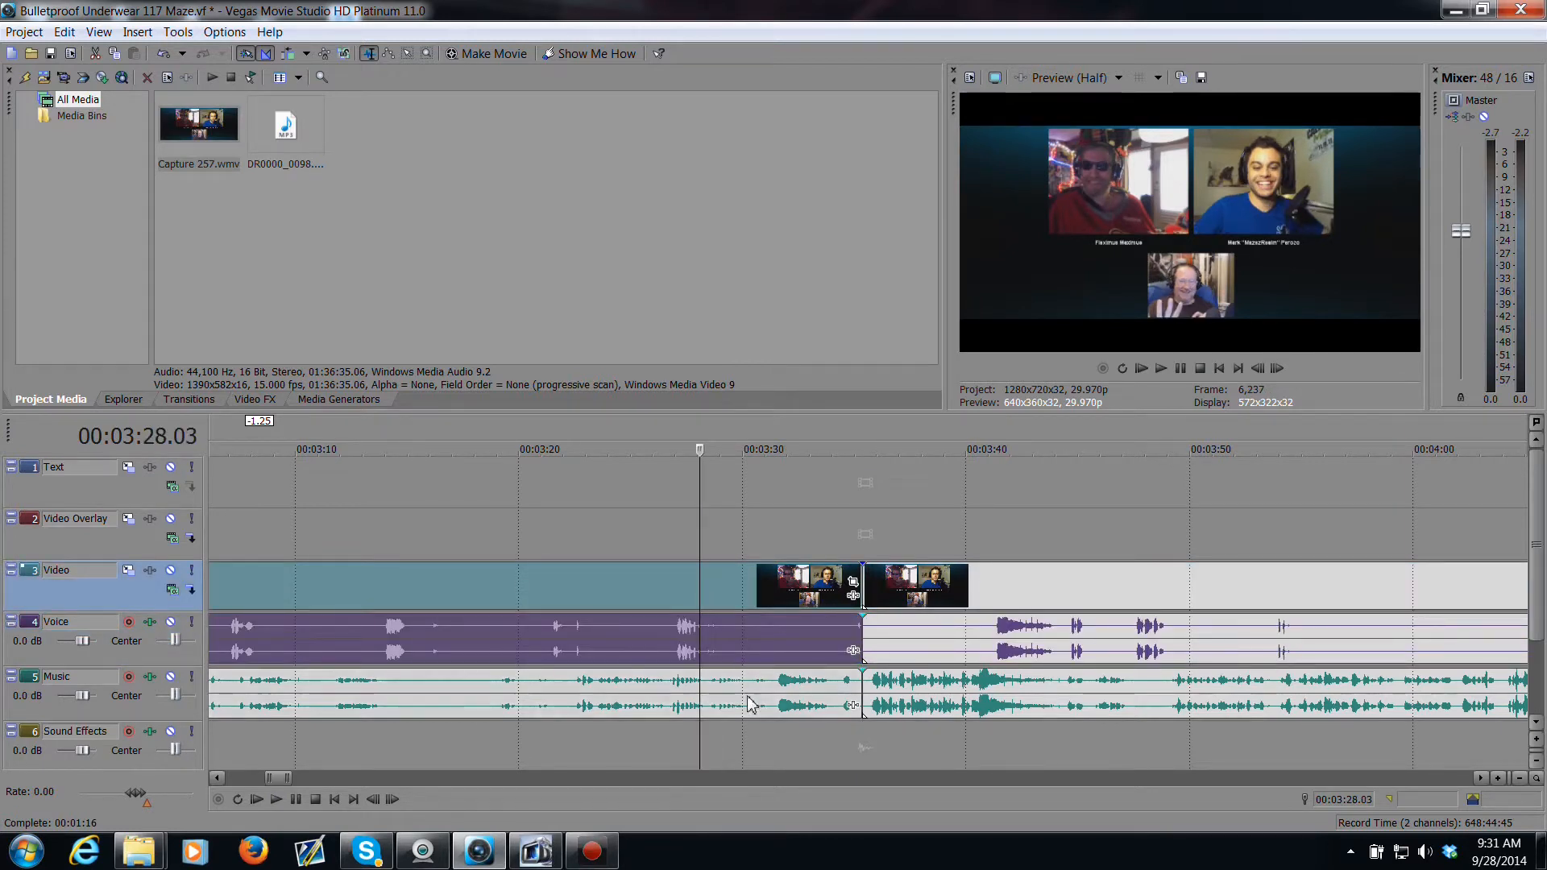
pyautogui.keyDown('ctrl'); pyautogui.click(747, 698); pyautogui.keyUp('ctrl')
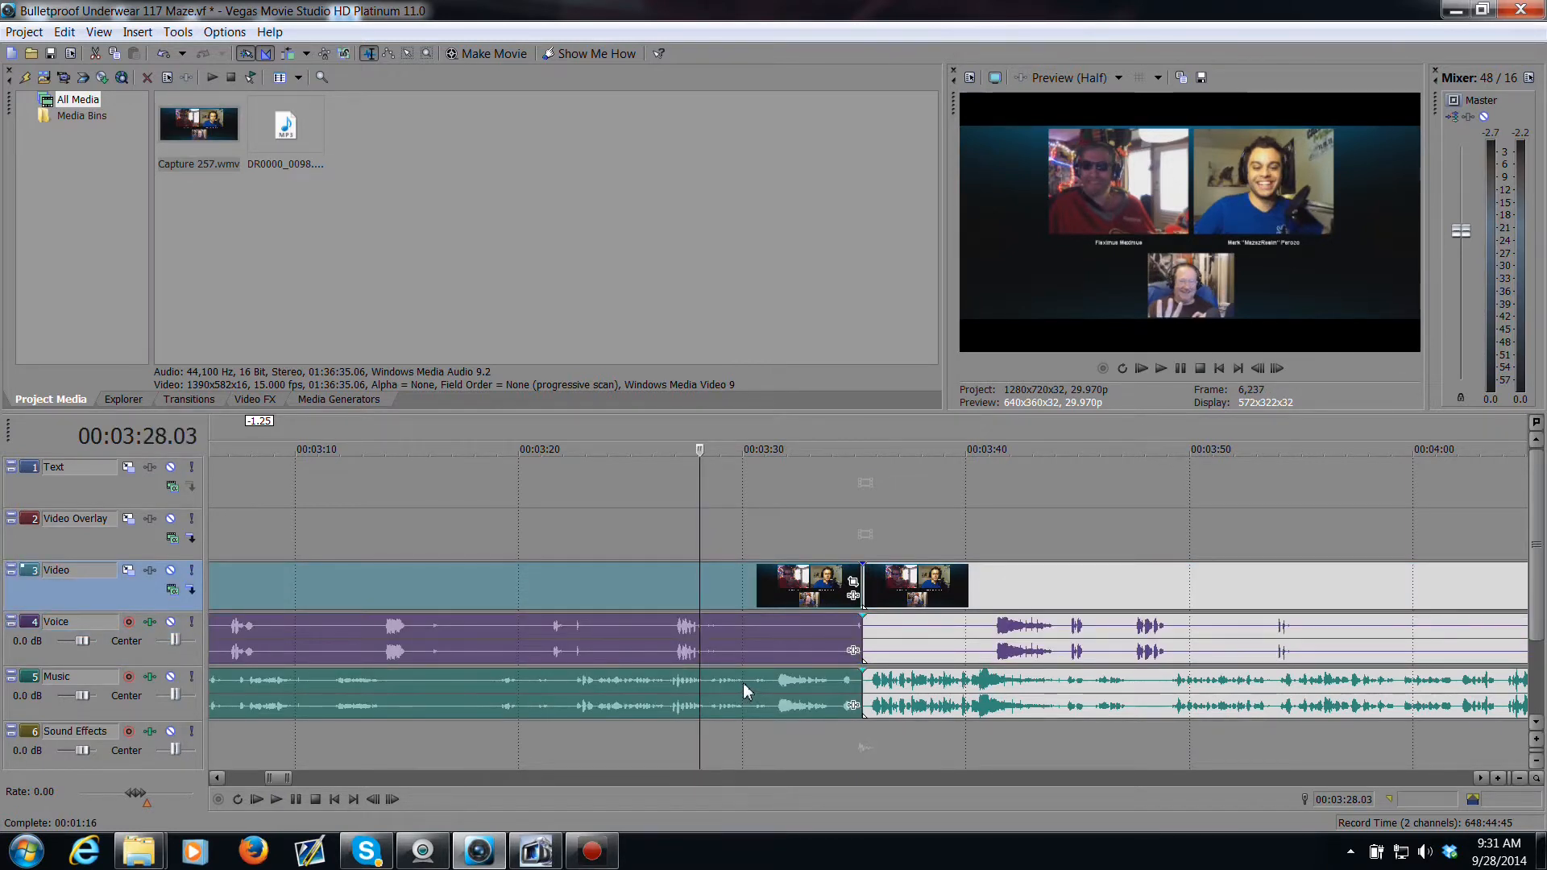
pyautogui.press('Delete')
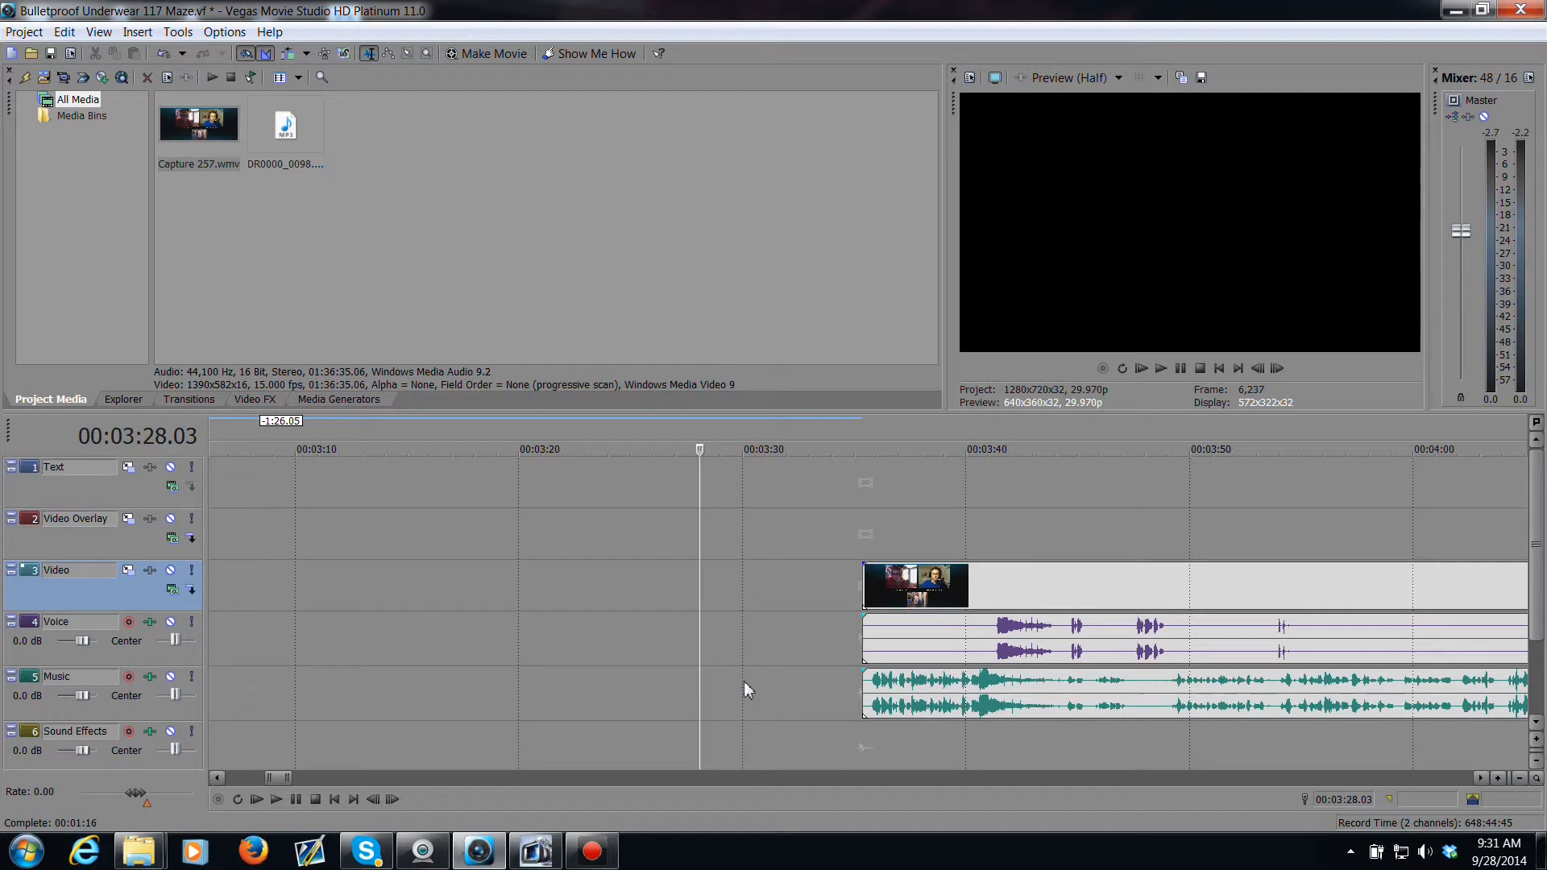
# Step: Turn on Ignore Event Grouping so events can be moved independently
pyautogui.click(868, 639)
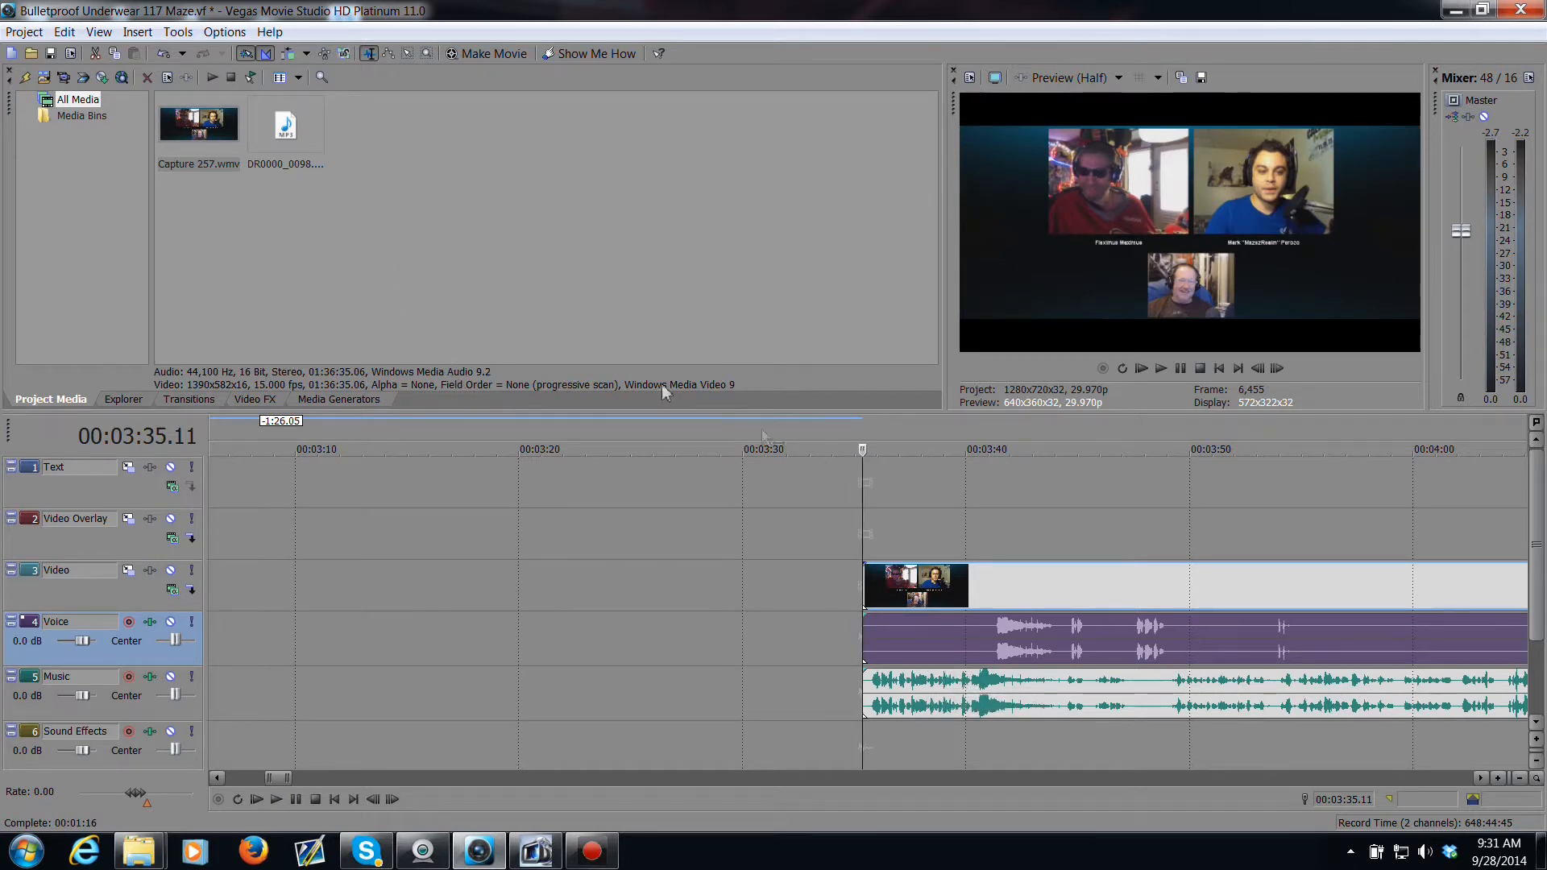
pyautogui.moveTo(971, 626)
pyautogui.mouseDown()
pyautogui.moveTo(942, 625)
pyautogui.moveTo(986, 626)
pyautogui.moveTo(968, 637)
pyautogui.mouseUp()
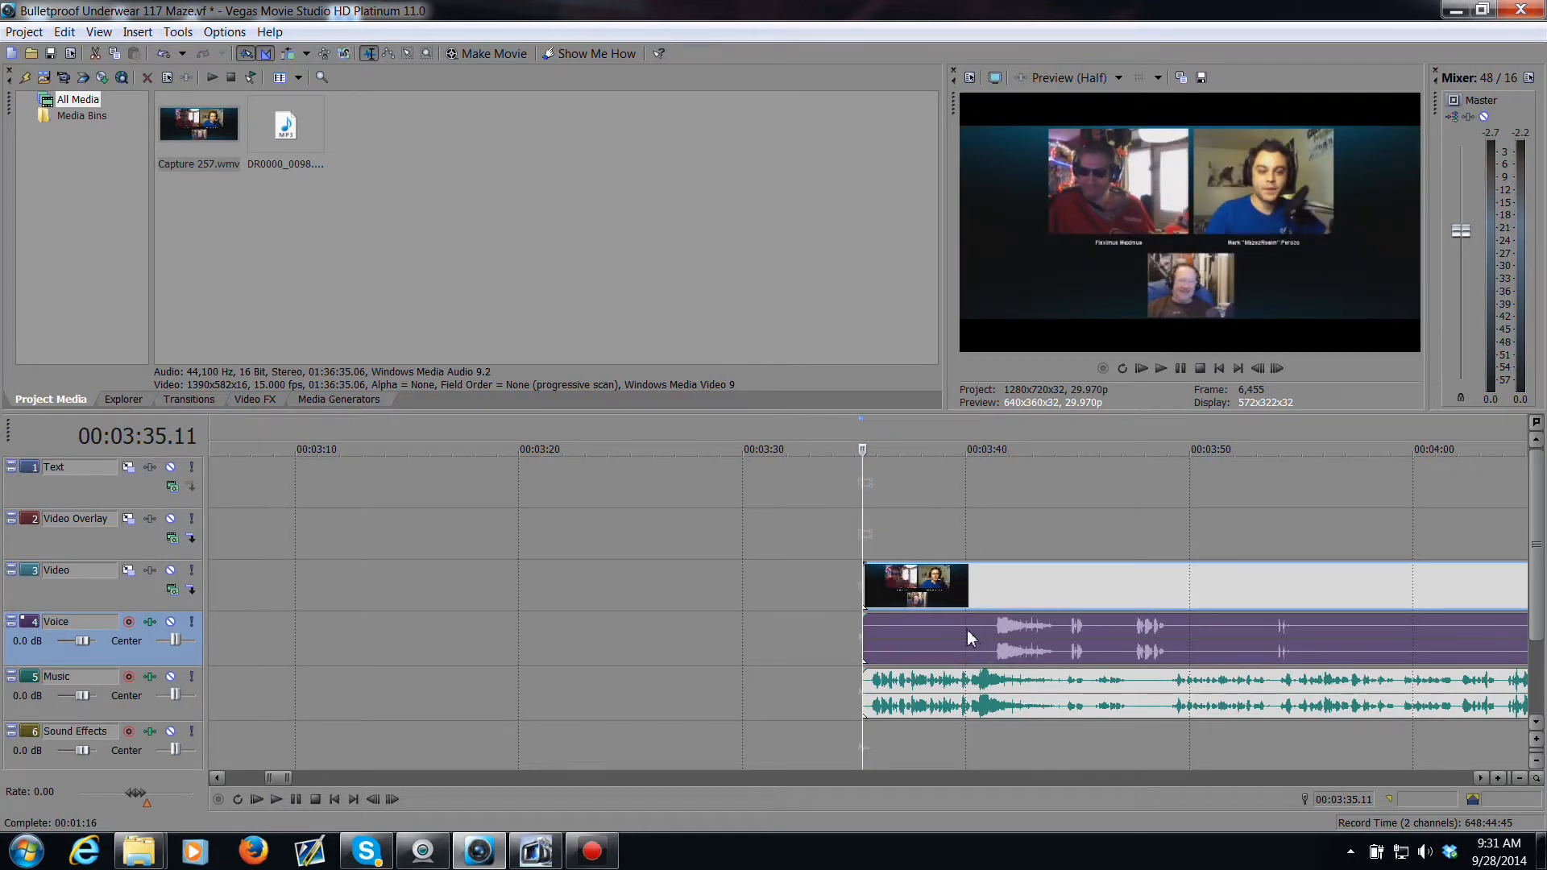
pyautogui.click(344, 56)
pyautogui.moveTo(967, 635)
pyautogui.mouseDown()
pyautogui.moveTo(936, 627)
pyautogui.moveTo(985, 636)
pyautogui.moveTo(962, 638)
pyautogui.mouseUp()
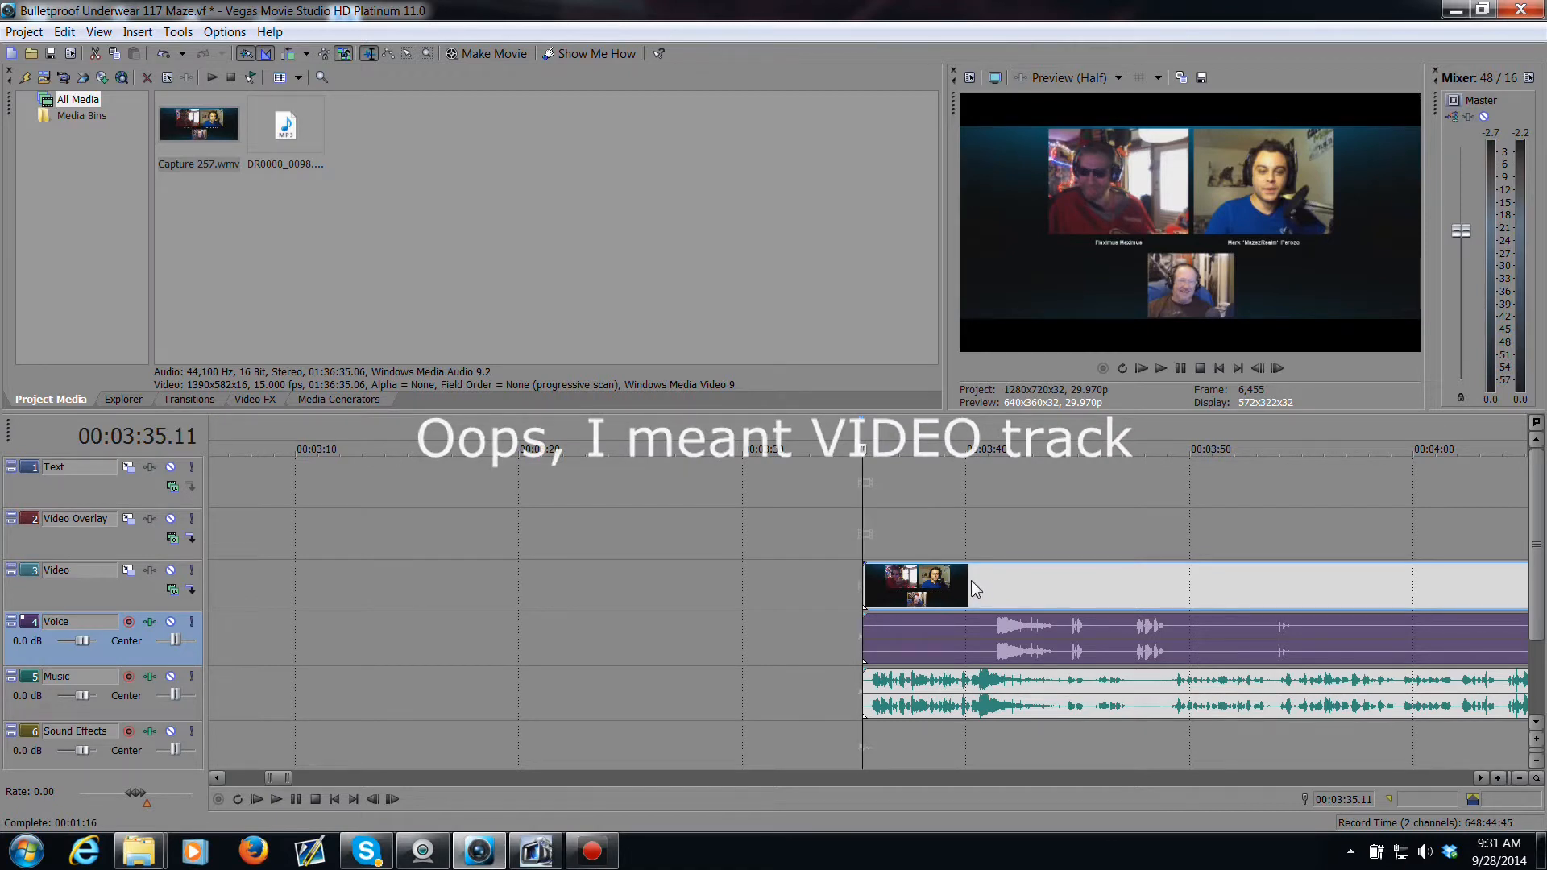
# Step: Duplicate the video event onto the Video Overlay track at the same start time
pyautogui.click(994, 588)
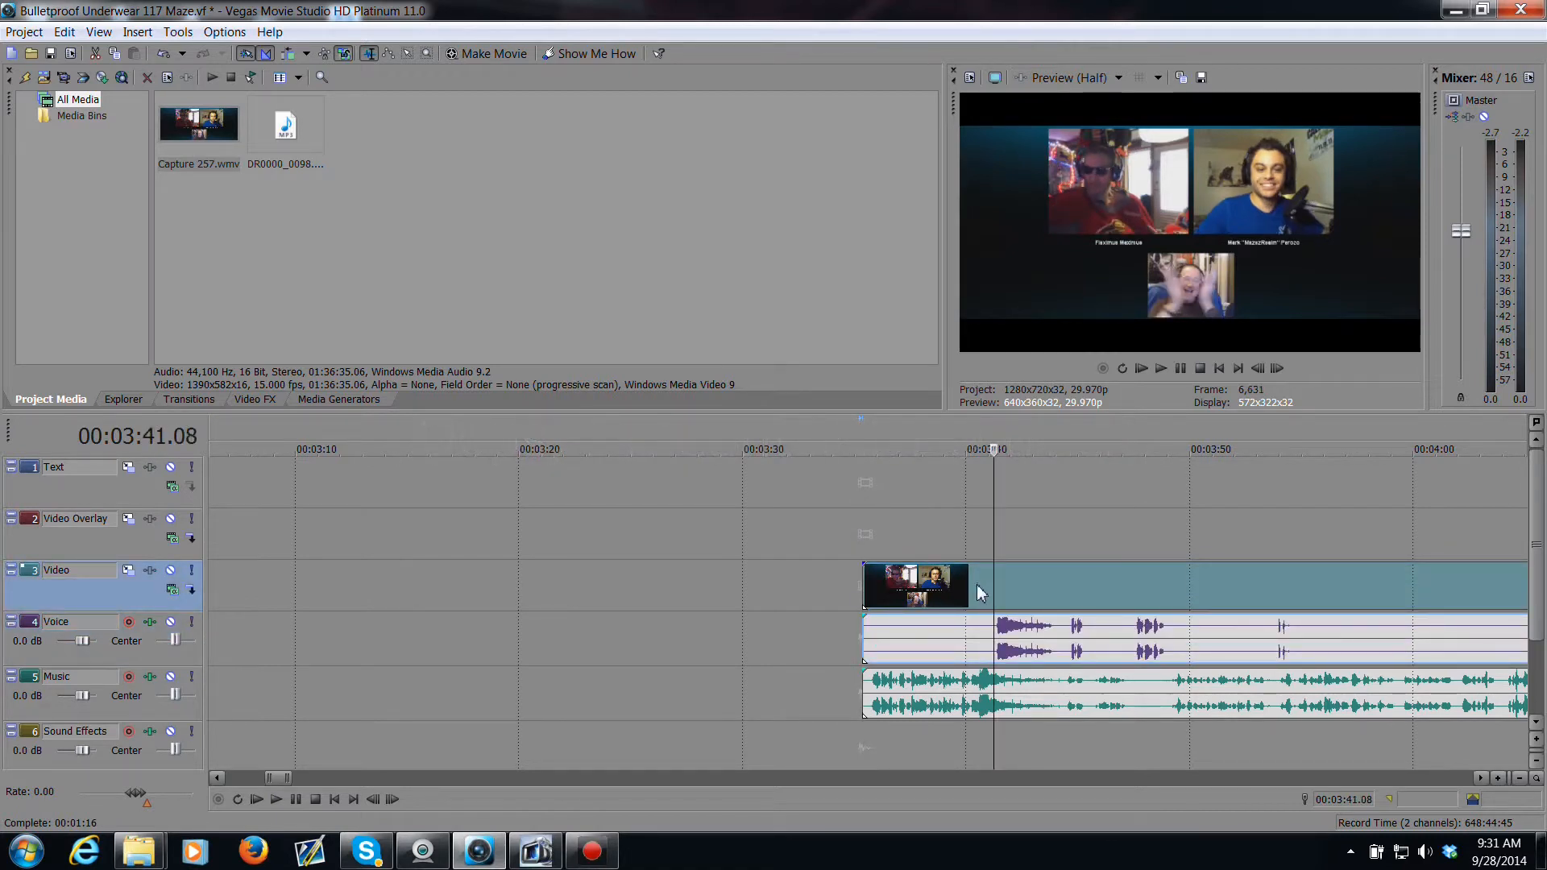
pyautogui.moveTo(977, 570); pyautogui.dragTo(977, 559)
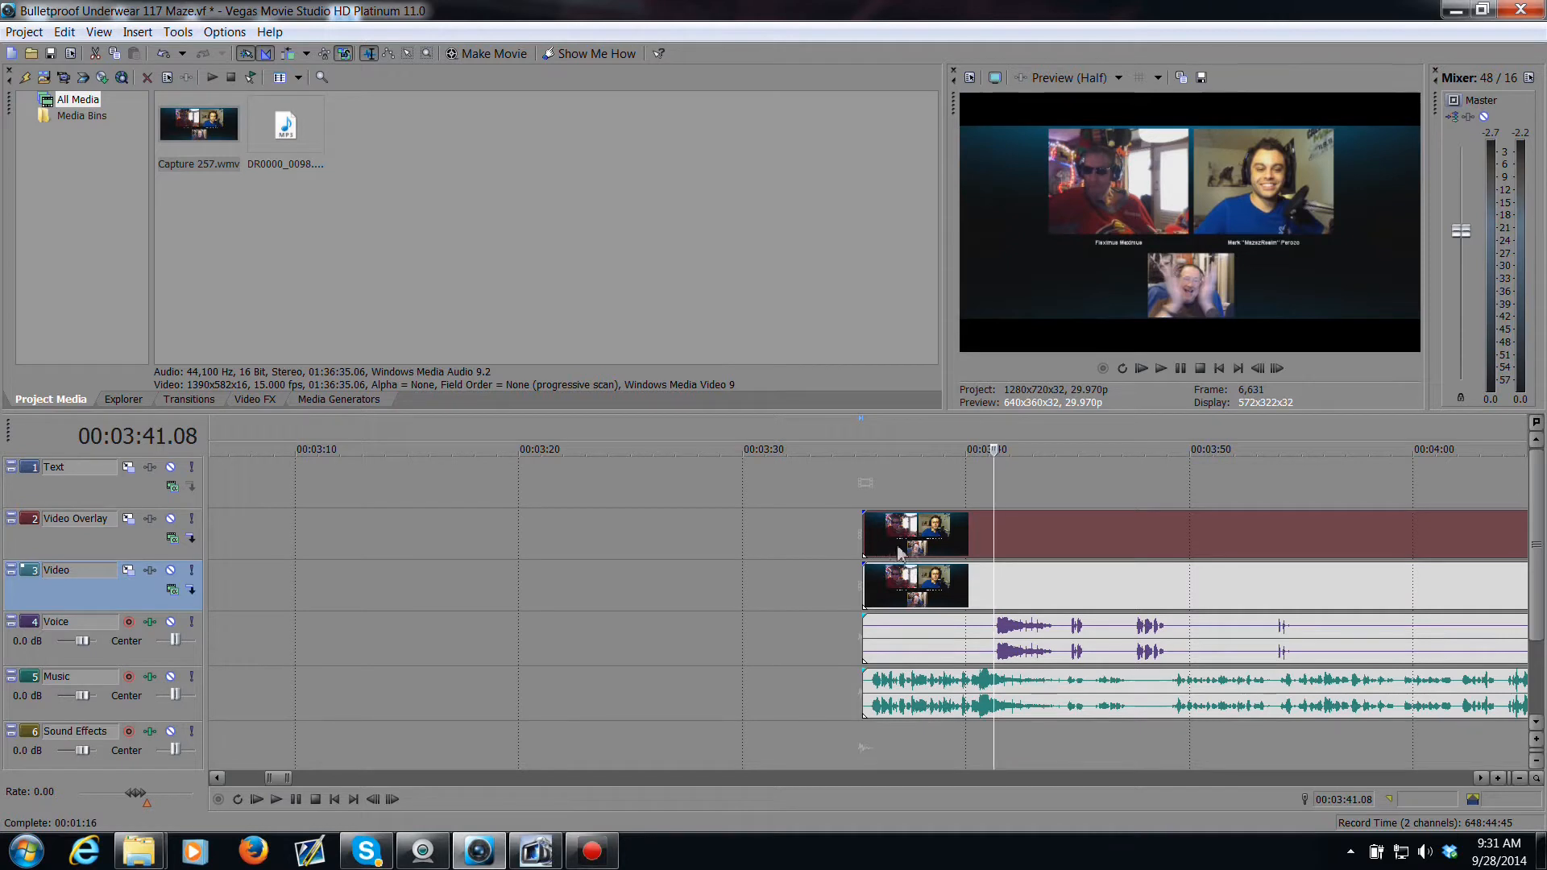
pyautogui.click(938, 553)
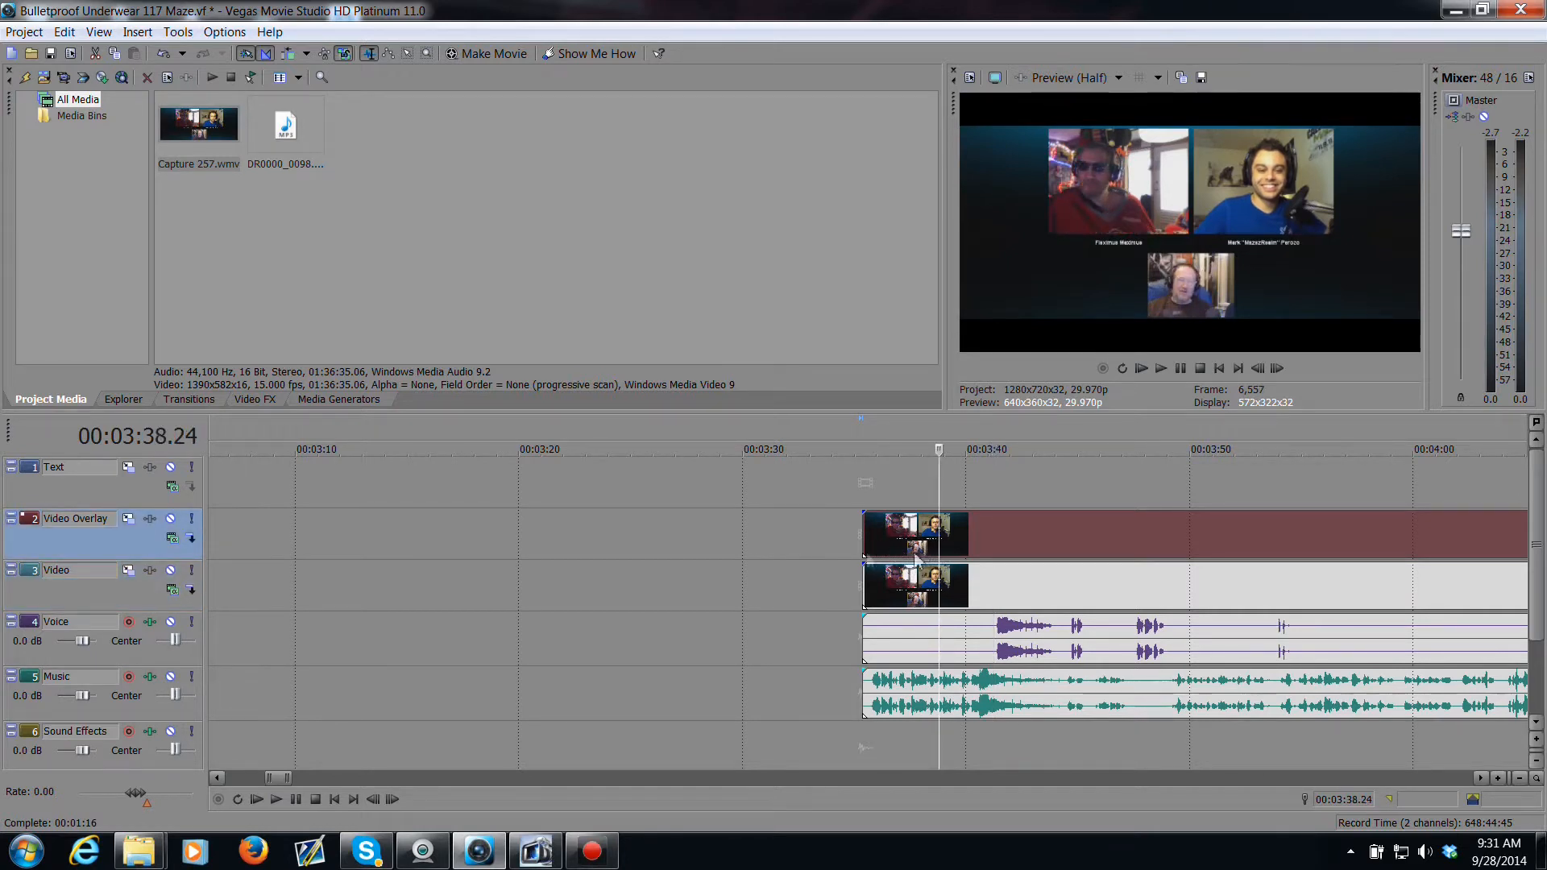
# Step: In Video Overlay track motion, enlarge the frame to about 2034 × 1145 and shift it up to about X 13.81, Y 462.73
pyautogui.click(129, 520)
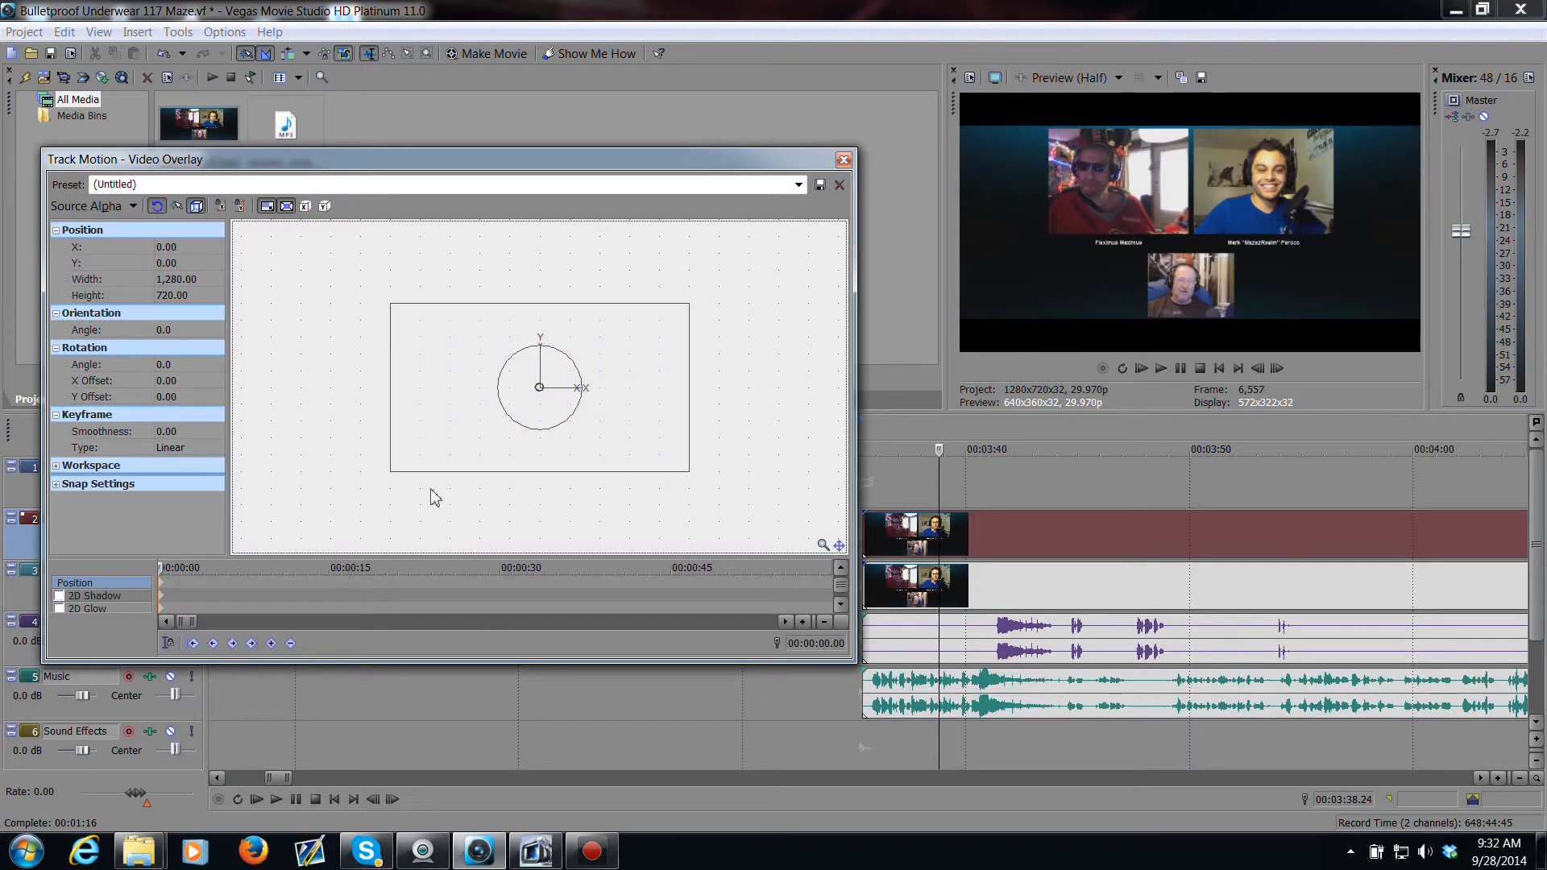
pyautogui.moveTo(690, 472); pyautogui.dragTo(746, 542)
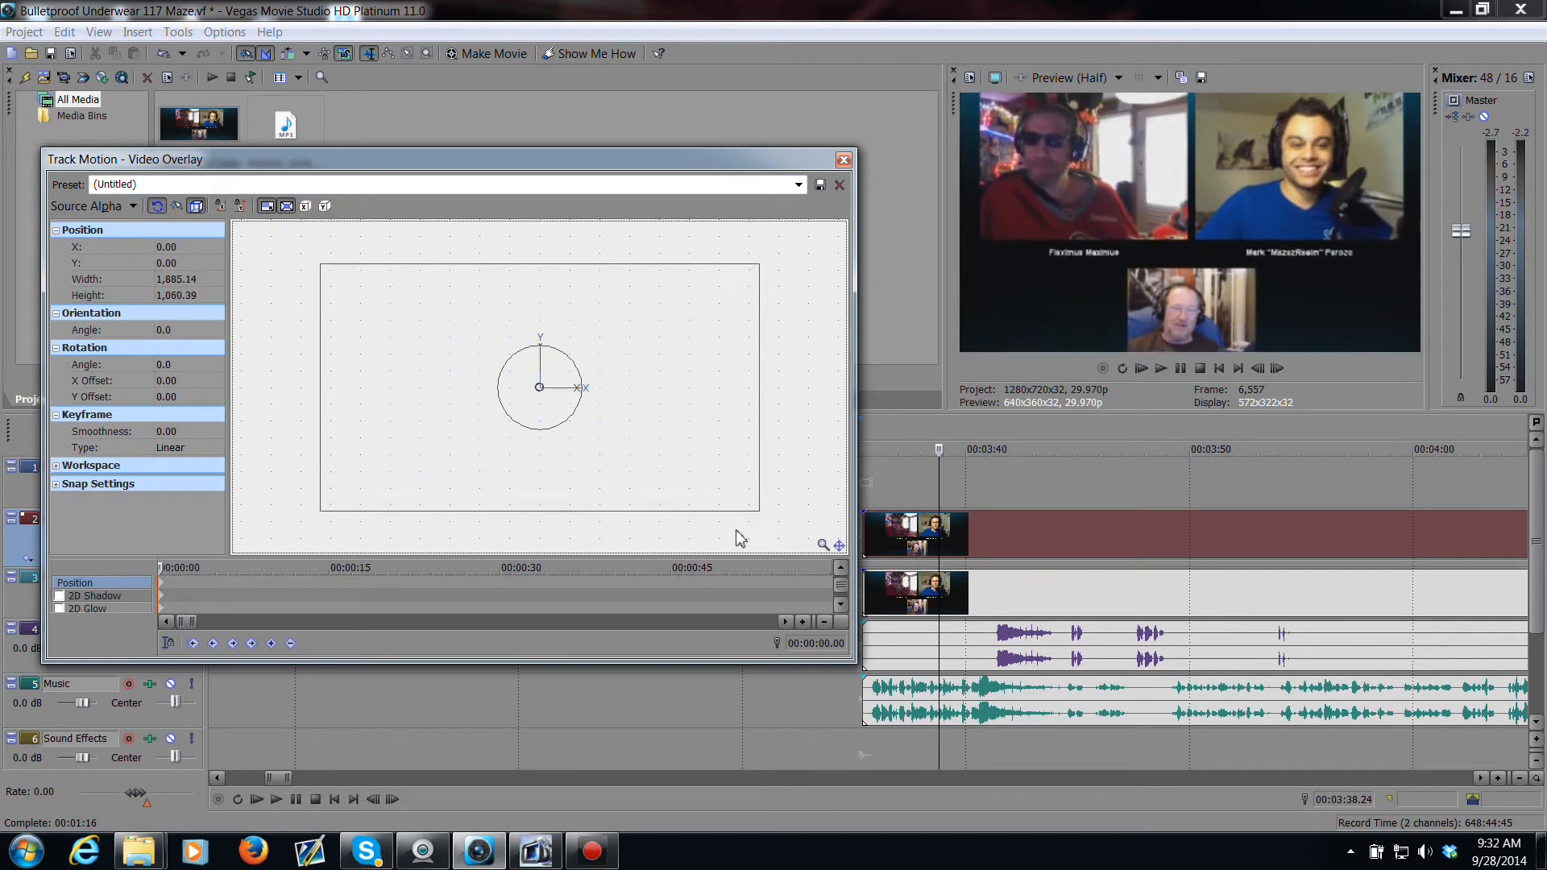
pyautogui.moveTo(547, 468); pyautogui.dragTo(547, 363)
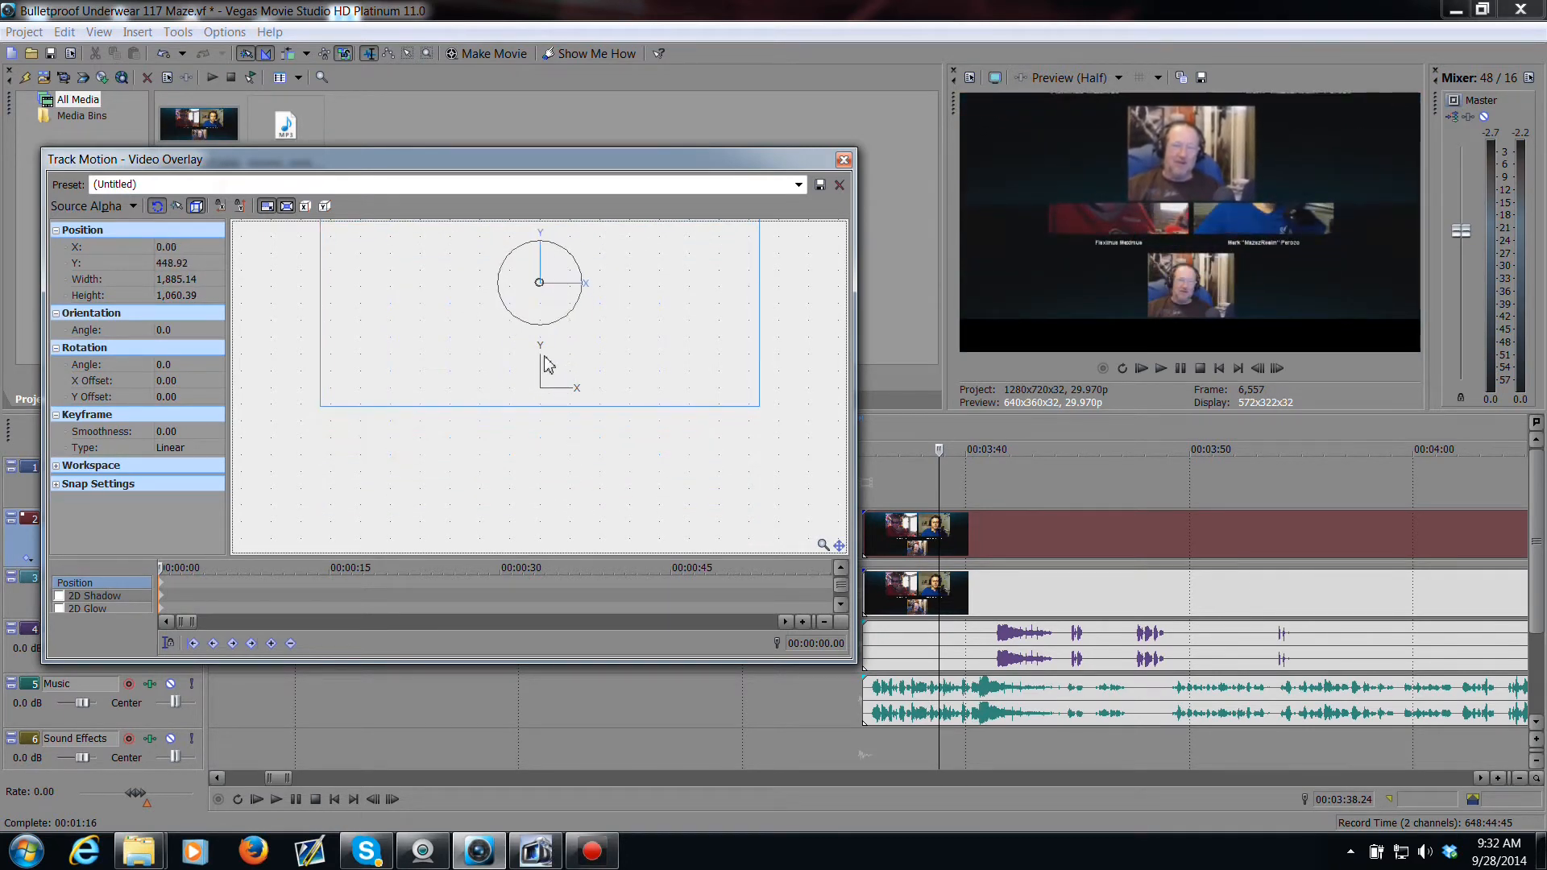
pyautogui.moveTo(763, 412); pyautogui.dragTo(777, 417)
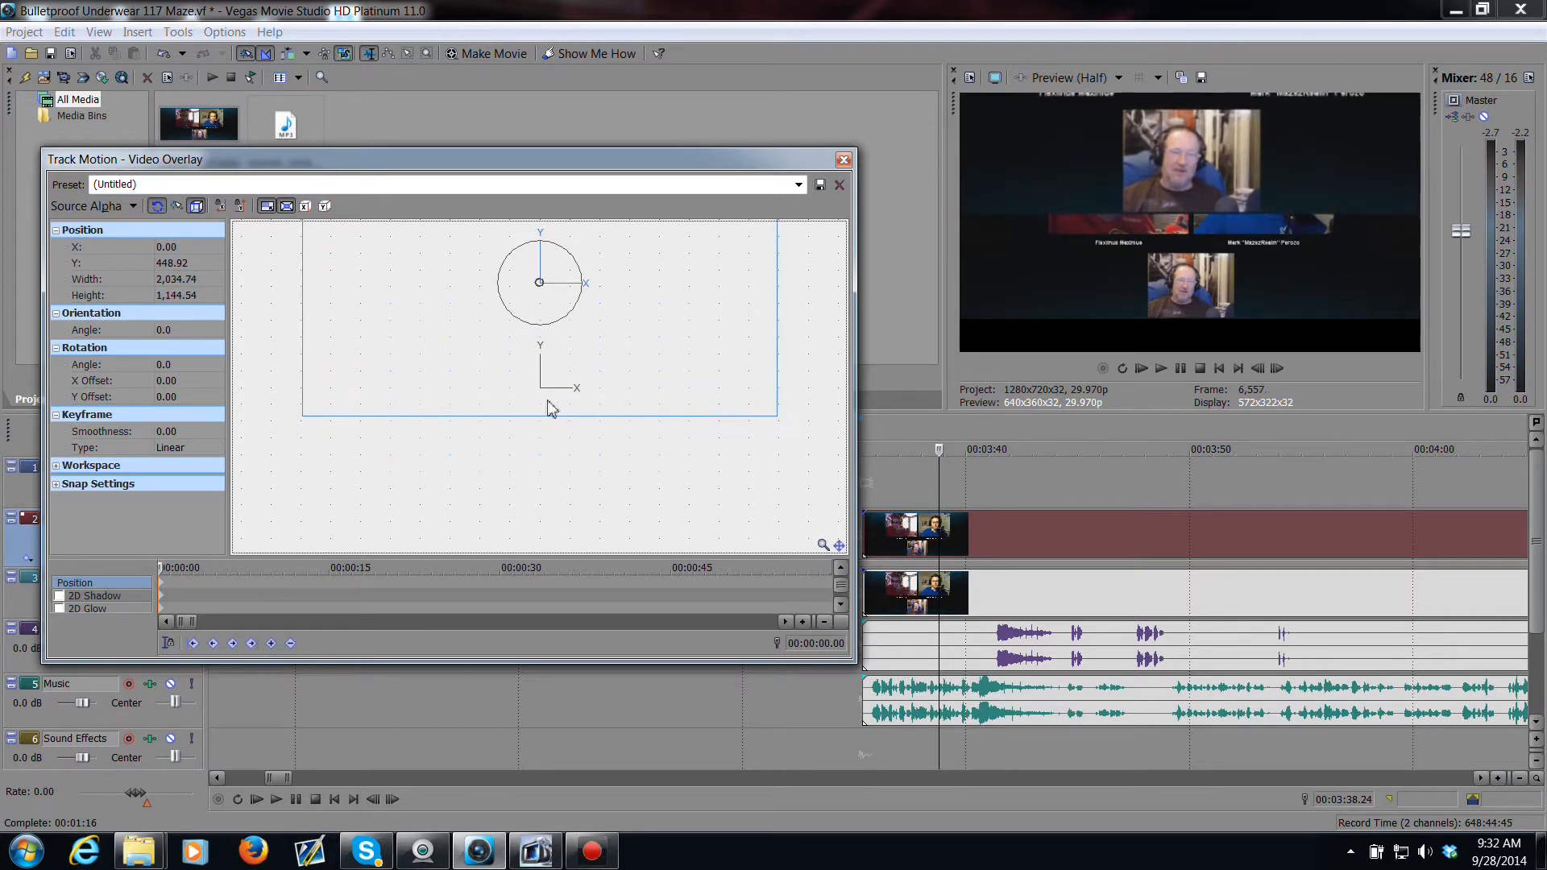
pyautogui.moveTo(551, 407); pyautogui.dragTo(555, 404)
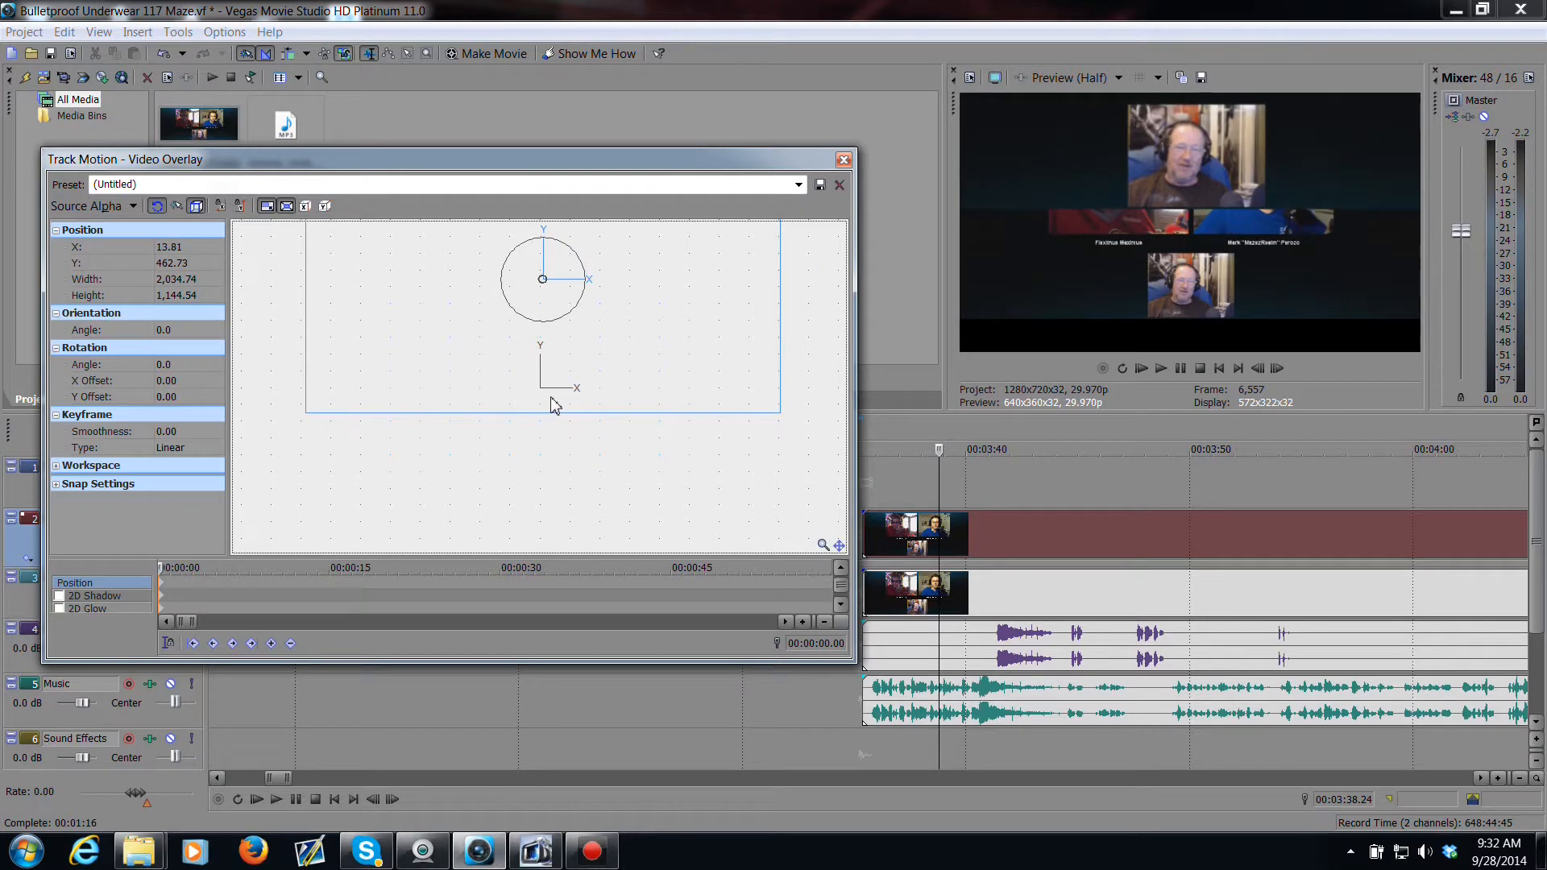
pyautogui.click(844, 160)
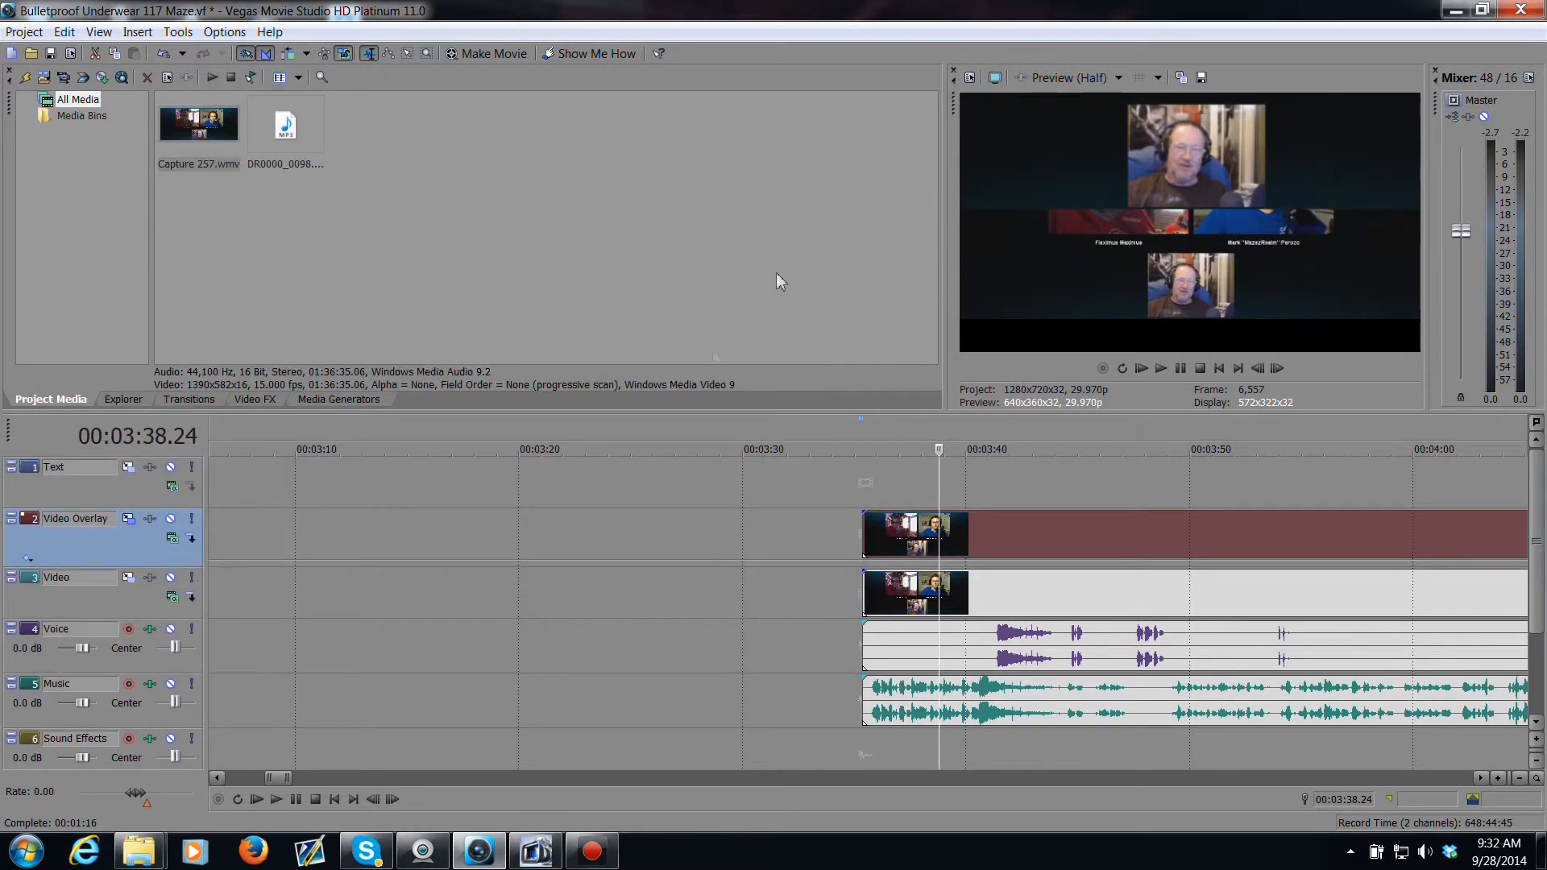
# Step: In Video track motion, scale the frame to about 1424 × 801 and move it down to about X 6.91, Y -310.79
pyautogui.click(130, 580)
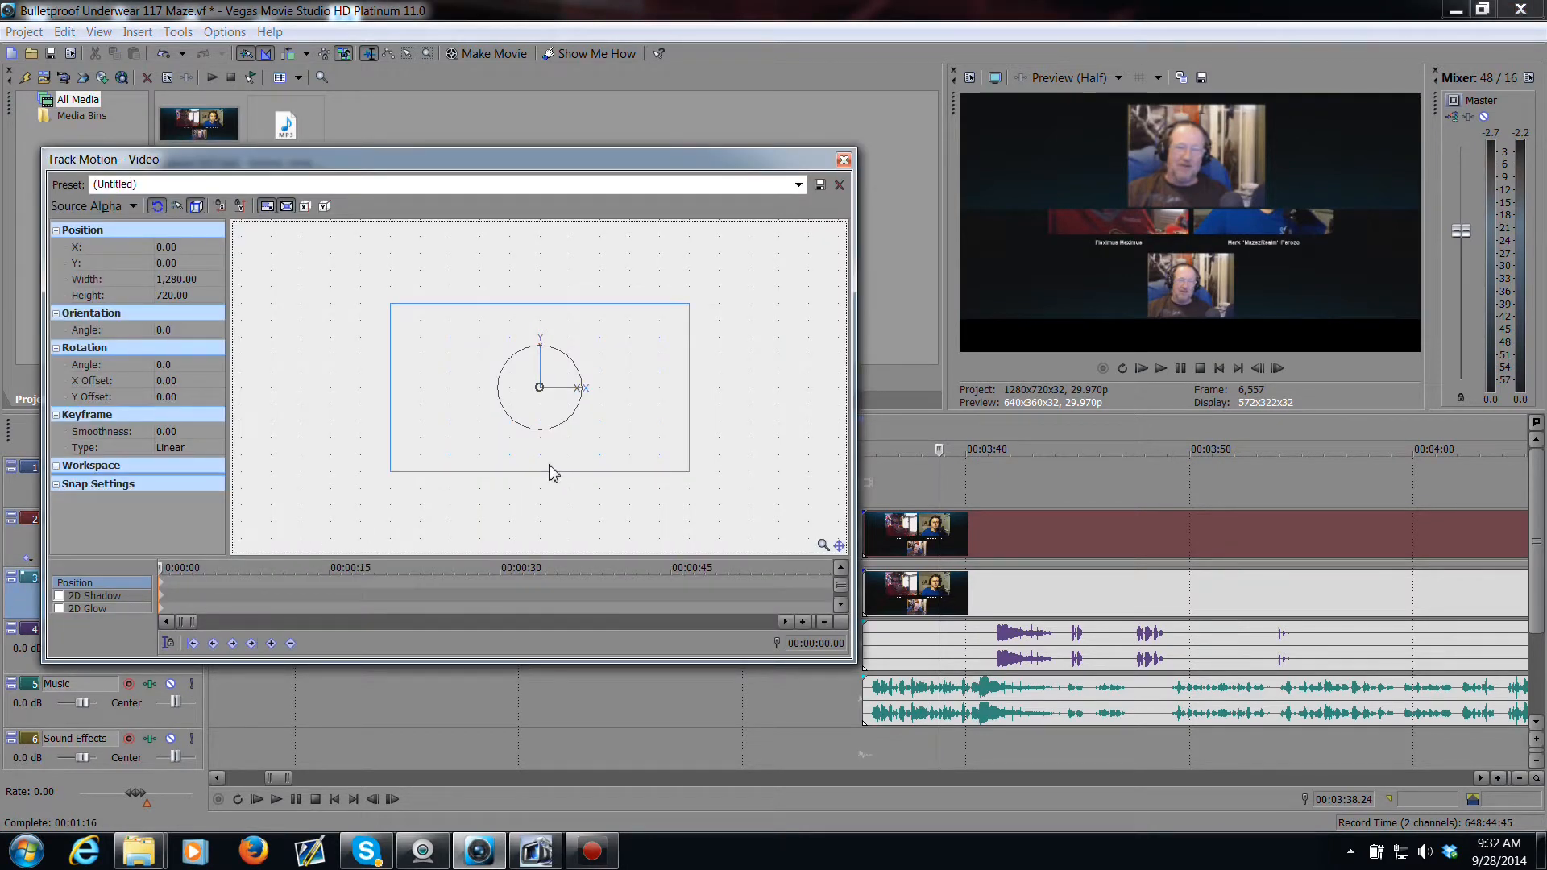
pyautogui.moveTo(550, 467); pyautogui.dragTo(552, 544)
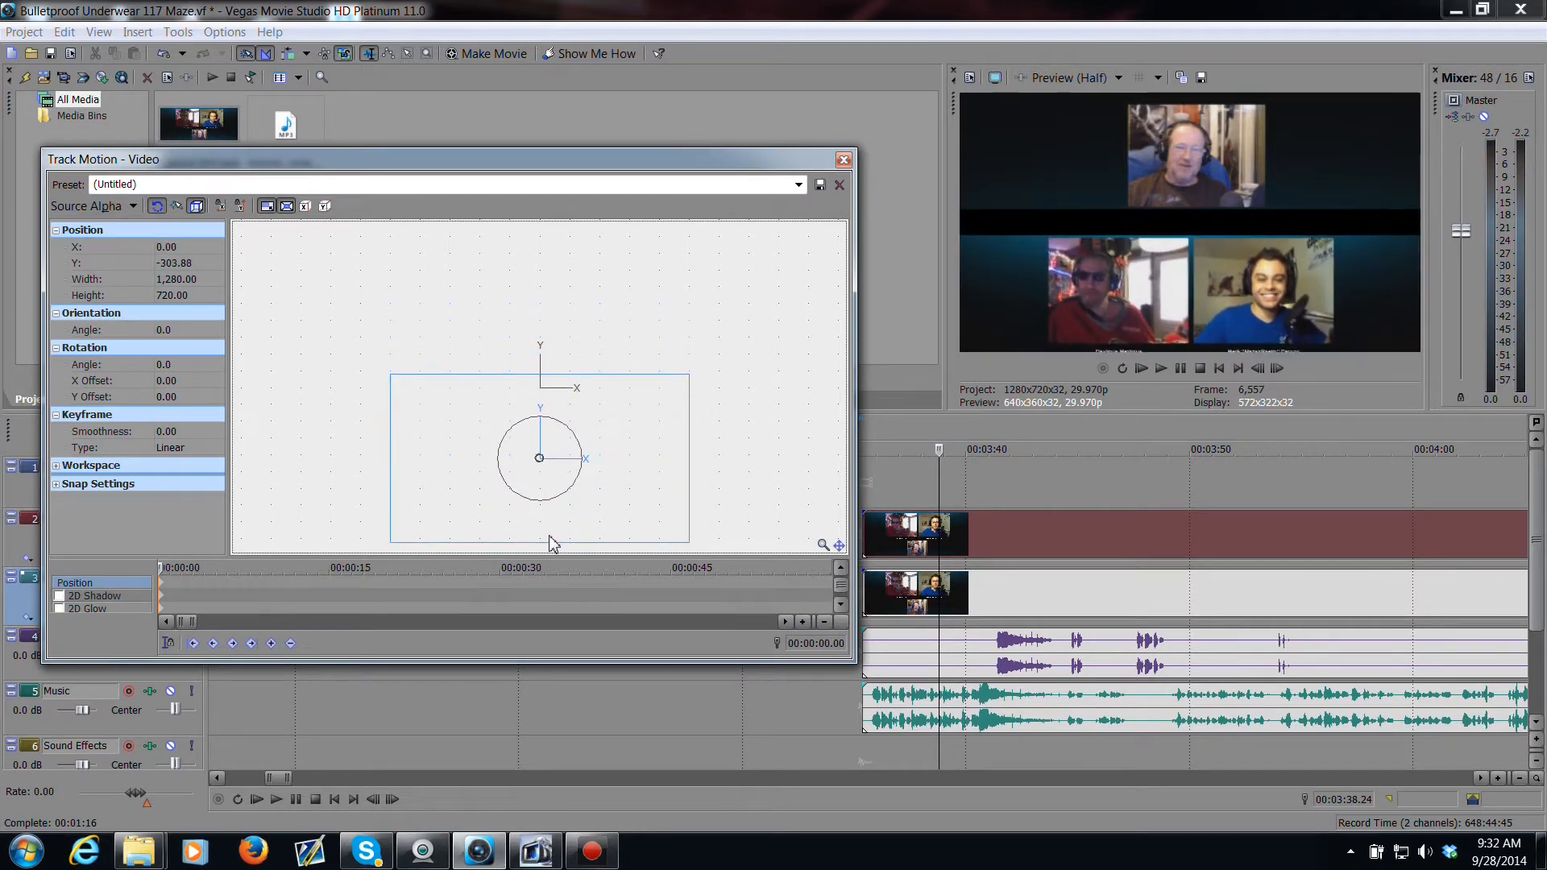
pyautogui.moveTo(691, 375); pyautogui.dragTo(708, 370)
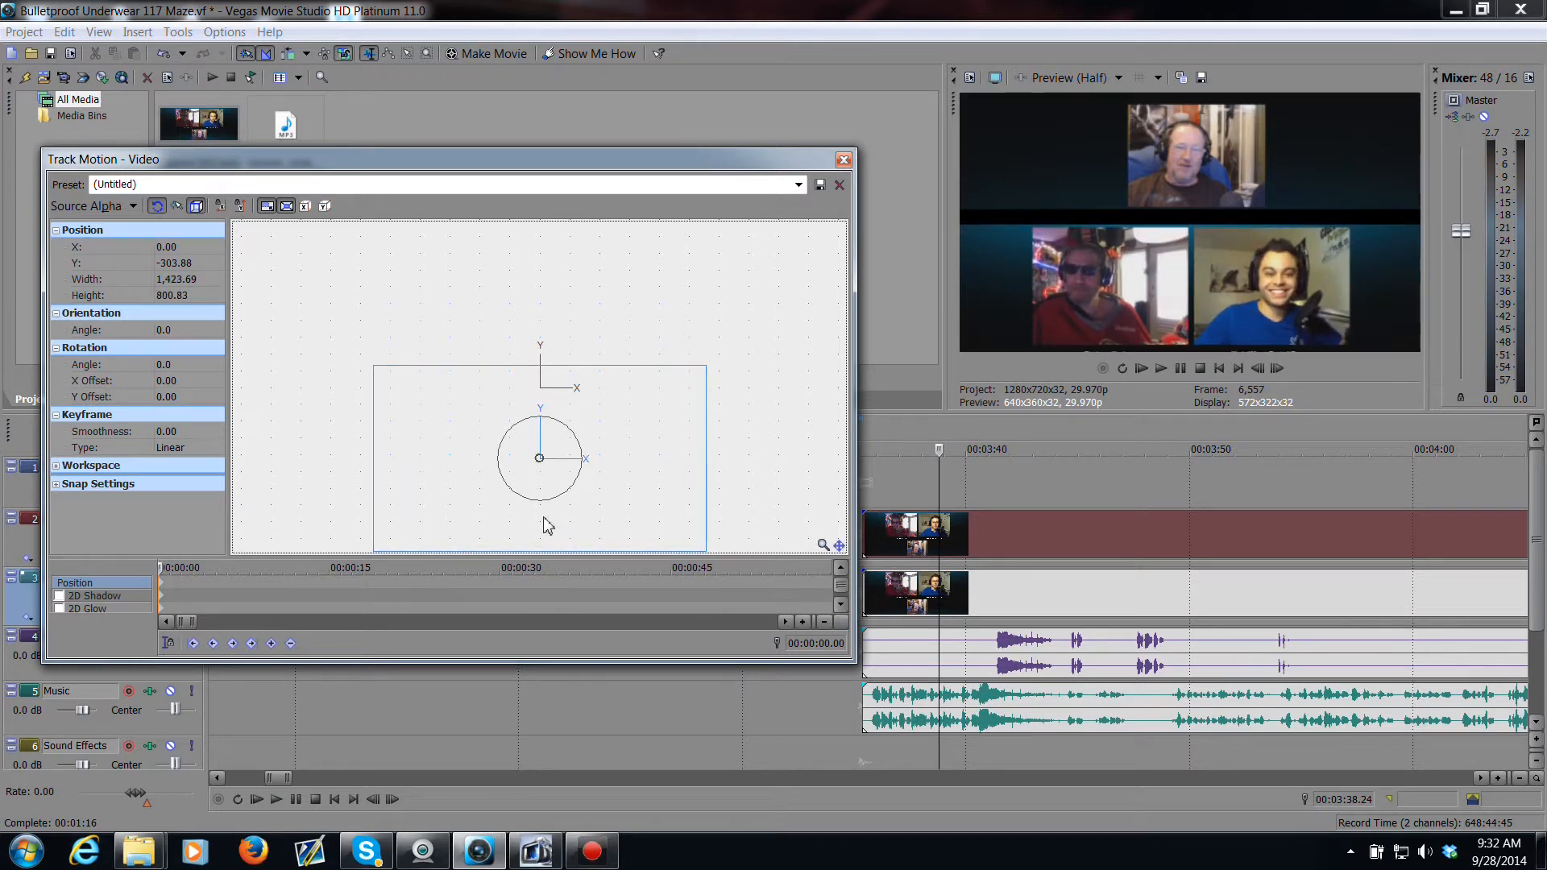
pyautogui.moveTo(548, 527); pyautogui.dragTo(548, 525)
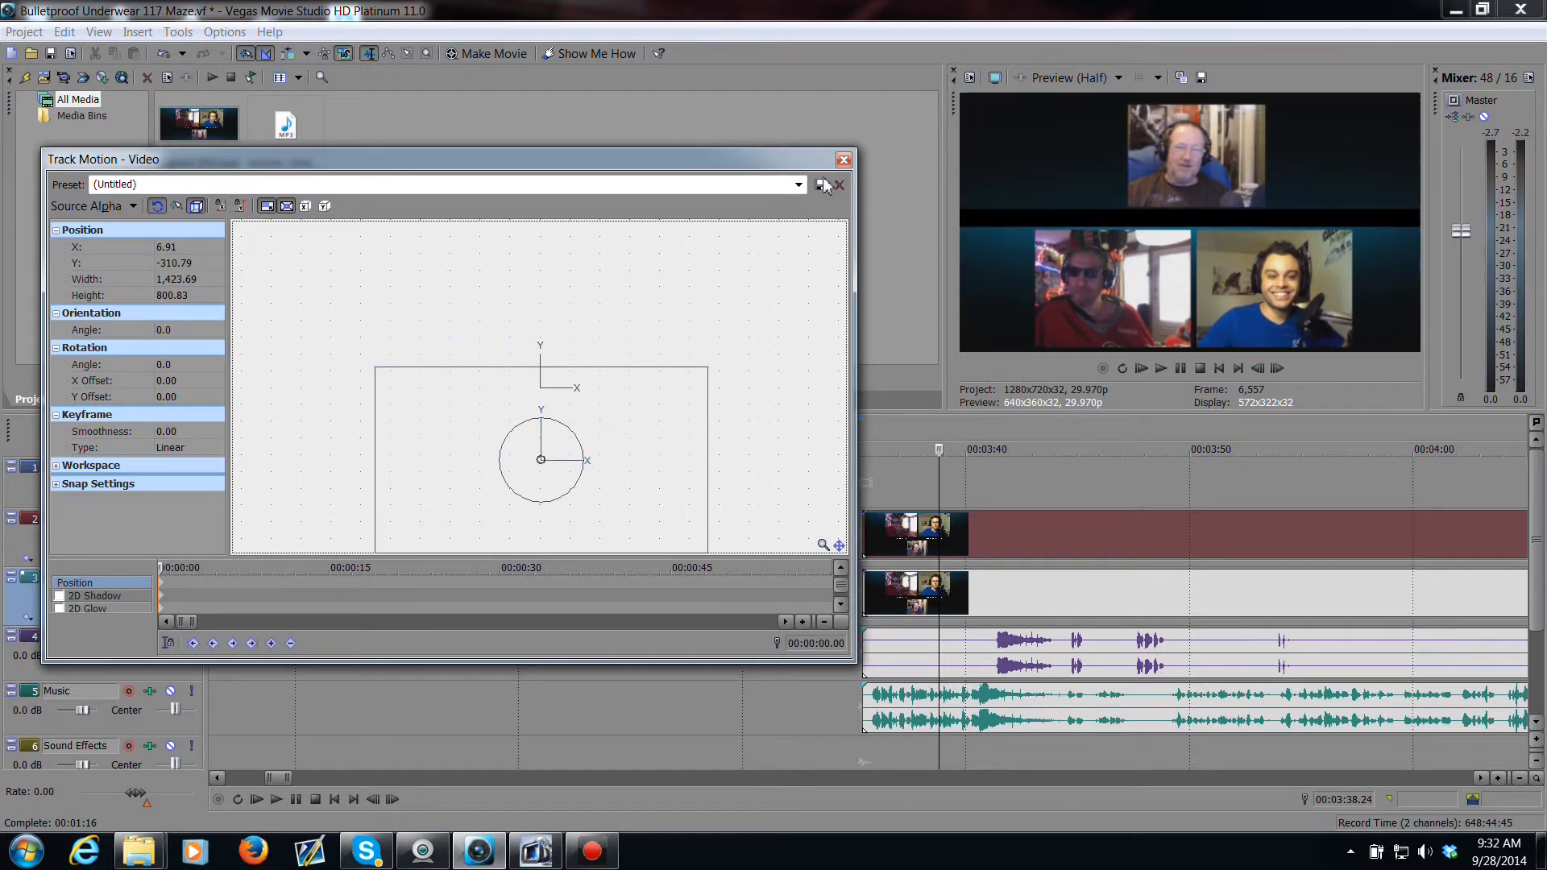
pyautogui.click(843, 160)
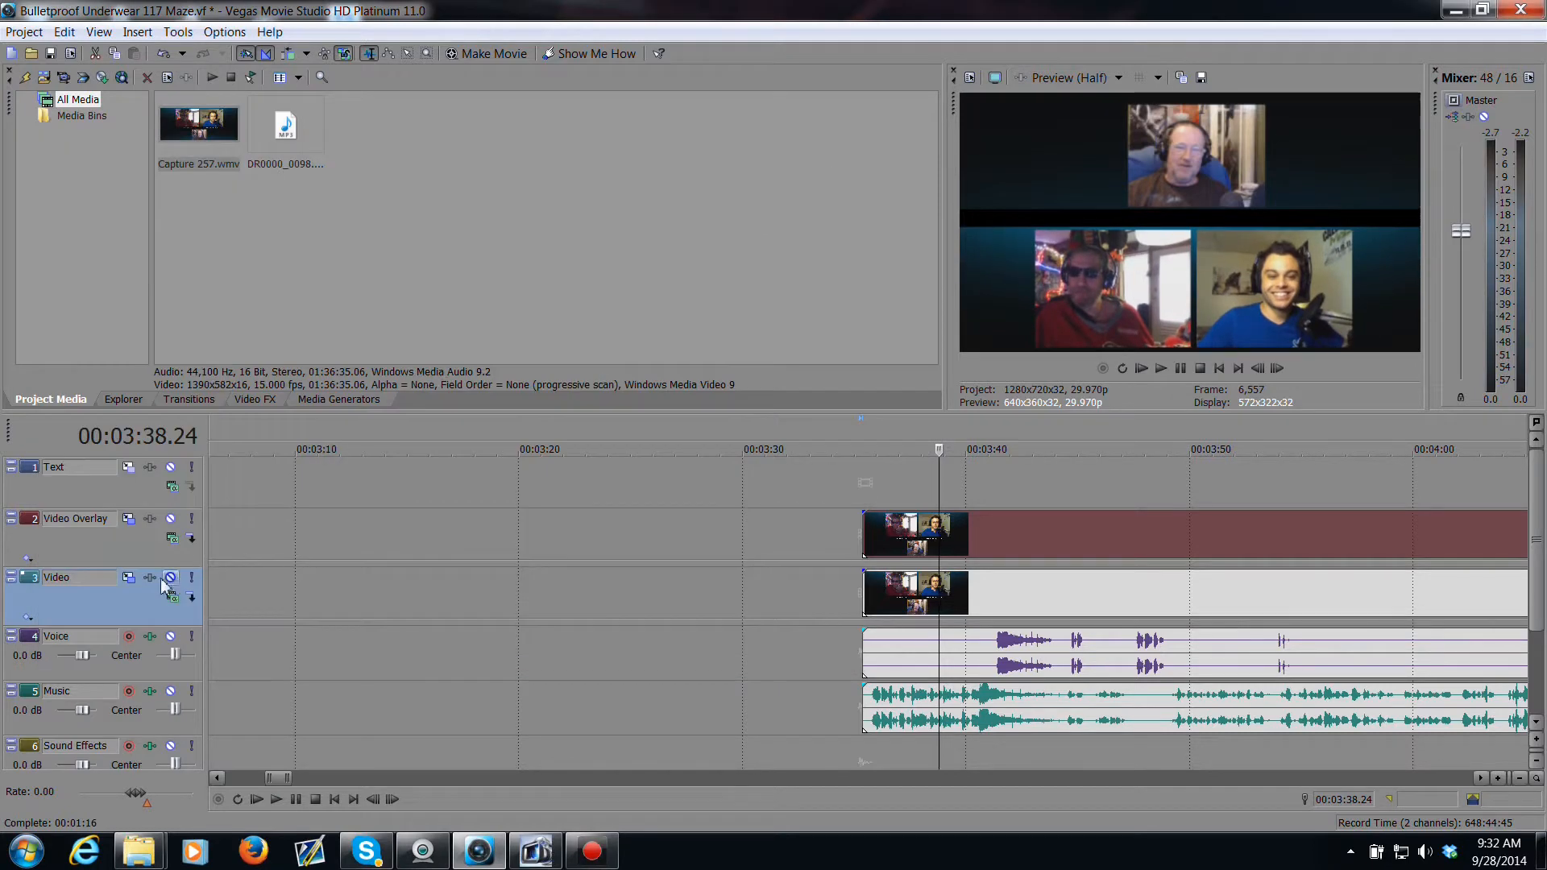
# Step: Enlarge the Video Overlay frame to about 2400 × 1350 at about X -13.81, Y 483.45, then save the project
pyautogui.click(150, 519)
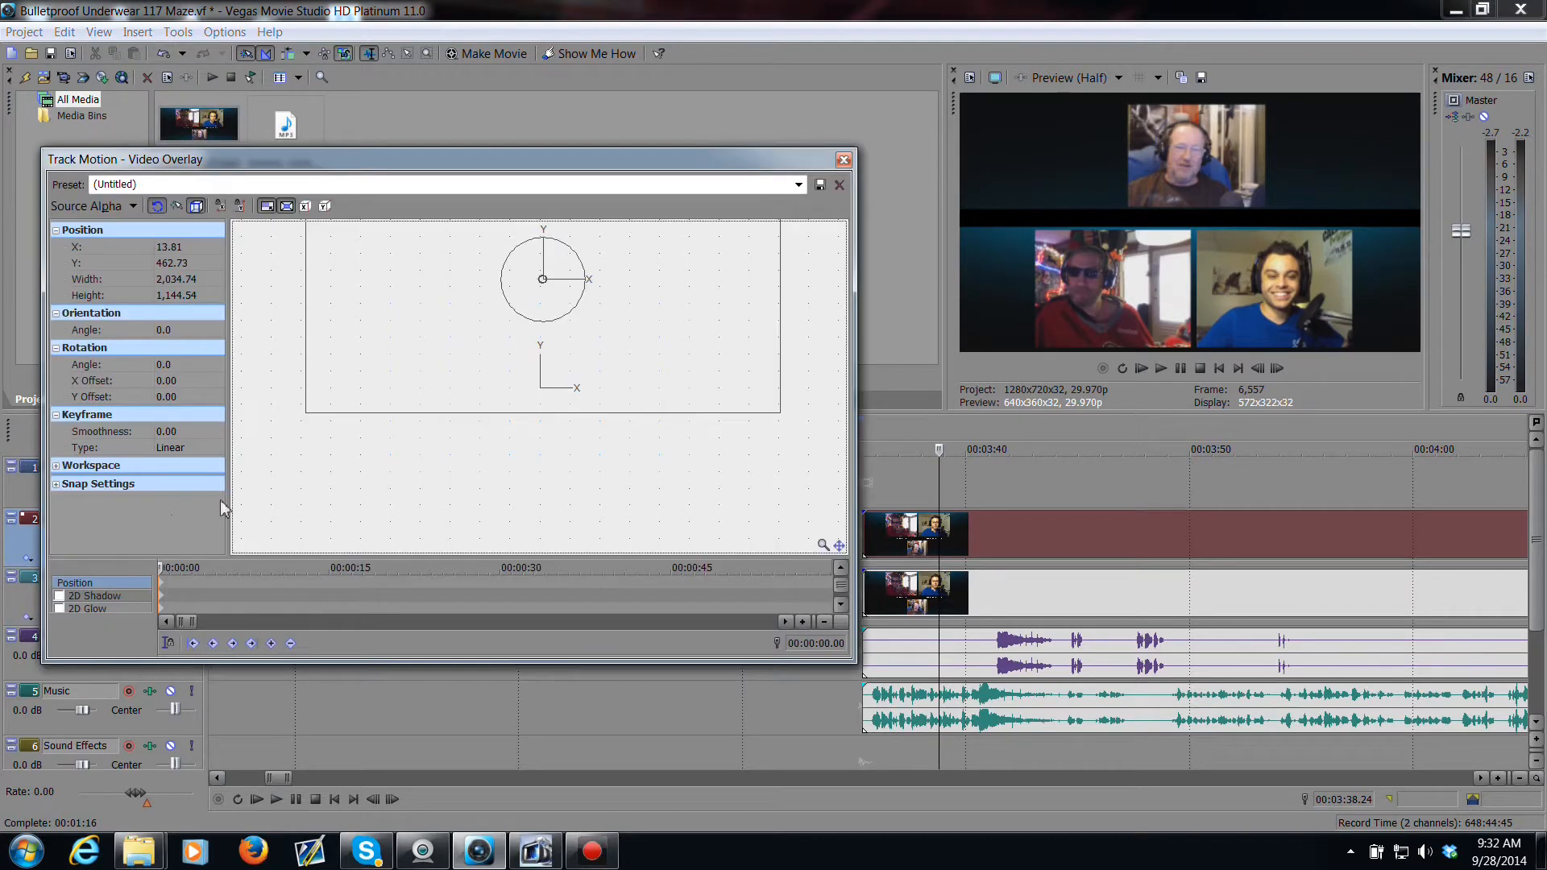
pyautogui.moveTo(780, 415); pyautogui.dragTo(804, 464)
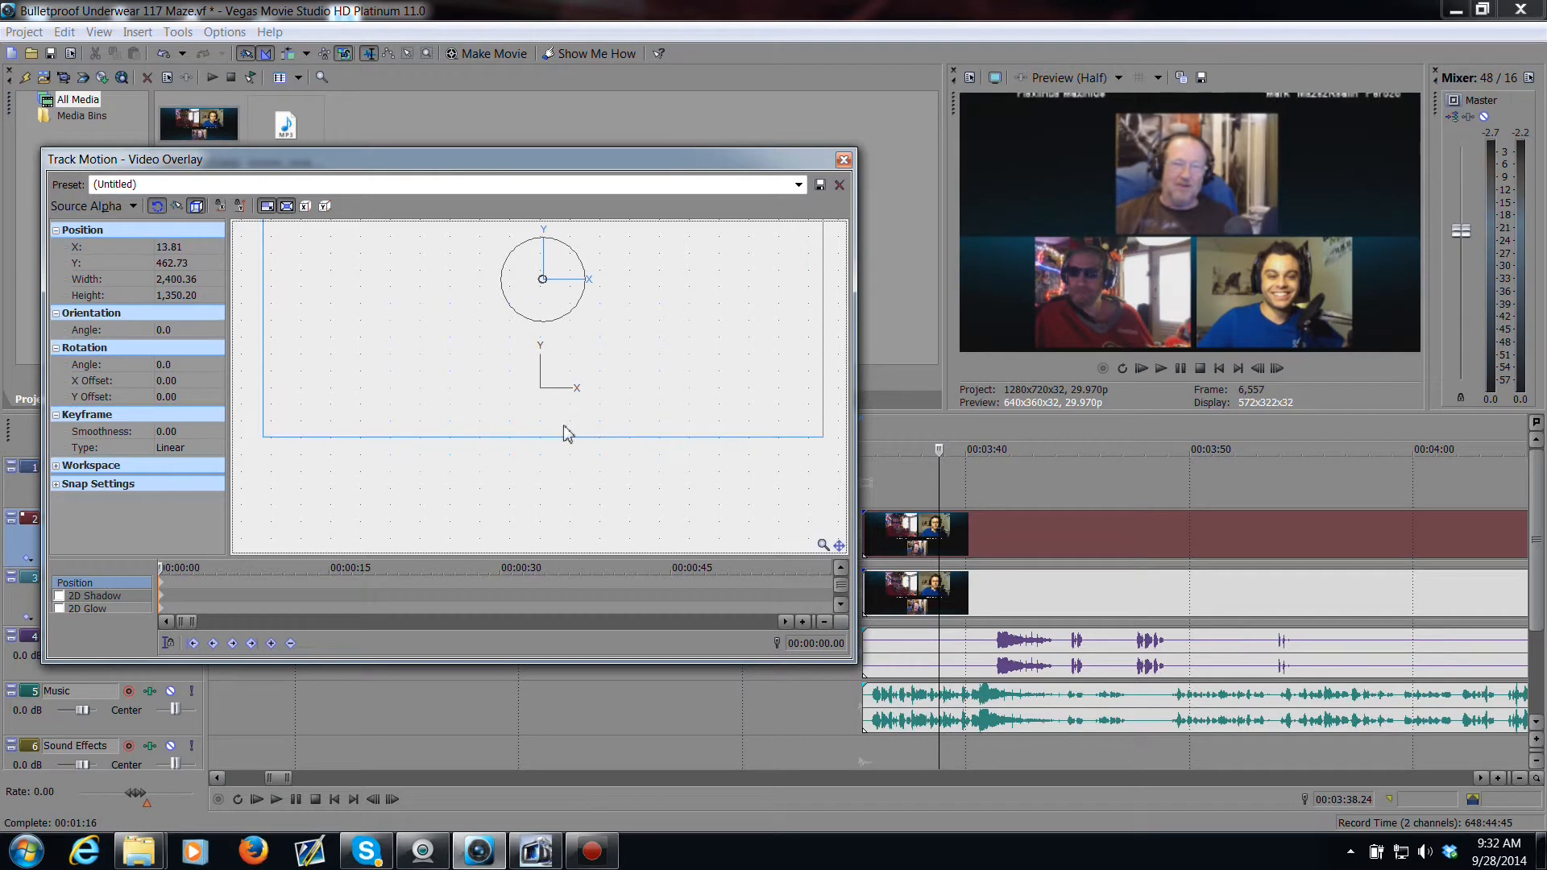
pyautogui.moveTo(562, 429); pyautogui.dragTo(552, 419)
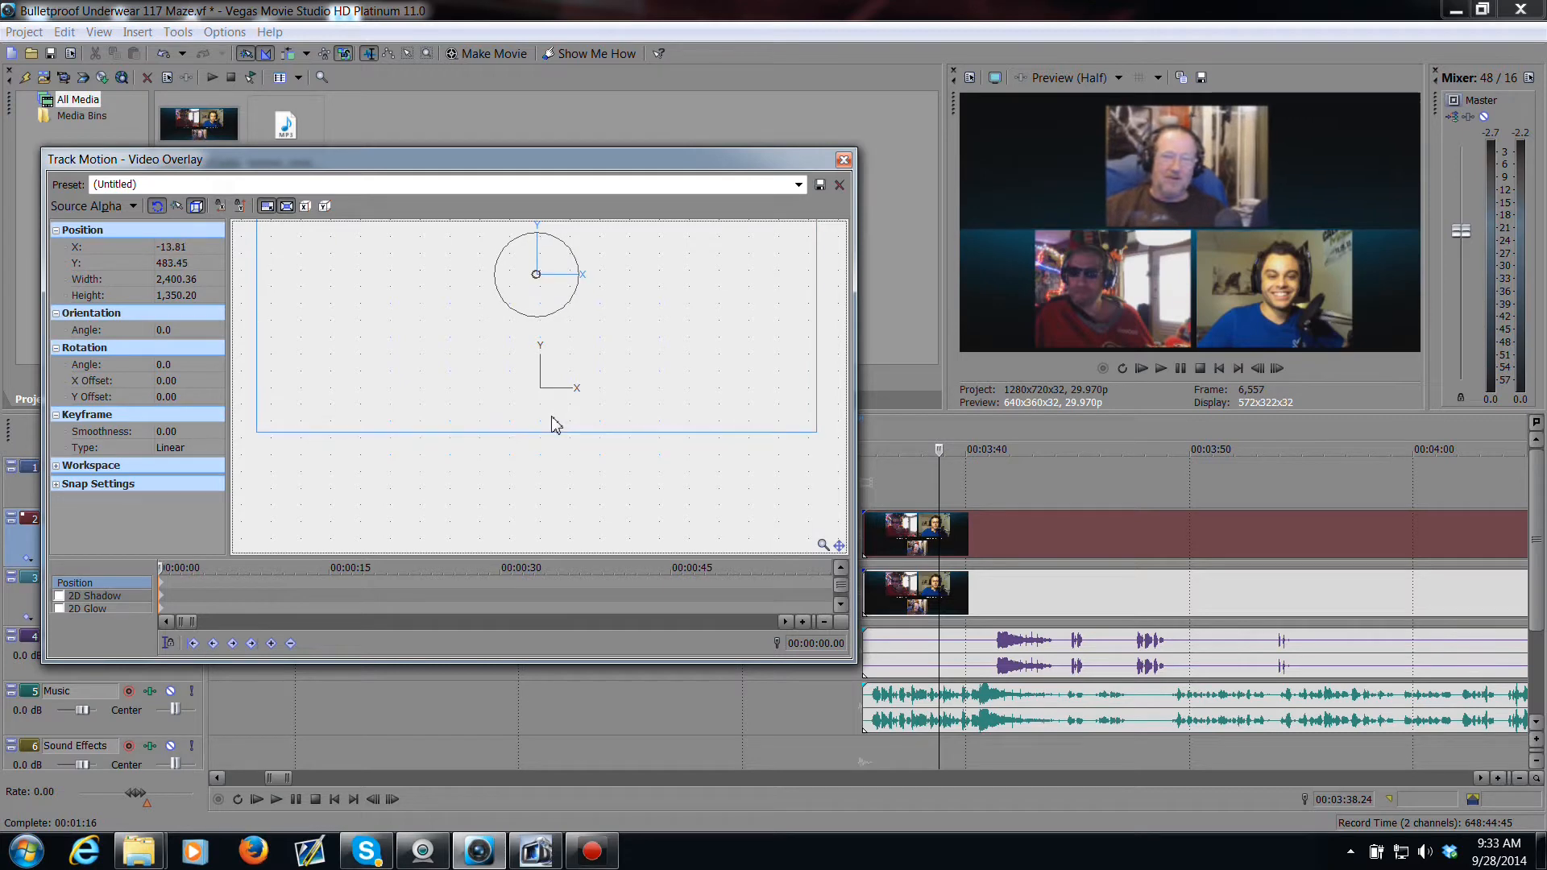
pyautogui.click(843, 160)
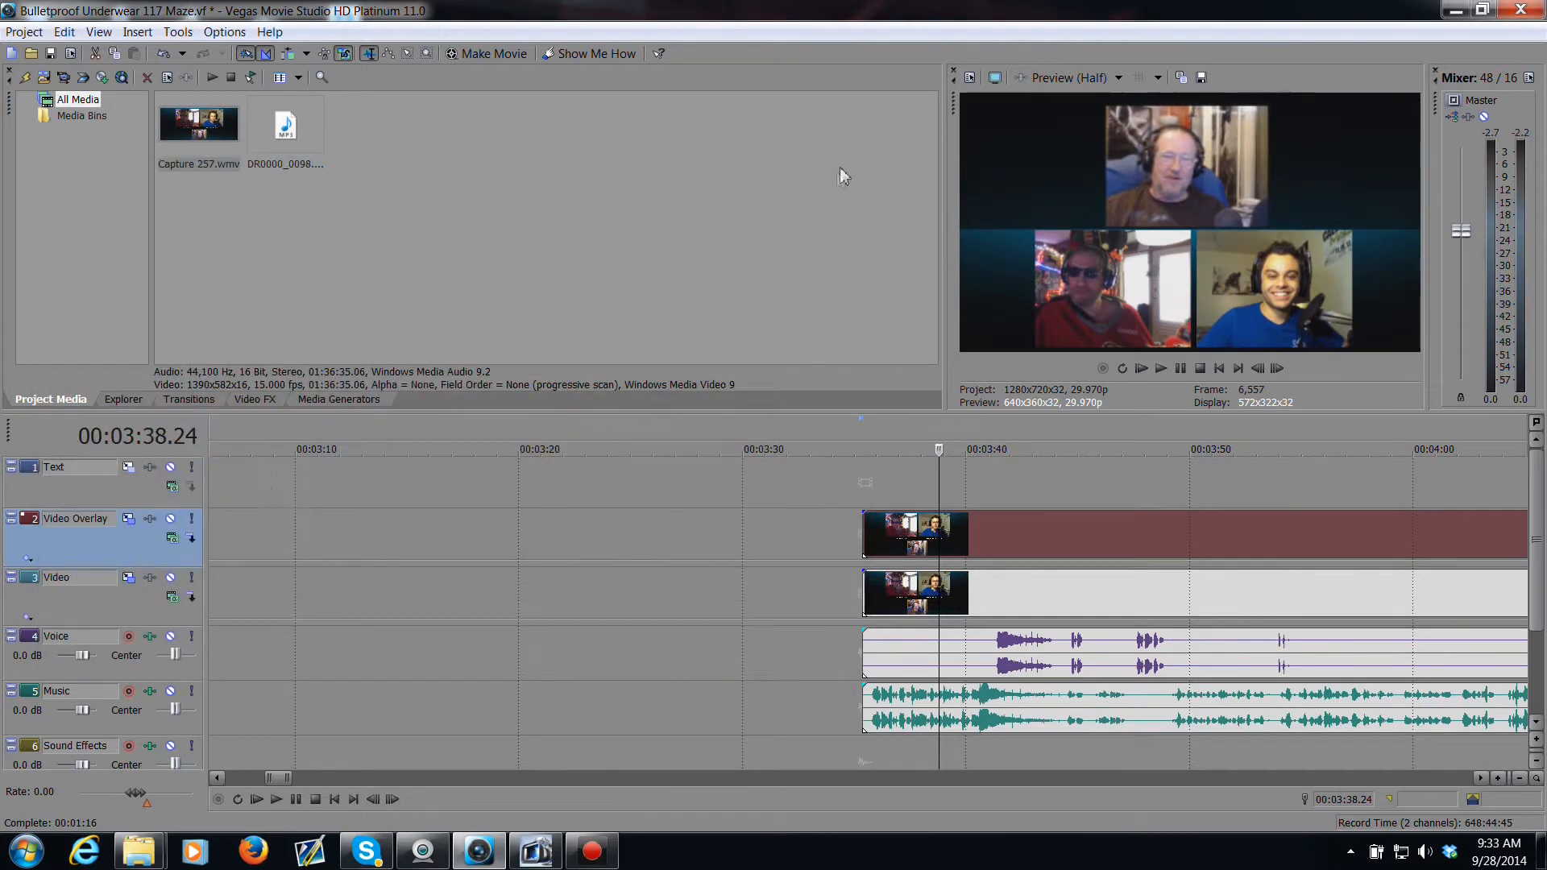
pyautogui.click(50, 57)
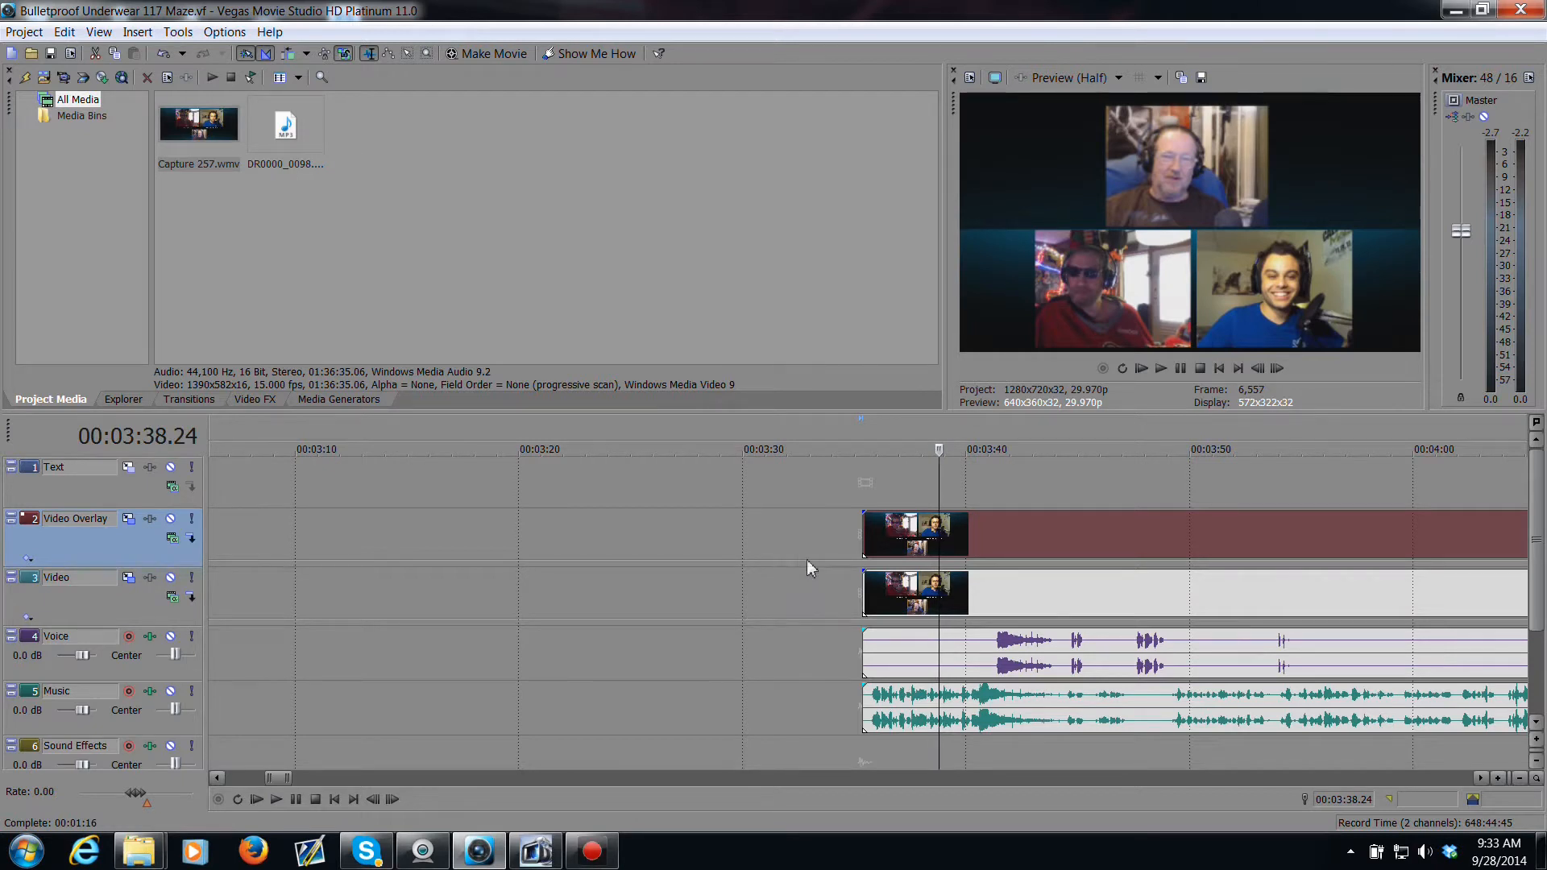
# Step: Play back the edited section and zoom out to review the whole timeline
pyautogui.click(1013, 667)
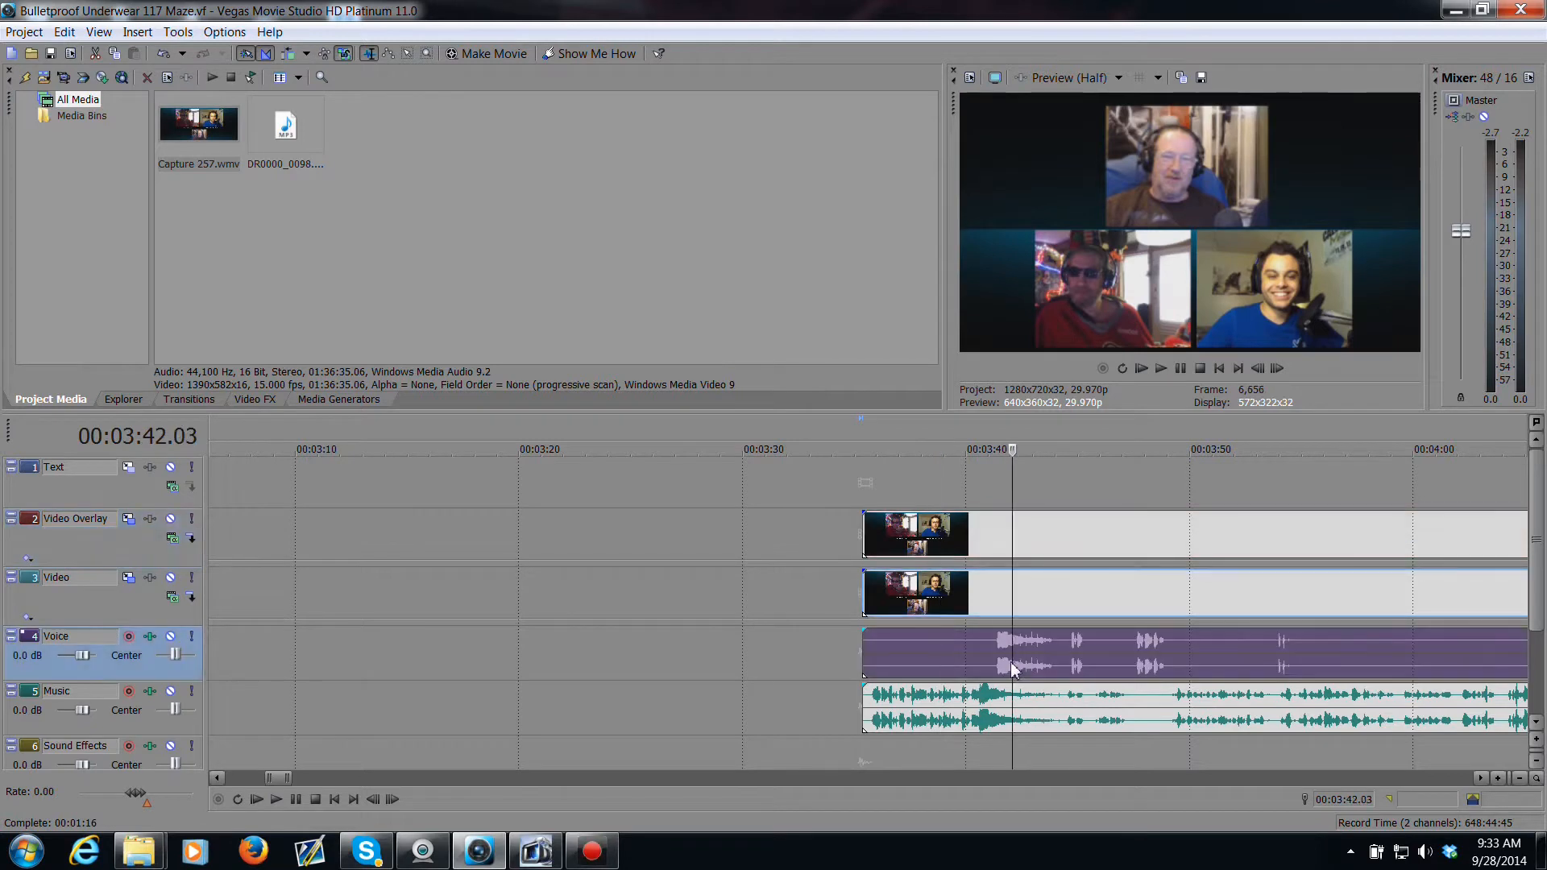
pyautogui.press('space')
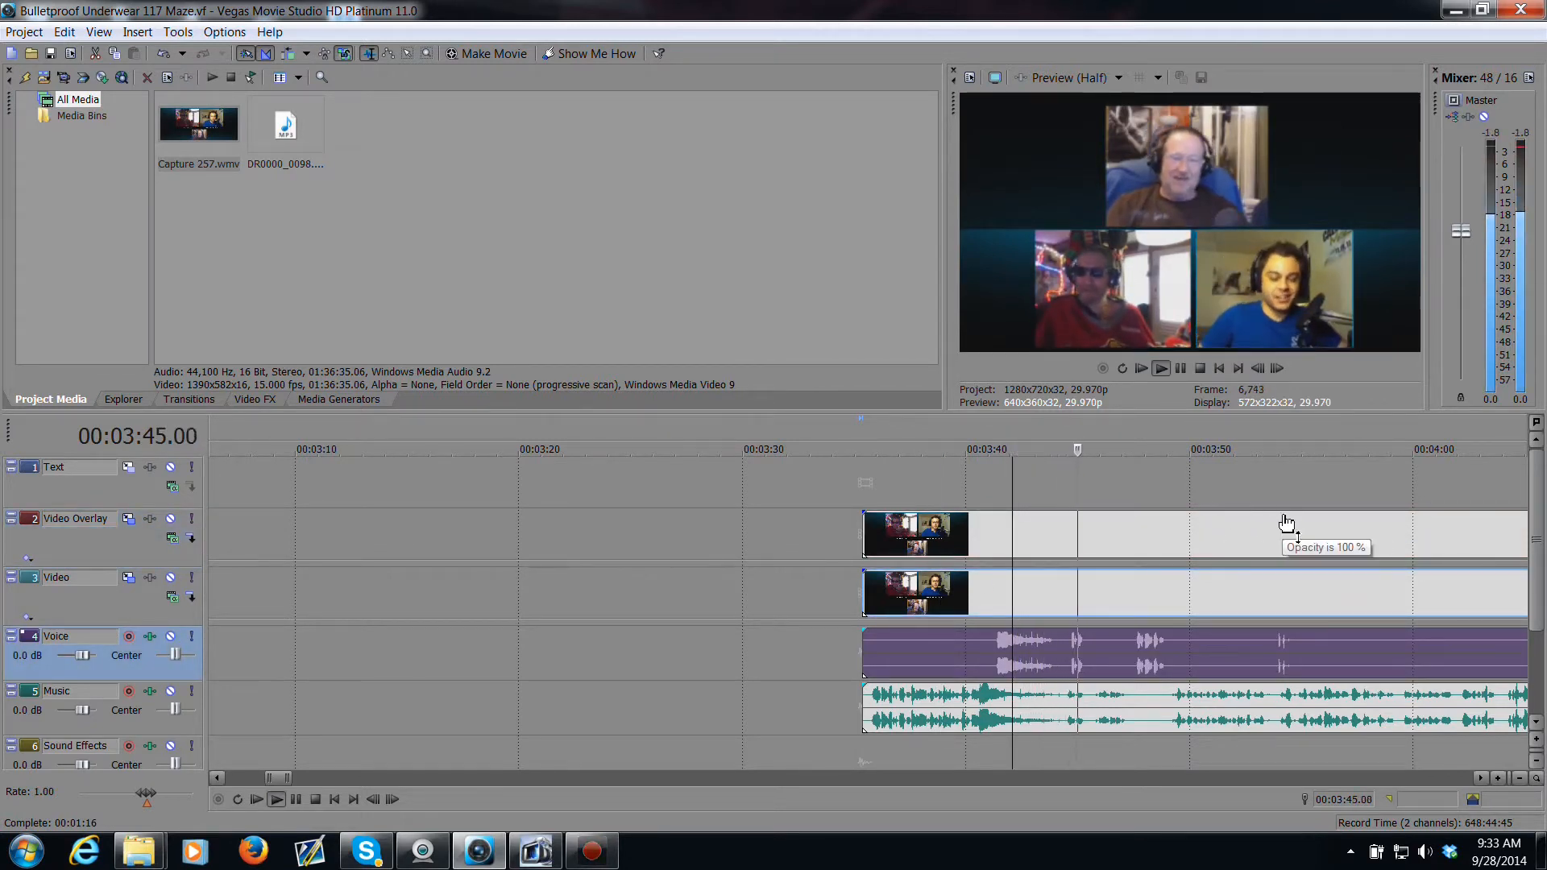
pyautogui.scroll(-10, 1354, 623)
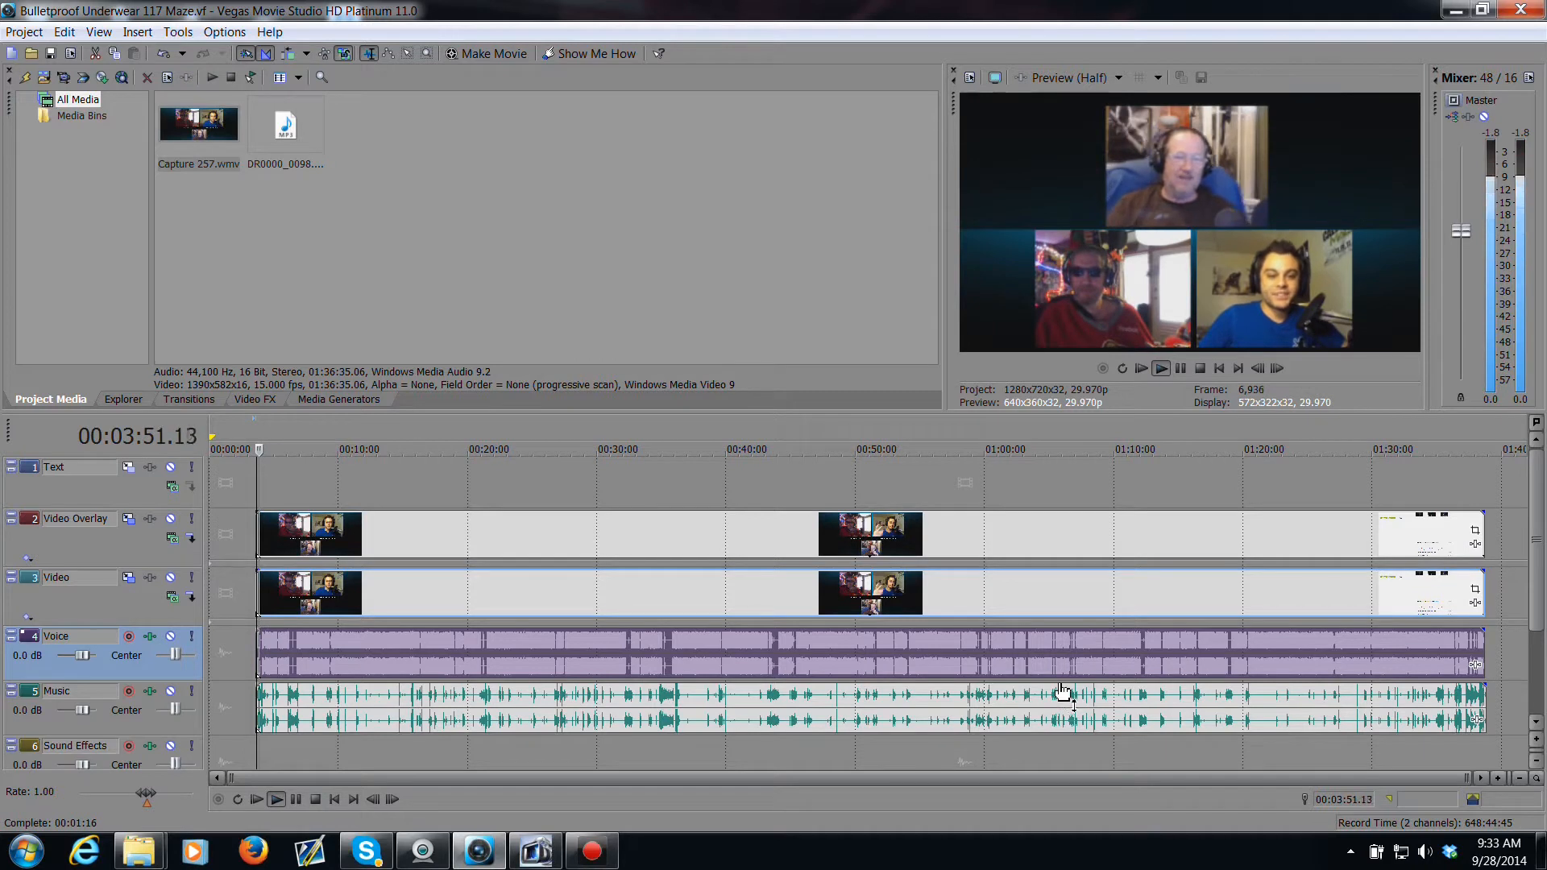
pyautogui.press('space')
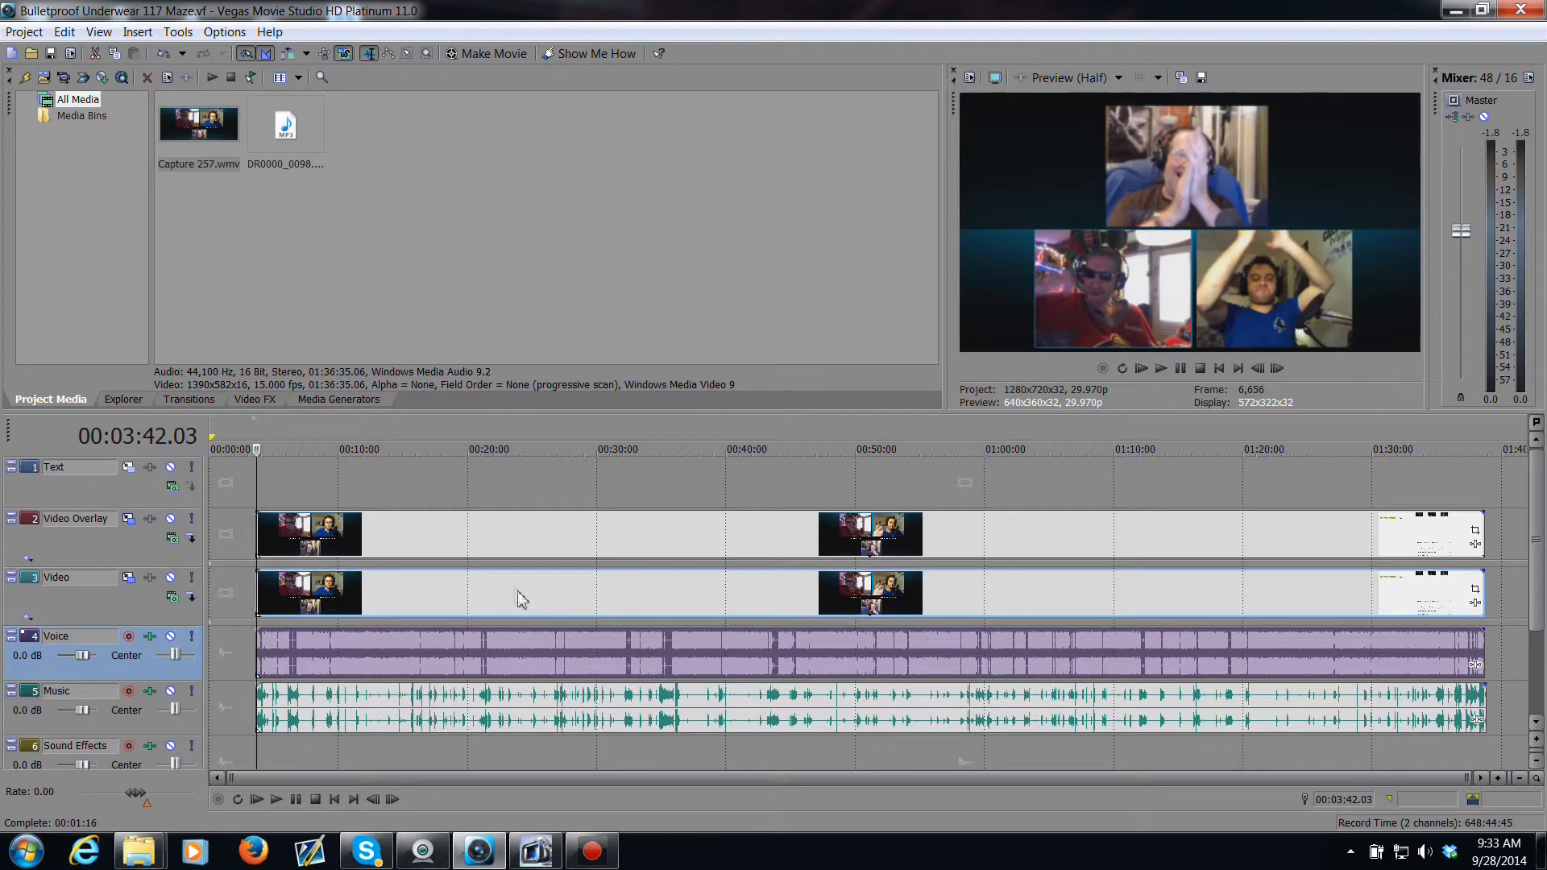
# Step: Insert three new empty video tracks at the top of the timeline
pyautogui.click(116, 498)
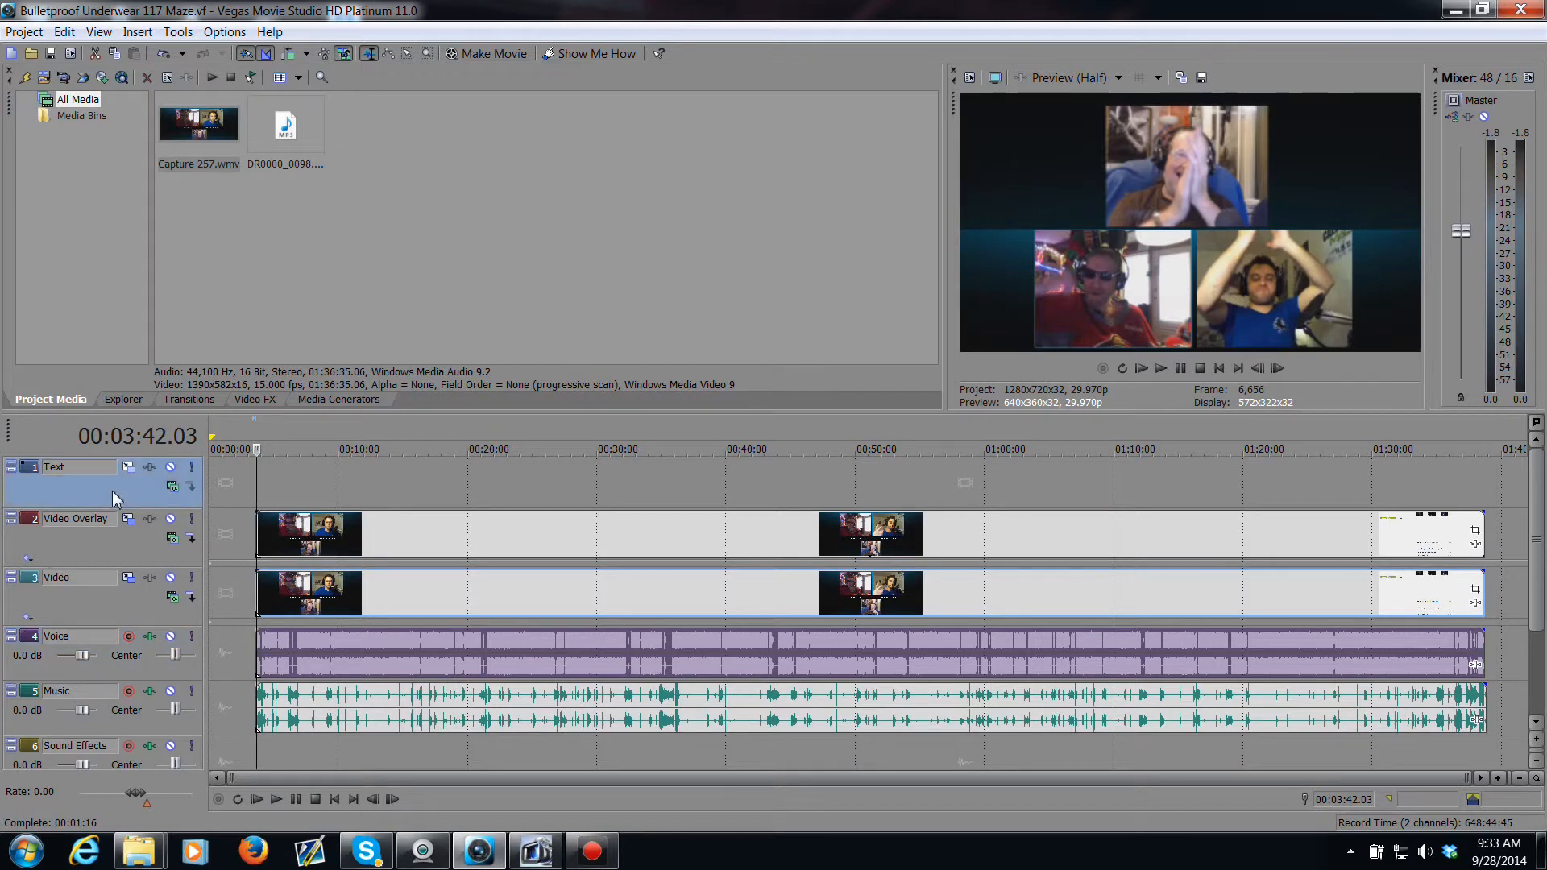
pyautogui.rightClick(116, 498)
pyautogui.click(168, 535)
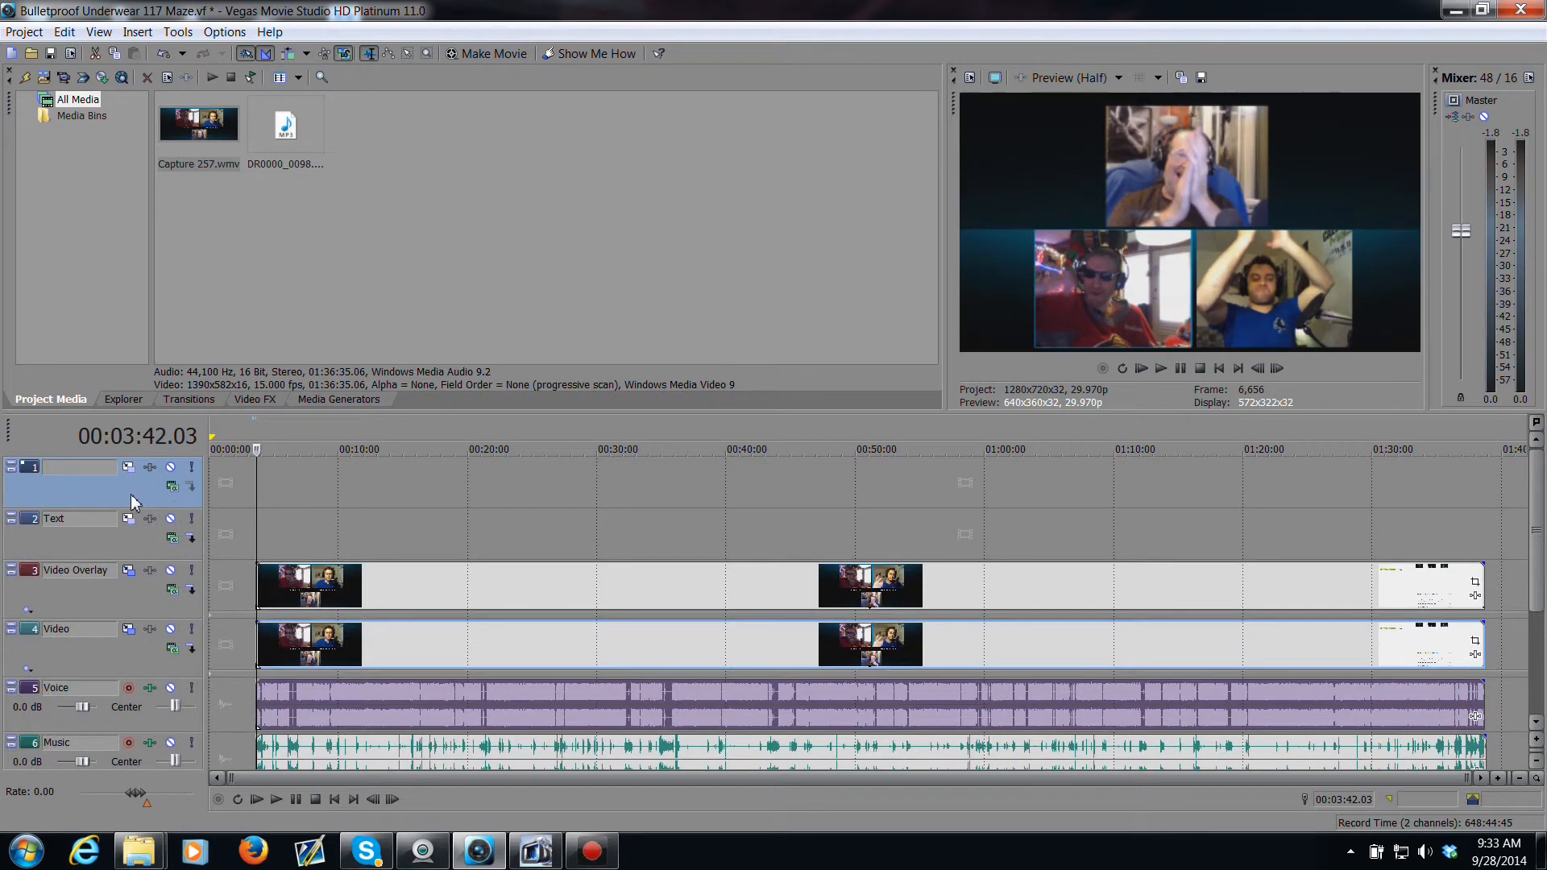
pyautogui.rightClick(133, 501)
pyautogui.click(161, 537)
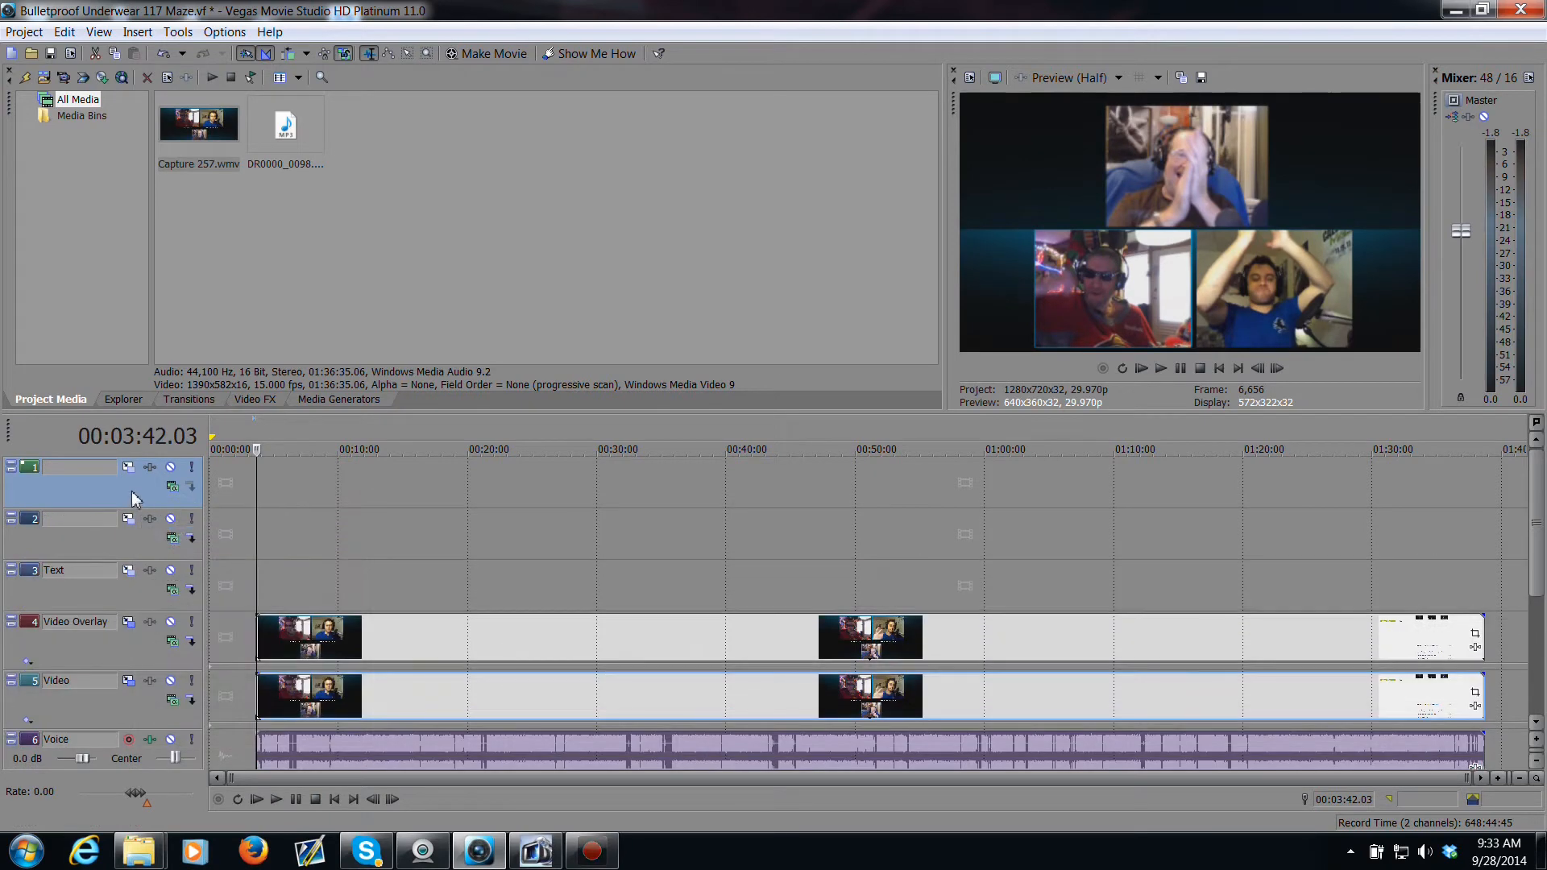
pyautogui.rightClick(133, 500)
pyautogui.click(170, 532)
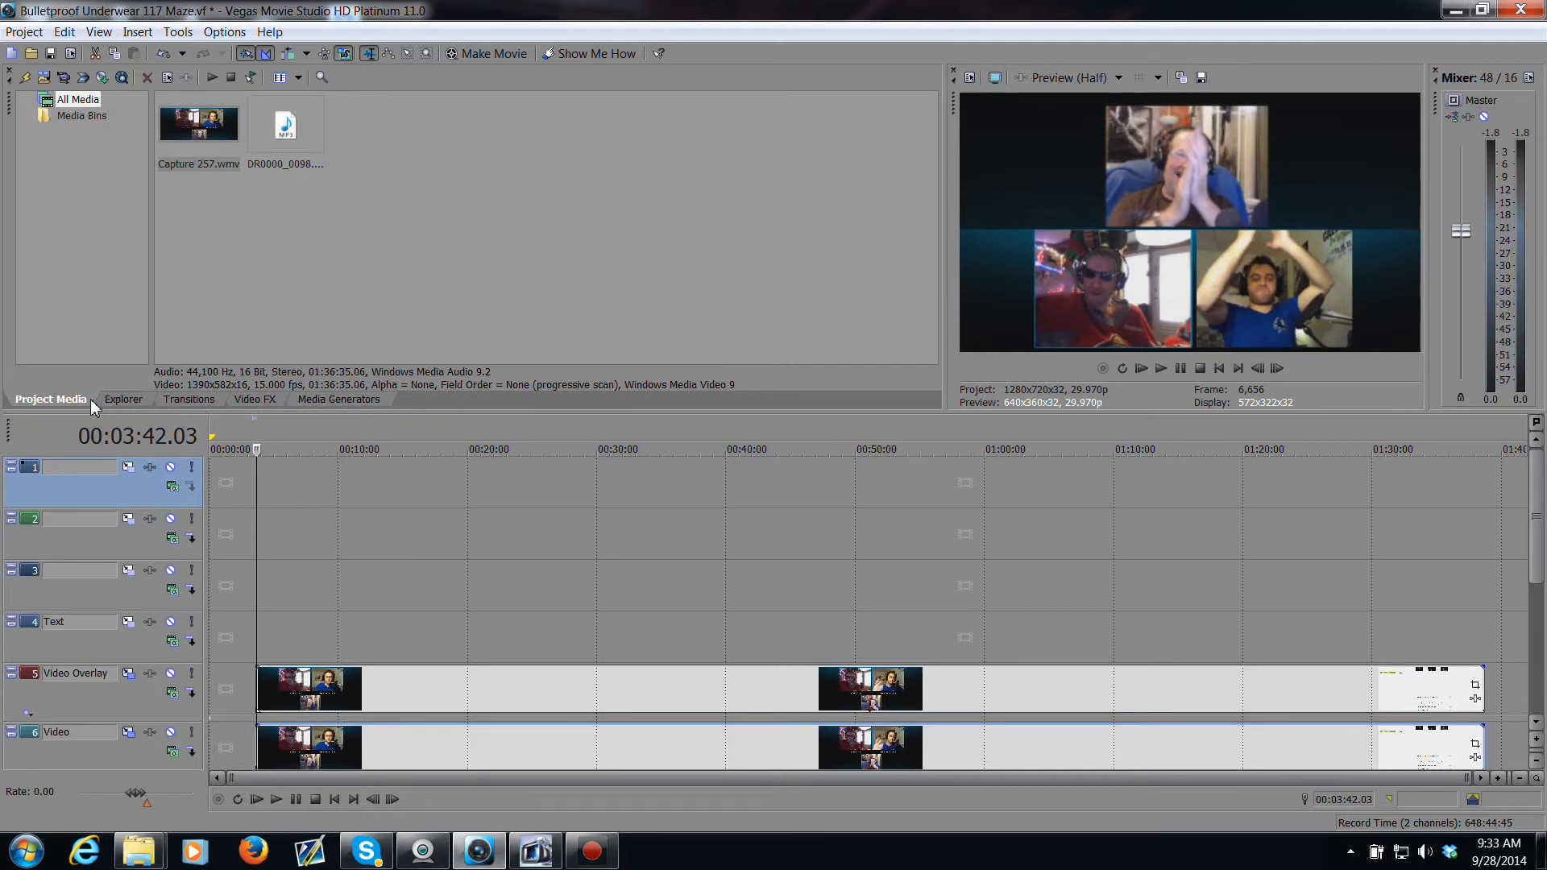
# Step: Add a default Sony Titles & Text generator event to the top empty track at the start of the timeline
pyautogui.click(362, 401)
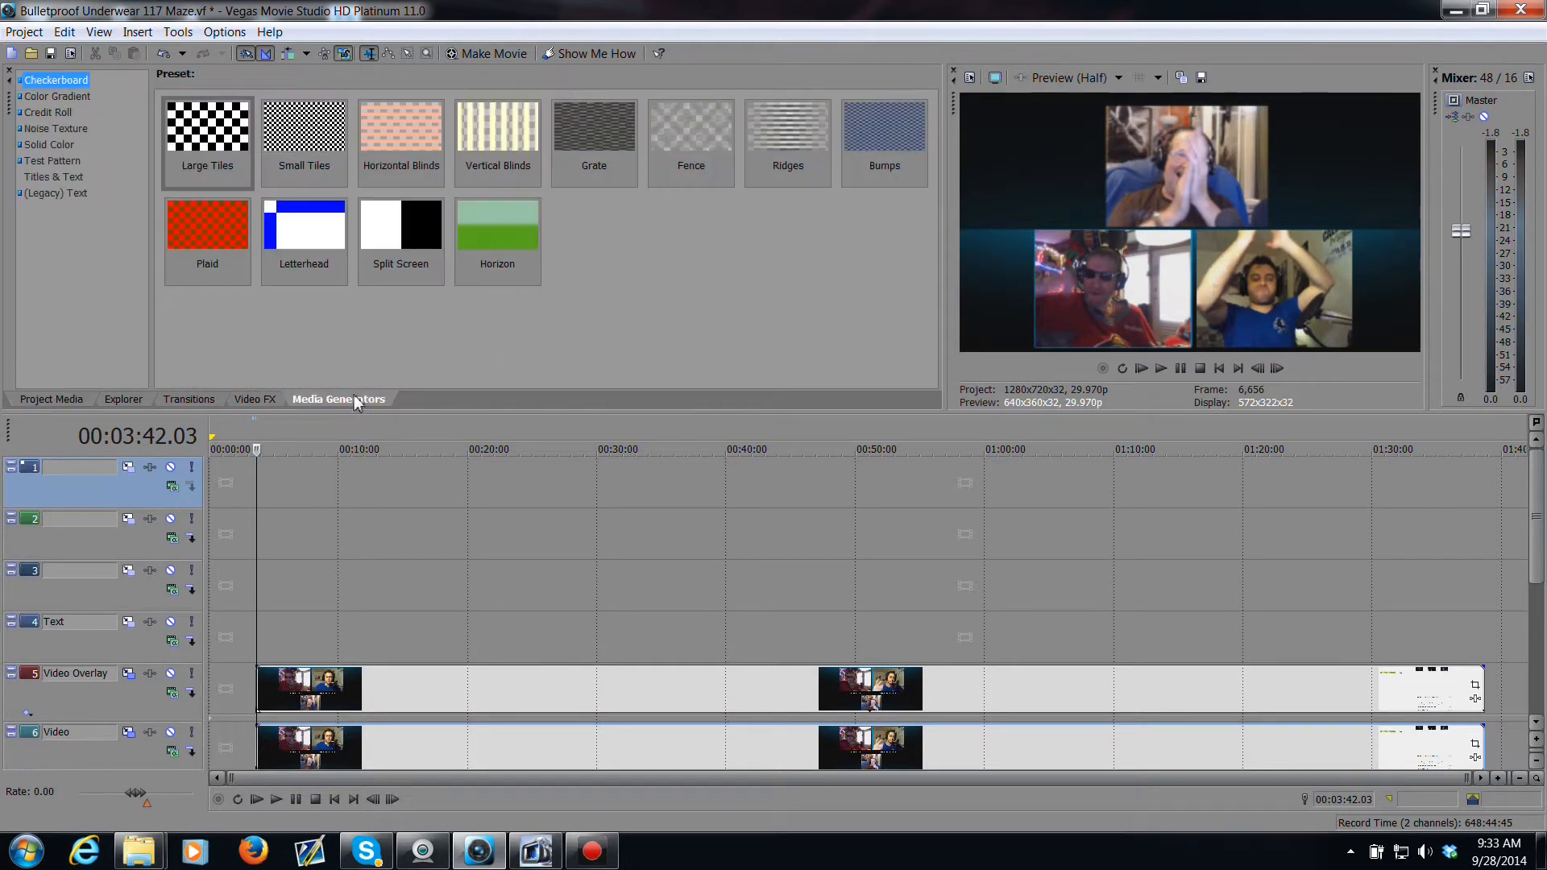
pyautogui.click(49, 177)
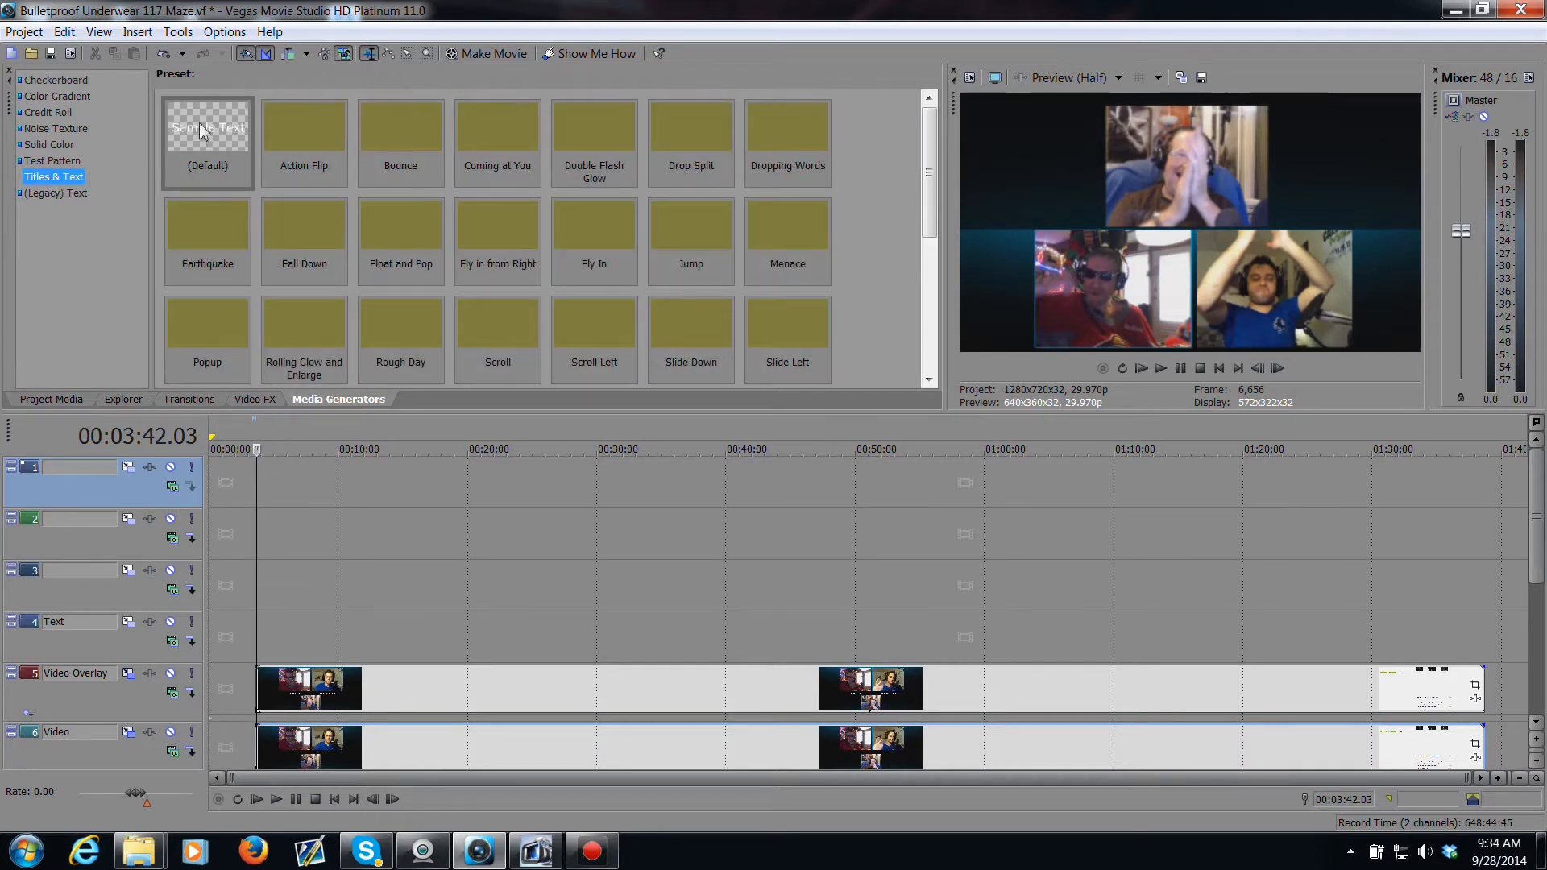
pyautogui.moveTo(202, 132); pyautogui.dragTo(277, 508)
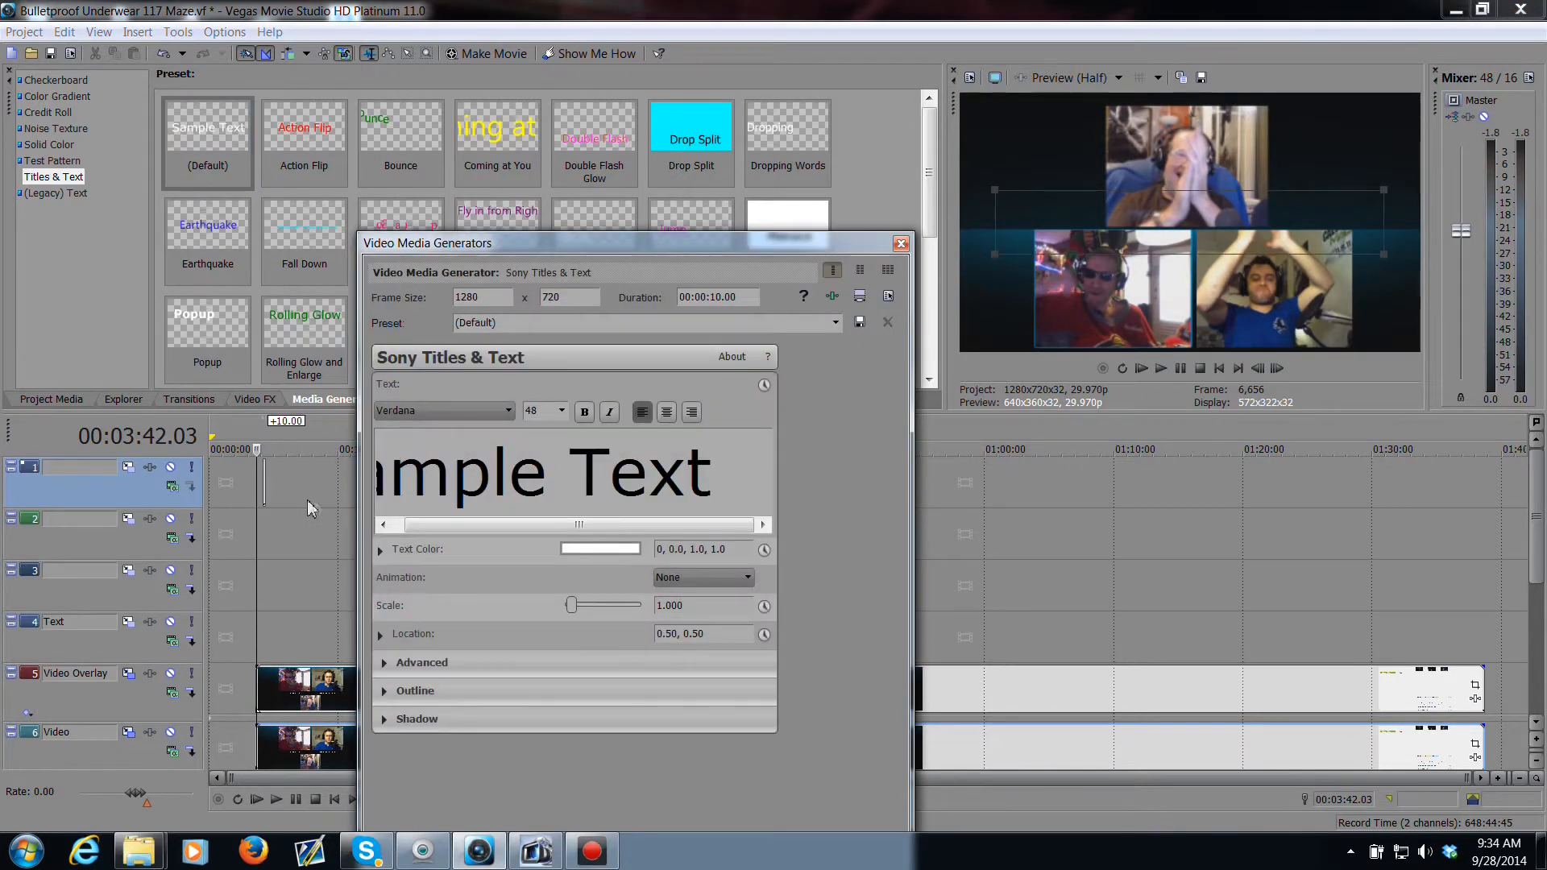
# Step: Replace the sample title text with "Bulletproof Underwear"
pyautogui.tripleClick(714, 487)
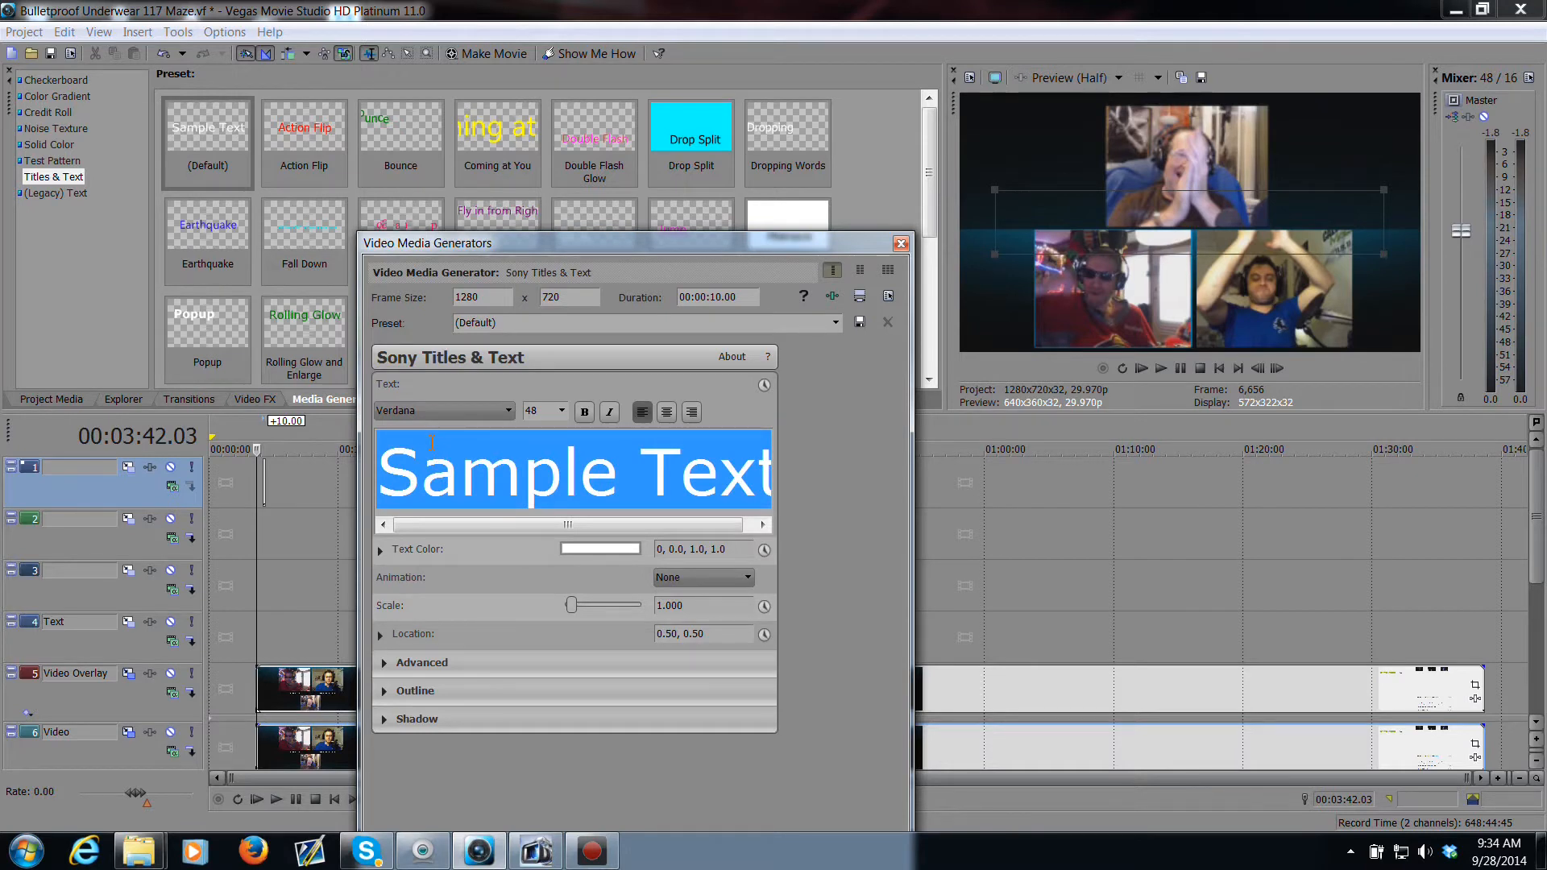
pyautogui.write('Bu')
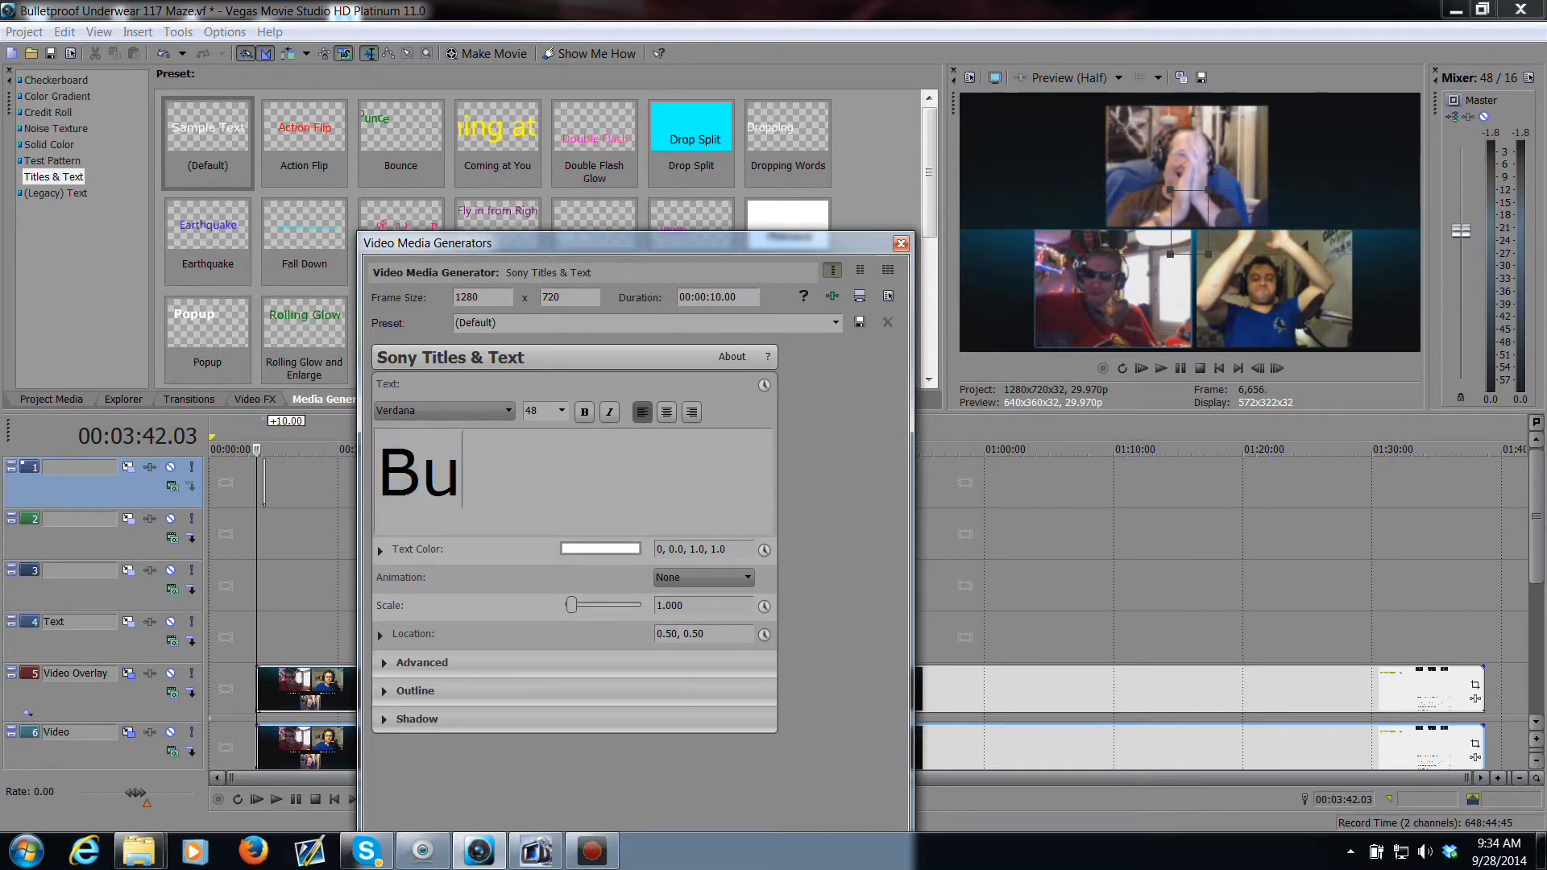
pyautogui.write('lletp')
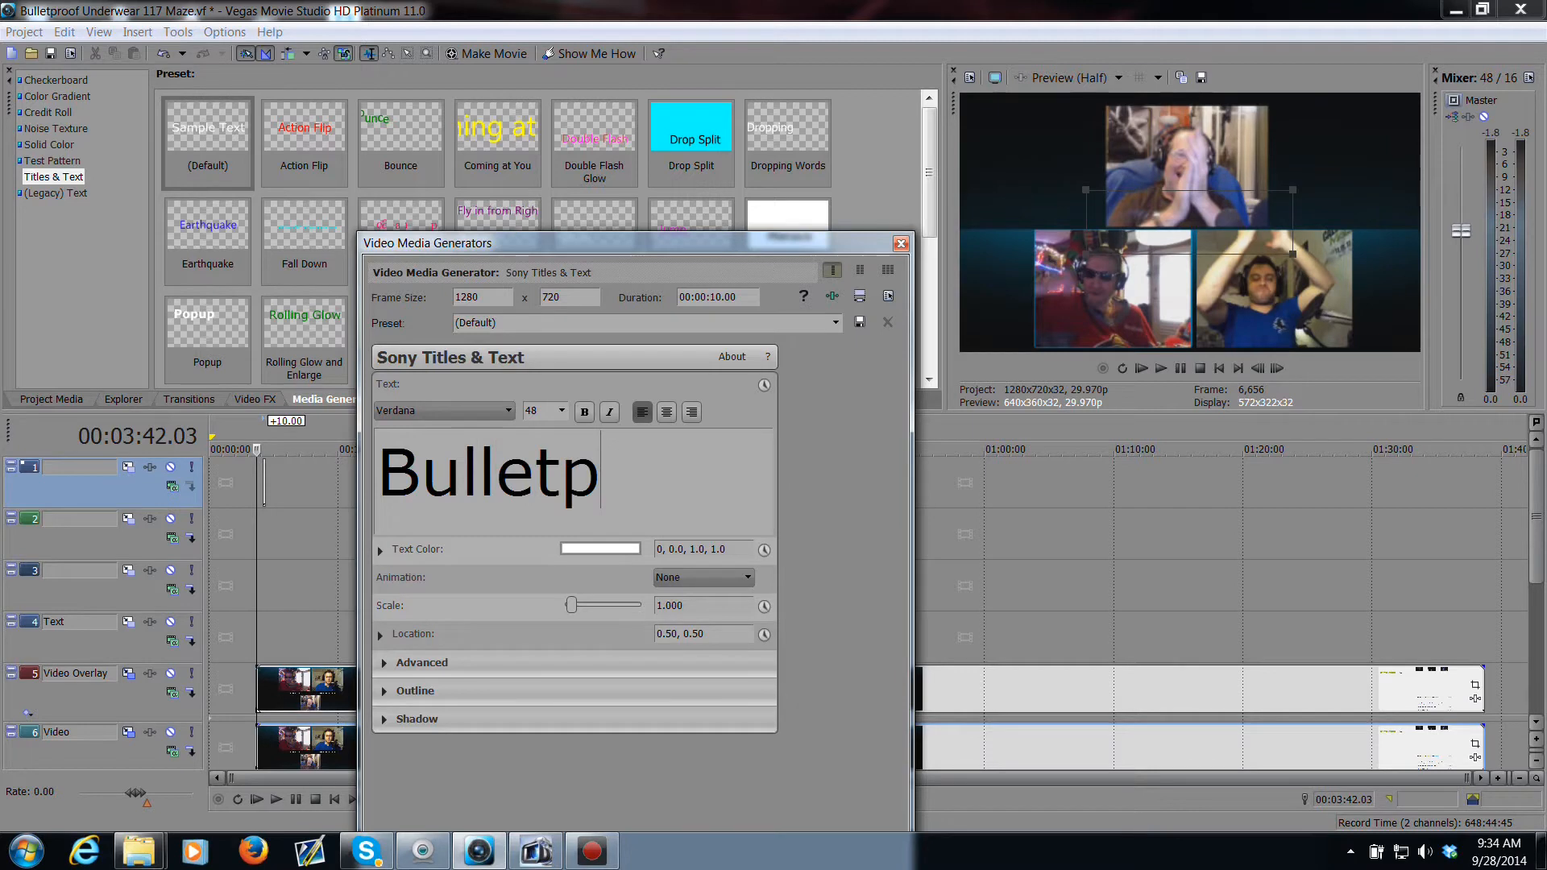
pyautogui.write('roof Und')
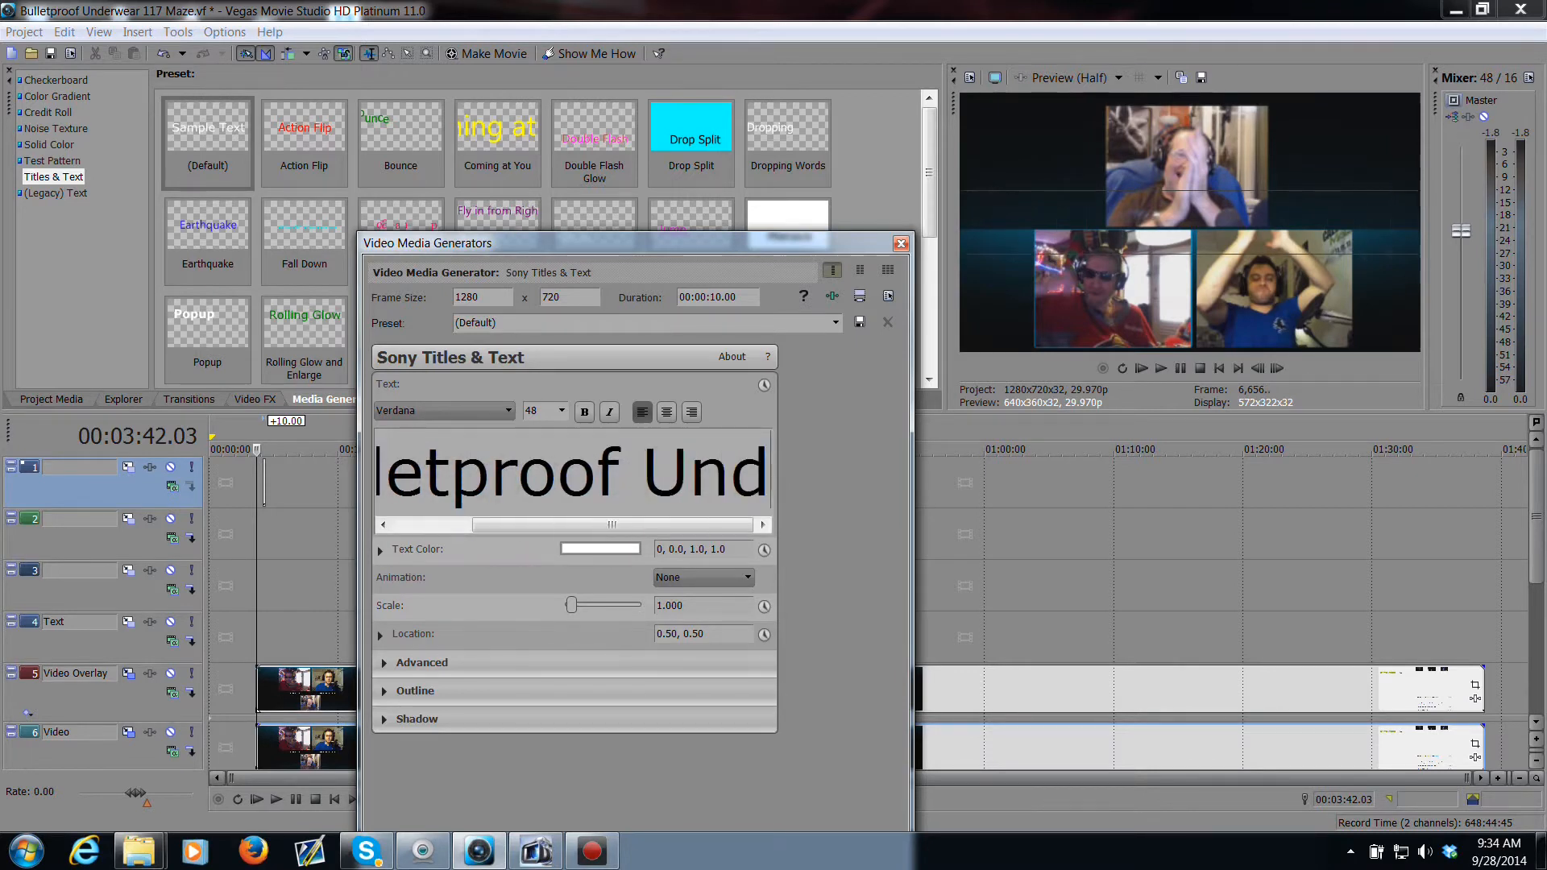
pyautogui.write('erwear')
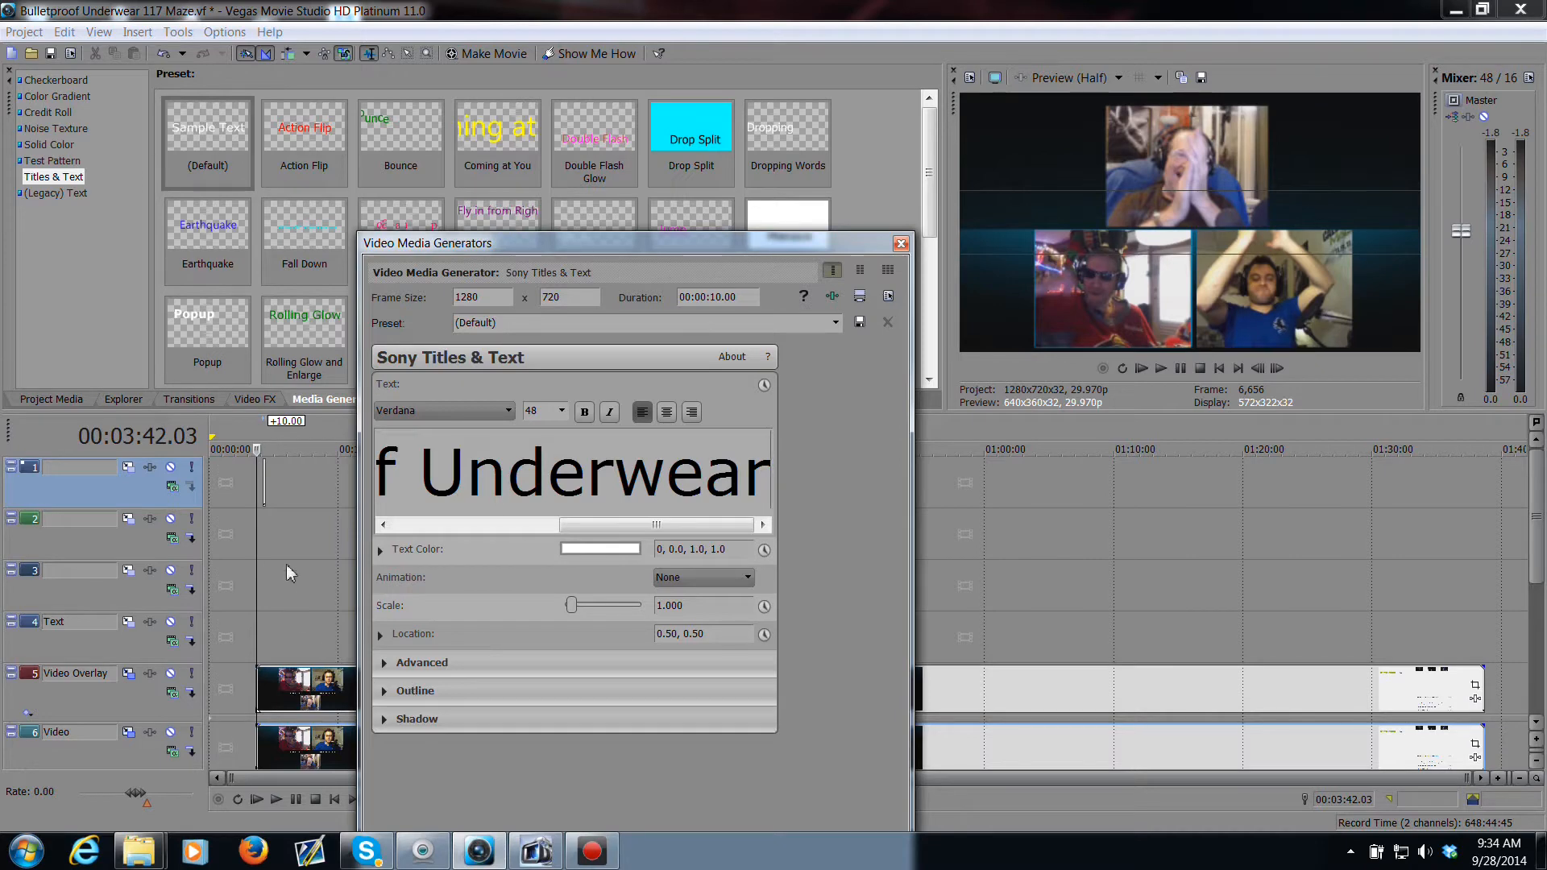
# Step: Set the title's scale to 0.380
pyautogui.moveTo(266, 485); pyautogui.dragTo(317, 496)
pyautogui.click(293, 495)
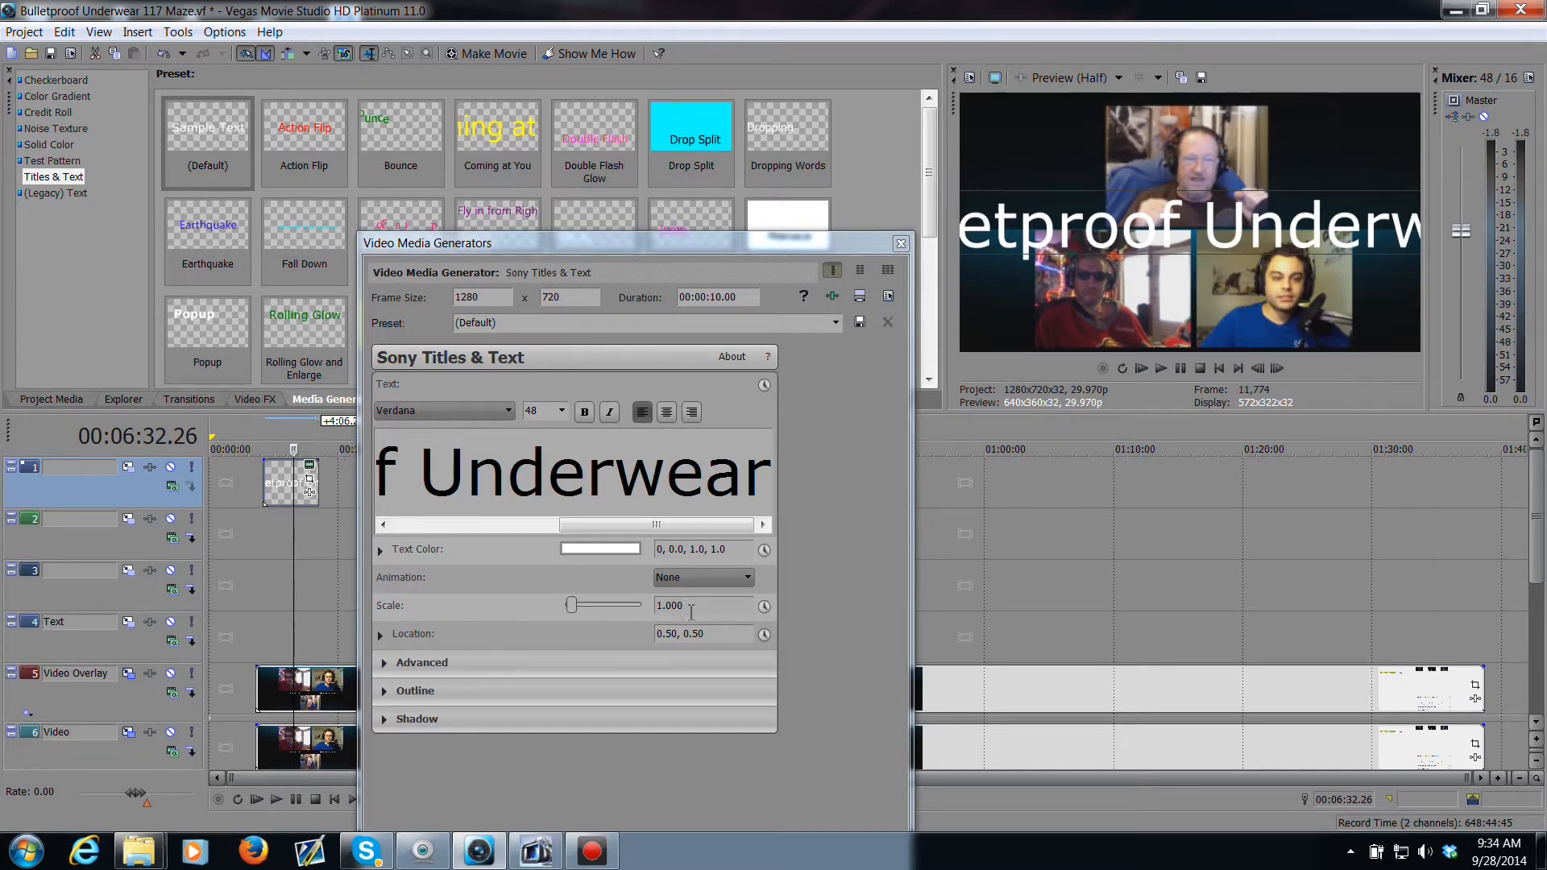
pyautogui.click(659, 606)
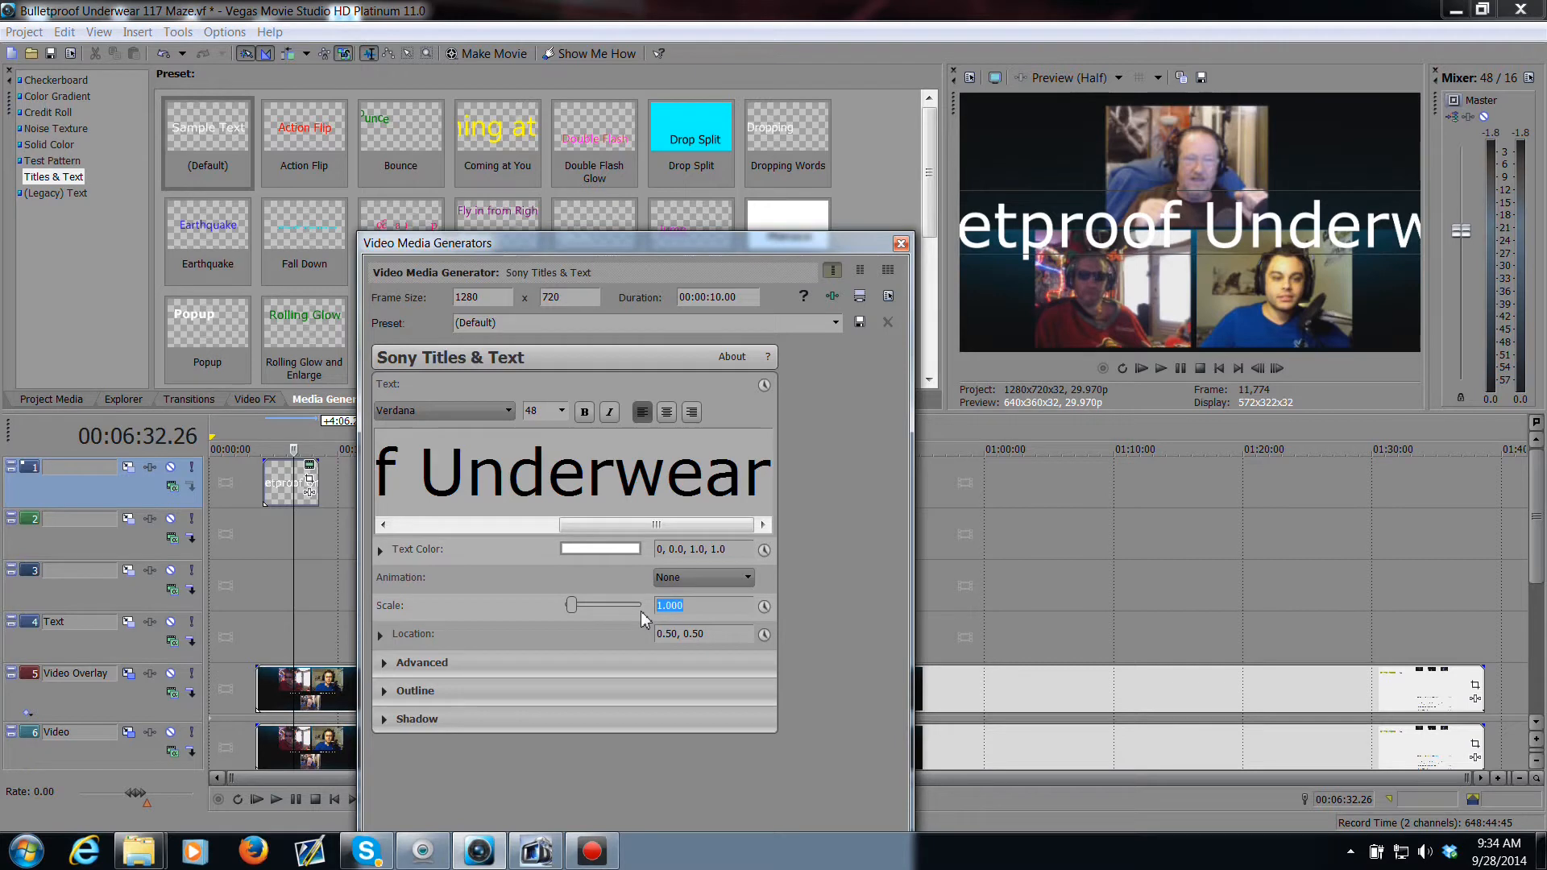
pyautogui.moveTo(574, 604)
pyautogui.mouseDown()
pyautogui.moveTo(592, 607)
pyautogui.moveTo(561, 612)
pyautogui.moveTo(575, 616)
pyautogui.mouseUp()
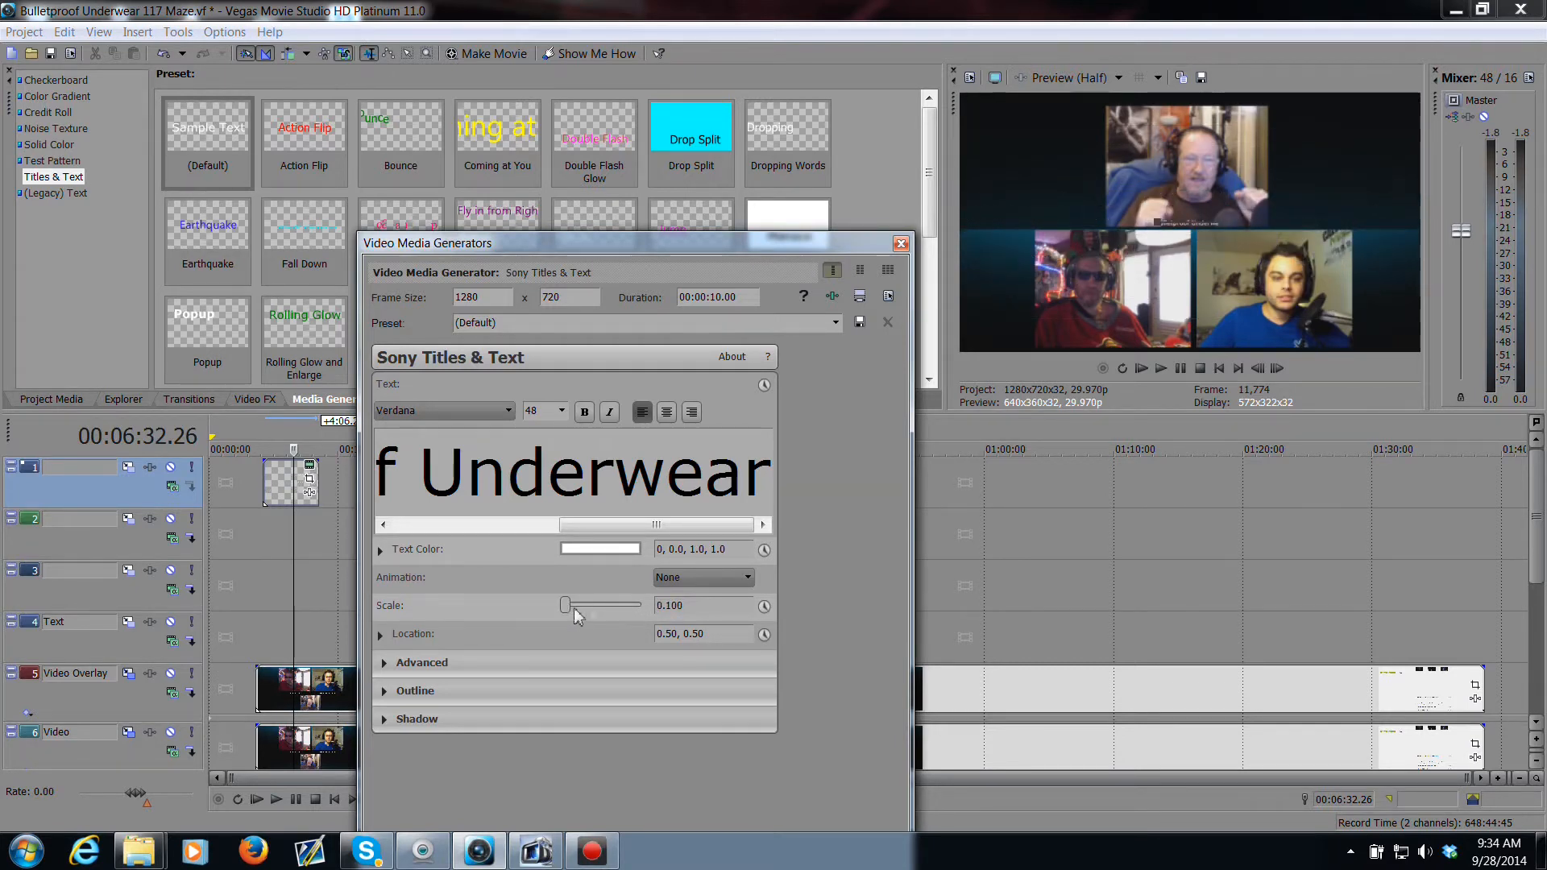
pyautogui.moveTo(671, 605); pyautogui.dragTo(649, 605)
pyautogui.click(282, 493)
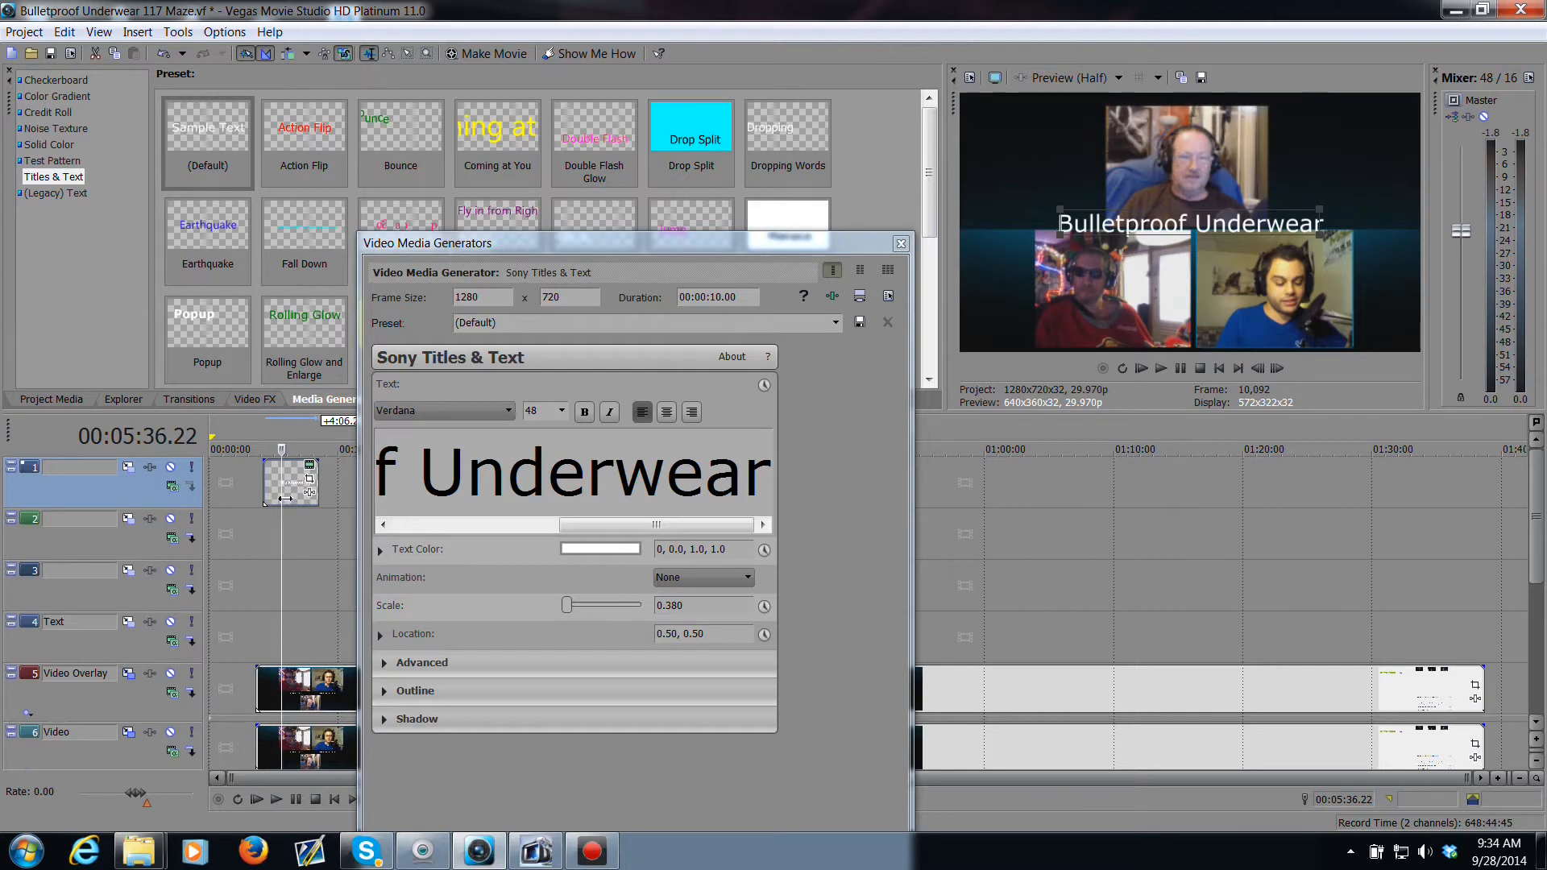
# Step: Extend the title event to the end of the webcam clips and move the text to the top of the frame
pyautogui.moveTo(283, 498); pyautogui.dragTo(1479, 507)
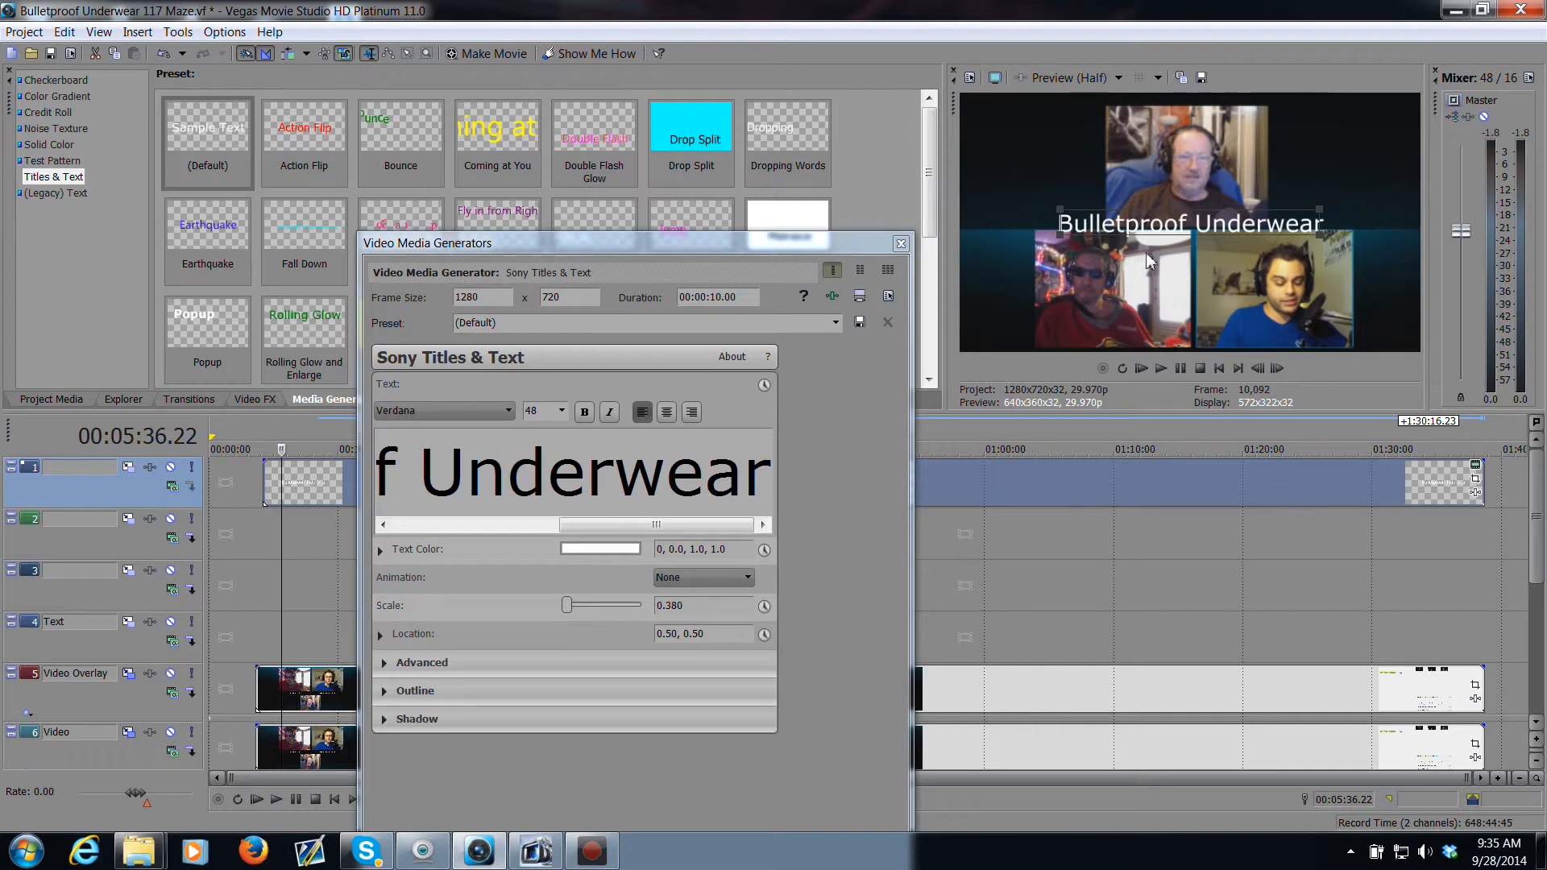
pyautogui.moveTo(1180, 226); pyautogui.dragTo(1172, 108)
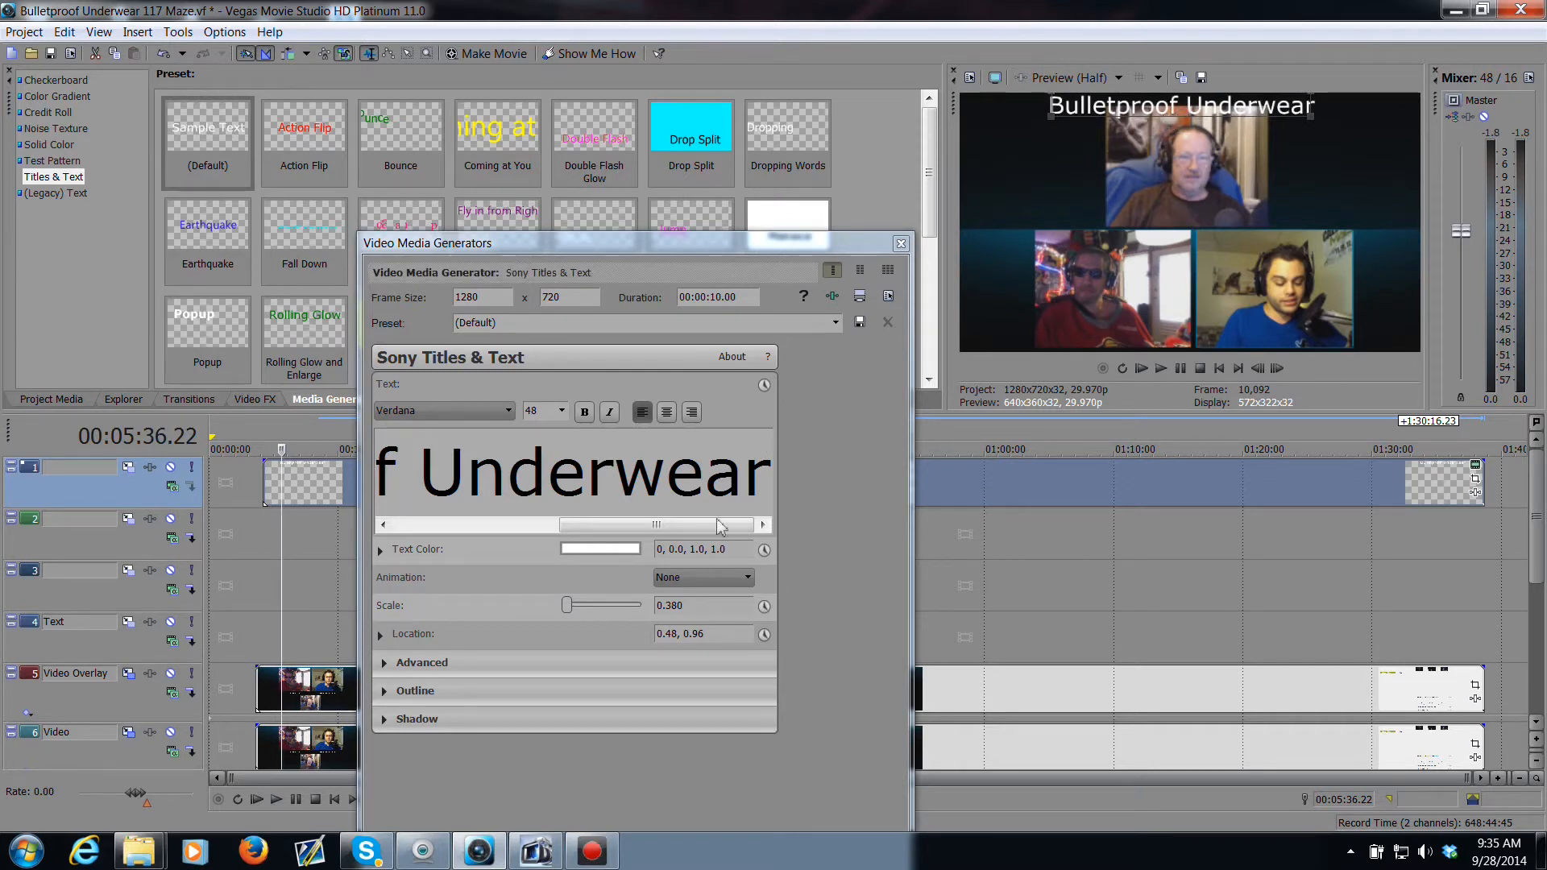
# Step: Set the title's text color to green, about HSV 153, 0.67, 0.8
pyautogui.click(617, 548)
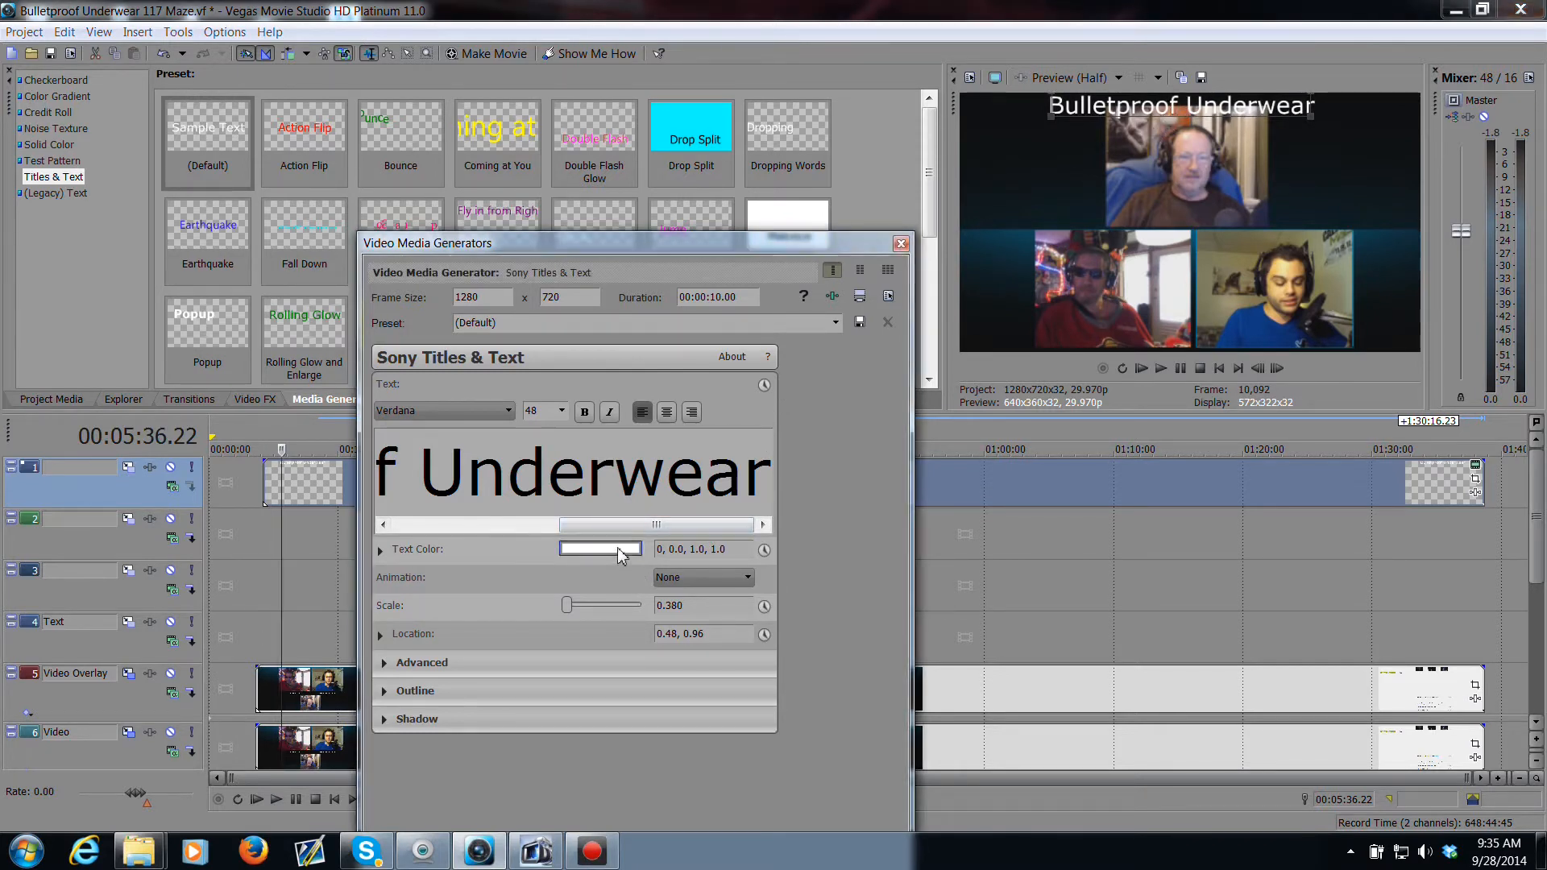
pyautogui.moveTo(635, 748); pyautogui.dragTo(638, 697)
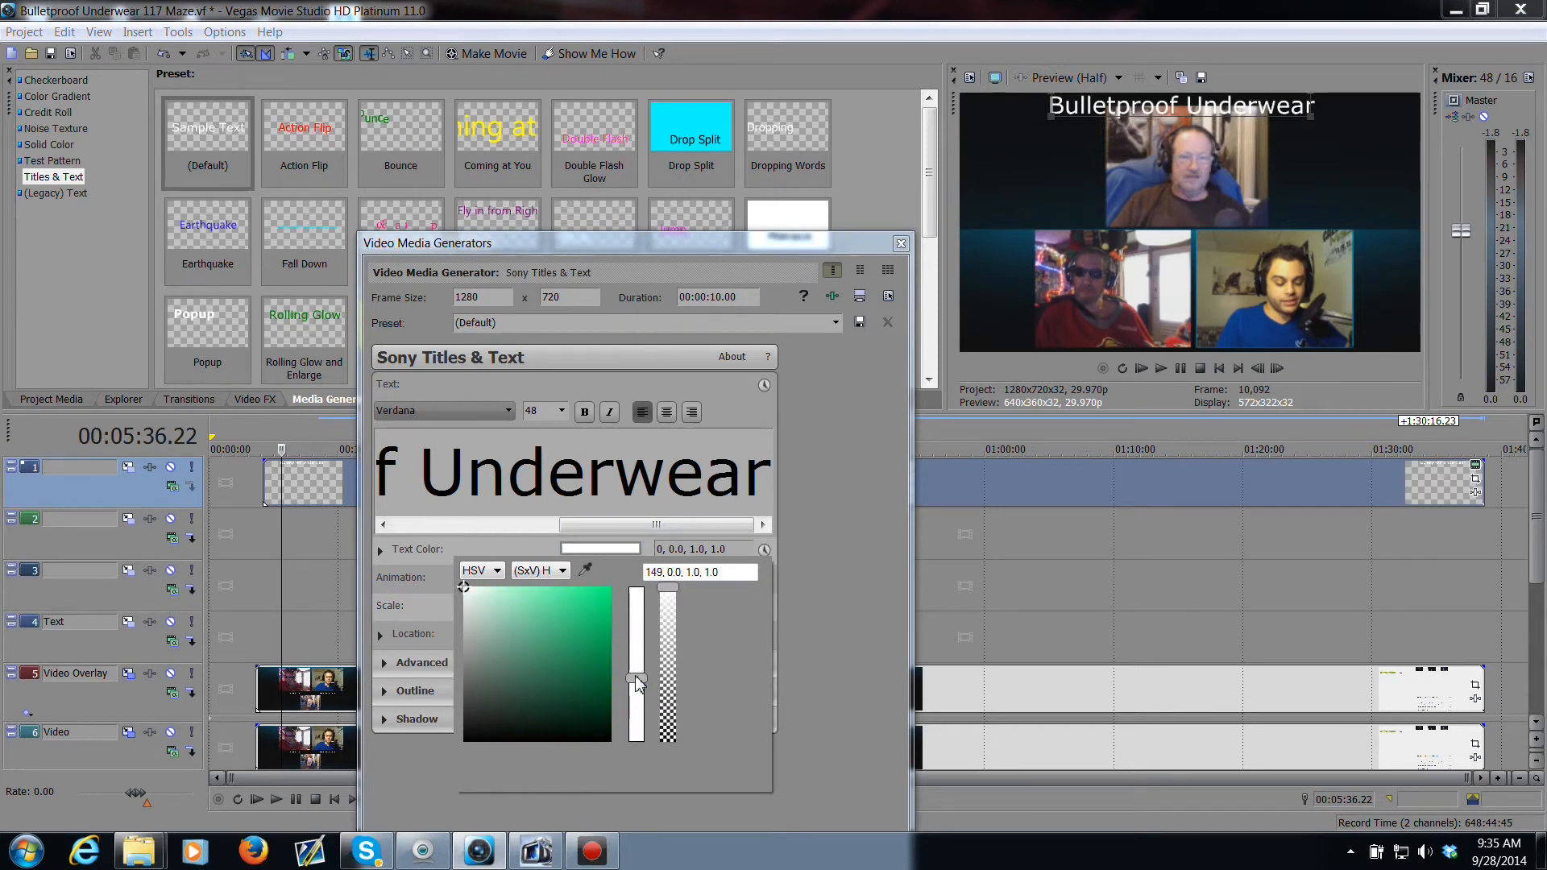
pyautogui.click(562, 601)
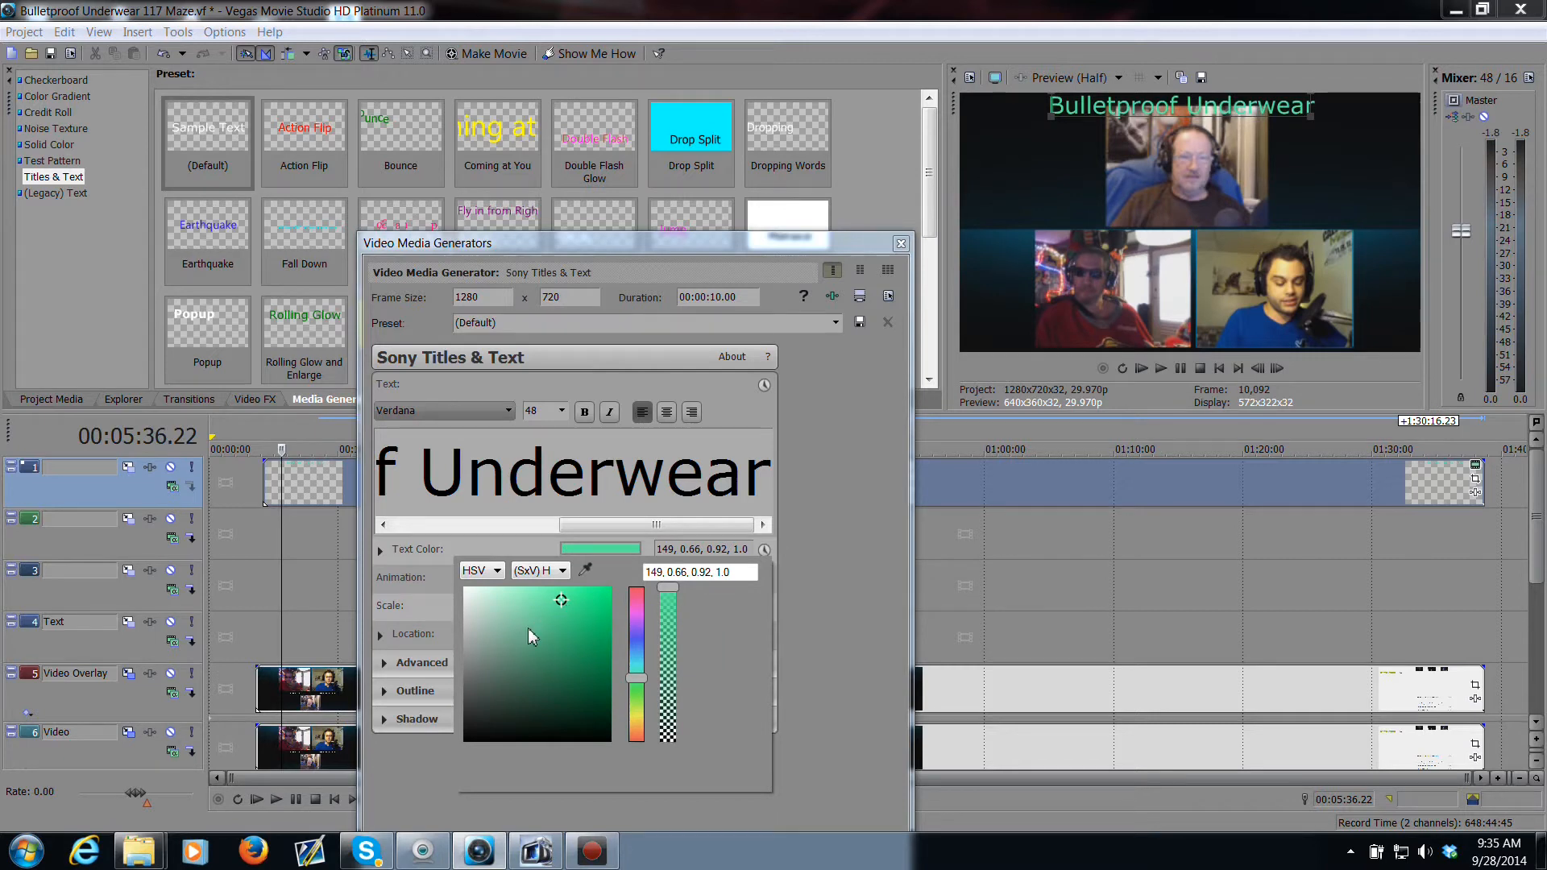
pyautogui.click(537, 625)
pyautogui.click(562, 619)
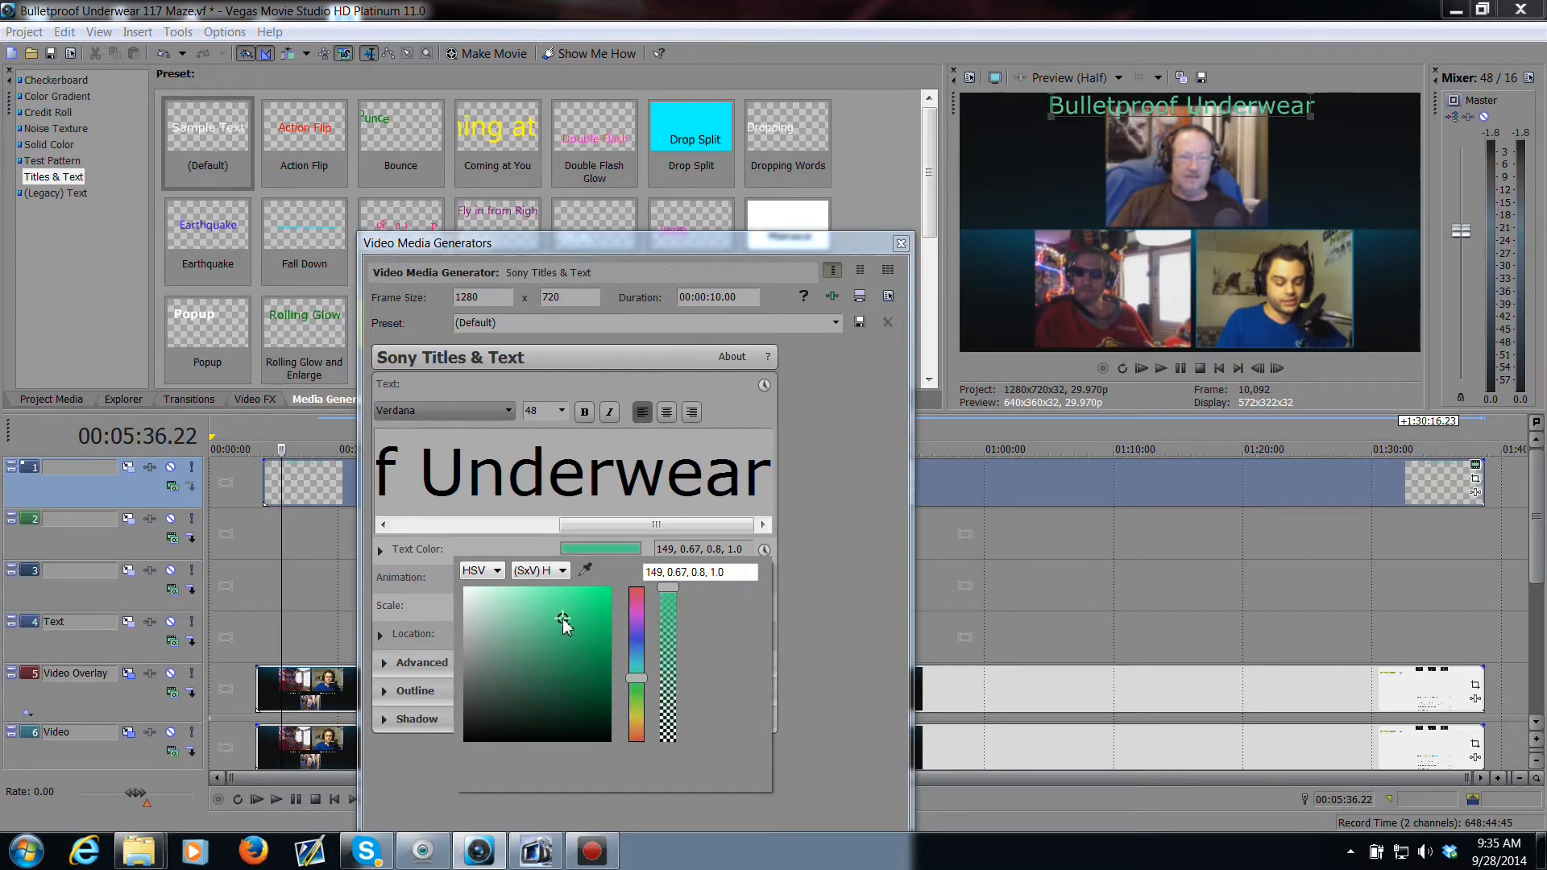
pyautogui.moveTo(642, 685)
pyautogui.mouseDown()
pyautogui.moveTo(642, 606)
pyautogui.moveTo(638, 677)
pyautogui.mouseUp()
pyautogui.click(554, 541)
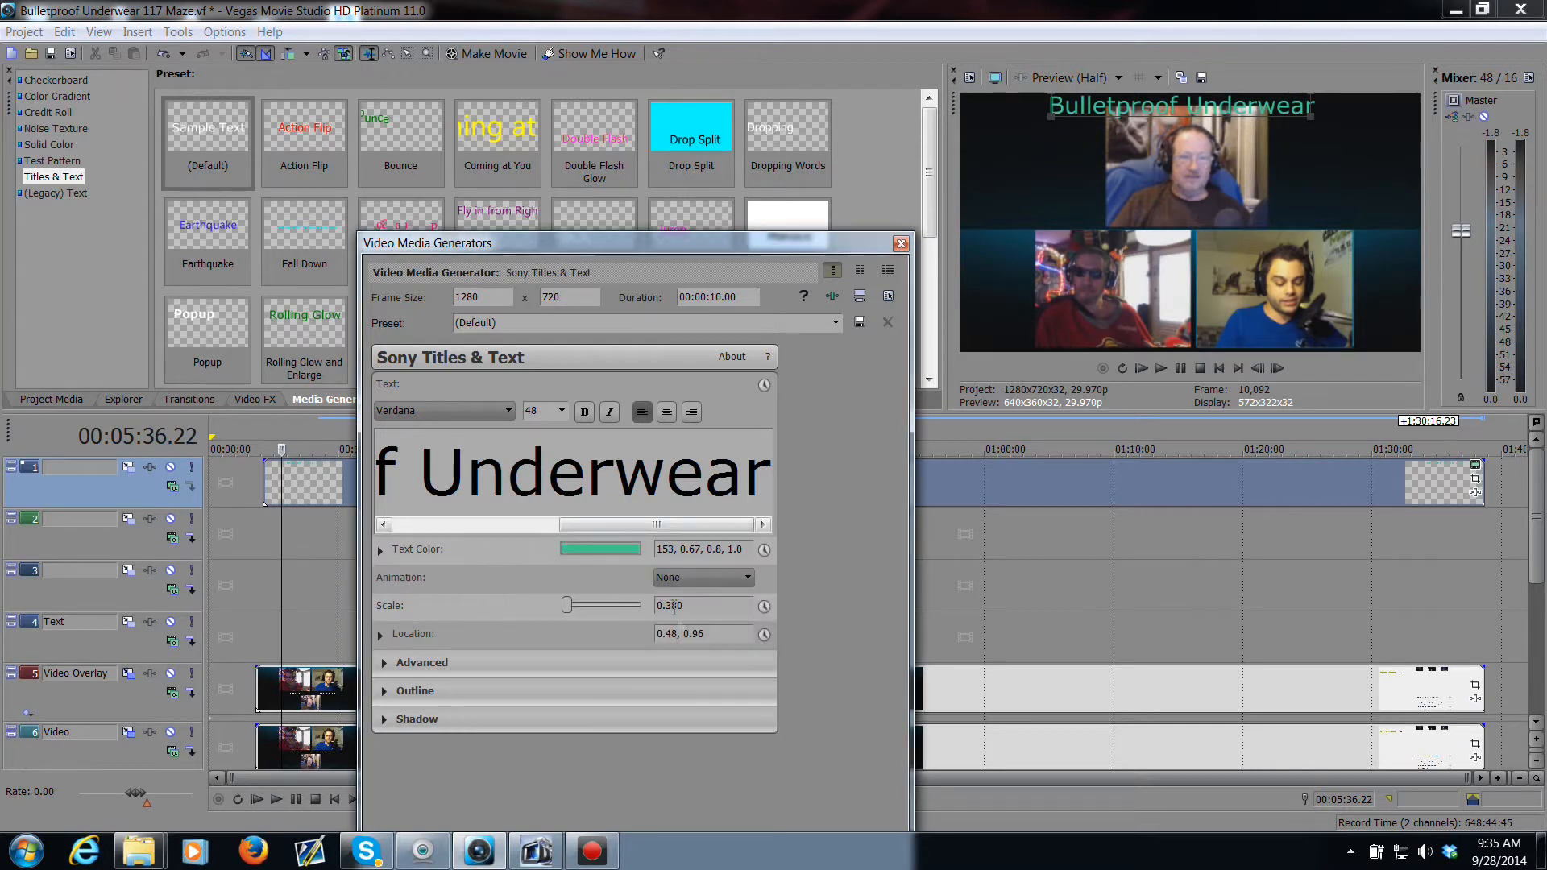
# Step: Apply the Earthquake animation to the title and close the generator dialog
pyautogui.click(747, 576)
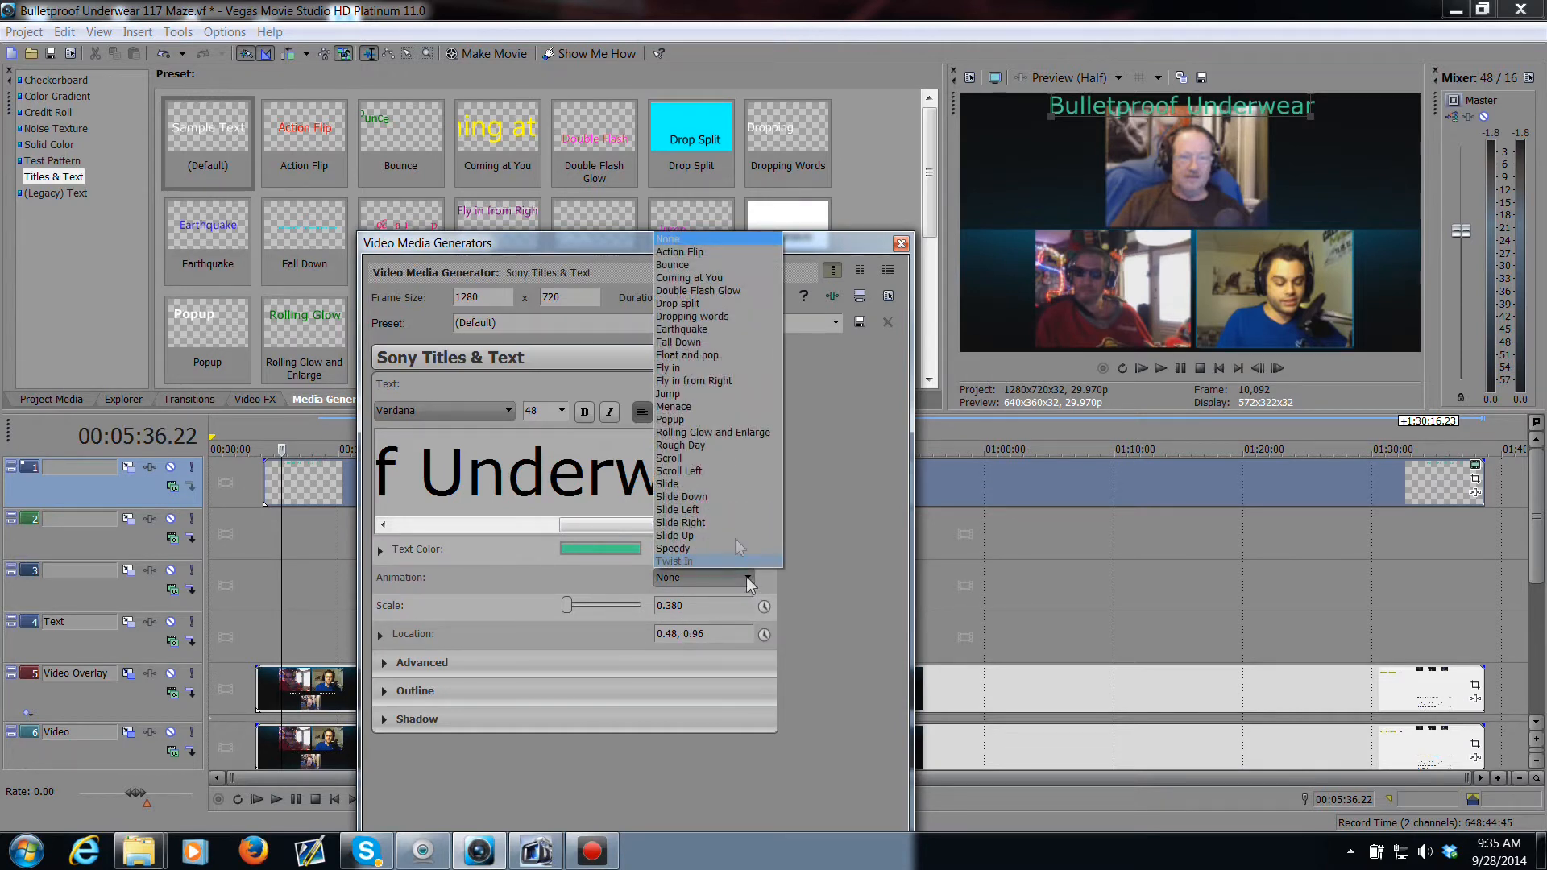
pyautogui.click(705, 330)
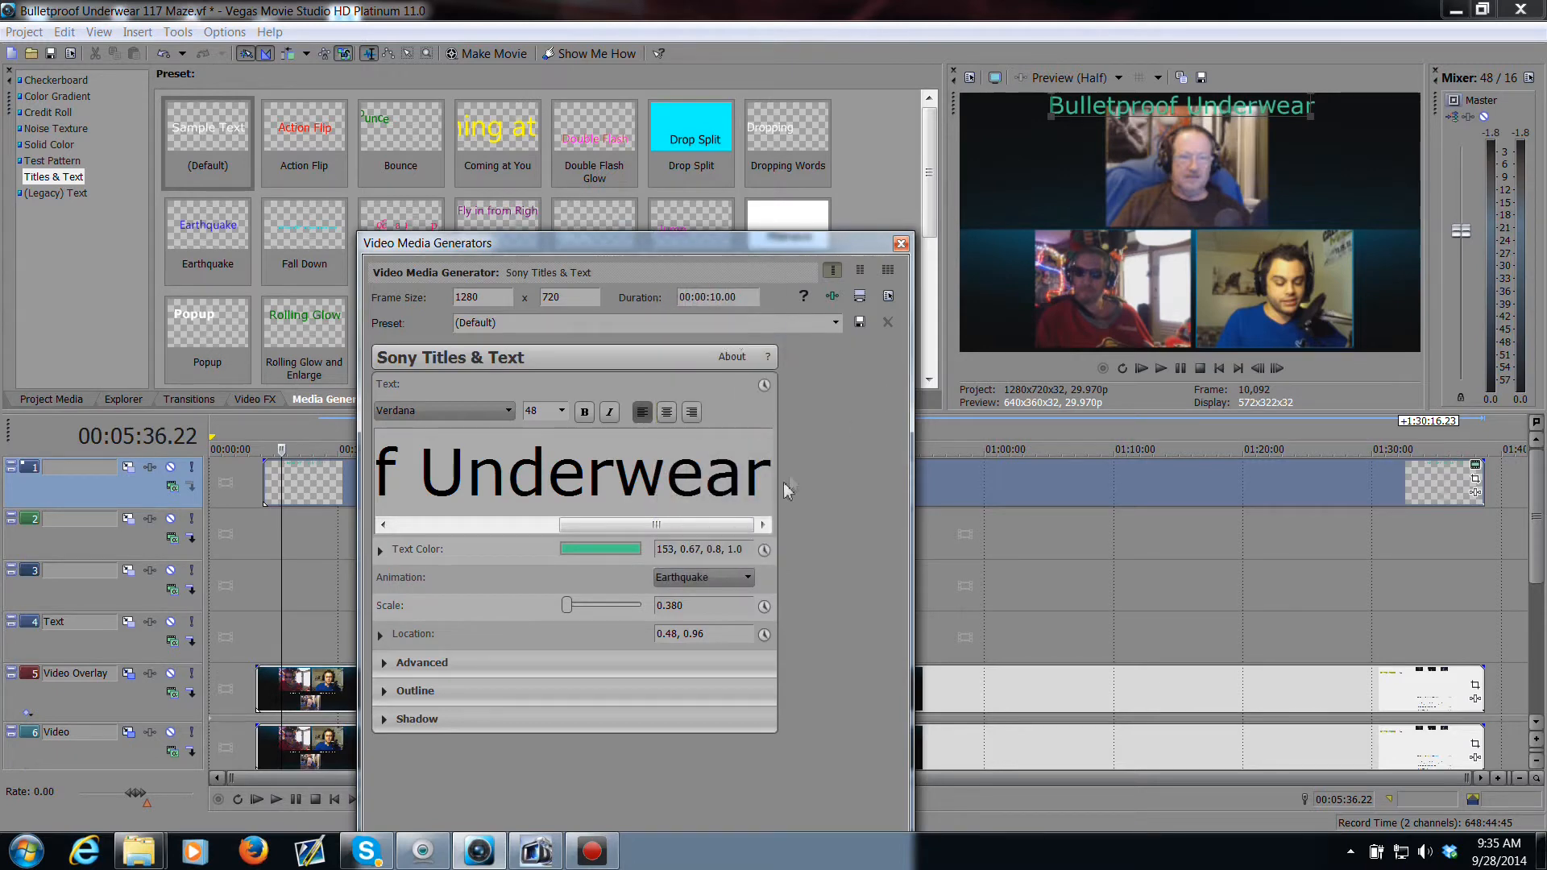
pyautogui.click(901, 243)
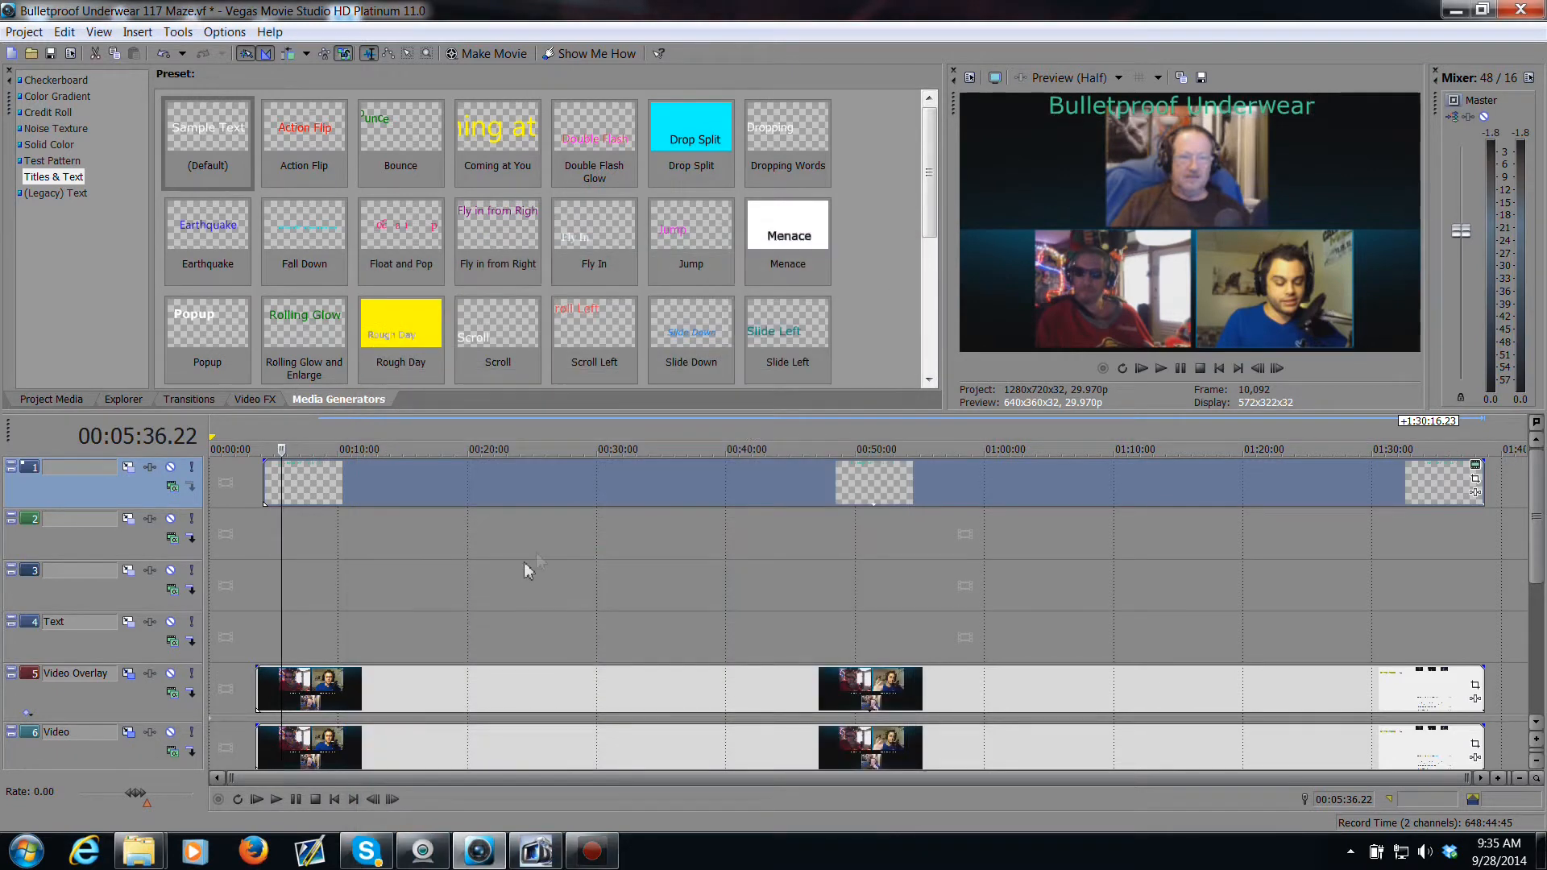
# Step: Play back the start of the project to preview the animated title
pyautogui.press('space')
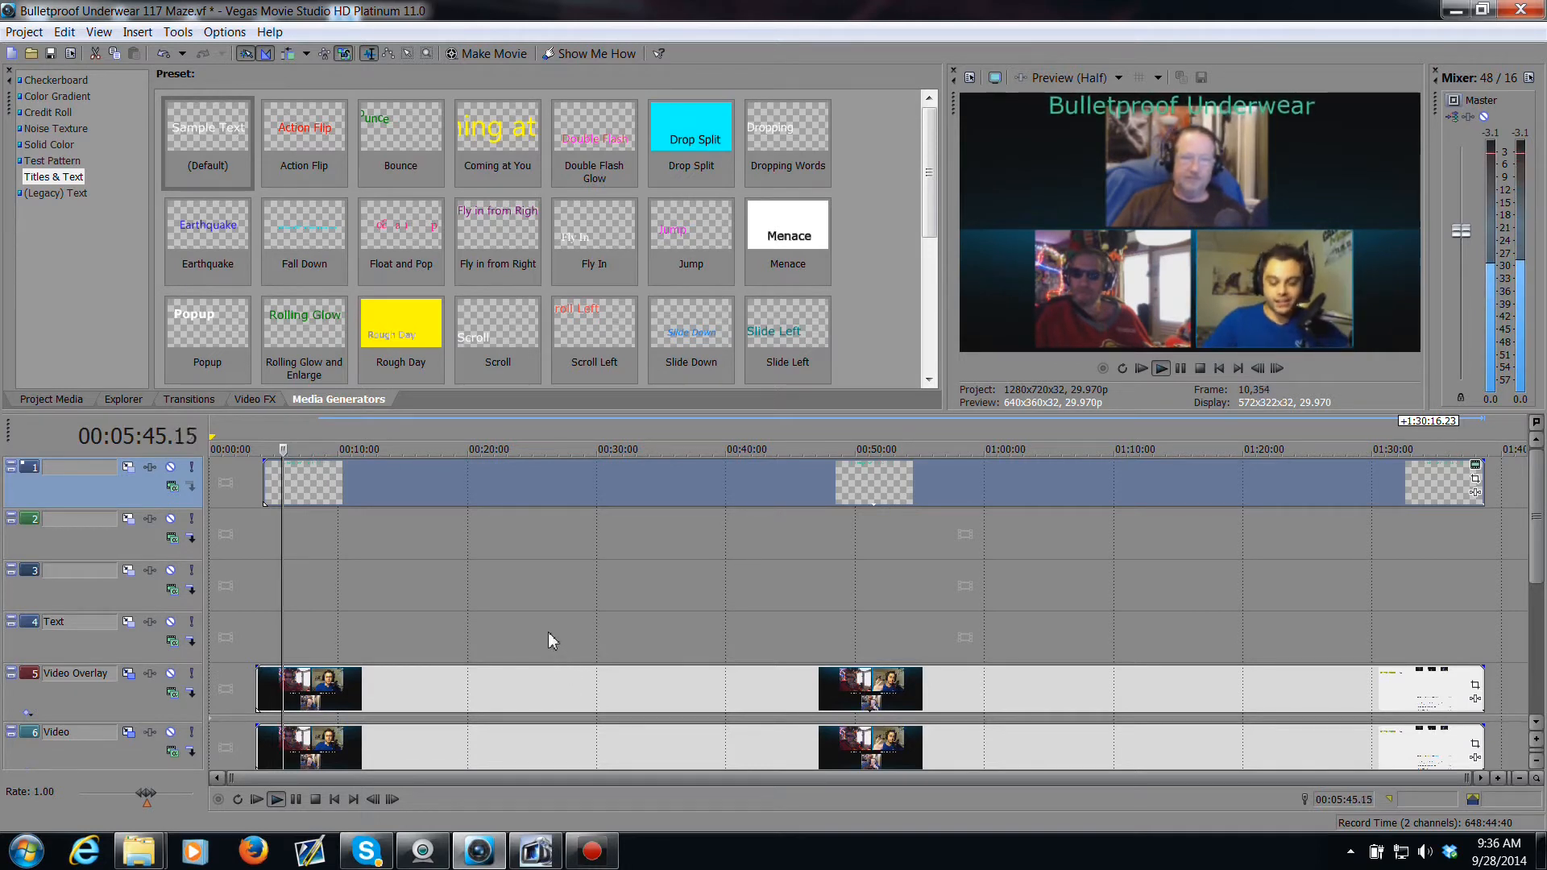
pyautogui.press('space')
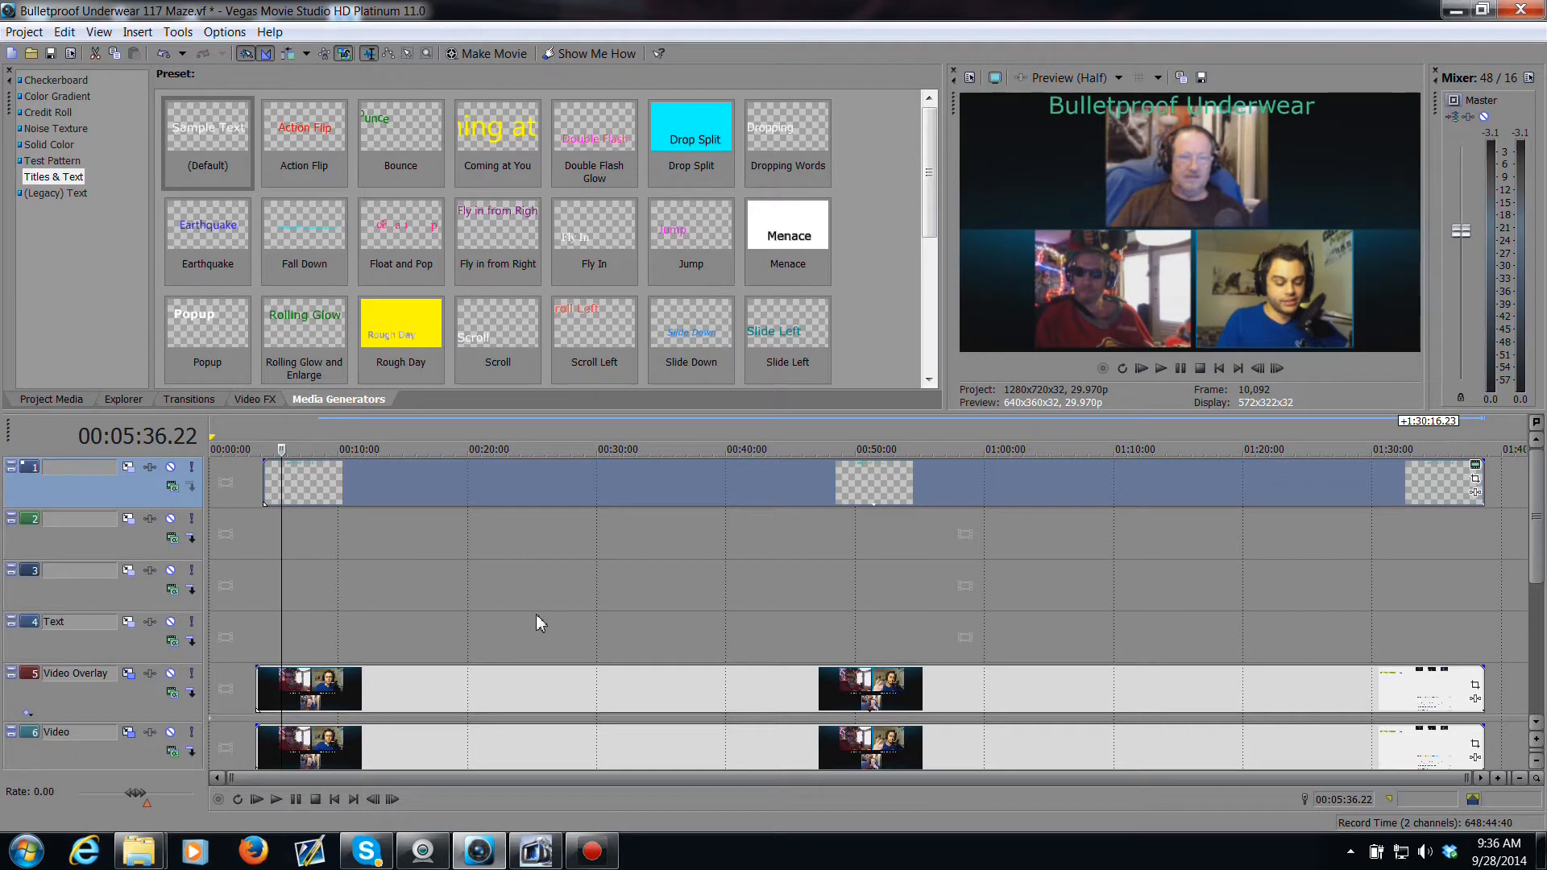
pyautogui.press('space')
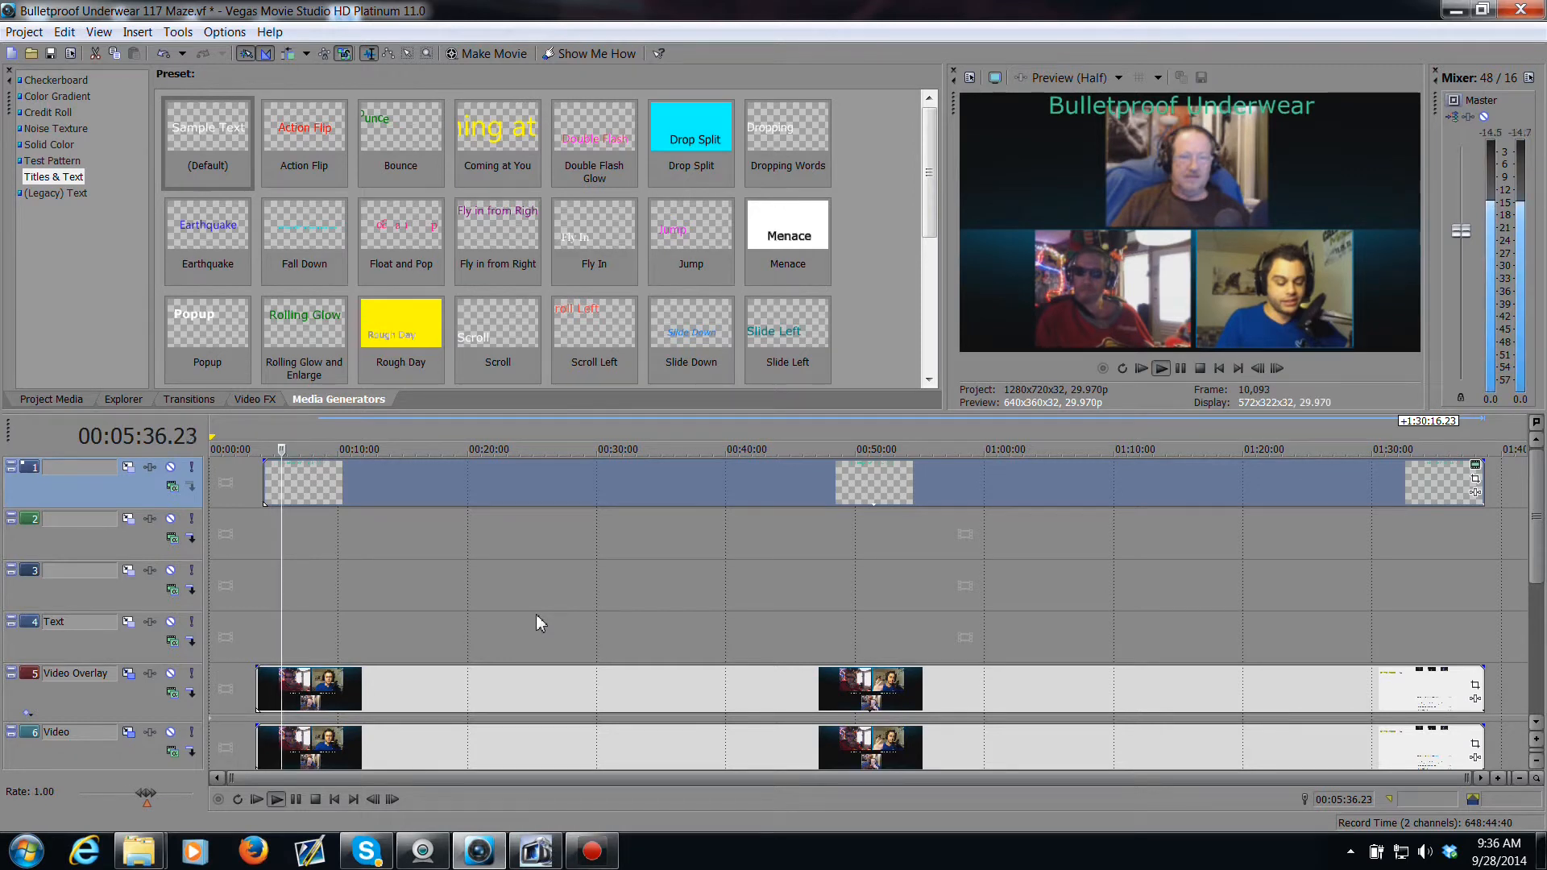
pyautogui.press('space')
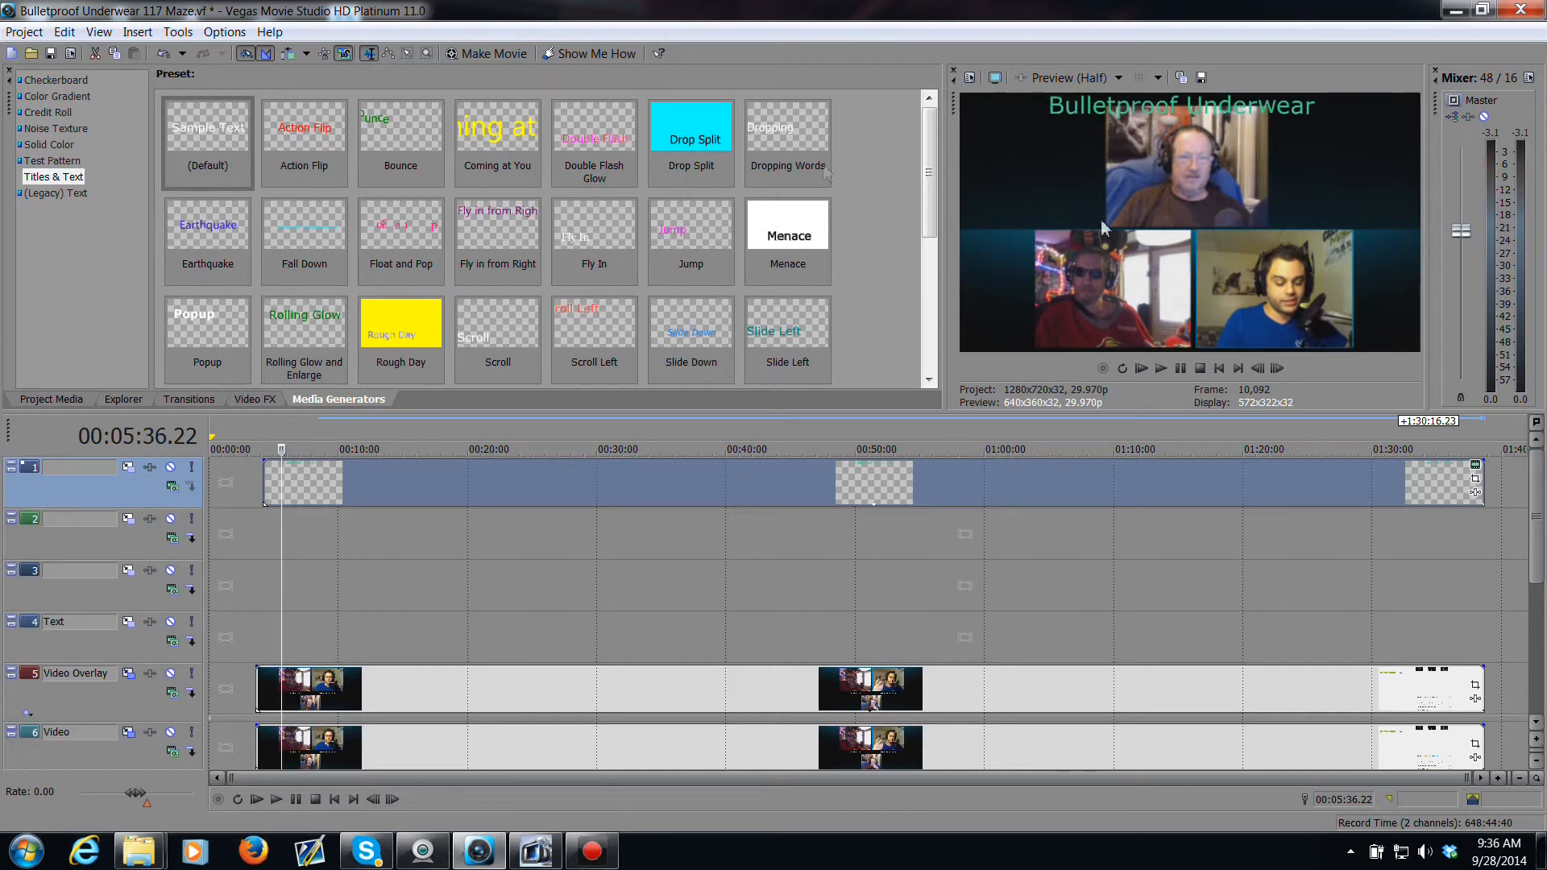
# Step: Add a default Titles & Text event on the second track and set its text to "yamjuice"
pyautogui.moveTo(227, 143); pyautogui.dragTo(265, 555)
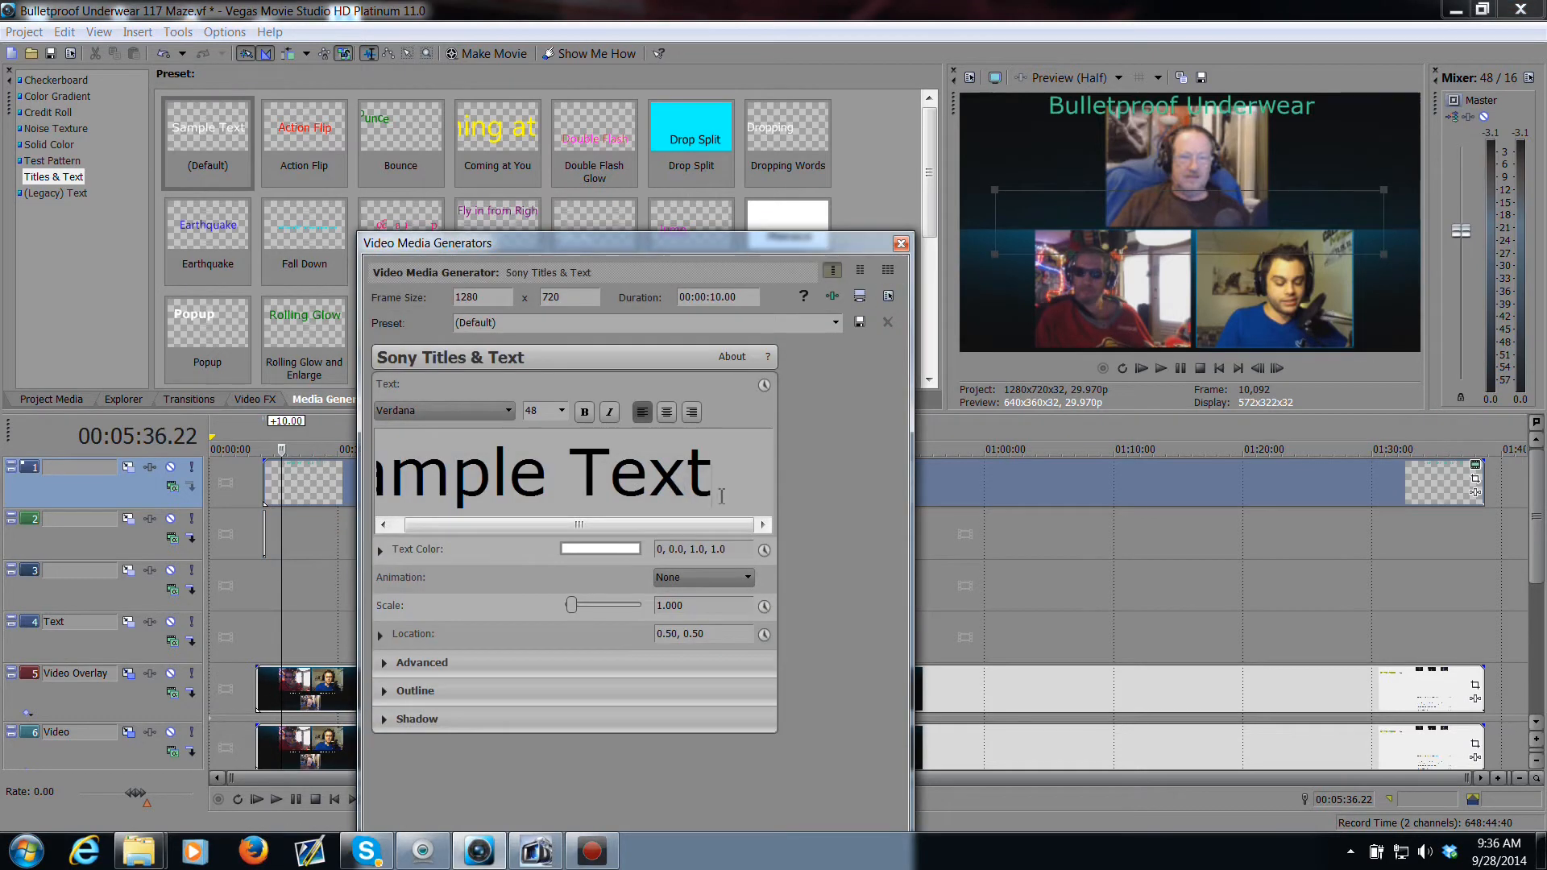
pyautogui.moveTo(722, 493); pyautogui.dragTo(420, 457)
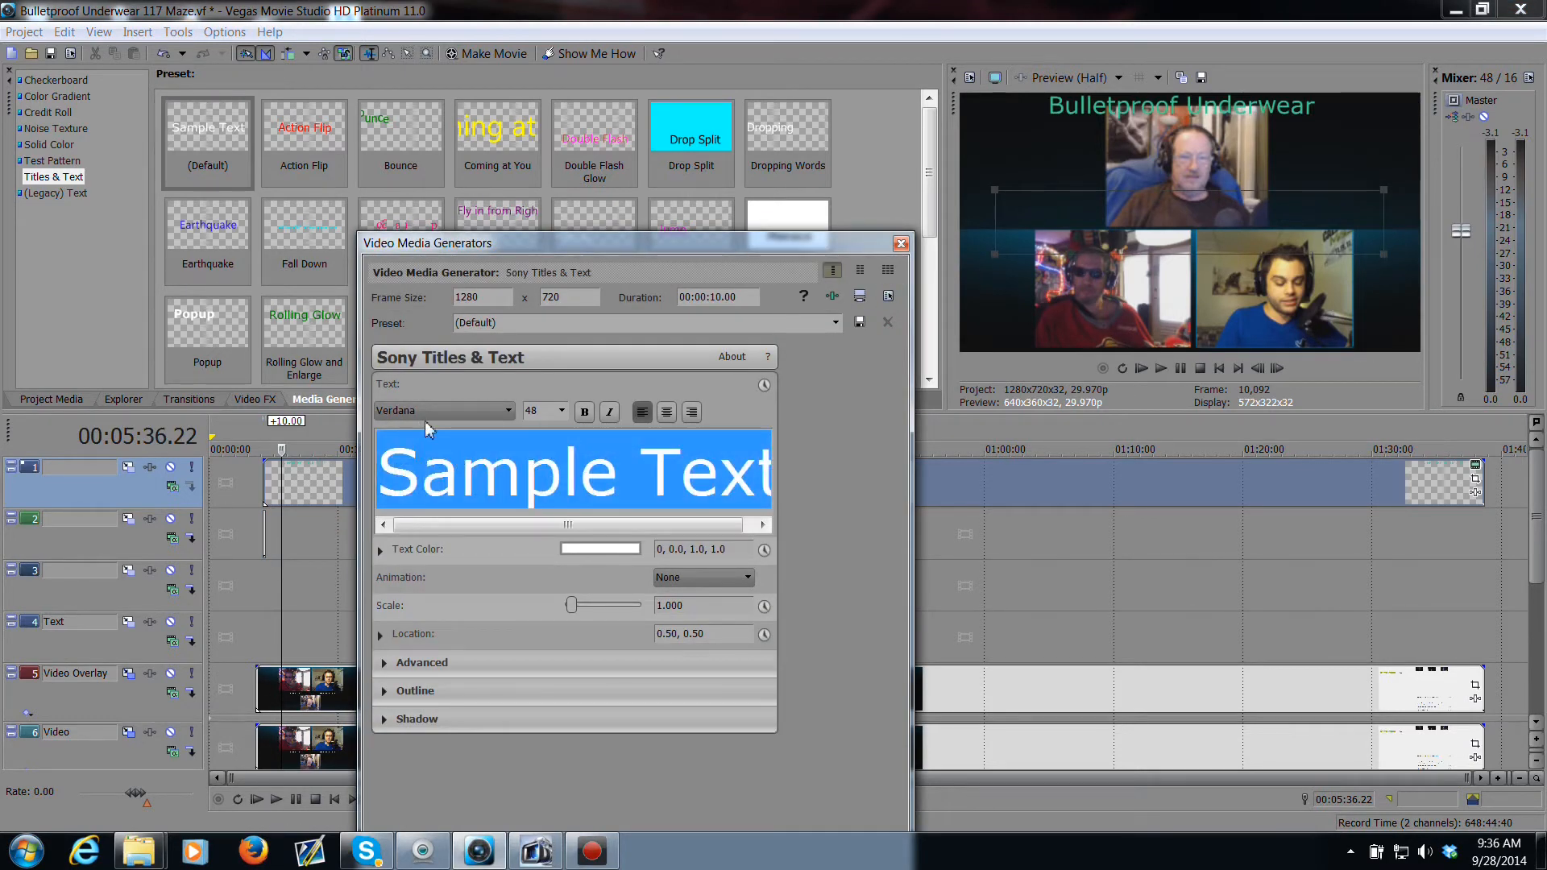
pyautogui.write('yam')
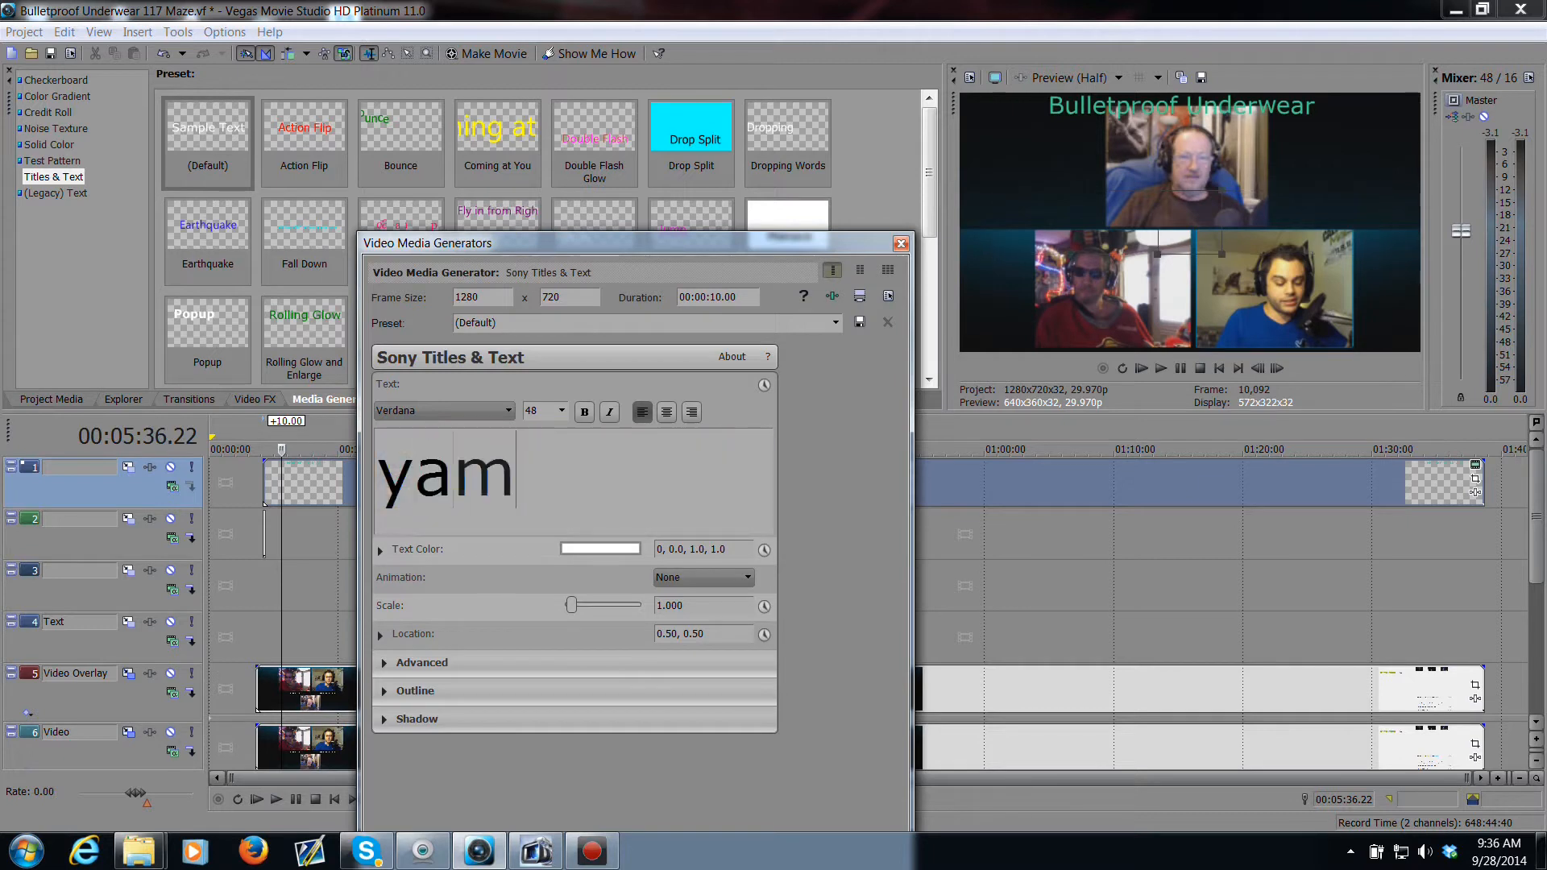
pyautogui.write('juice')
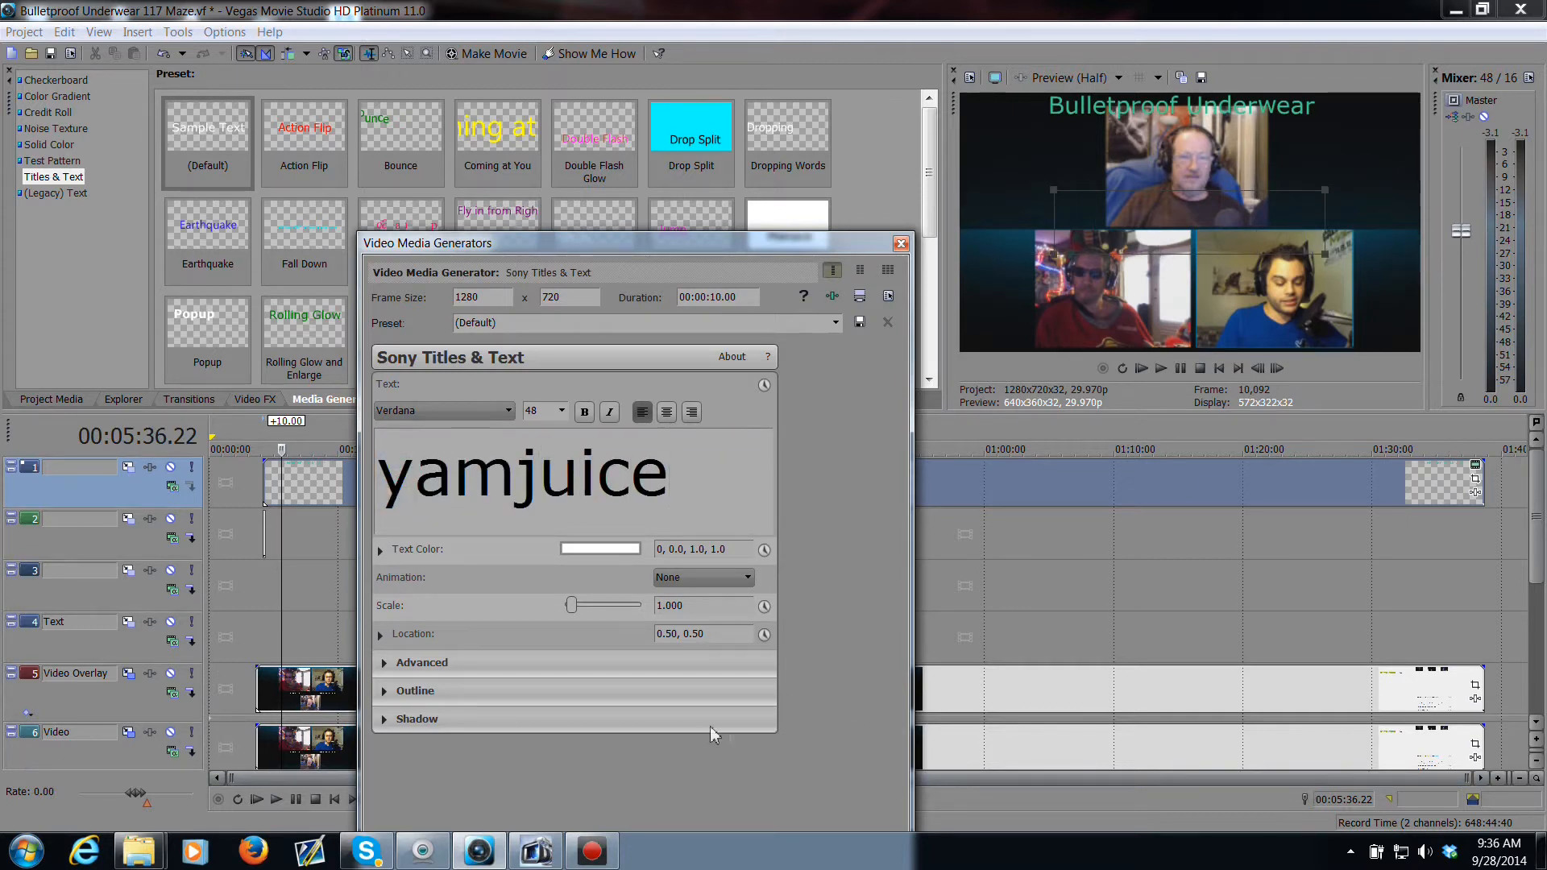
# Step: Extend the "yamjuice" event to the end of the webcam clips and set its scale to 0.23
pyautogui.moveTo(266, 536); pyautogui.dragTo(1482, 596)
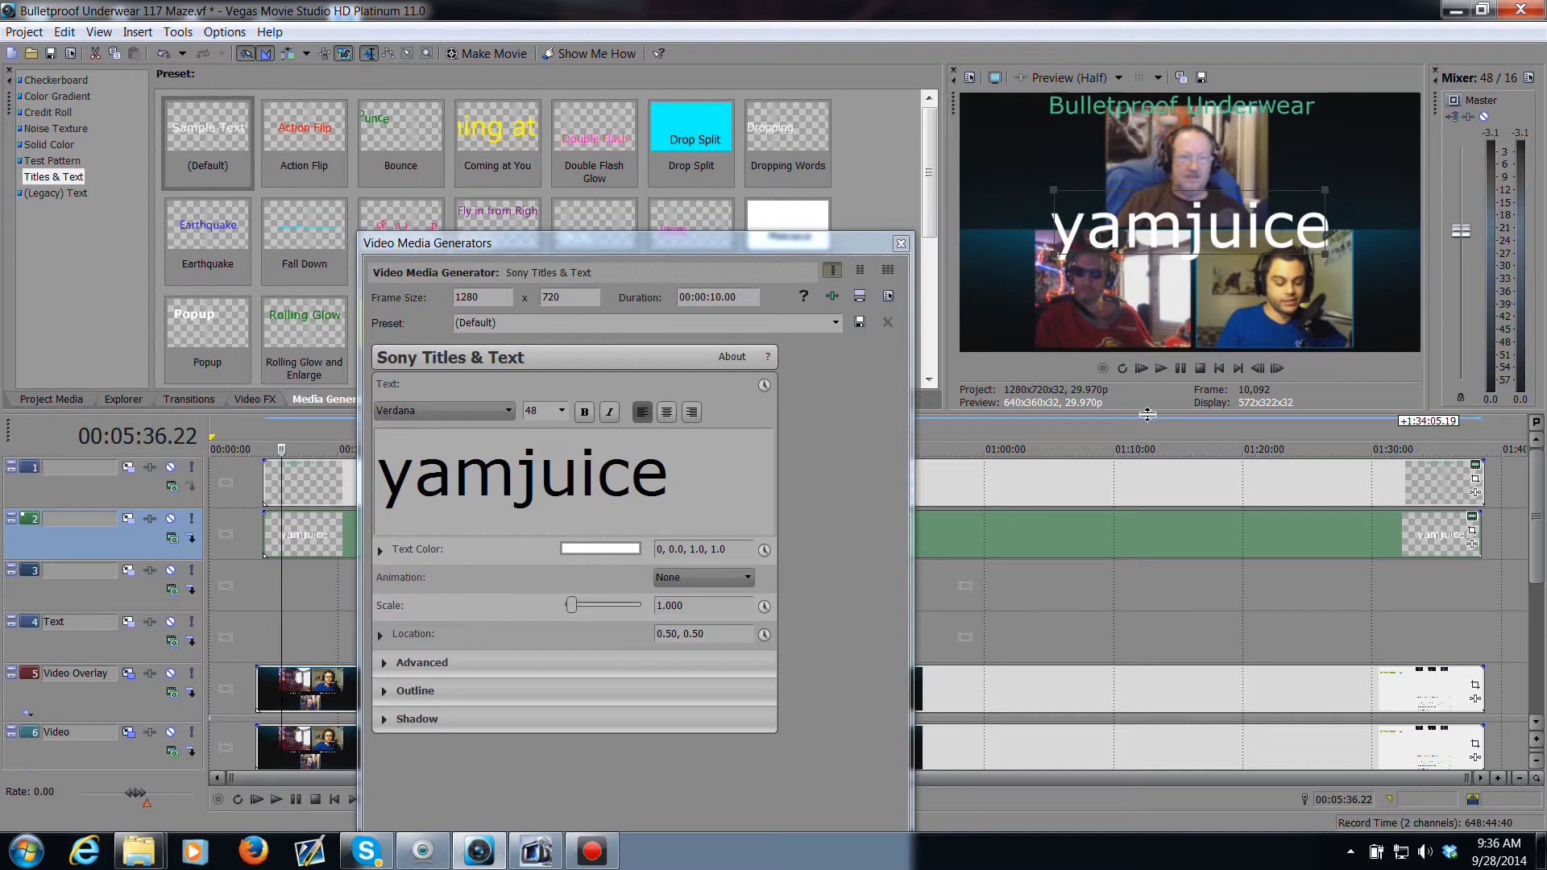
pyautogui.doubleClick(694, 610)
pyautogui.press('BackSpace')
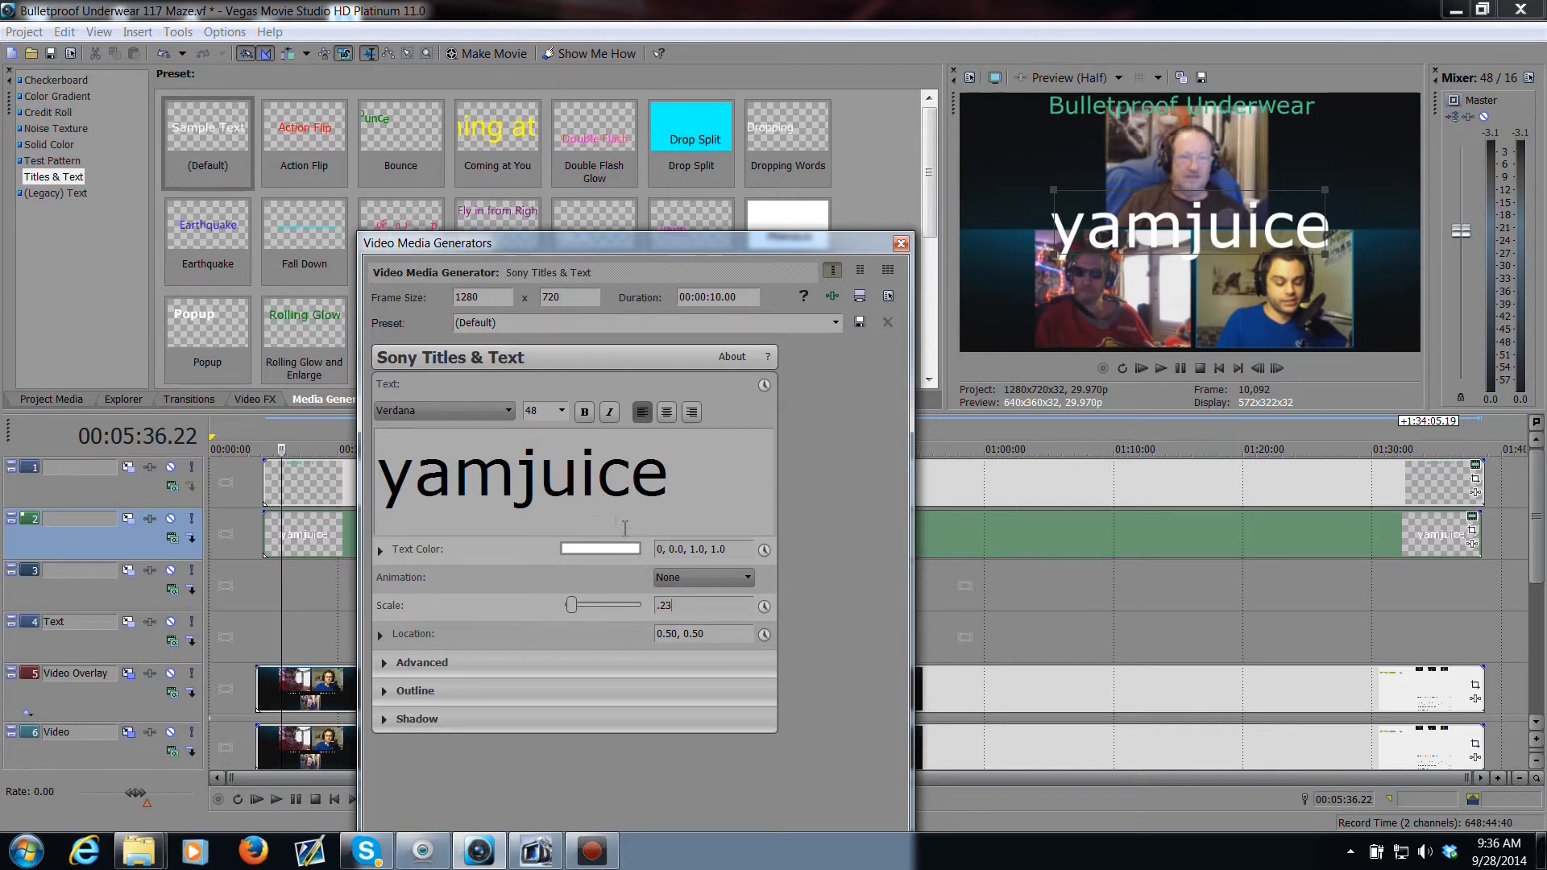
# Step: Nudge the "yamjuice" label to location 0.50, 0.51 beneath the top webcam and close the dialog
pyautogui.click(323, 539)
pyautogui.moveTo(1206, 235); pyautogui.dragTo(1193, 220)
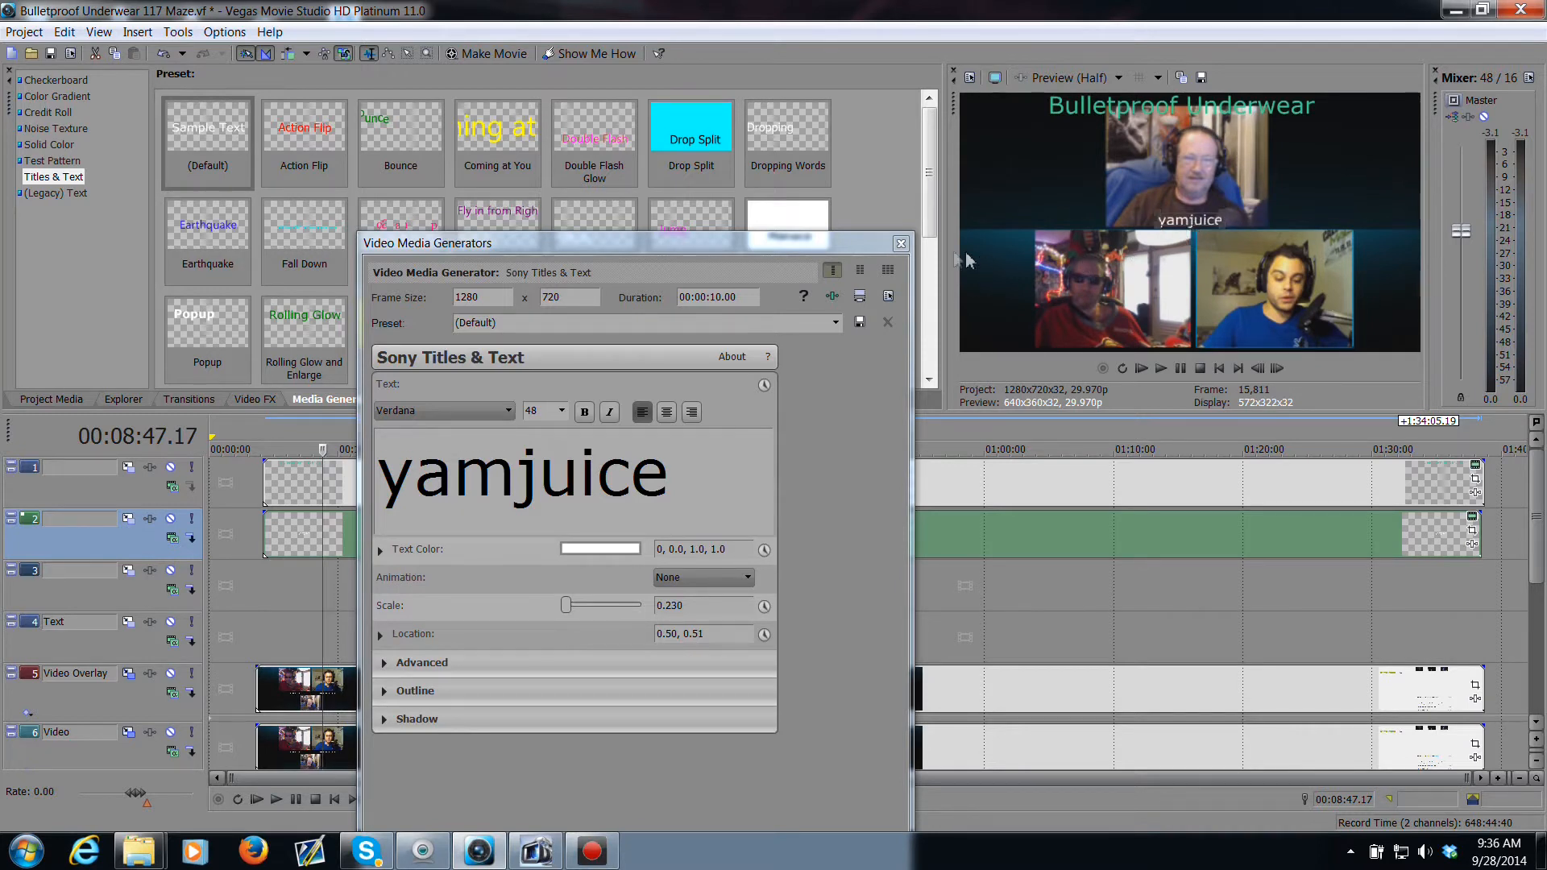
pyautogui.click(901, 244)
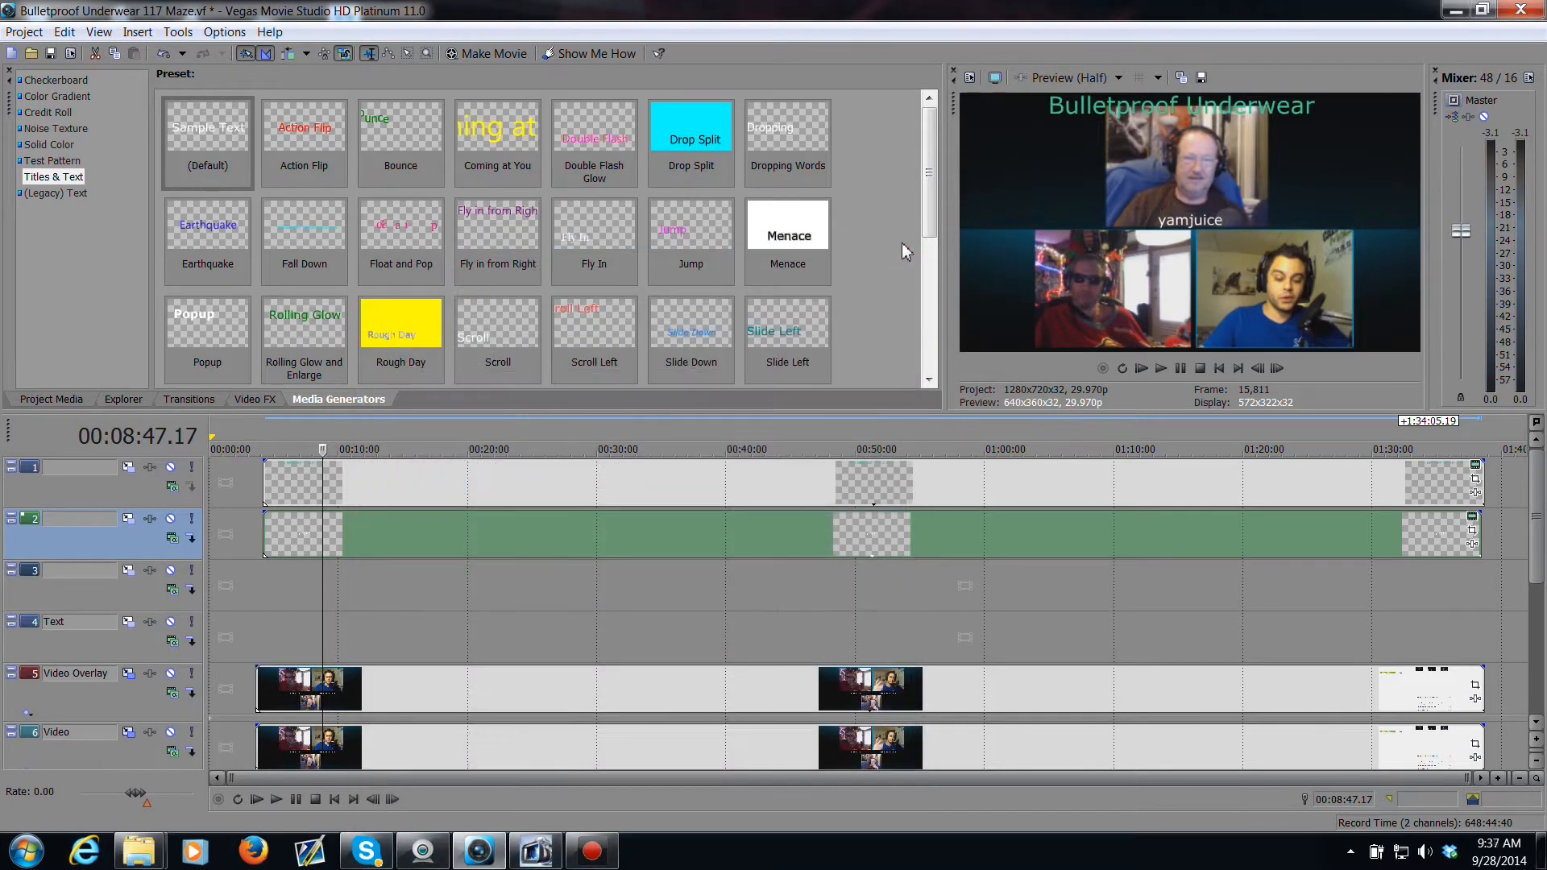
# Step: Add a default Titles & Text event on the third track spanning the webcam clips and set its text to "Flex"
pyautogui.moveTo(244, 173); pyautogui.dragTo(1484, 622)
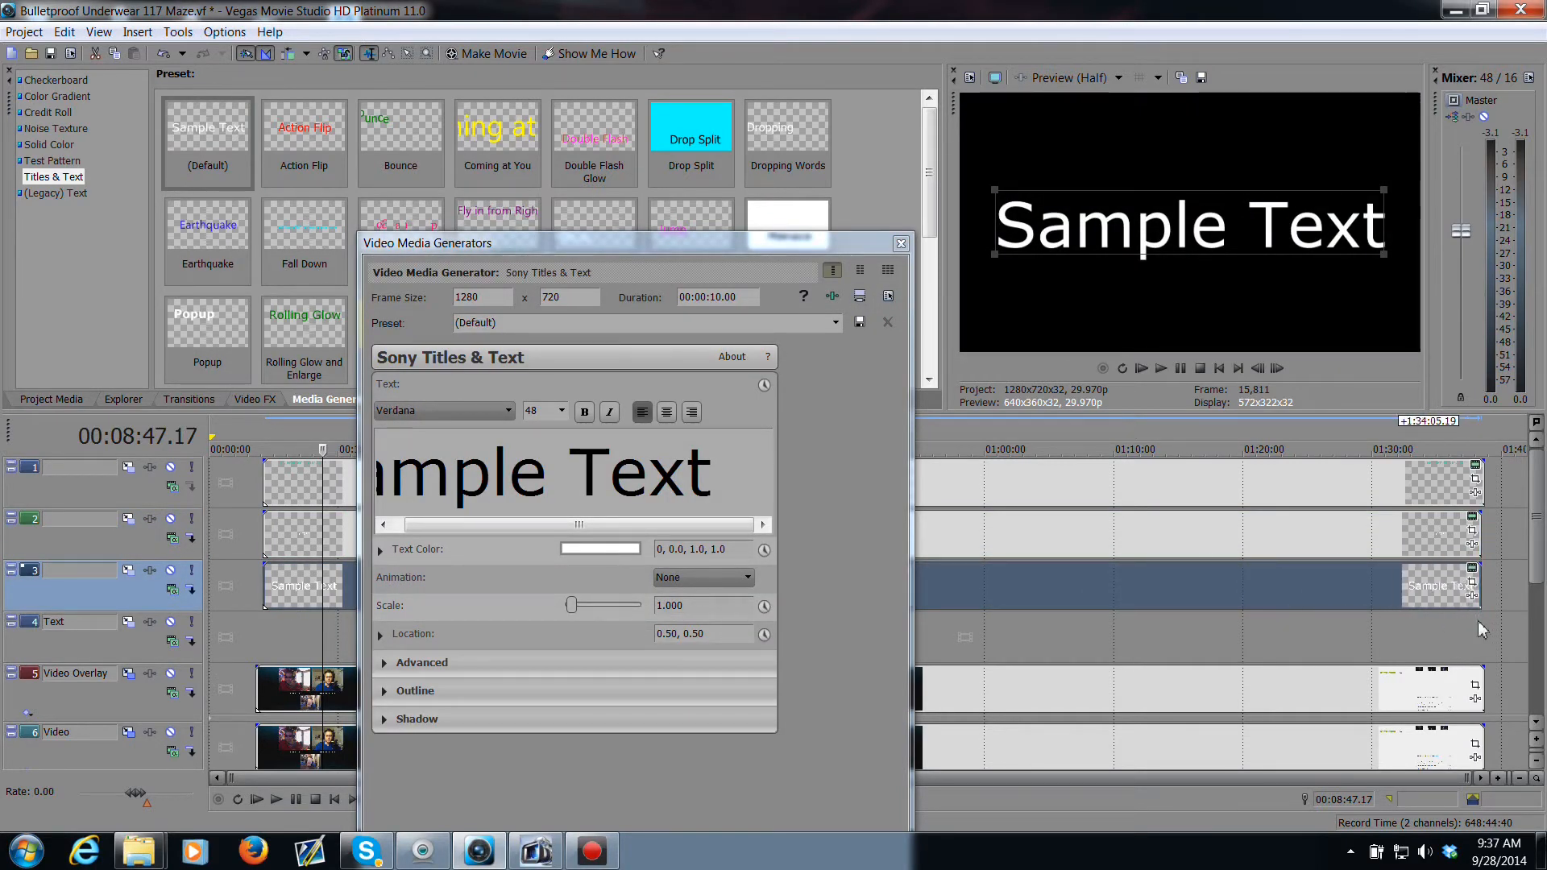
pyautogui.moveTo(722, 481); pyautogui.dragTo(364, 435)
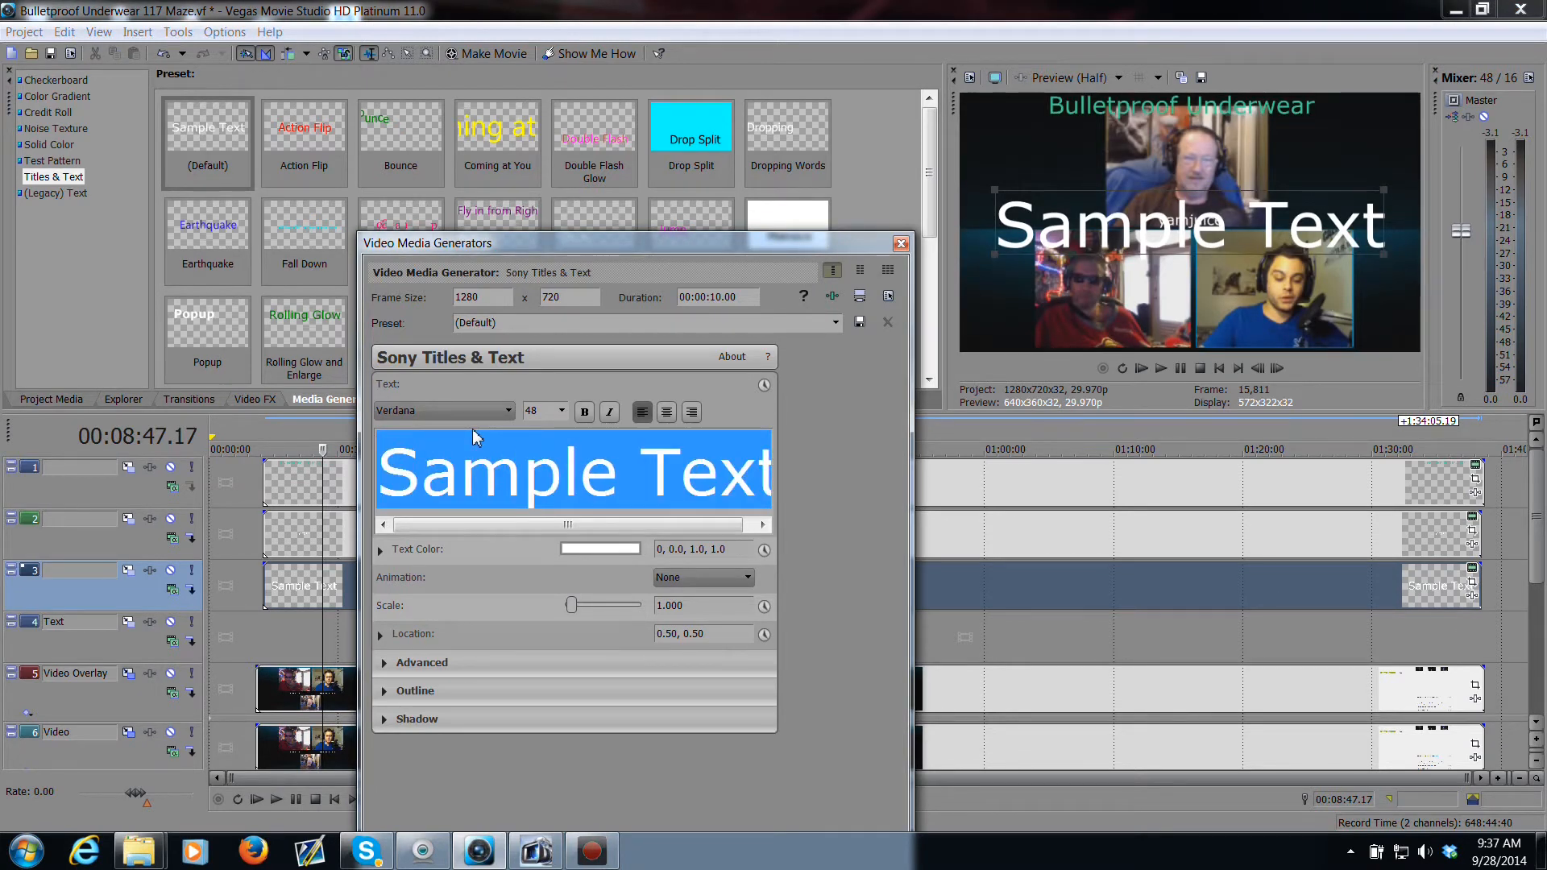
pyautogui.write('Flex')
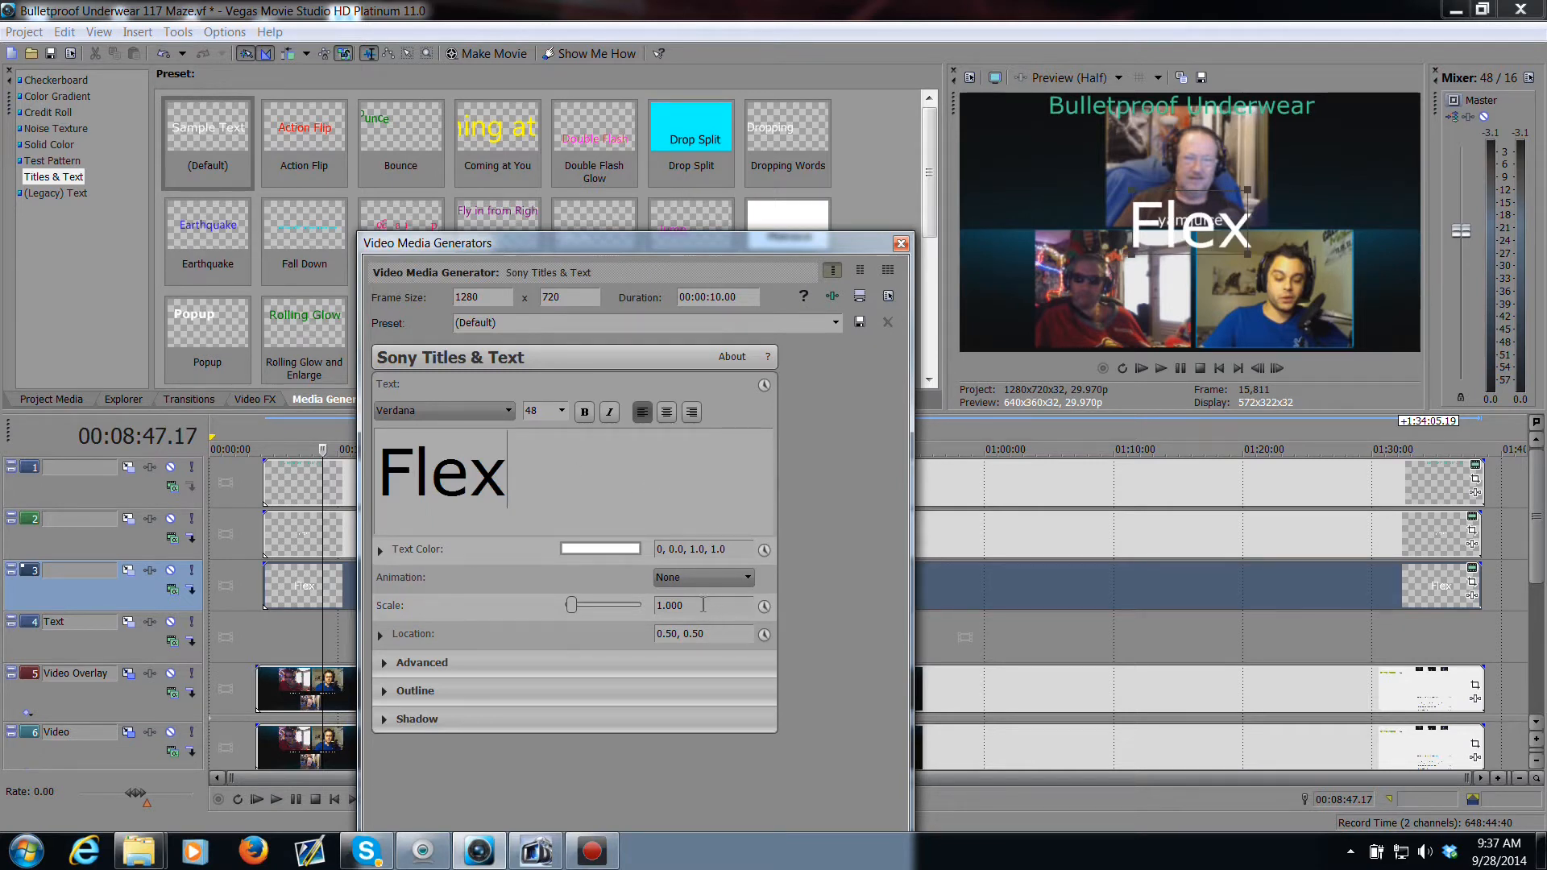
pyautogui.write('.23')
# Step: Scale the "Flex" label to 0.23, move it to location 0.33, 0.05 beneath the lower-left webcam, and close the dialog
pyautogui.click(299, 543)
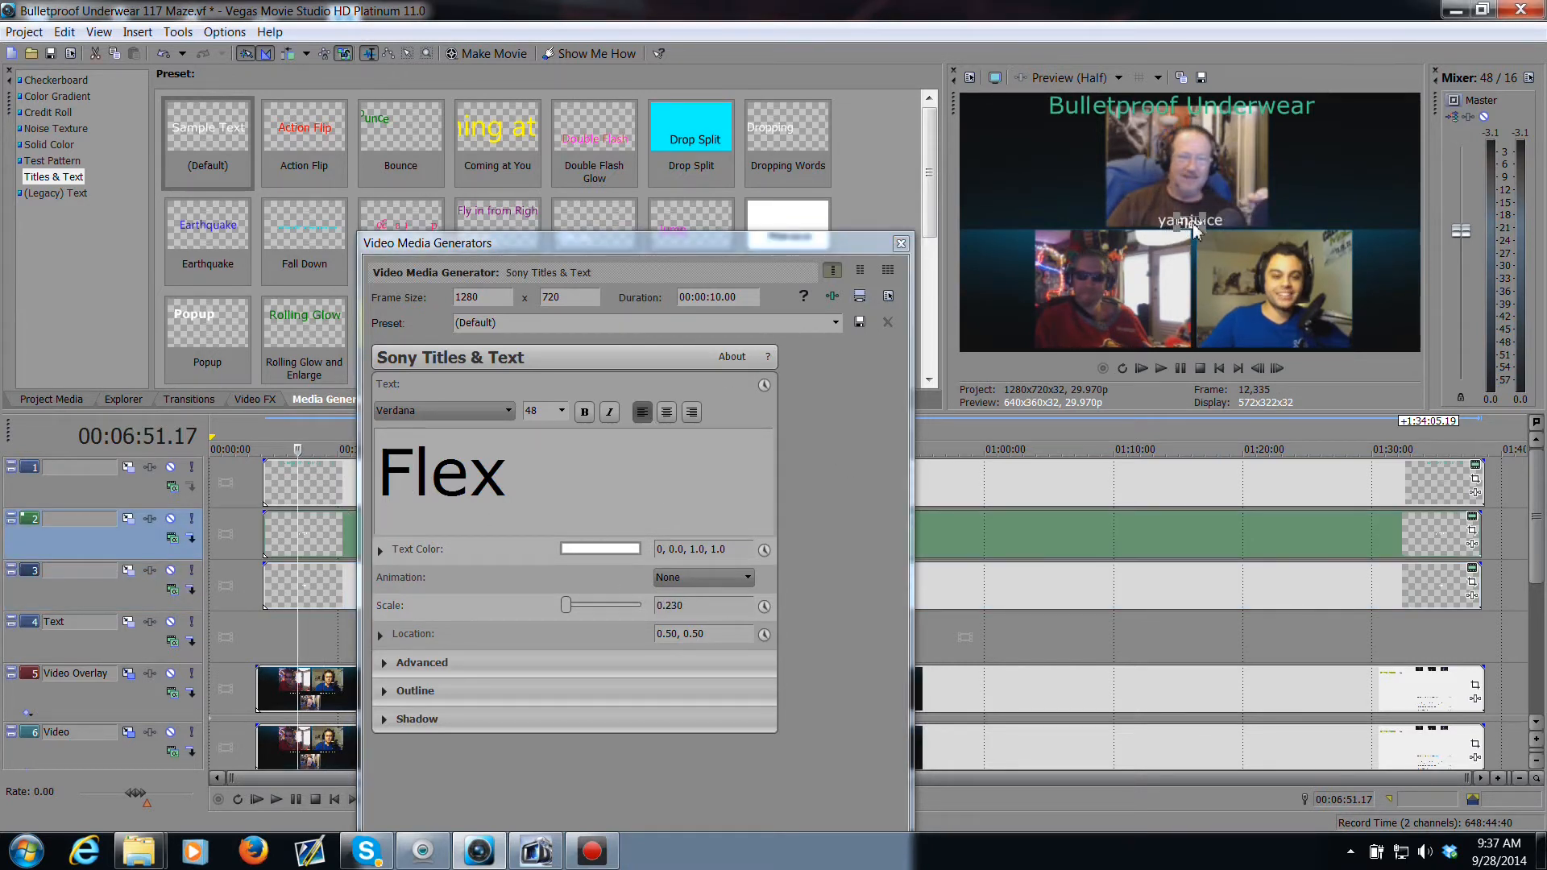
pyautogui.moveTo(1192, 224); pyautogui.dragTo(1120, 339)
pyautogui.moveTo(1118, 341); pyautogui.dragTo(1115, 342)
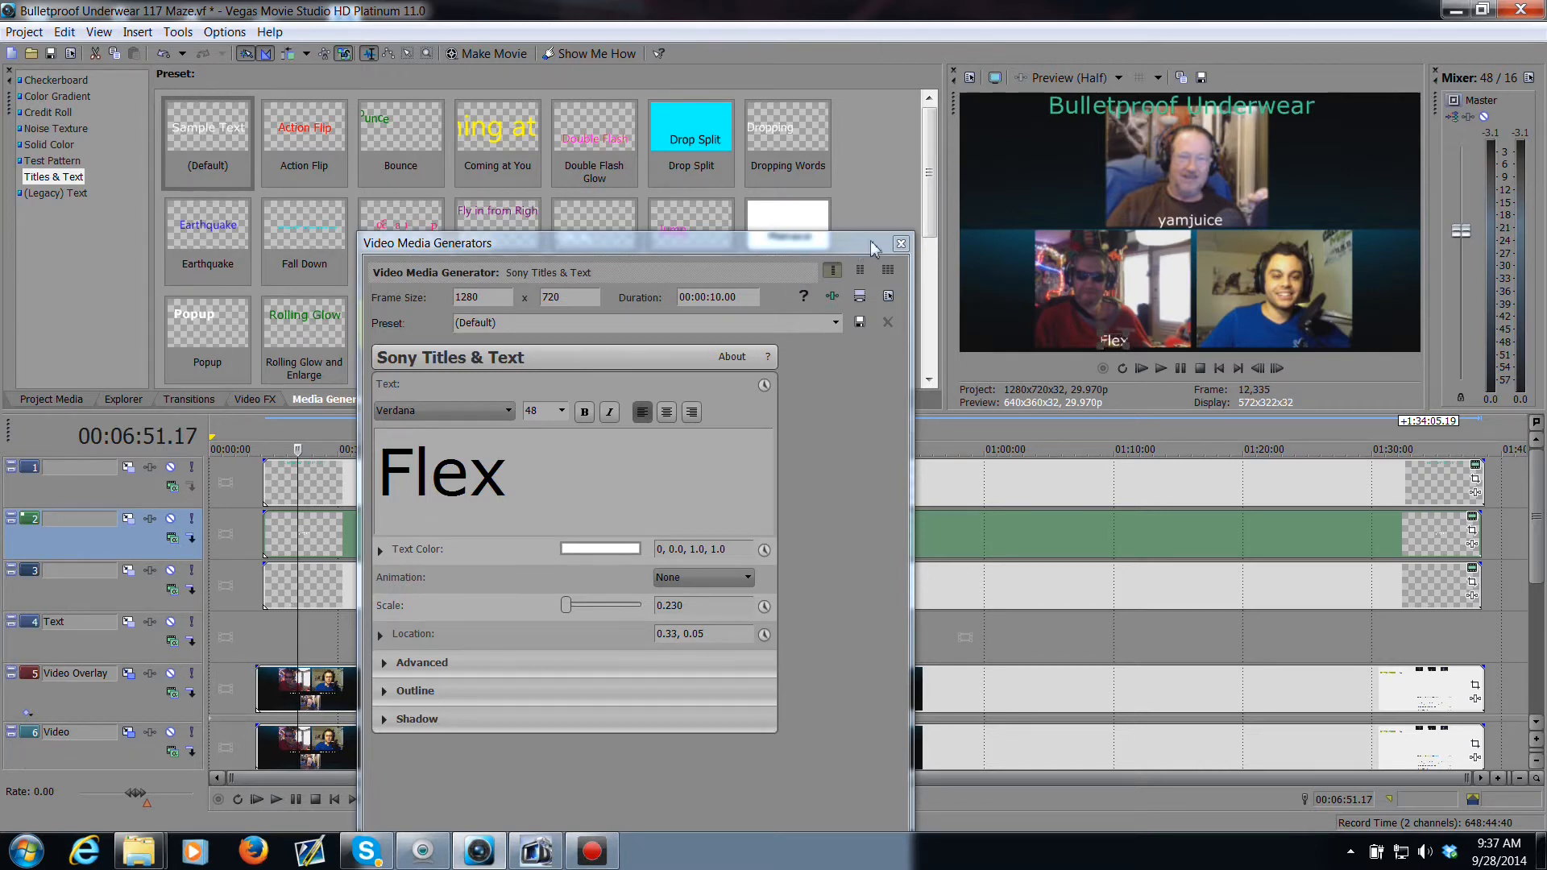
pyautogui.click(901, 243)
# Step: Add another default Titles & Text event on the Text track, stretching it to the end of the webcam clips
pyautogui.moveTo(247, 183); pyautogui.dragTo(218, 158)
pyautogui.moveTo(345, 671); pyautogui.dragTo(271, 643)
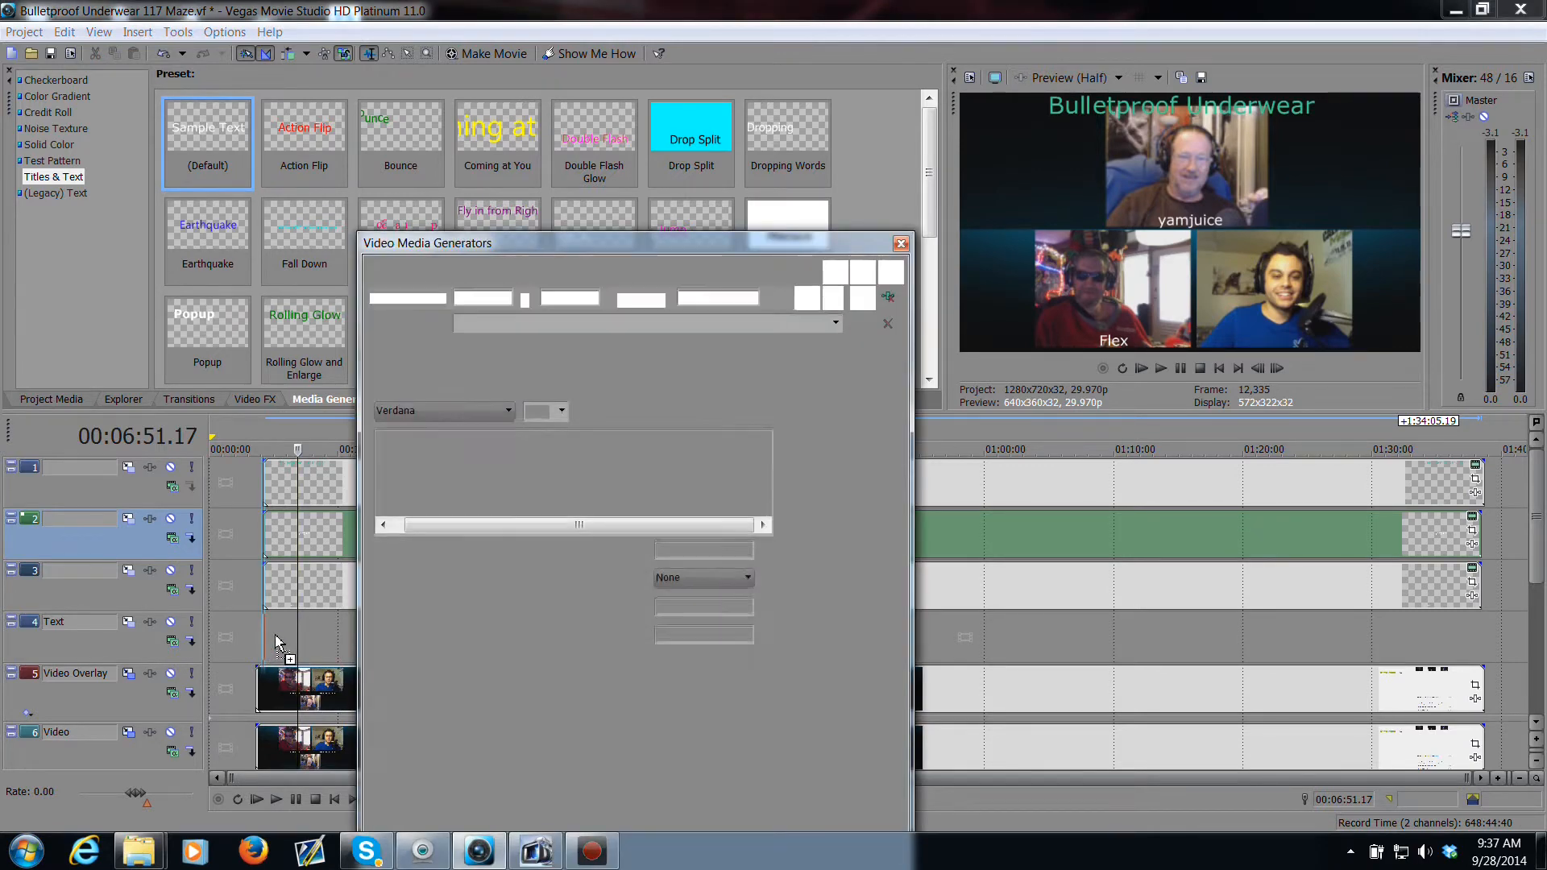
pyautogui.click(267, 630)
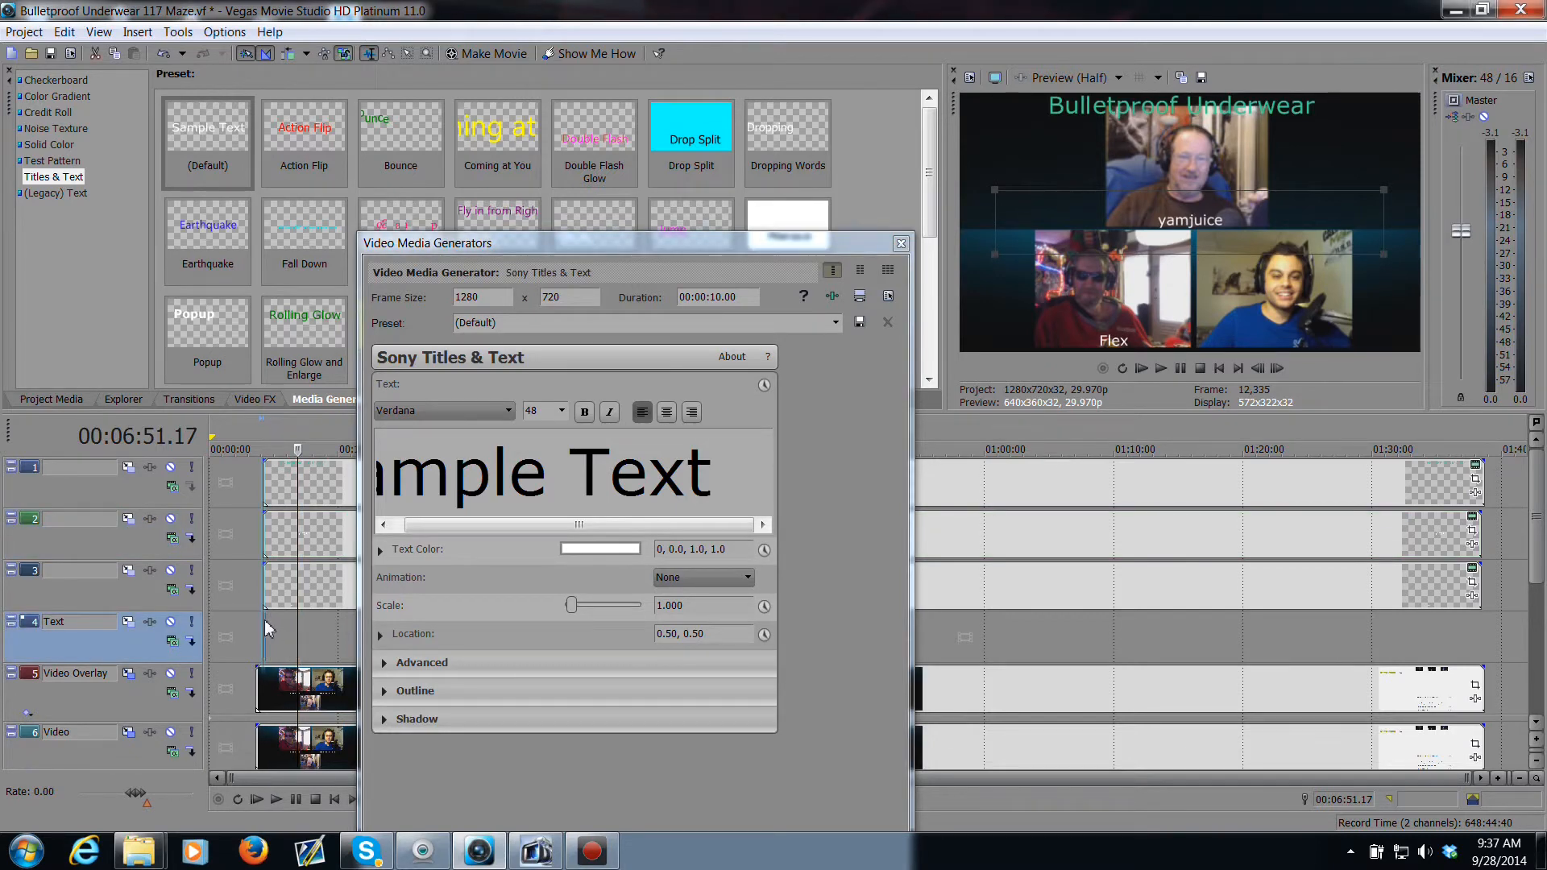
pyautogui.moveTo(266, 625); pyautogui.dragTo(1476, 718)
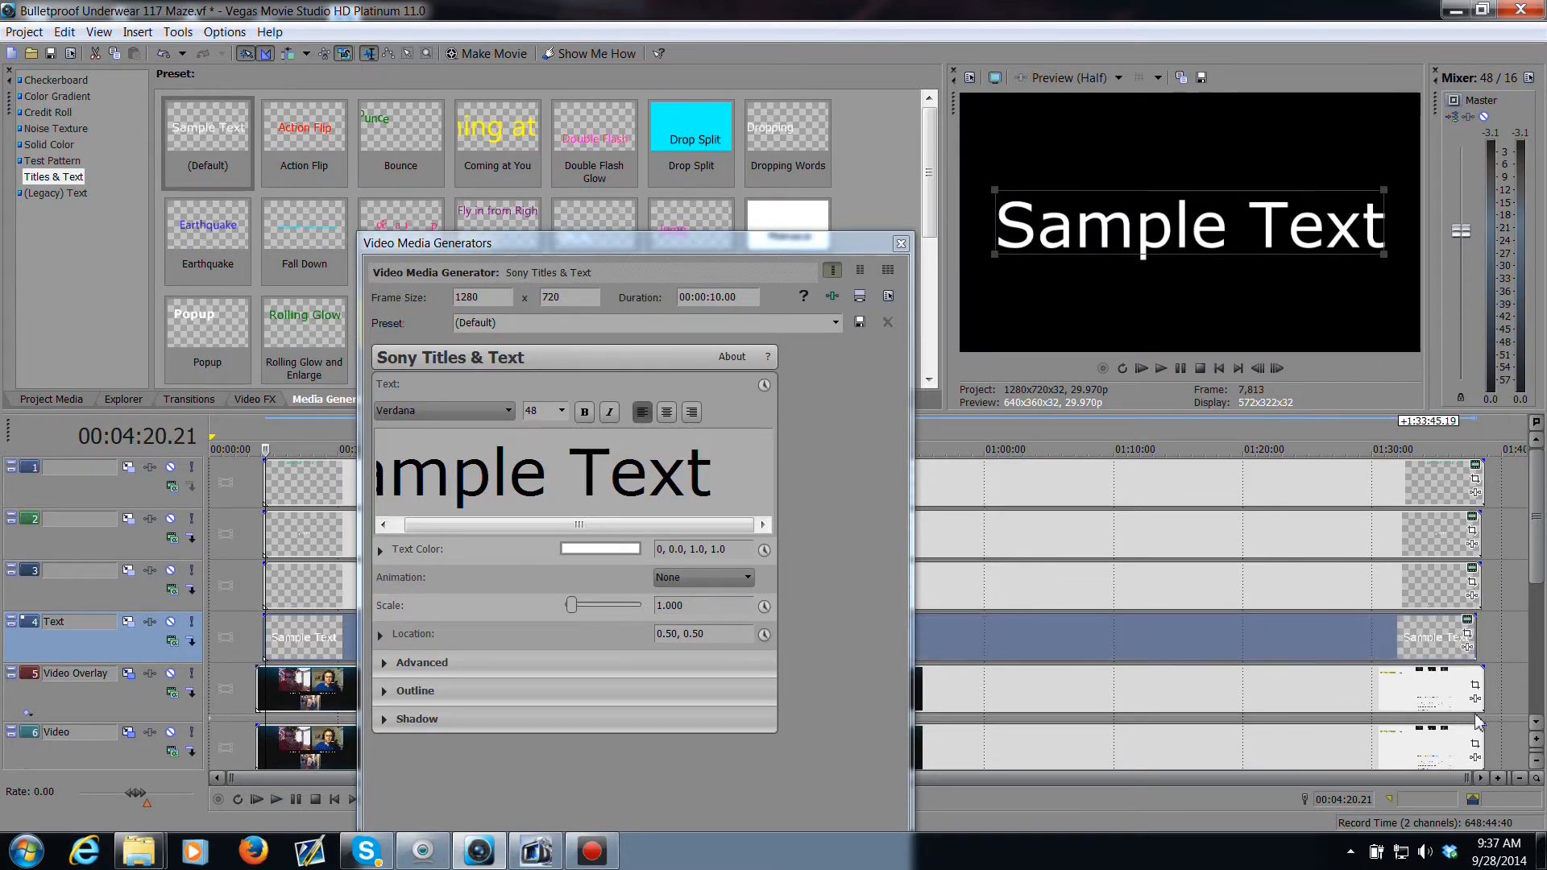
# Step: Replace the new event's sample text with "MazesRealm"
pyautogui.click(727, 465)
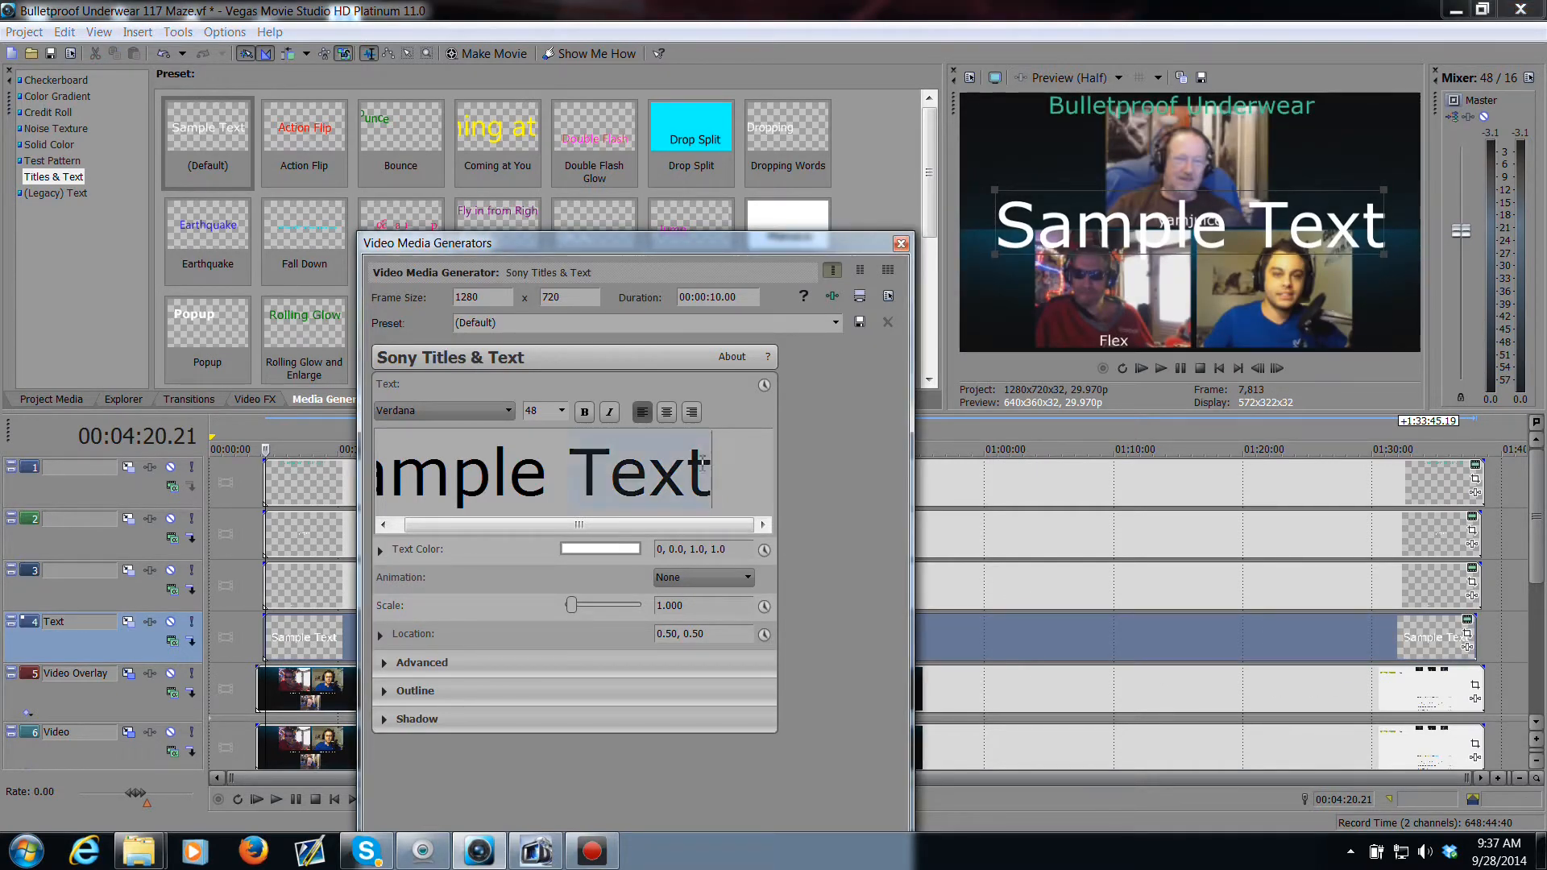
pyautogui.hotkey('ctrl', 'a')
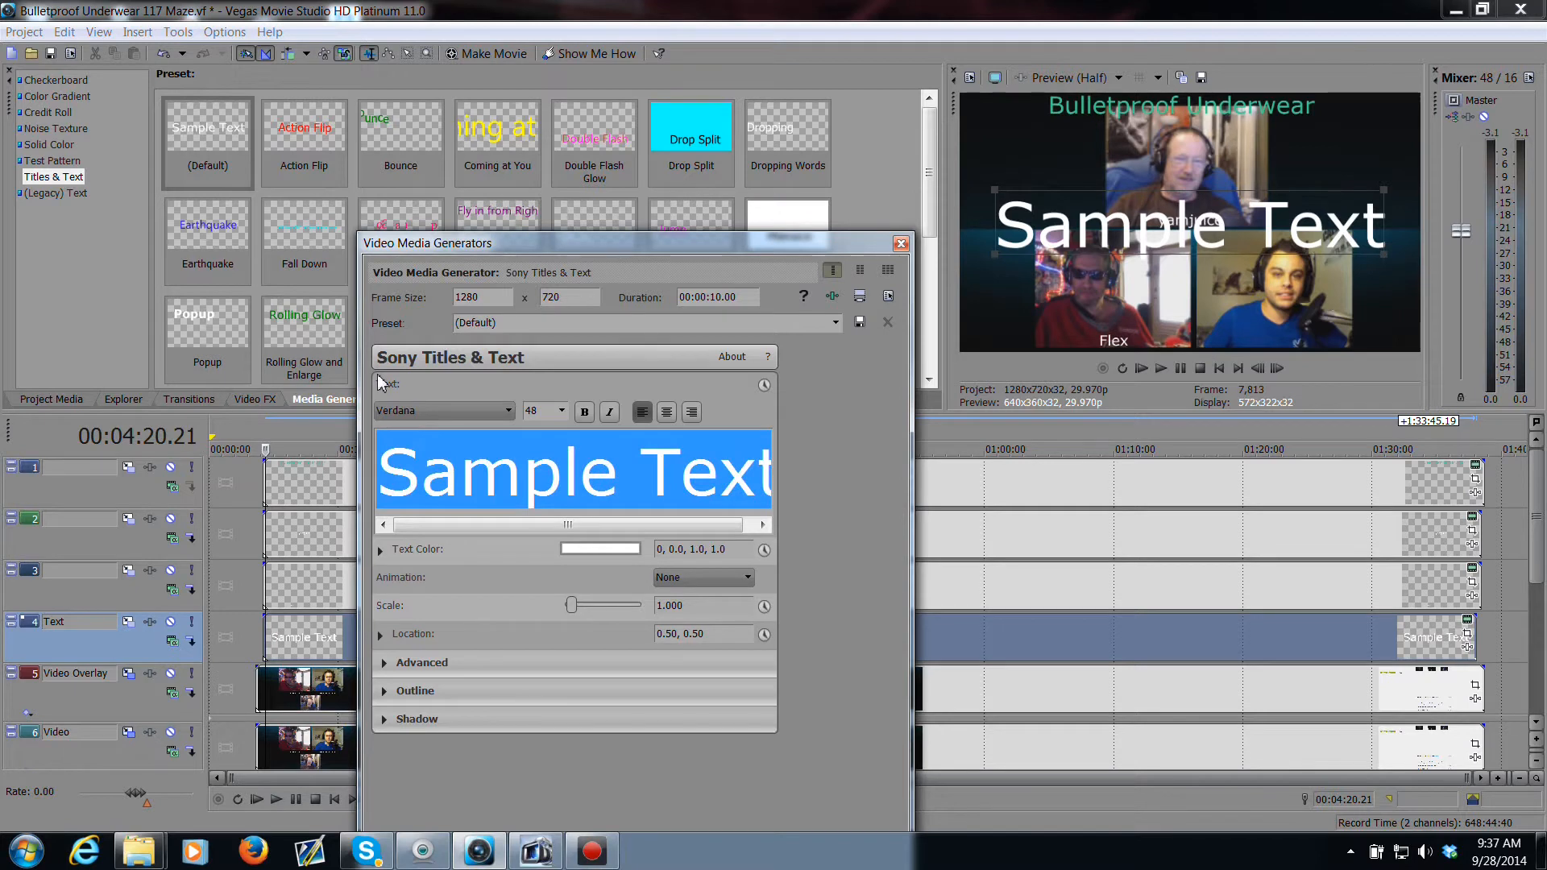
pyautogui.write('Ma')
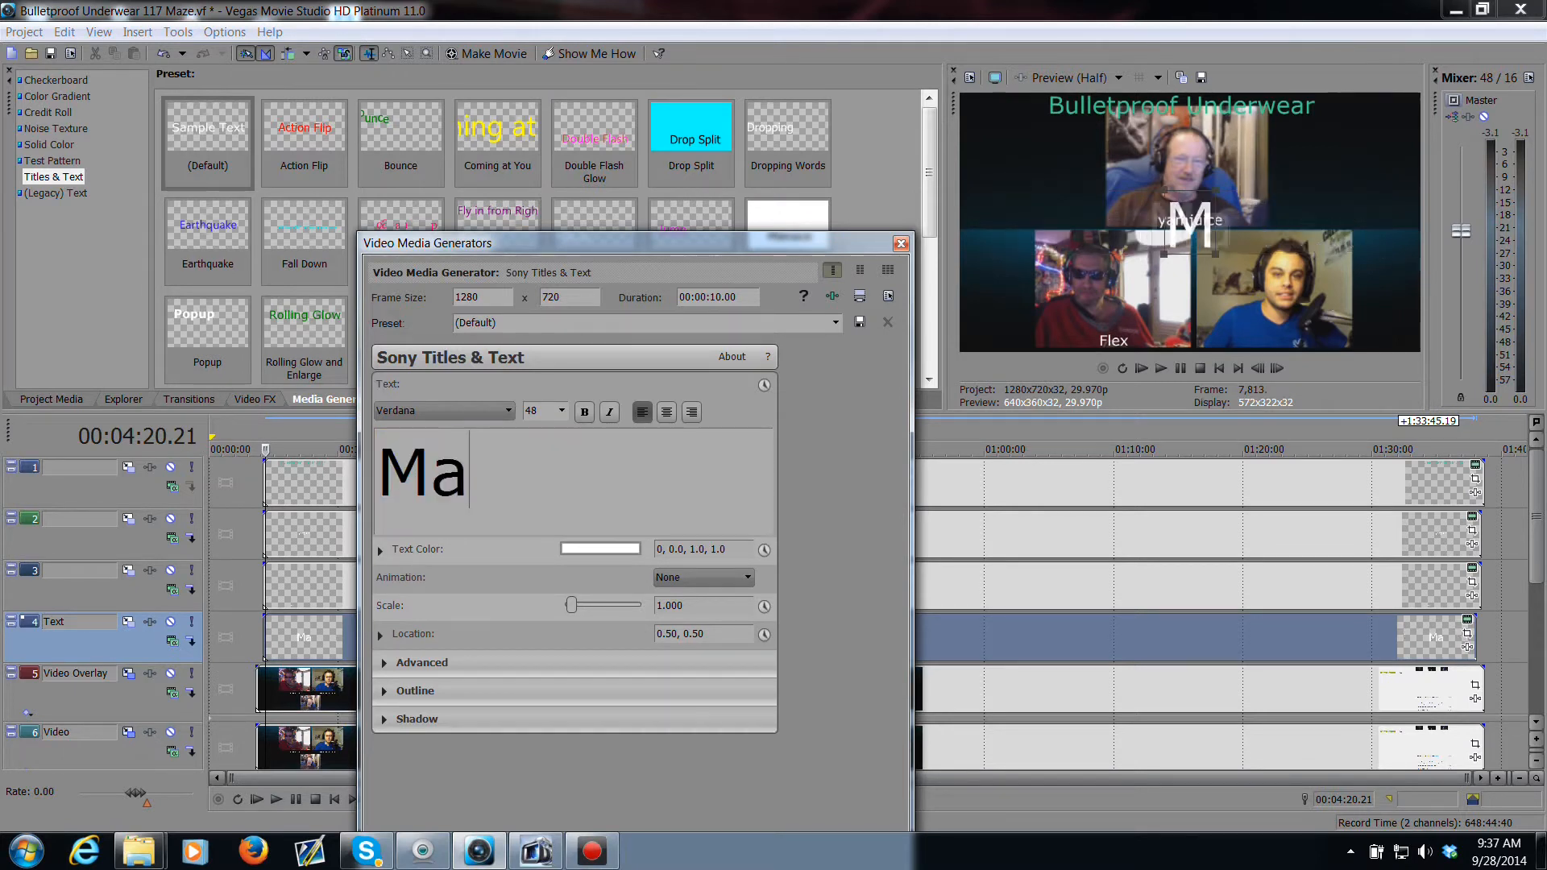
pyautogui.write('zesR')
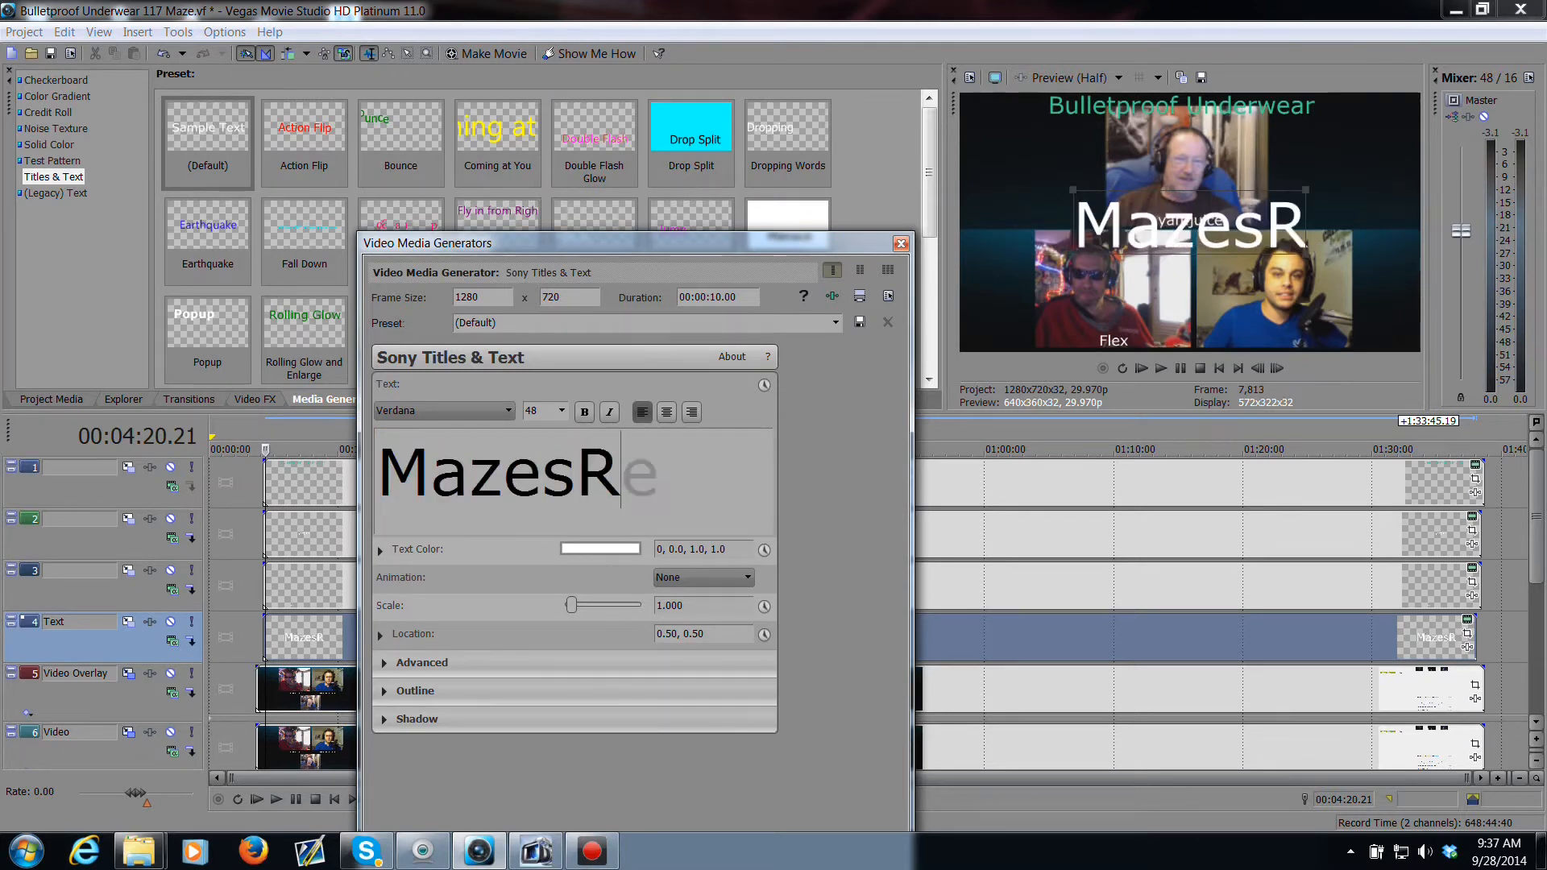
pyautogui.write('ealm')
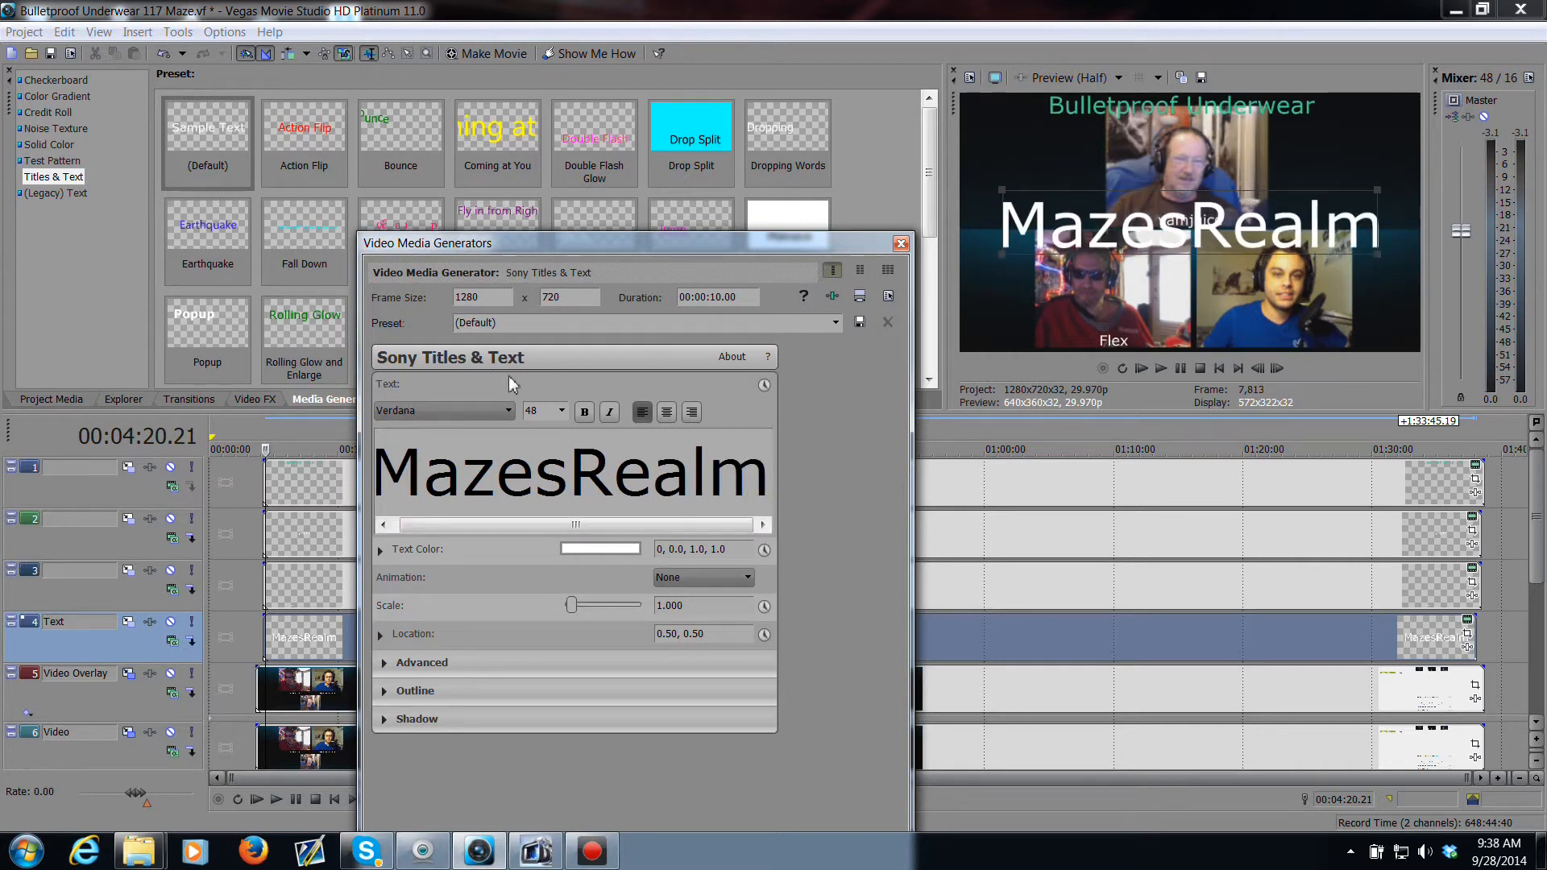
# Step: Scale the "MazesRealm" label to 0.23, move it to location 0.70, 0.05 beneath the lower-right webcam, and close the dialog
pyautogui.moveTo(669, 605); pyautogui.dragTo(691, 605)
pyautogui.click(323, 580)
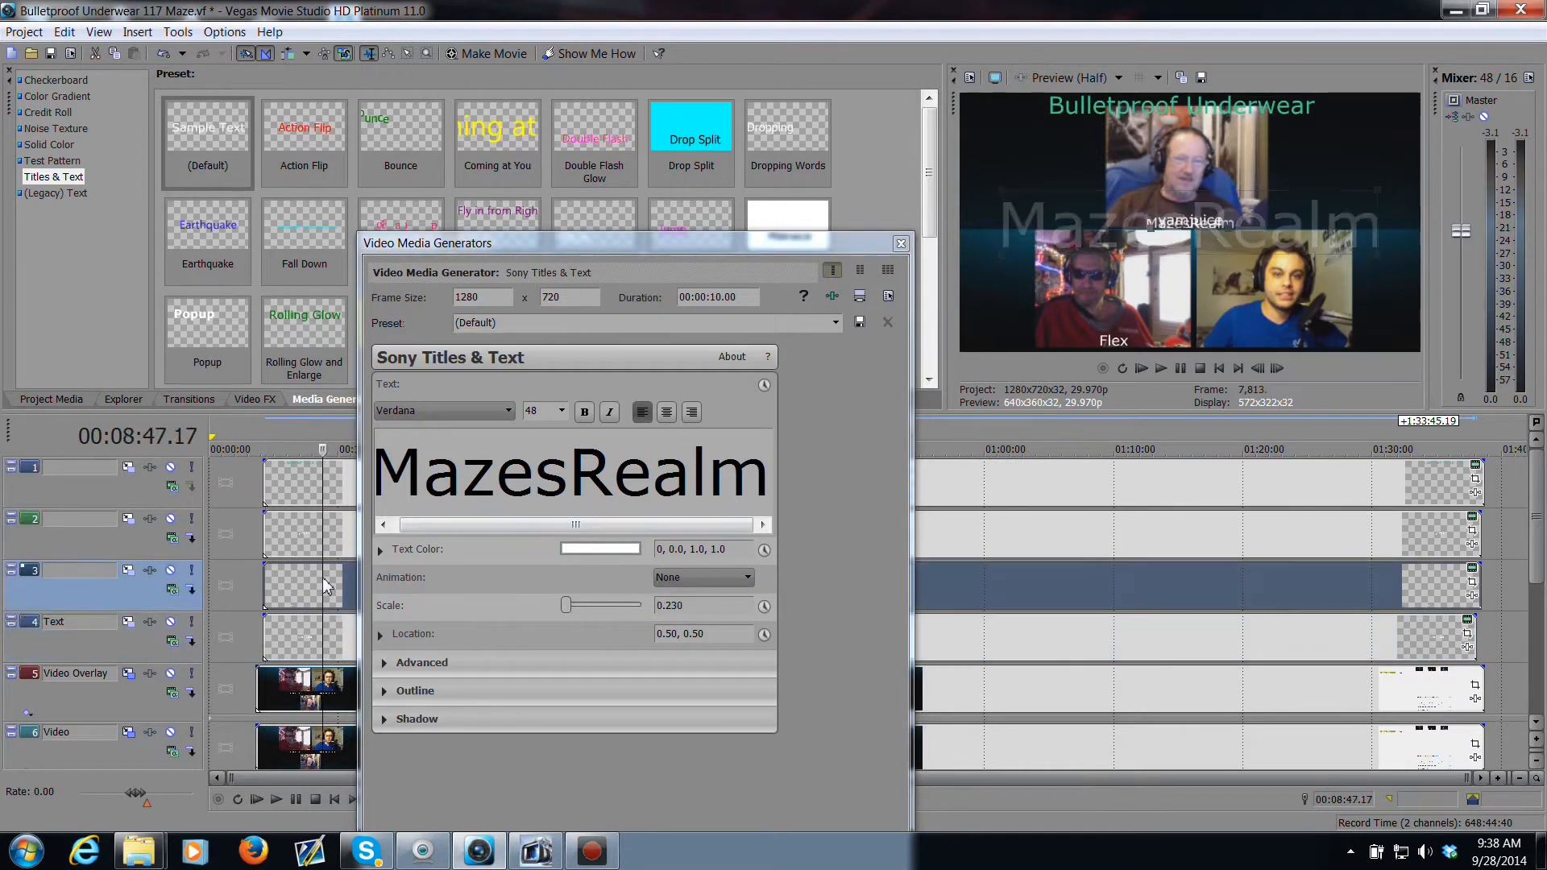
pyautogui.moveTo(1192, 219); pyautogui.dragTo(1286, 343)
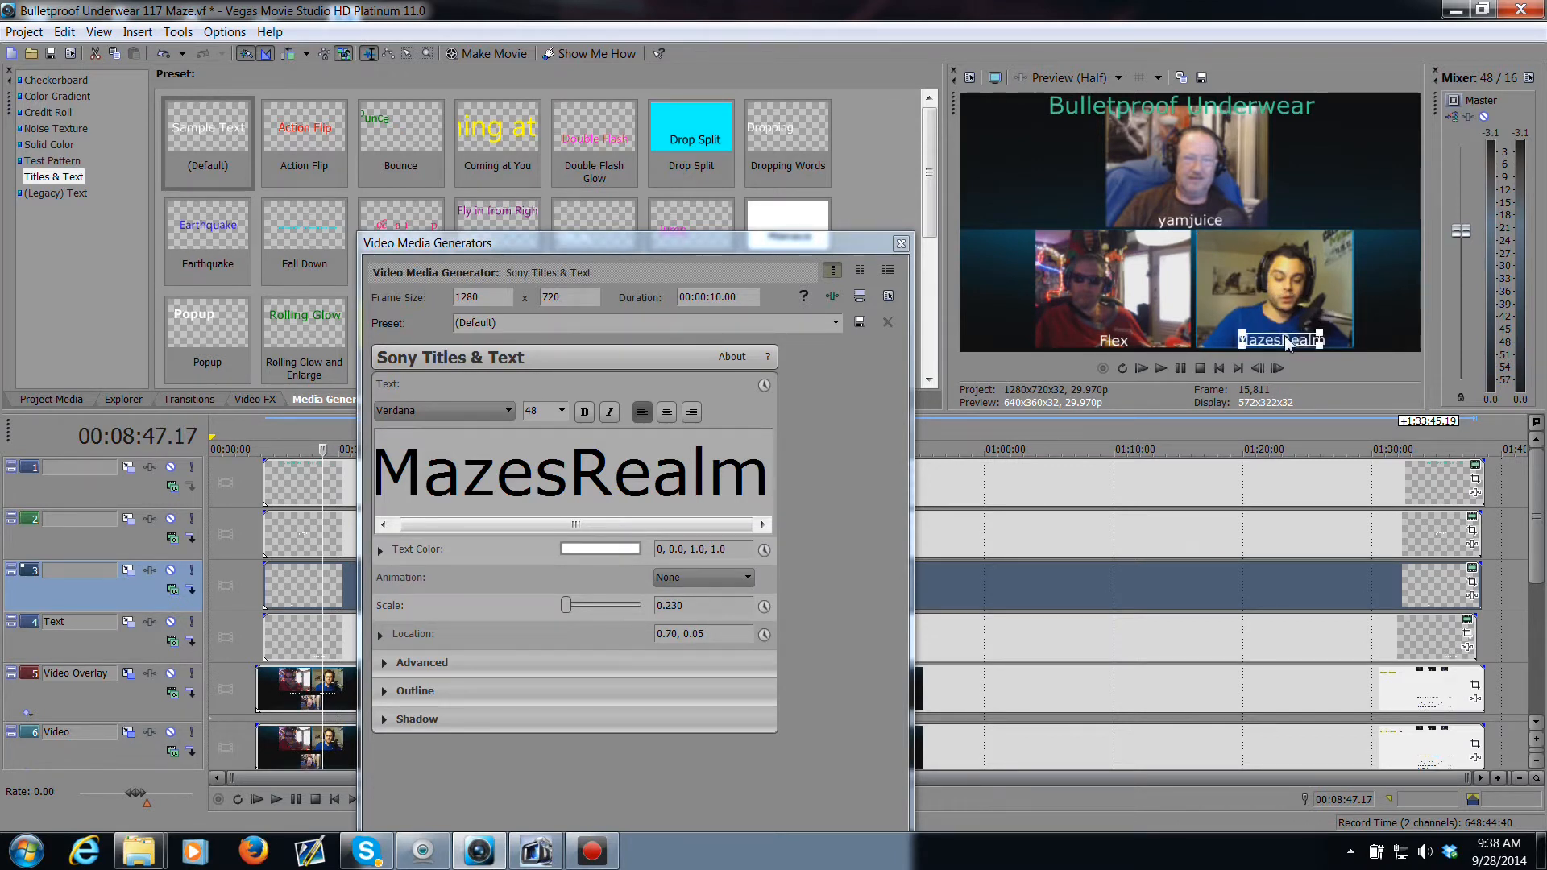
pyautogui.click(901, 243)
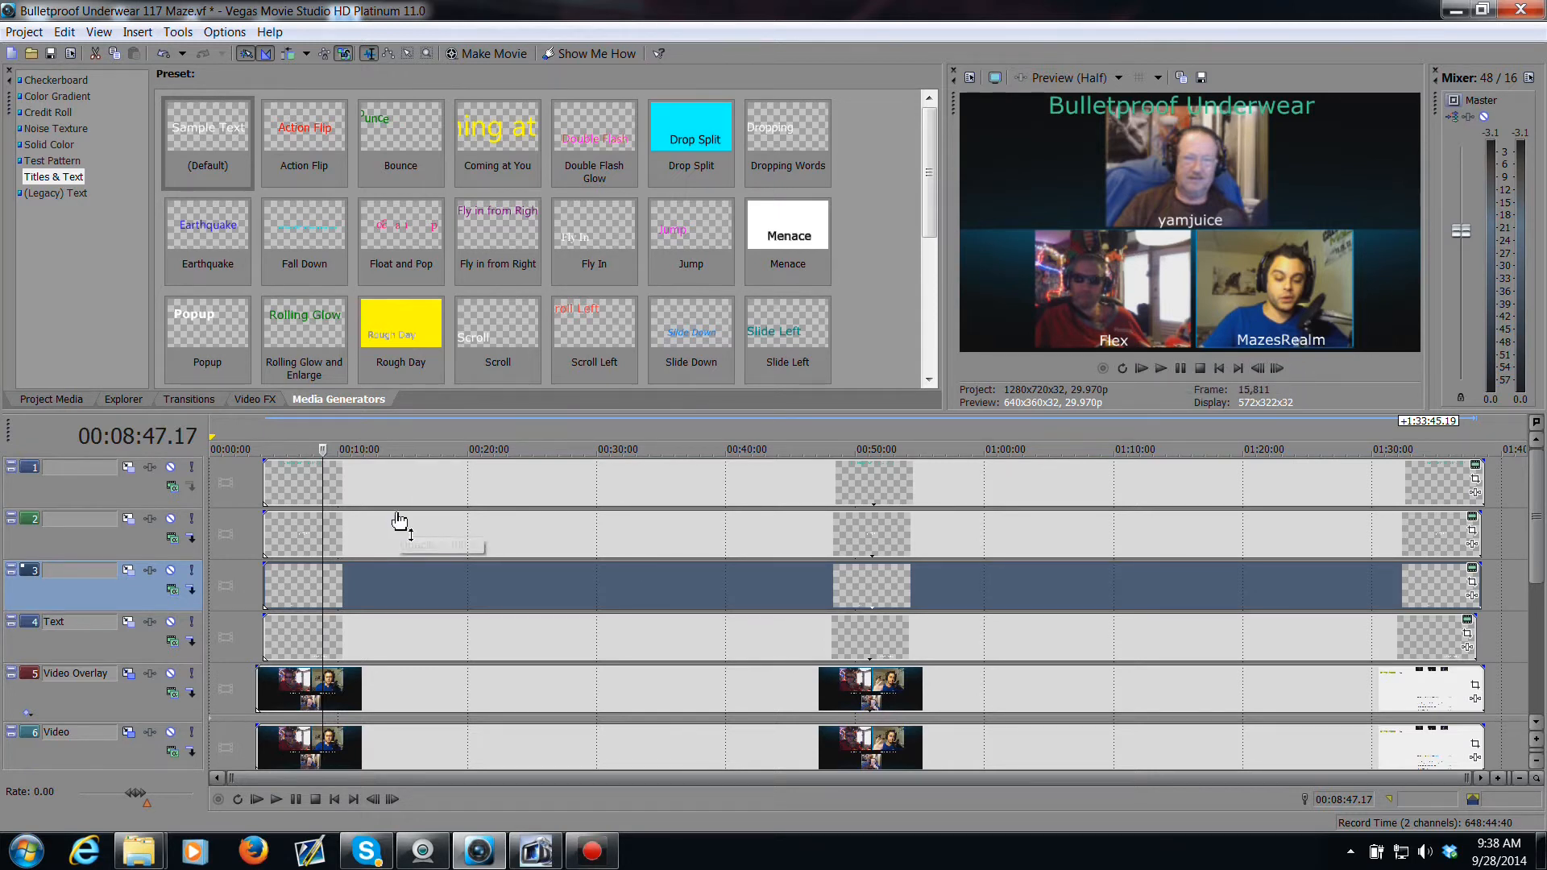
# Step: Lower the opacity of the three name label events to about 42% and preview the result
pyautogui.moveTo(399, 521); pyautogui.dragTo(391, 548)
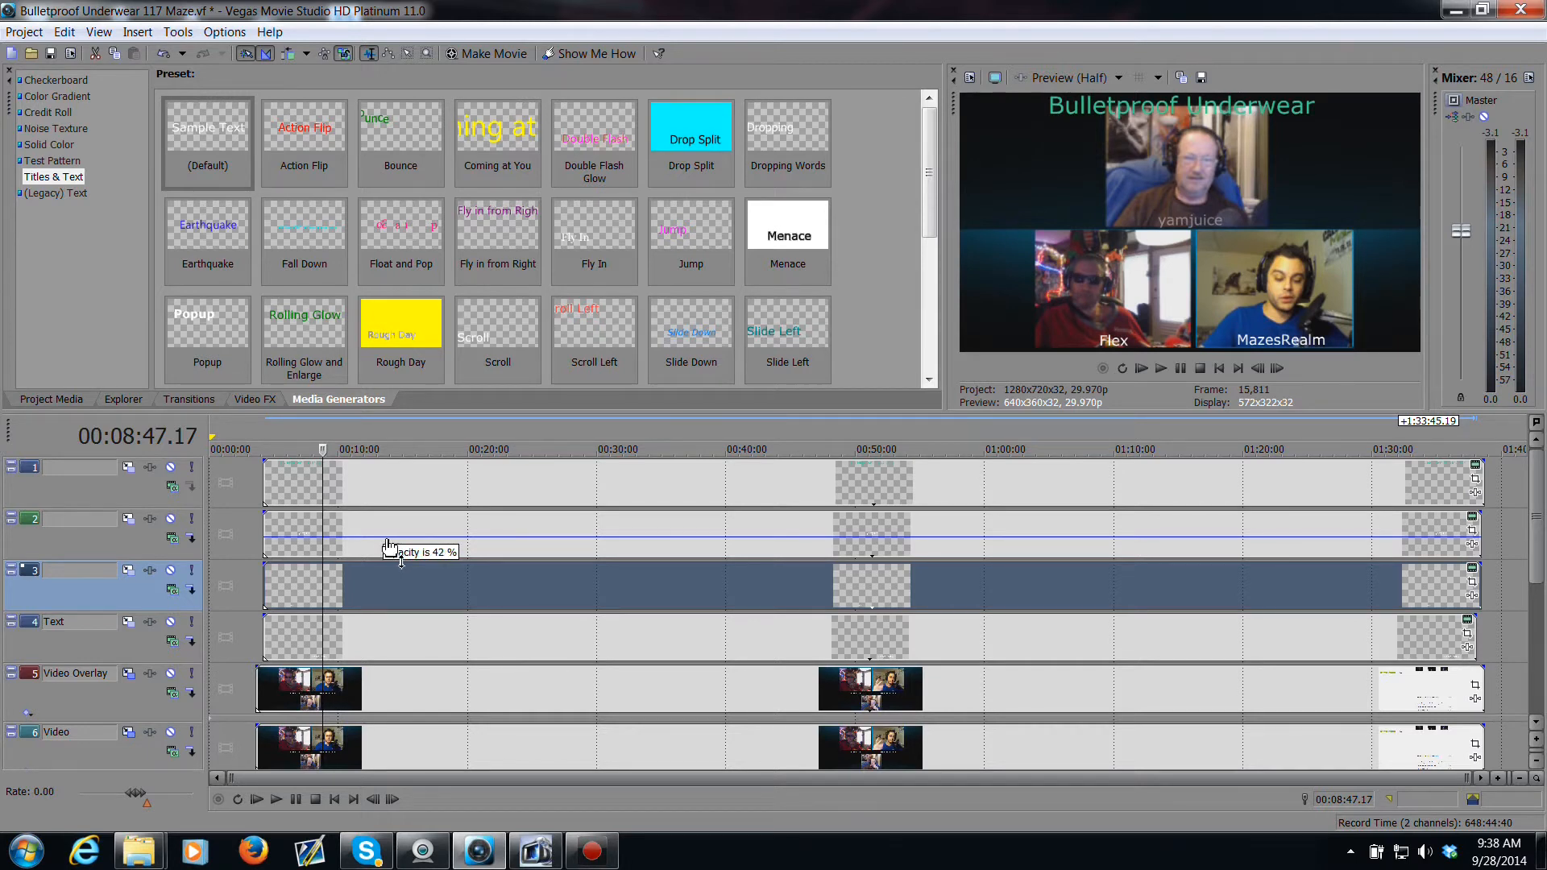
pyautogui.moveTo(388, 545); pyautogui.dragTo(388, 547)
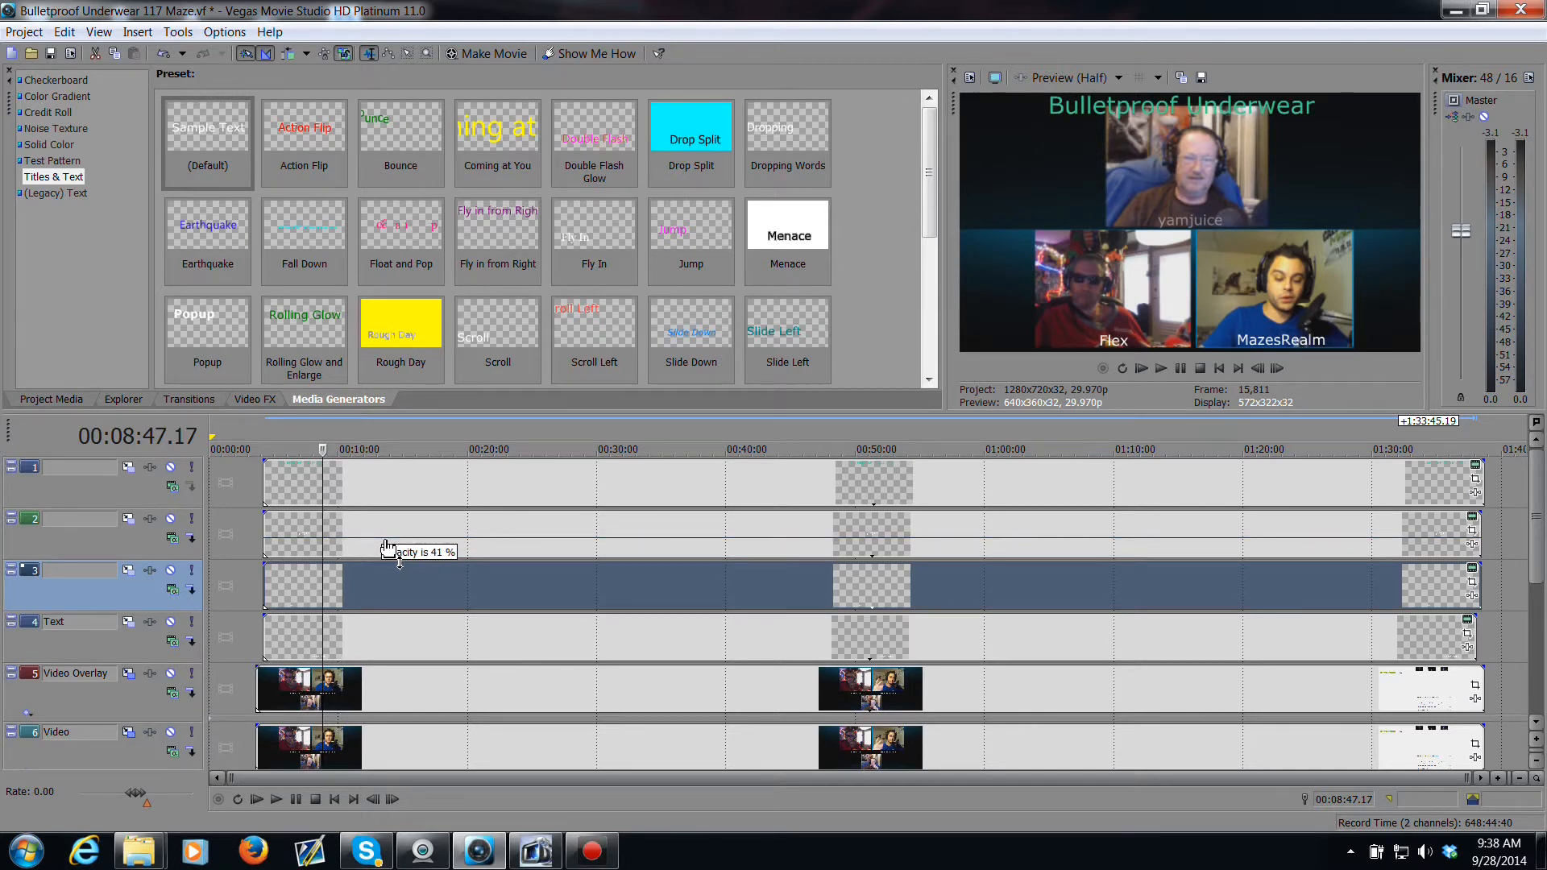
pyautogui.moveTo(388, 548); pyautogui.dragTo(388, 550)
pyautogui.moveTo(451, 569); pyautogui.dragTo(465, 651)
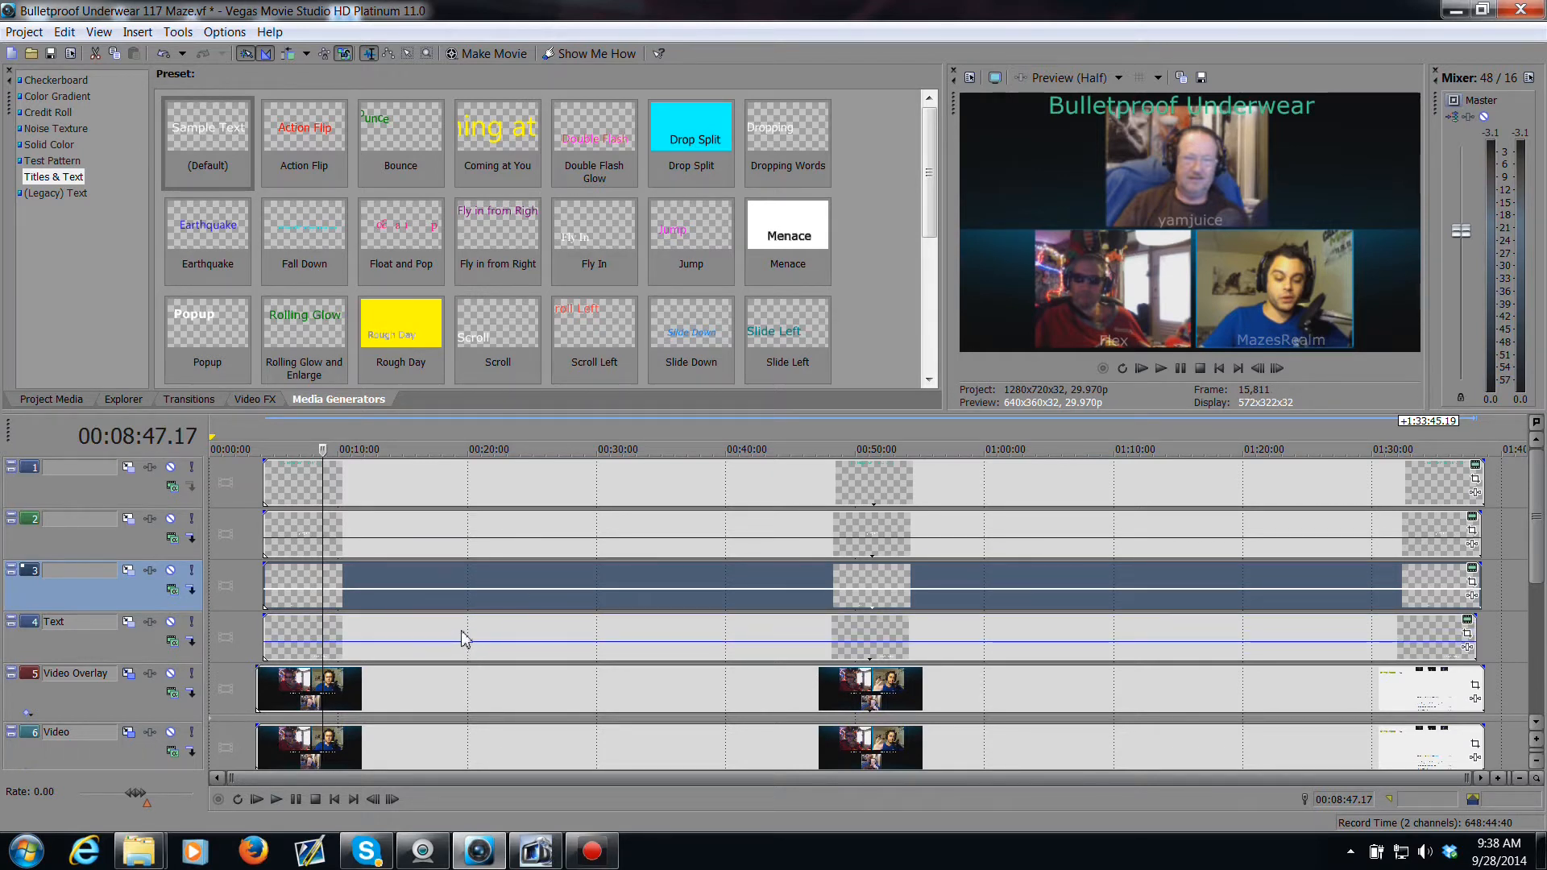
pyautogui.press('space')
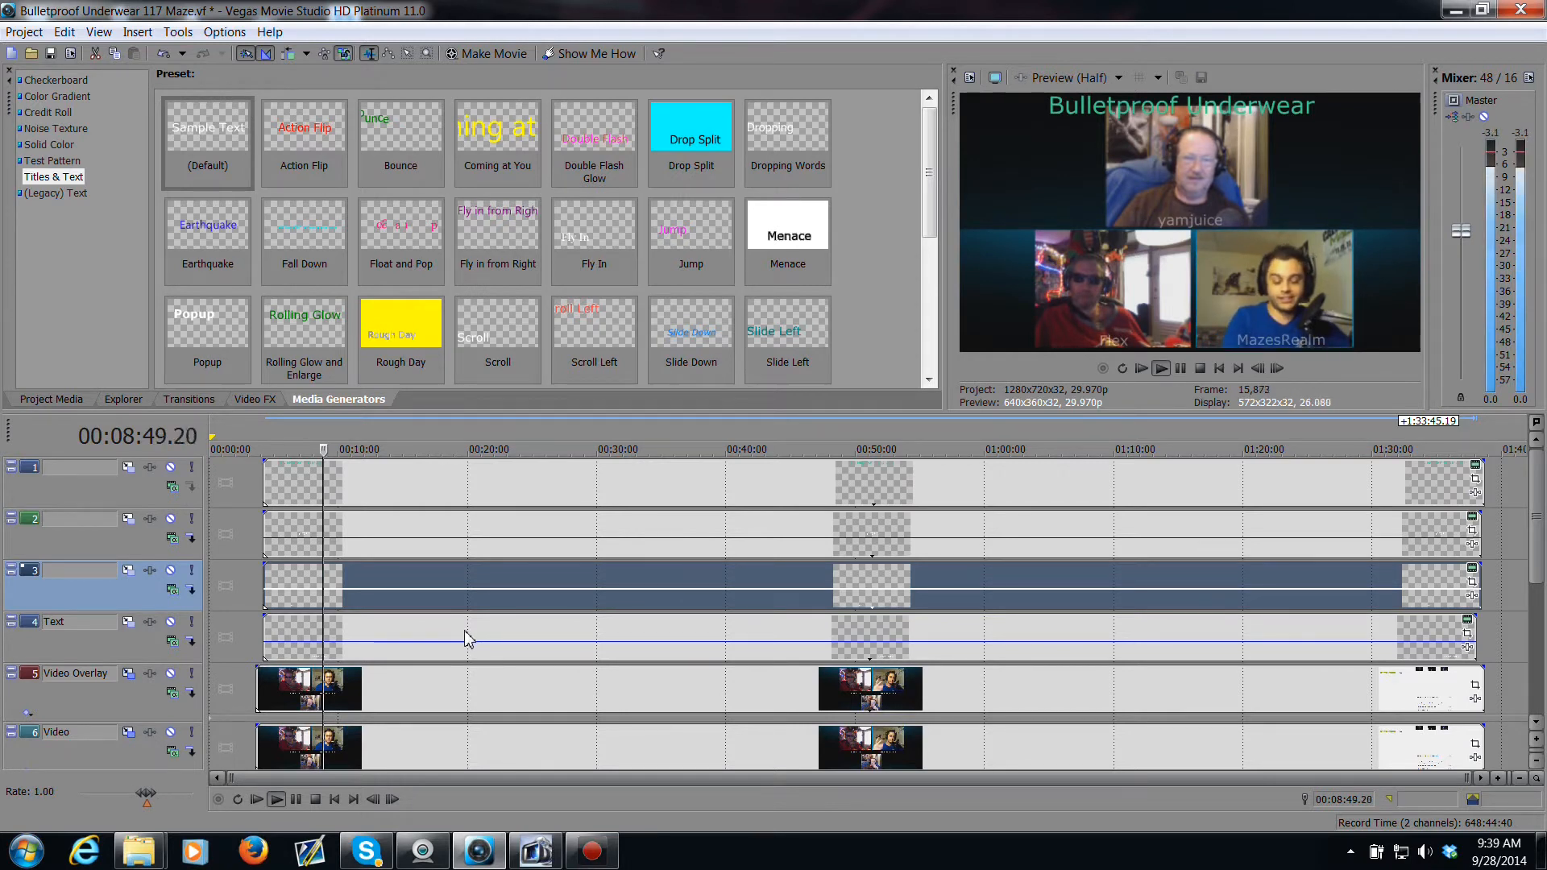
pyautogui.press('space')
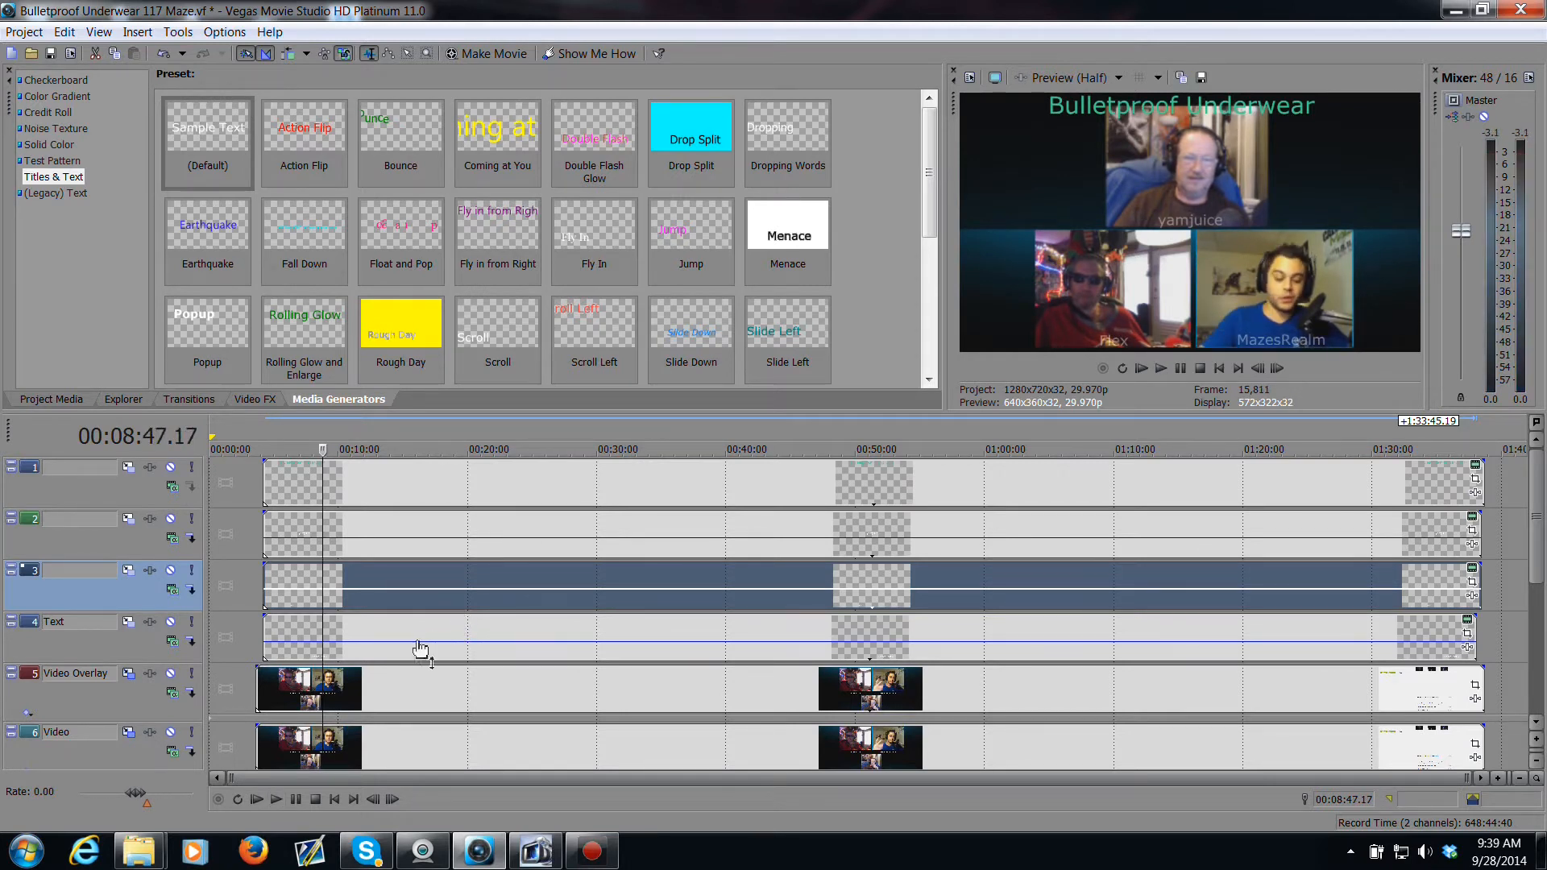
# Step: Align the starts of the three label events with the start of the webcam clips
pyautogui.moveTo(269, 653); pyautogui.dragTo(262, 652)
pyautogui.moveTo(268, 600); pyautogui.dragTo(259, 551)
pyautogui.moveTo(263, 497); pyautogui.dragTo(260, 497)
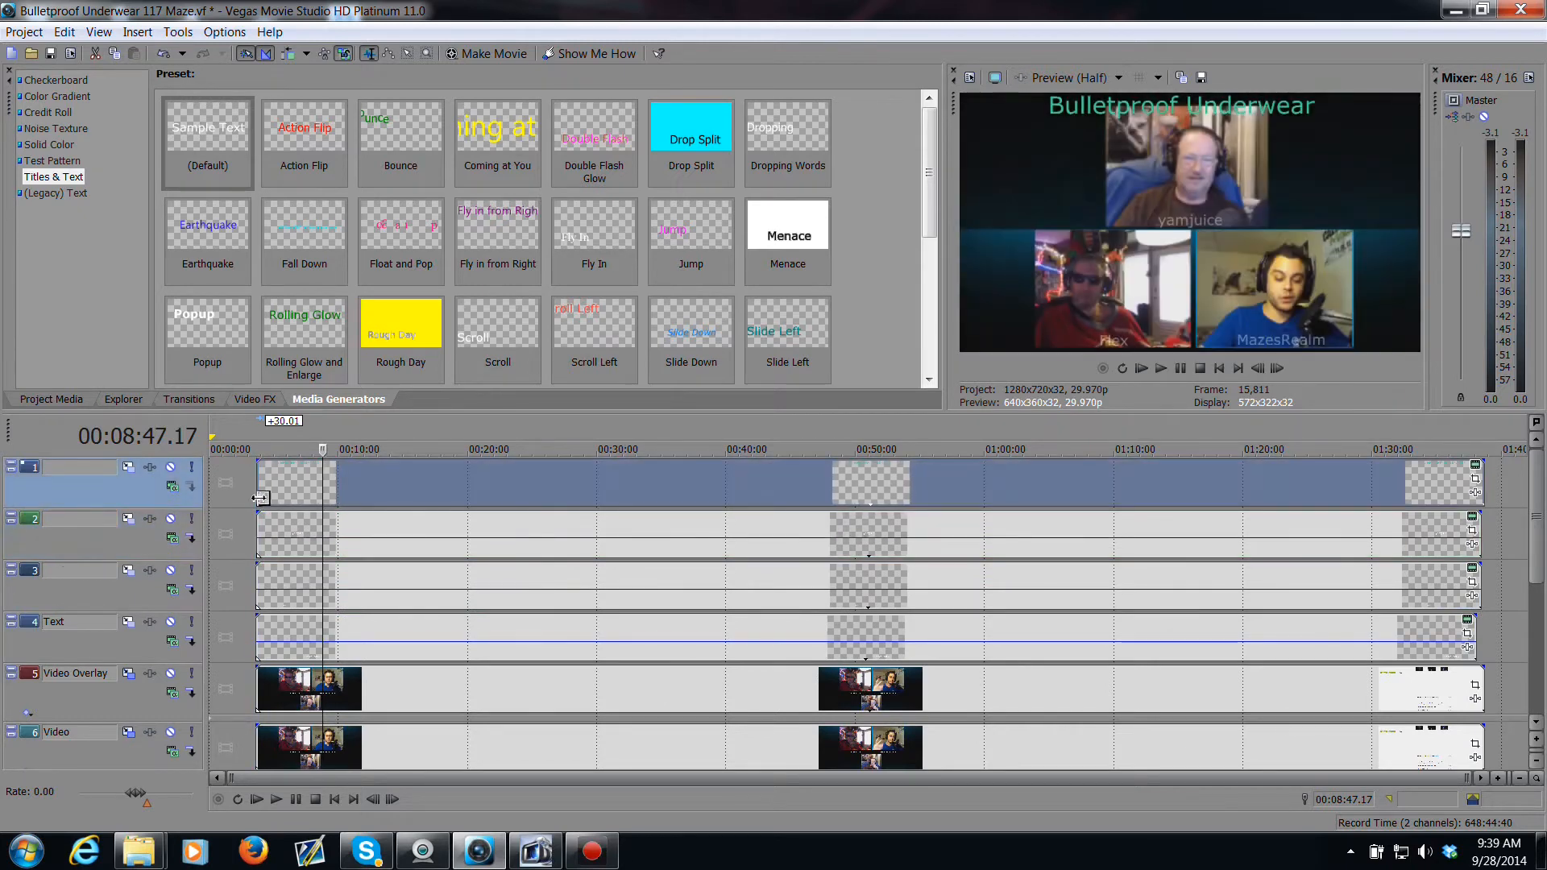
# Step: Play back the project from the start of the webcam clips to preview the labels
pyautogui.click(259, 532)
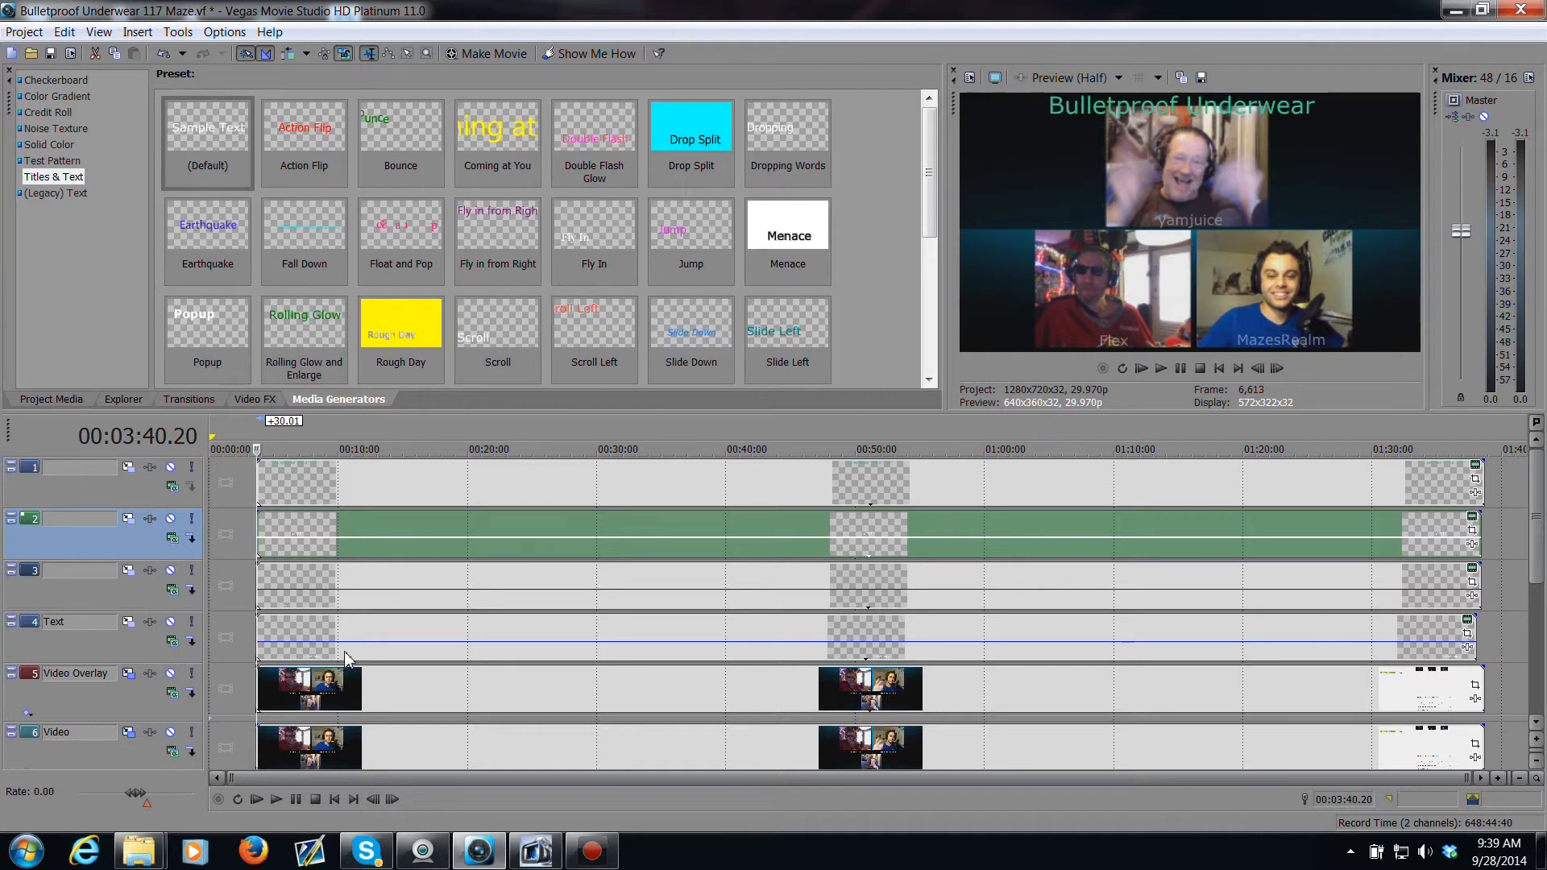
pyautogui.press('space')
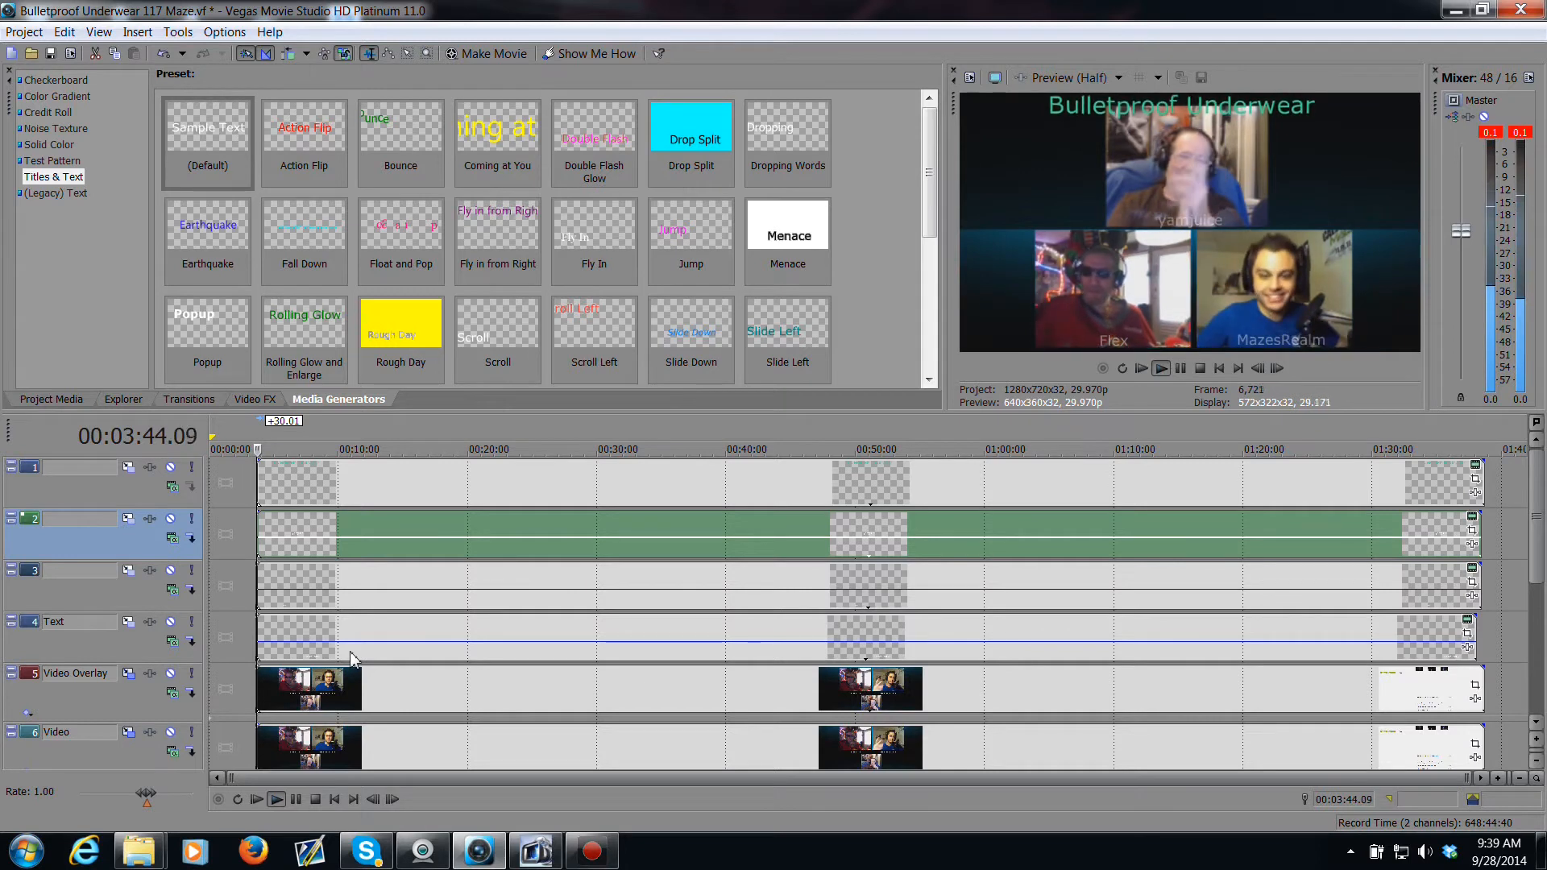
pyautogui.click(352, 656)
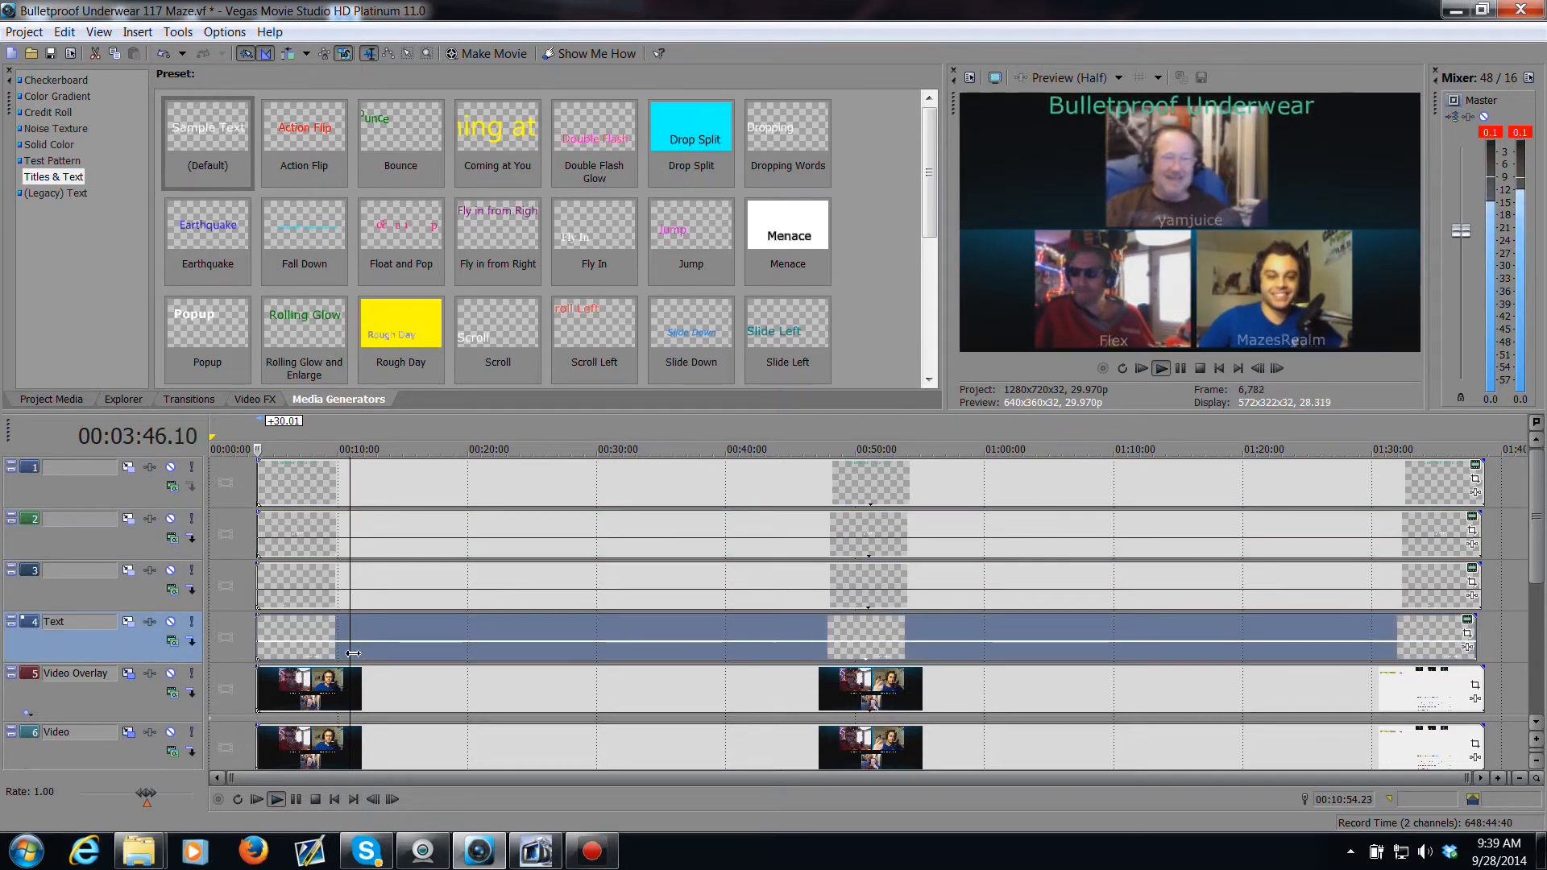
pyautogui.press('space')
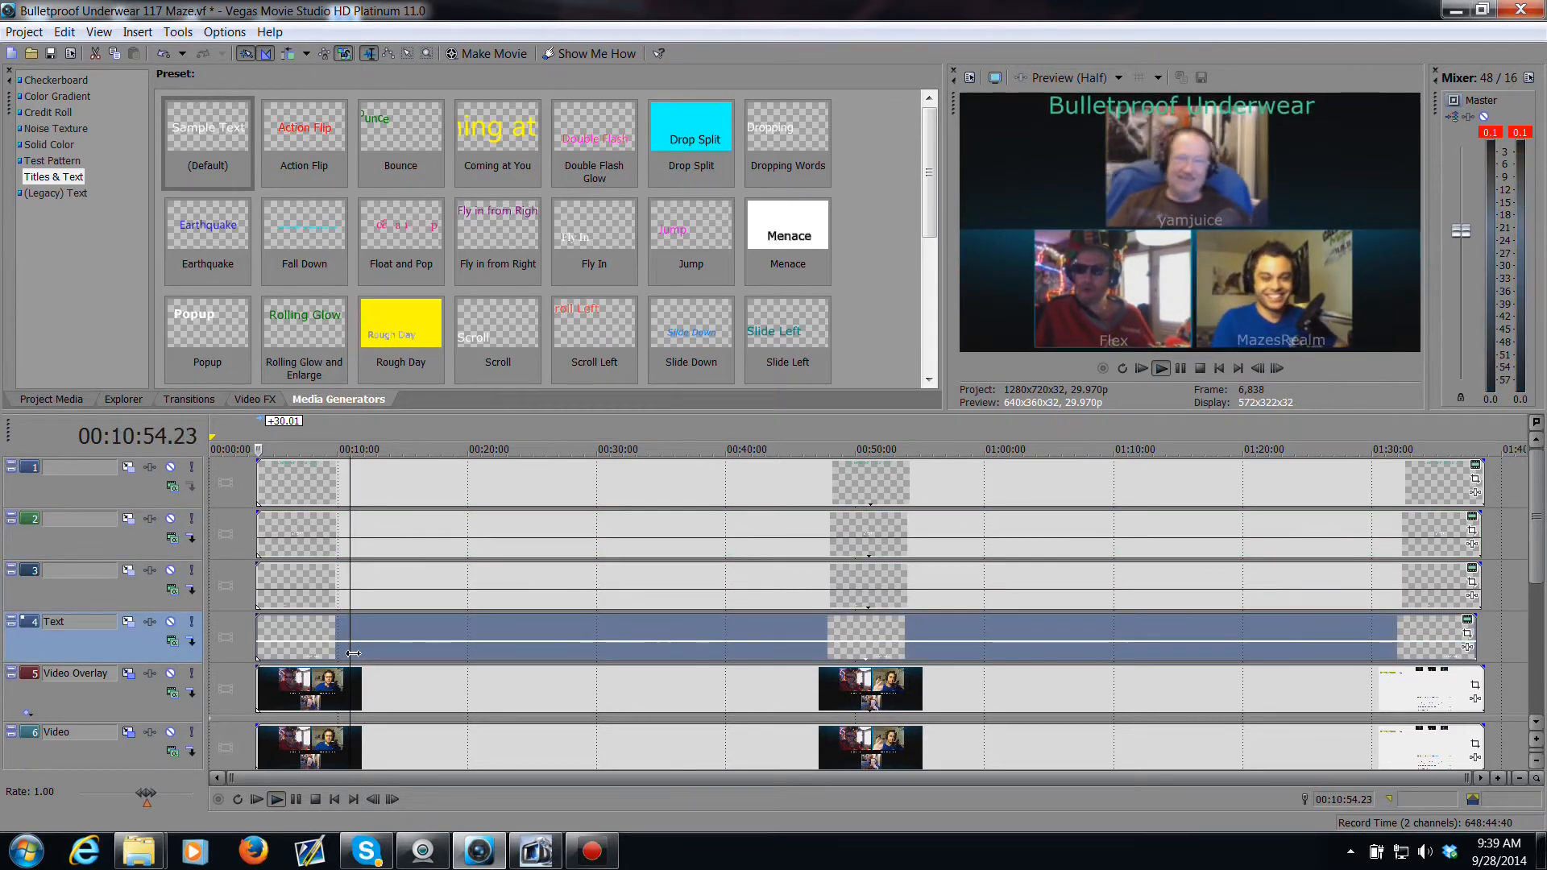
pyautogui.click(258, 692)
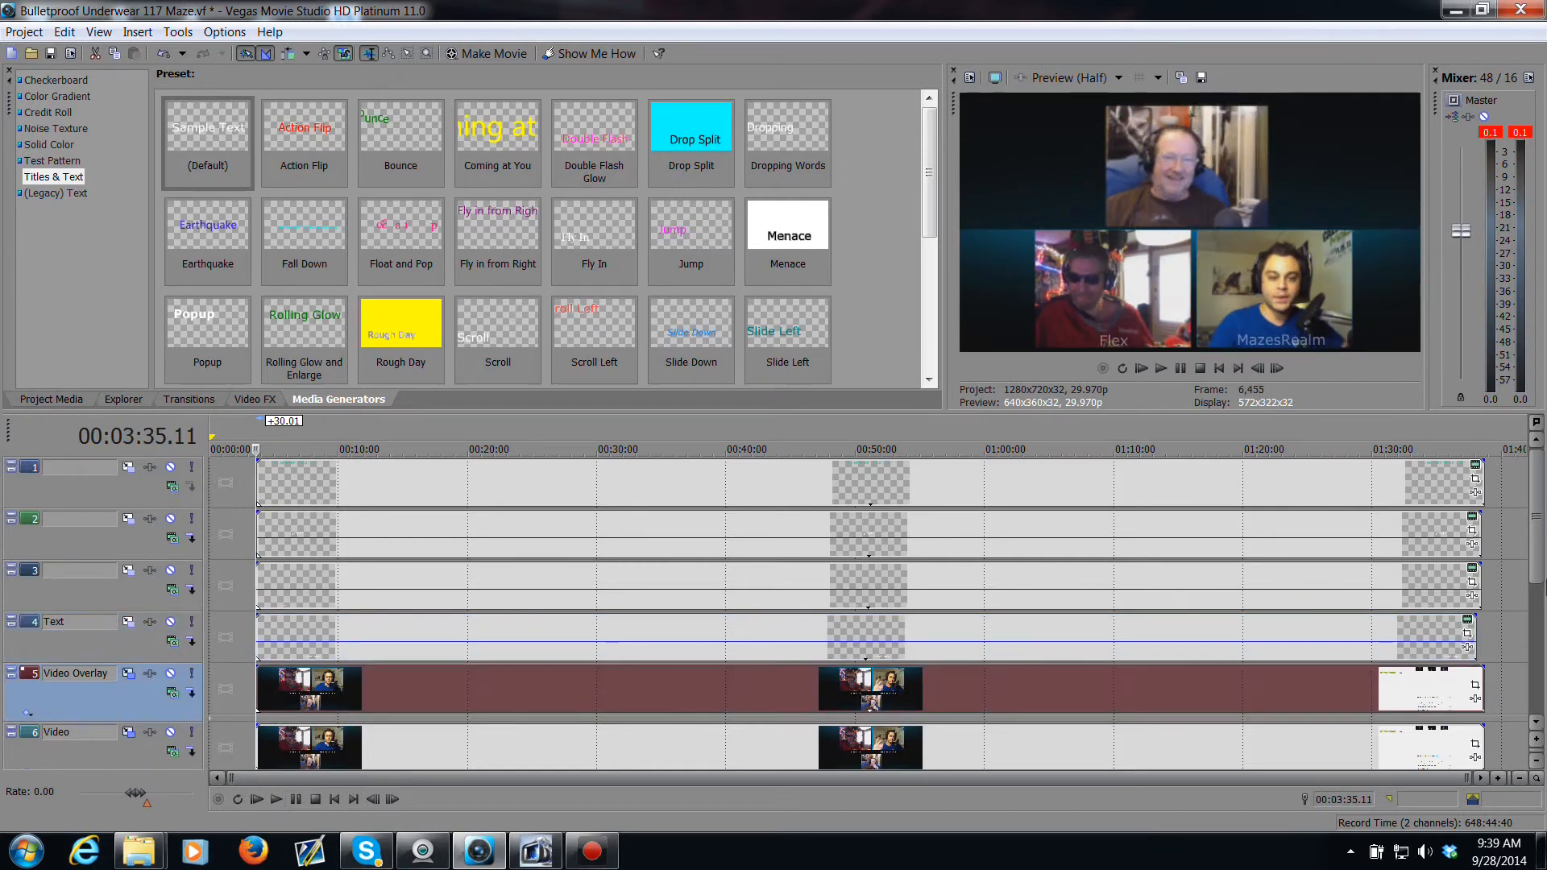
# Step: Trim the start of the voice audio event so it begins with the webcam video clips
pyautogui.scroll(-4, 1173, 640)
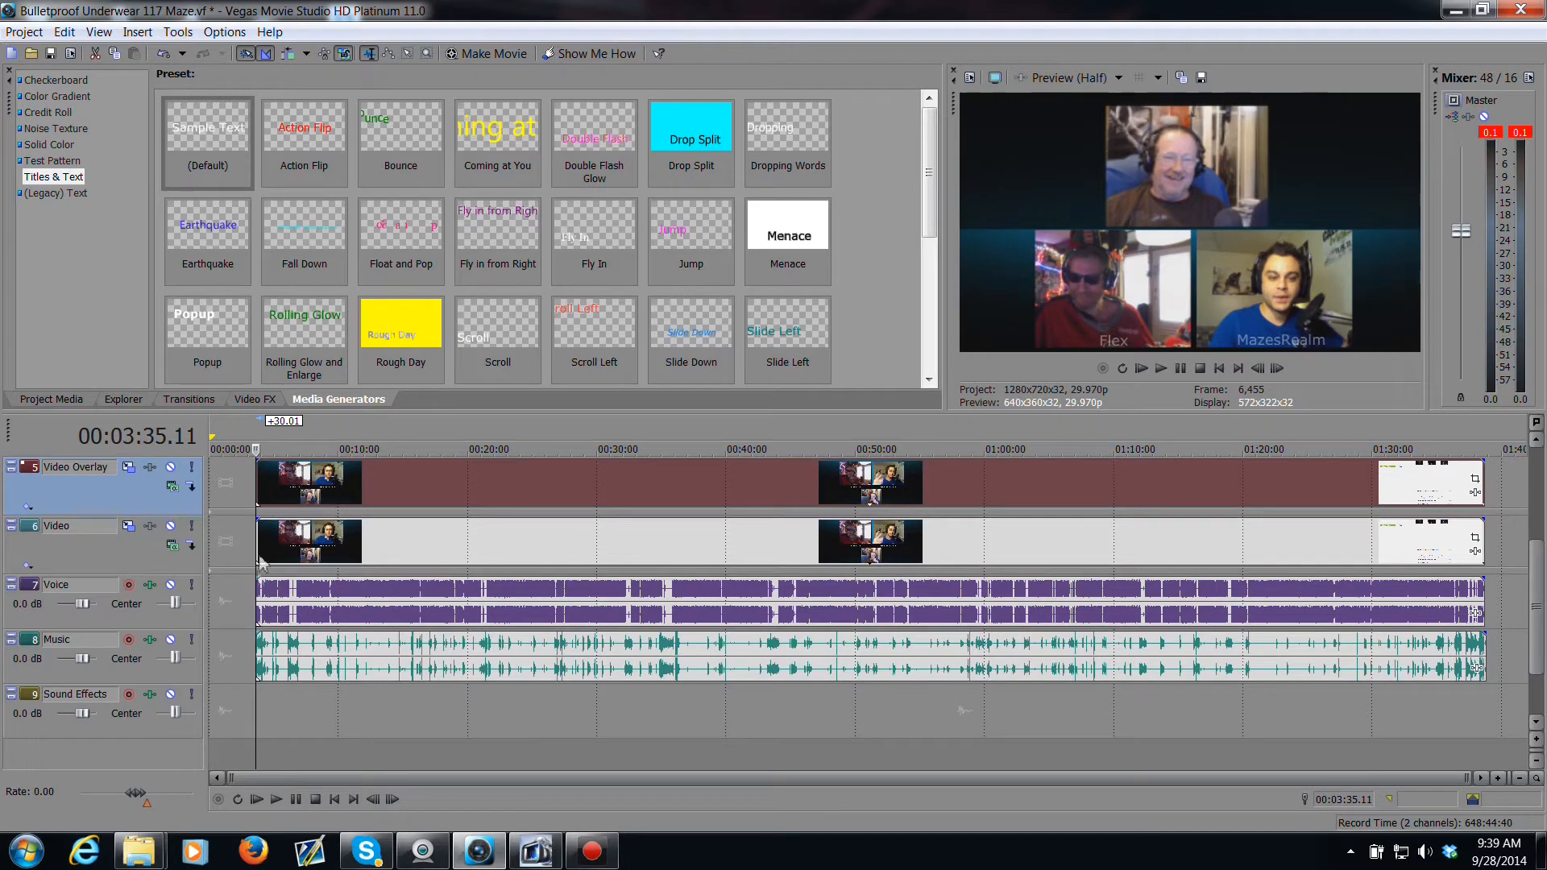
pyautogui.moveTo(263, 592); pyautogui.dragTo(245, 592)
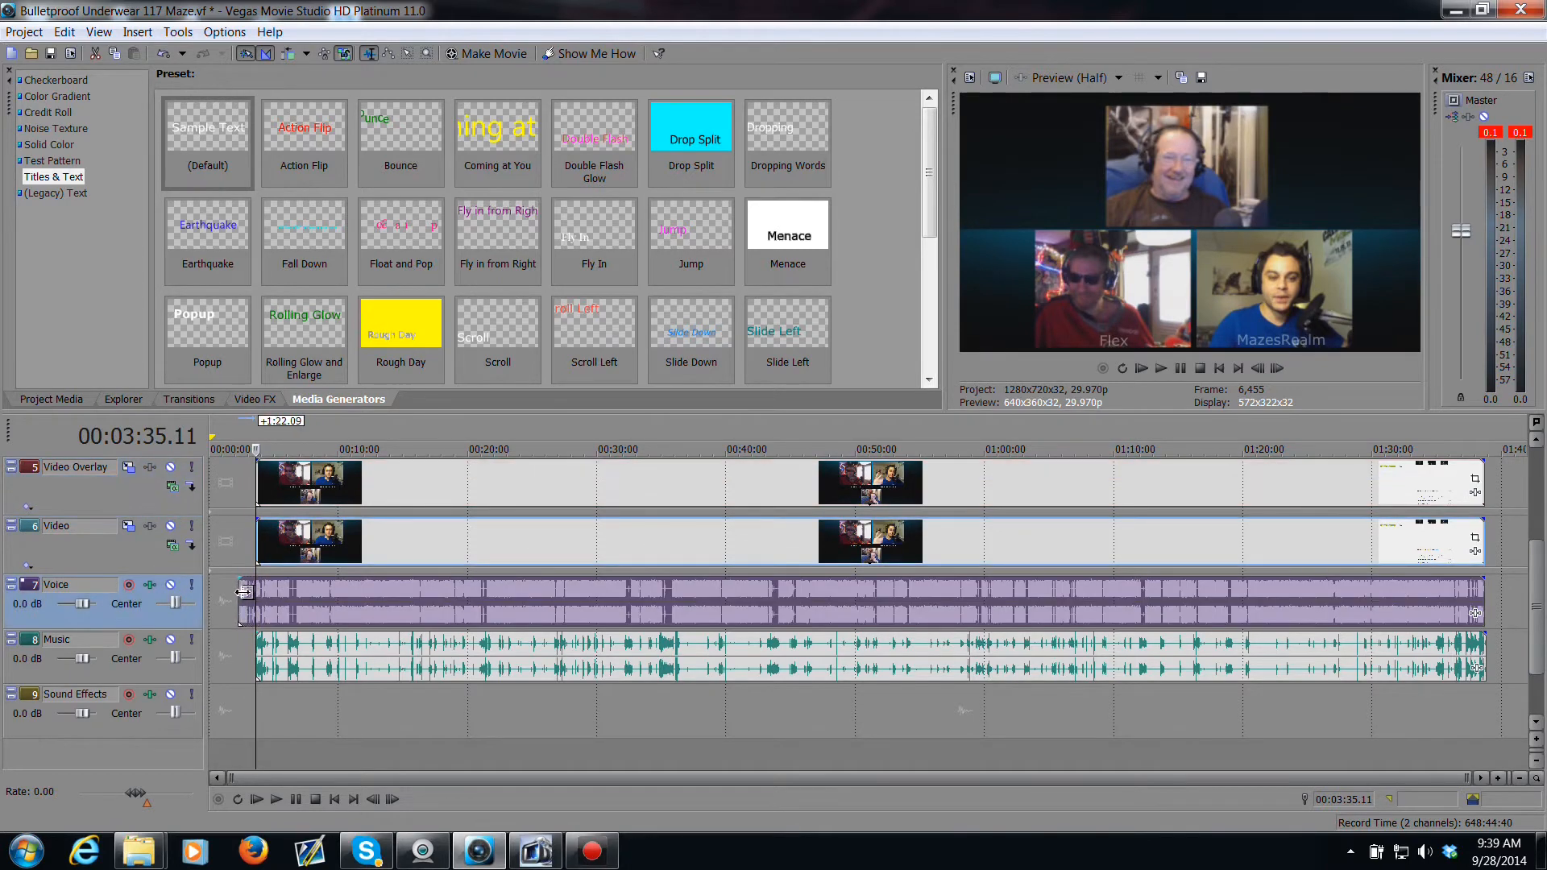
pyautogui.scroll(6, 250, 615)
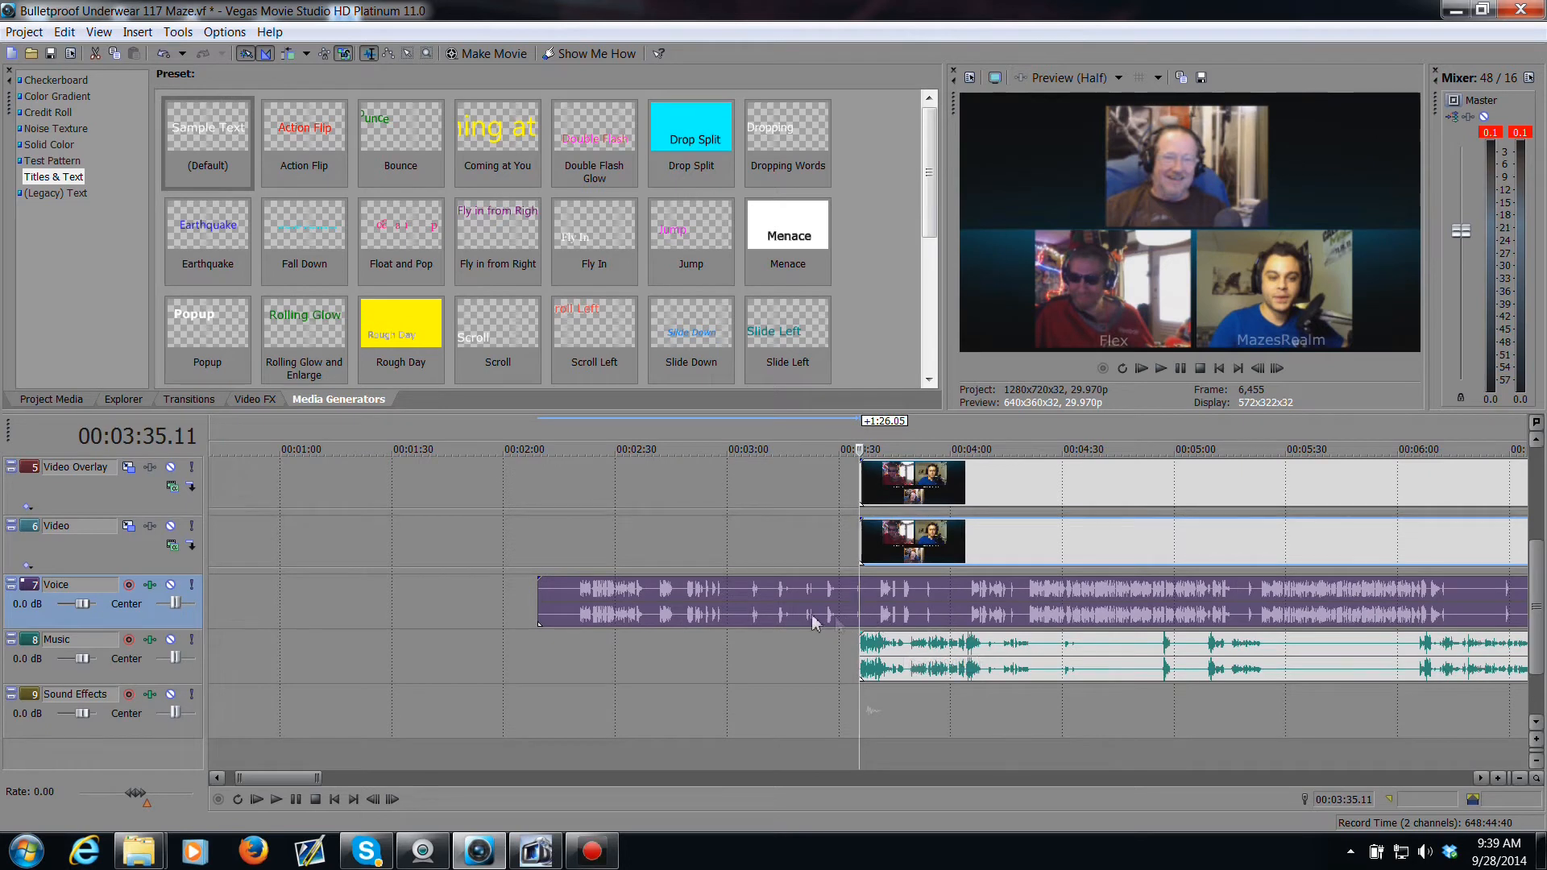
pyautogui.press('space')
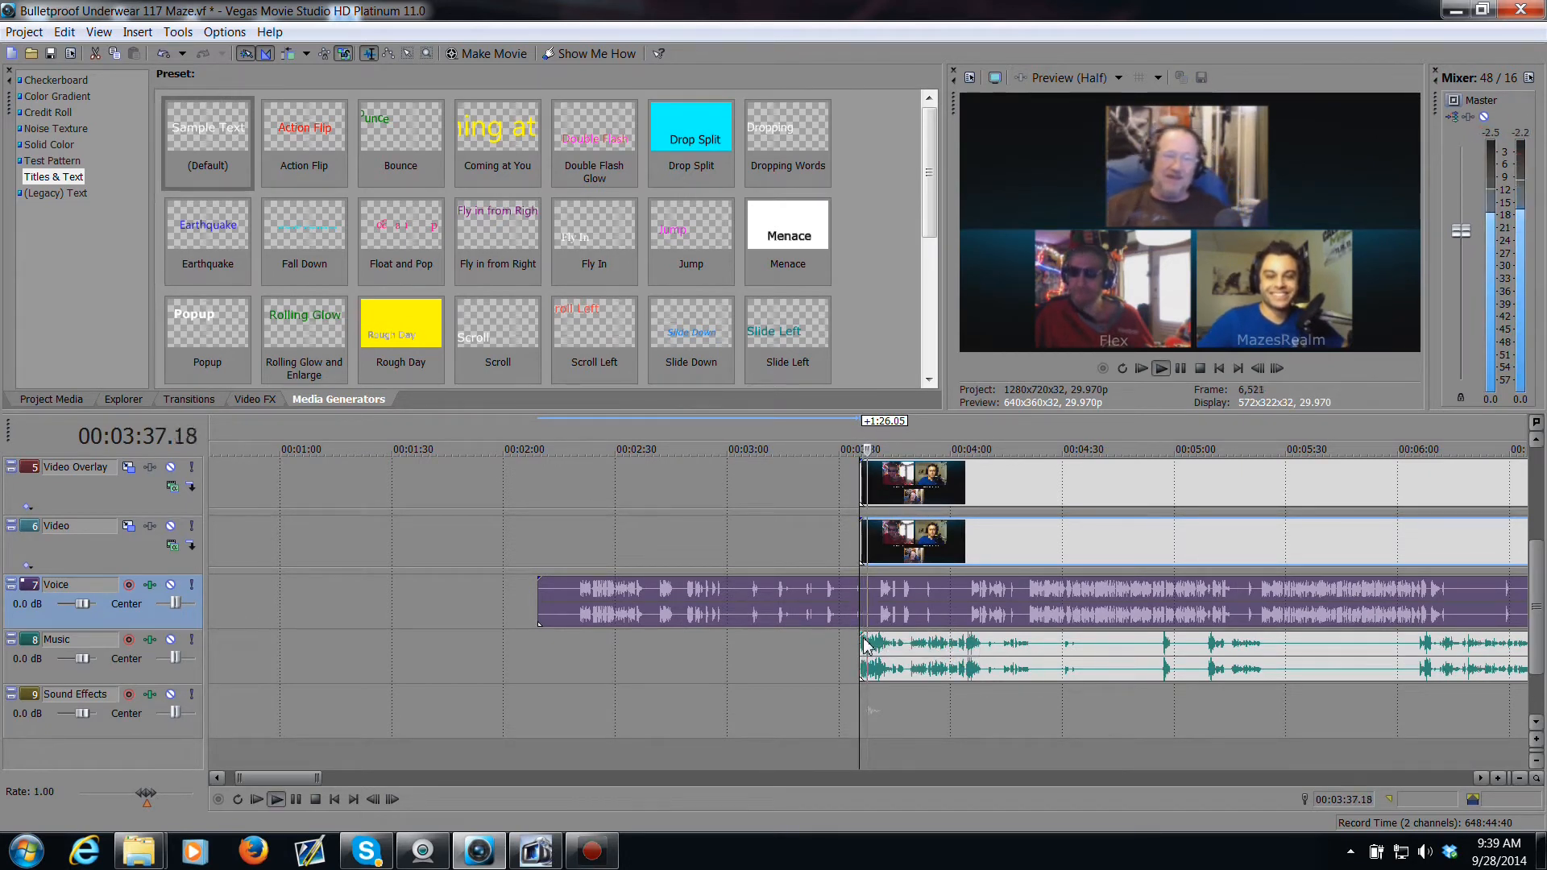
pyautogui.press('space')
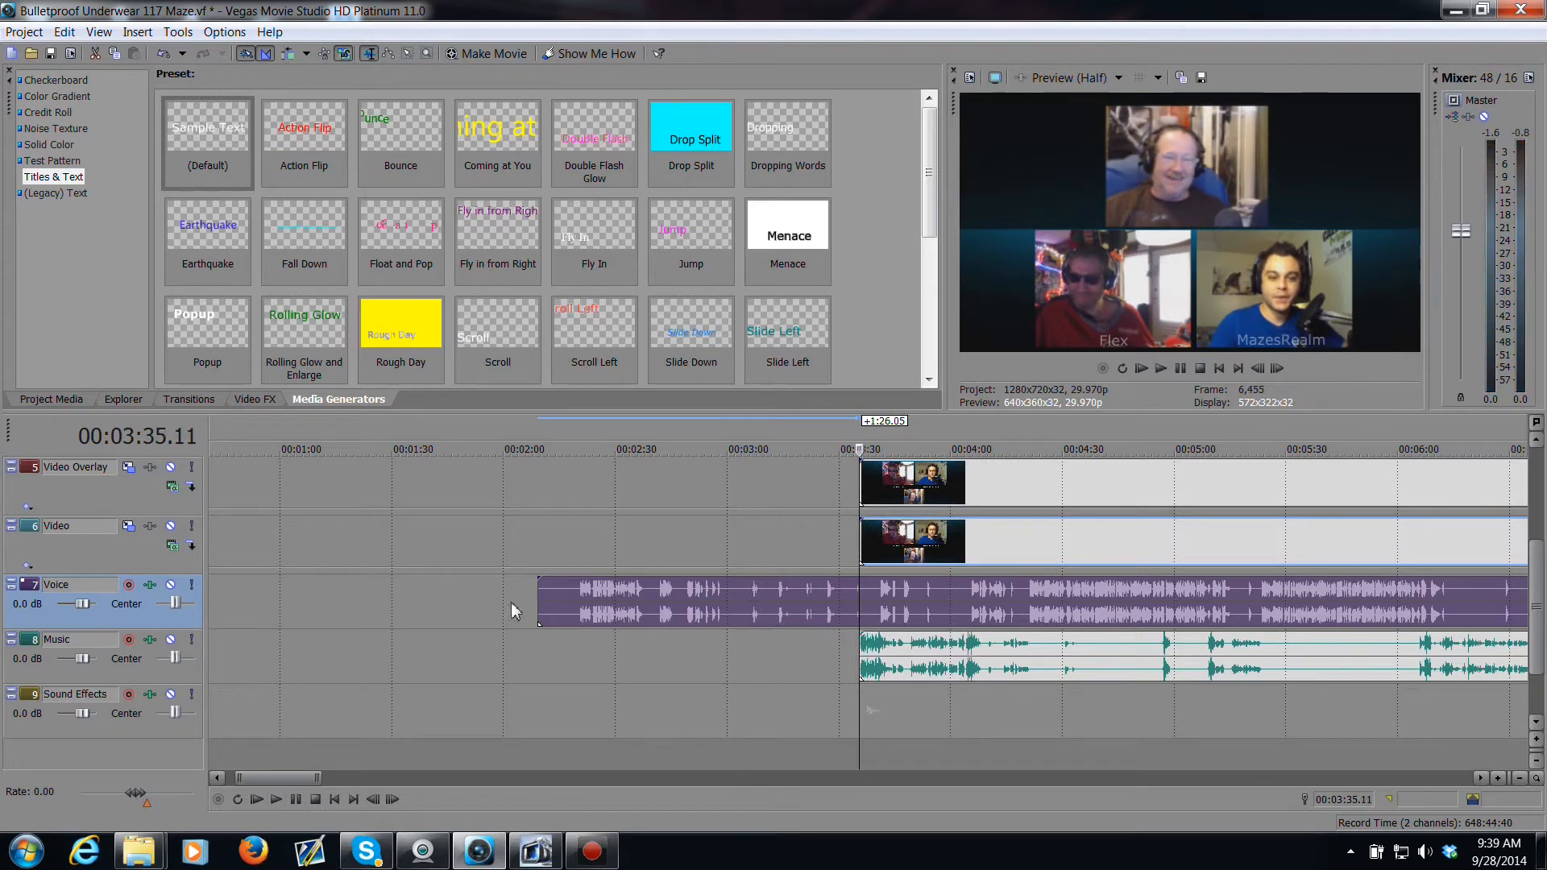
pyautogui.moveTo(540, 605); pyautogui.dragTo(862, 605)
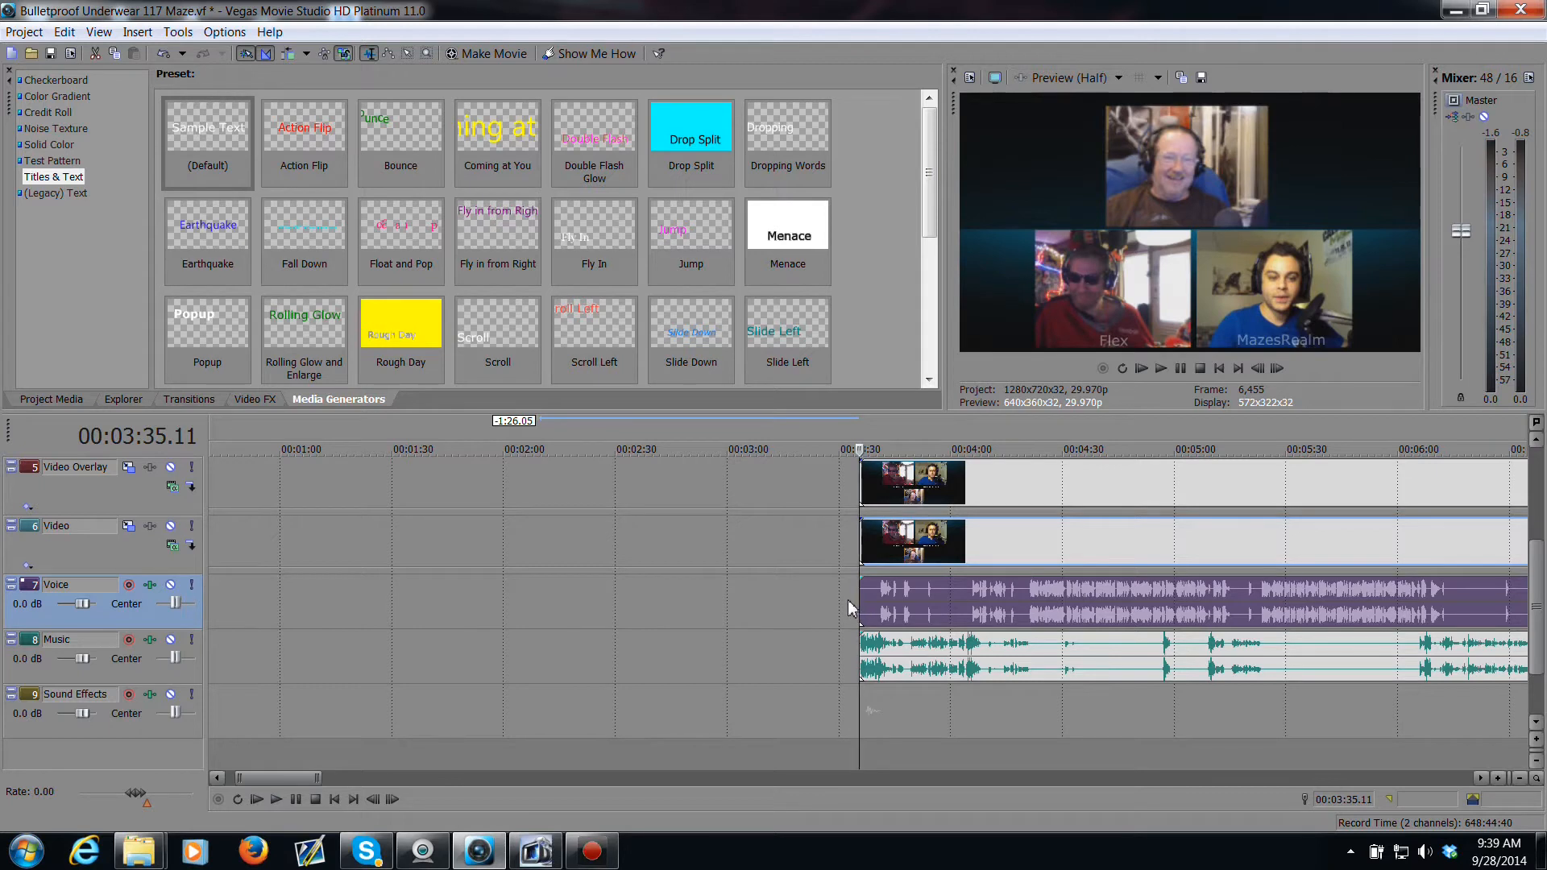
# Step: Play back the trimmed start to check the voice and video sync
pyautogui.press('space')
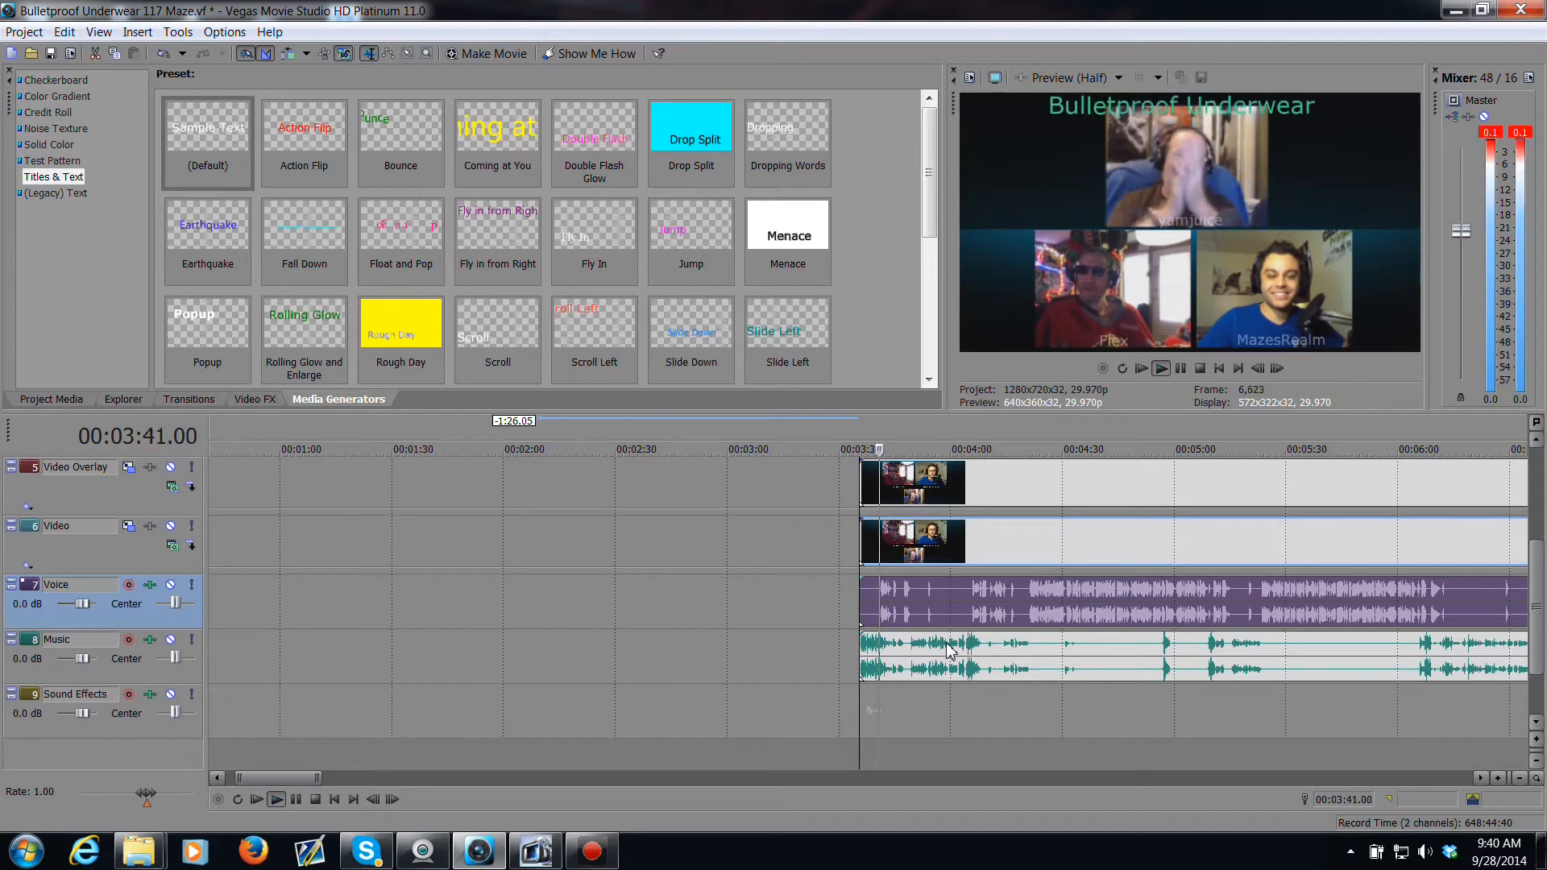
pyautogui.press('Return')
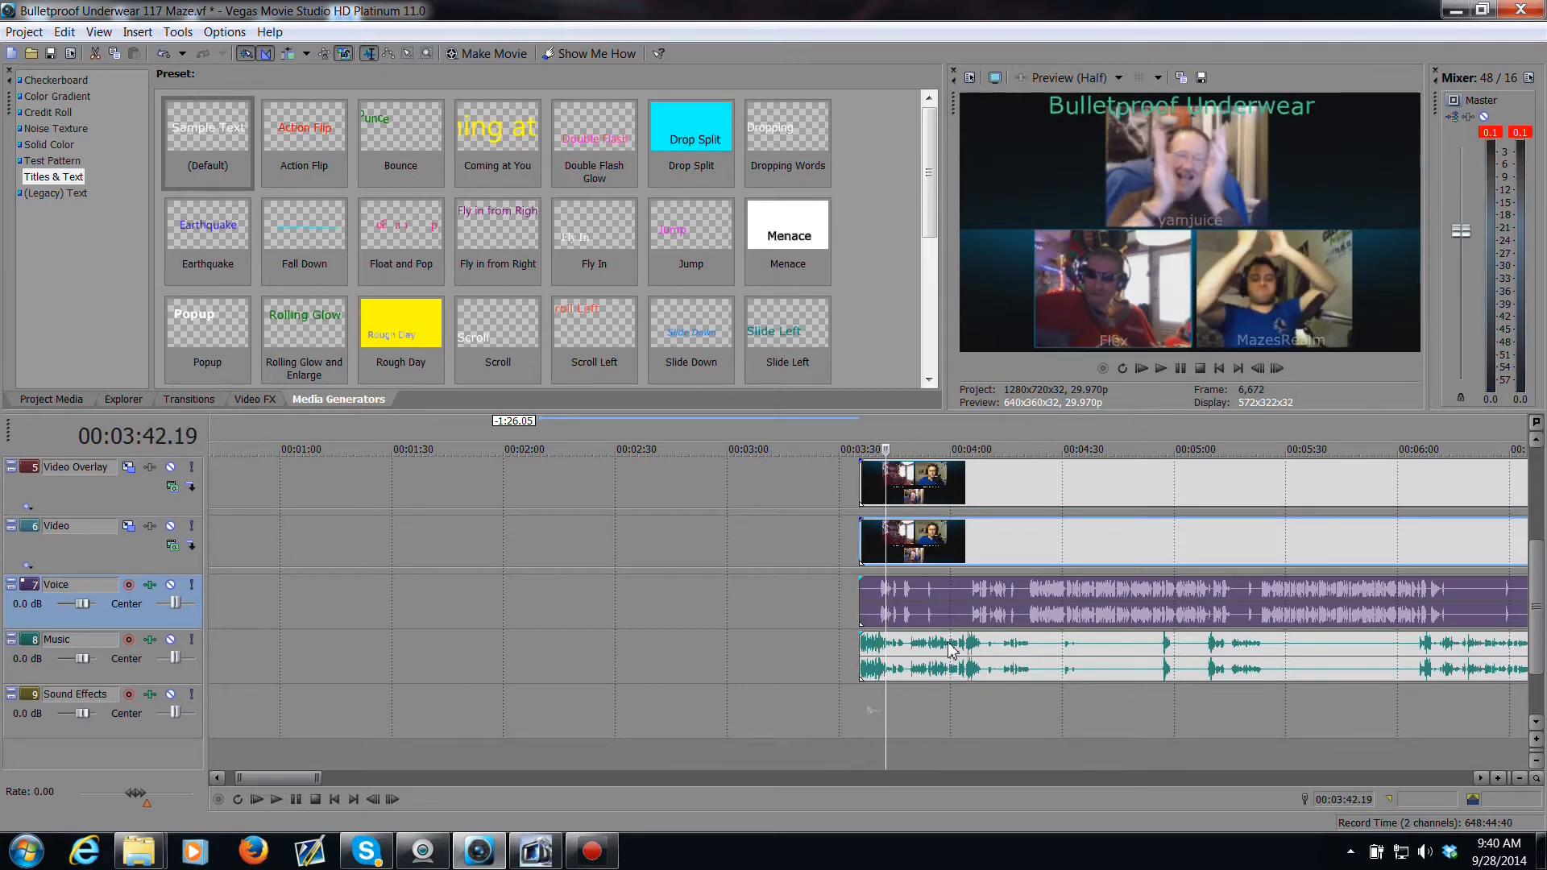
pyautogui.scroll(5, 927, 643)
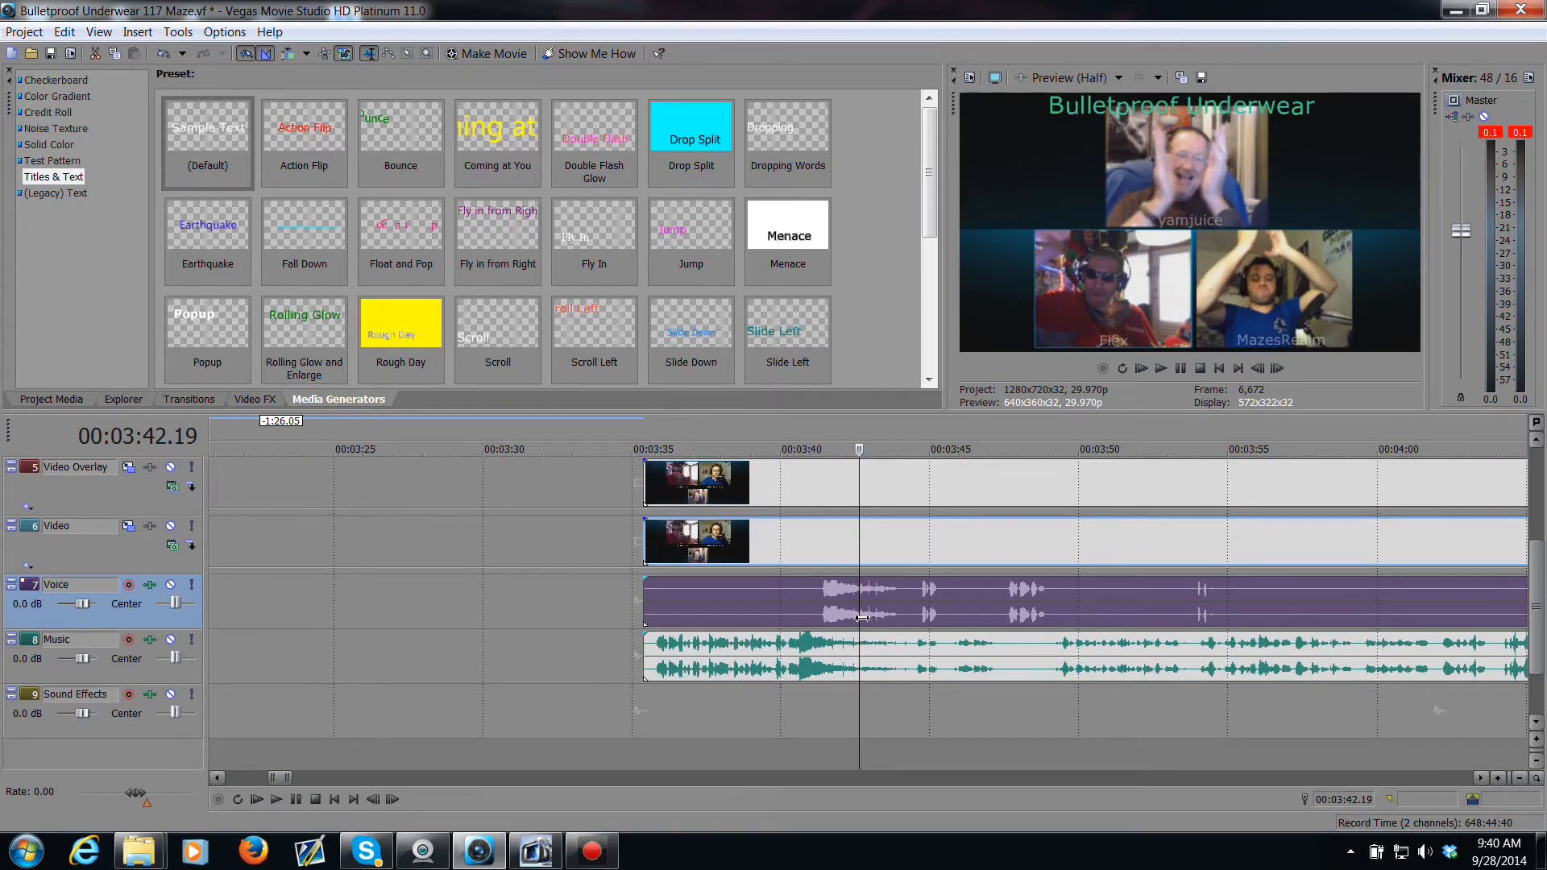
# Step: Split the voice, music, video and video overlay events at the cursor at 00:03:42.19
pyautogui.press('s')
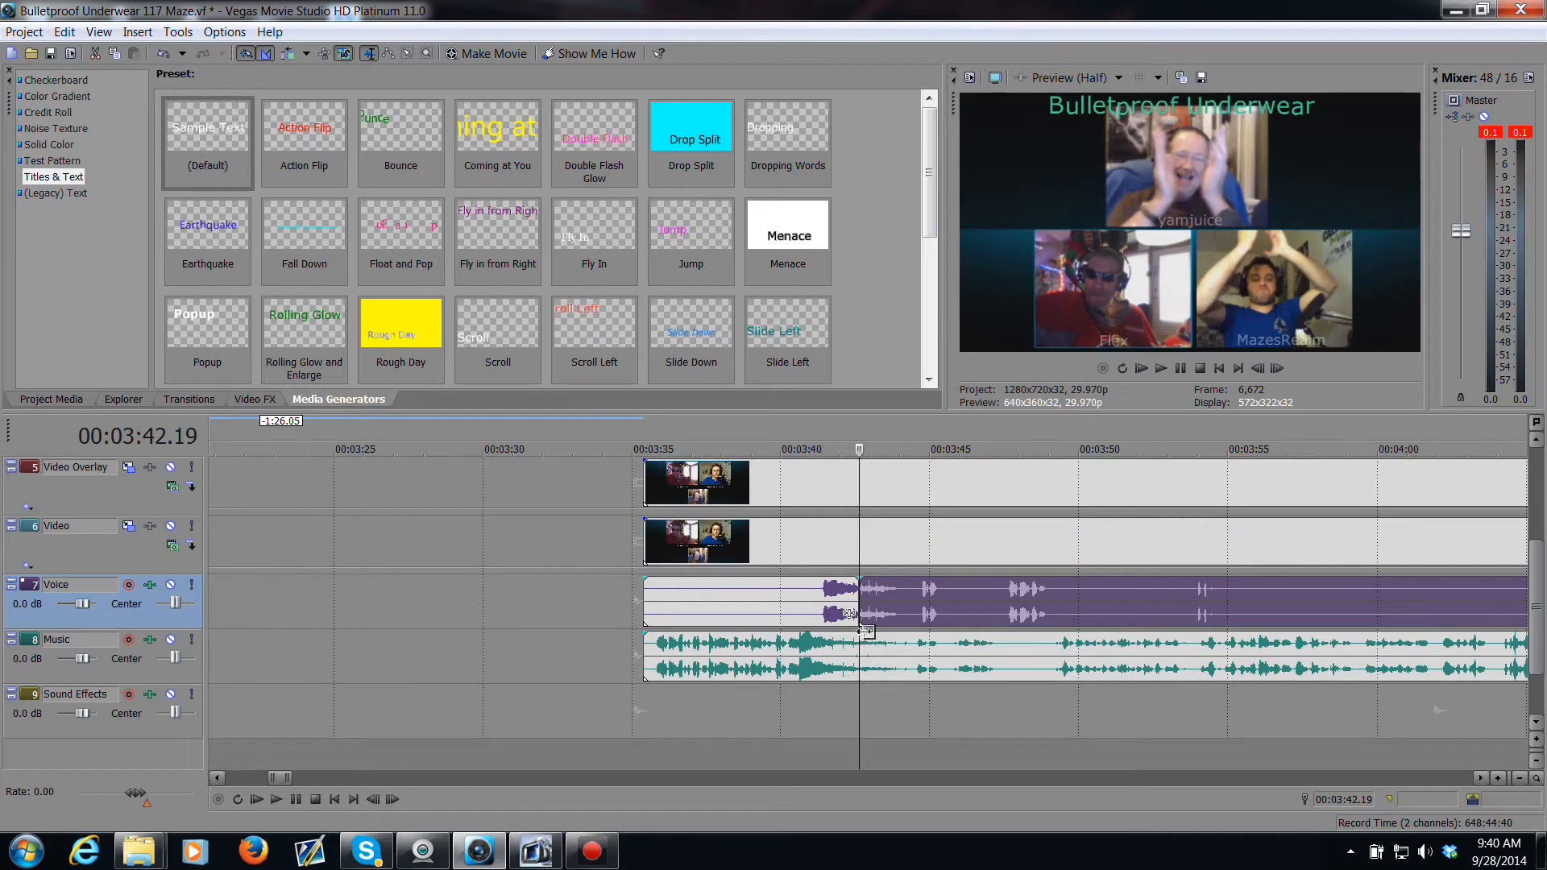
pyautogui.click(862, 657)
pyautogui.press('s')
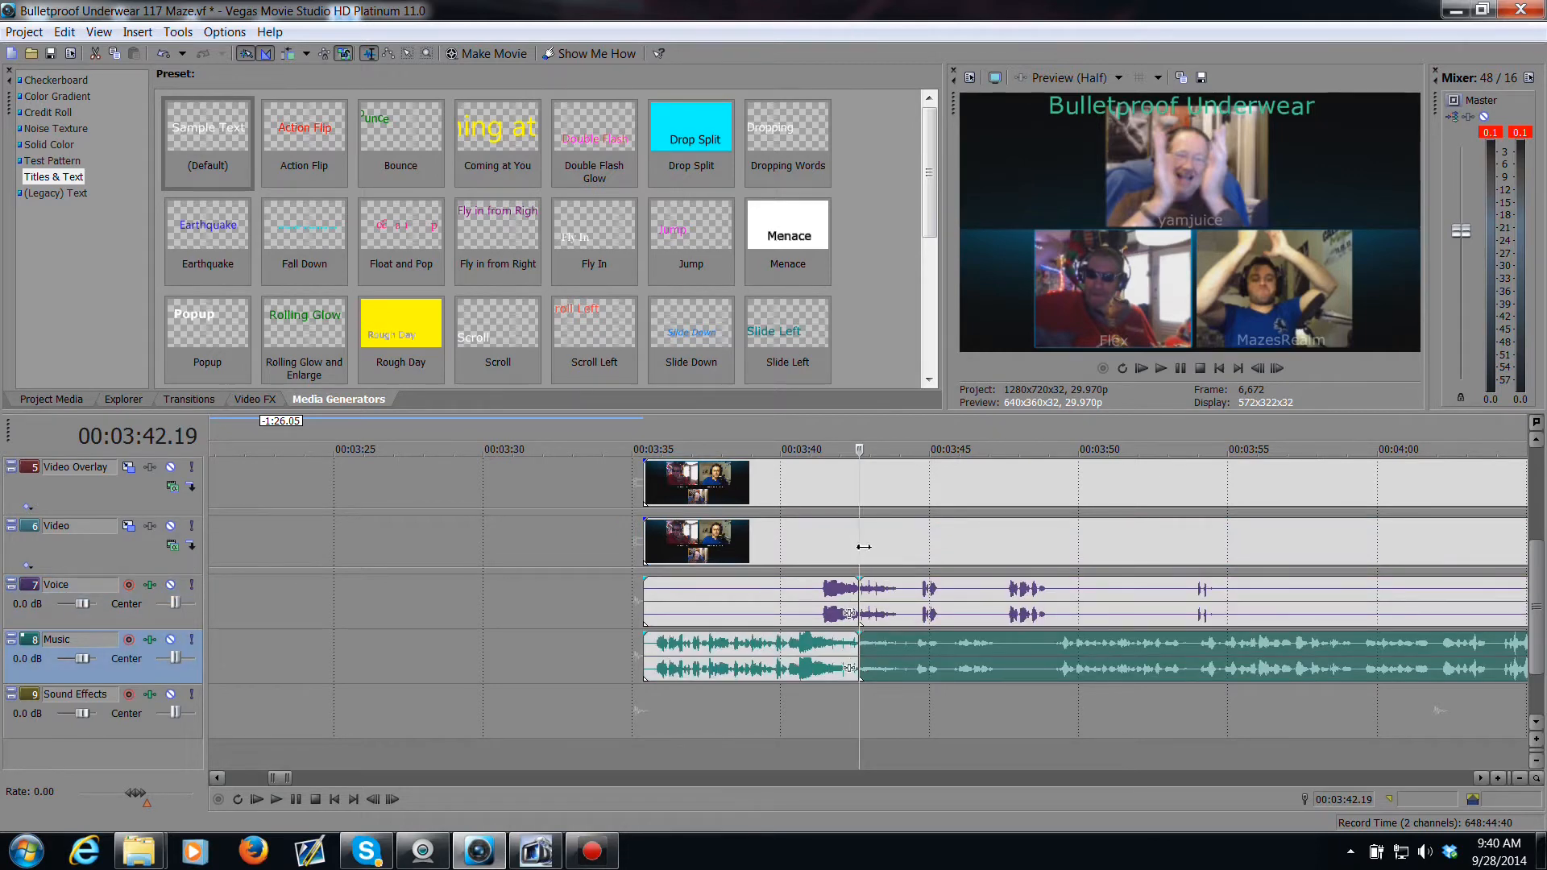
pyautogui.click(862, 546)
pyautogui.press('s')
pyautogui.click(1240, 483)
pyautogui.press('s')
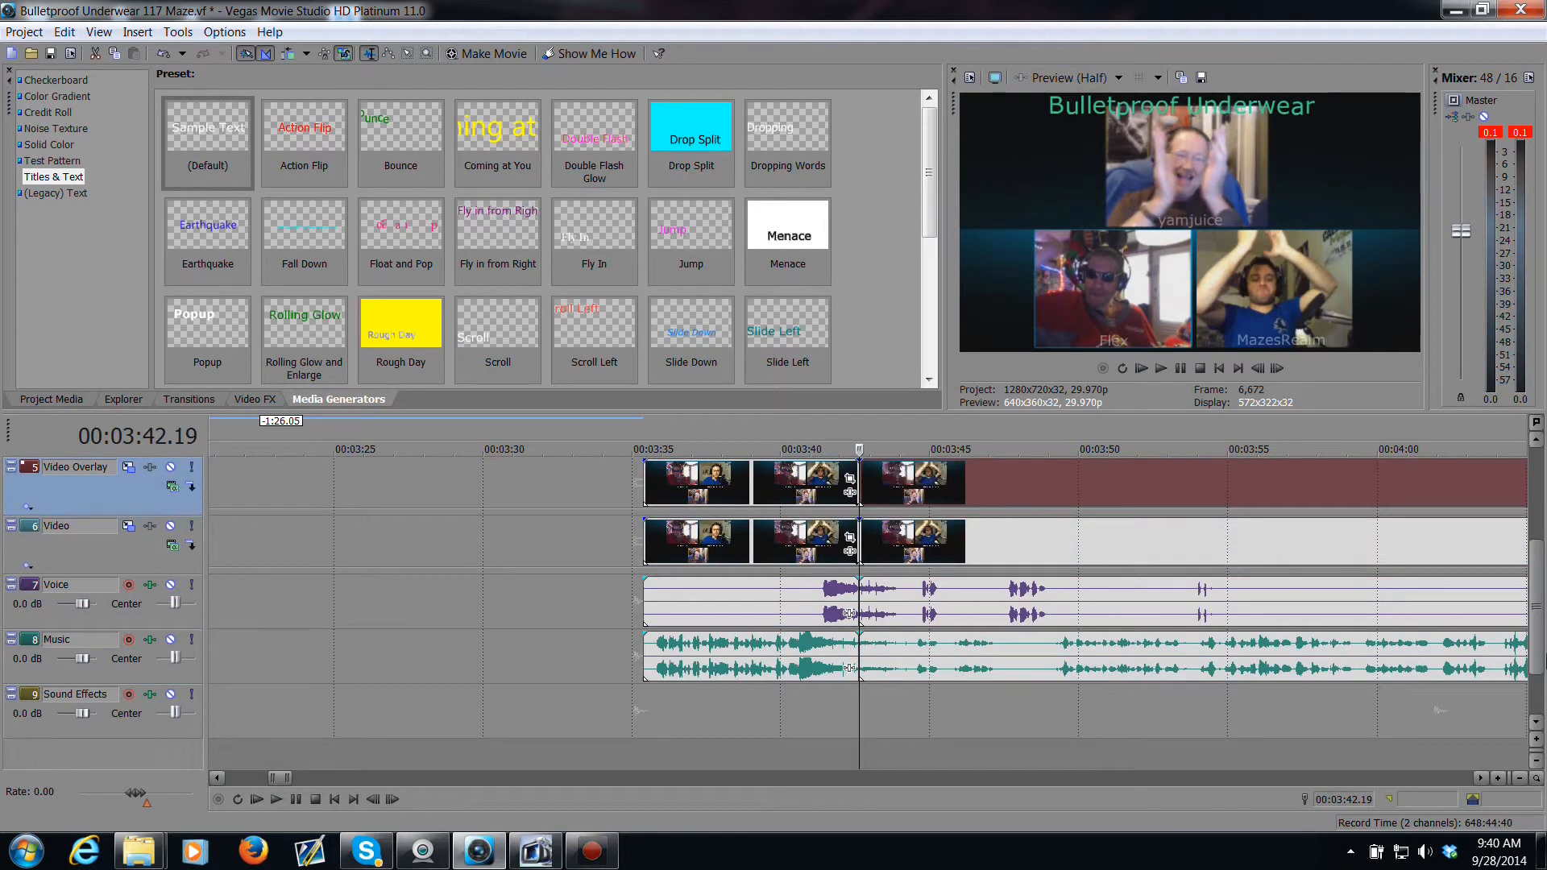
# Step: Split the four label events at the same point and extend the two upper label events' starts to line up with the others
pyautogui.scroll(4, 1535, 660)
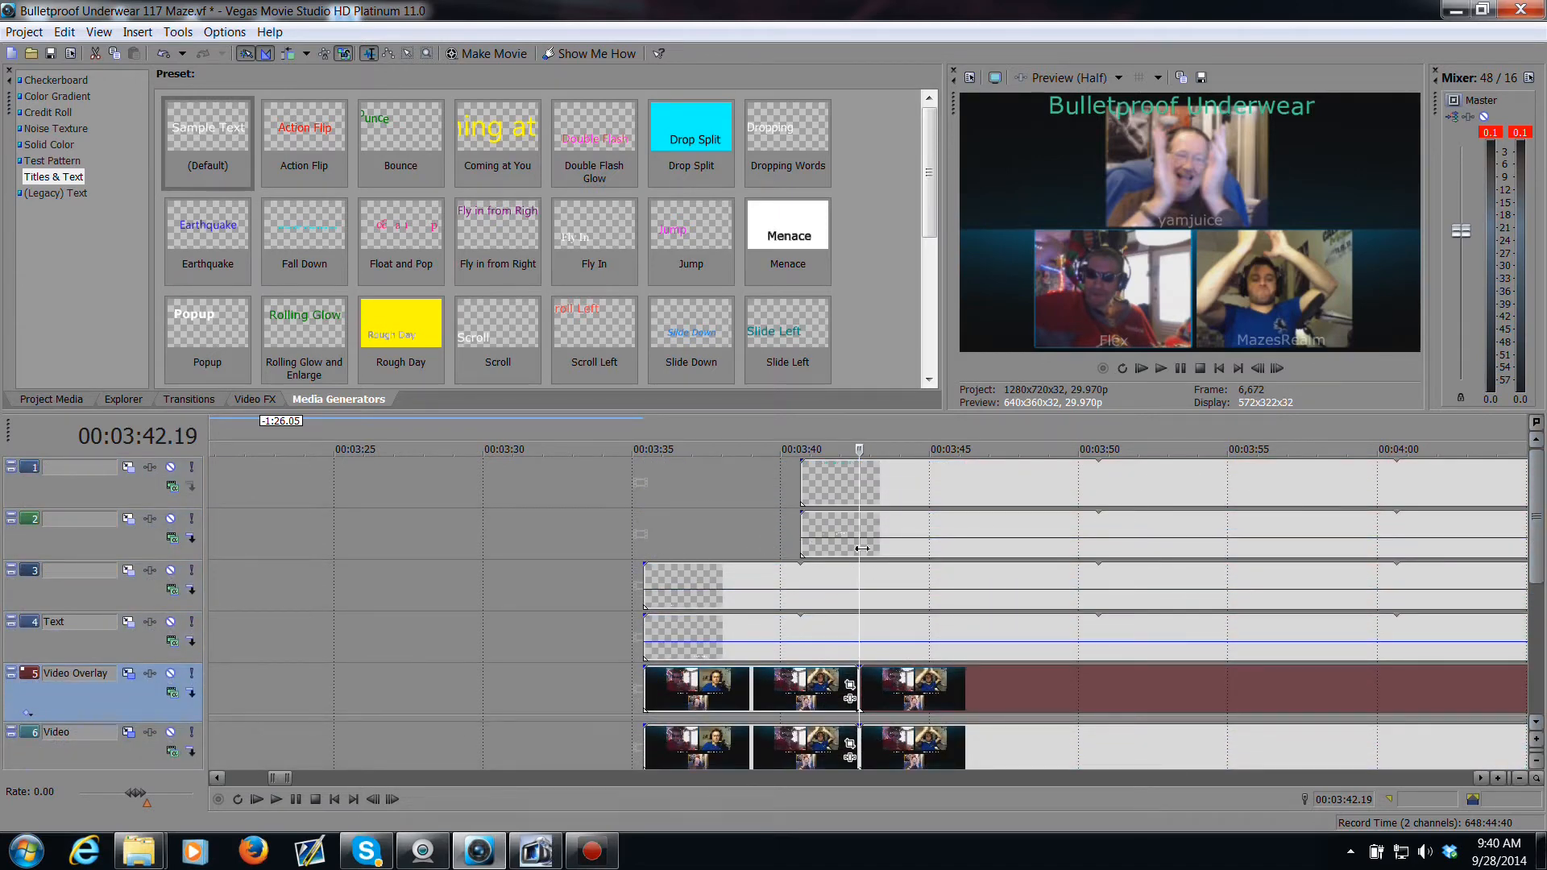
pyautogui.click(864, 651)
pyautogui.press('s')
pyautogui.click(862, 575)
pyautogui.press('s')
pyautogui.click(863, 555)
pyautogui.press('s')
pyautogui.click(862, 495)
pyautogui.press('s')
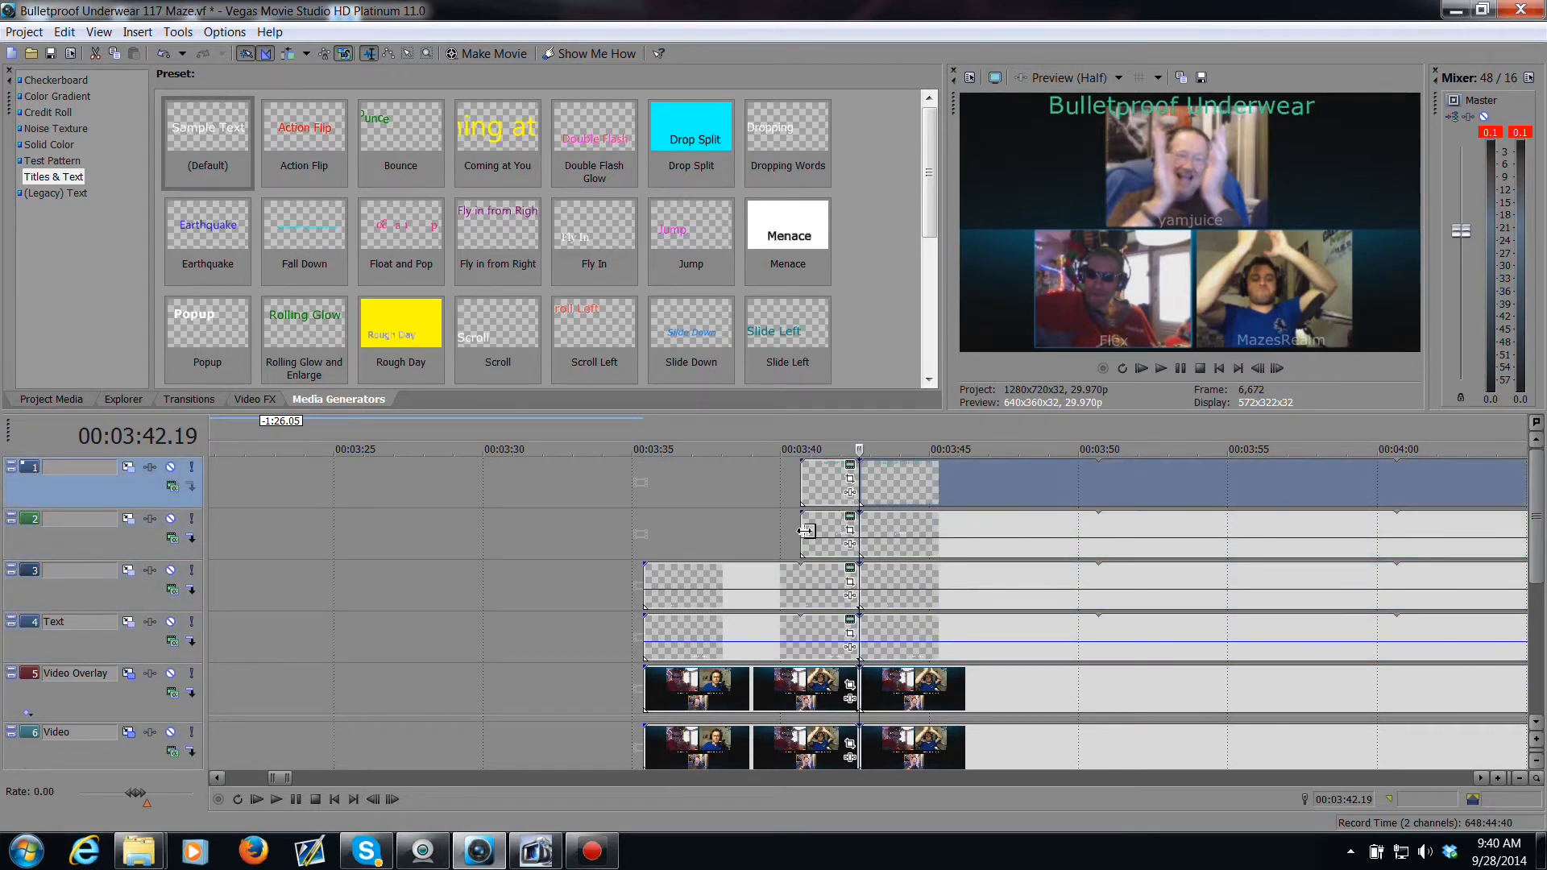
pyautogui.moveTo(805, 530); pyautogui.dragTo(644, 532)
pyautogui.moveTo(802, 493); pyautogui.dragTo(645, 493)
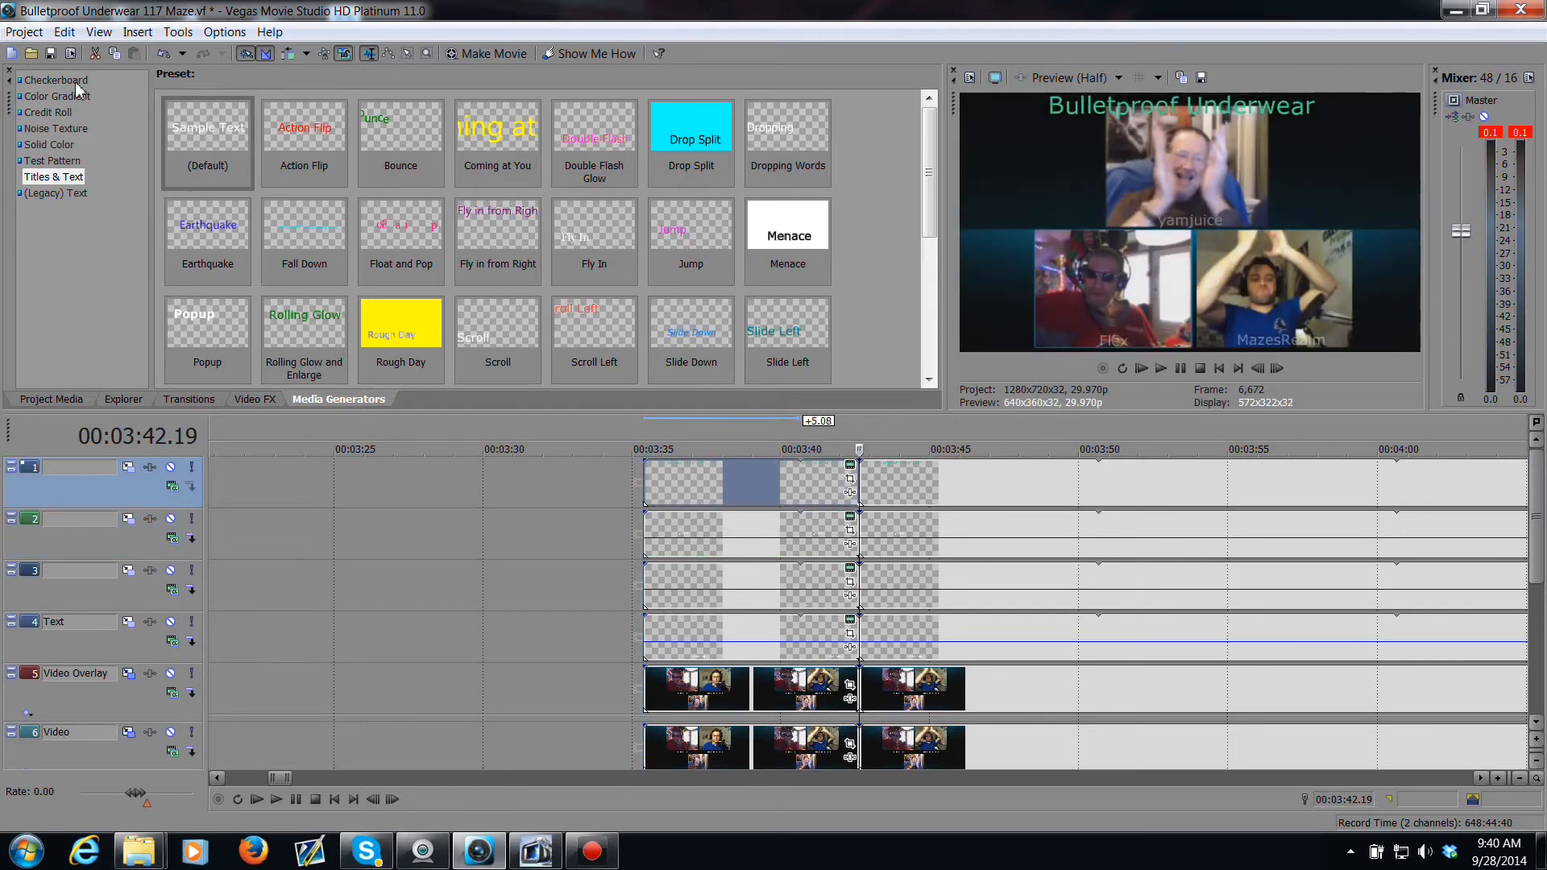
# Step: Select all events before the split and move them about 12 seconds earlier, opening a gap before the rest
pyautogui.click(51, 55)
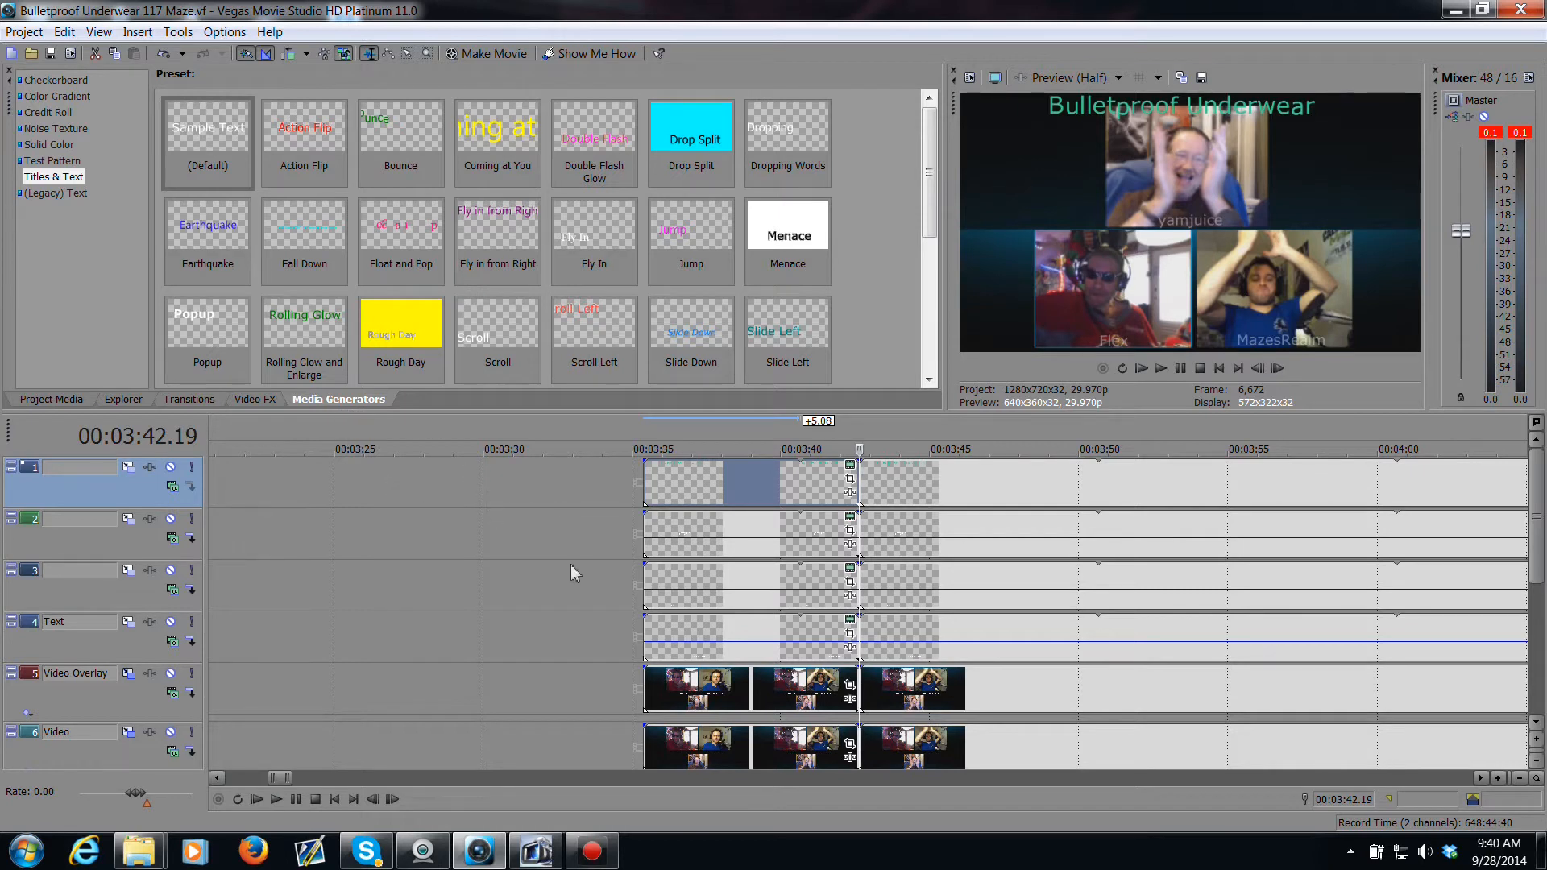
pyautogui.click(407, 54)
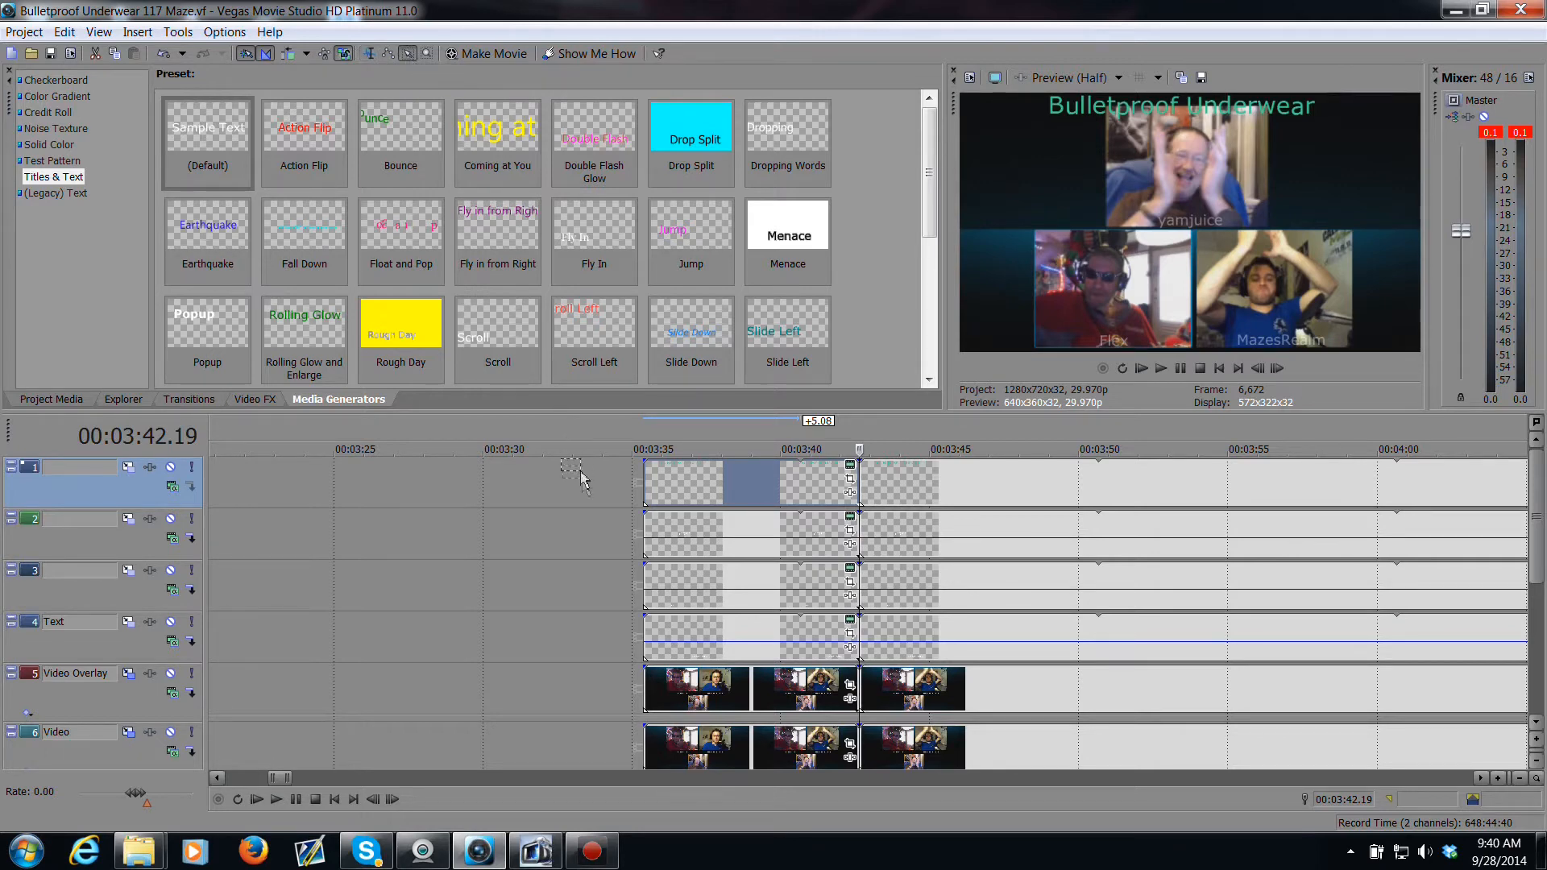
pyautogui.moveTo(580, 500); pyautogui.dragTo(771, 745)
pyautogui.moveTo(778, 669); pyautogui.dragTo(411, 632)
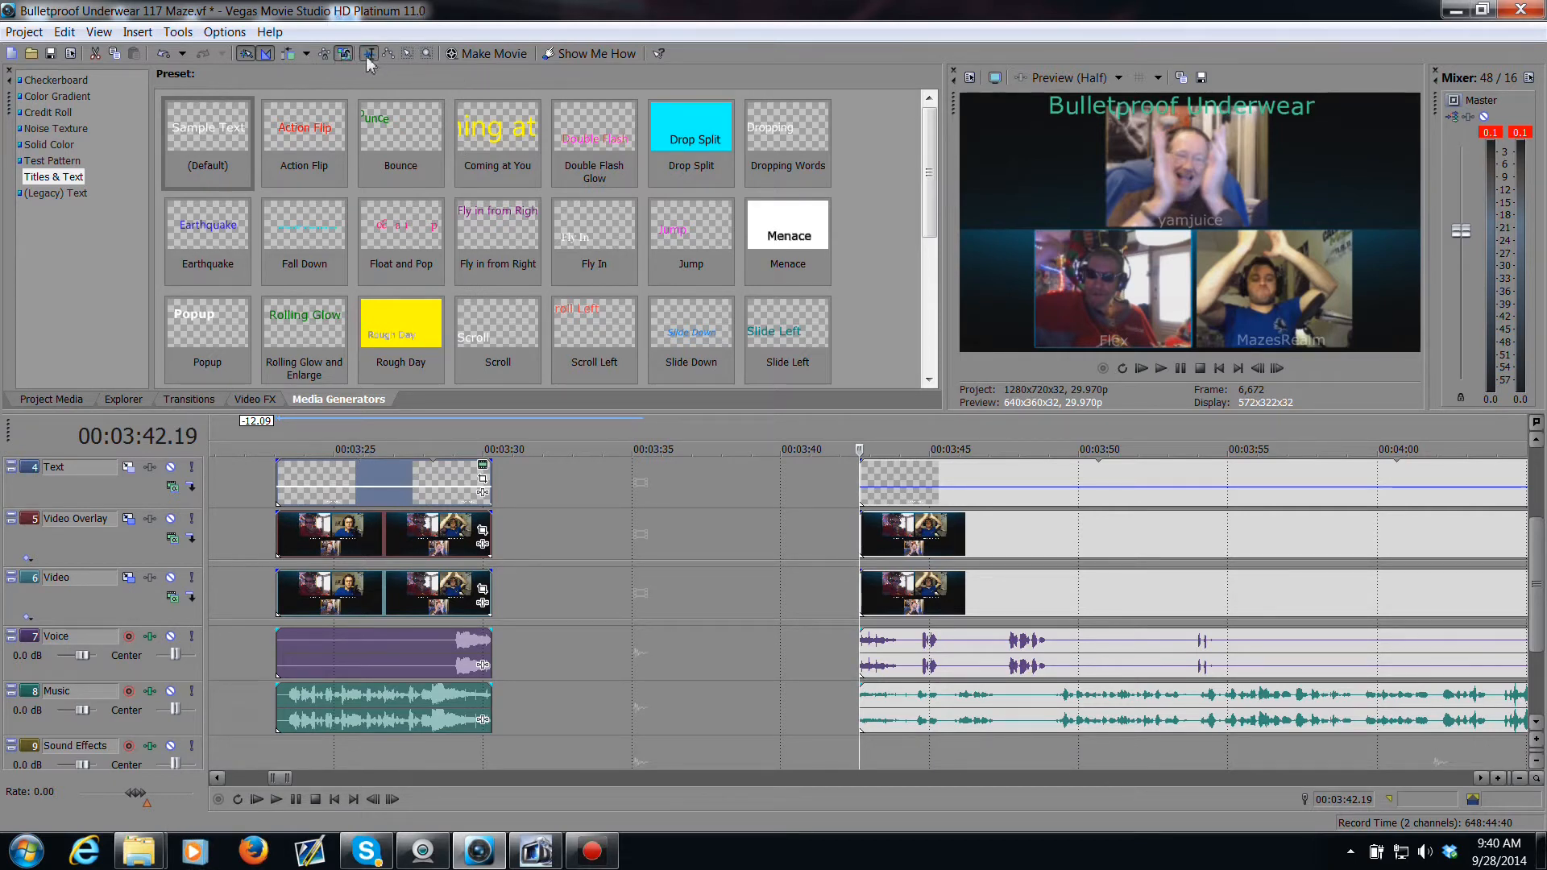
# Step: Bring in the 'BPU title test spelled right no border 1' clip from the Titles folder into the gap on the Video track
pyautogui.moveTo(146, 858)
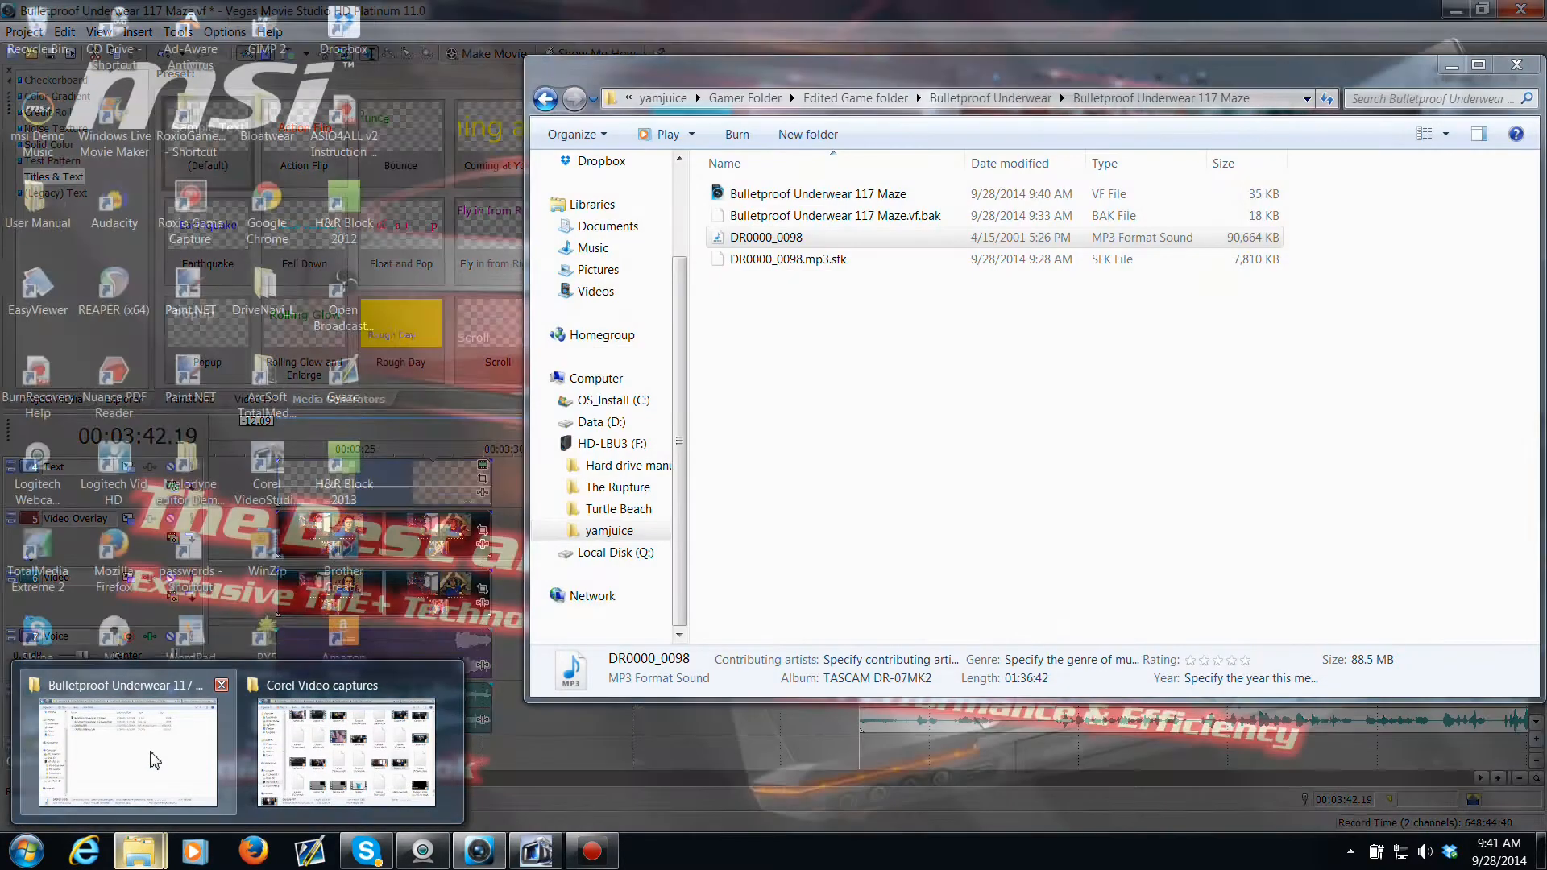
pyautogui.click(128, 752)
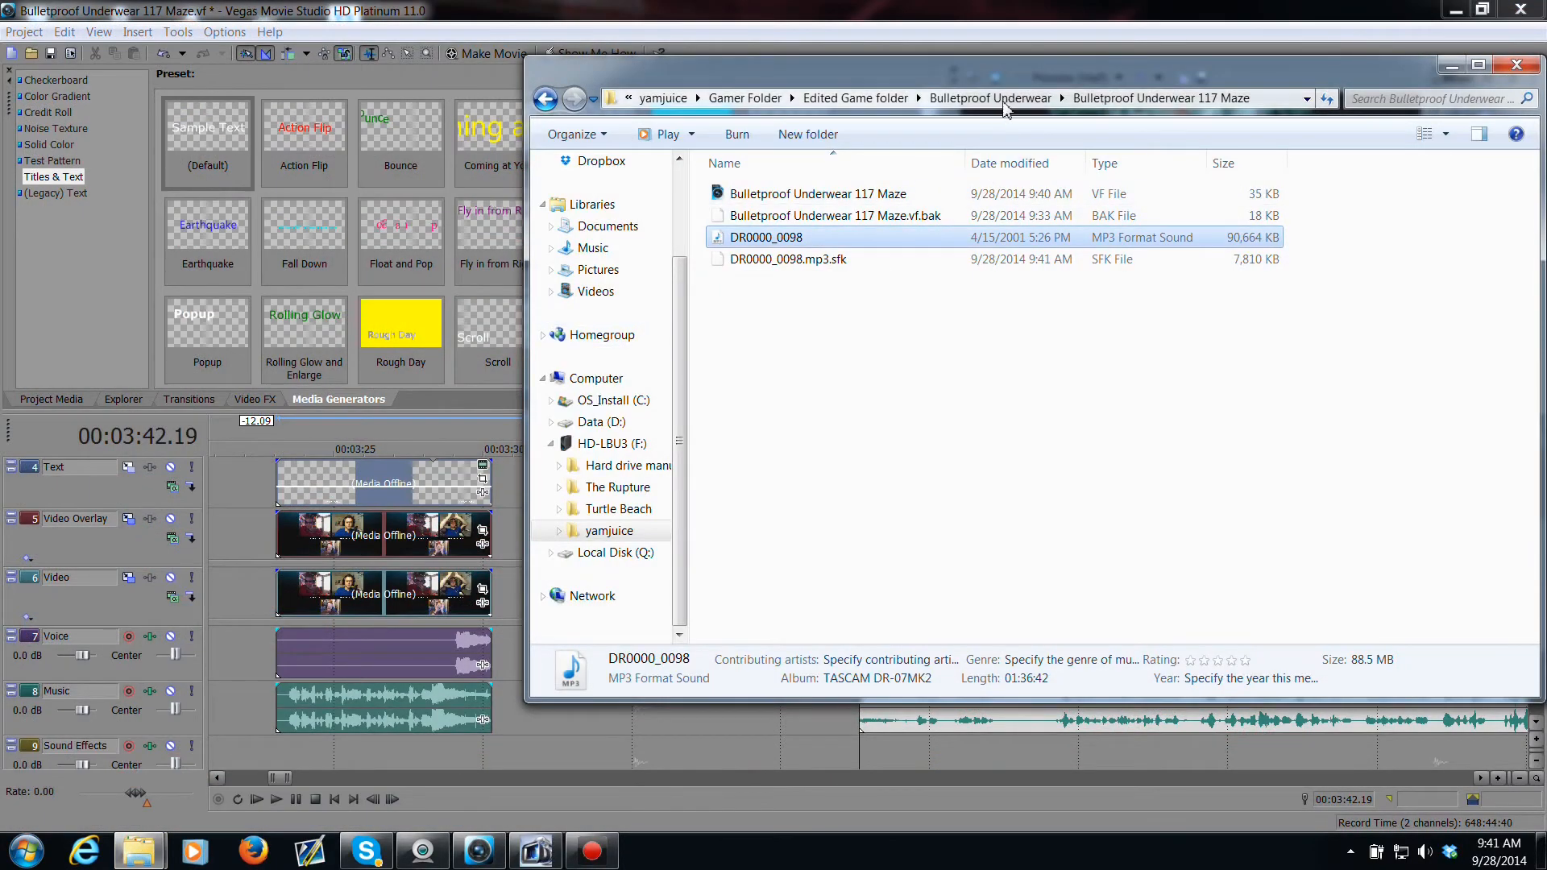
pyautogui.click(769, 100)
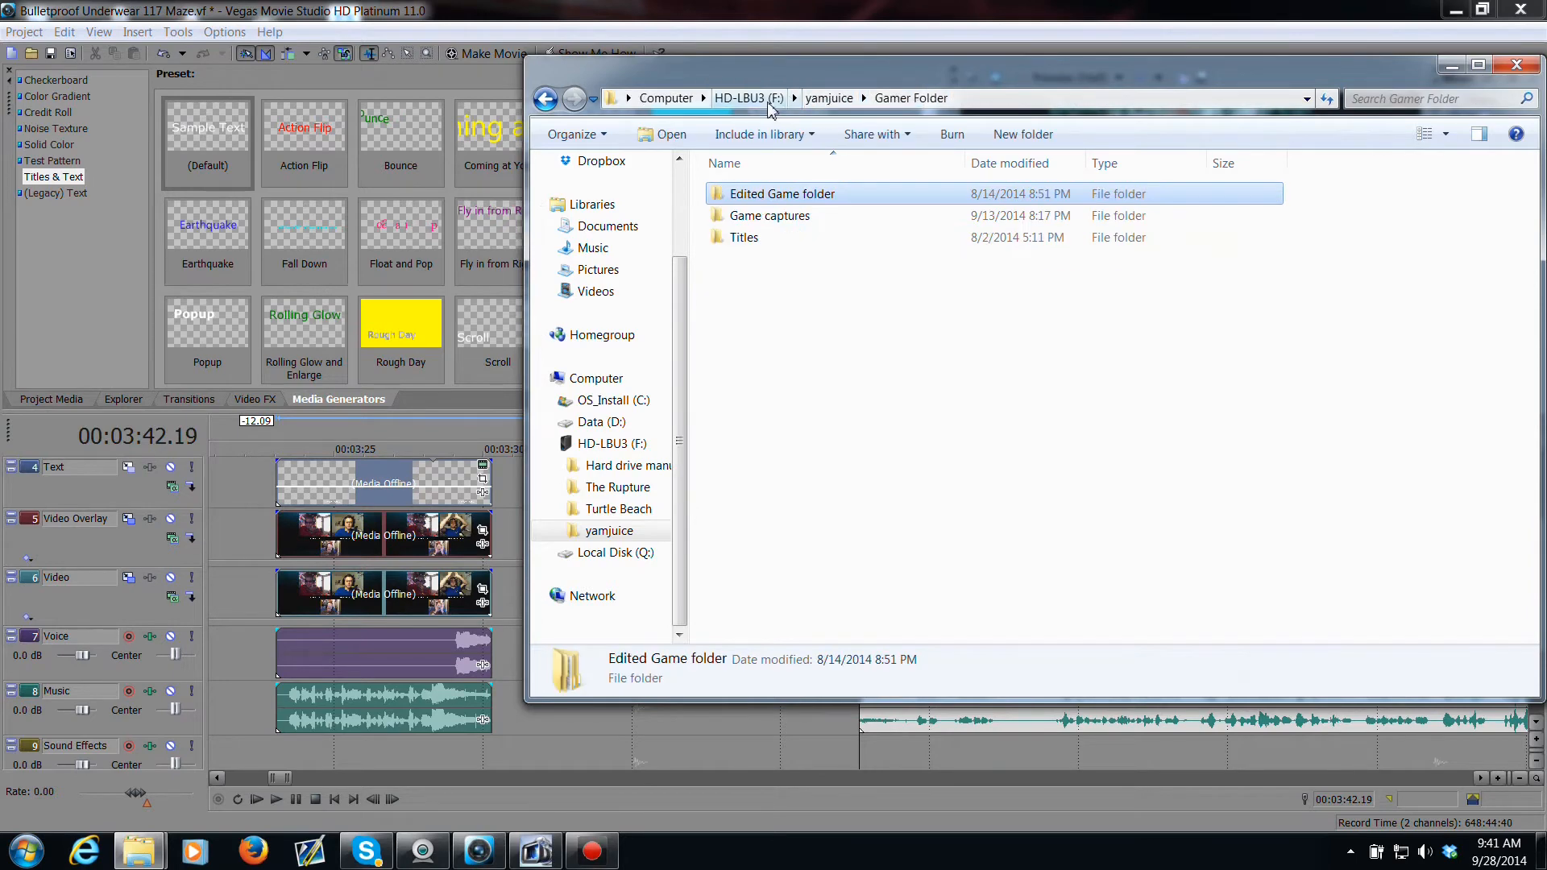
pyautogui.doubleClick(846, 240)
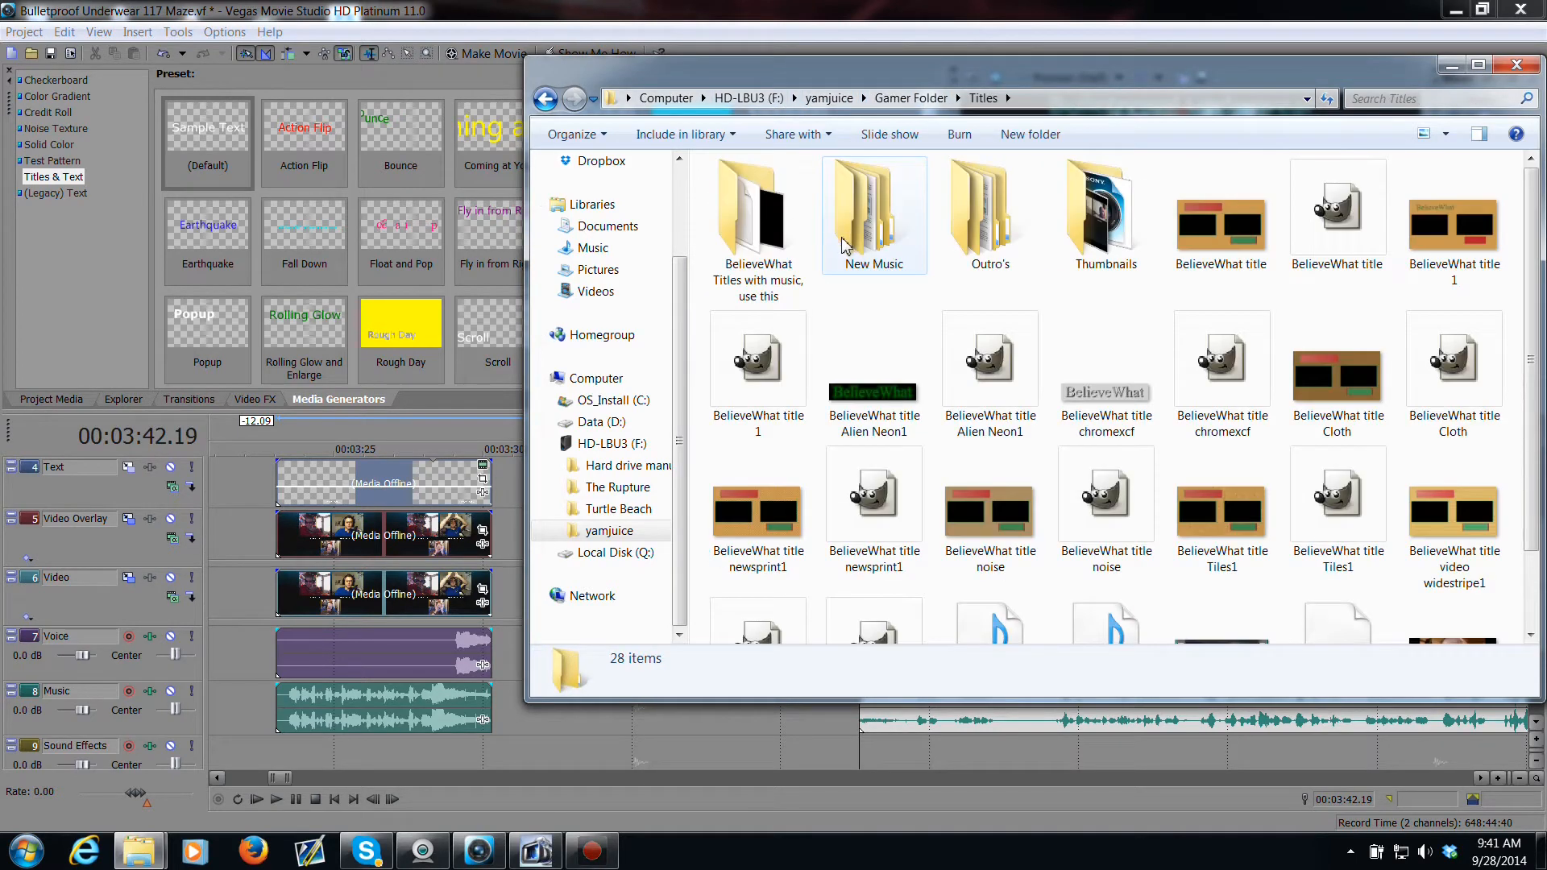
pyautogui.doubleClick(786, 211)
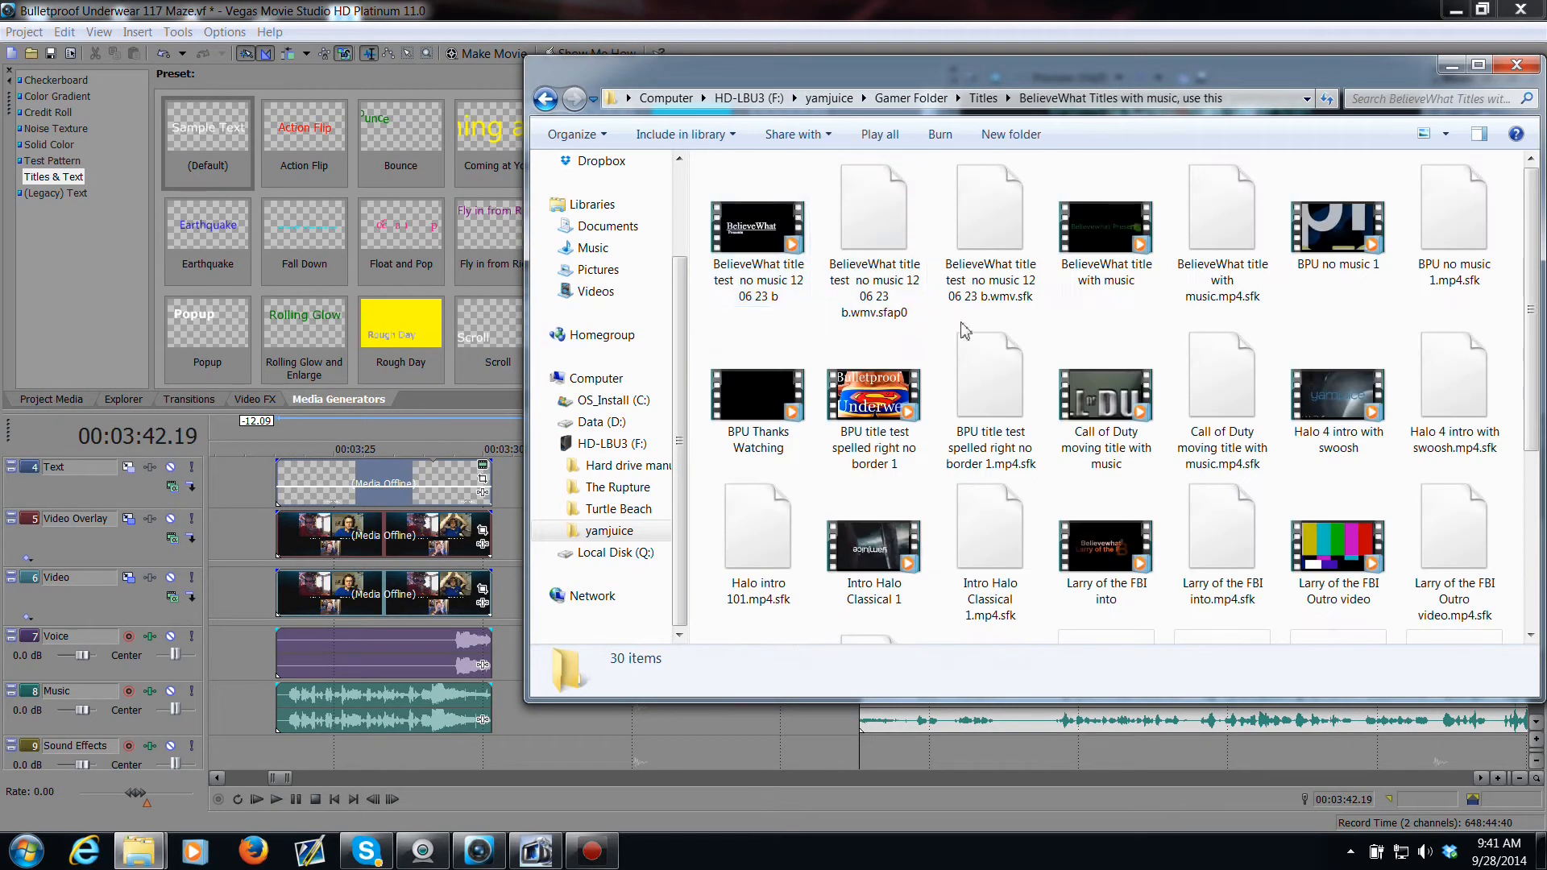
pyautogui.moveTo(891, 409); pyautogui.dragTo(524, 592)
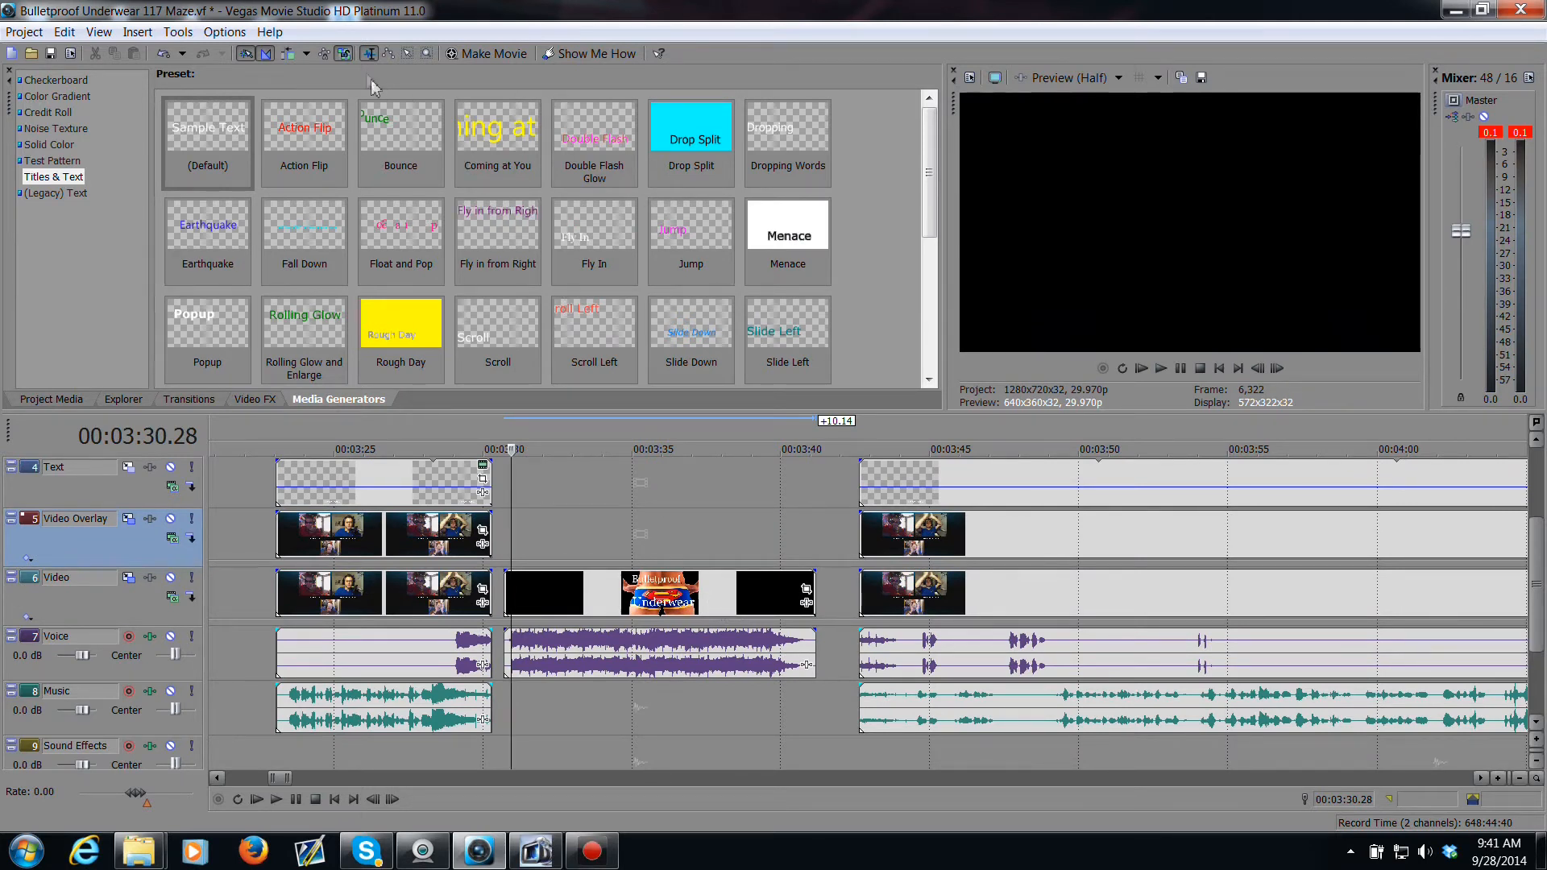
# Step: Move the title clip so its video sits on the Text track and its audio on the Sound Effects track
pyautogui.moveTo(672, 606); pyautogui.dragTo(679, 606)
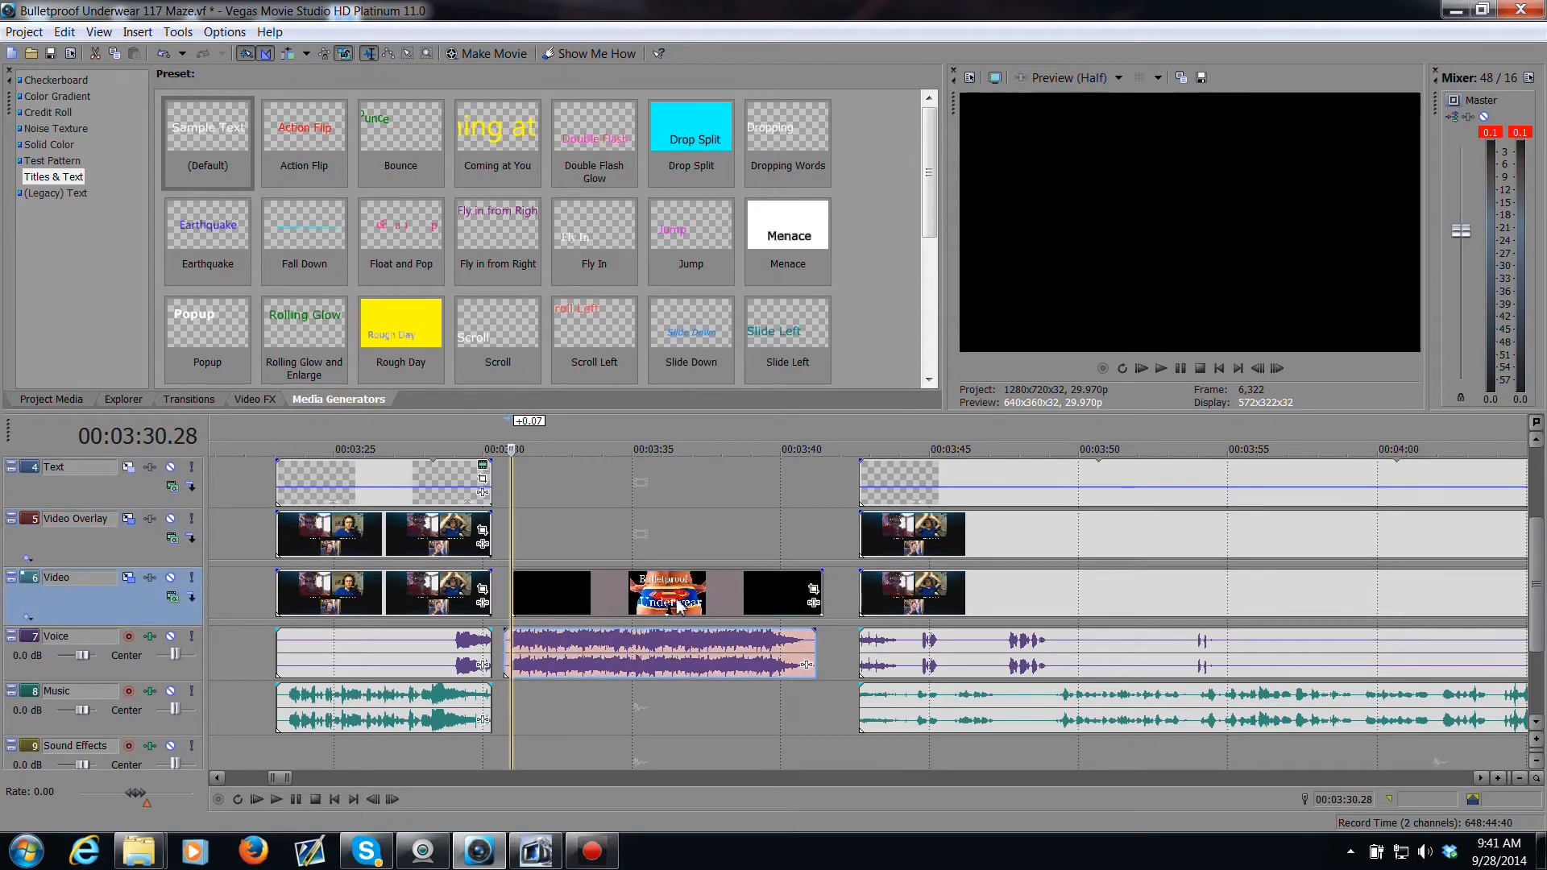
pyautogui.click(347, 55)
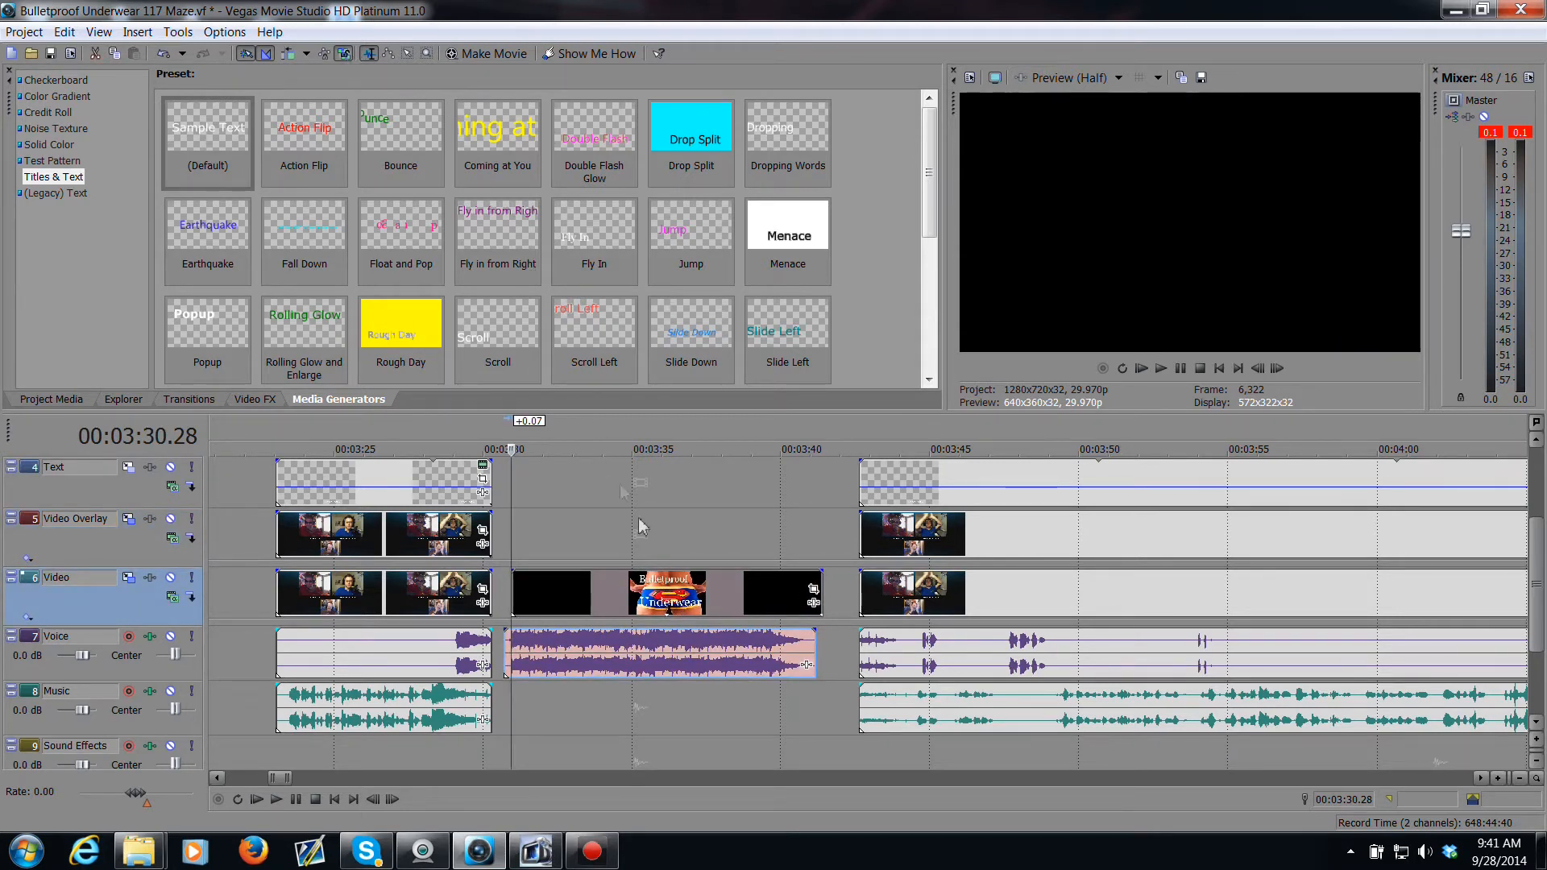
pyautogui.click(756, 672)
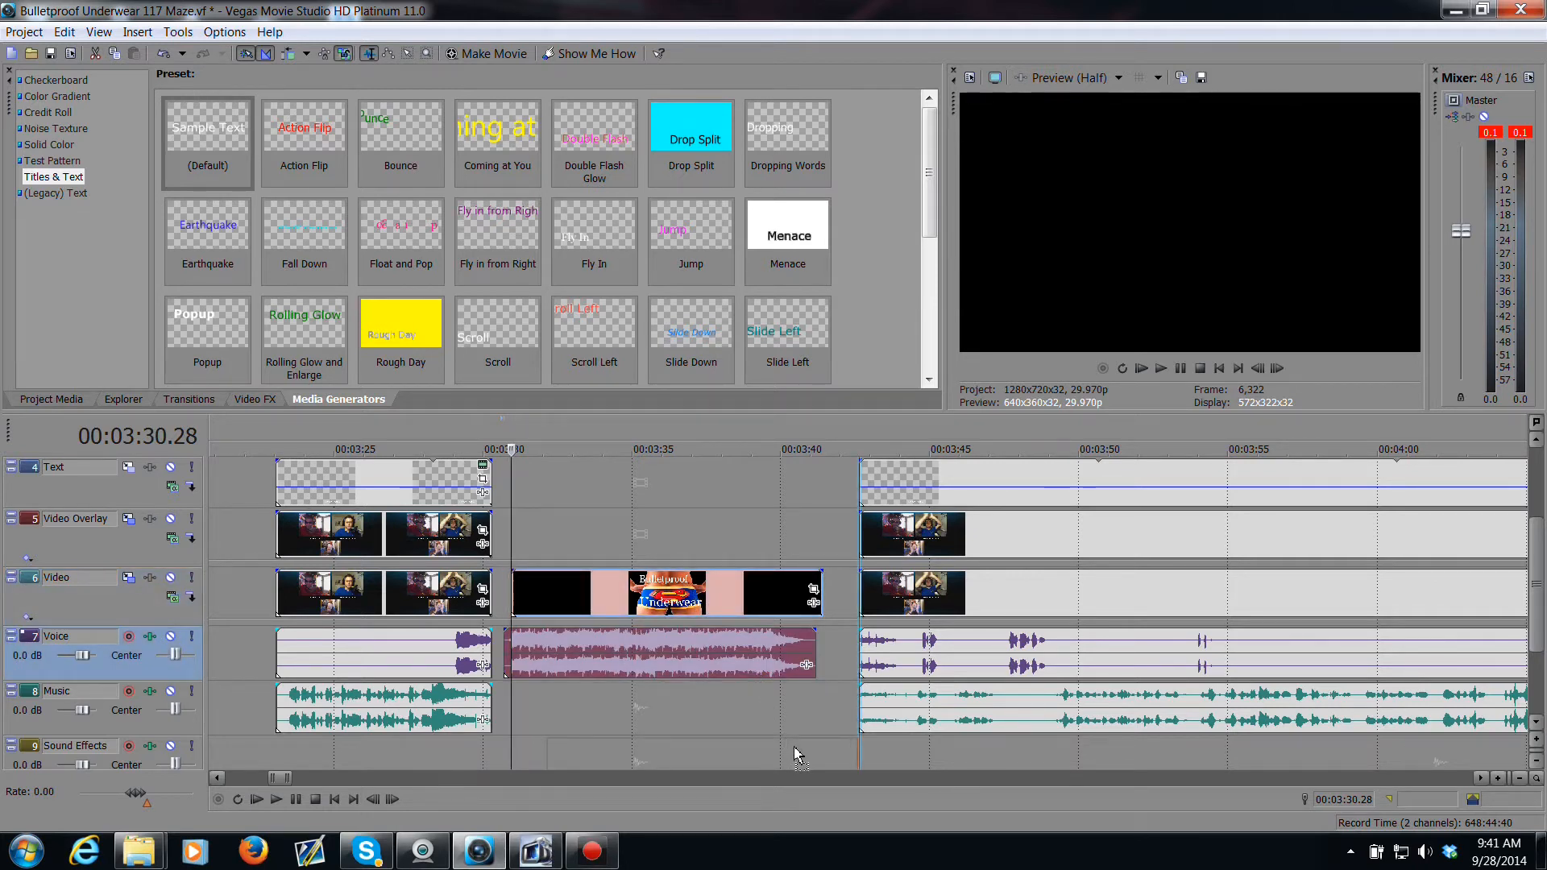
pyautogui.moveTo(795, 749); pyautogui.dragTo(794, 748)
pyautogui.moveTo(719, 596); pyautogui.dragTo(747, 499)
pyautogui.click(752, 523)
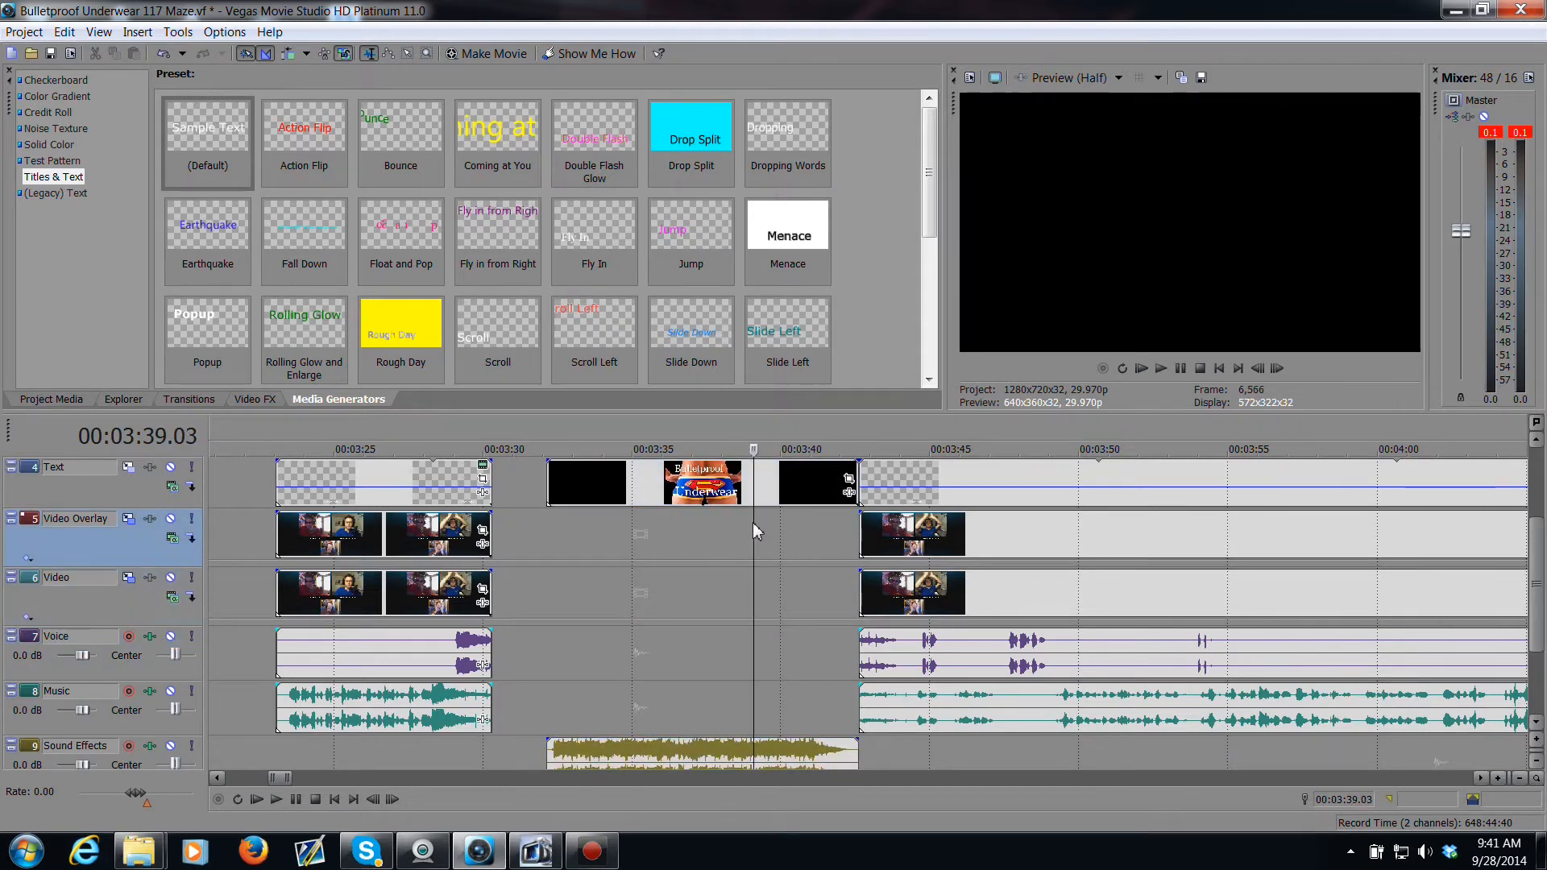
pyautogui.moveTo(736, 509); pyautogui.dragTo(738, 531)
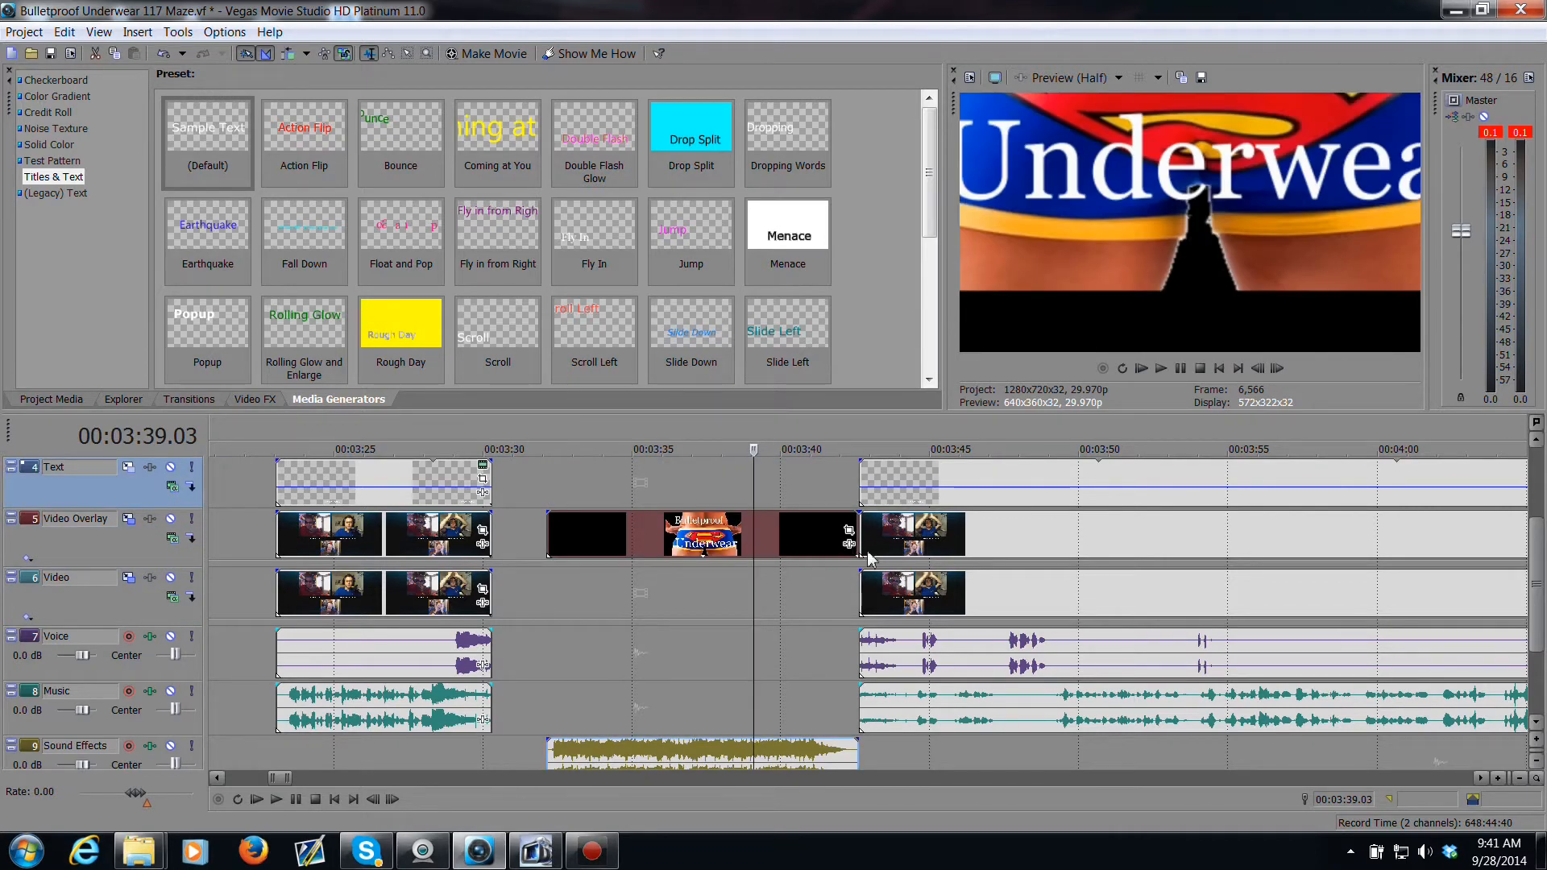
pyautogui.moveTo(770, 539); pyautogui.dragTo(762, 494)
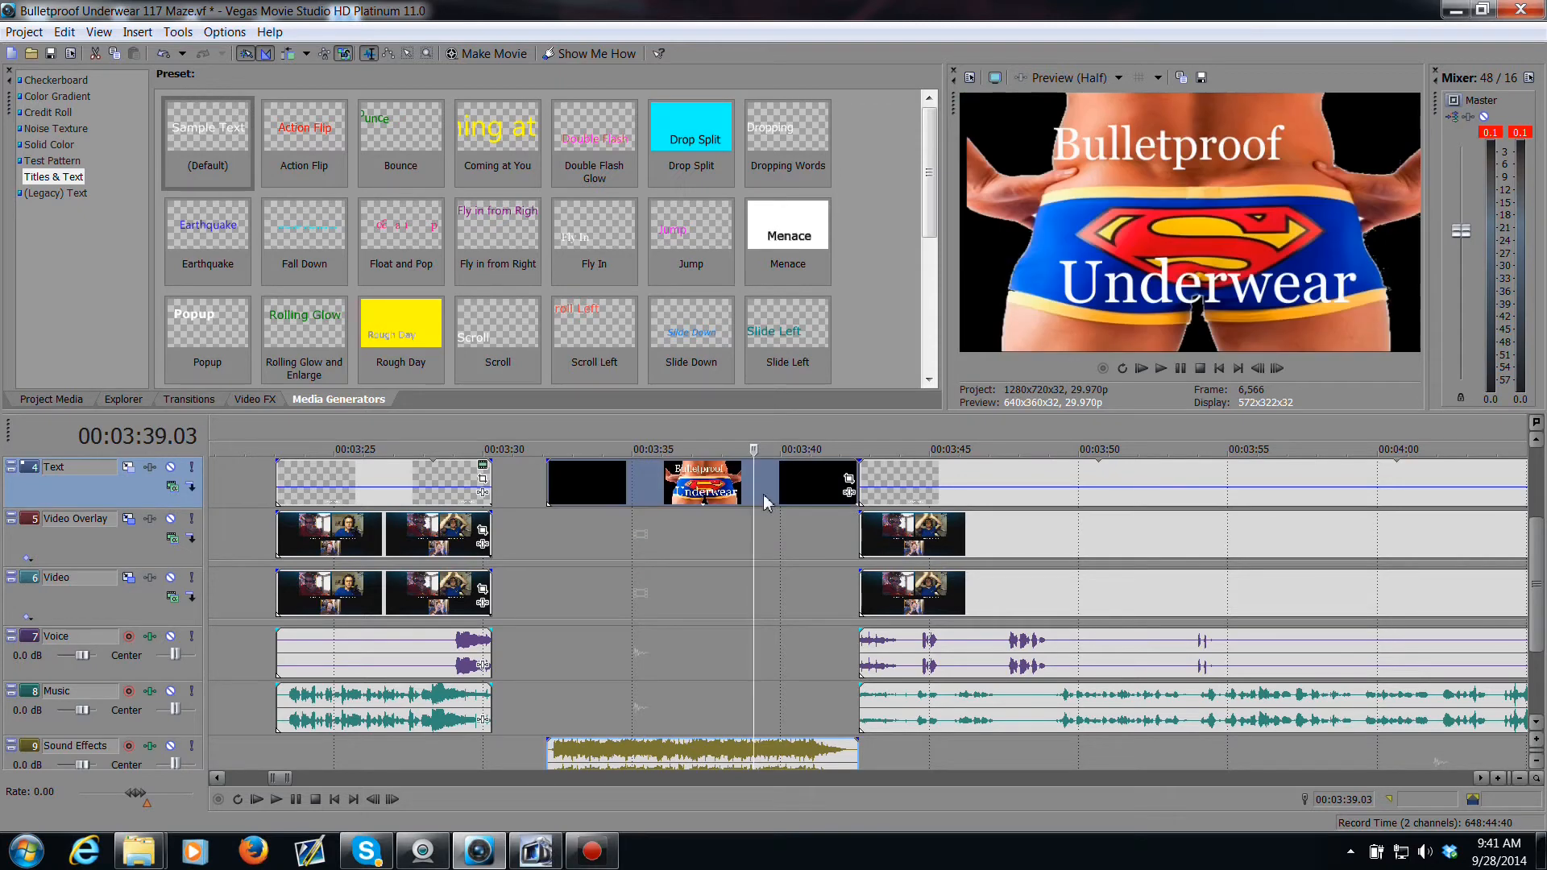
# Step: Shift the title's sound effects audio and video events slightly later so their starts line up
pyautogui.click(551, 748)
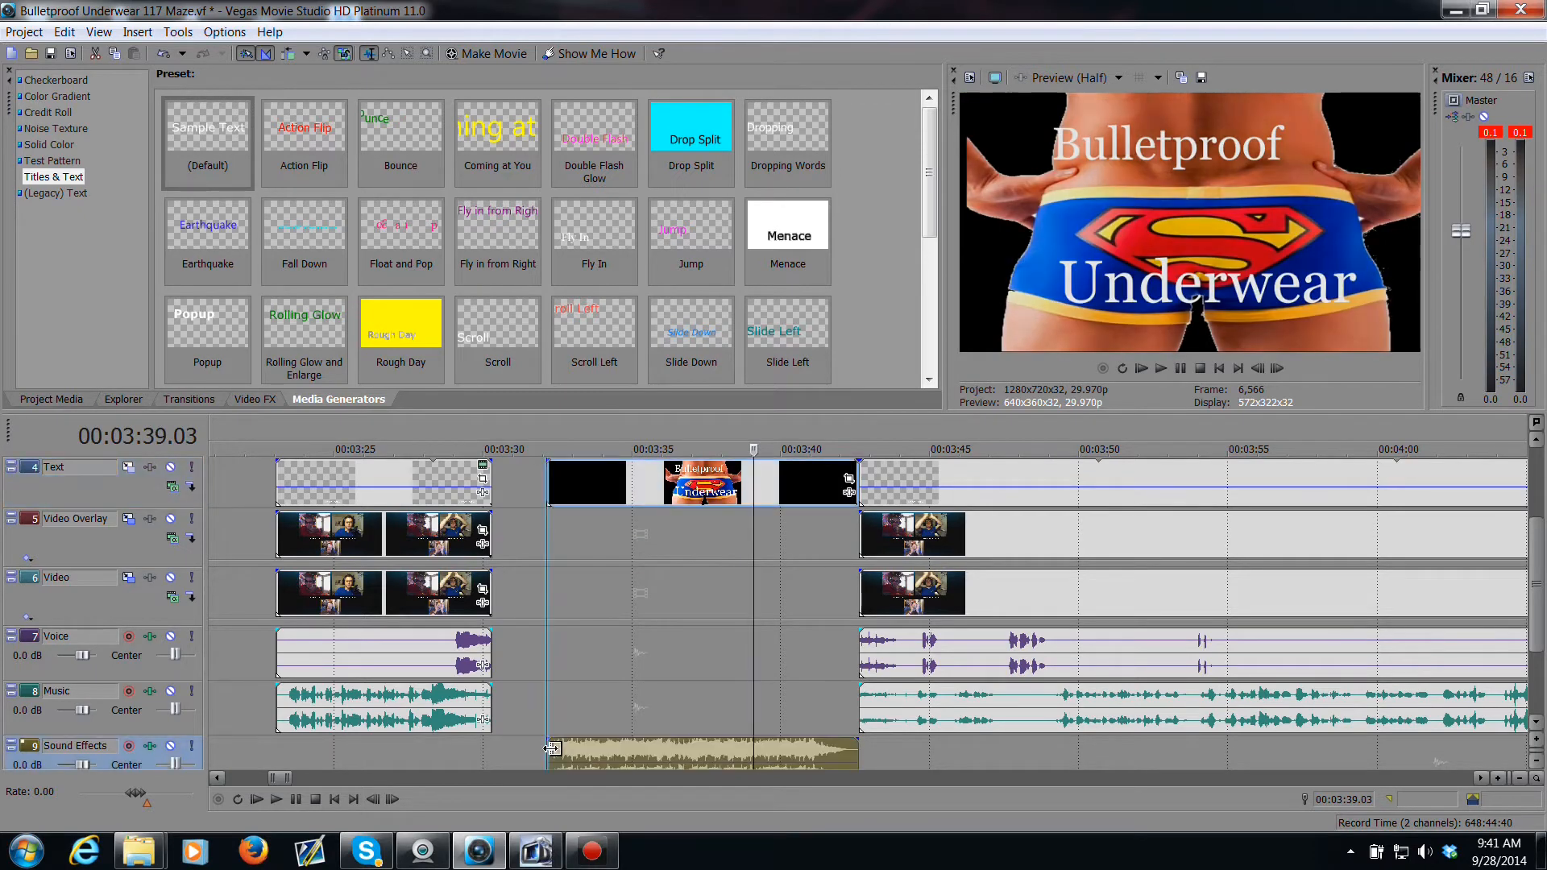
pyautogui.scroll(4, 554, 657)
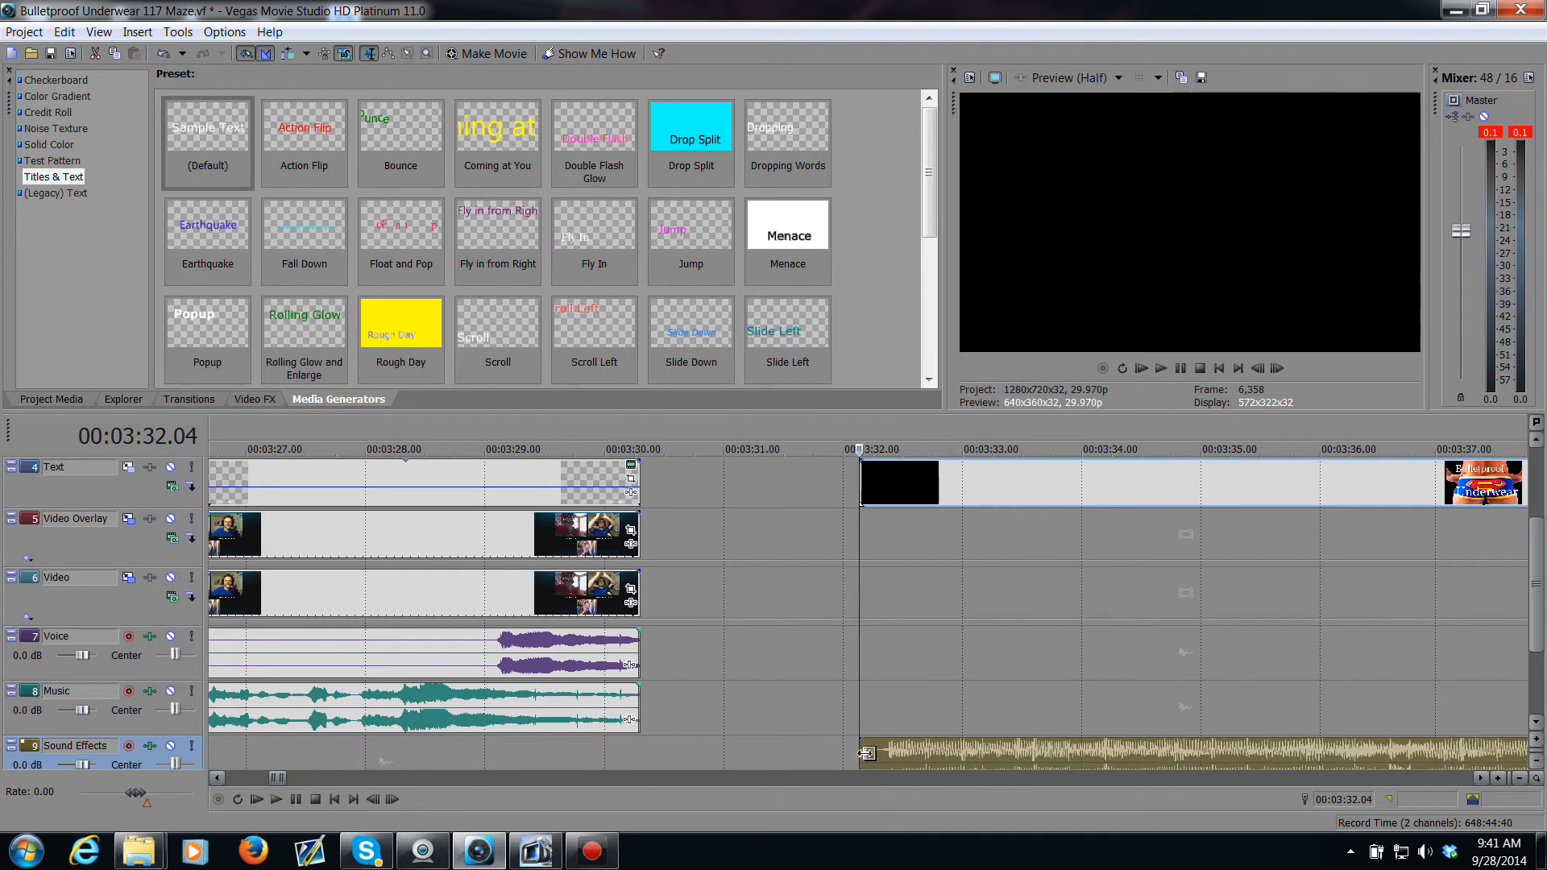
pyautogui.moveTo(866, 753); pyautogui.dragTo(889, 754)
pyautogui.click(873, 493)
pyautogui.moveTo(873, 493); pyautogui.dragTo(886, 499)
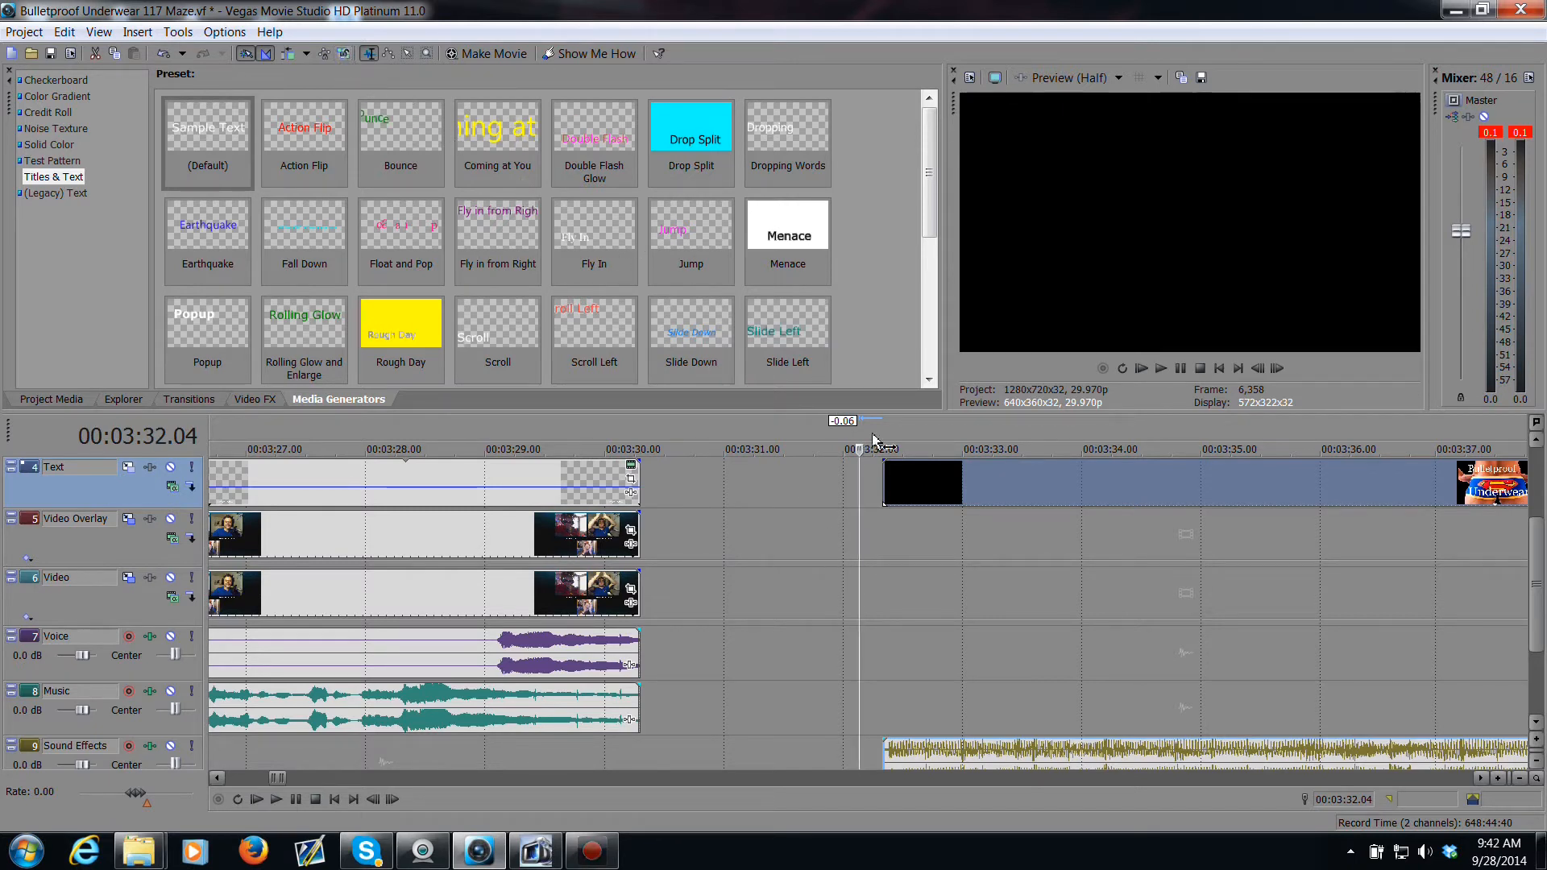
# Step: Play back the beginning of the title clip to preview it
pyautogui.click(887, 490)
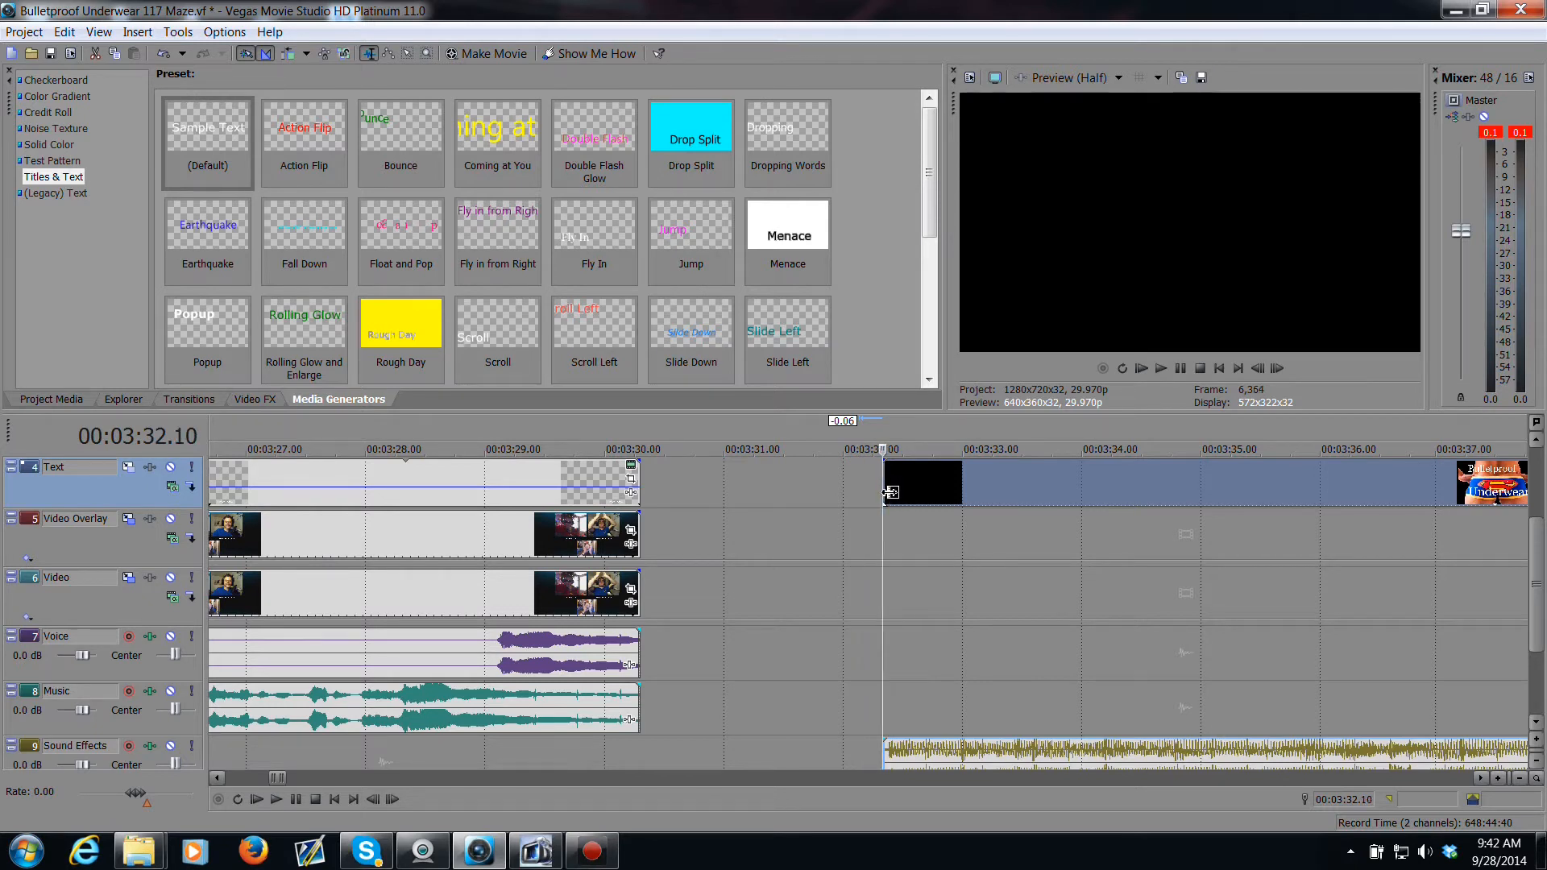
pyautogui.press('space')
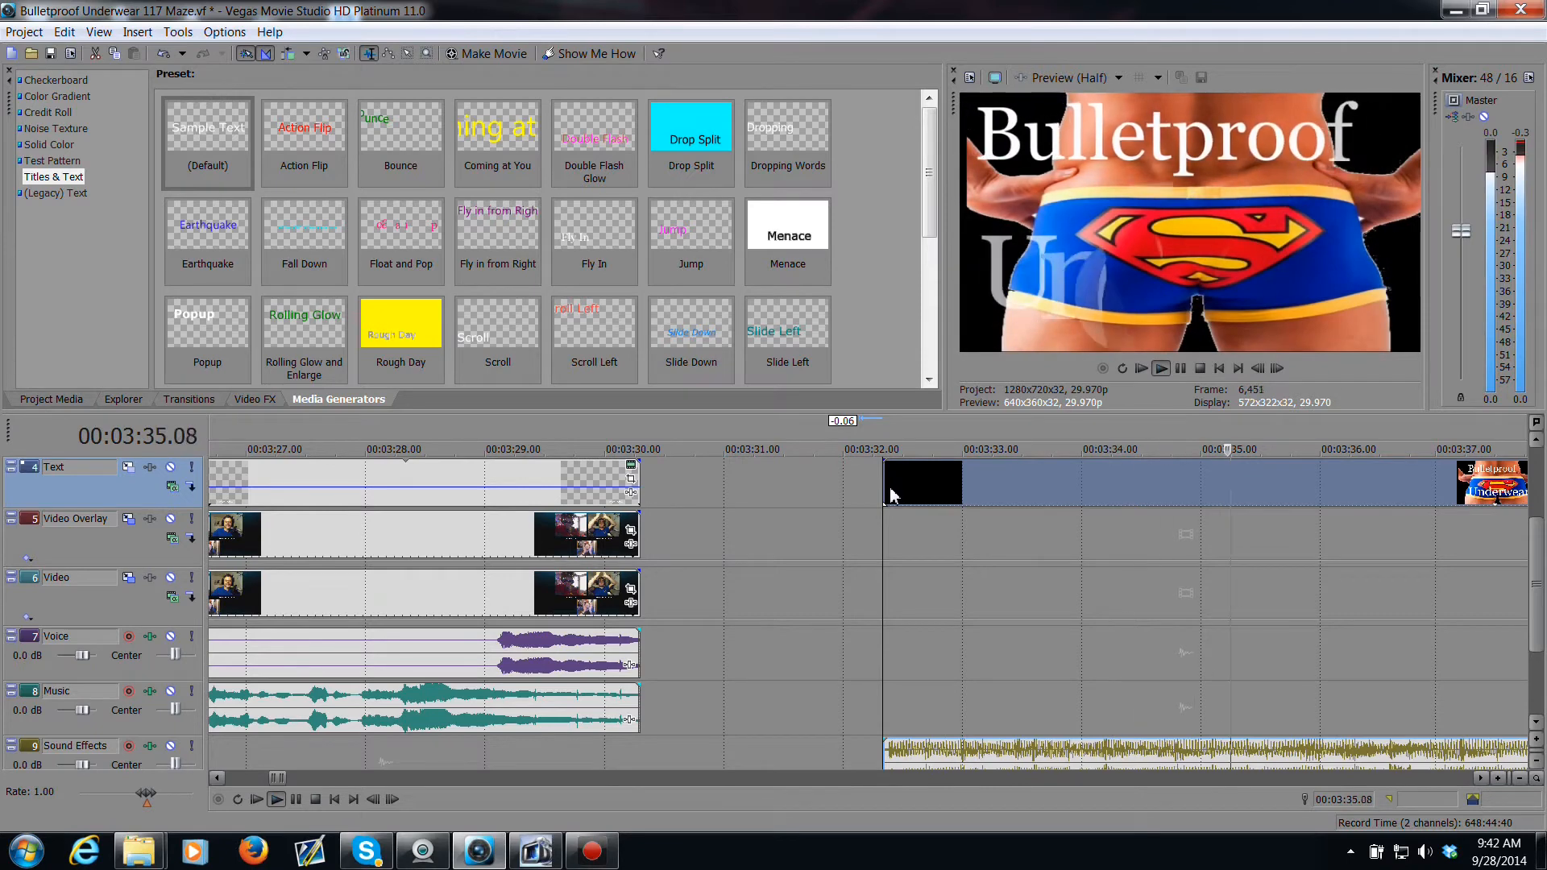
pyautogui.press('space')
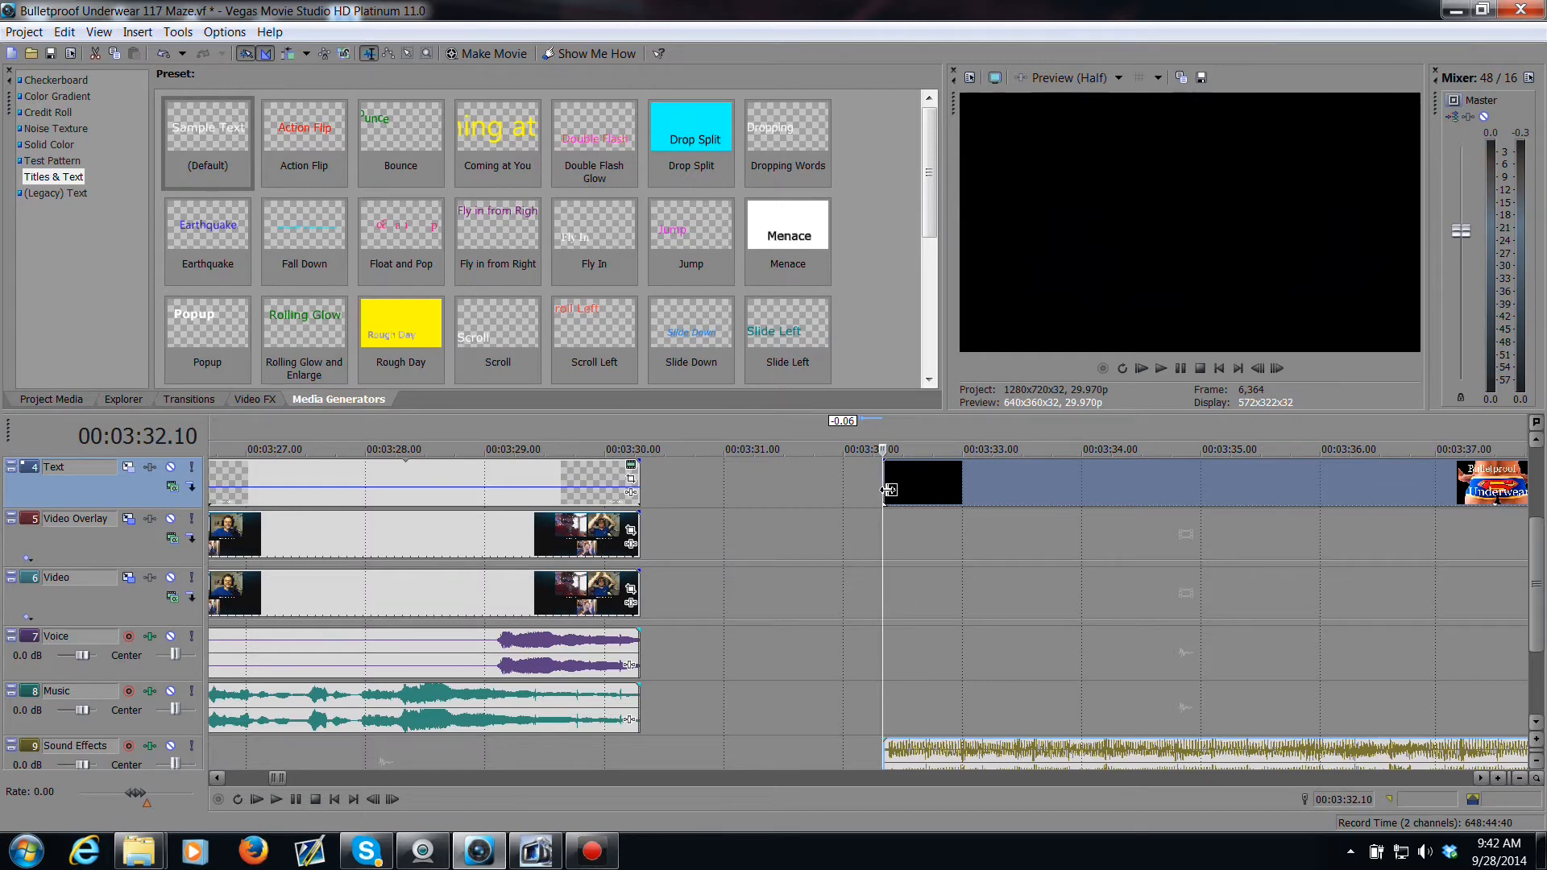
# Step: Move the title clip to start at about 00:03:33 and play back its opening
pyautogui.moveTo(887, 491); pyautogui.dragTo(987, 493)
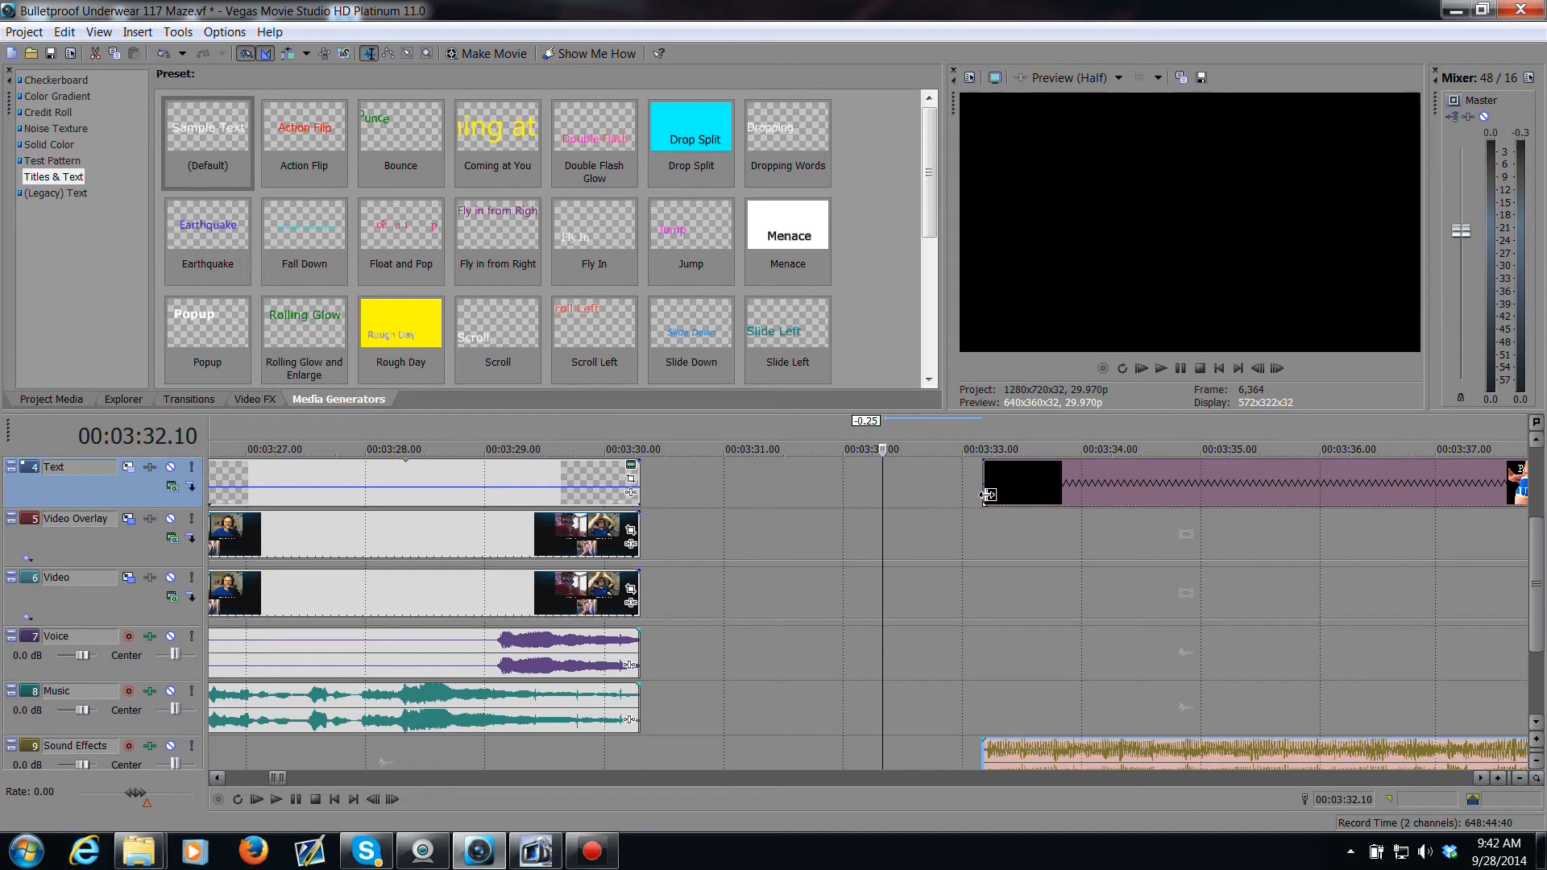
pyautogui.click(984, 491)
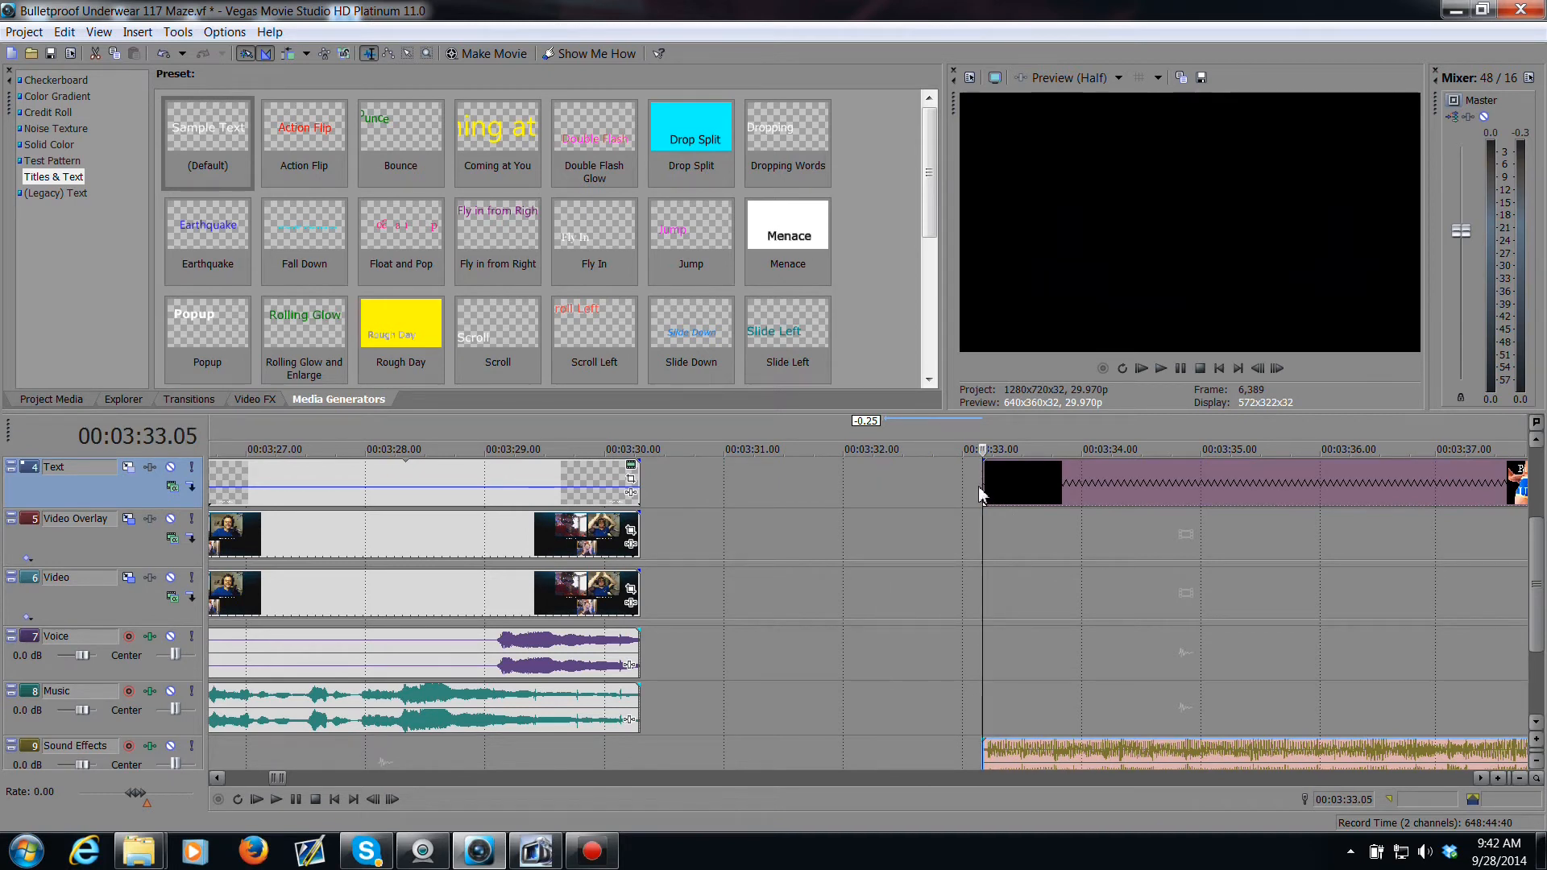
pyautogui.press('space')
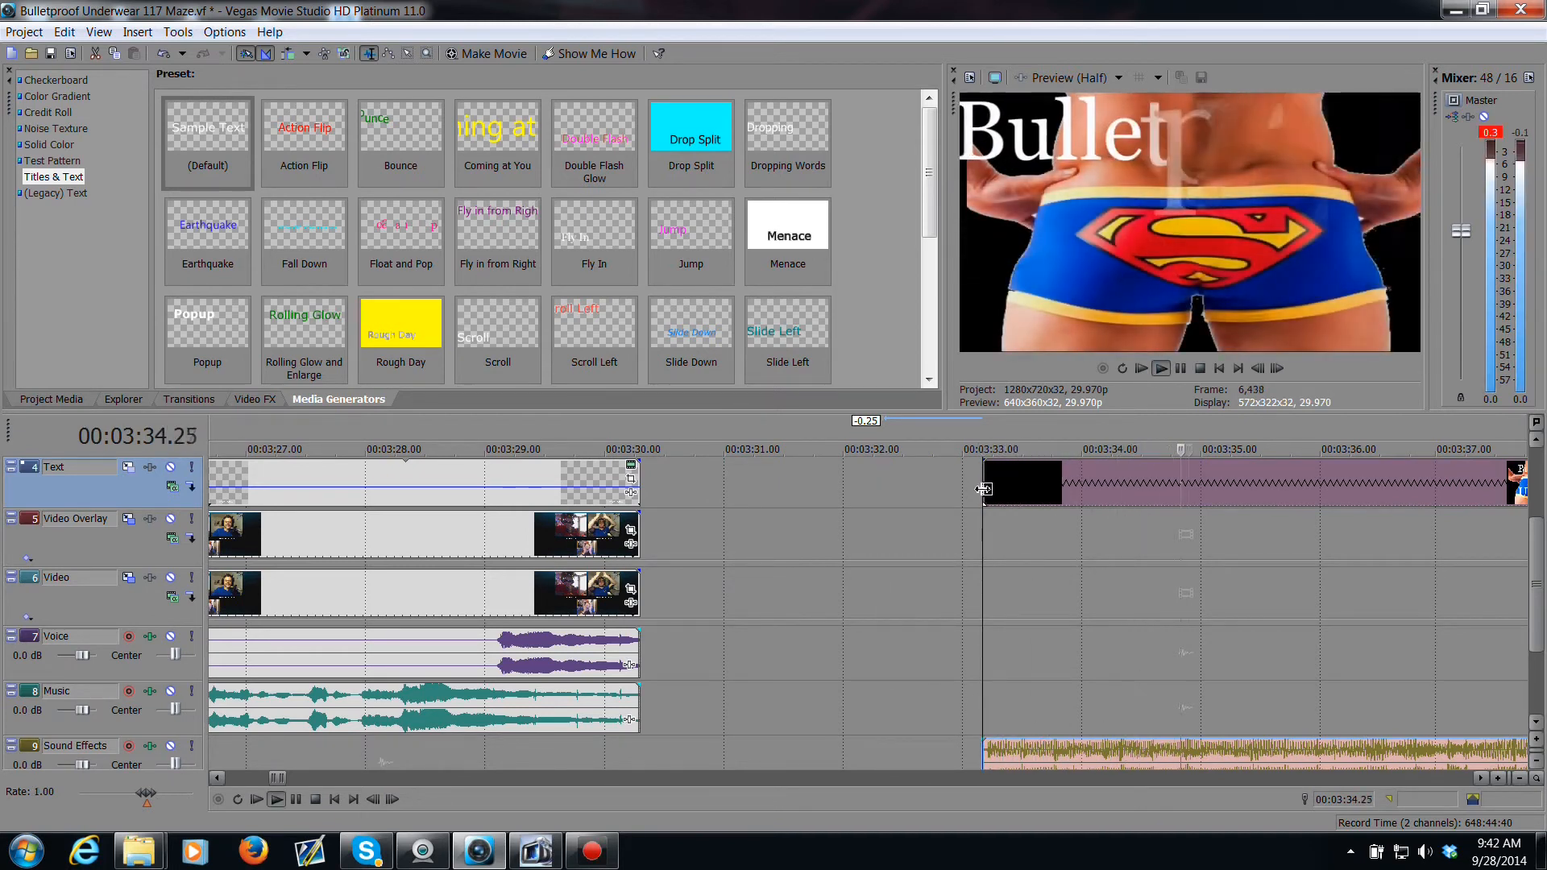
pyautogui.press('space')
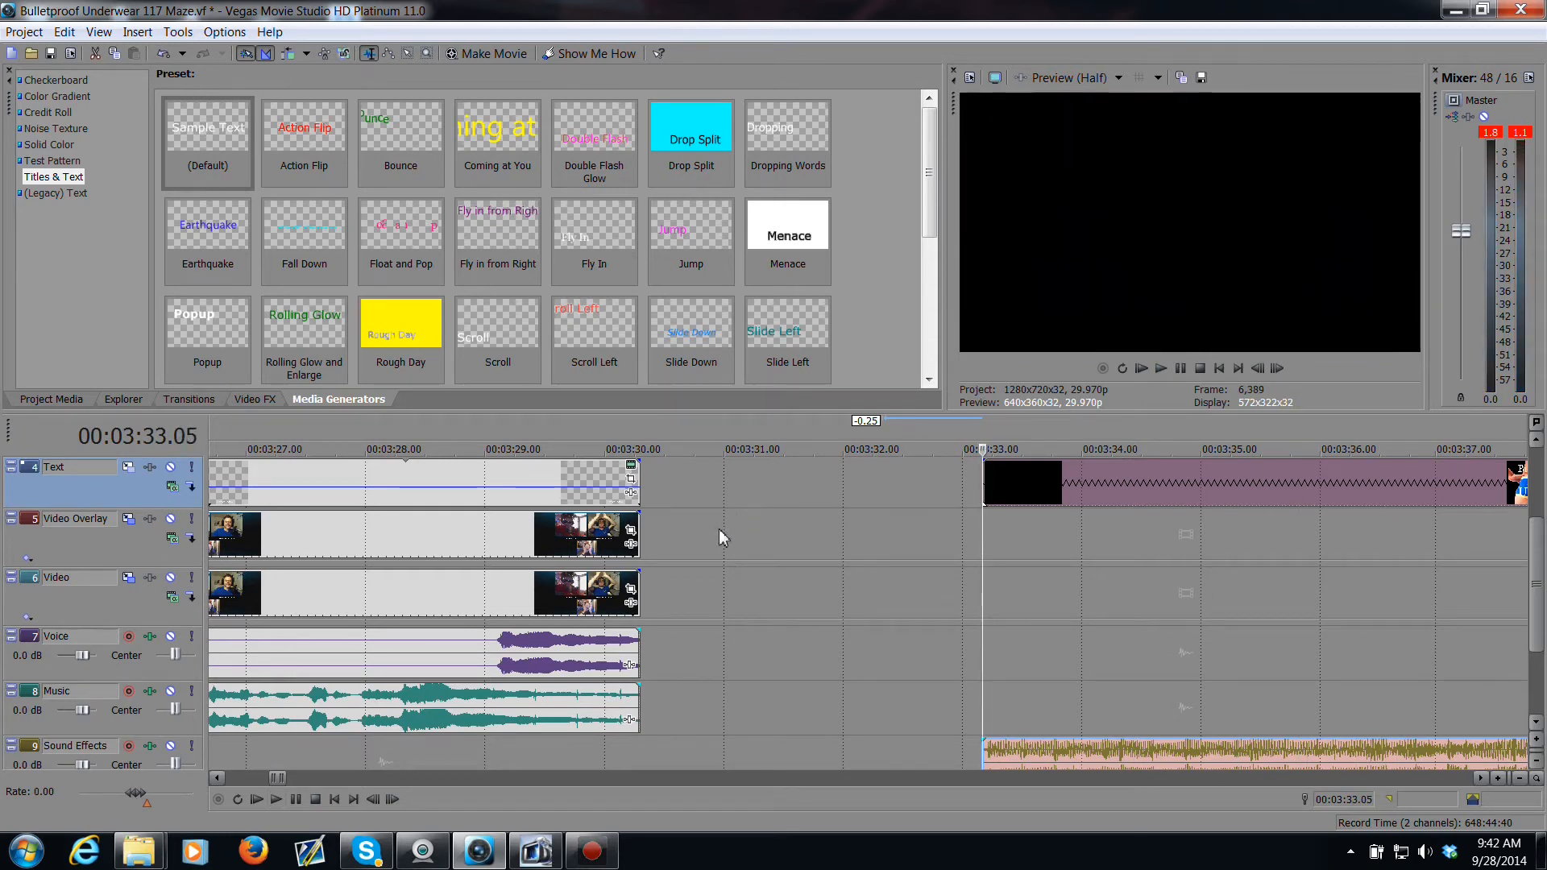
# Step: Select the earlier section's events and move them later so they end where the title clip begins
pyautogui.scroll(-4, 721, 538)
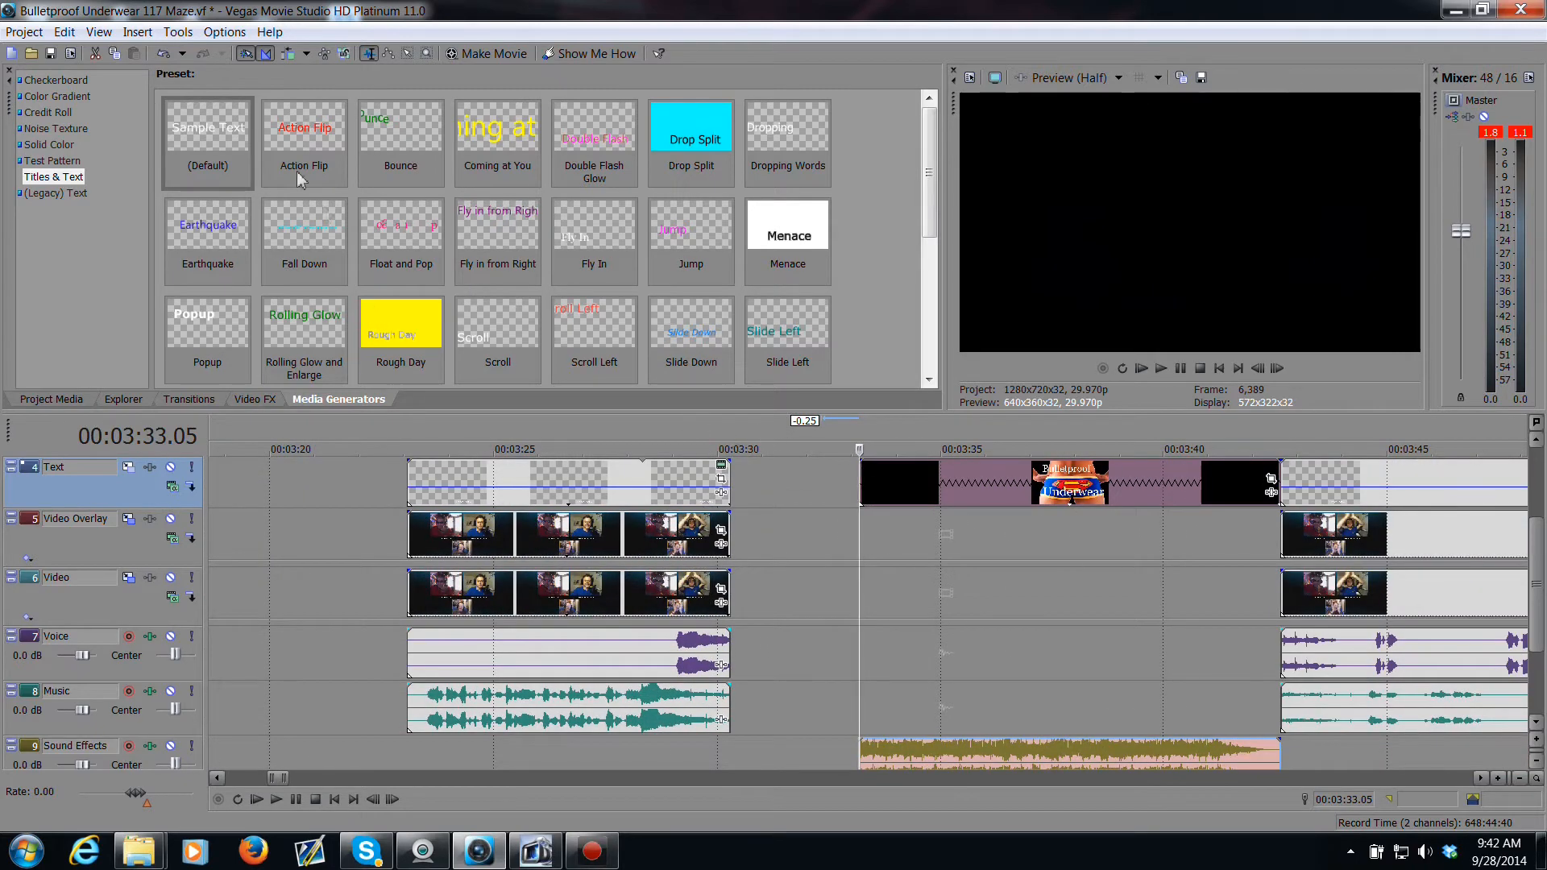
pyautogui.click(409, 54)
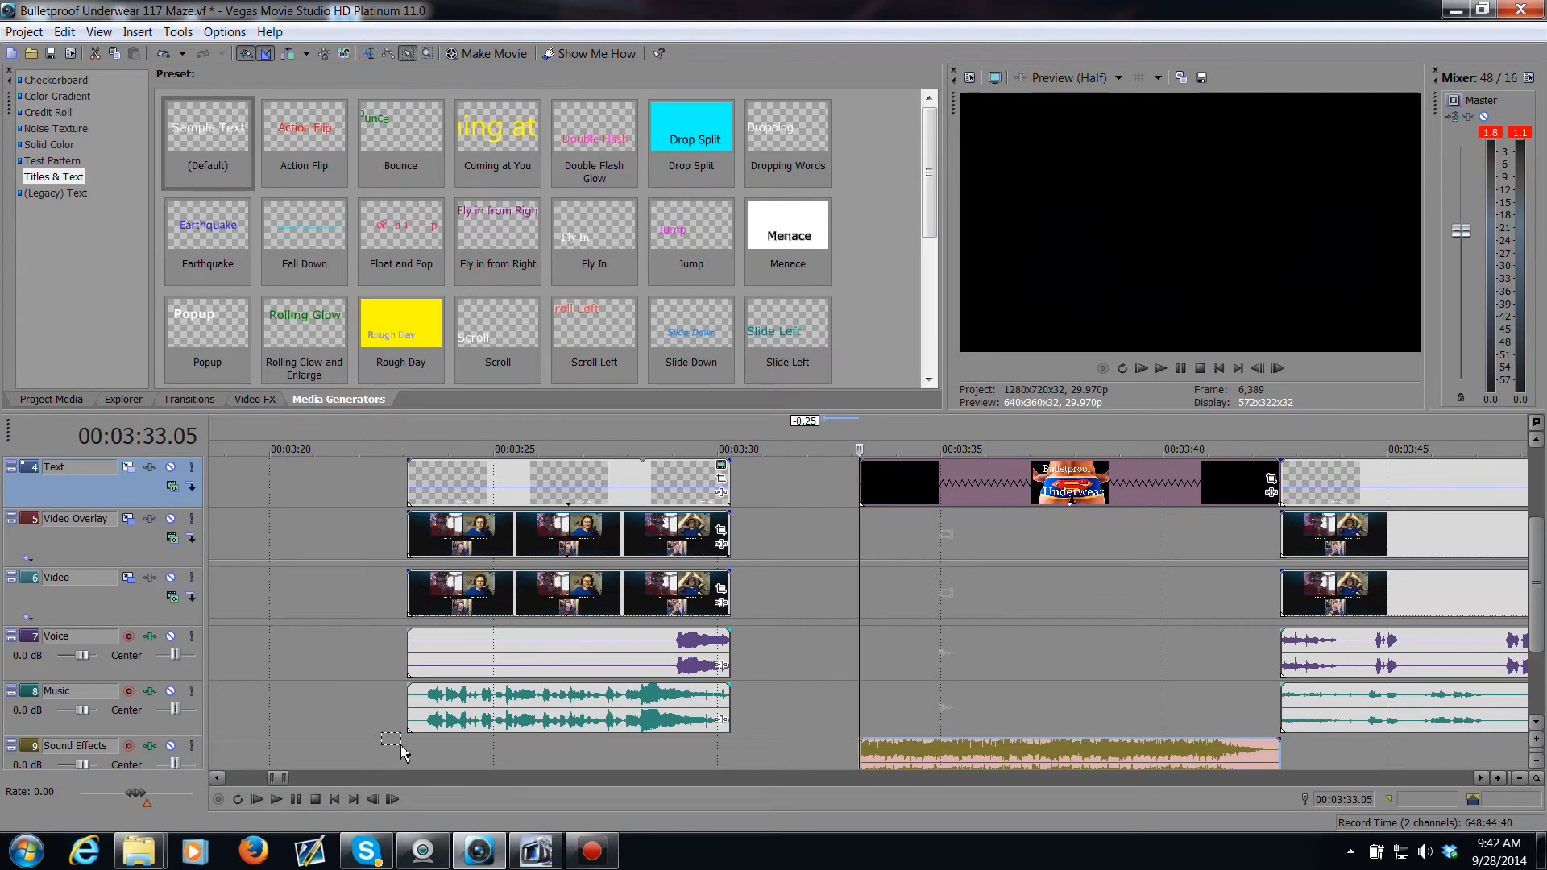
pyautogui.moveTo(397, 743); pyautogui.dragTo(476, 626)
pyautogui.moveTo(468, 686); pyautogui.dragTo(576, 480)
pyautogui.click(369, 54)
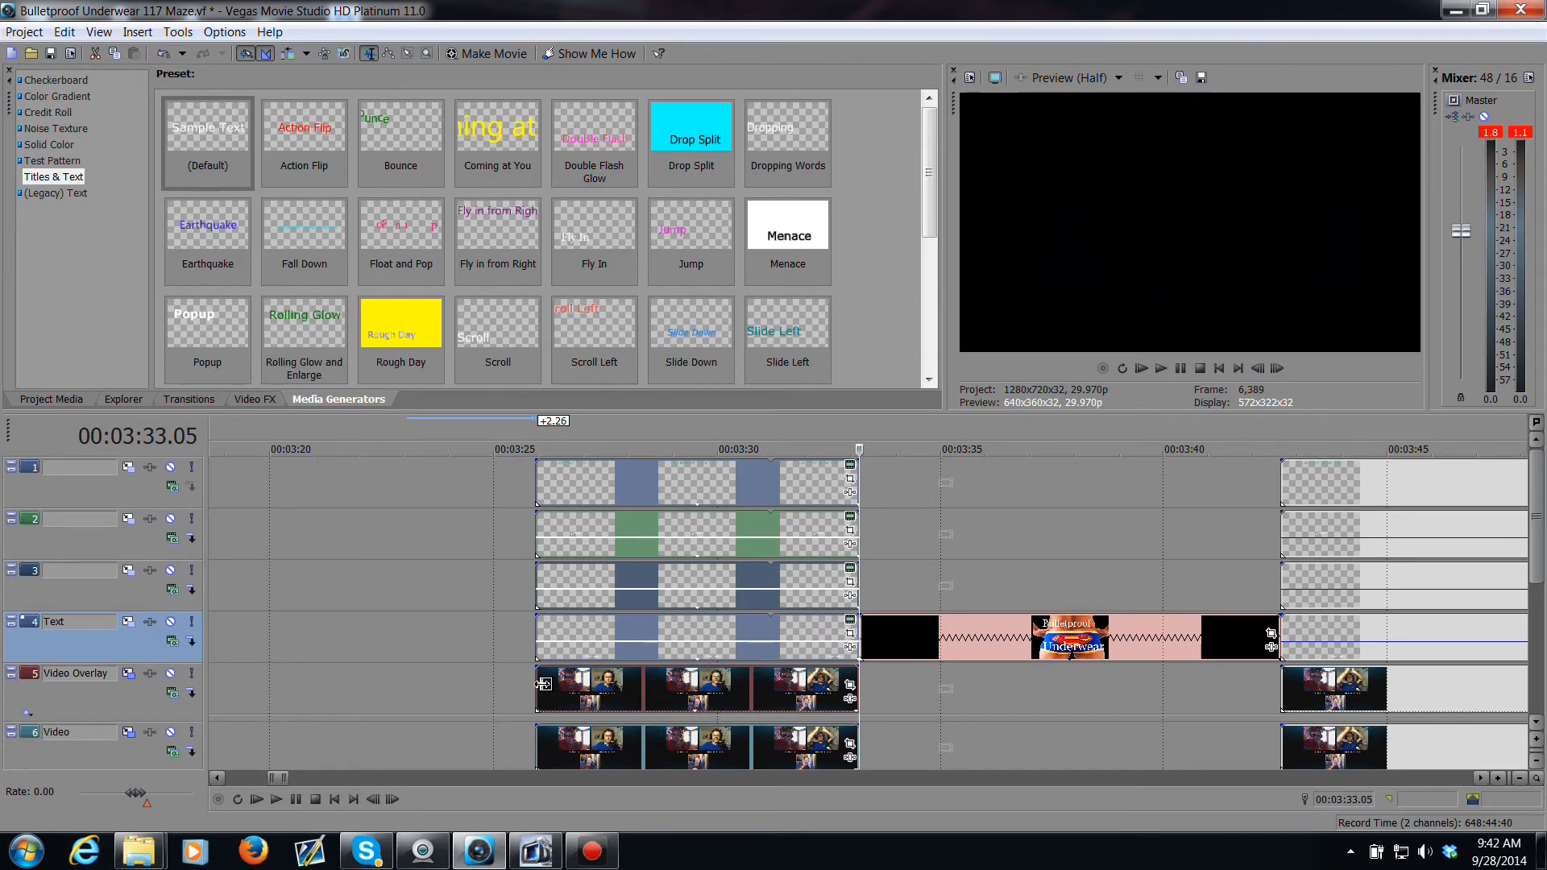
# Step: Add a short fade-in to the start of the Video Overlay event in the earlier section
pyautogui.click(543, 684)
pyautogui.scroll(-2, 512, 661)
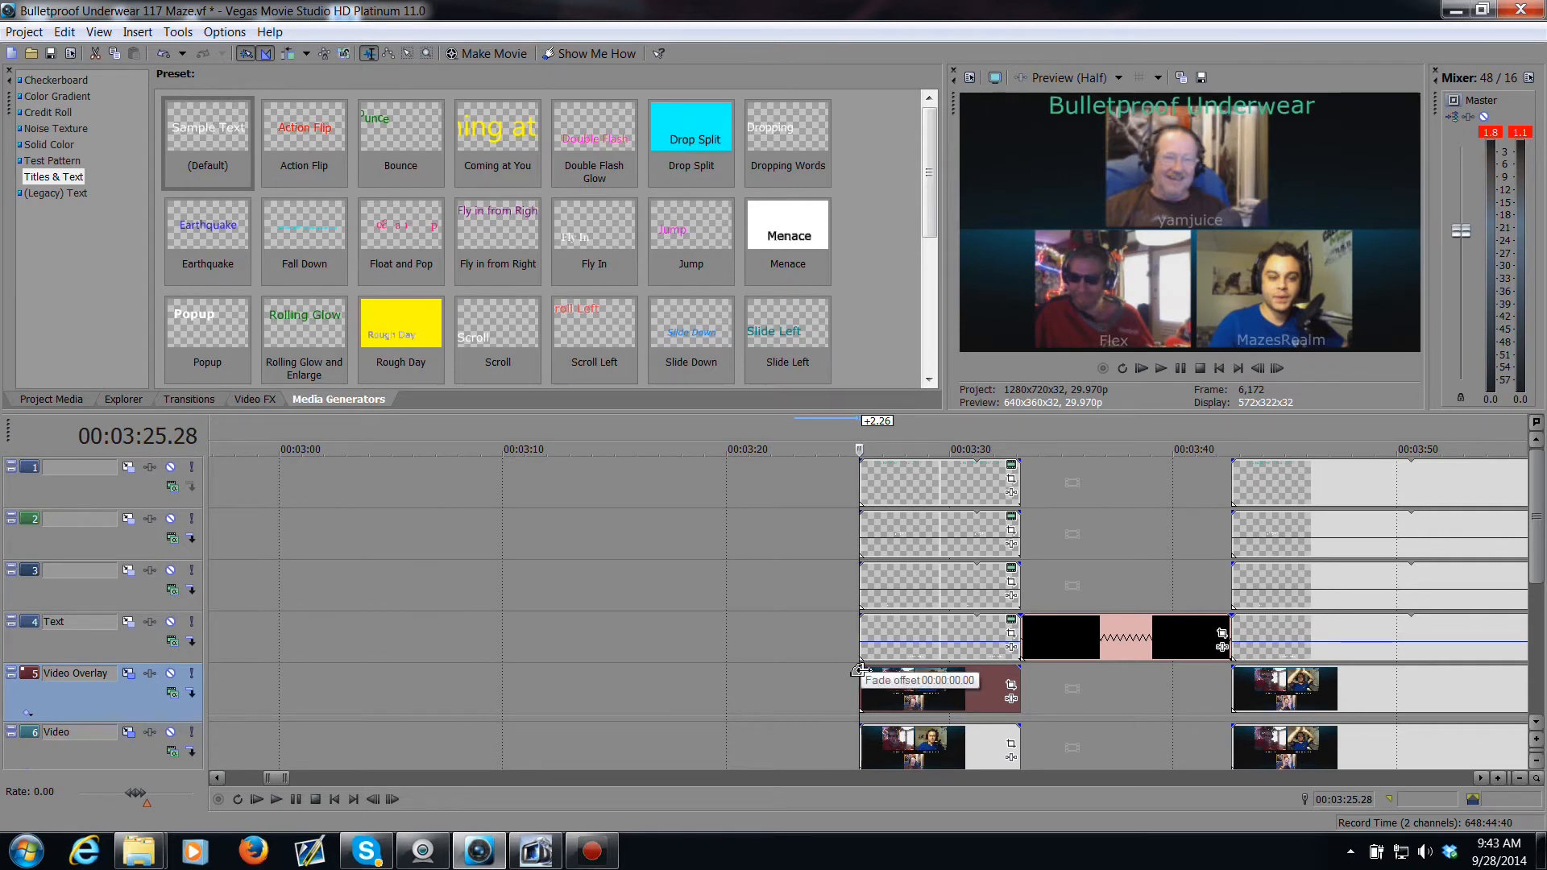
pyautogui.moveTo(859, 670); pyautogui.dragTo(870, 679)
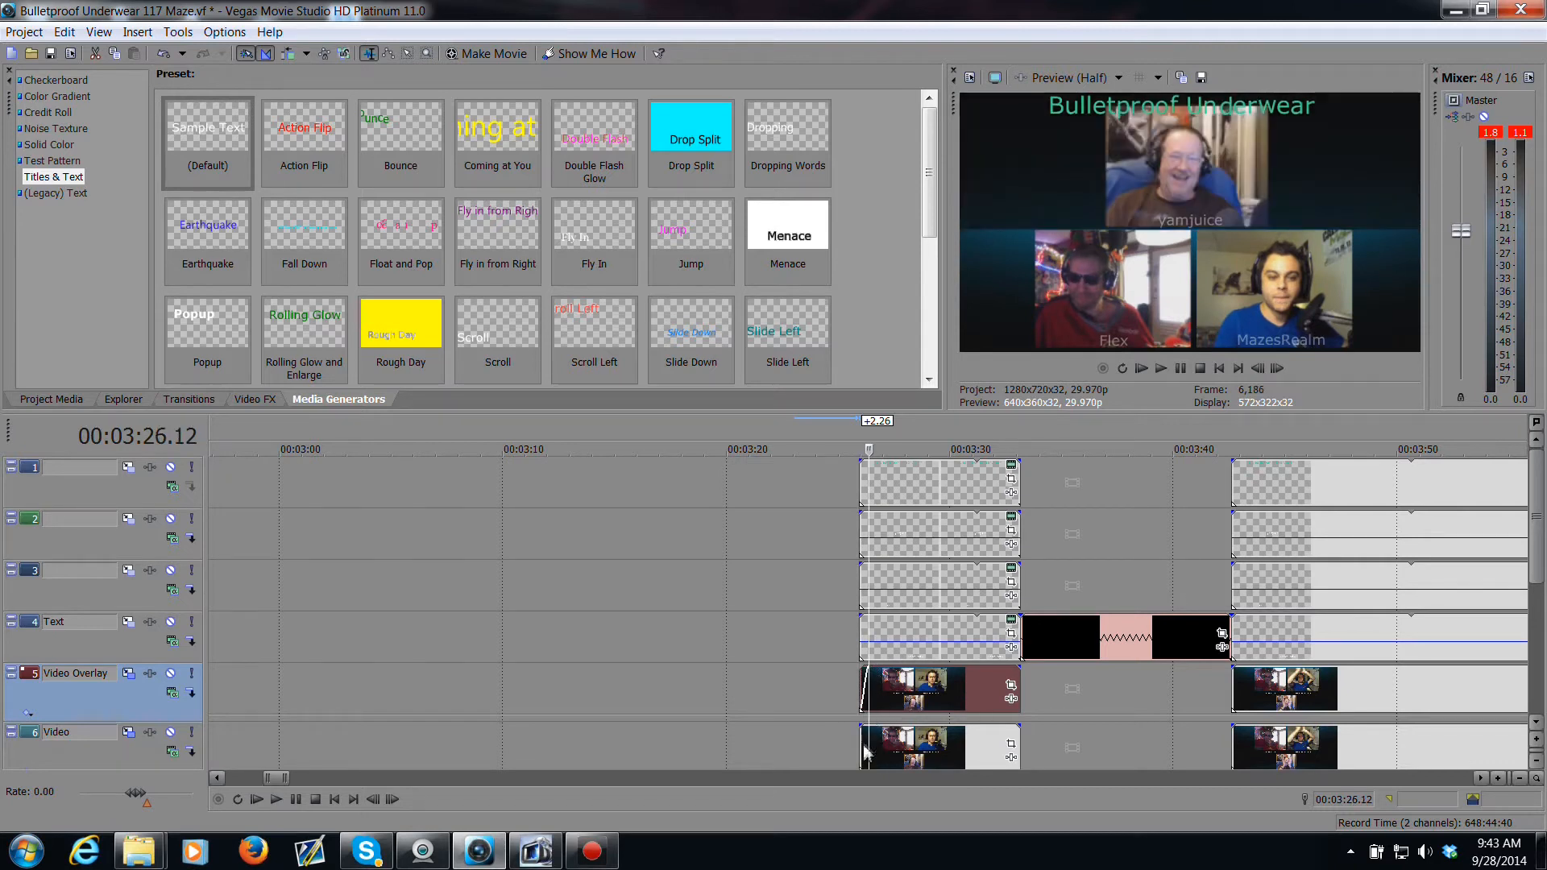
# Step: Add a short fade-in to the start of the Video track event in the earlier section and preview it
pyautogui.moveTo(860, 729); pyautogui.dragTo(870, 732)
pyautogui.click(861, 746)
pyautogui.press('space')
pyautogui.press('space')
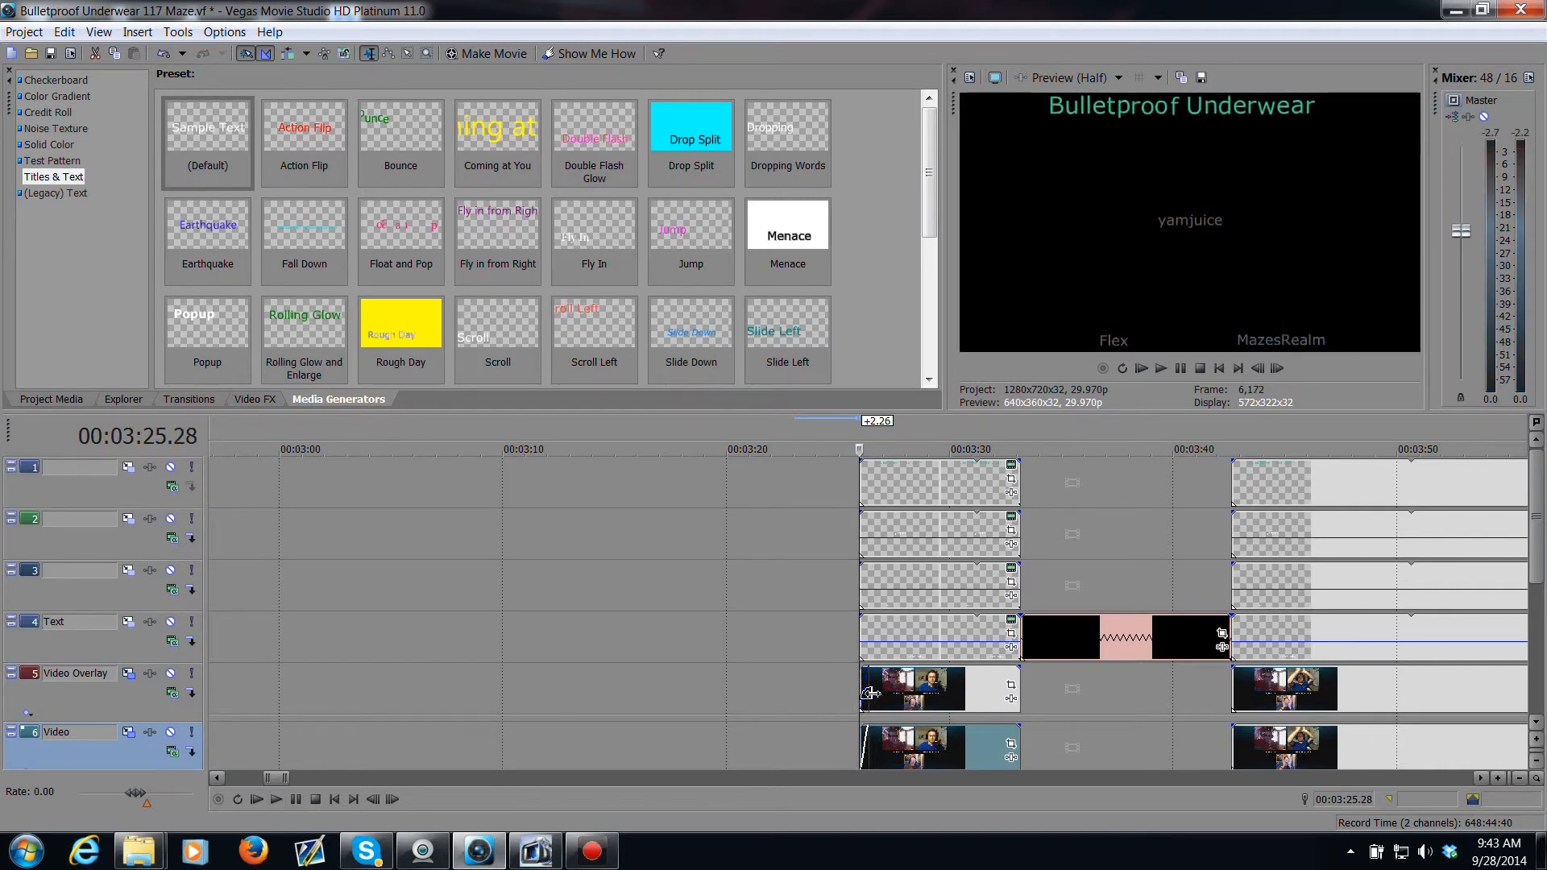
# Step: Add short fade-ins to the starts of the text and overlay events on tracks 1 to 4 in the earlier section
pyautogui.press('space')
pyautogui.moveTo(859, 619); pyautogui.dragTo(868, 516)
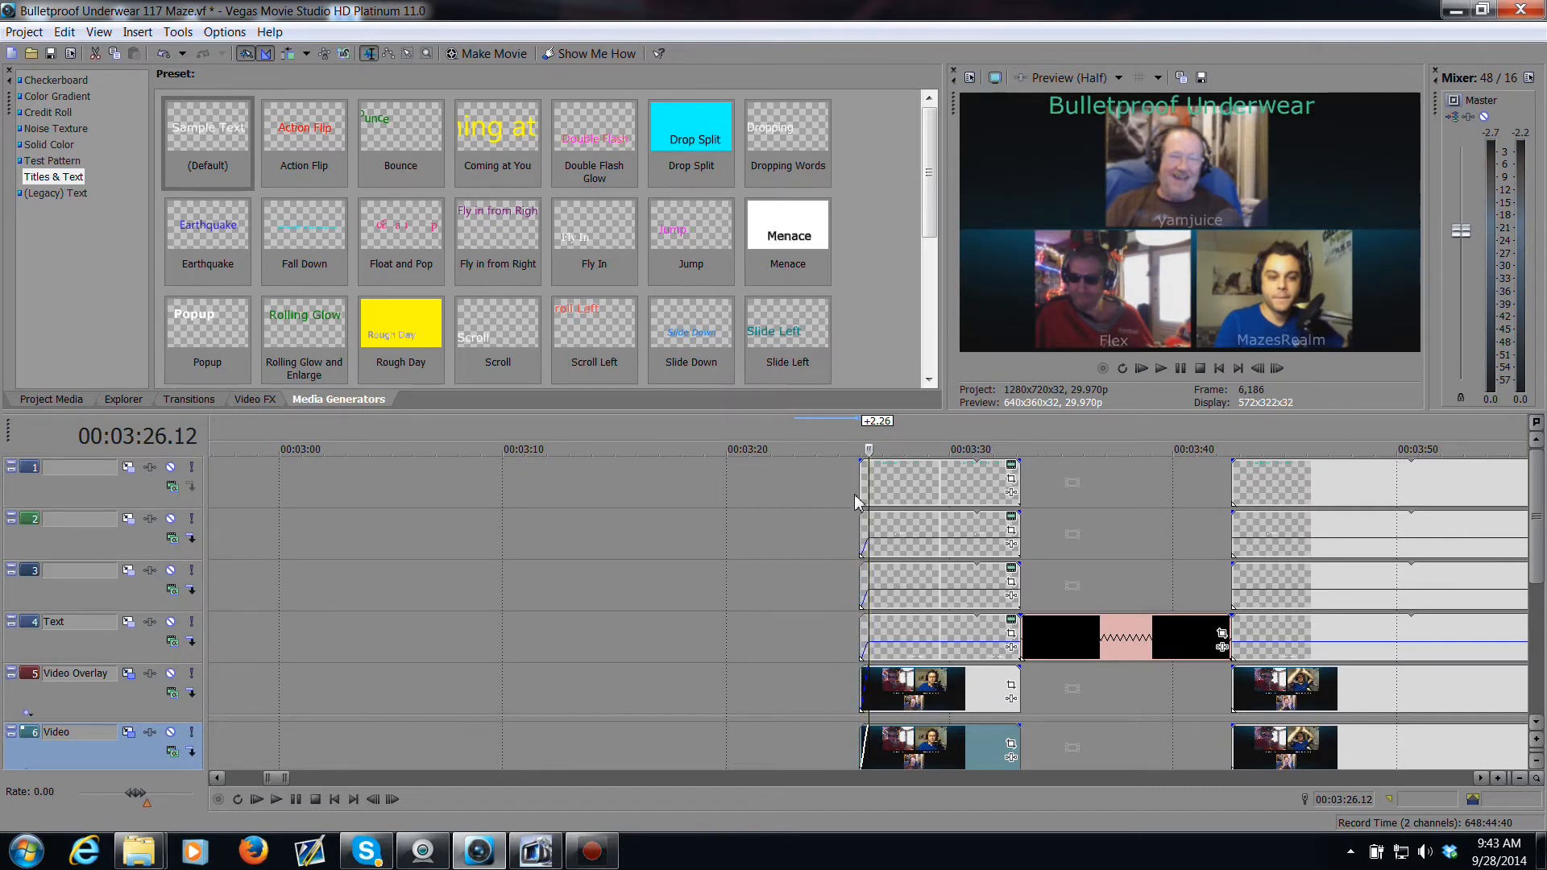
pyautogui.moveTo(859, 463); pyautogui.dragTo(867, 460)
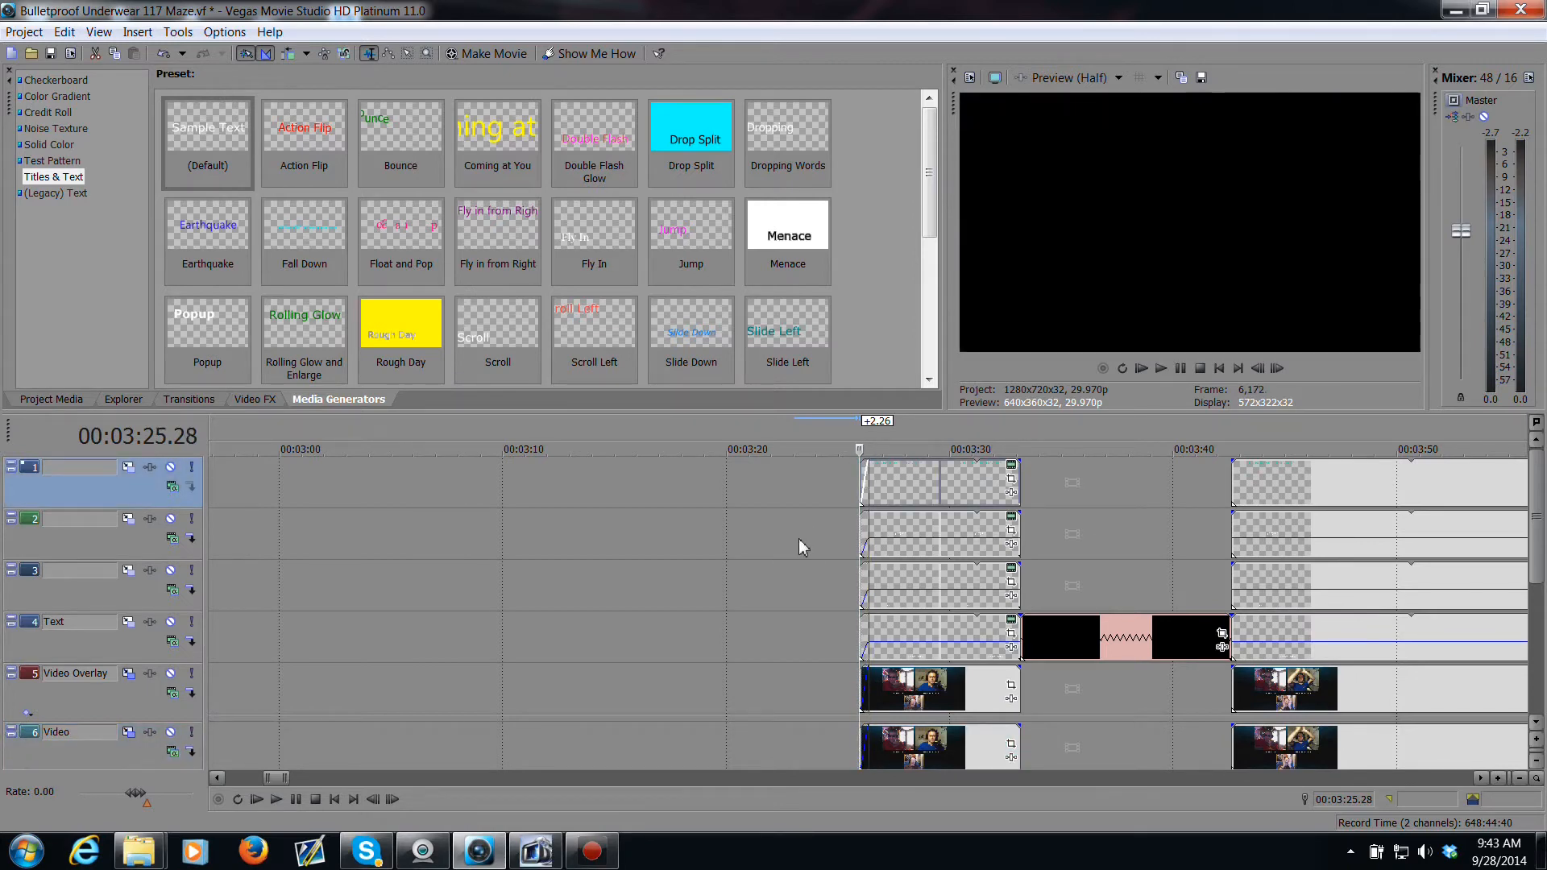
pyautogui.press('space')
pyautogui.press('space')
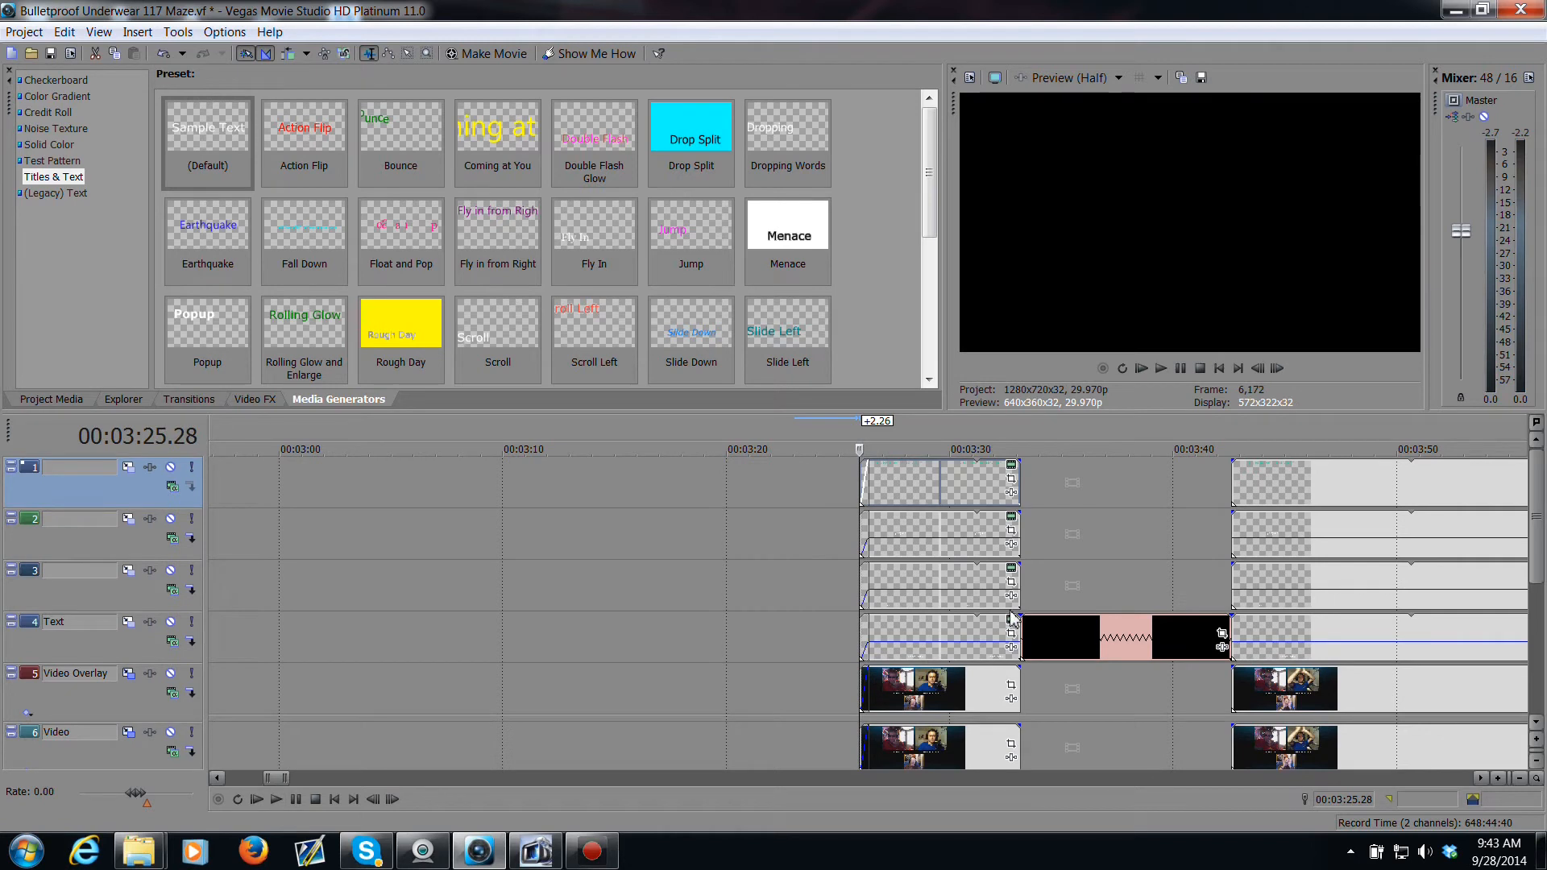
# Step: Play back the transition from the earlier section into the title clip to preview it
pyautogui.click(1235, 693)
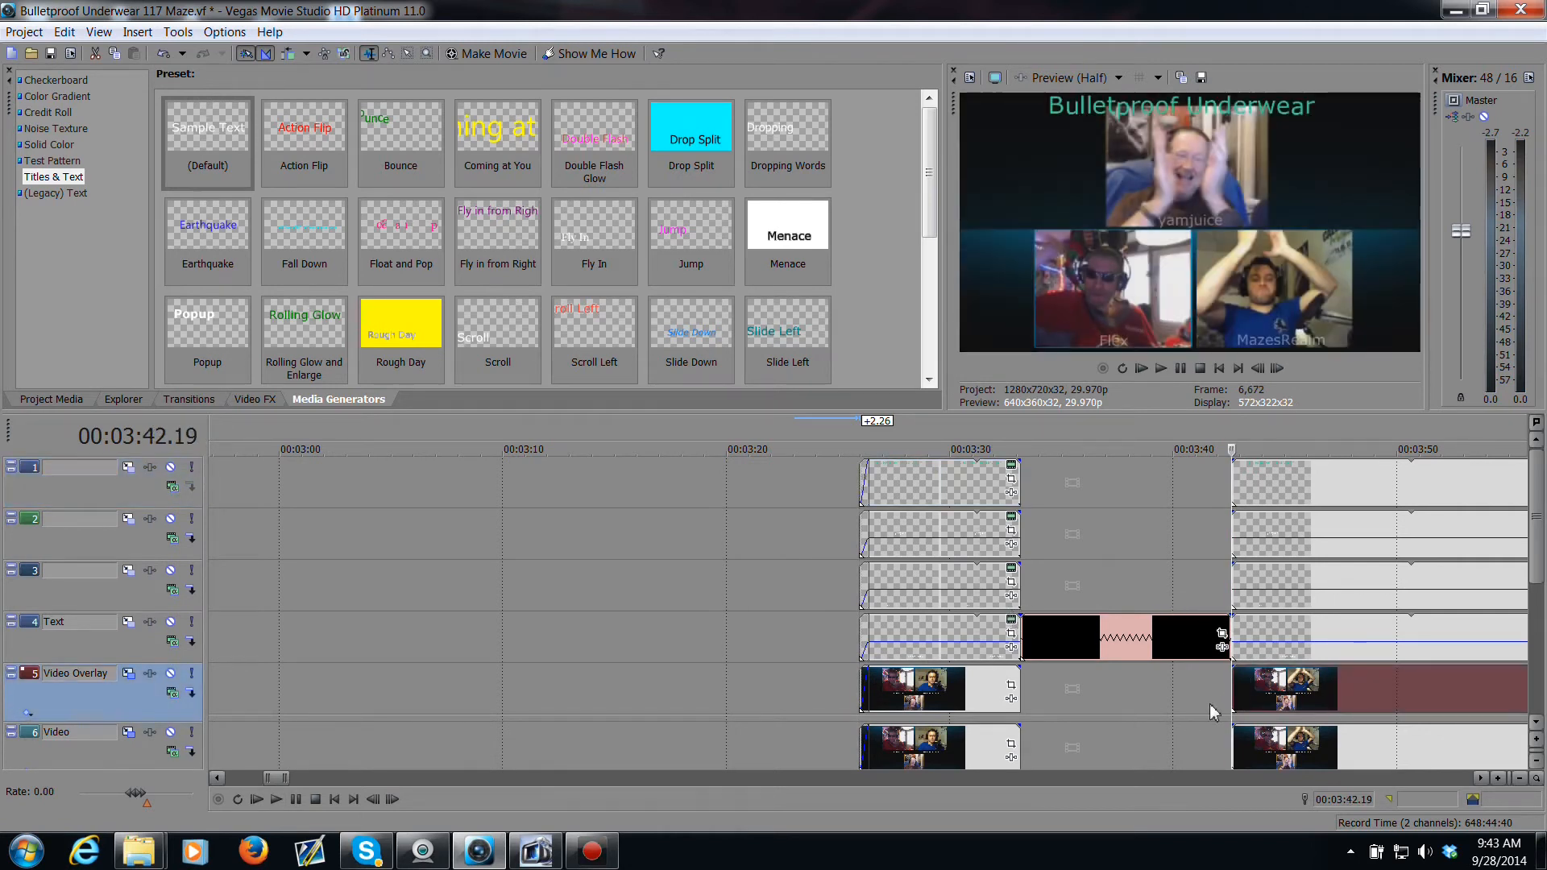
pyautogui.click(978, 707)
pyautogui.press('space')
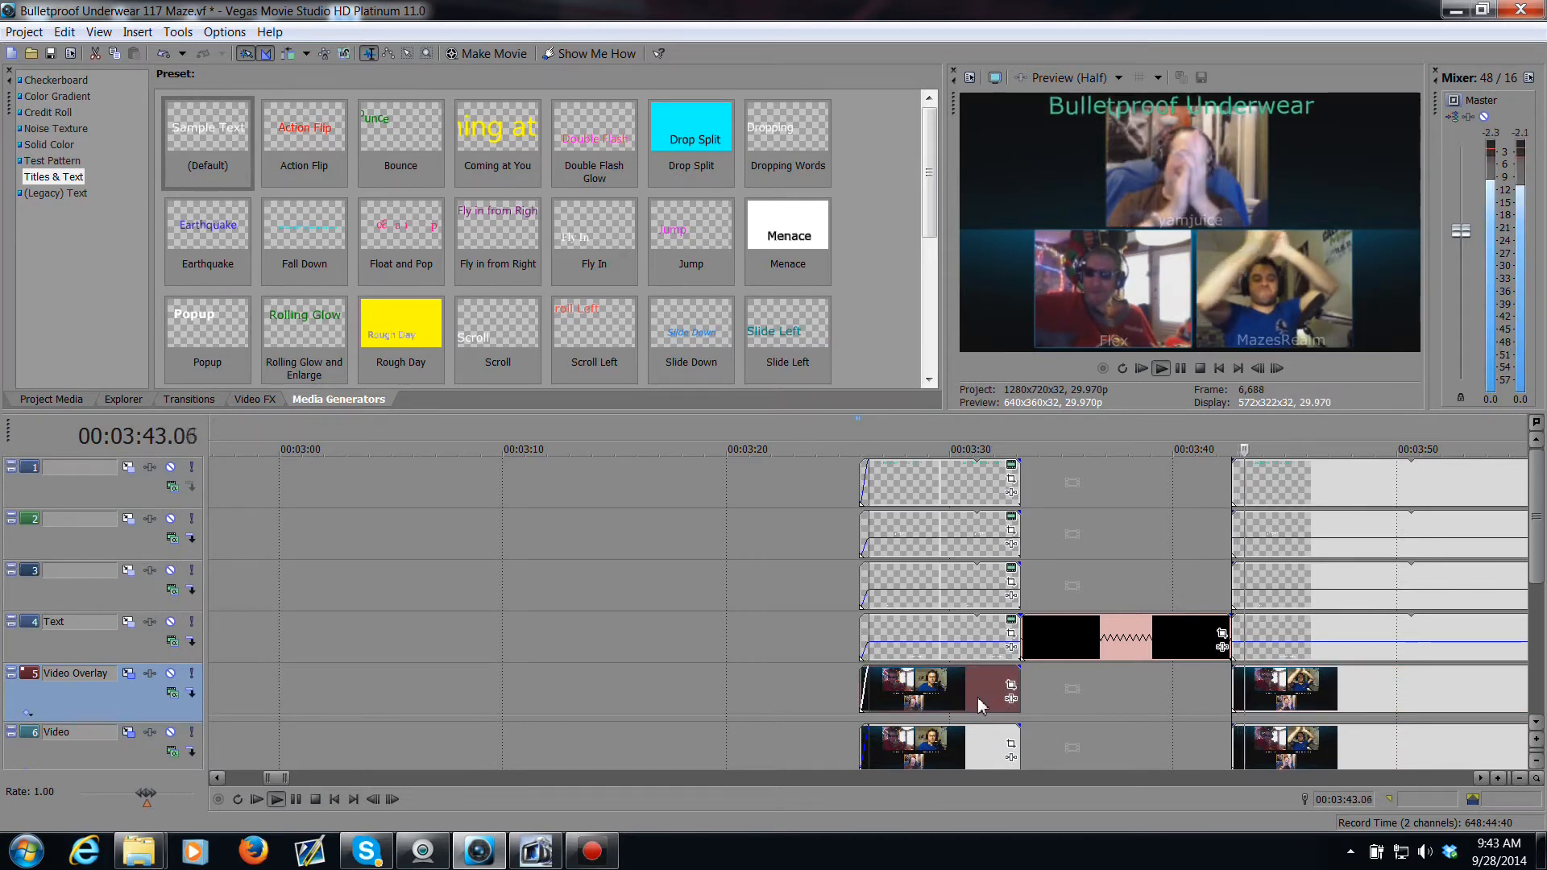
pyautogui.press('space')
pyautogui.click(980, 705)
pyautogui.press('space')
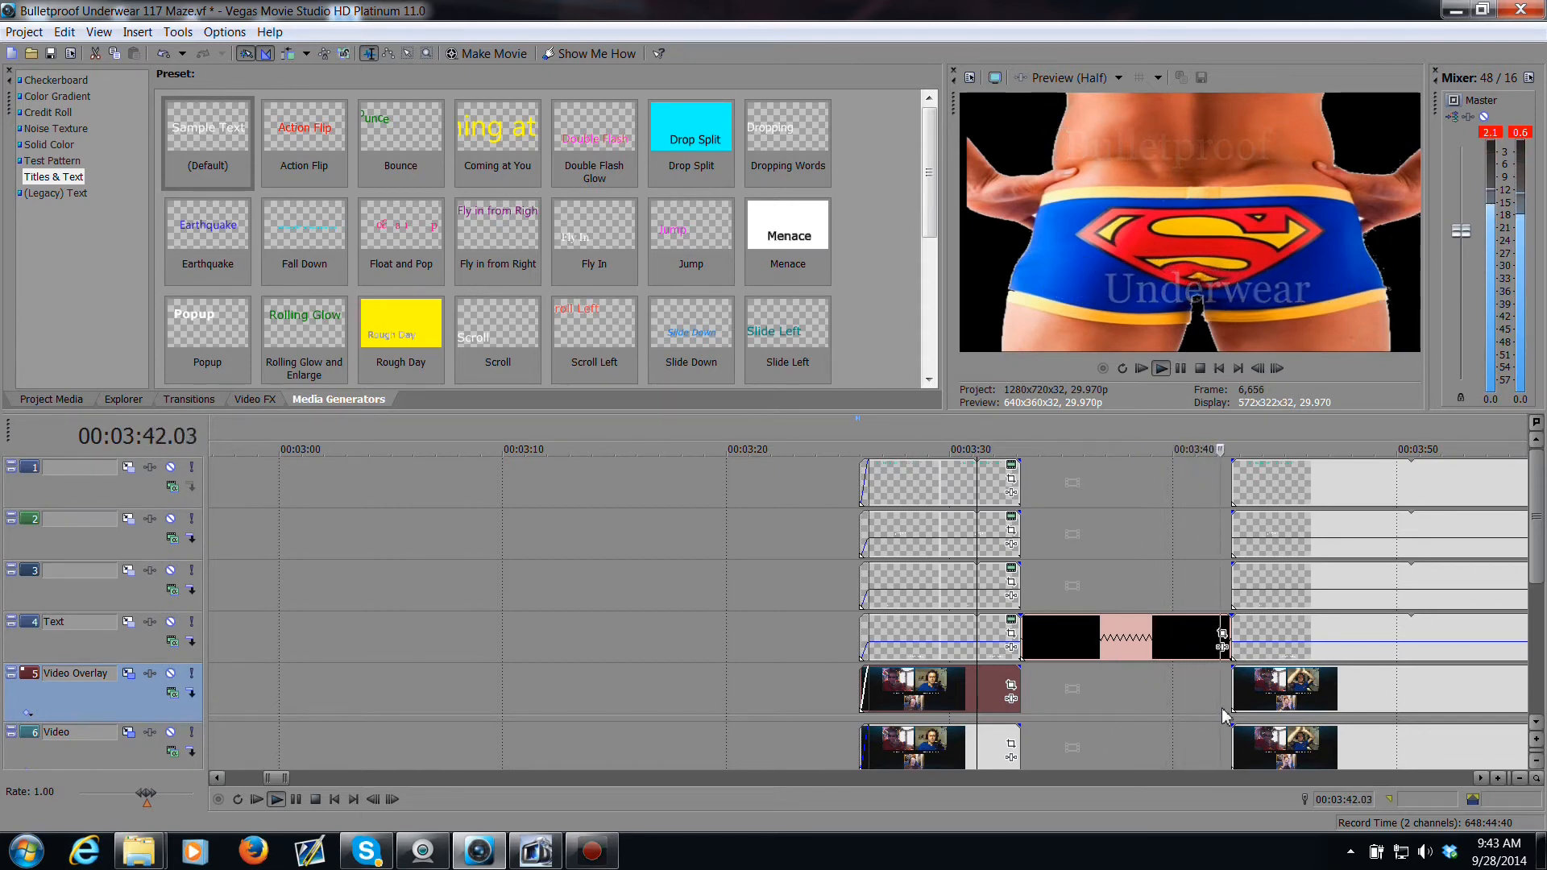
pyautogui.press('space')
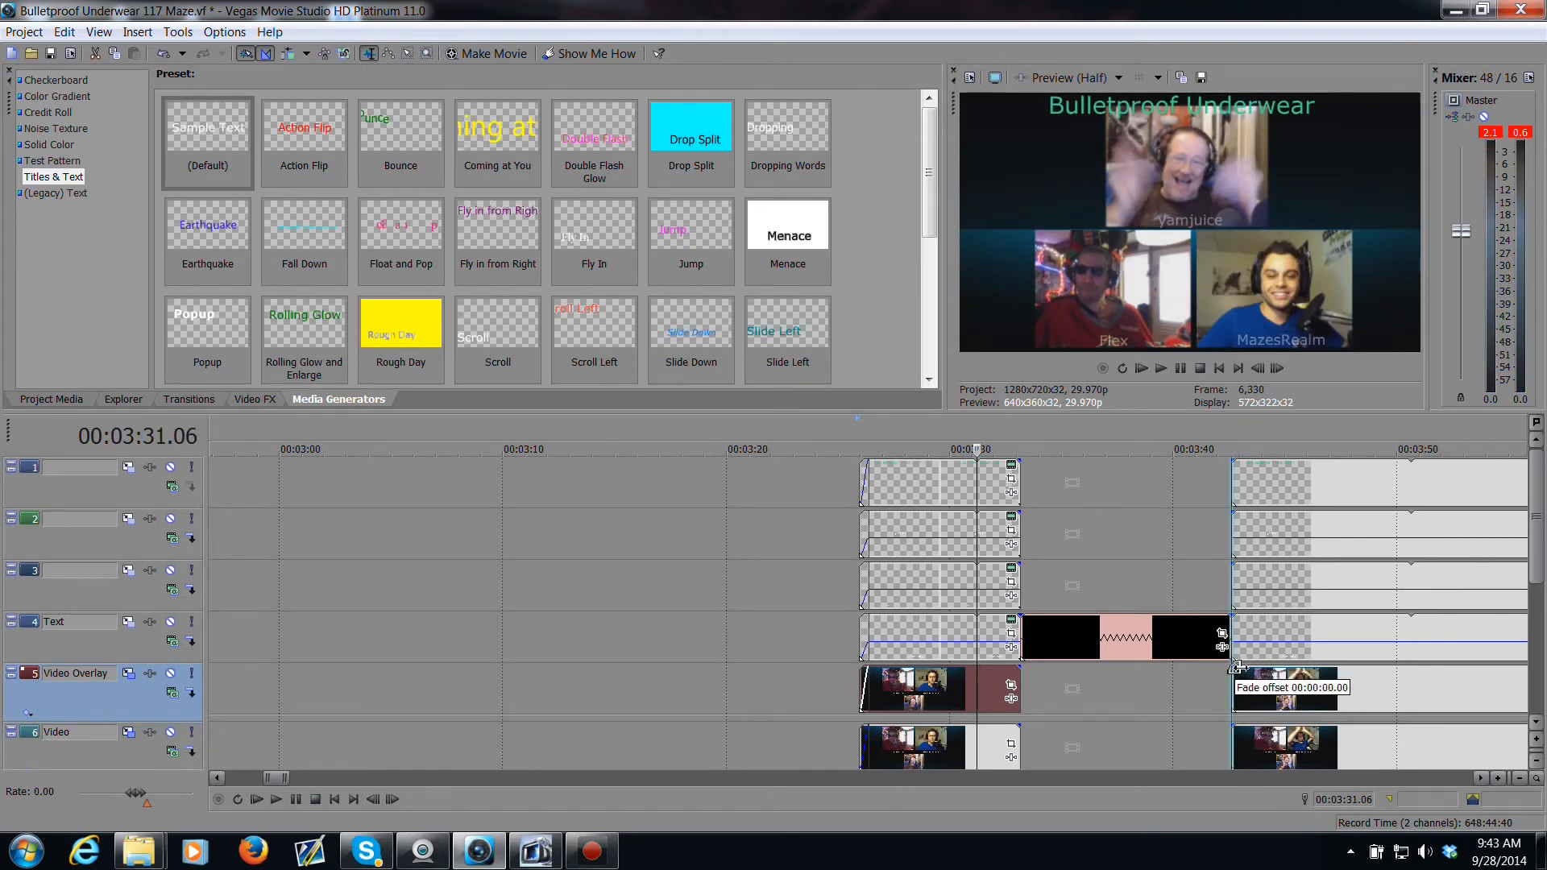
# Step: Add fade-ins of about 00:00:00.12 to the starts of the later section's events on tracks 1 to 5 and preview them
pyautogui.click(1240, 675)
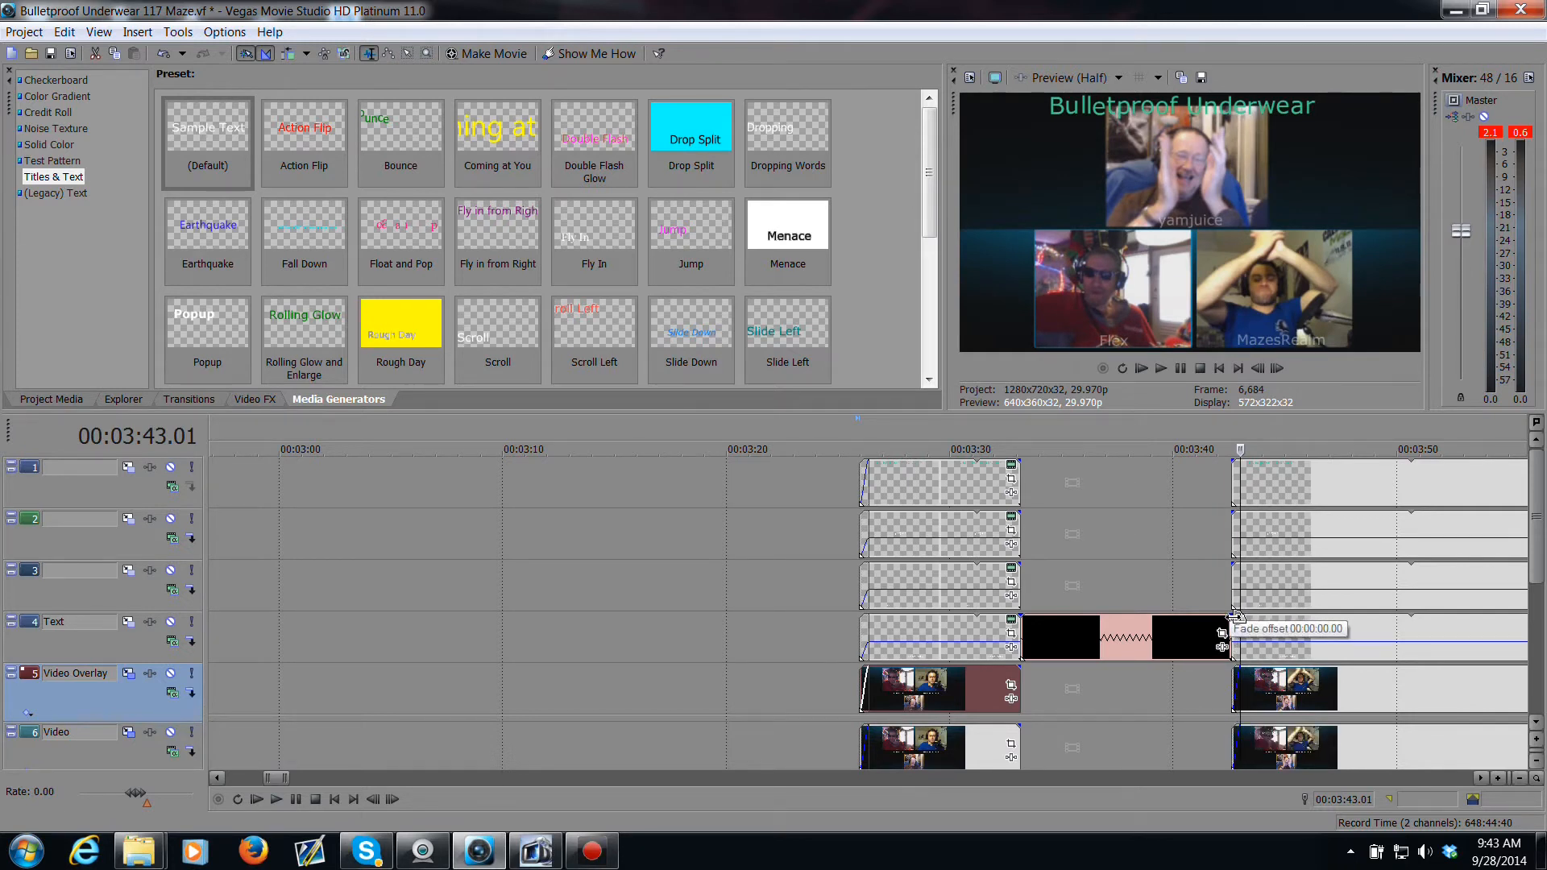
pyautogui.moveTo(1232, 618); pyautogui.dragTo(1241, 569)
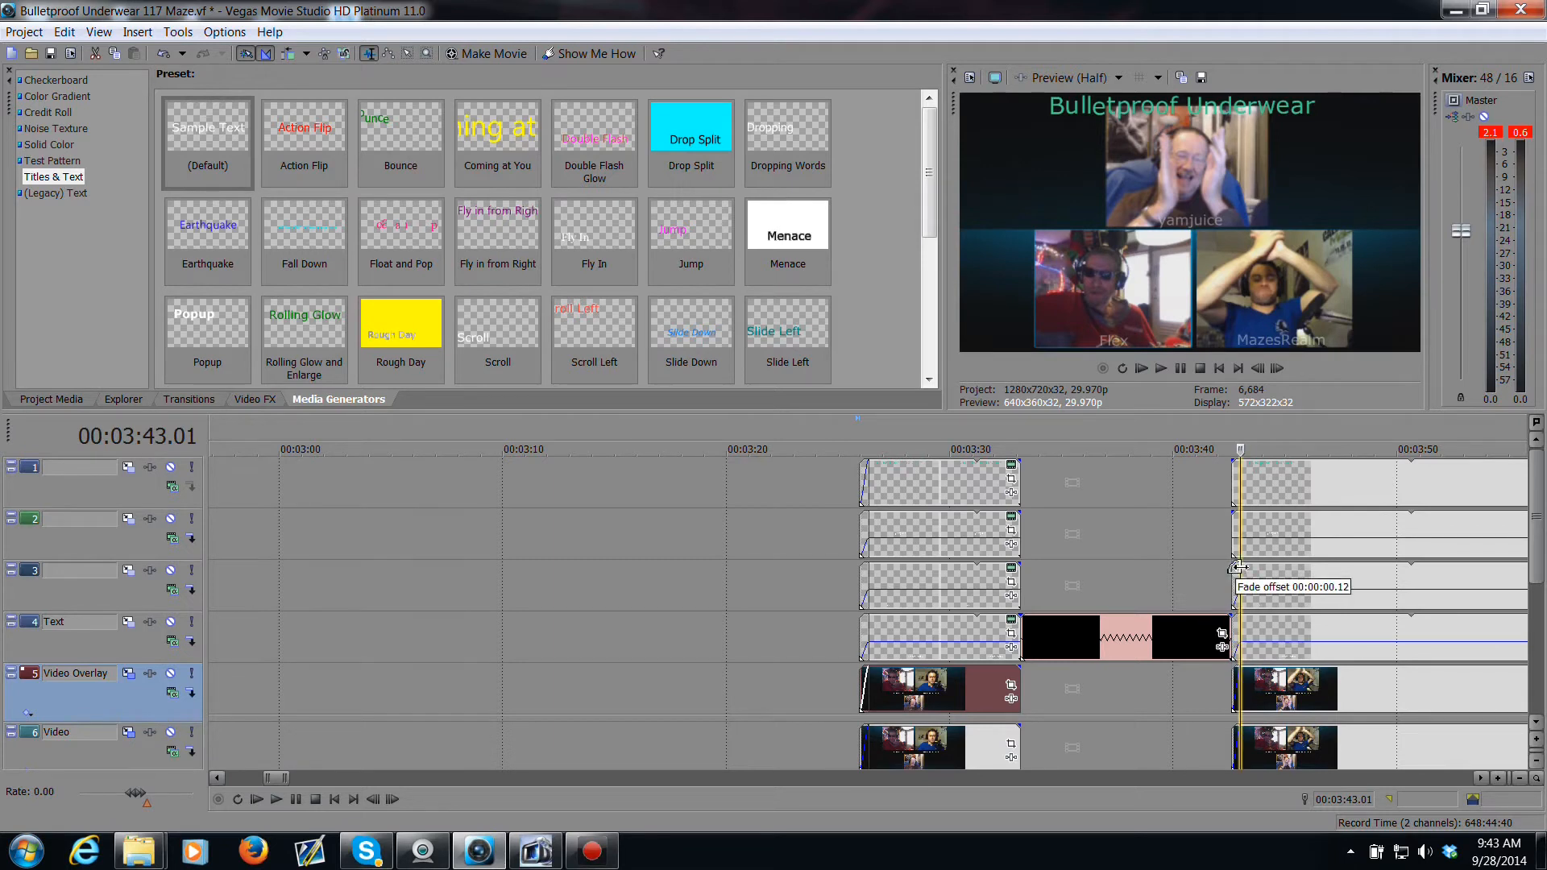
pyautogui.moveTo(1229, 516); pyautogui.dragTo(1240, 517)
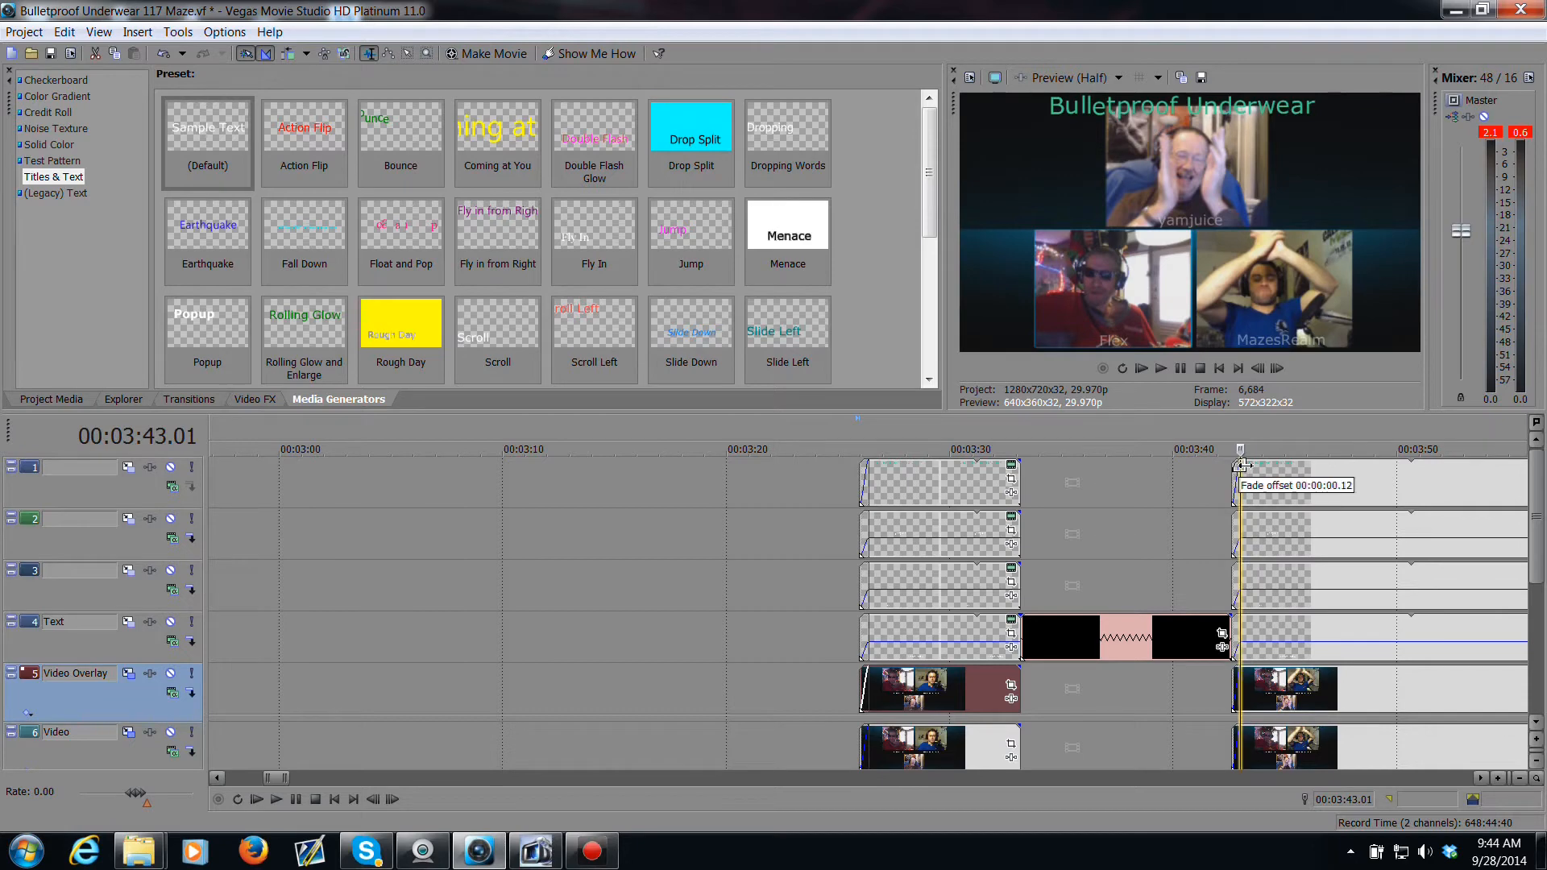
pyautogui.click(1204, 487)
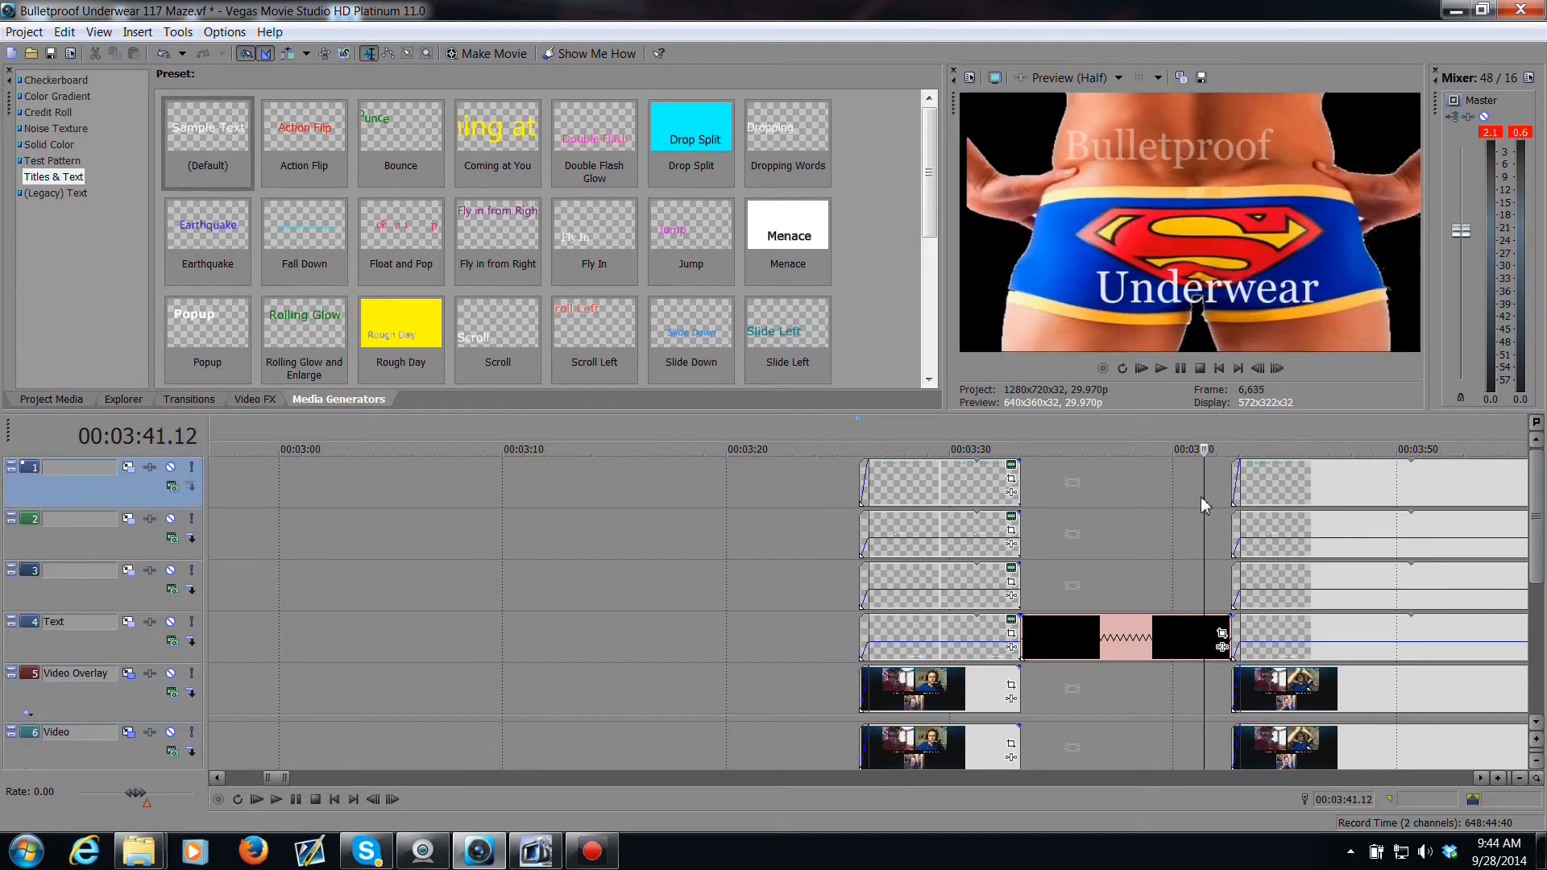
pyautogui.press('space')
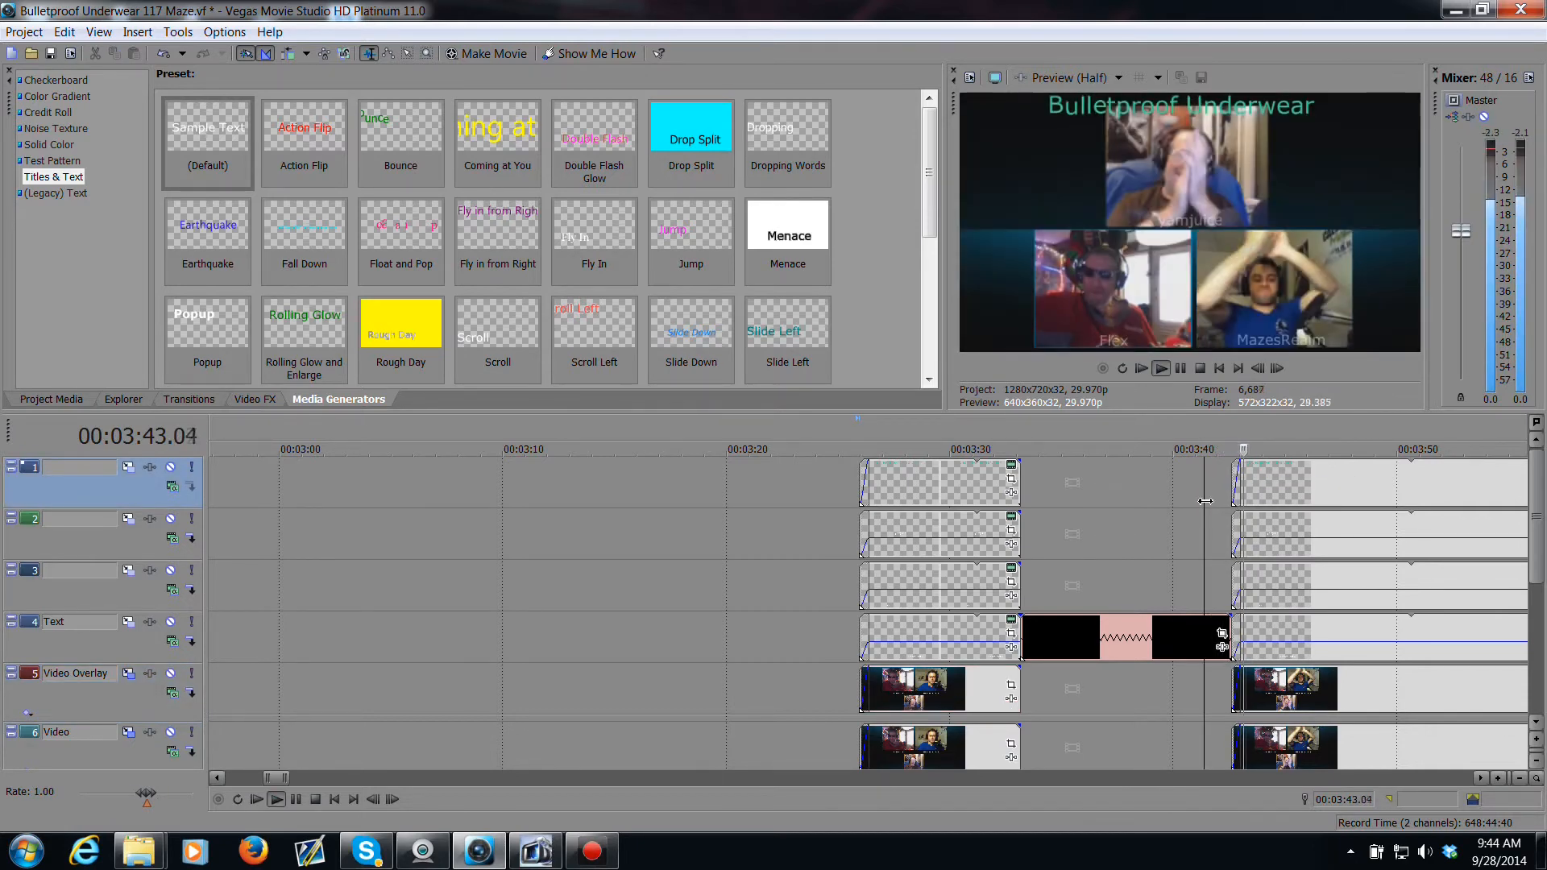
pyautogui.press('space')
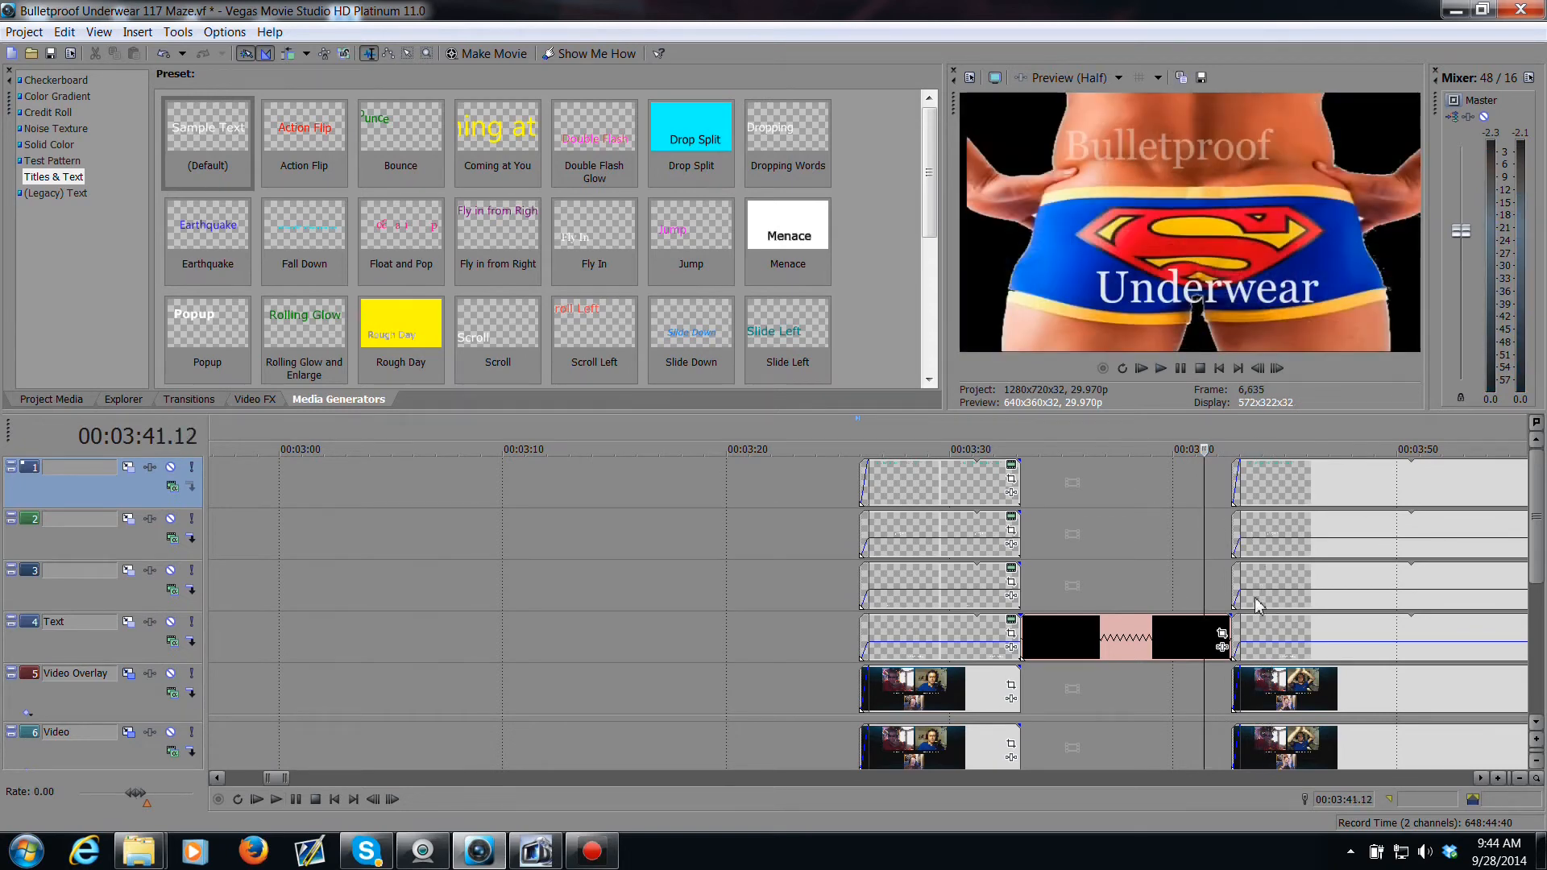
# Step: Navigate to the end of the project and play back the ending to find a frame to capture
pyautogui.scroll(-8, 1259, 602)
pyautogui.scroll(8, 1235, 610)
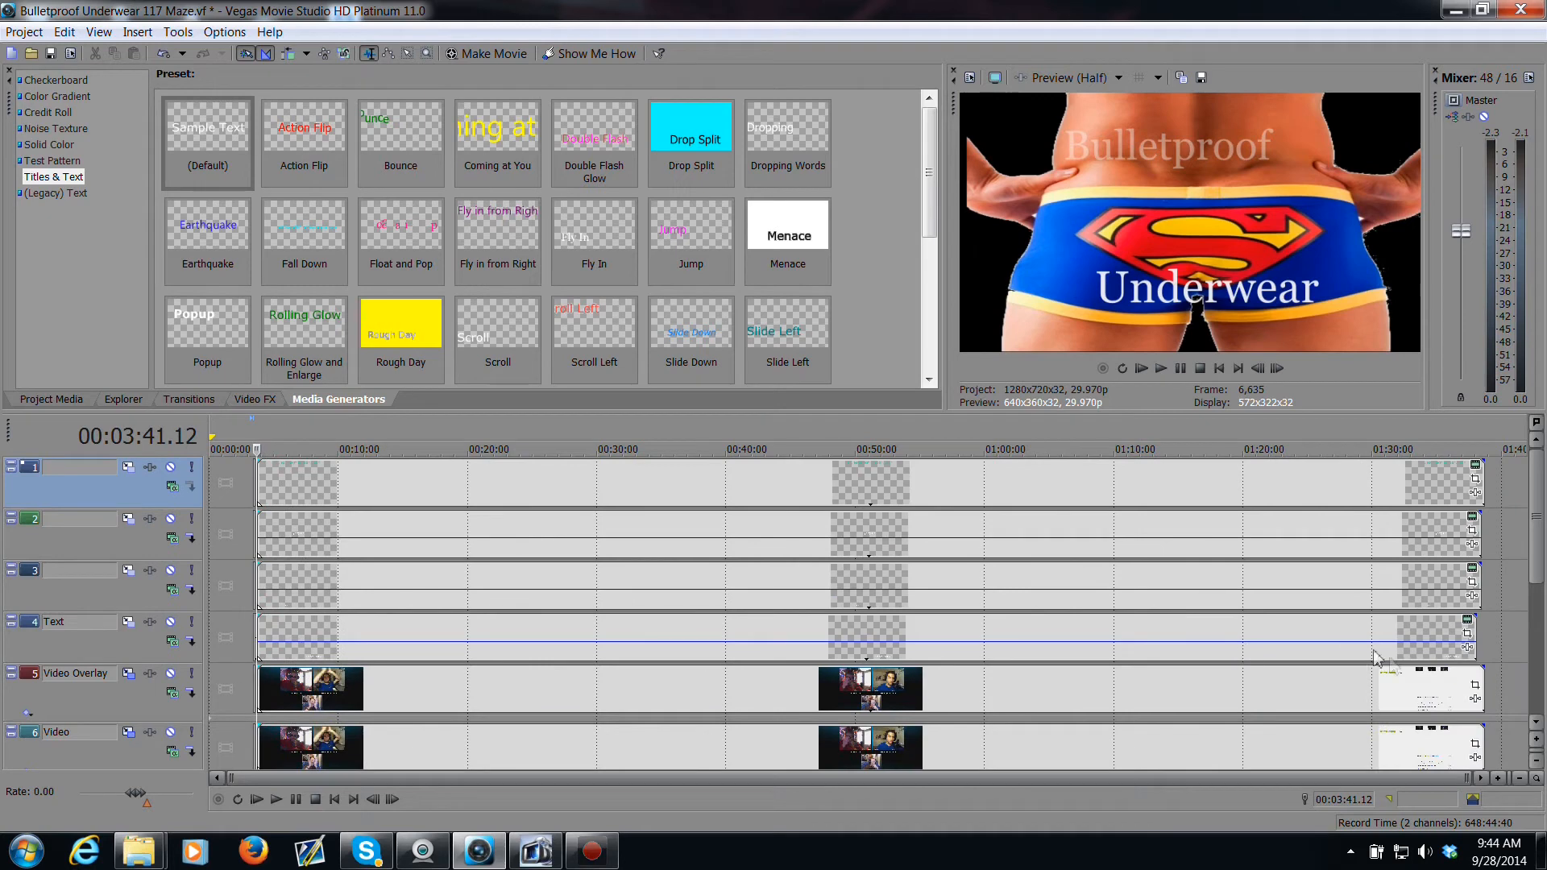
pyautogui.click(1409, 754)
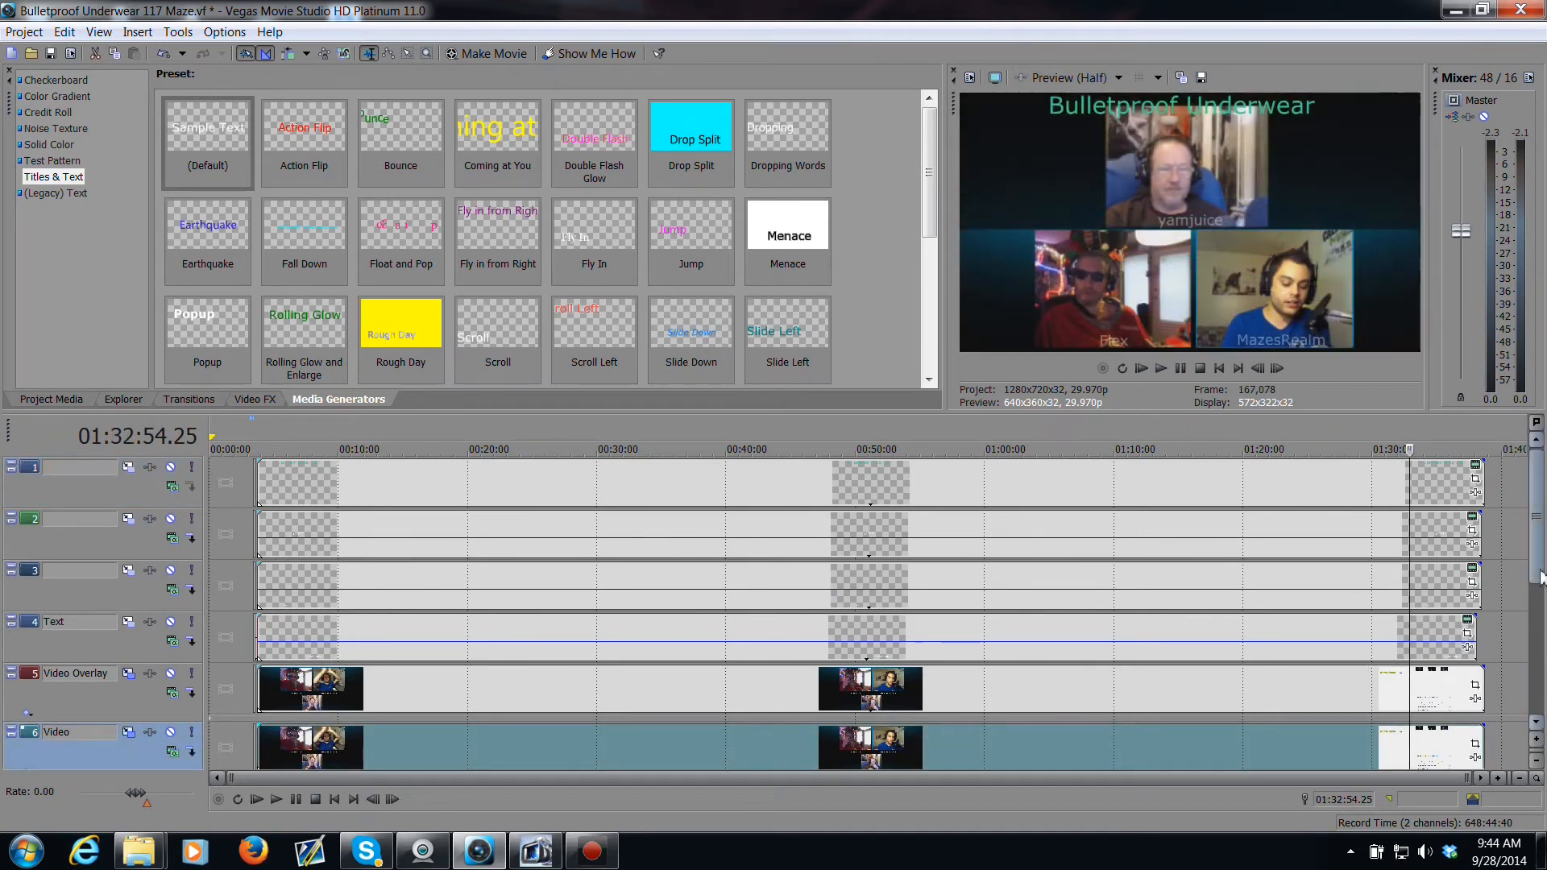
pyautogui.moveTo(1540, 574); pyautogui.dragTo(1540, 622)
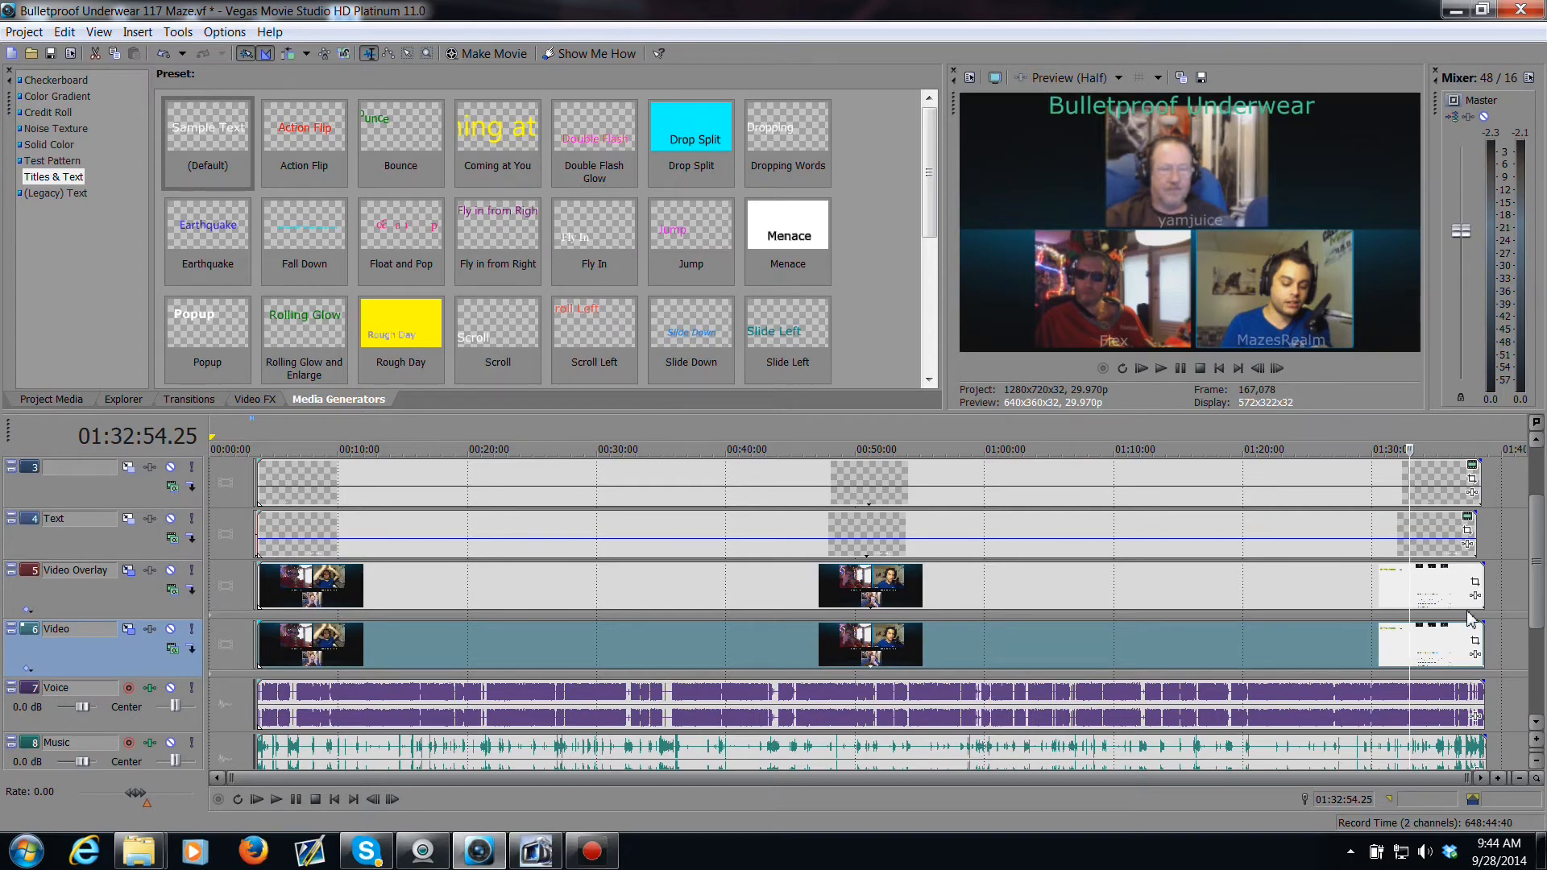
pyautogui.scroll(10, 1354, 635)
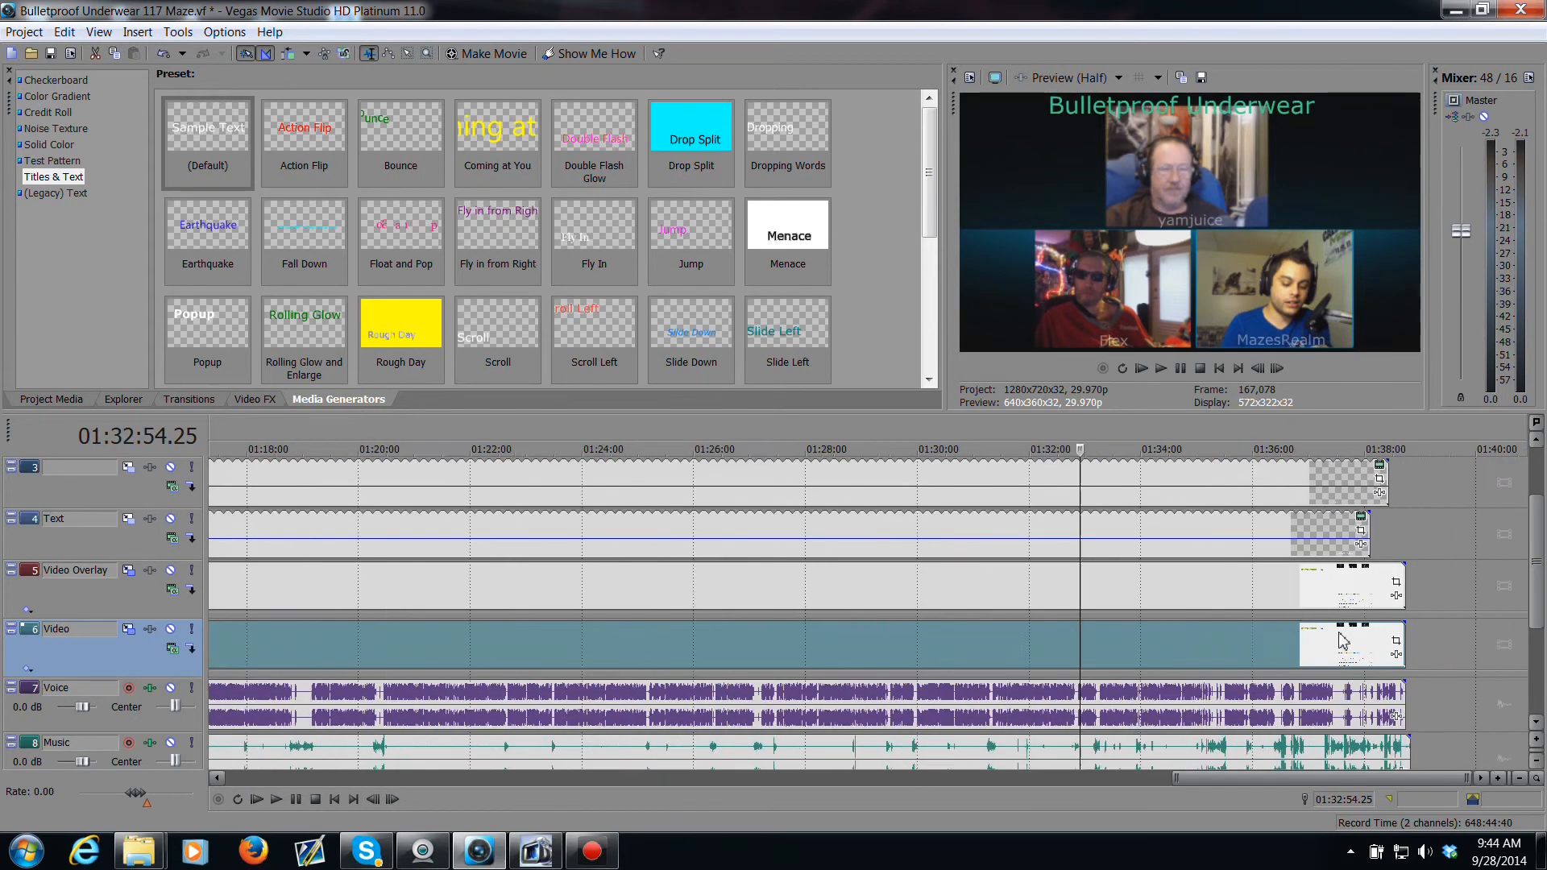
pyautogui.scroll(-3, 1345, 656)
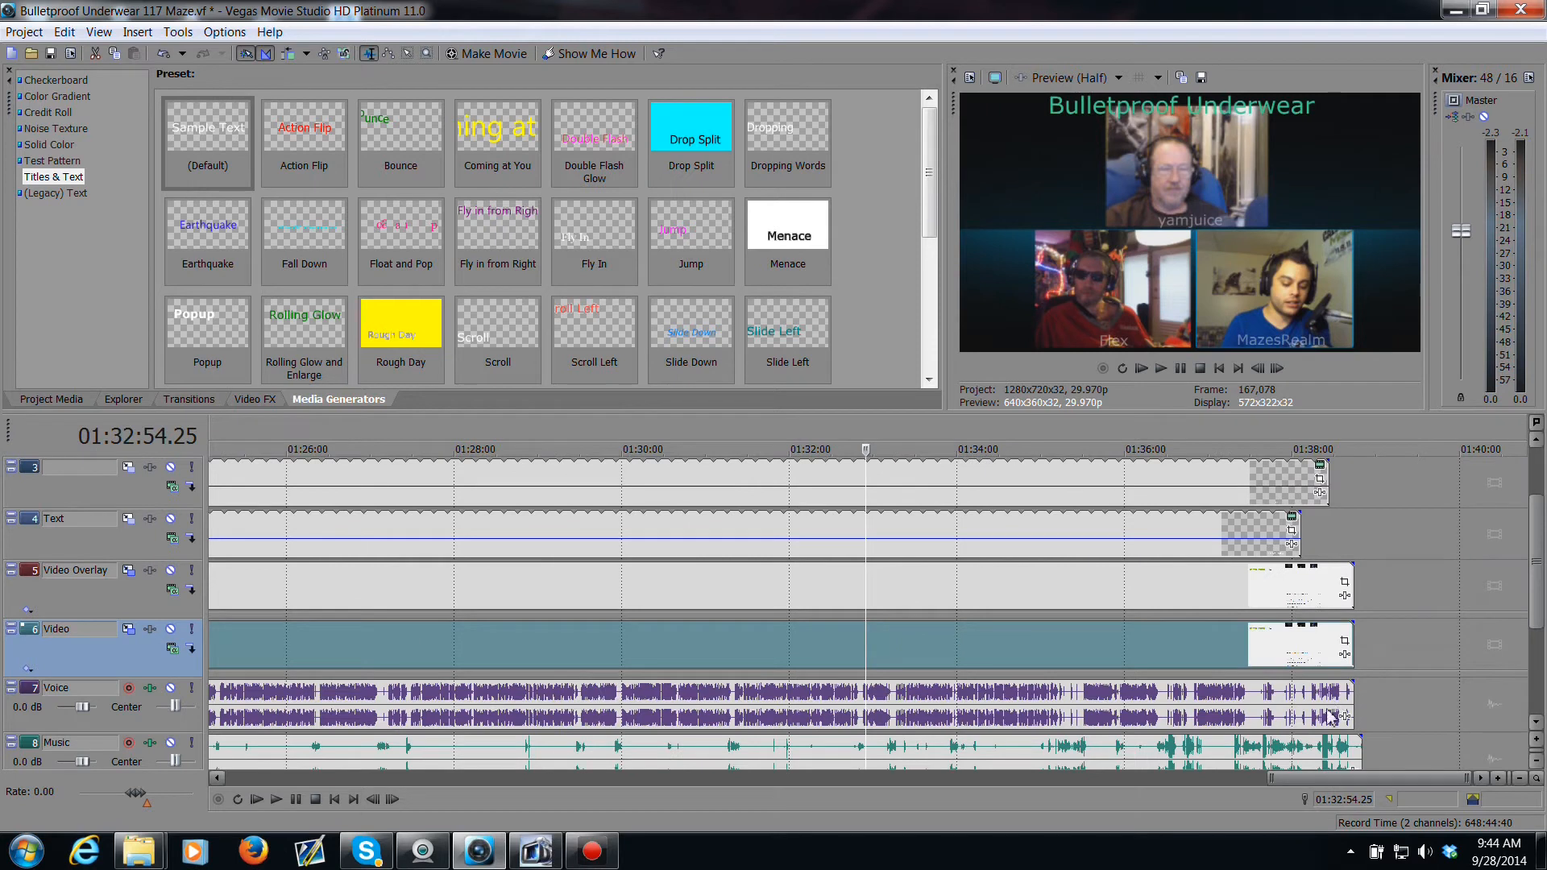
pyautogui.click(1319, 756)
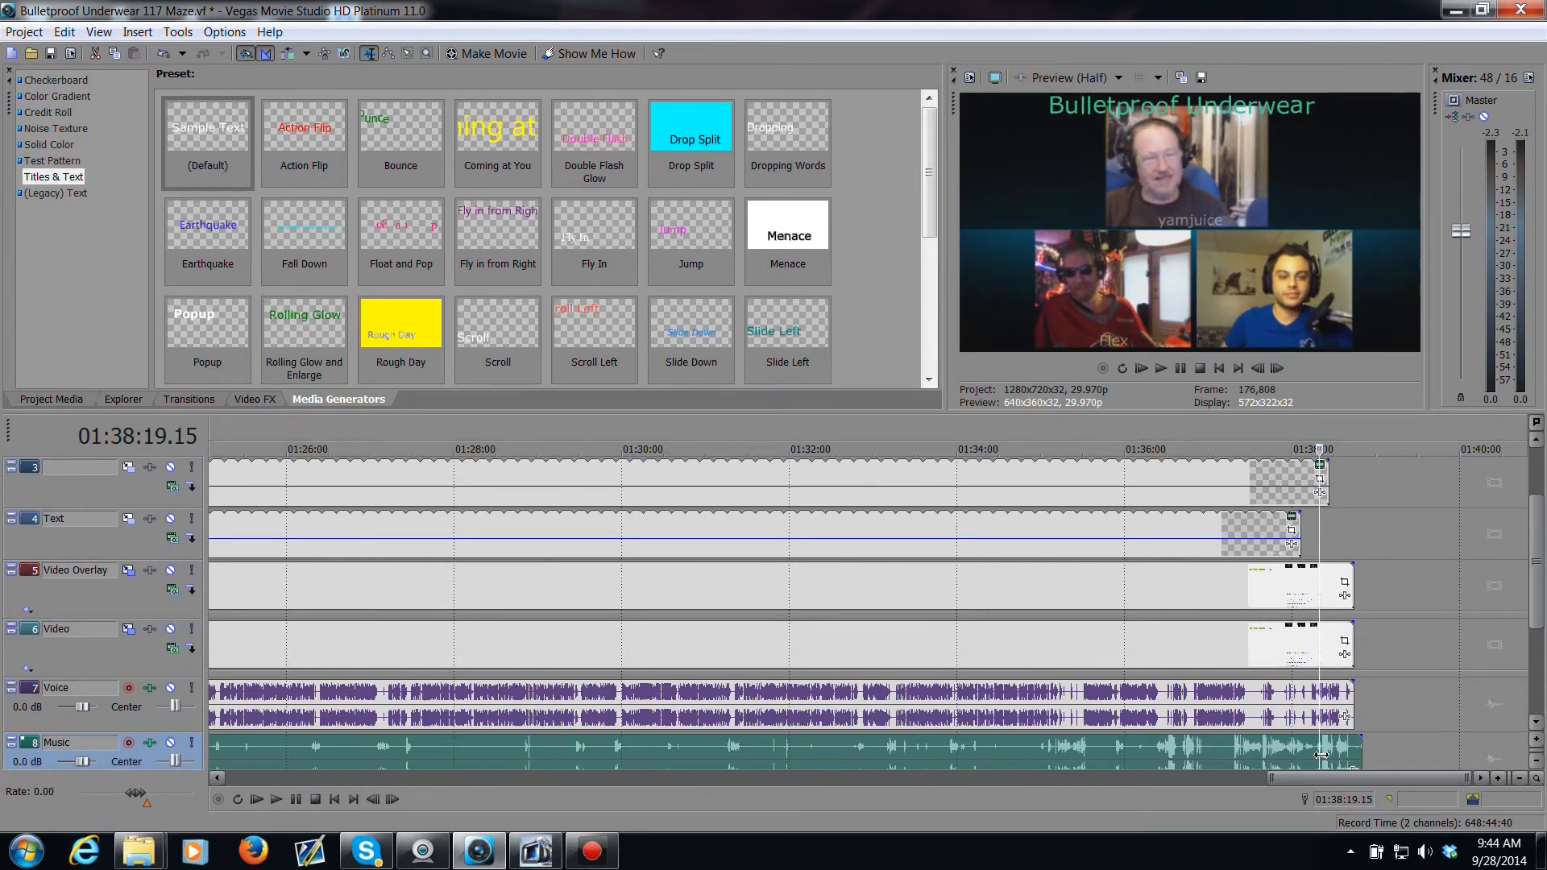
pyautogui.press('space')
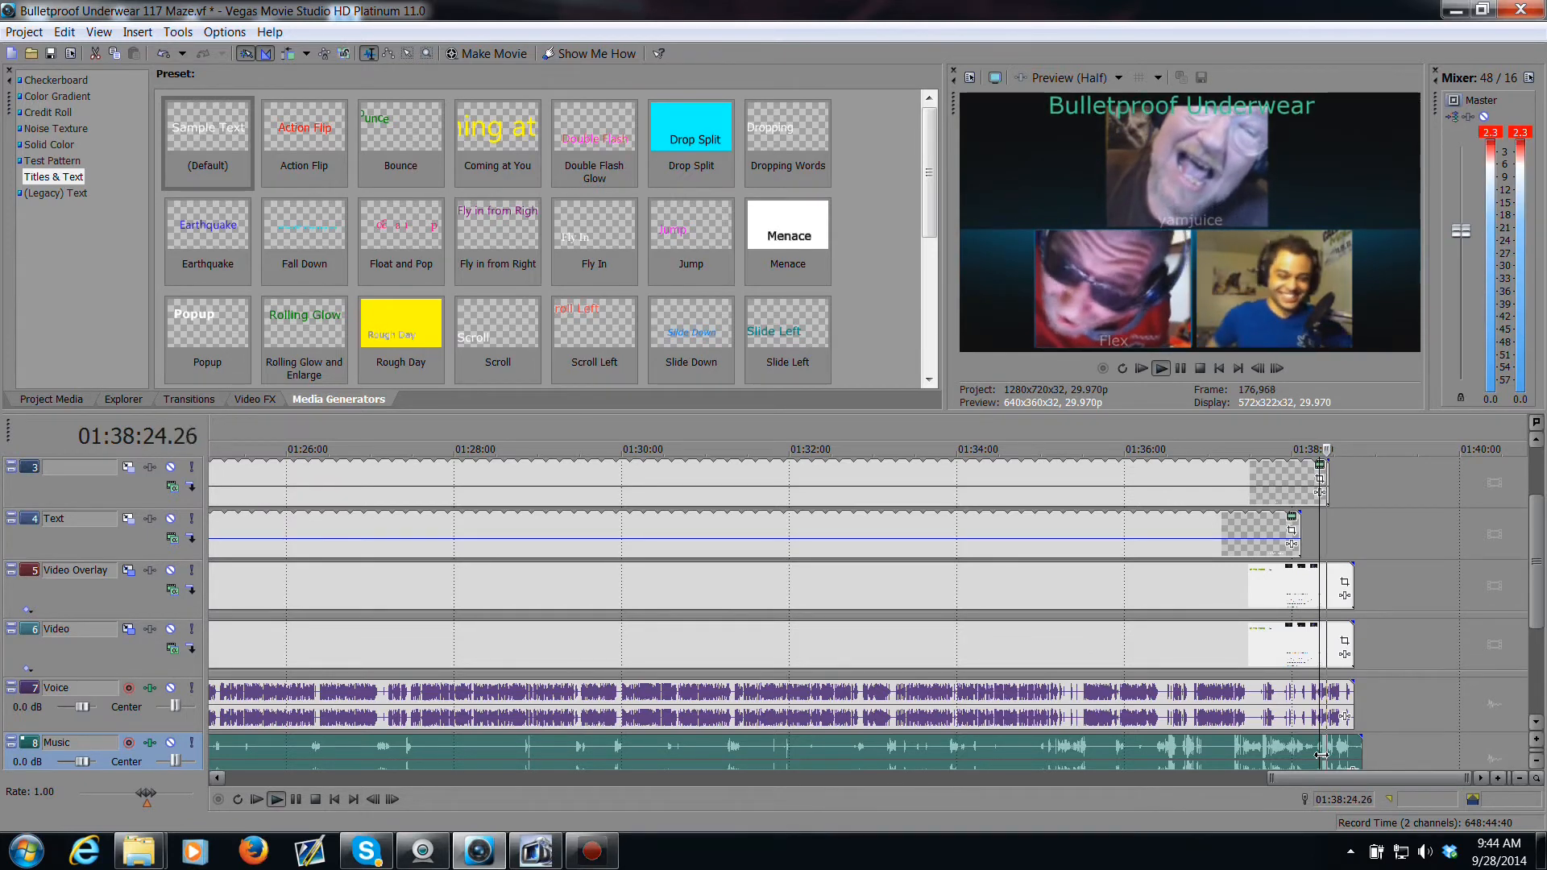
pyautogui.press('space')
pyautogui.scroll(6, 1322, 750)
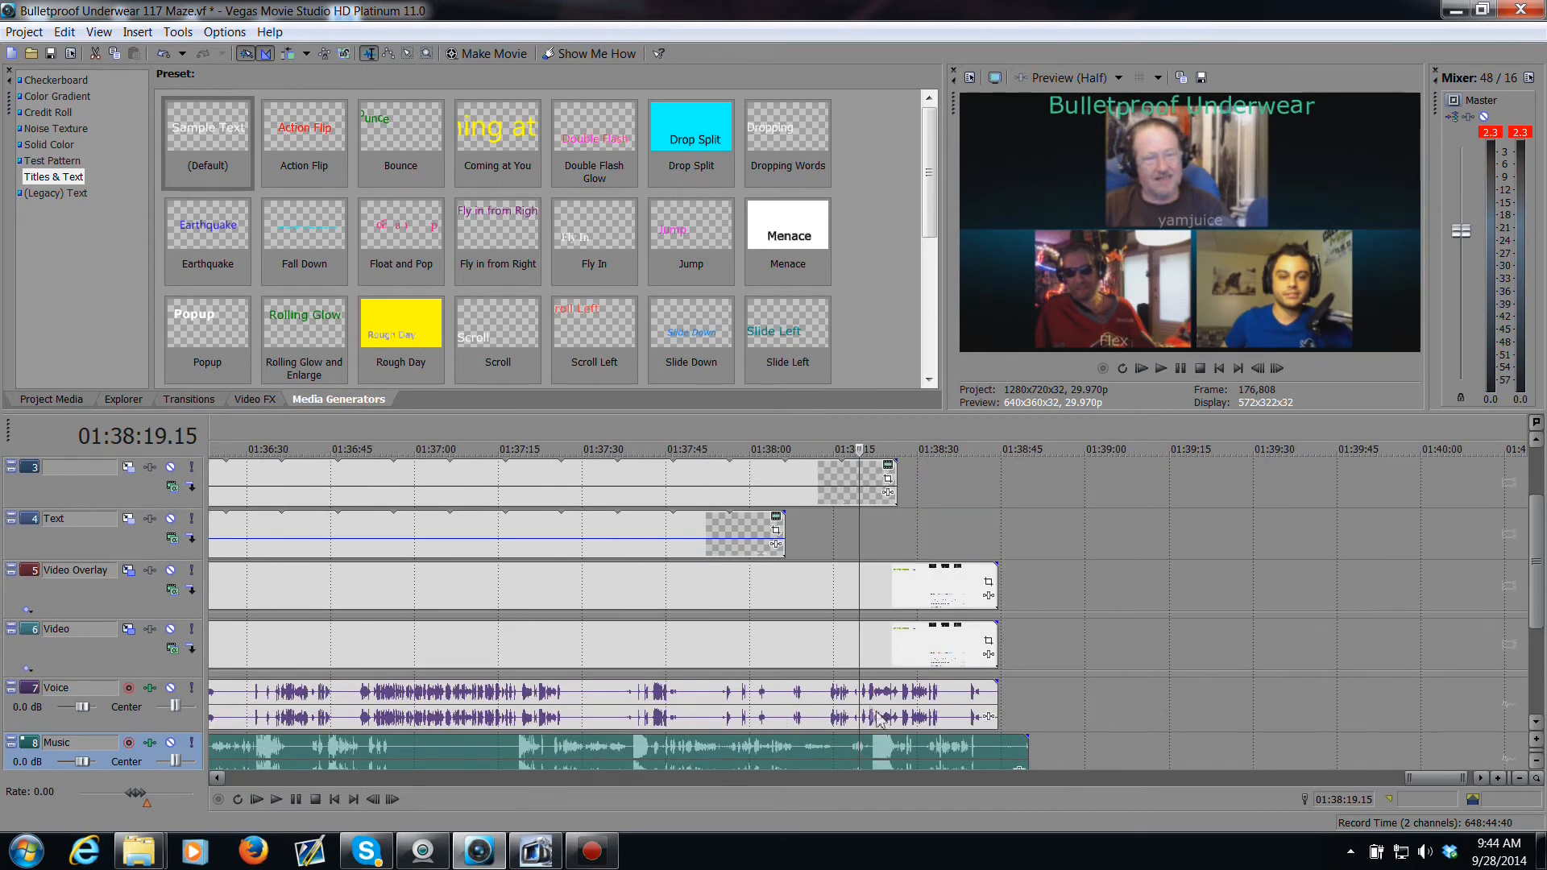
pyautogui.press('space')
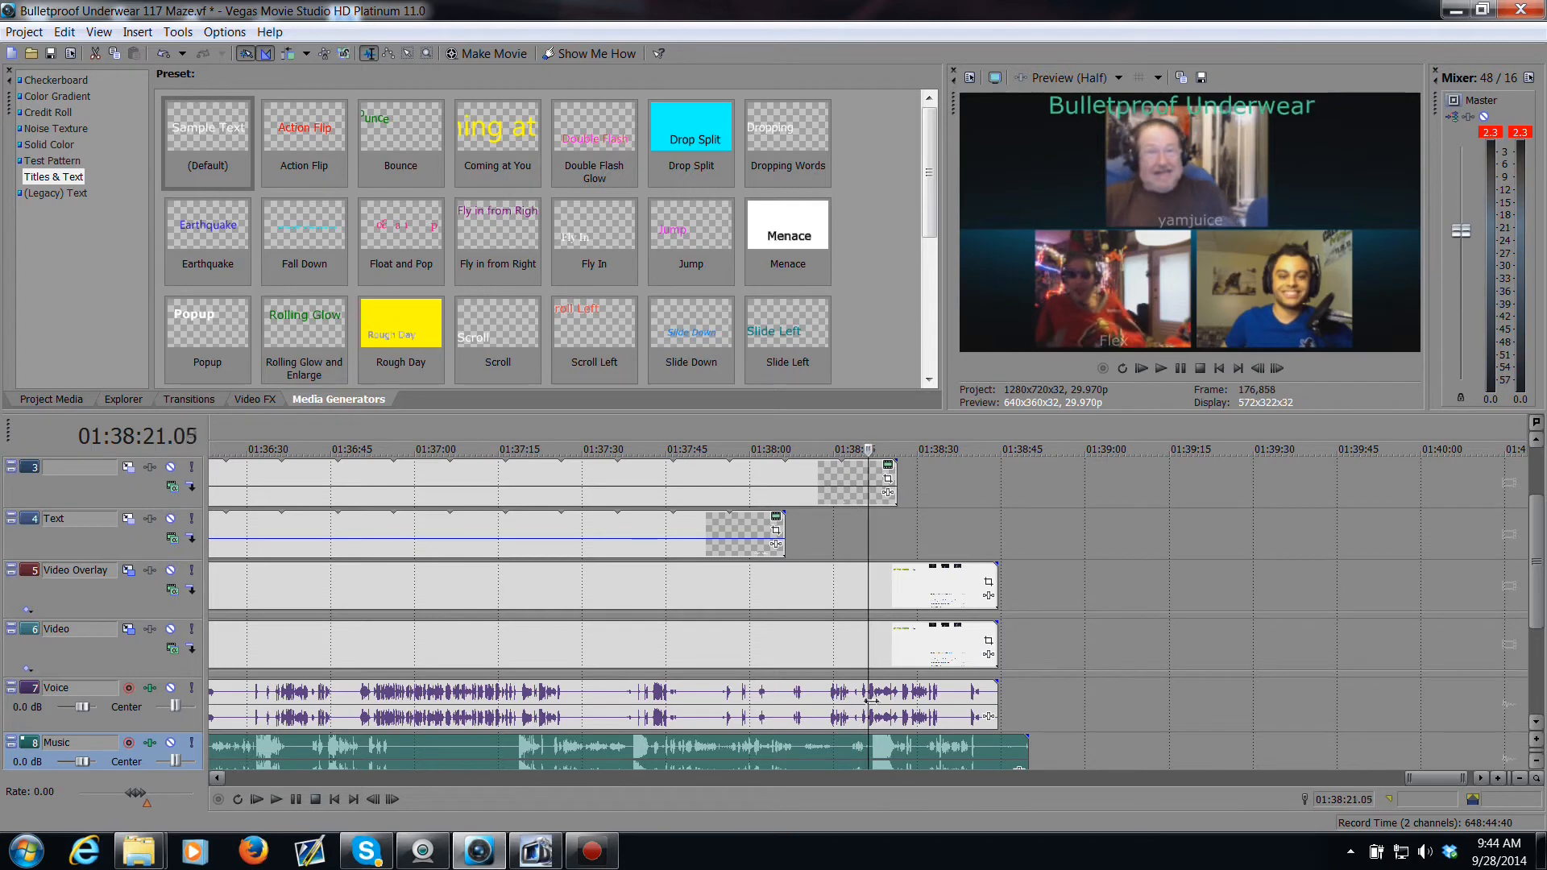
pyautogui.click(881, 706)
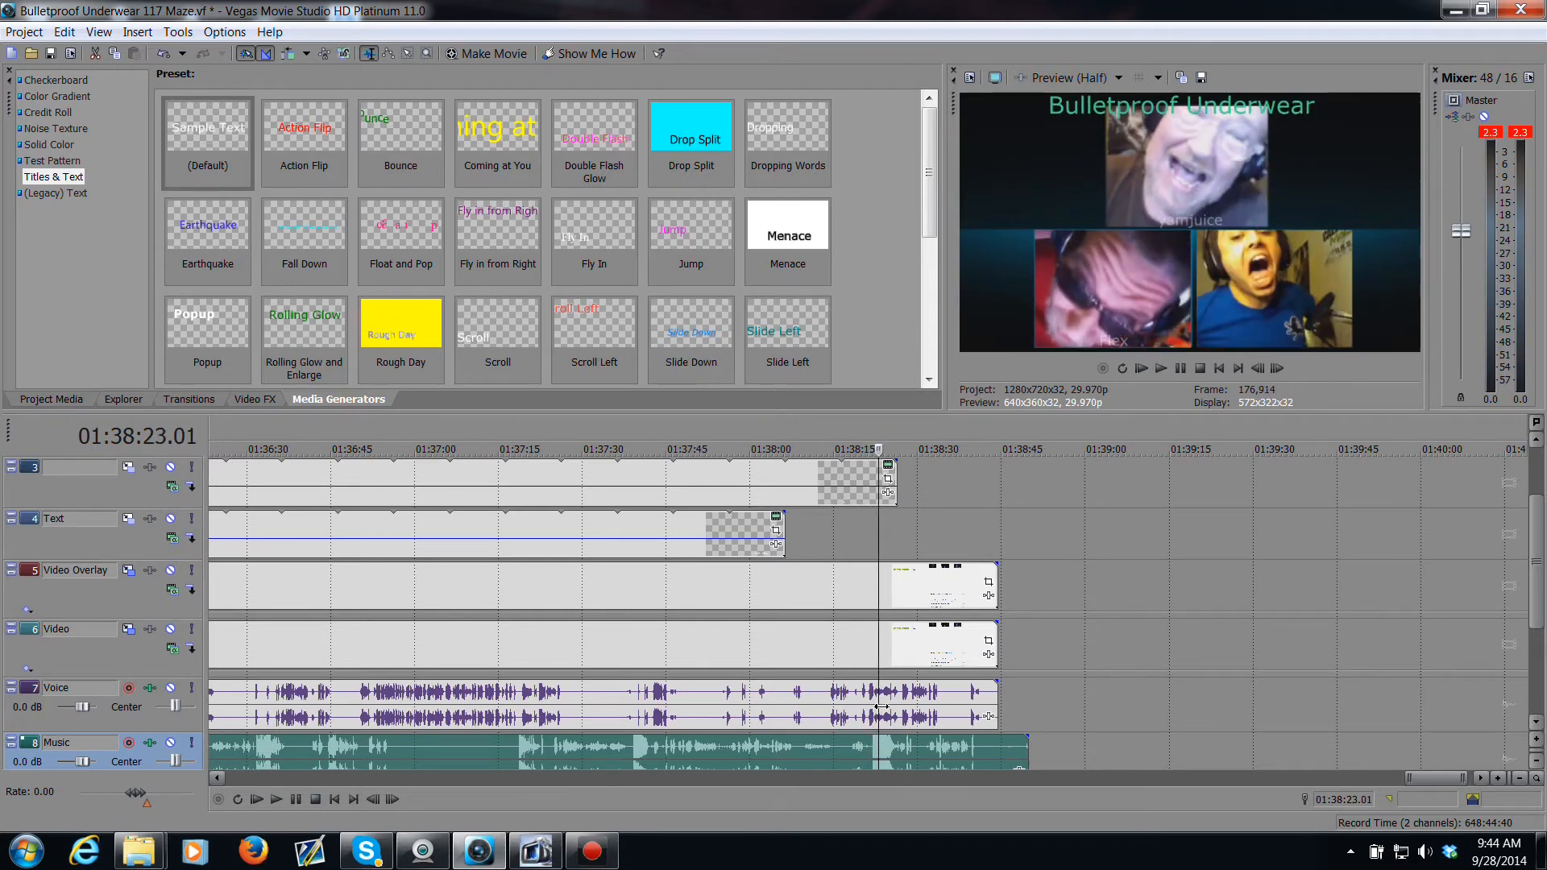
pyautogui.click(878, 712)
pyautogui.scroll(6, 876, 710)
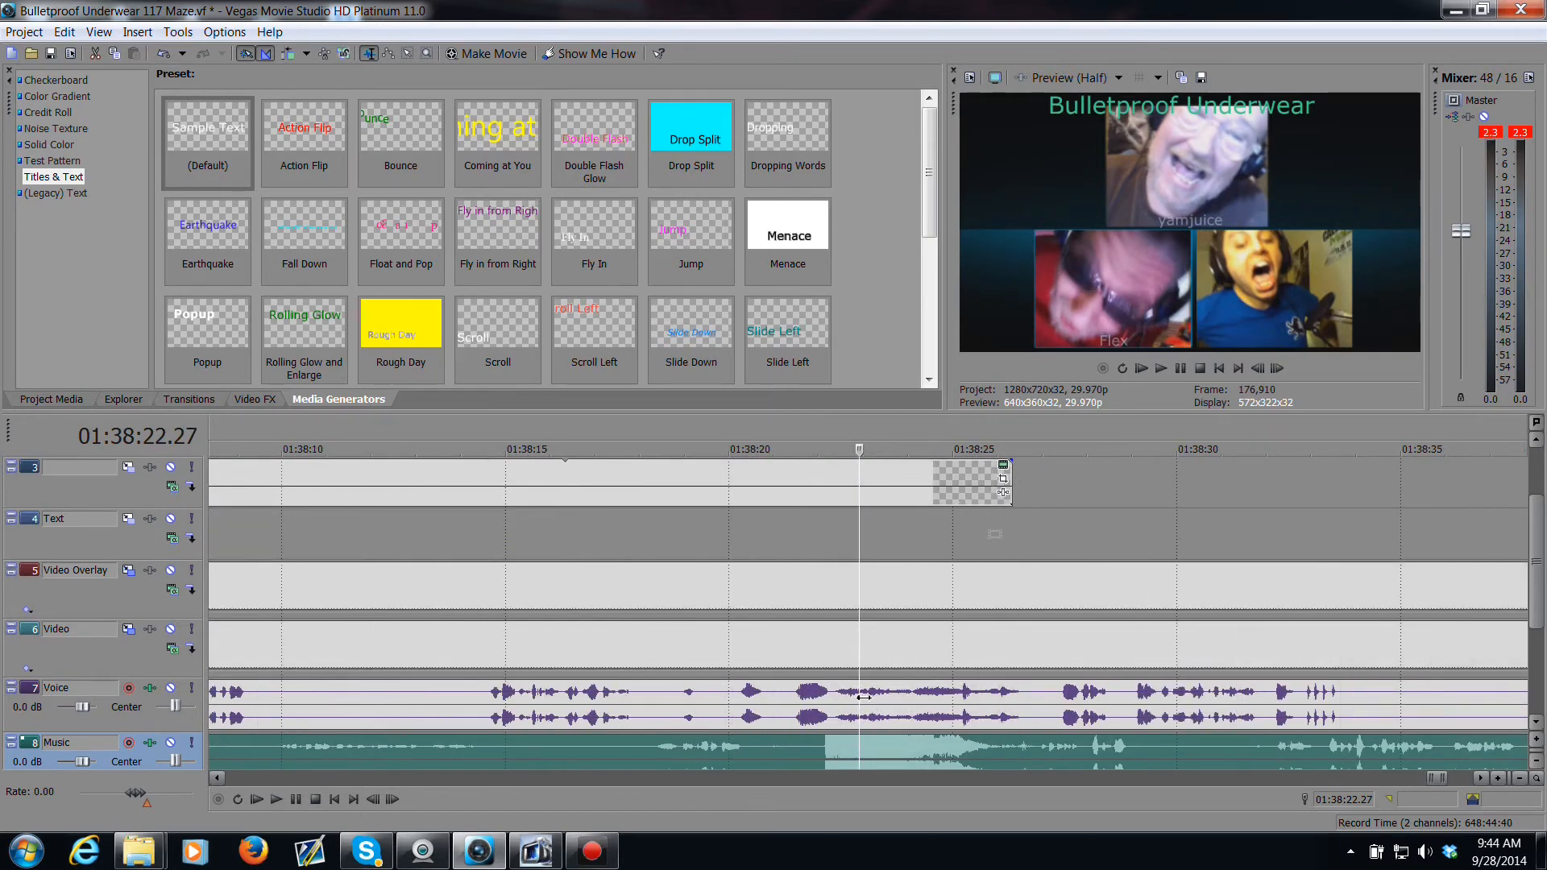
# Step: Save a snapshot of the frame at about 01:38:23 as argh in the Bulletproof Underwear 117 Maze folder
pyautogui.click(865, 697)
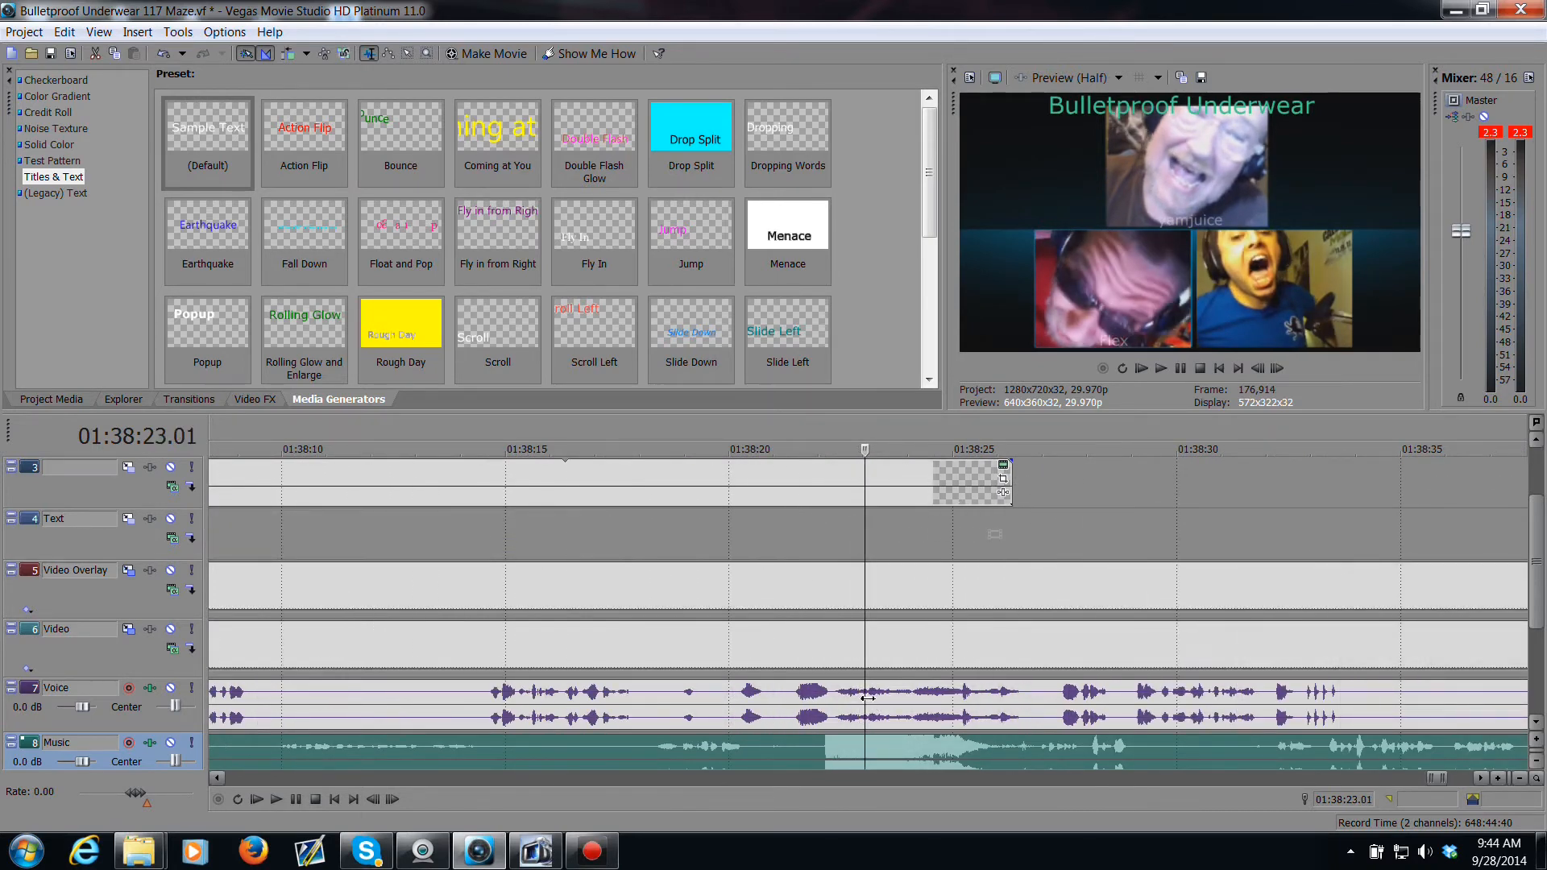
pyautogui.click(868, 649)
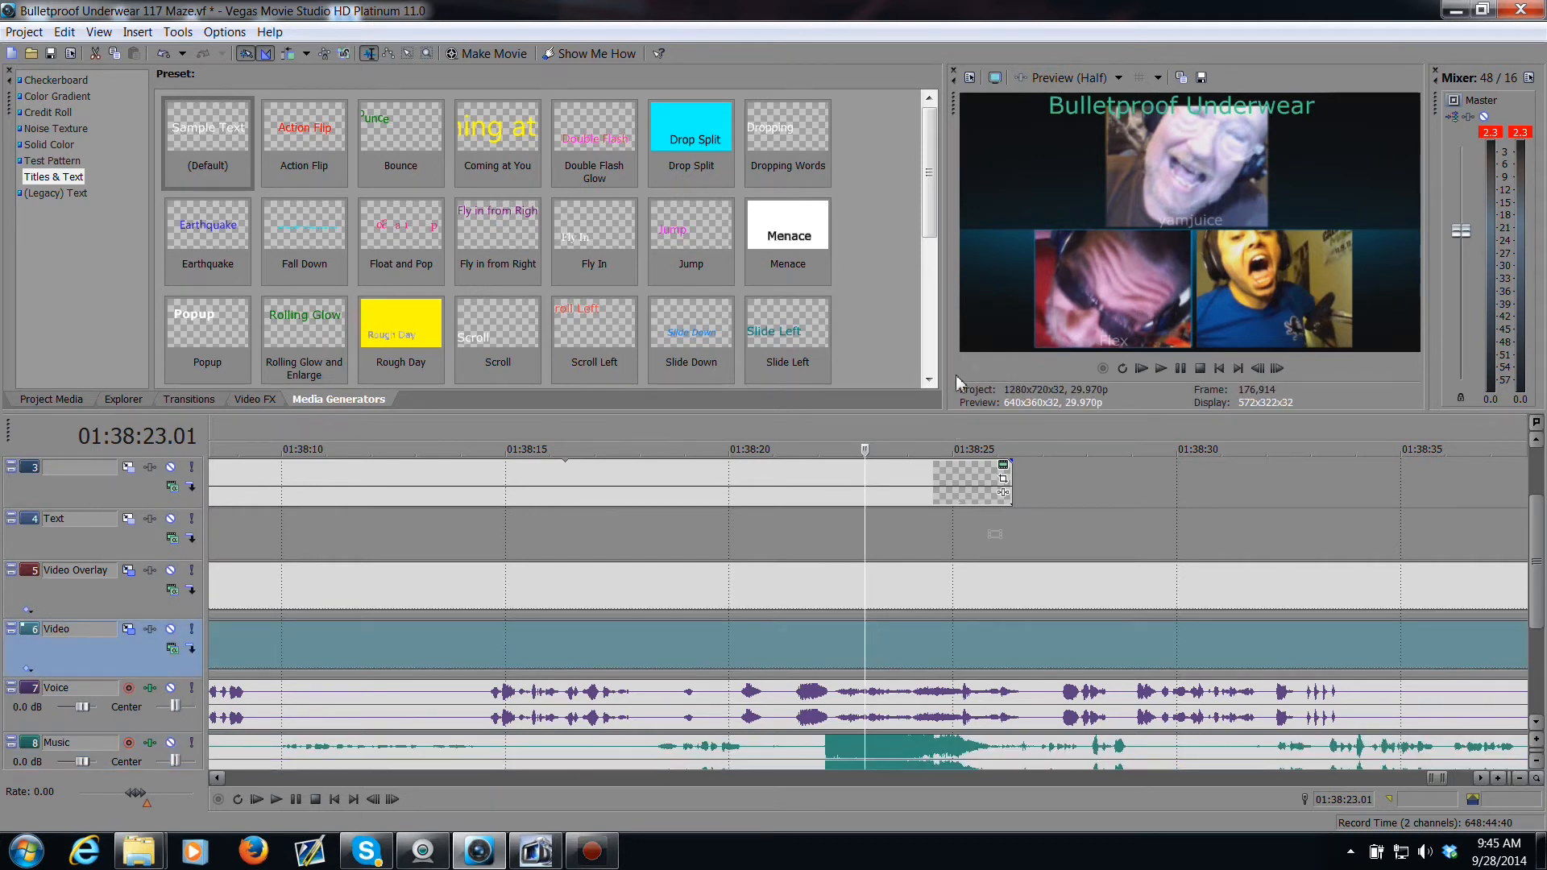
pyautogui.click(1204, 80)
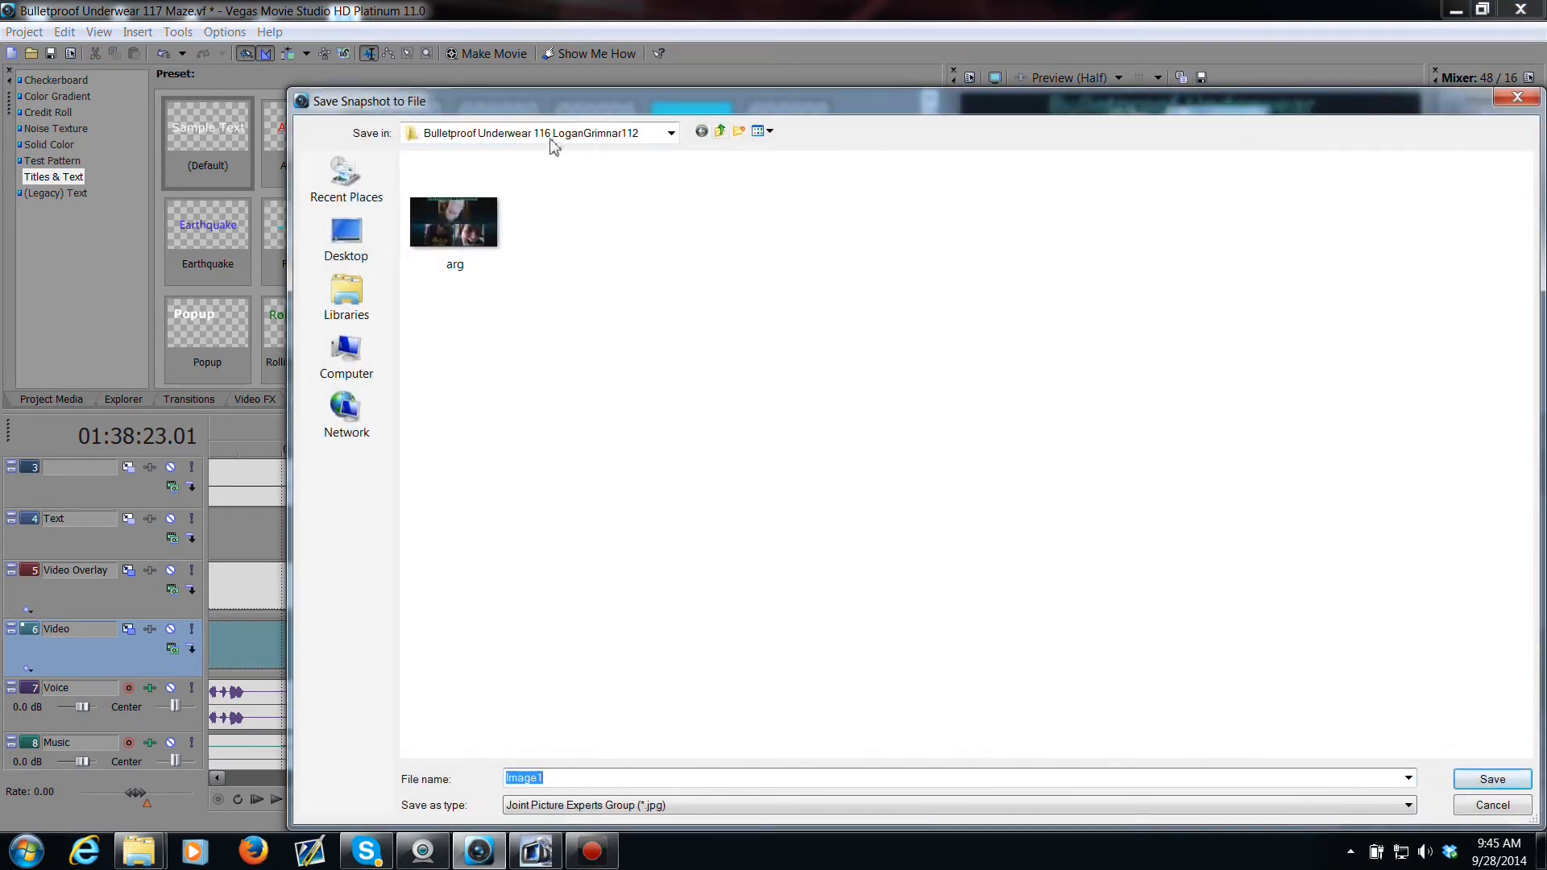
pyautogui.click(566, 134)
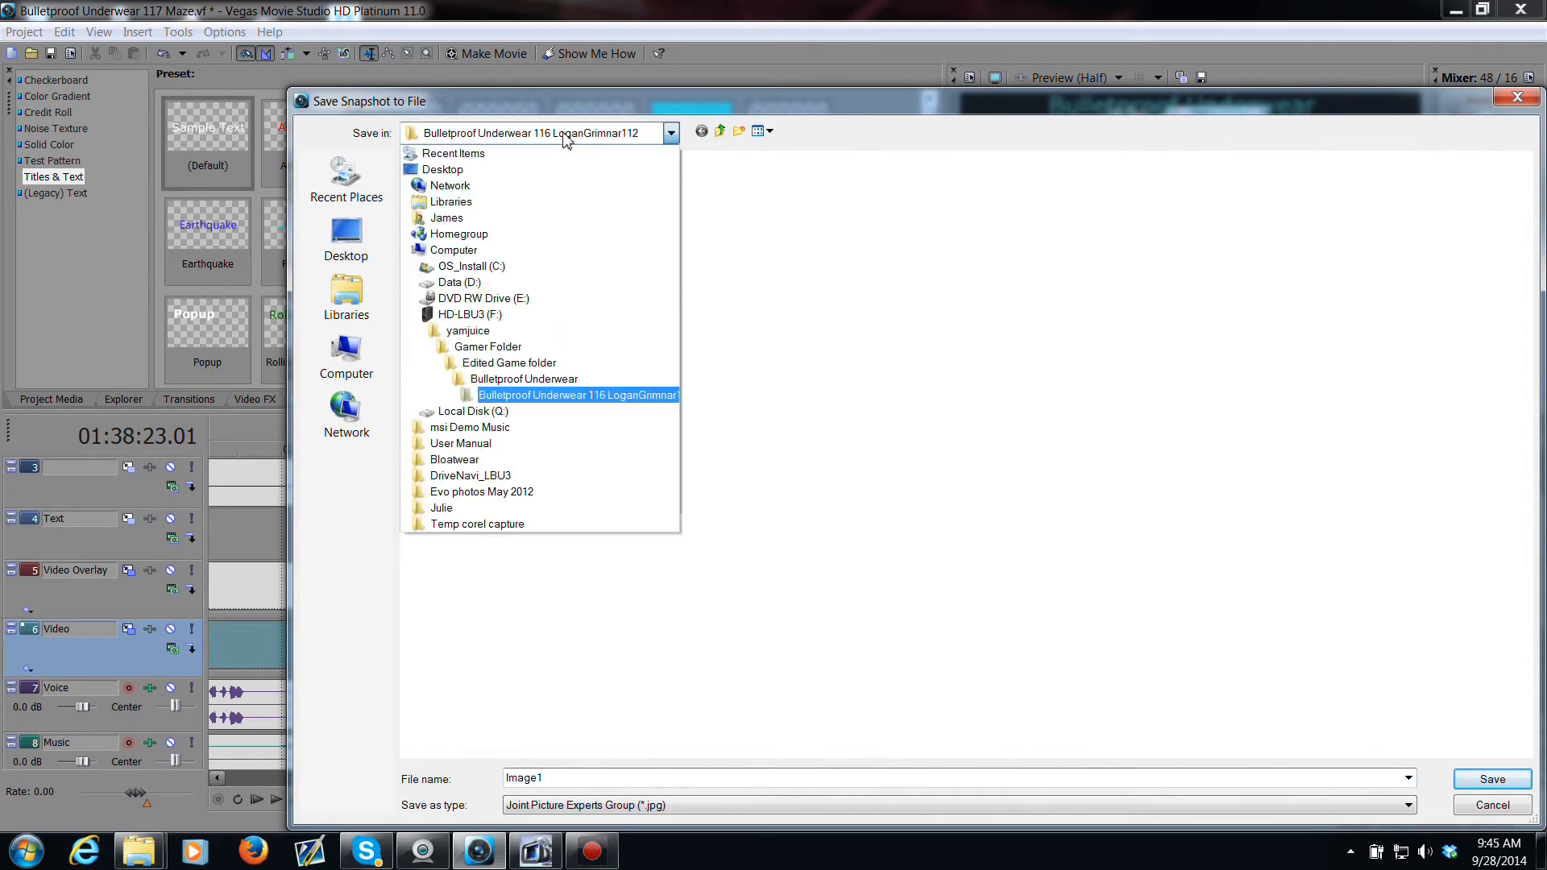
pyautogui.click(539, 381)
pyautogui.scroll(-20, 636, 403)
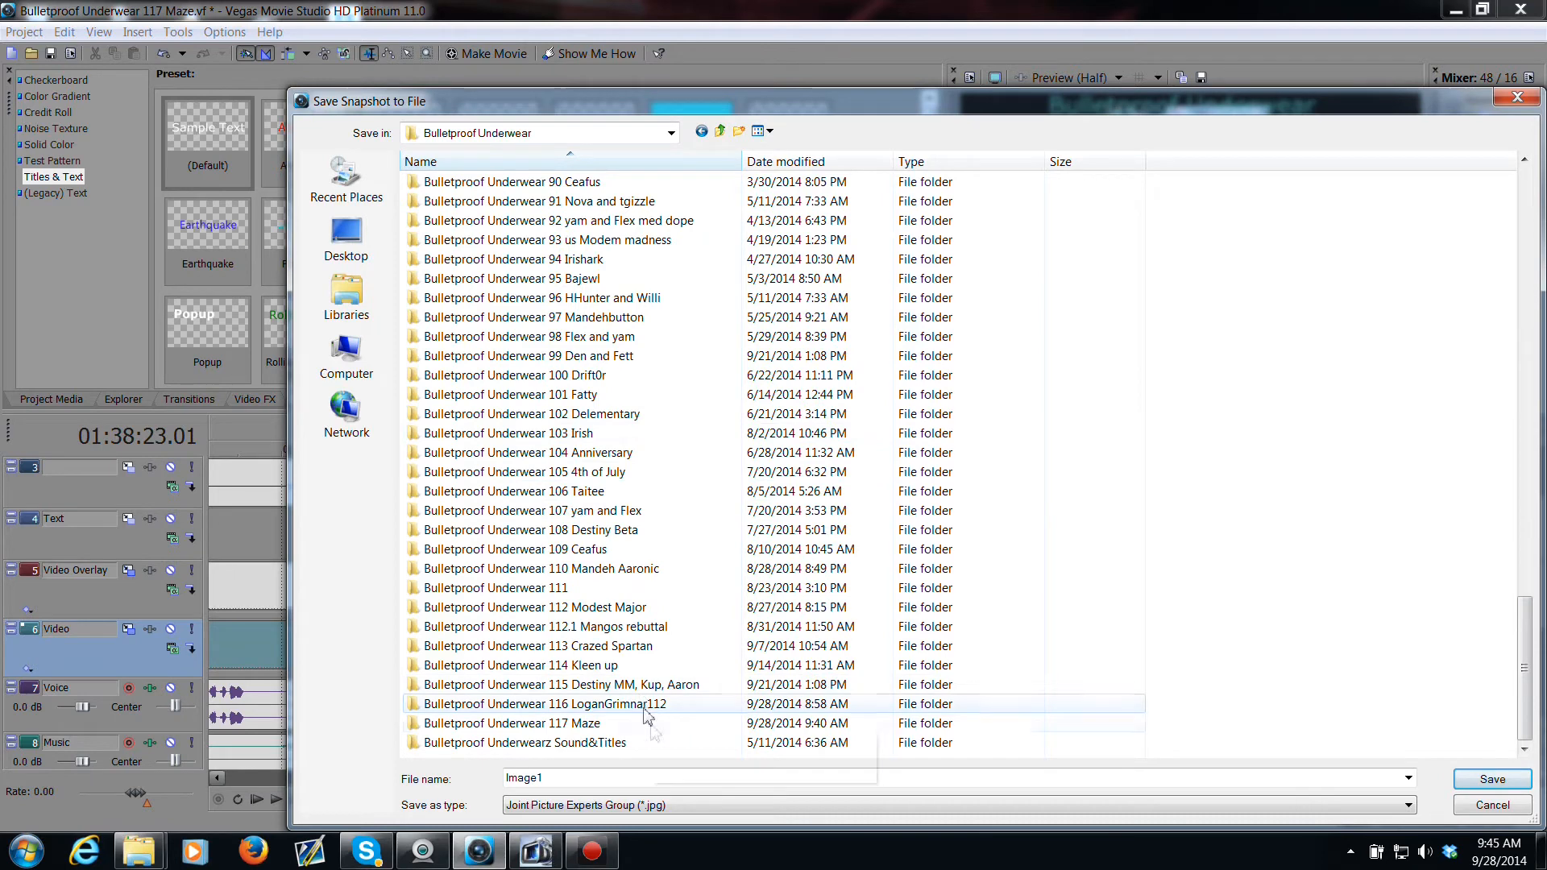
pyautogui.doubleClick(675, 725)
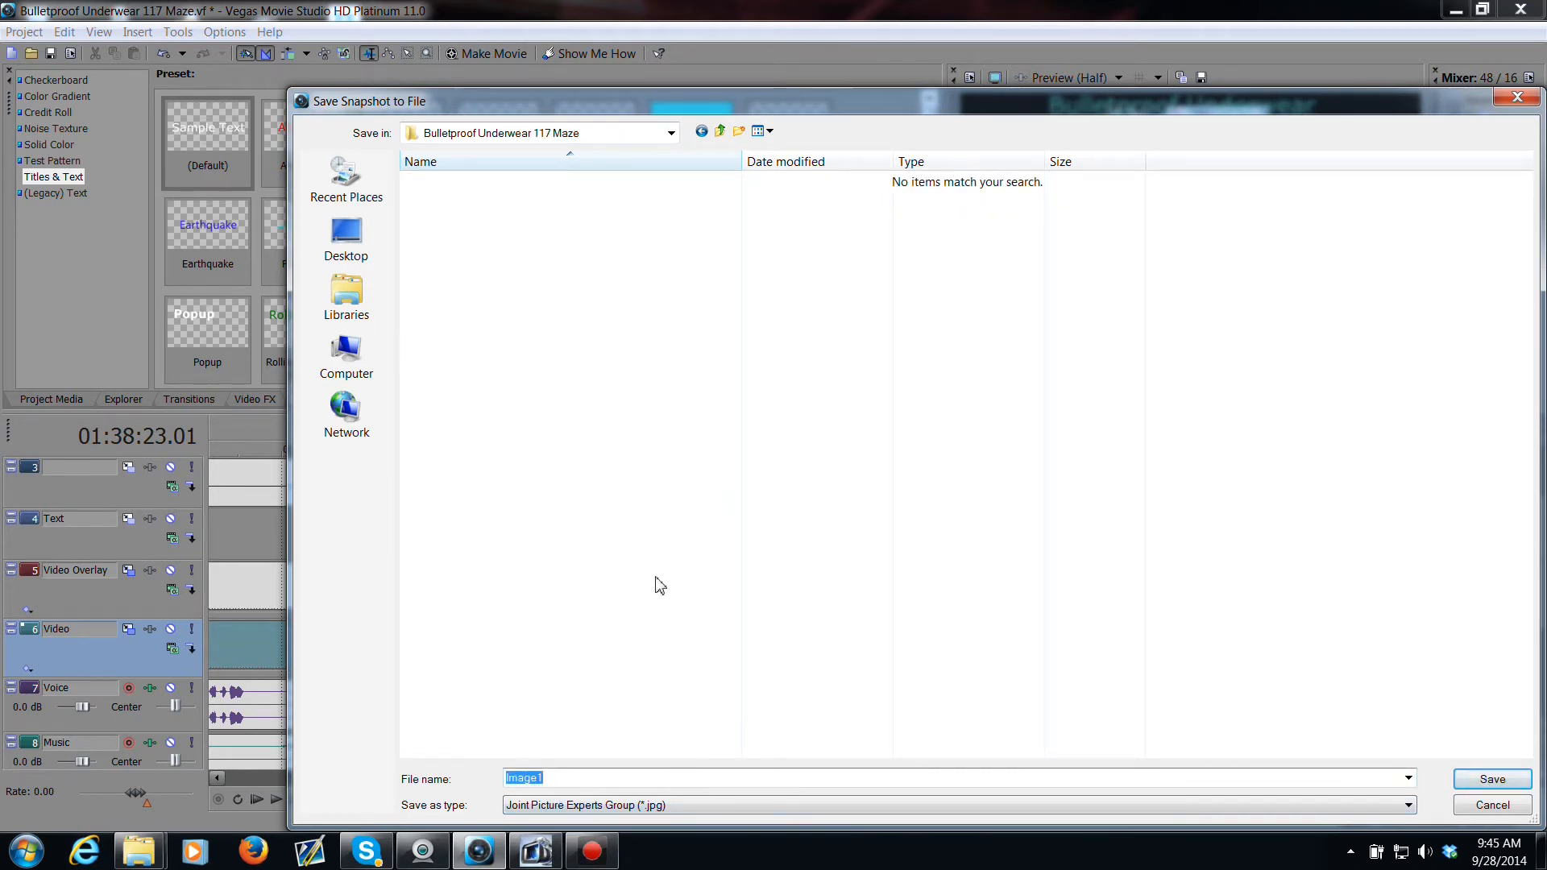
pyautogui.write('argh')
pyautogui.press('Return')
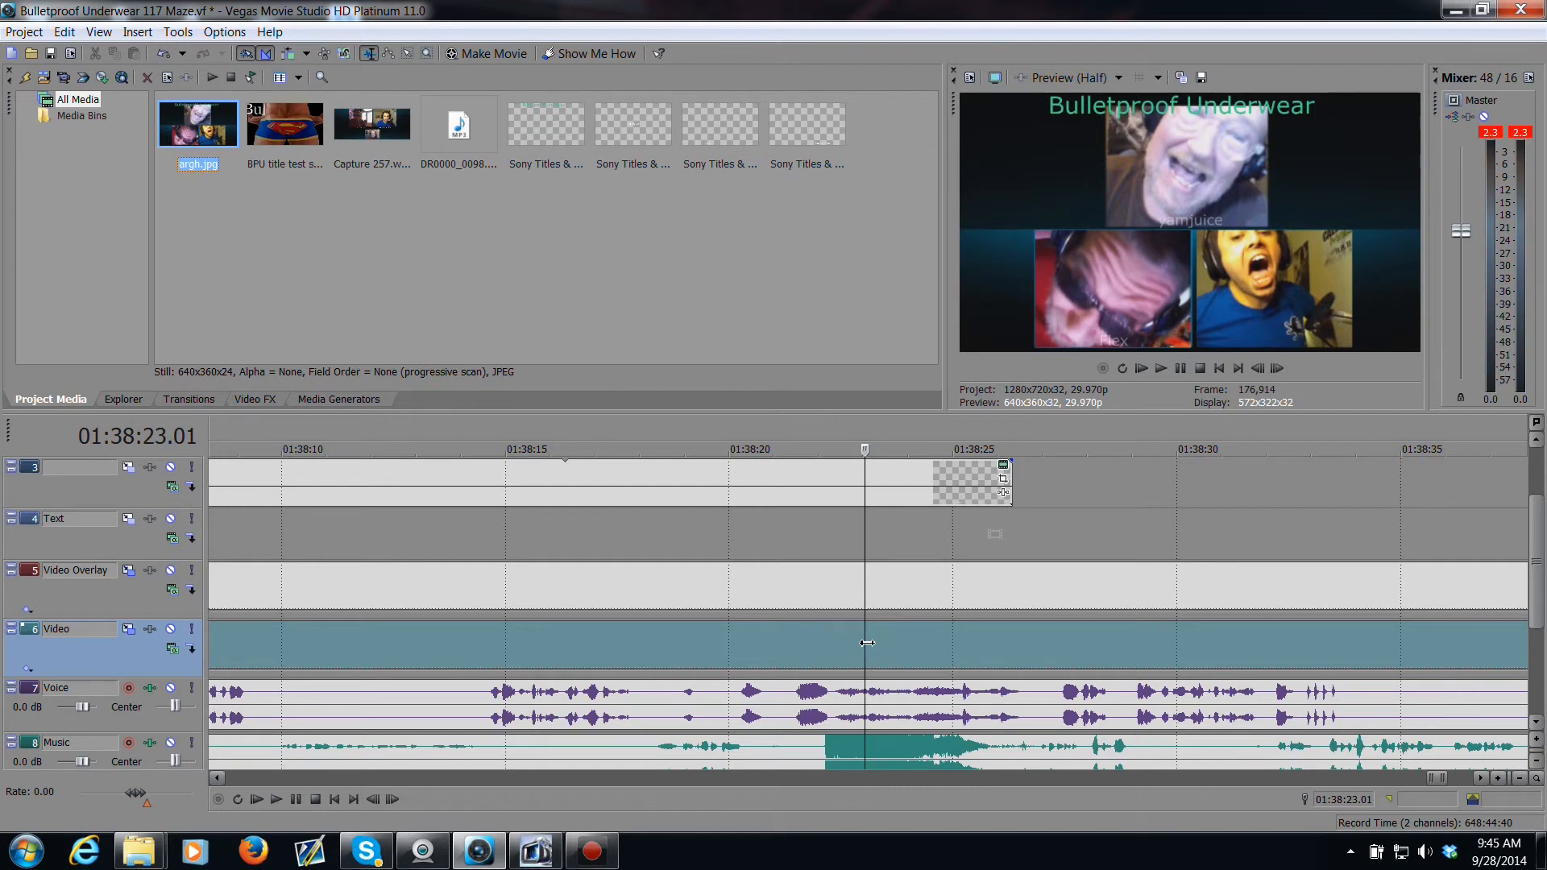
# Step: Split the Video and Video Overlay events at the cursor position around 01:38:23
pyautogui.click(867, 642)
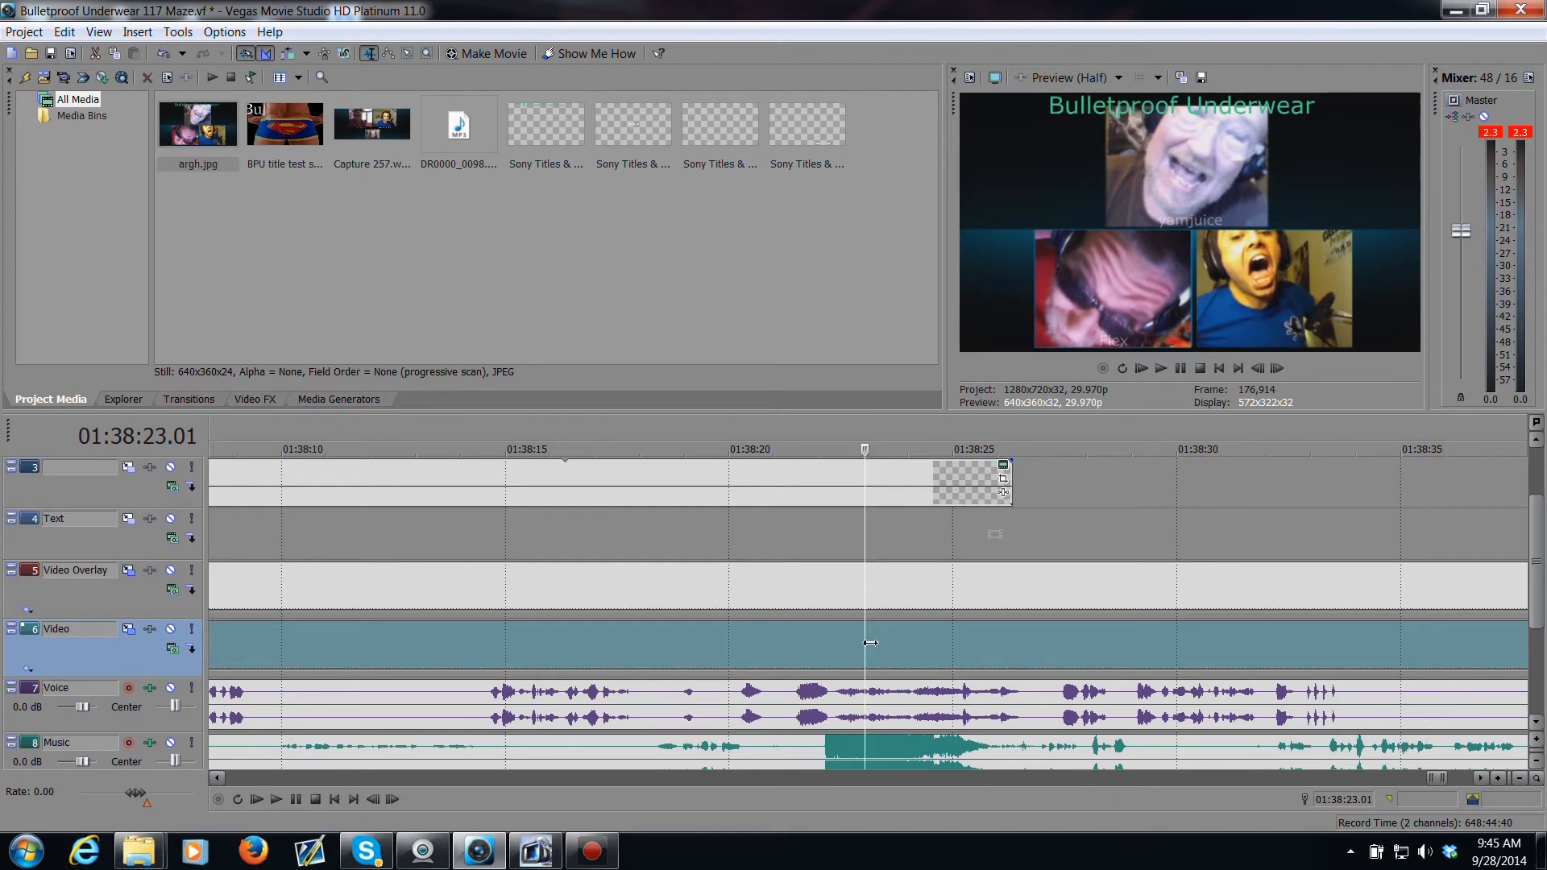
pyautogui.press('s')
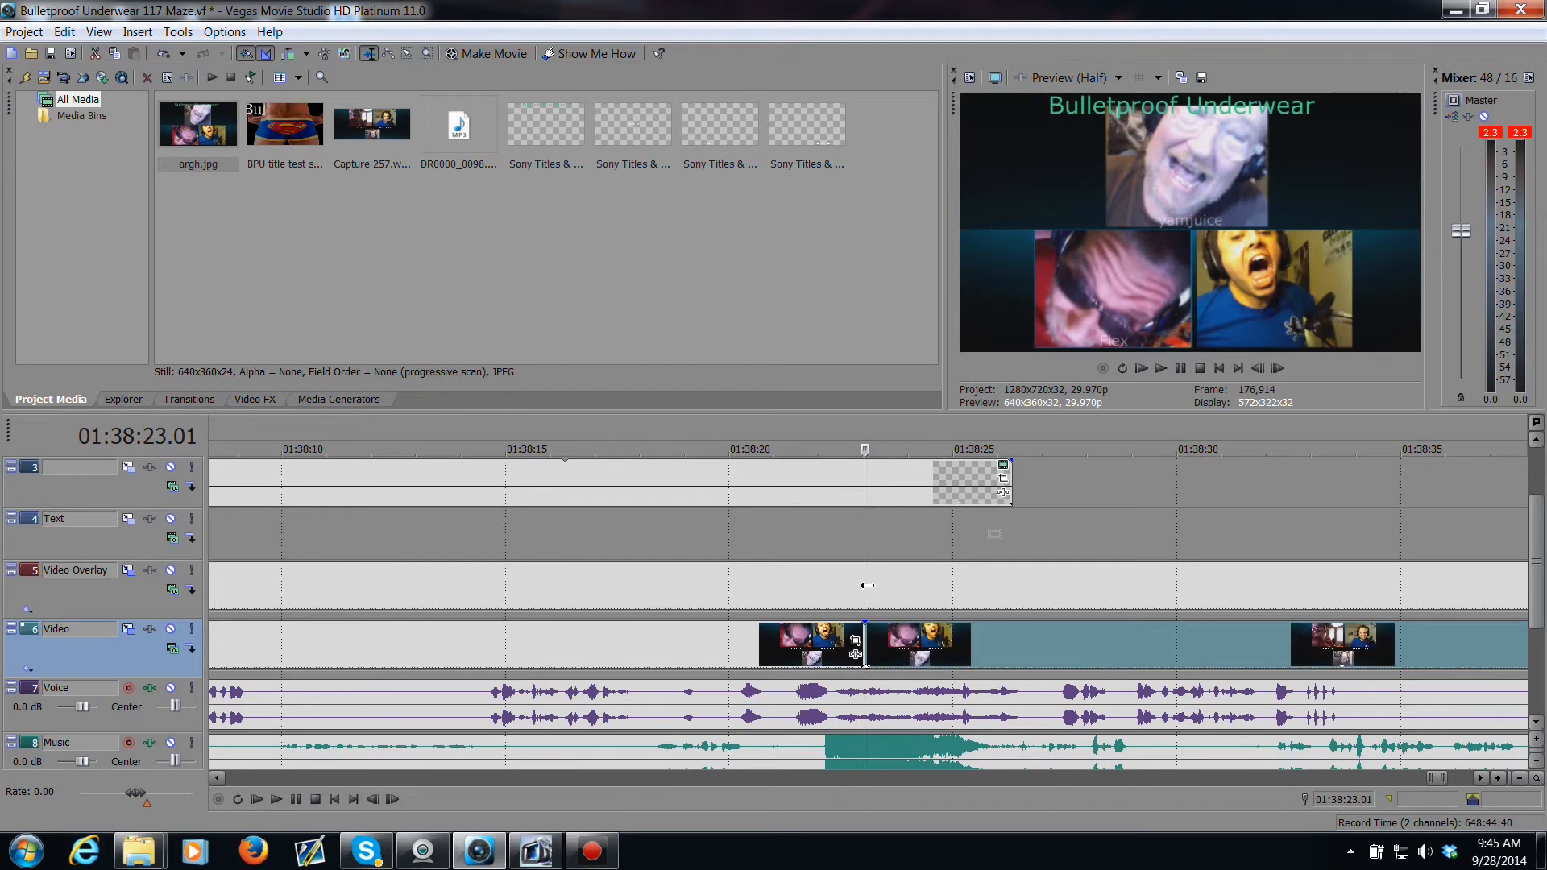
pyautogui.click(867, 586)
pyautogui.press('s')
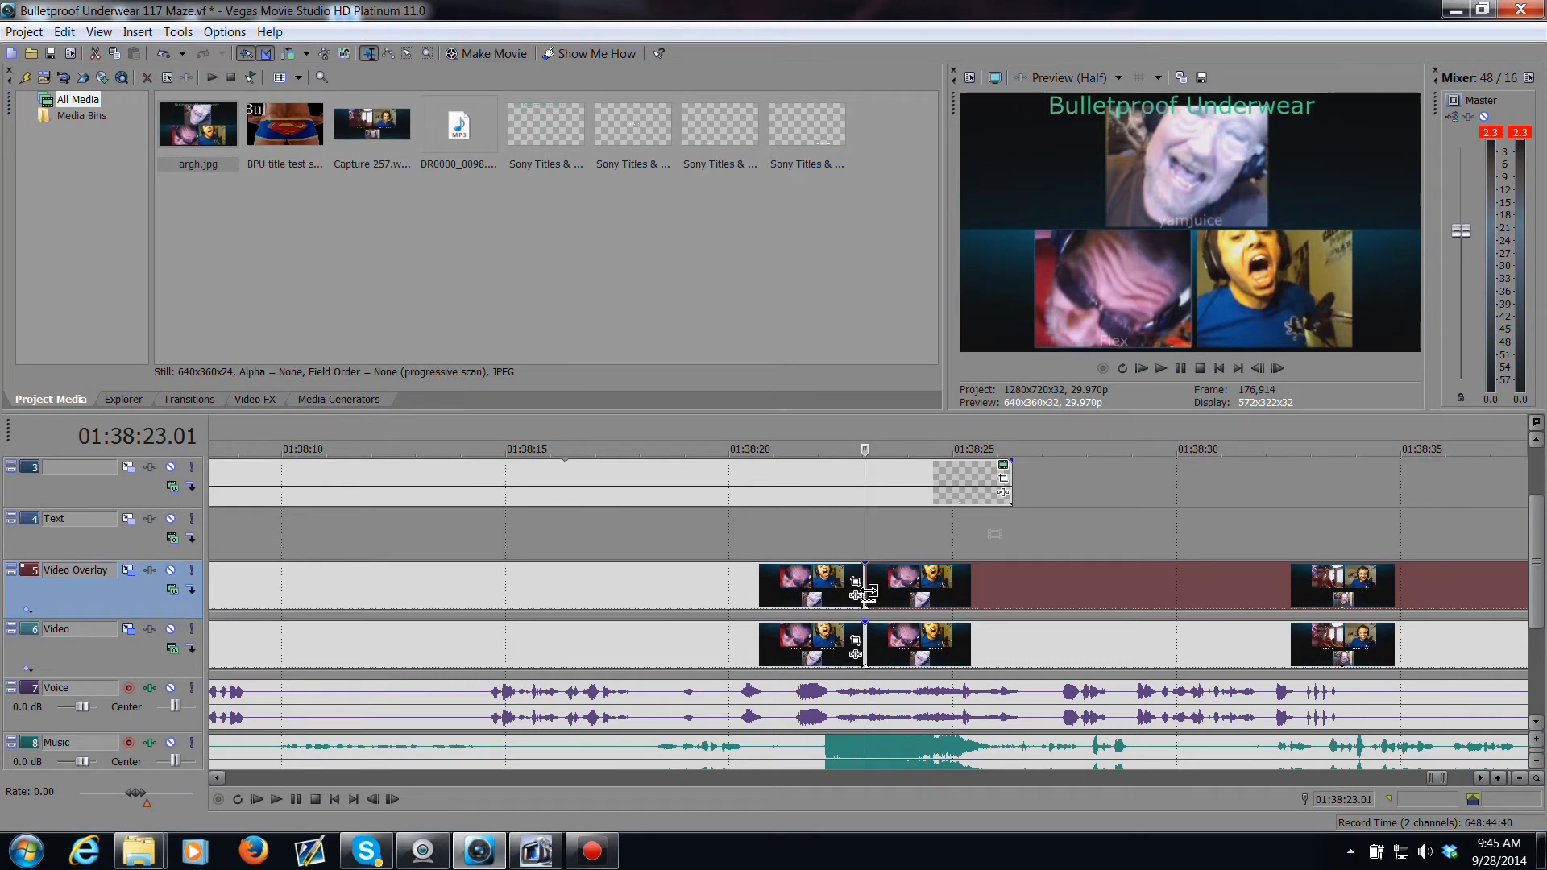
# Step: Undo the last two edits, removing the splits and the imported snapshot
pyautogui.hotkey('ctrl', 'z')
pyautogui.hotkey('ctrl', 'z')
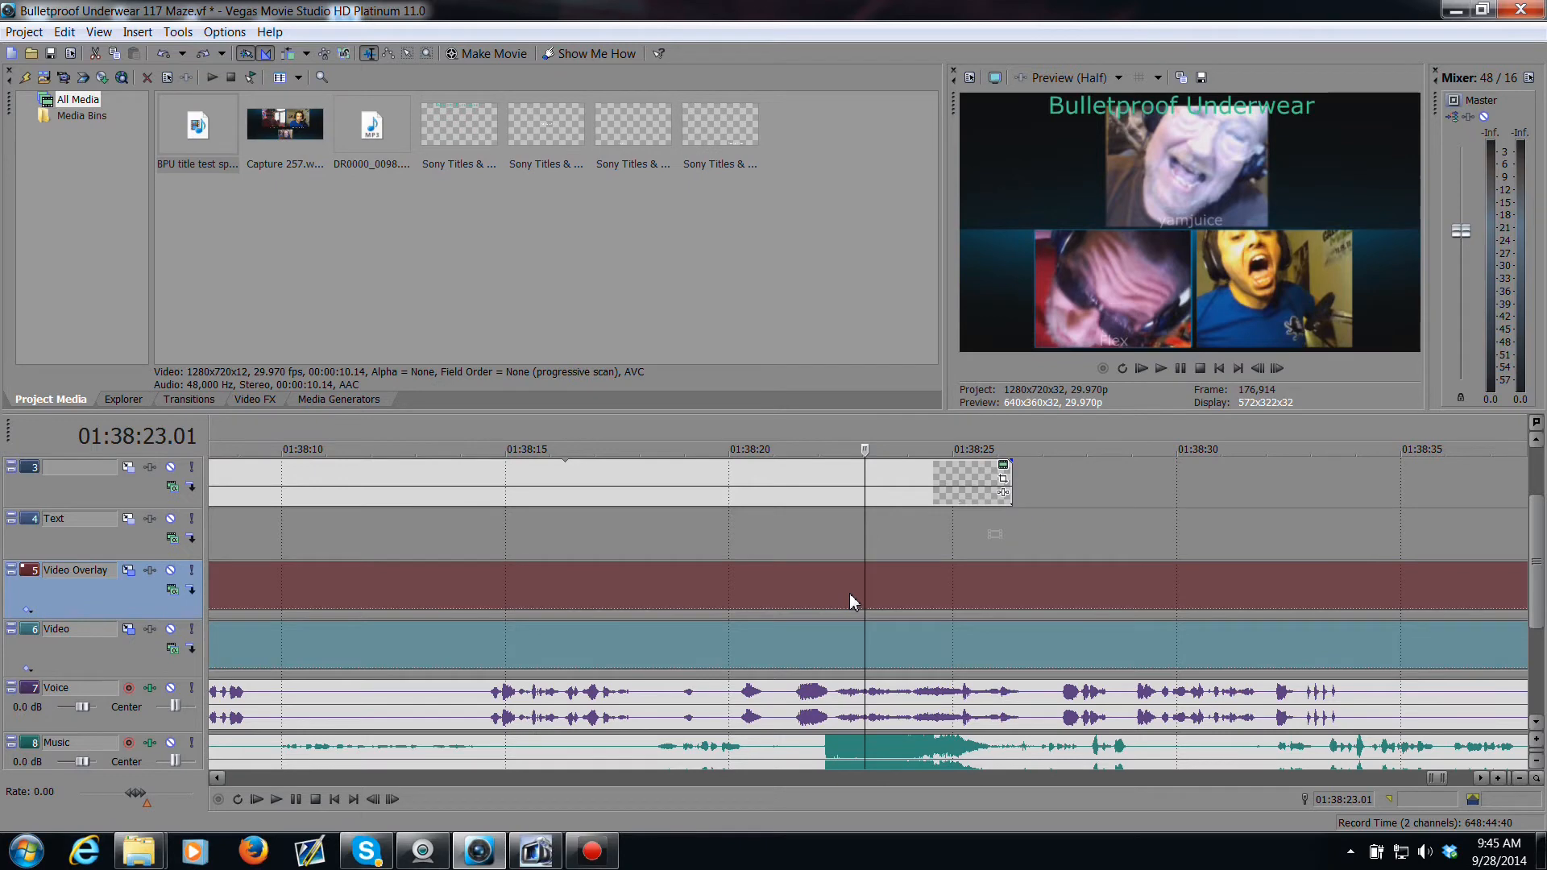
# Step: Extend the ends of the Text, track 3 and track 2 events to line up with the end of the Video event
pyautogui.scroll(-4, 612, 592)
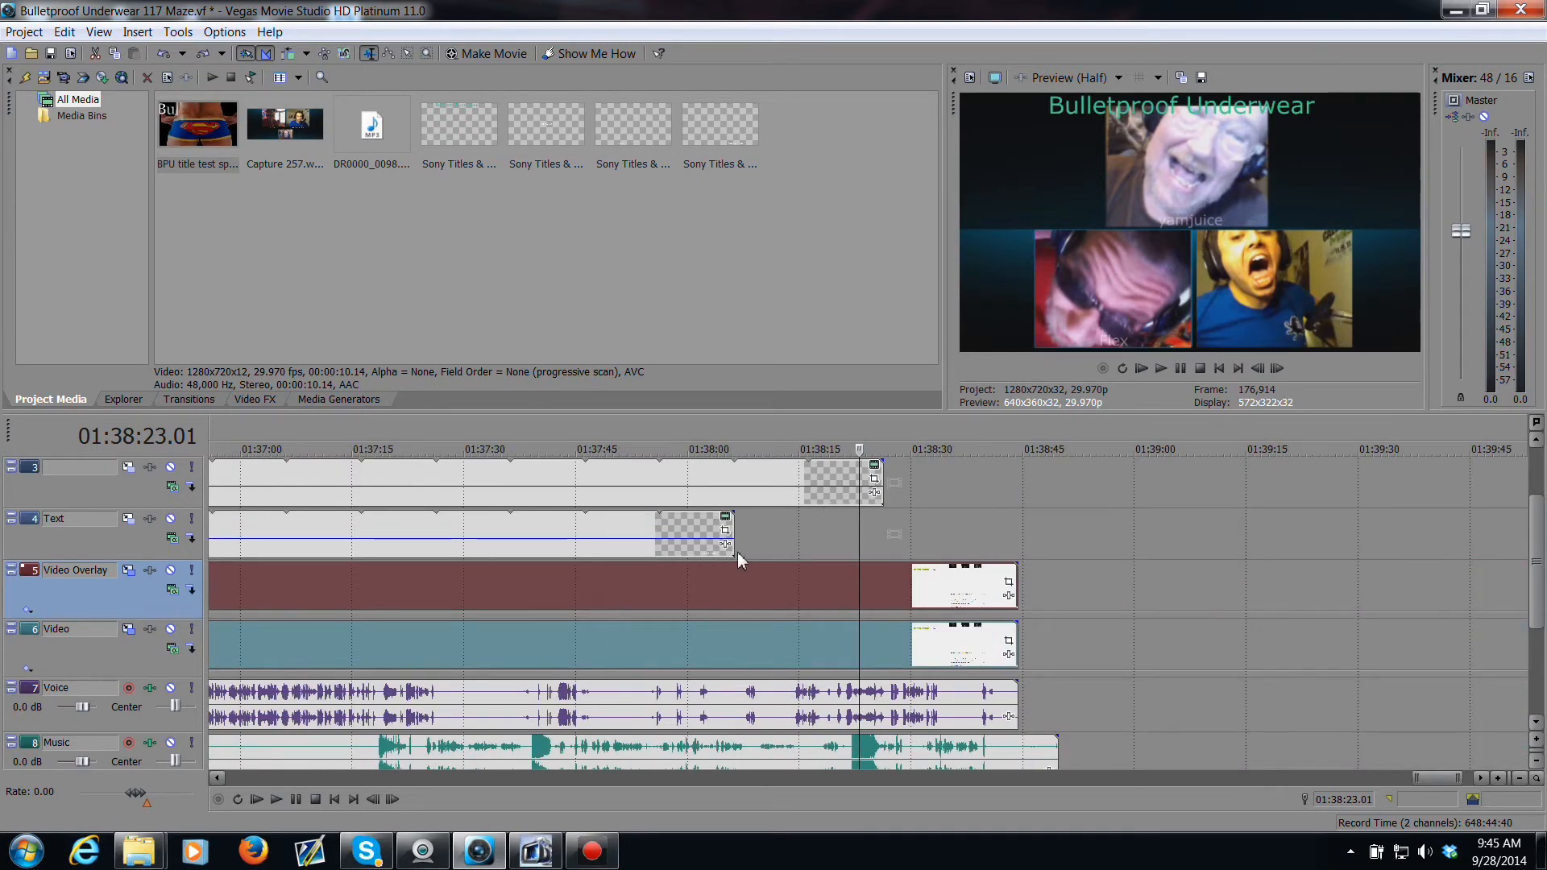
pyautogui.moveTo(735, 552); pyautogui.dragTo(1014, 554)
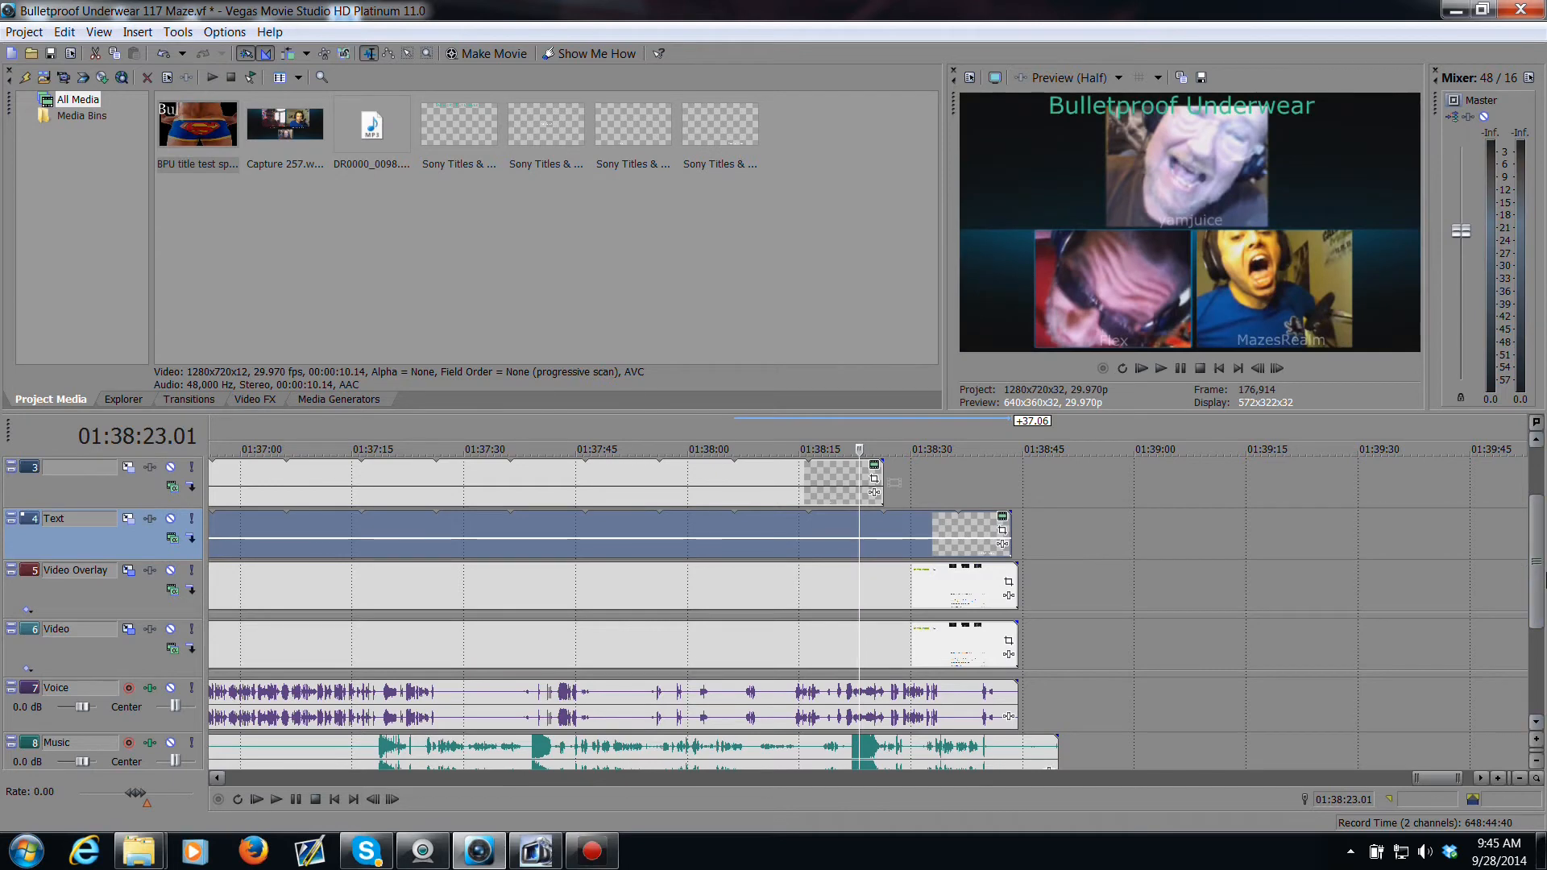
pyautogui.moveTo(1543, 520); pyautogui.dragTo(1539, 472)
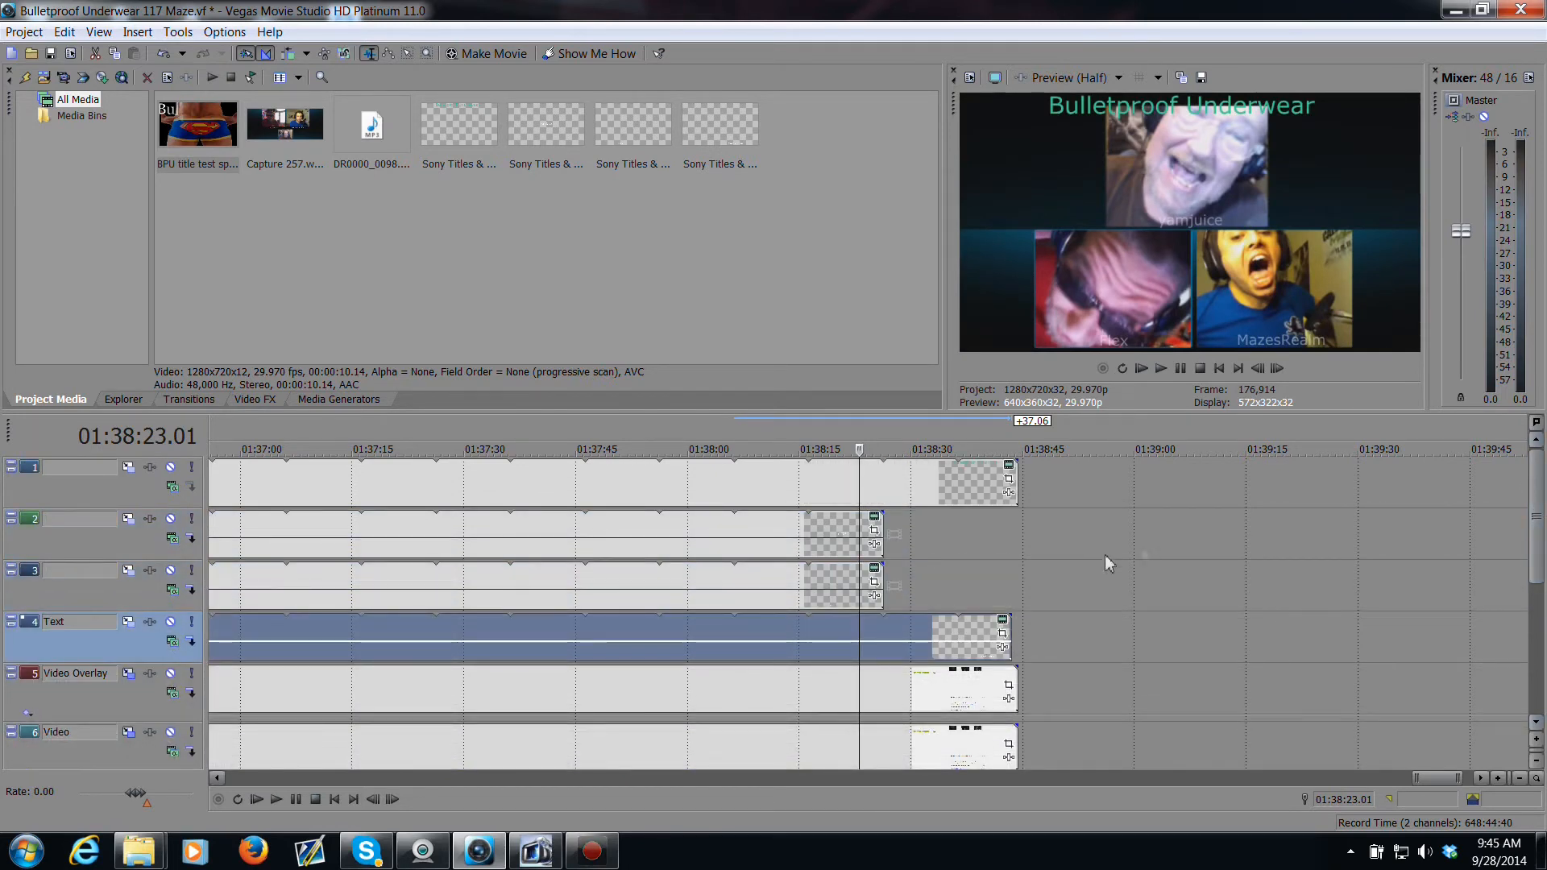
pyautogui.moveTo(889, 577); pyautogui.dragTo(1012, 583)
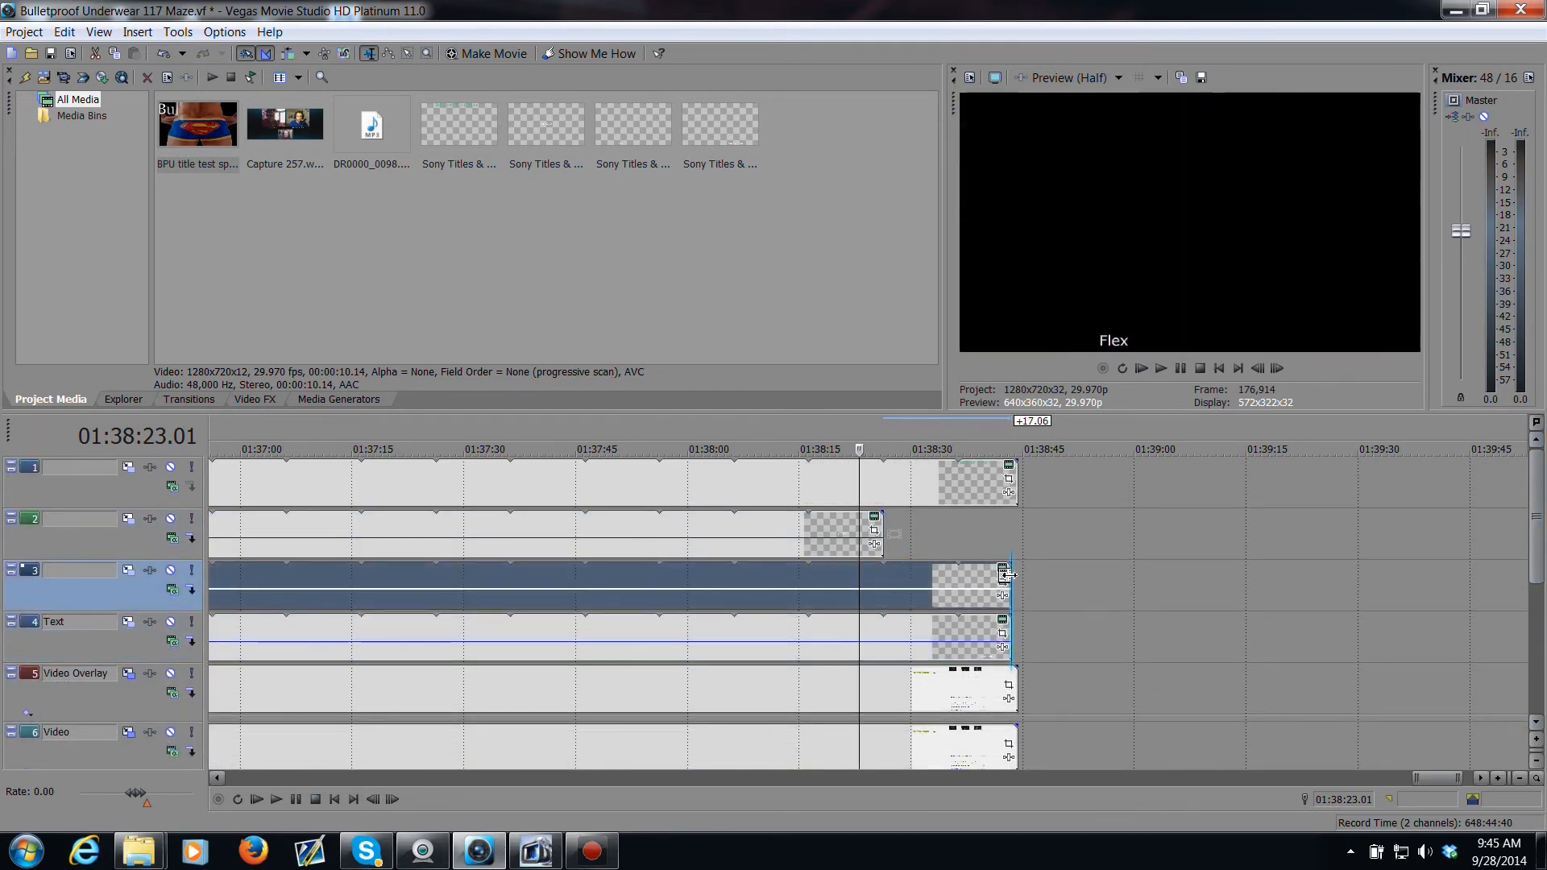
pyautogui.moveTo(882, 531); pyautogui.dragTo(1012, 535)
# Step: Split the events on the Video, Video Overlay, Text, 3, 2 and 1 tracks at the cursor at 01:38:23.01
pyautogui.scroll(-1, 941, 571)
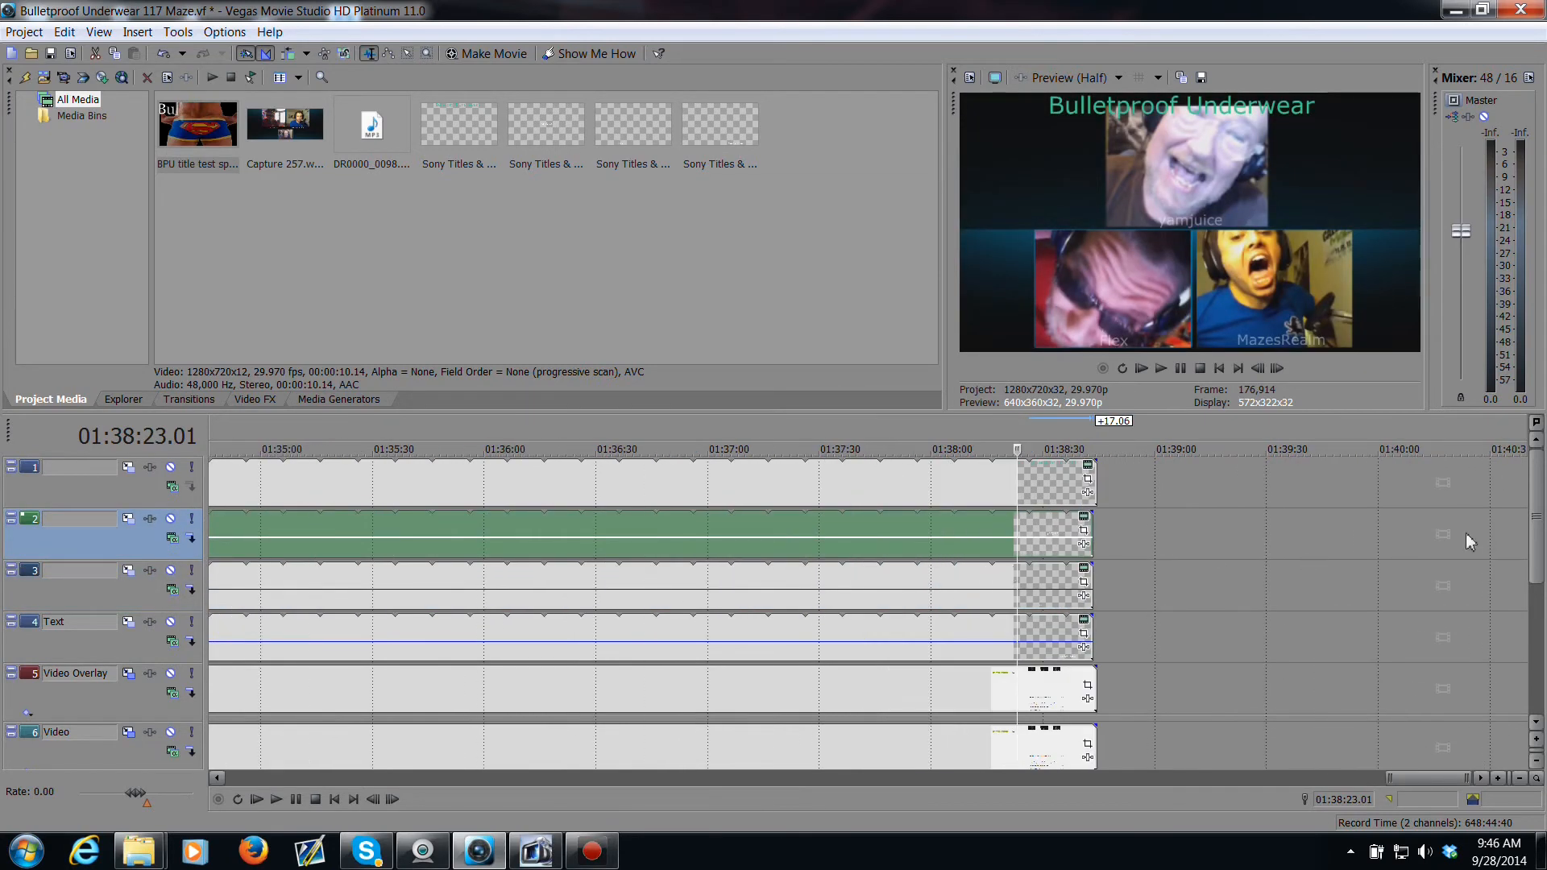
pyautogui.scroll(-3, 1120, 642)
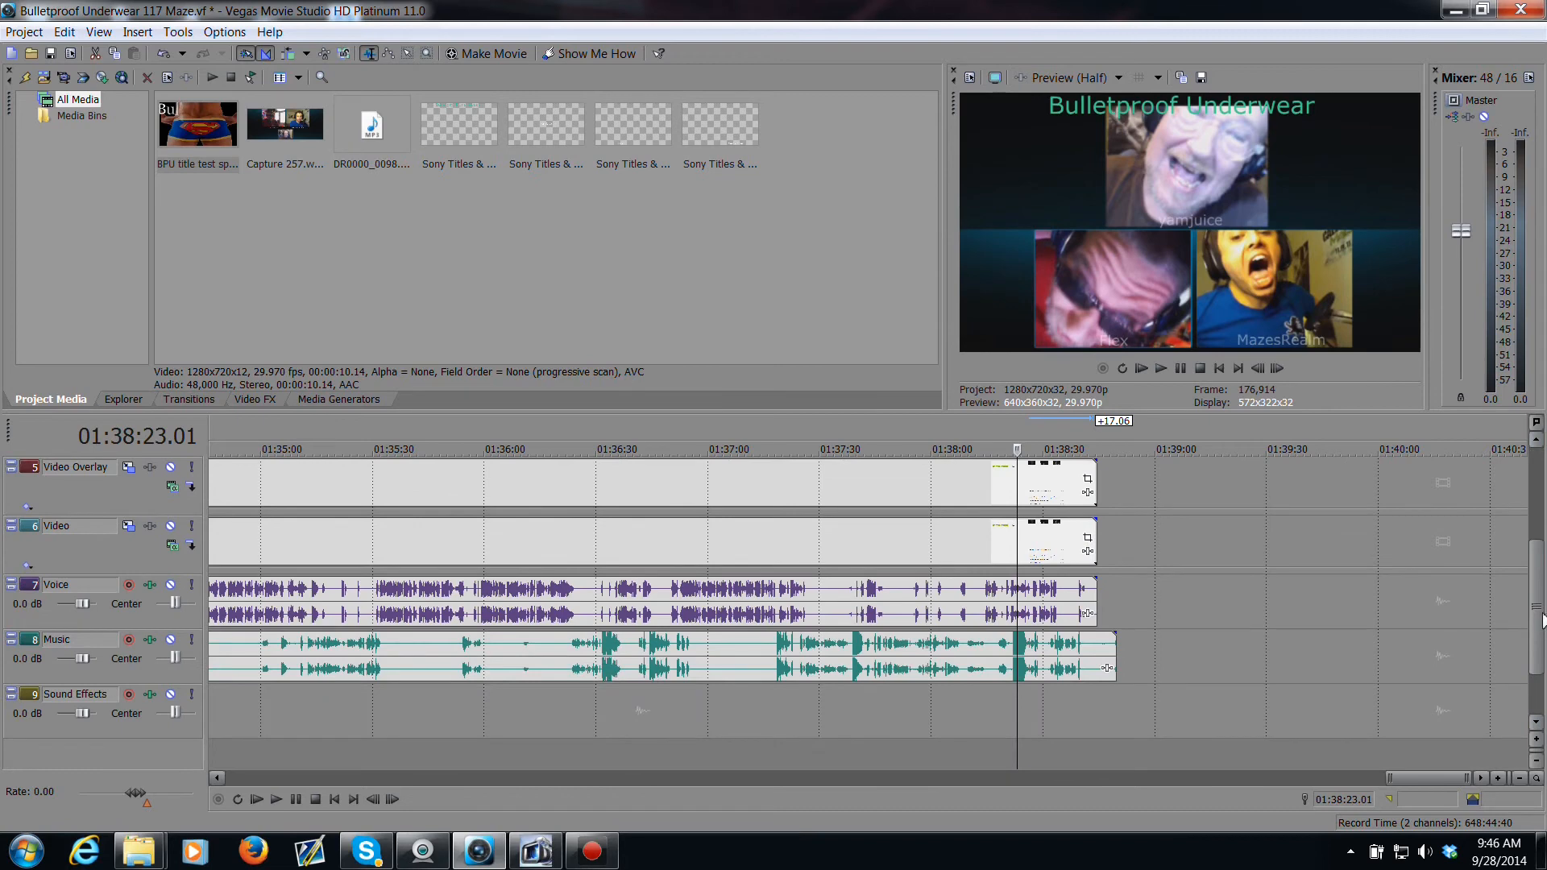
pyautogui.scroll(3, 1118, 642)
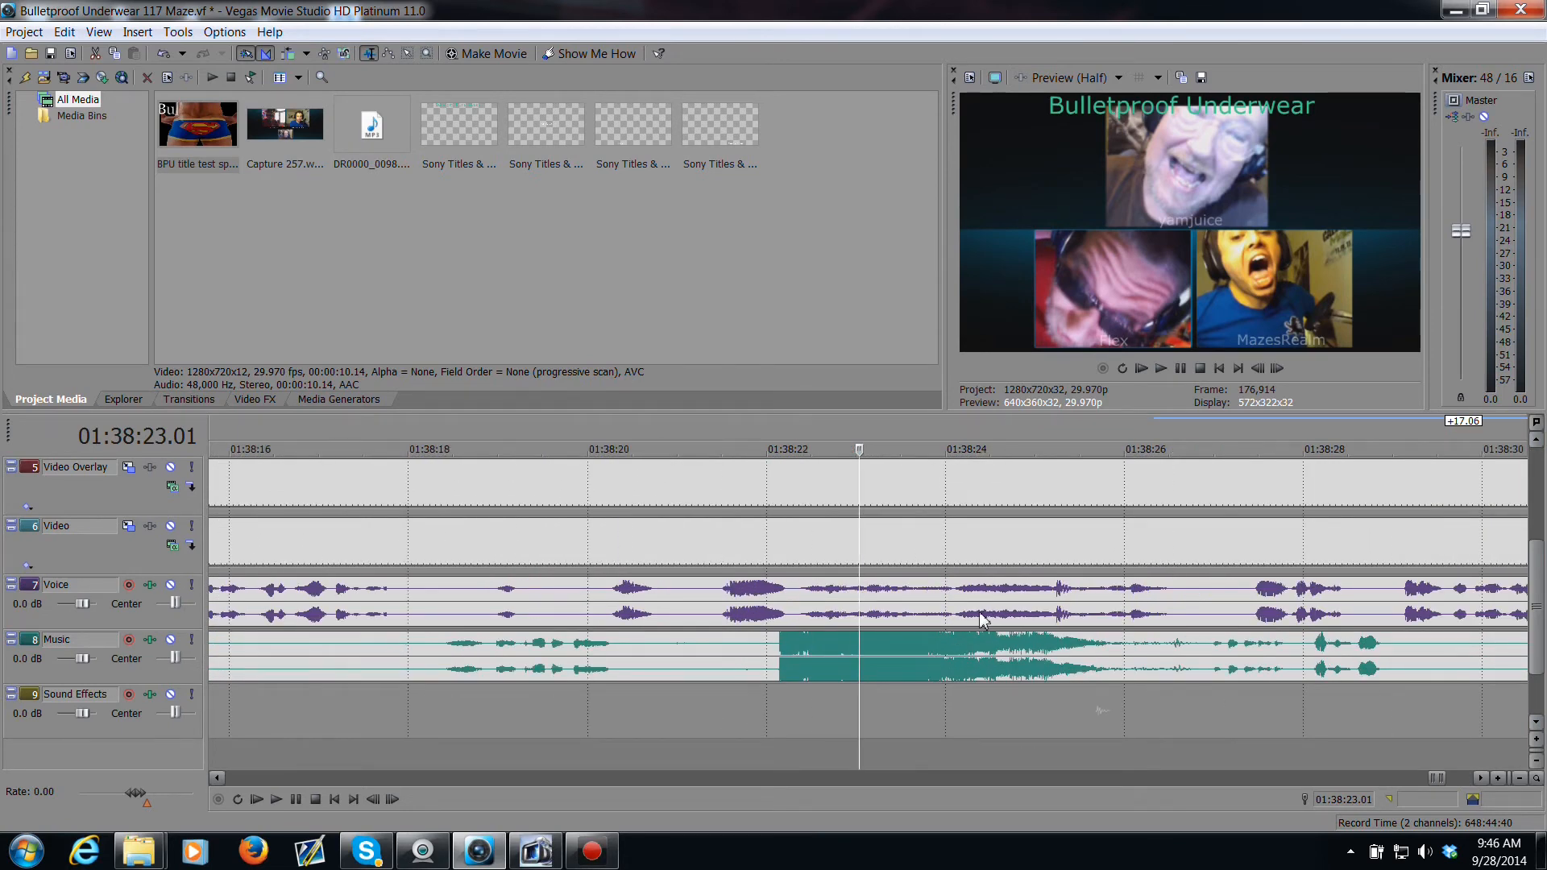
pyautogui.click(860, 545)
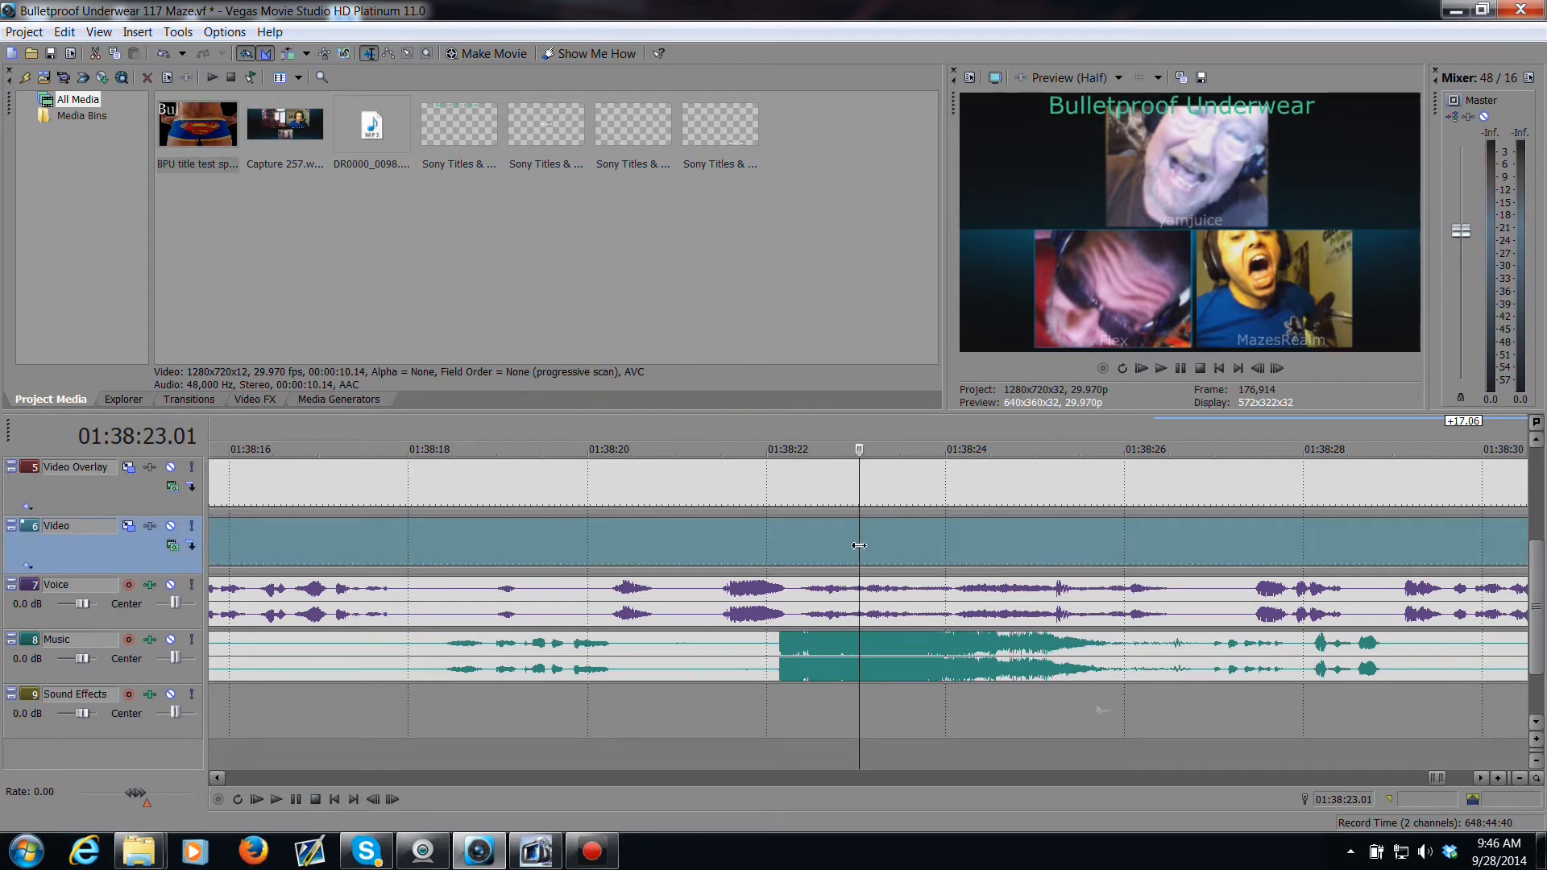
pyautogui.press('s')
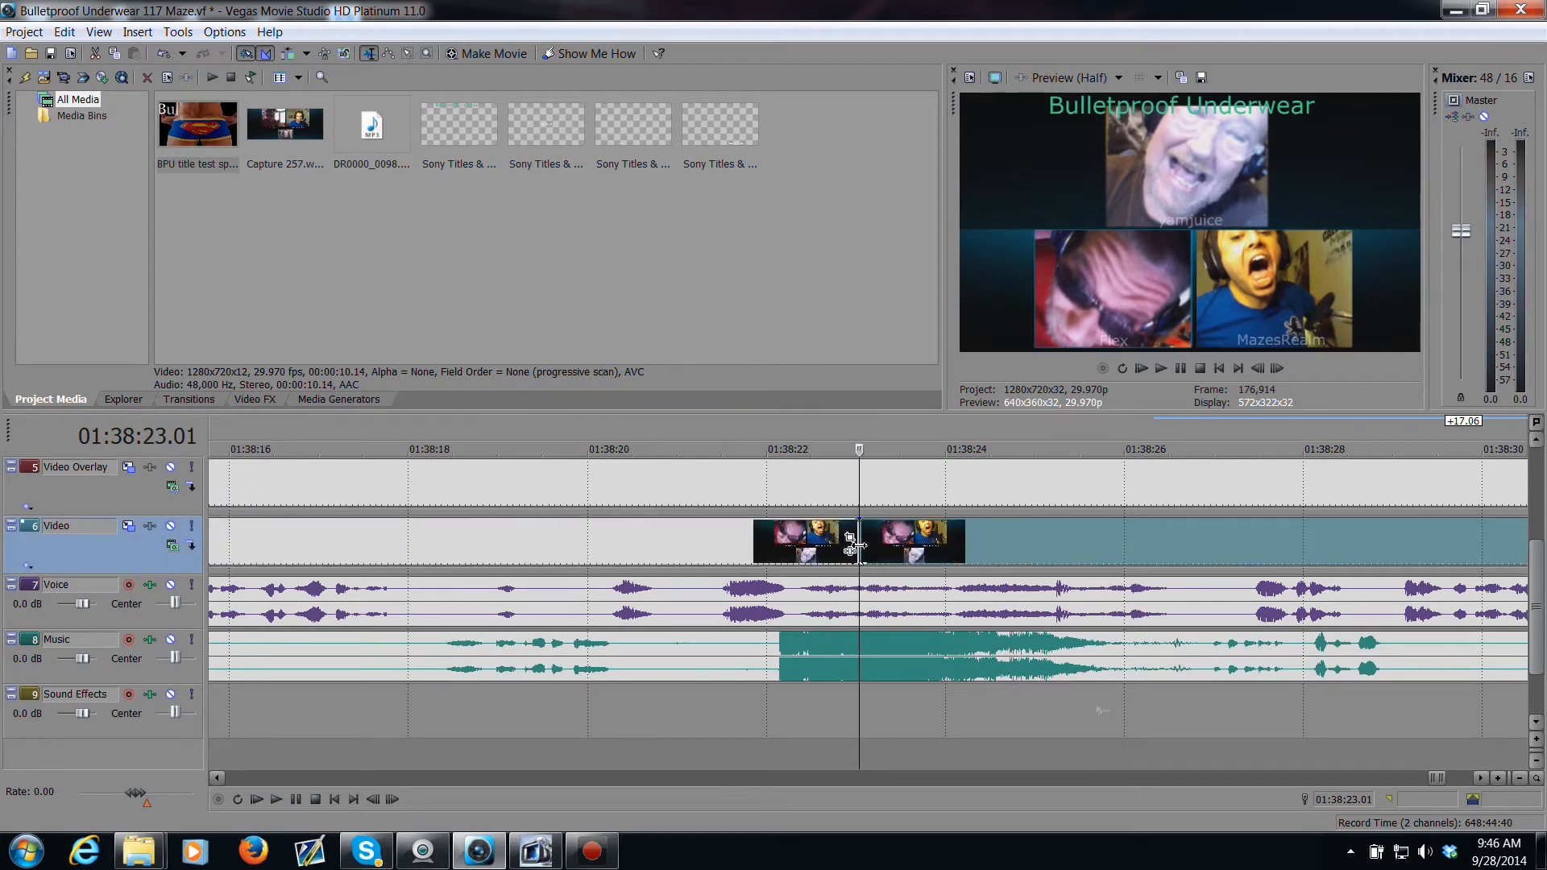
pyautogui.click(863, 494)
pyautogui.press('s')
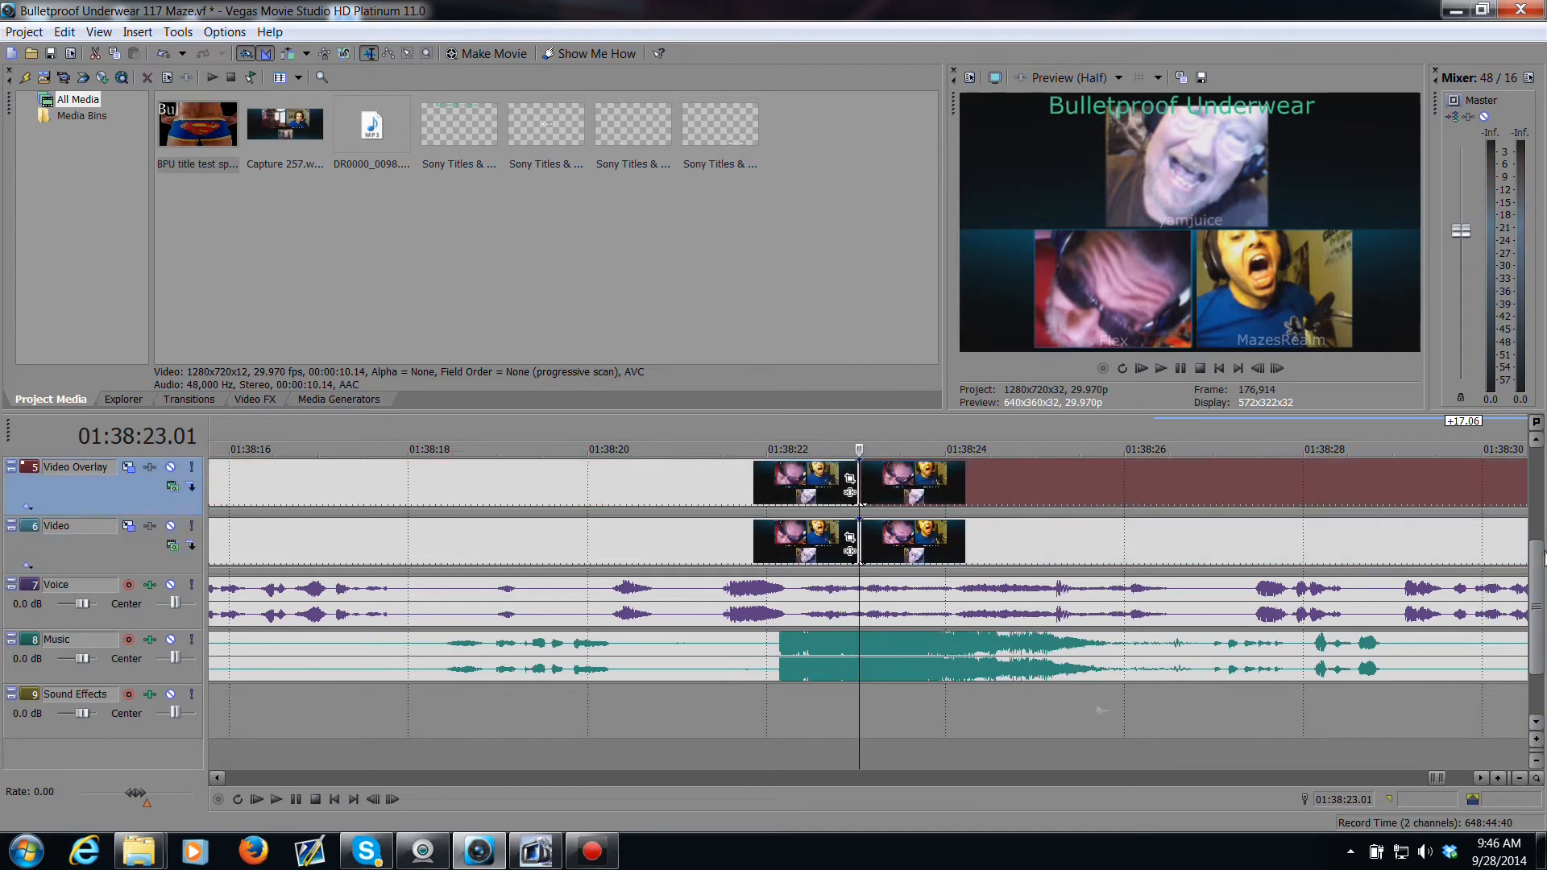
pyautogui.moveTo(1541, 572); pyautogui.dragTo(1543, 469)
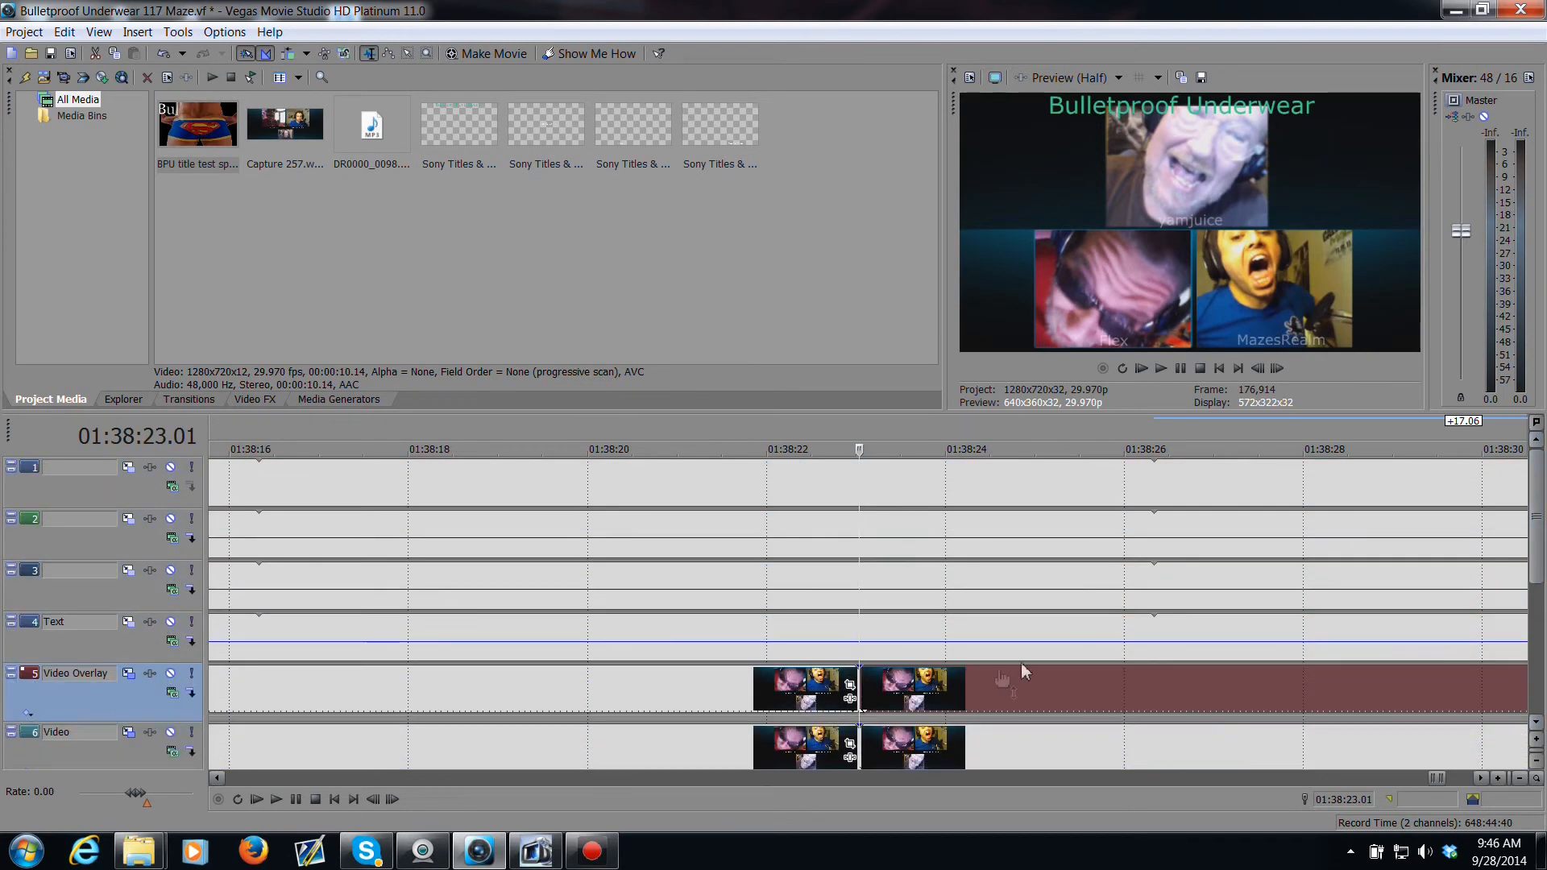
pyautogui.click(863, 611)
pyautogui.press('s')
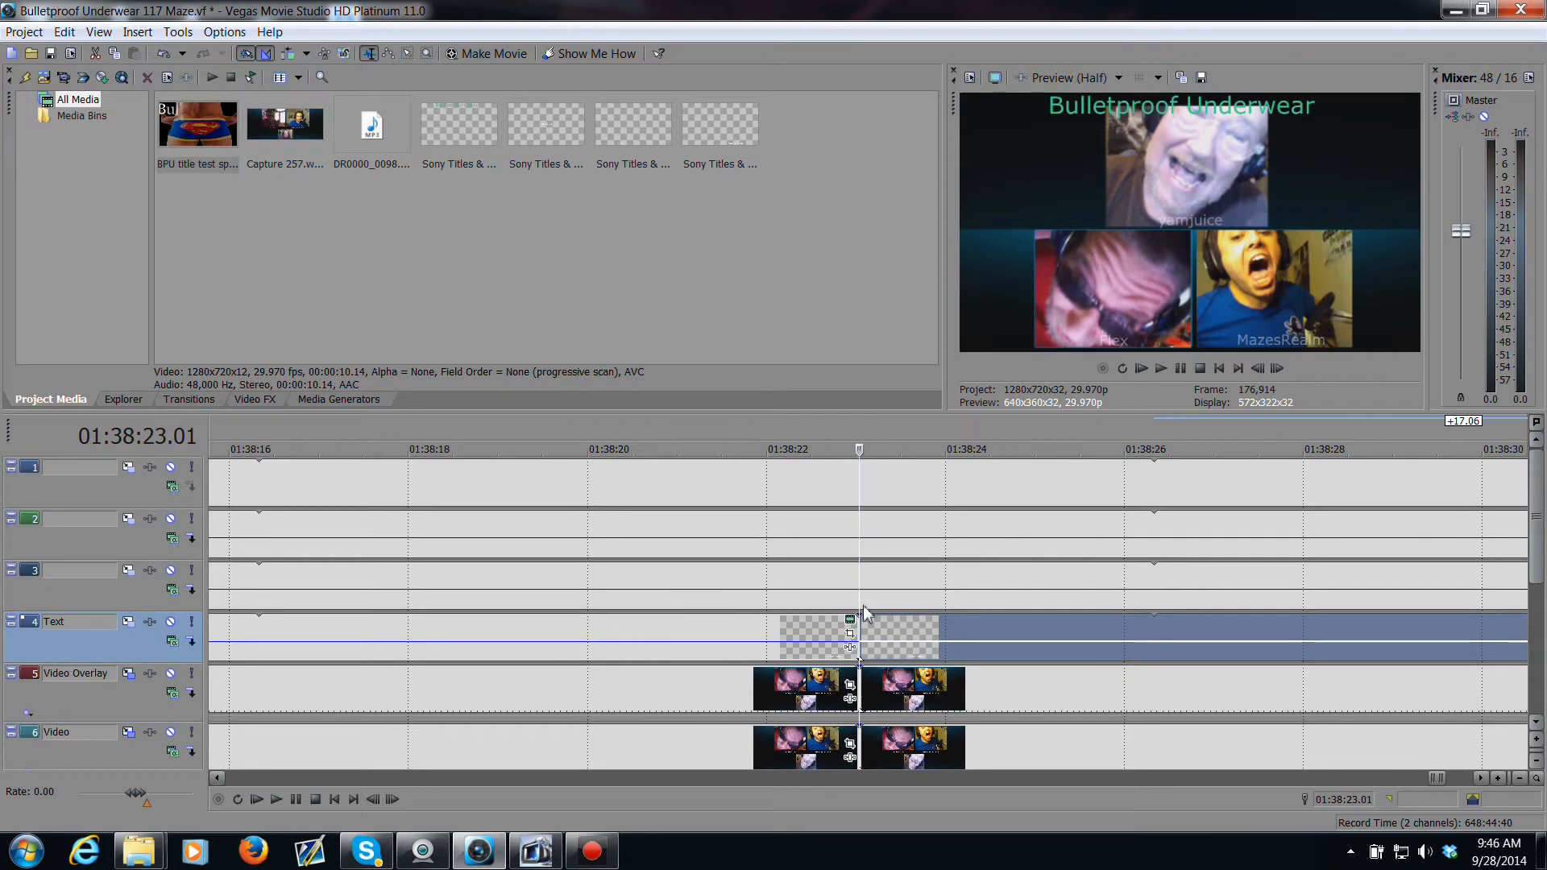
pyautogui.click(862, 603)
pyautogui.press('s')
pyautogui.click(864, 553)
pyautogui.press('s')
pyautogui.click(864, 493)
pyautogui.press('s')
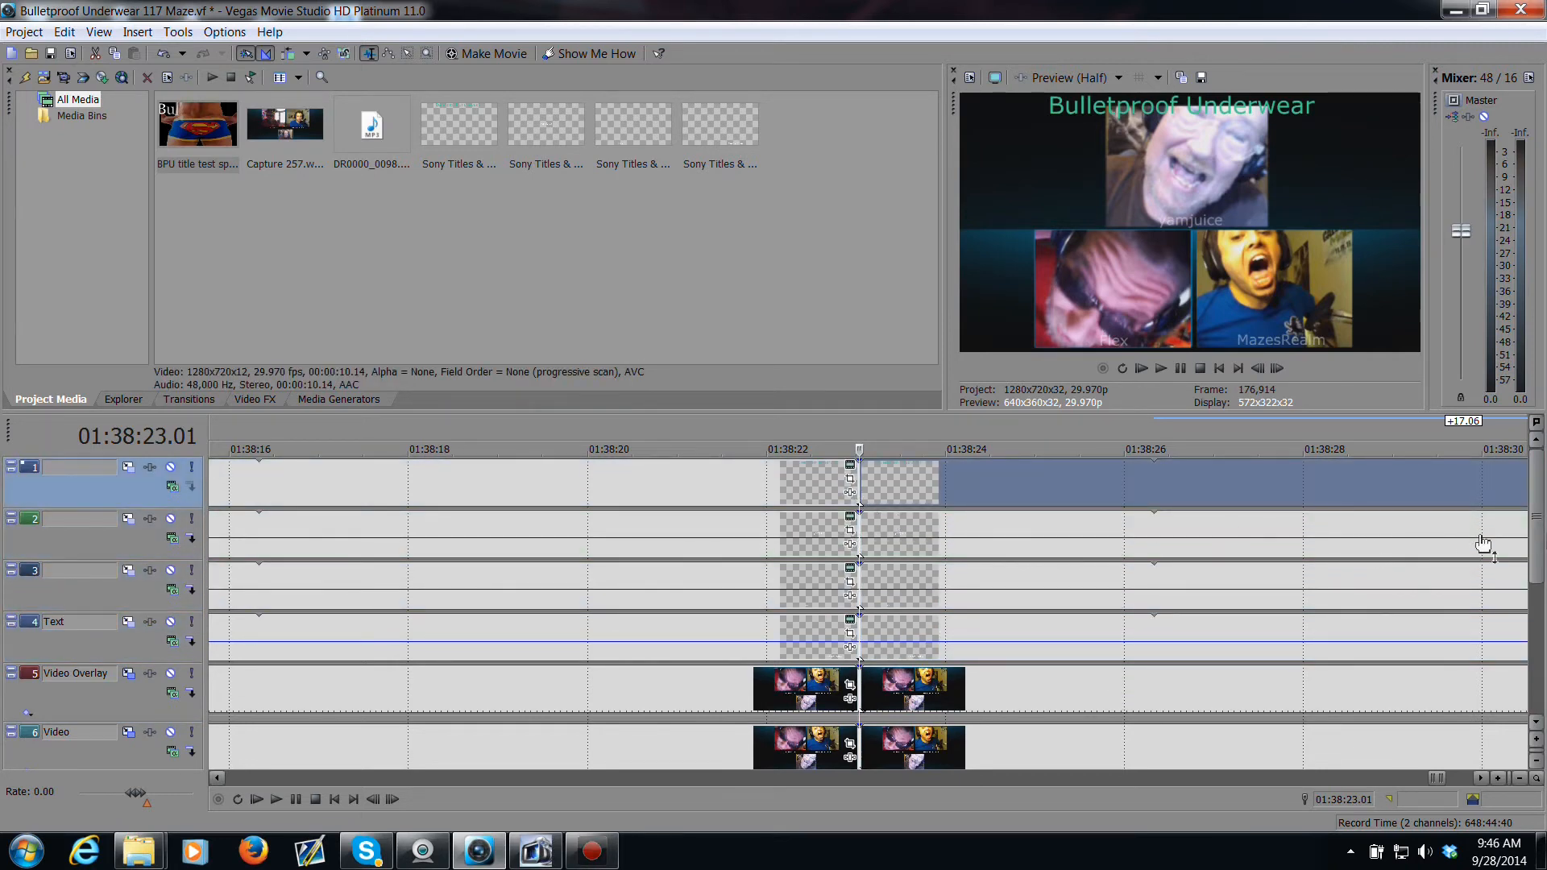
# Step: Move the right-hand parts of the split events on all six video tracks about 8 seconds later, opening a gap
pyautogui.moveTo(1537, 534); pyautogui.dragTo(1545, 683)
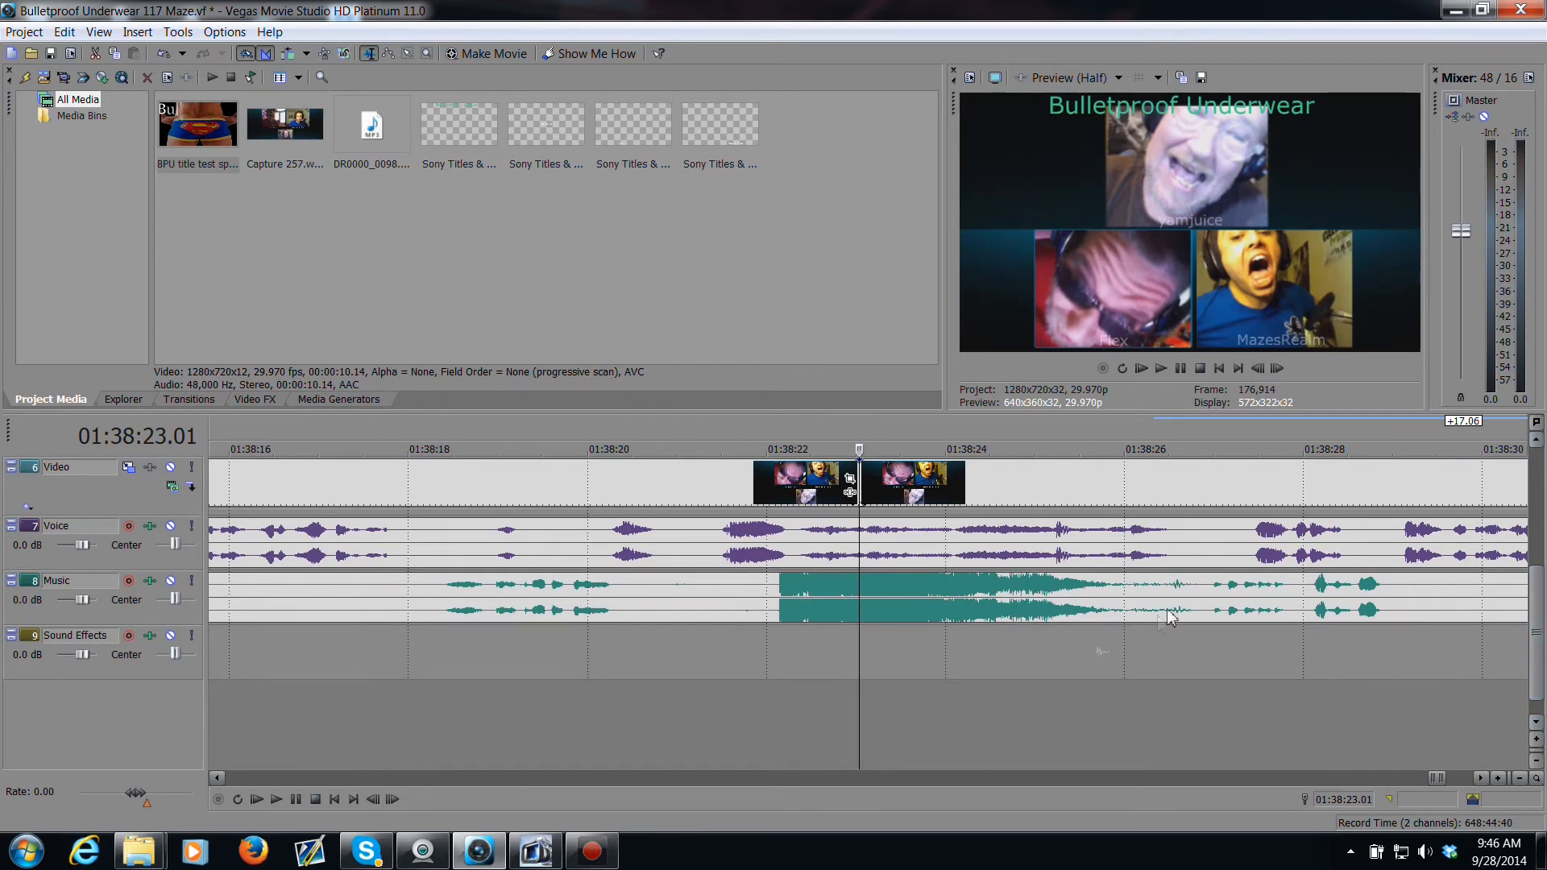
pyautogui.scroll(-5, 1160, 624)
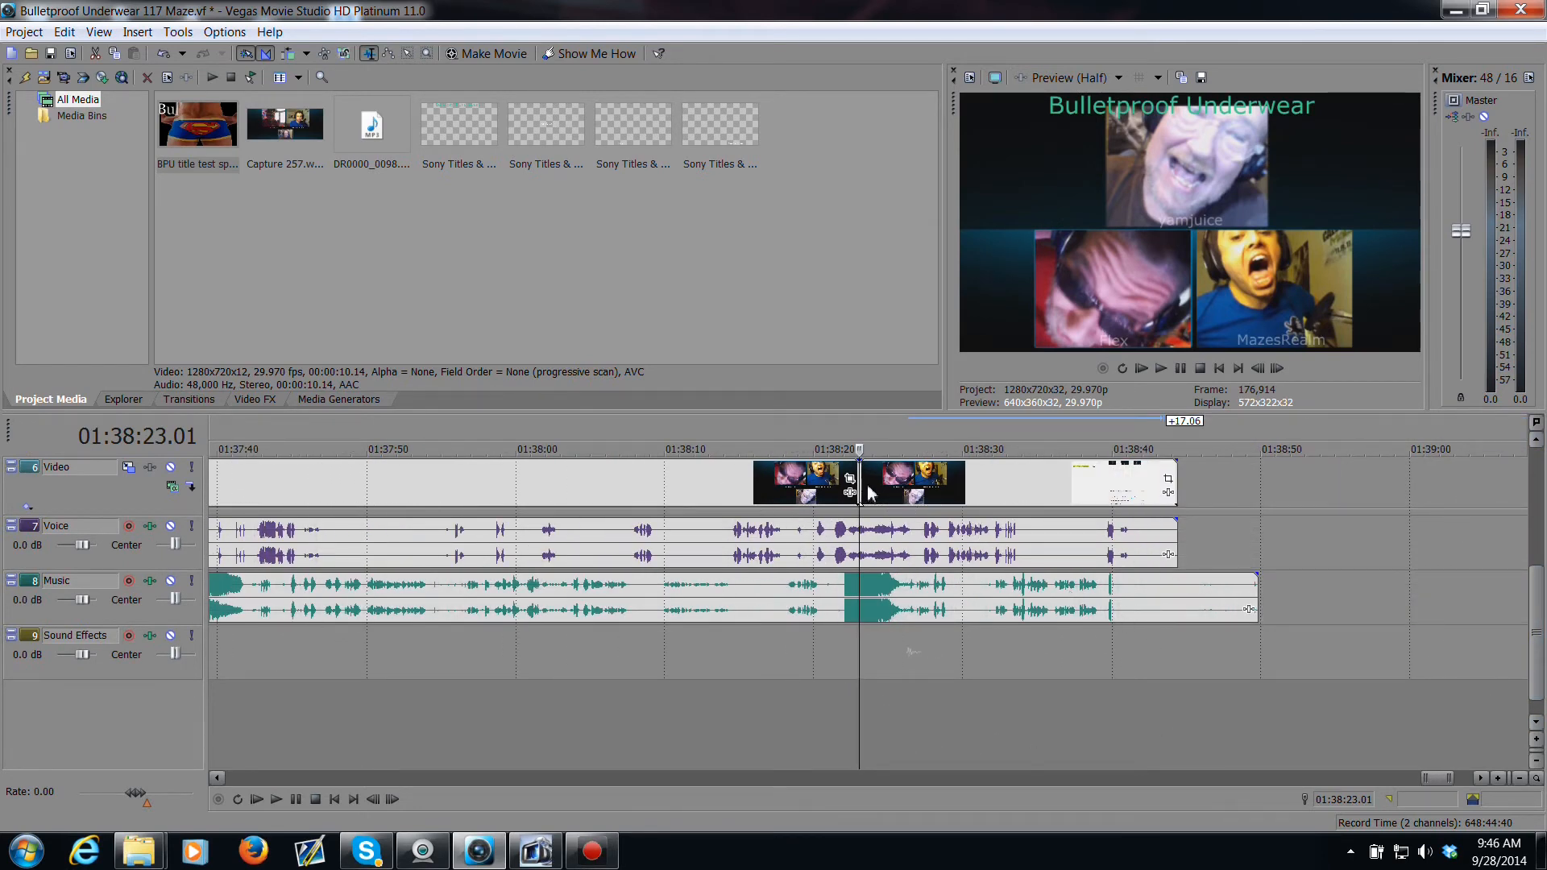
pyautogui.moveTo(866, 488); pyautogui.dragTo(999, 487)
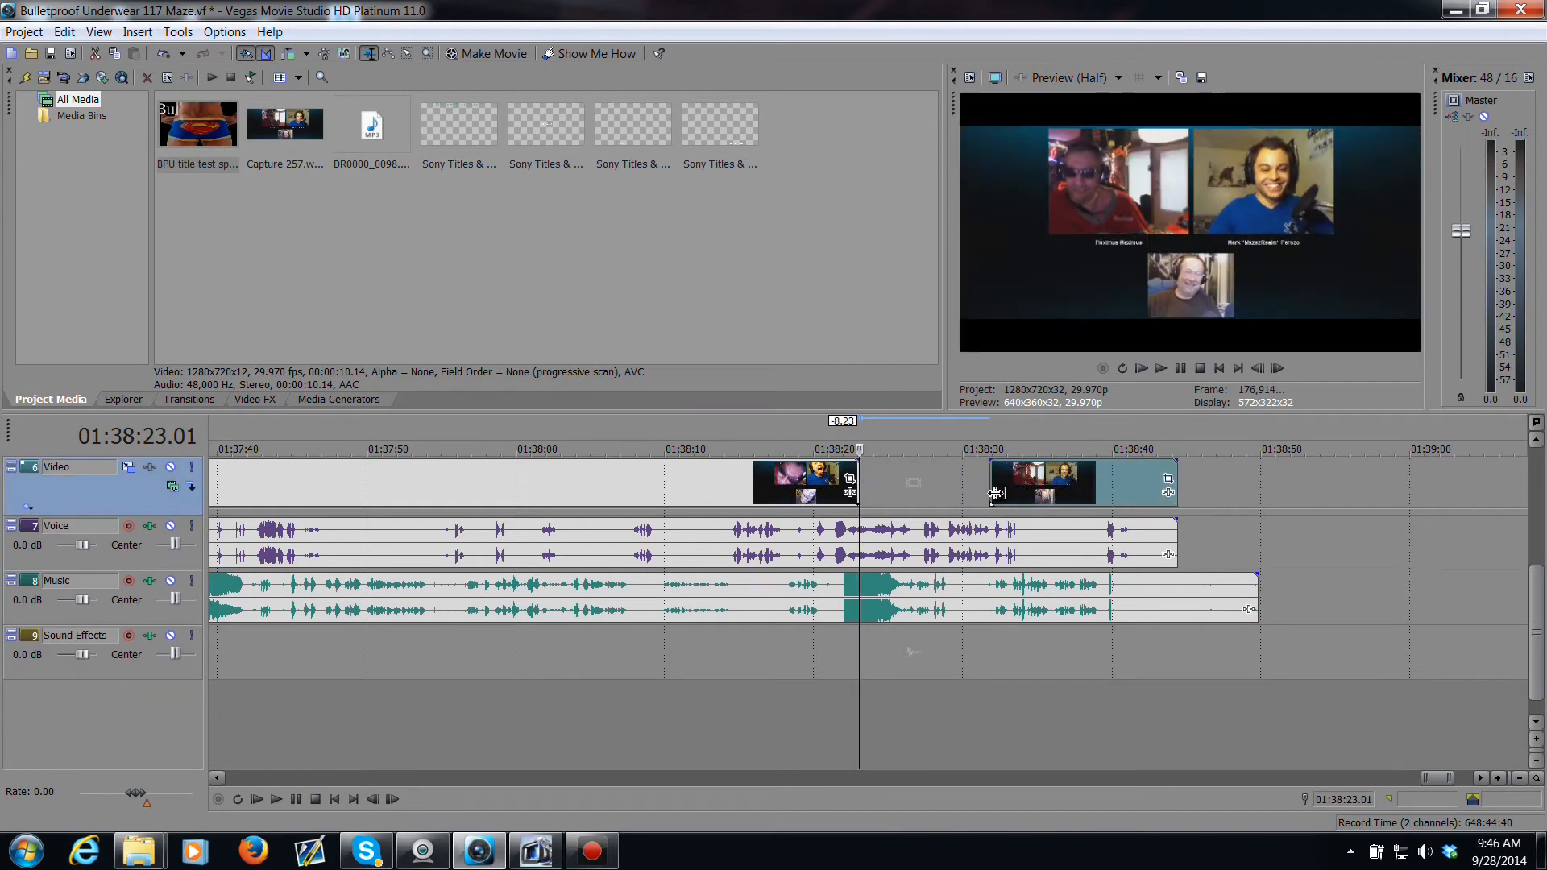
pyautogui.moveTo(1537, 609); pyautogui.dragTo(1537, 539)
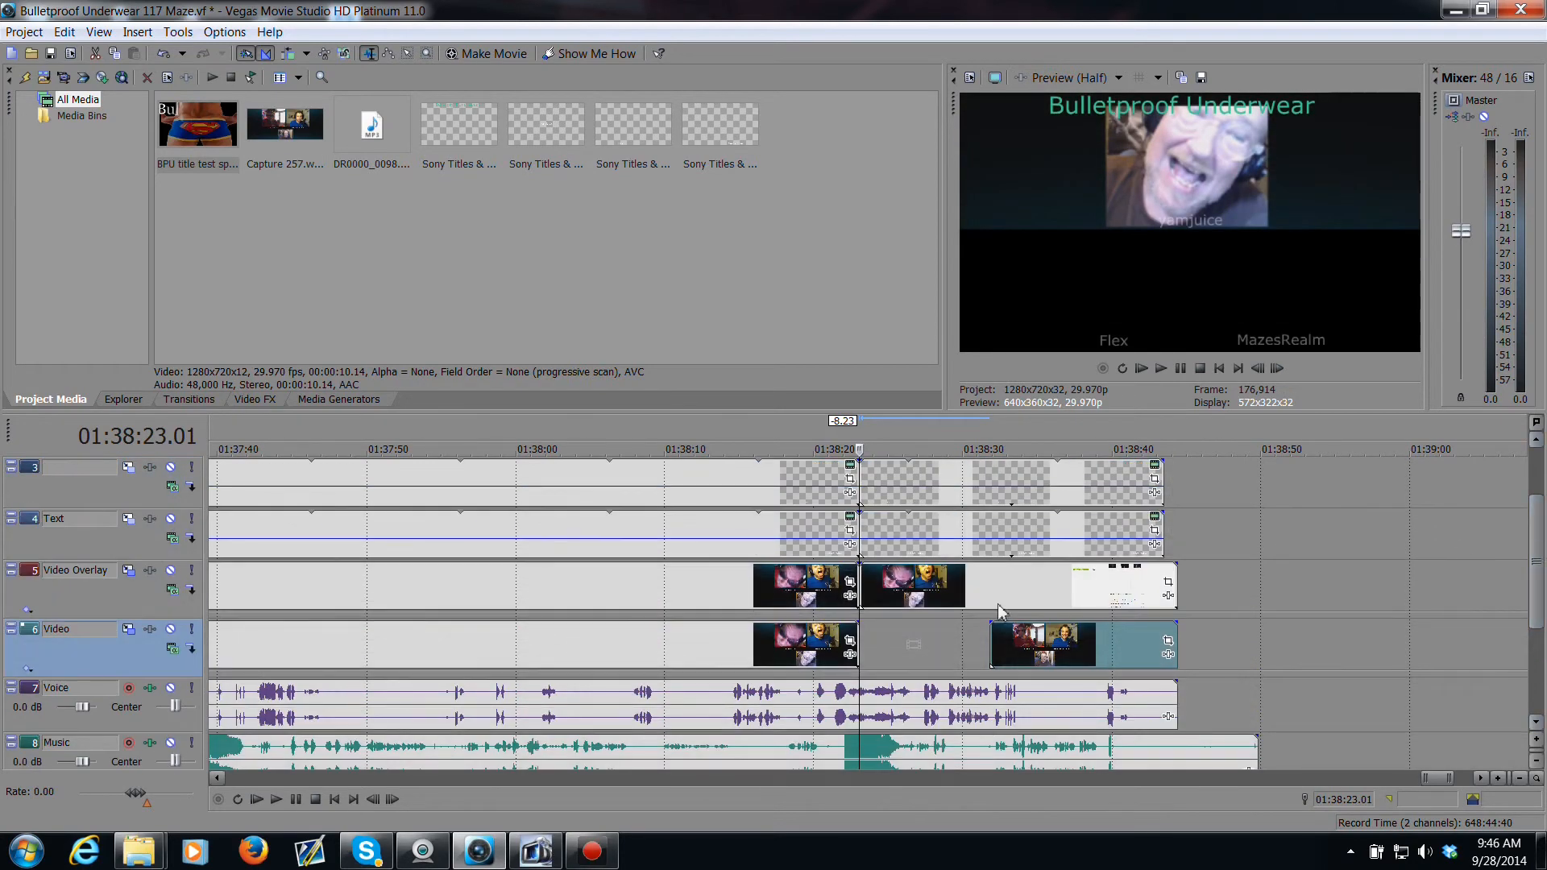
pyautogui.moveTo(866, 592); pyautogui.dragTo(966, 596)
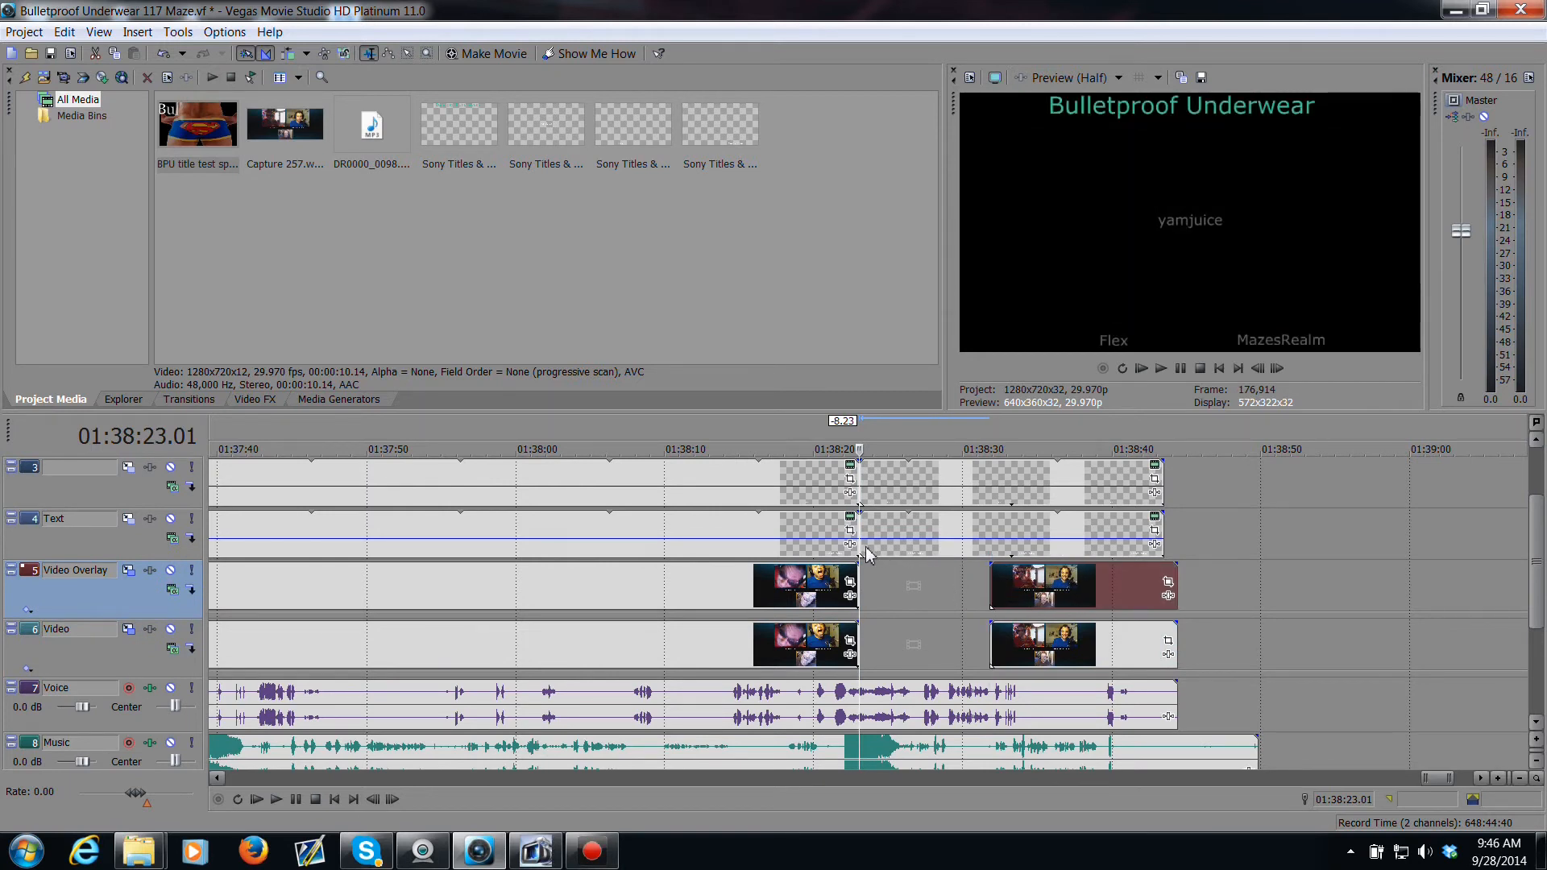
pyautogui.moveTo(868, 554); pyautogui.dragTo(997, 565)
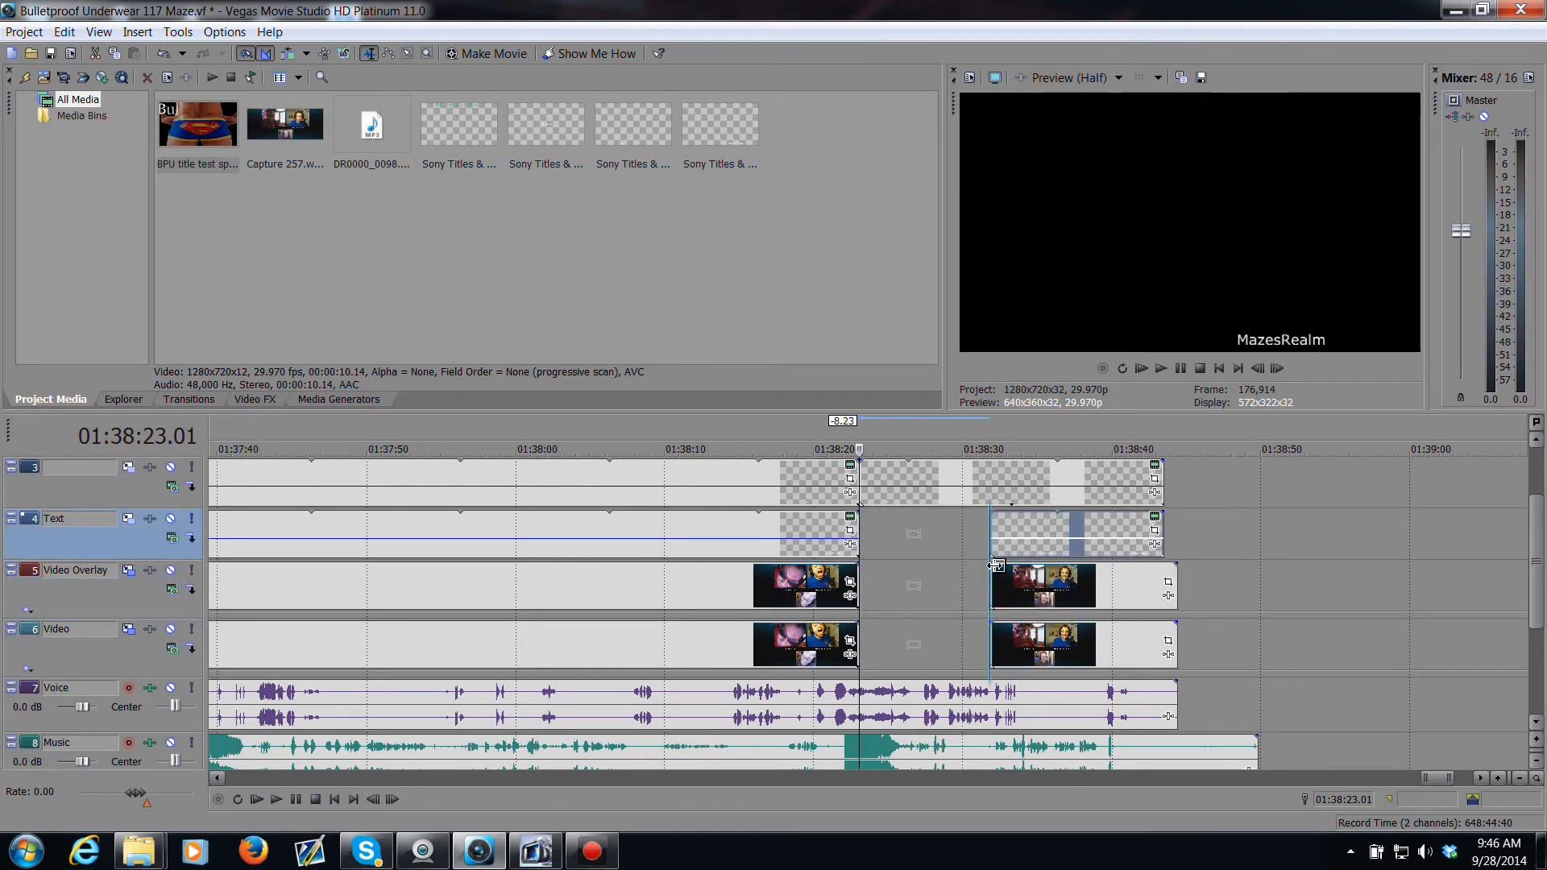
pyautogui.moveTo(868, 498); pyautogui.dragTo(998, 513)
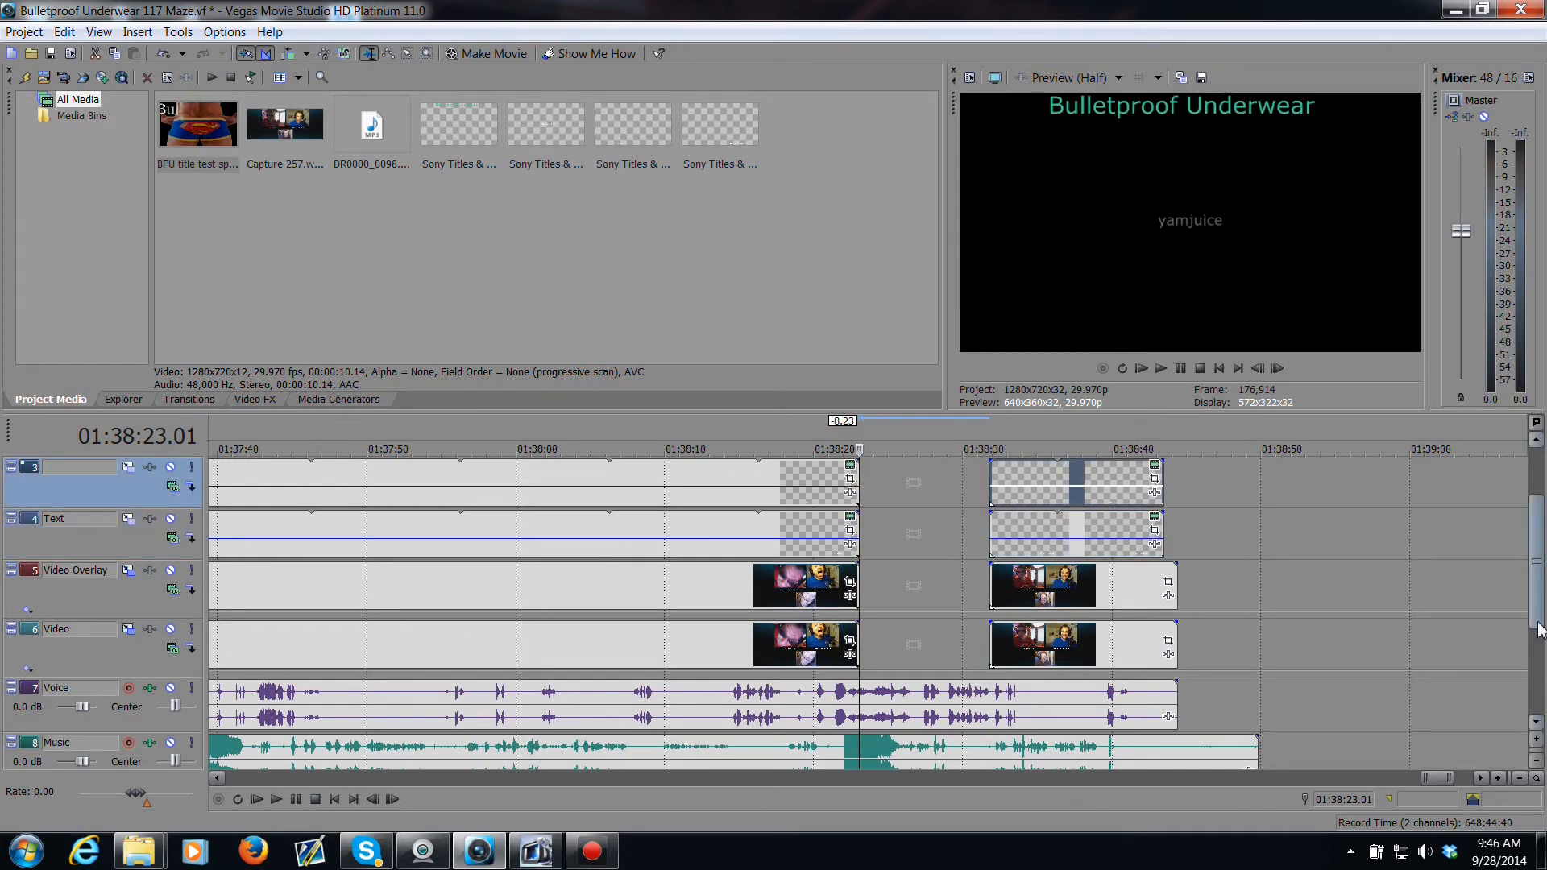
pyautogui.scroll(2, 1539, 631)
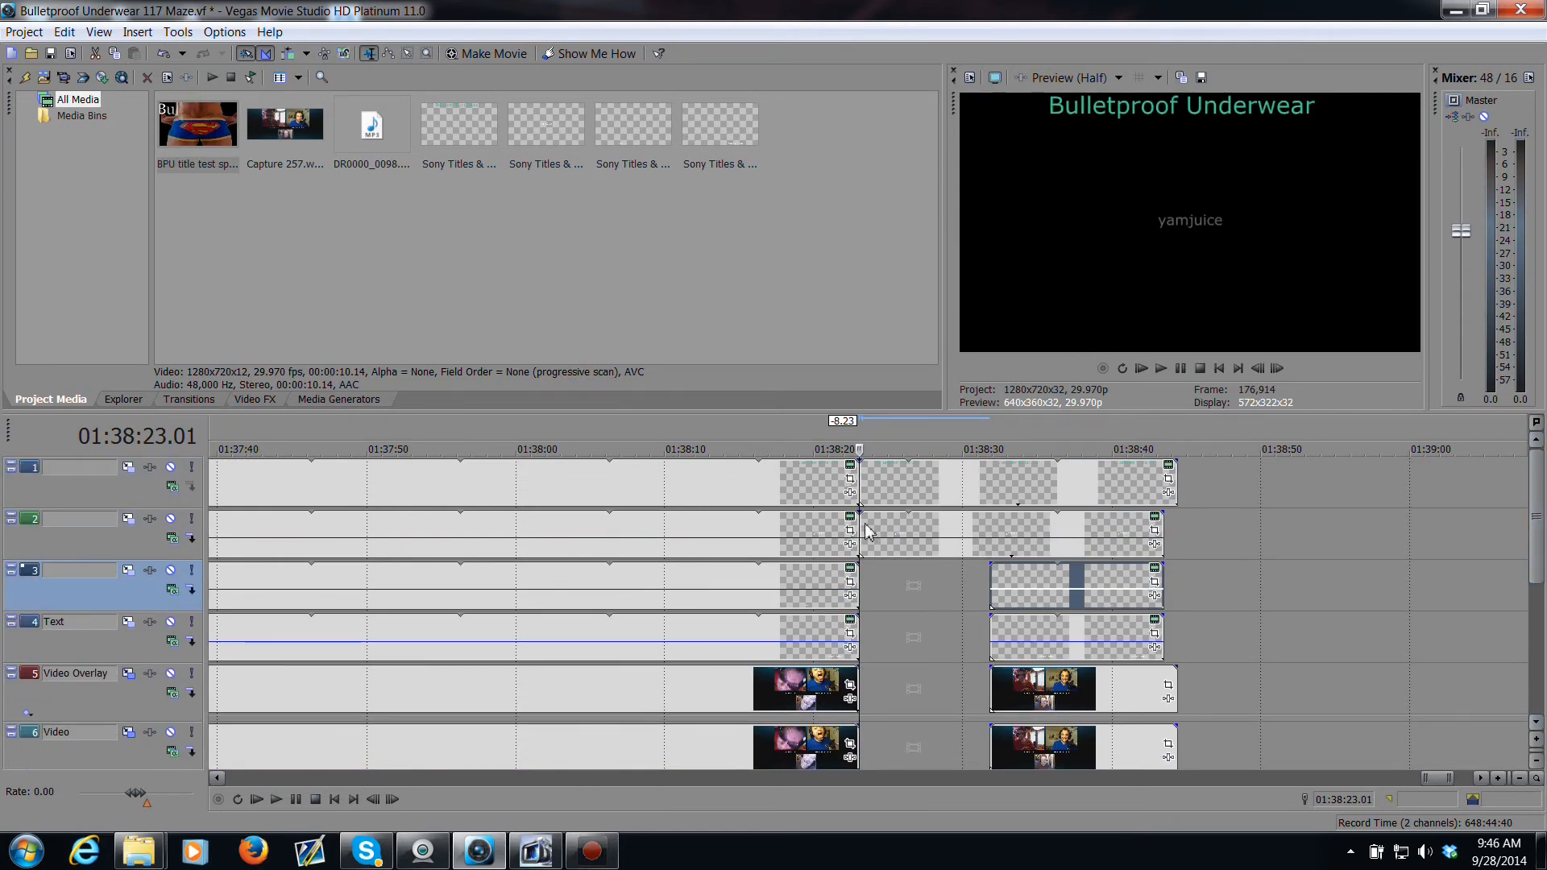
pyautogui.moveTo(868, 532); pyautogui.dragTo(999, 533)
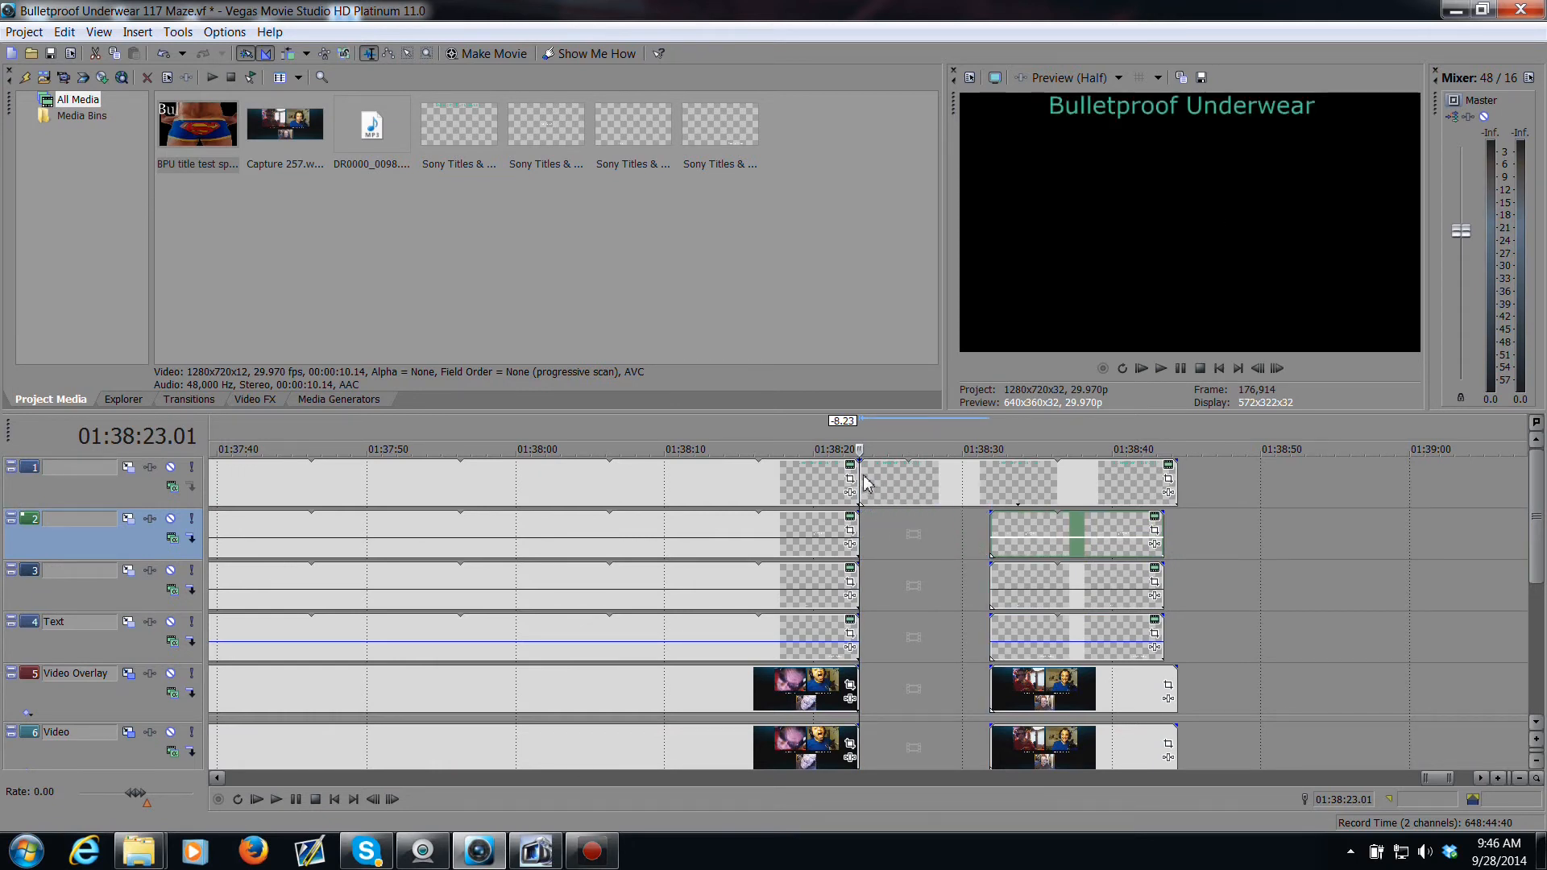
pyautogui.moveTo(868, 483); pyautogui.dragTo(1002, 494)
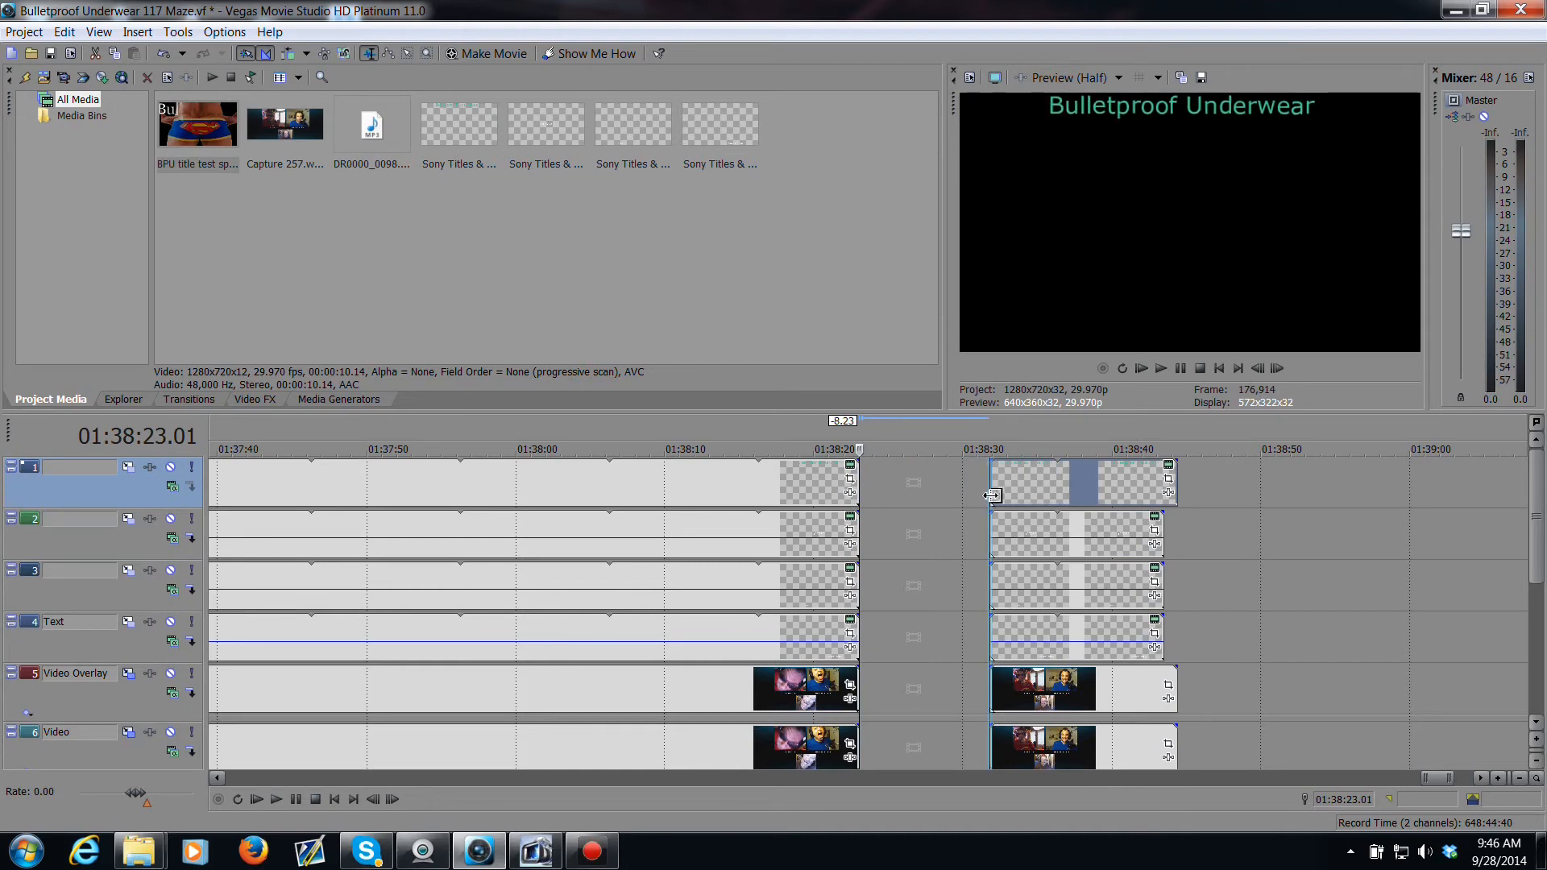
# Step: Save a snapshot of the frame at 01:38:23.00 as argh in the same folder, replacing the existing file
pyautogui.click(866, 693)
pyautogui.scroll(4, 874, 691)
pyautogui.scroll(5, 874, 691)
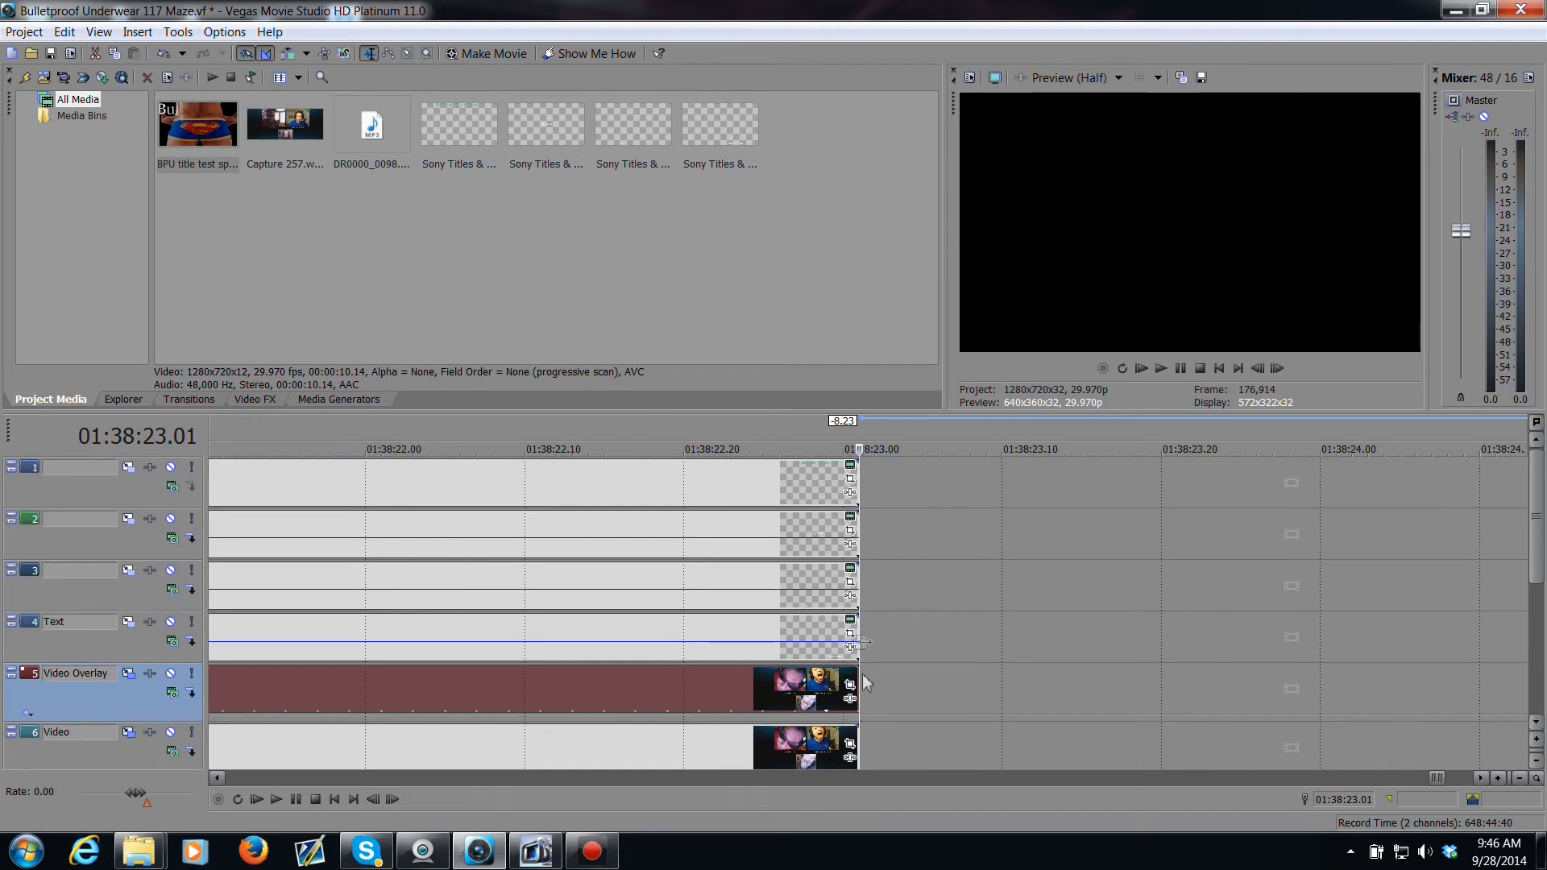
pyautogui.click(813, 757)
pyautogui.click(828, 747)
pyautogui.click(844, 741)
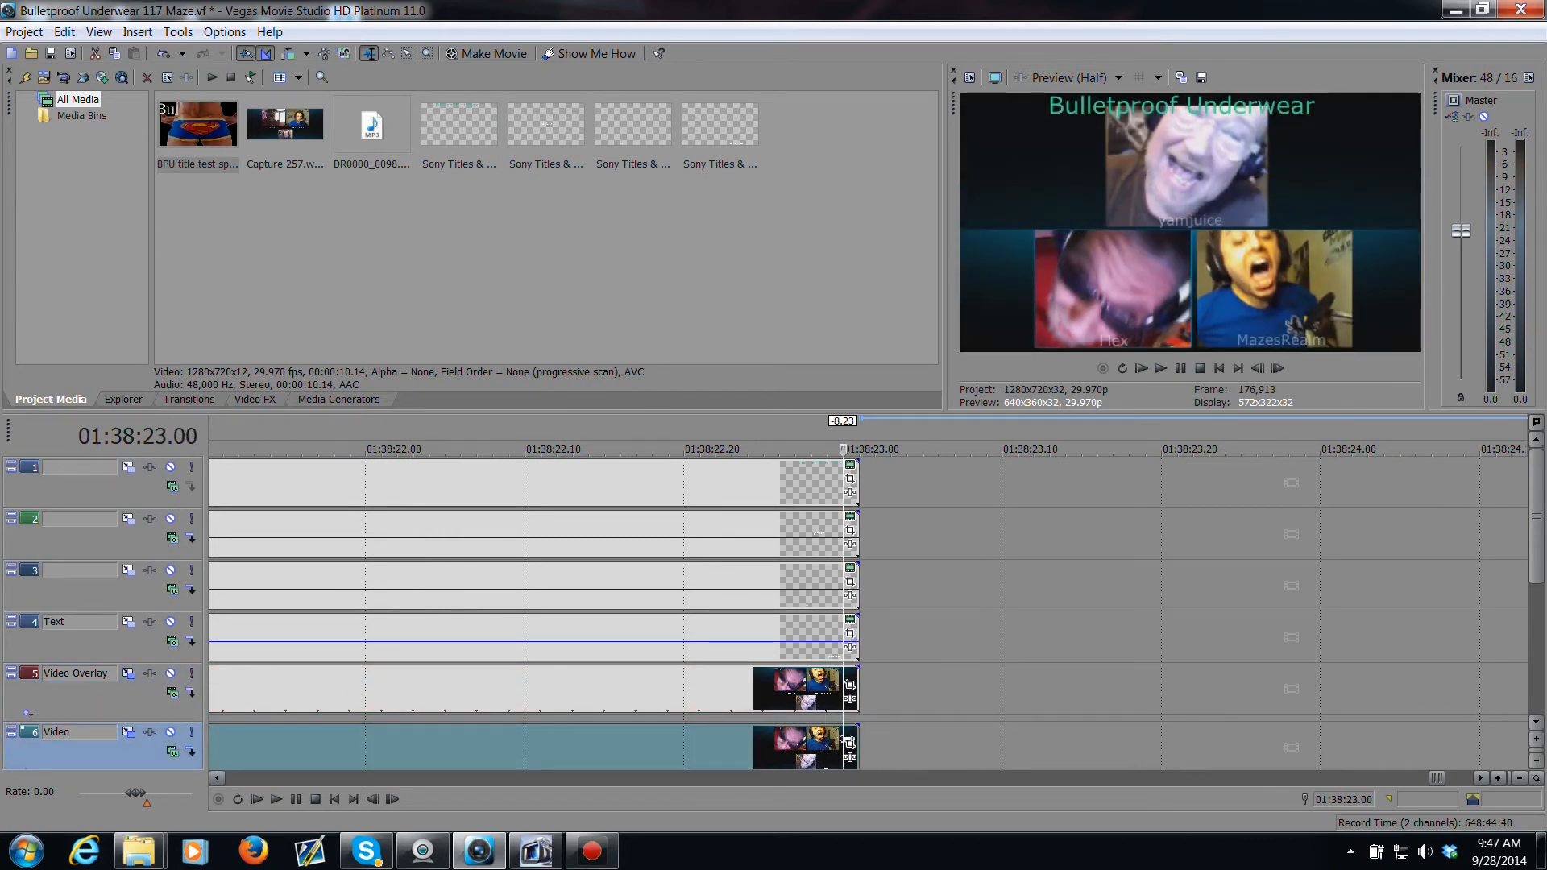
pyautogui.click(859, 742)
pyautogui.click(844, 742)
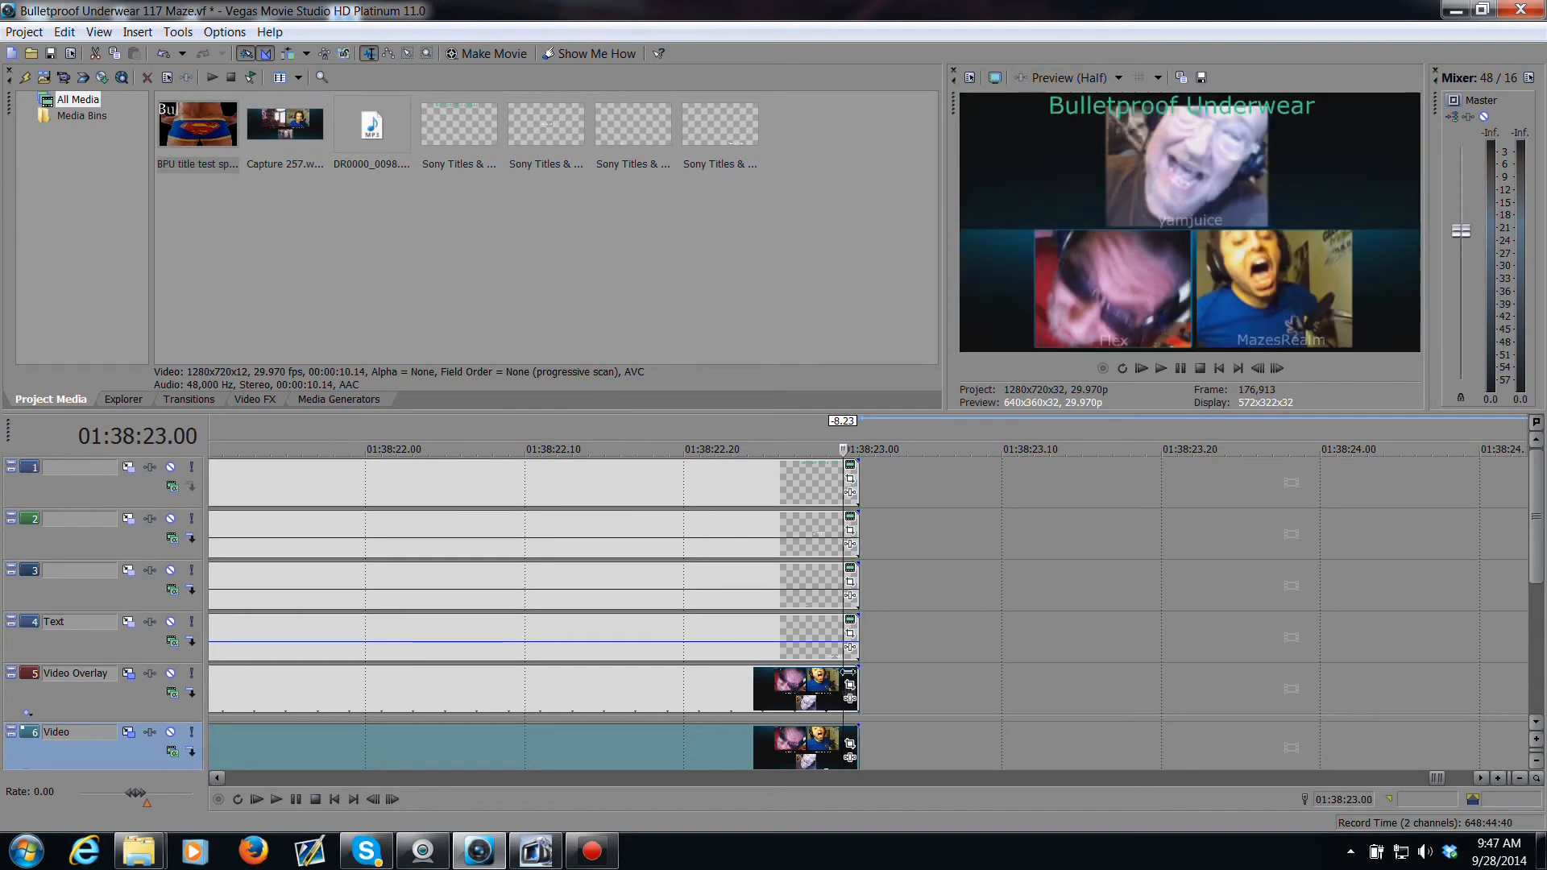
pyautogui.click(1201, 78)
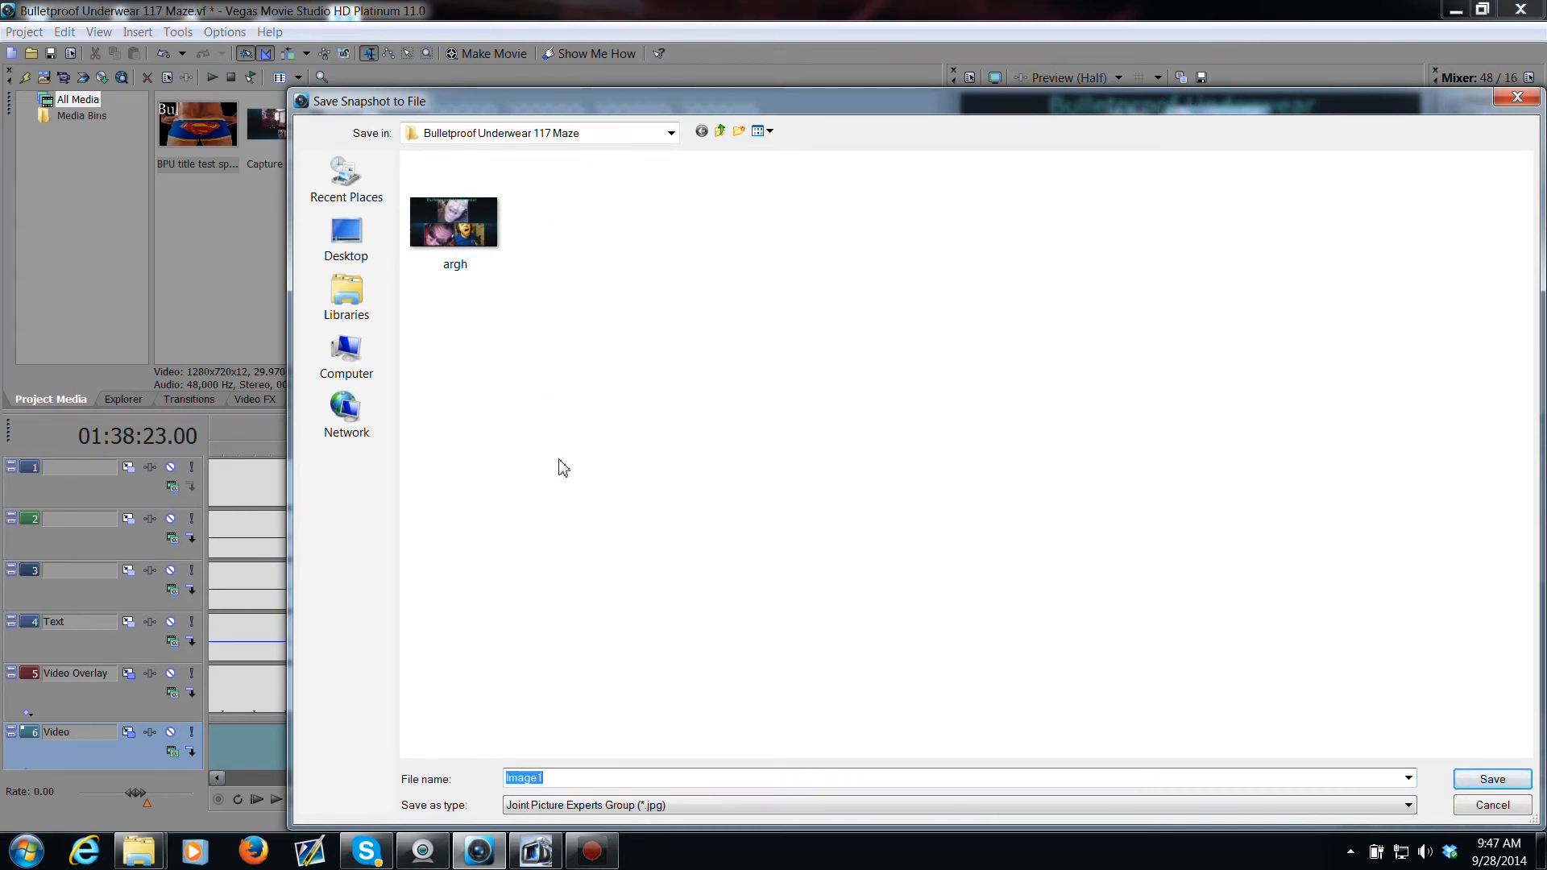
pyautogui.write('argh')
pyautogui.press('Return')
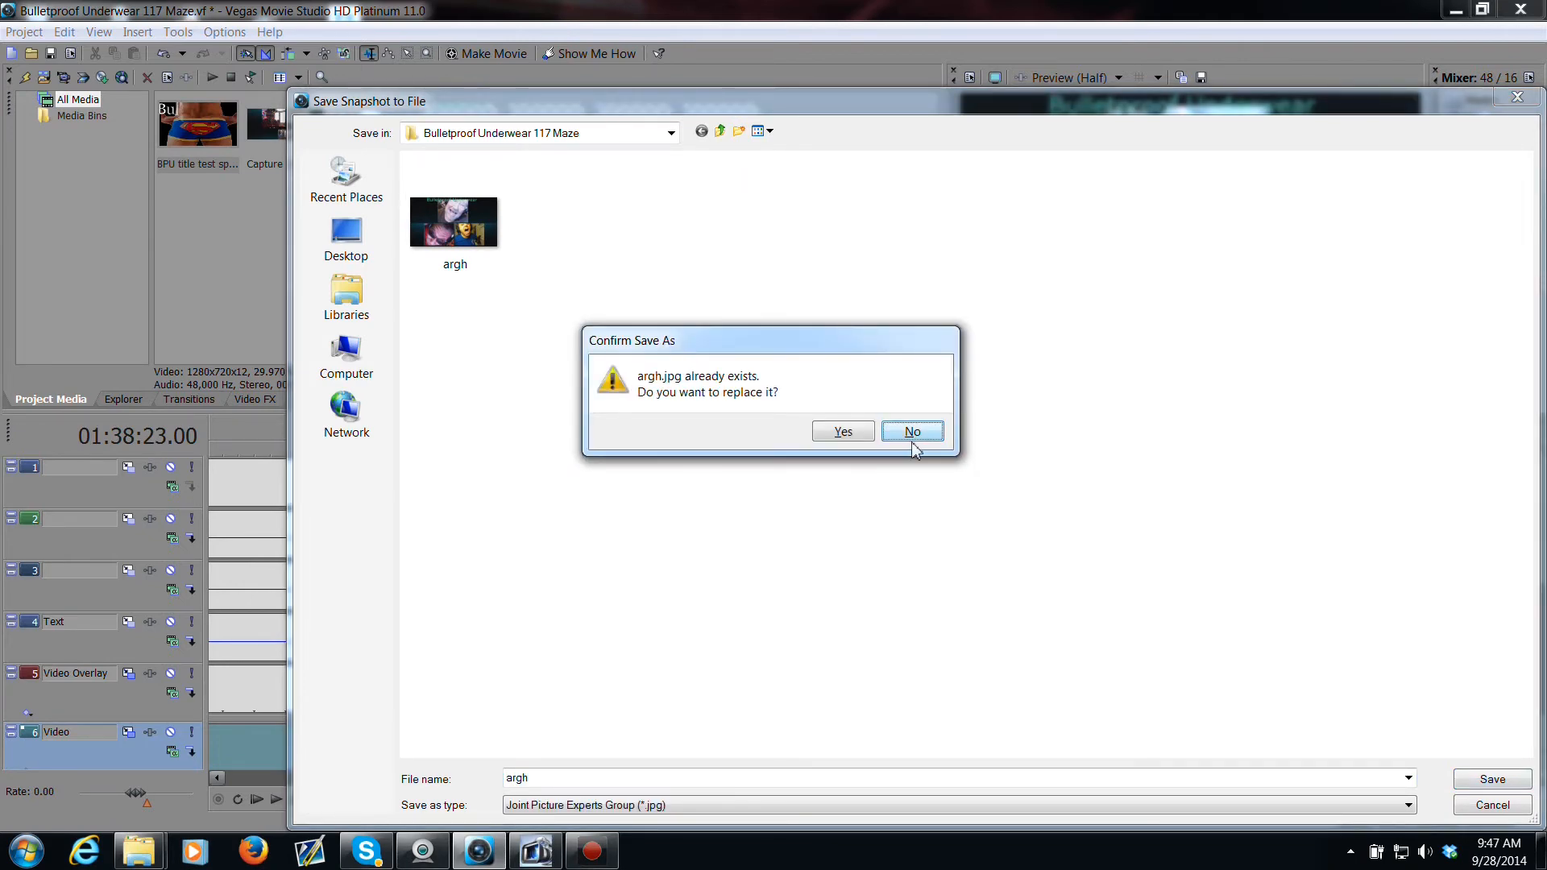
pyautogui.click(853, 439)
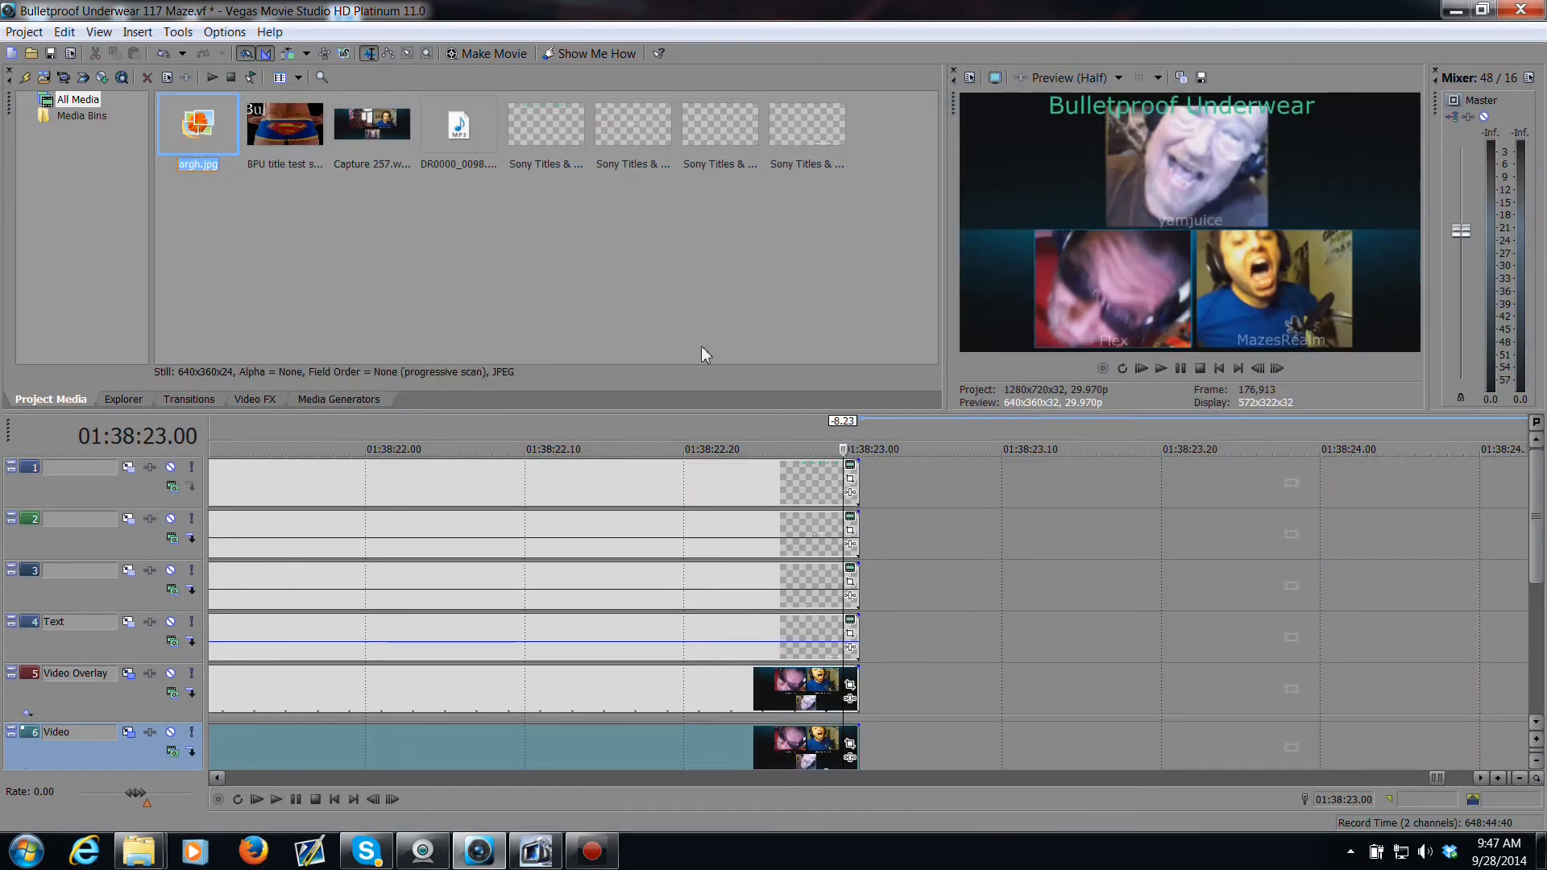
# Step: Place argh.jpg on track 1 at the start of the gap and preview playback around it
pyautogui.moveTo(521, 310); pyautogui.dragTo(872, 490)
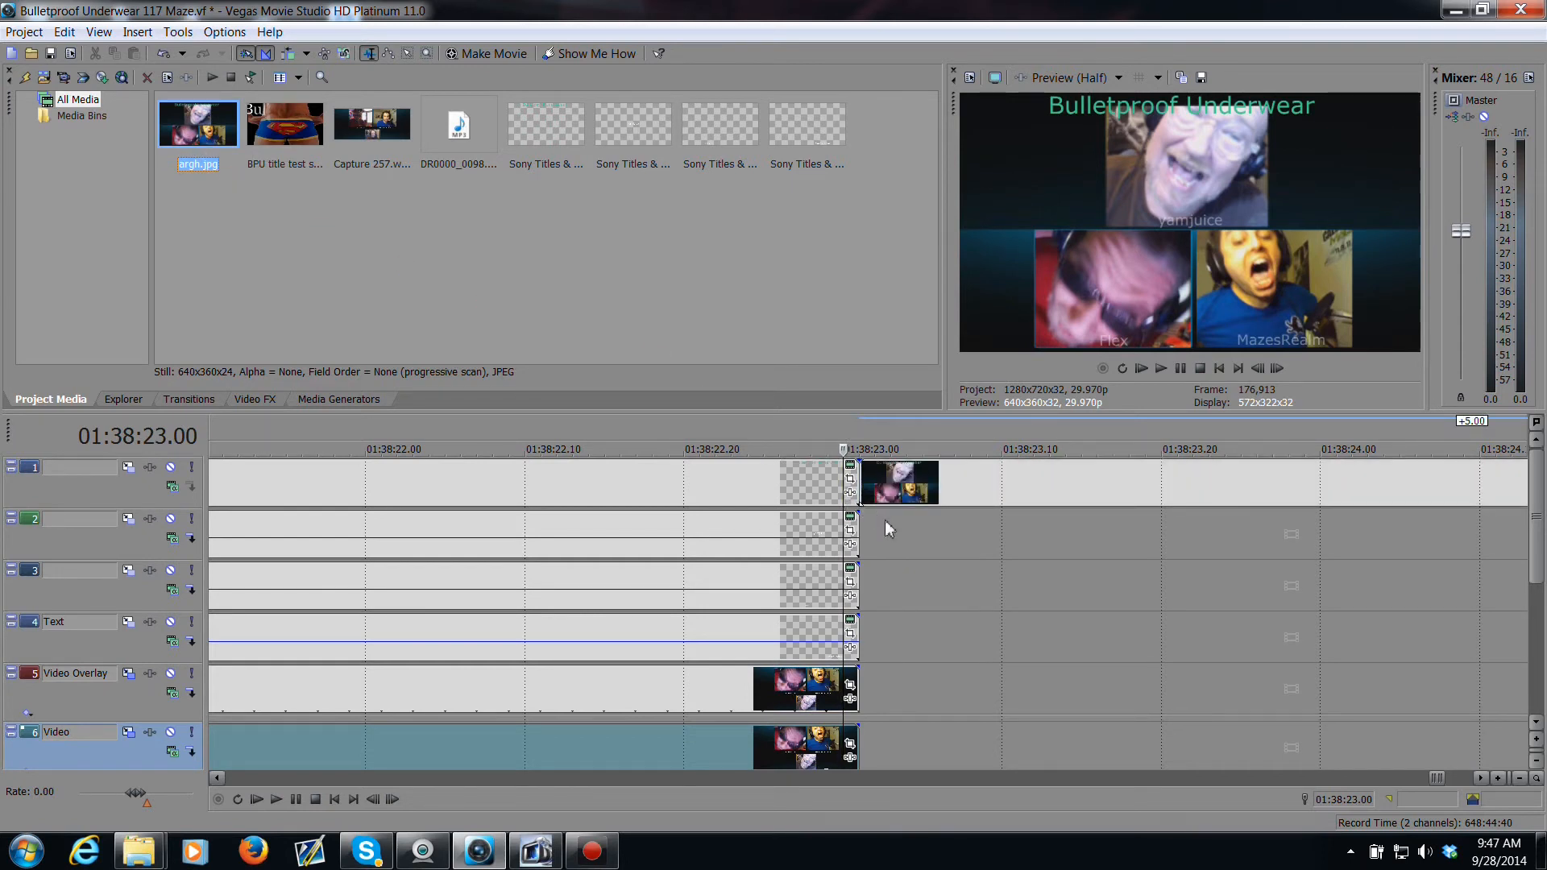
pyautogui.click(810, 584)
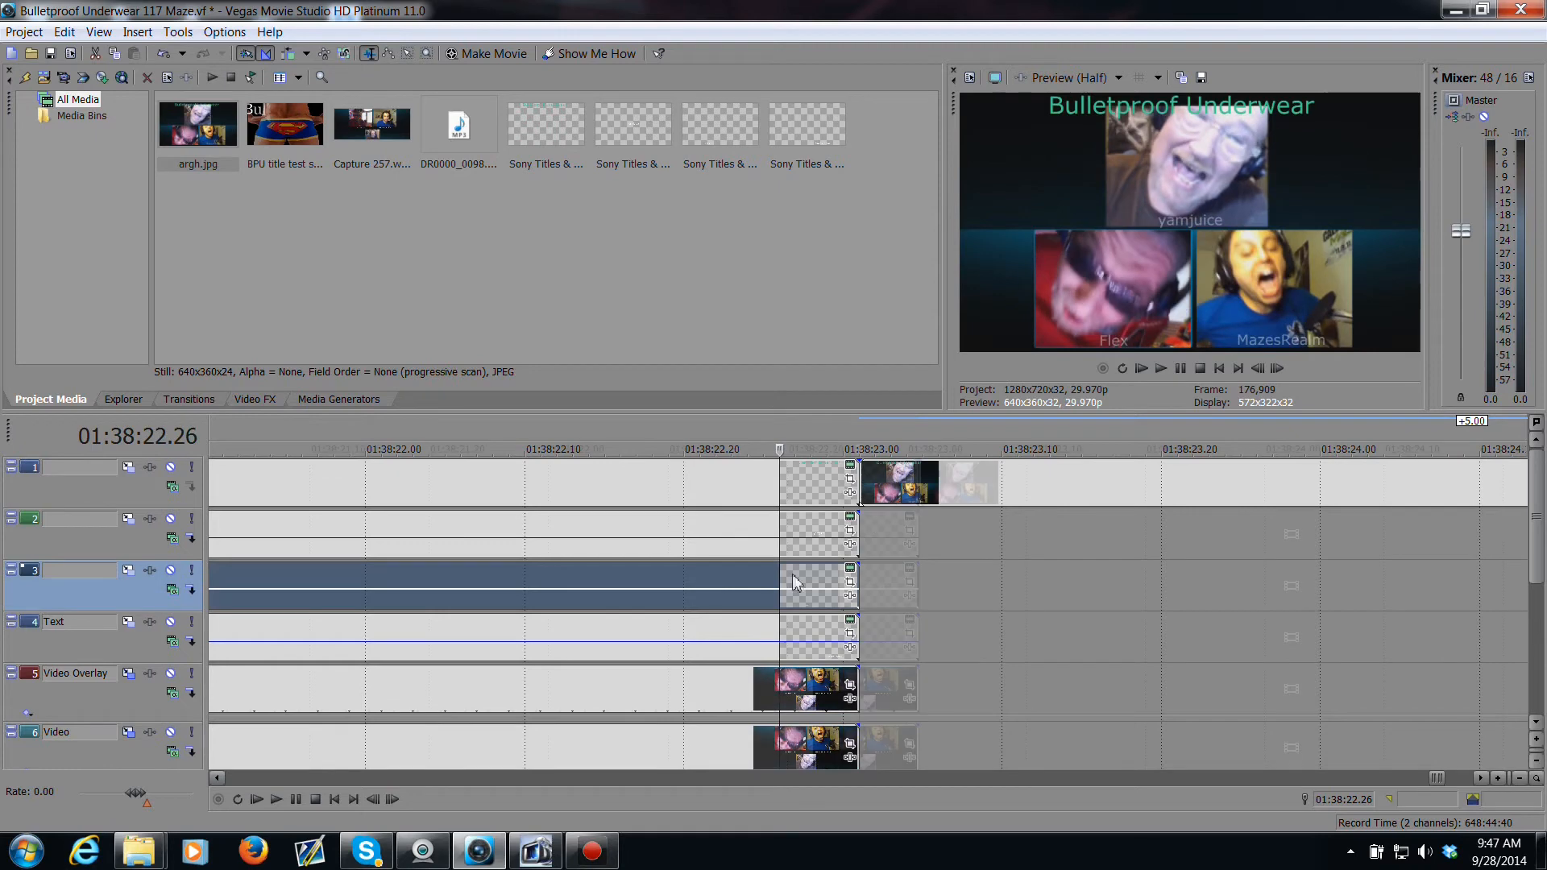
pyautogui.scroll(-6, 817, 600)
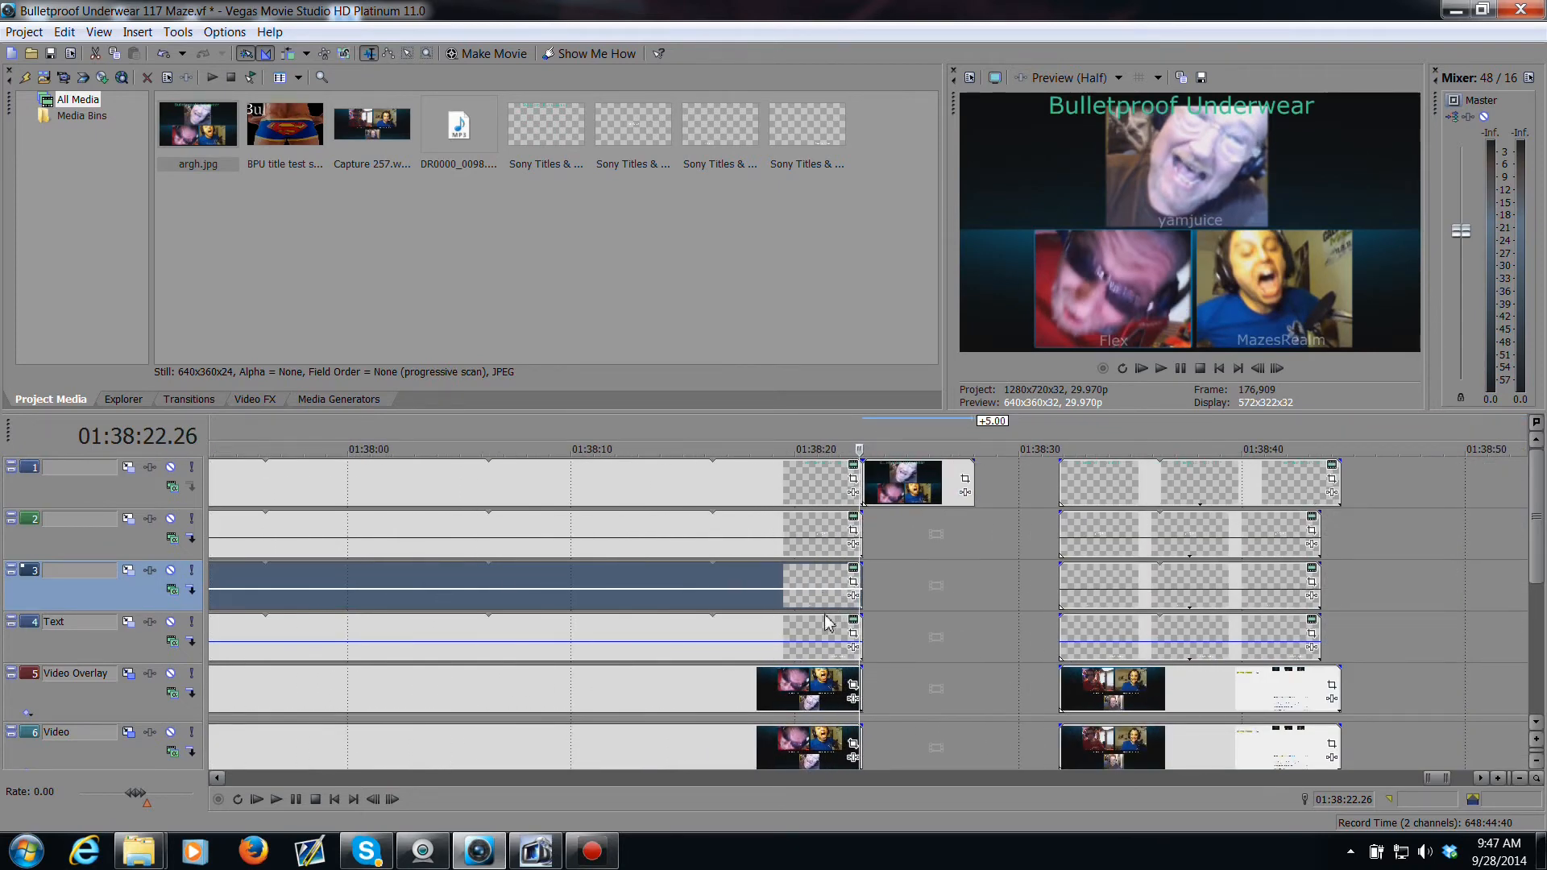
pyautogui.click(823, 626)
pyautogui.press('space')
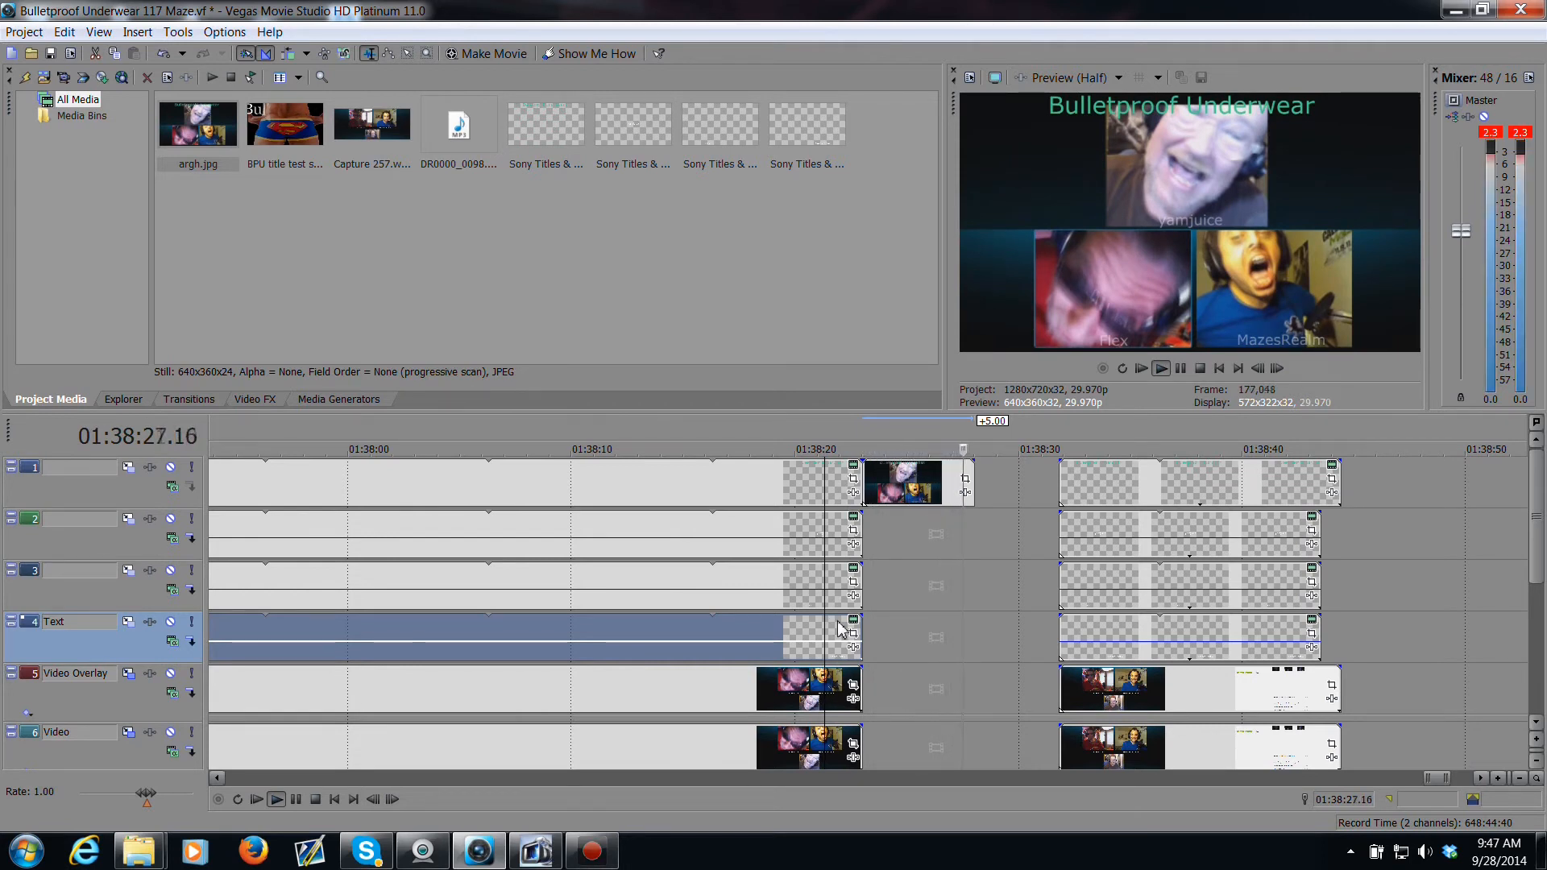
pyautogui.press('space')
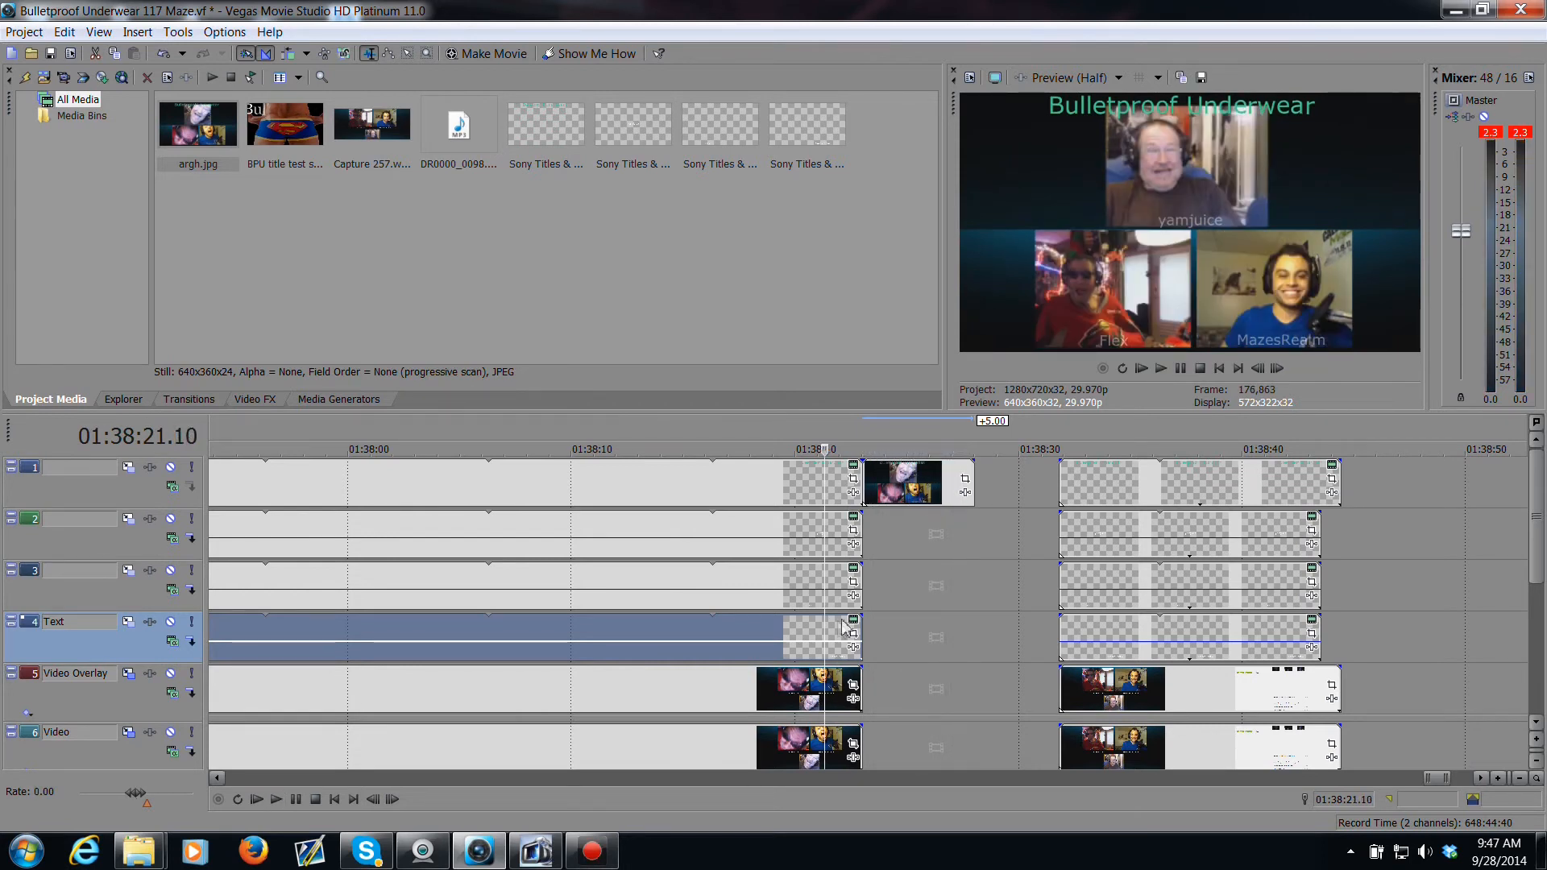
# Step: Shorten the argh.jpg still on track 1 to about 2.5 seconds, give it a fade-out of about 1 second, and preview it
pyautogui.moveTo(972, 500); pyautogui.dragTo(920, 505)
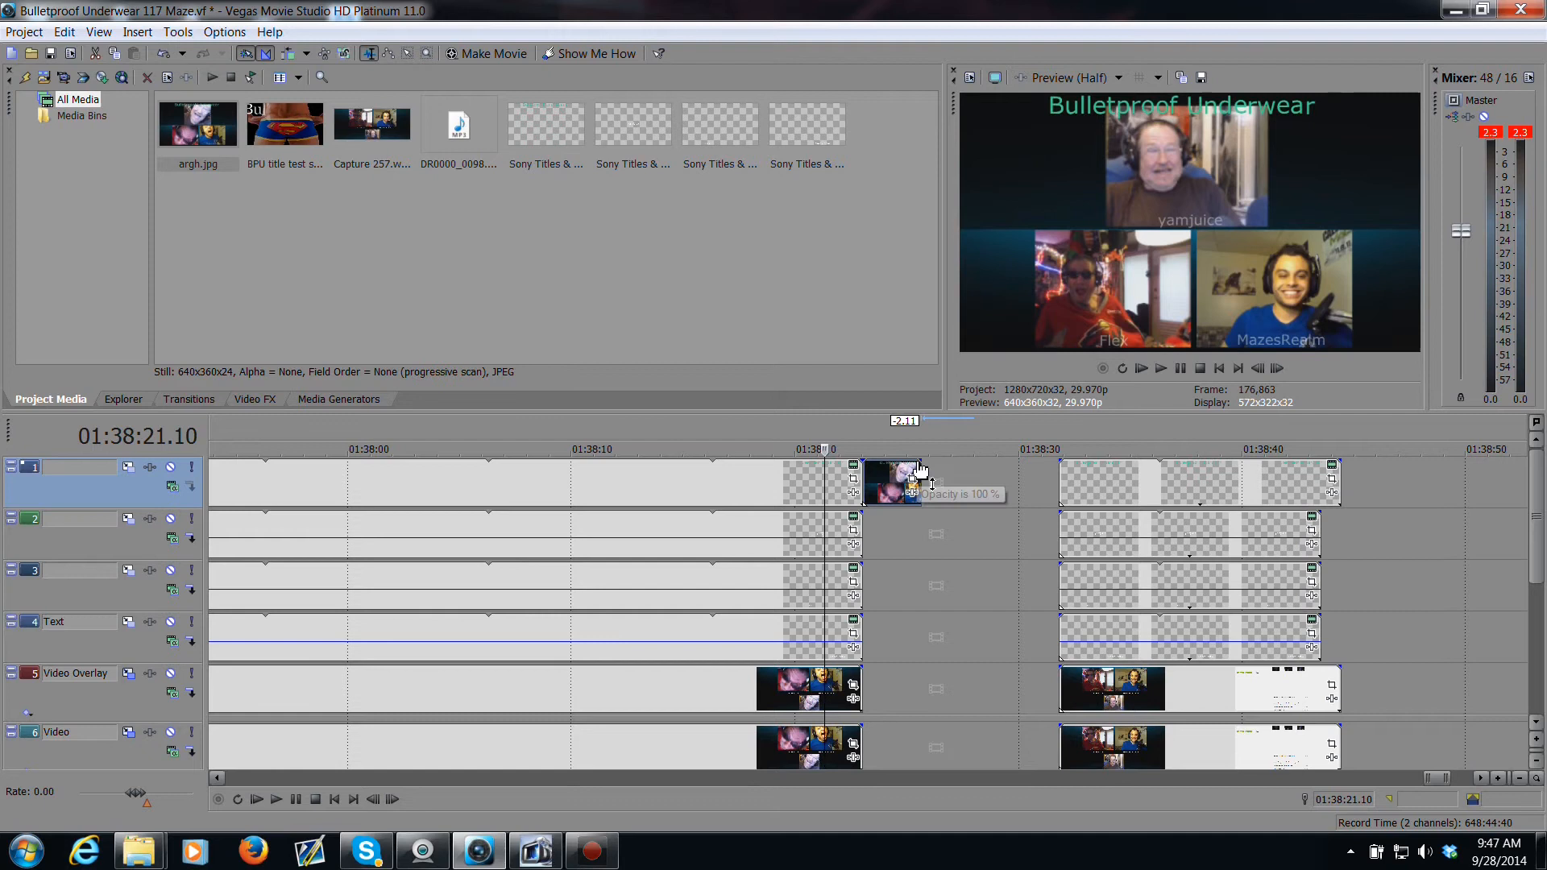
pyautogui.moveTo(926, 461)
pyautogui.mouseDown()
pyautogui.moveTo(876, 467)
pyautogui.moveTo(899, 468)
pyautogui.mouseUp()
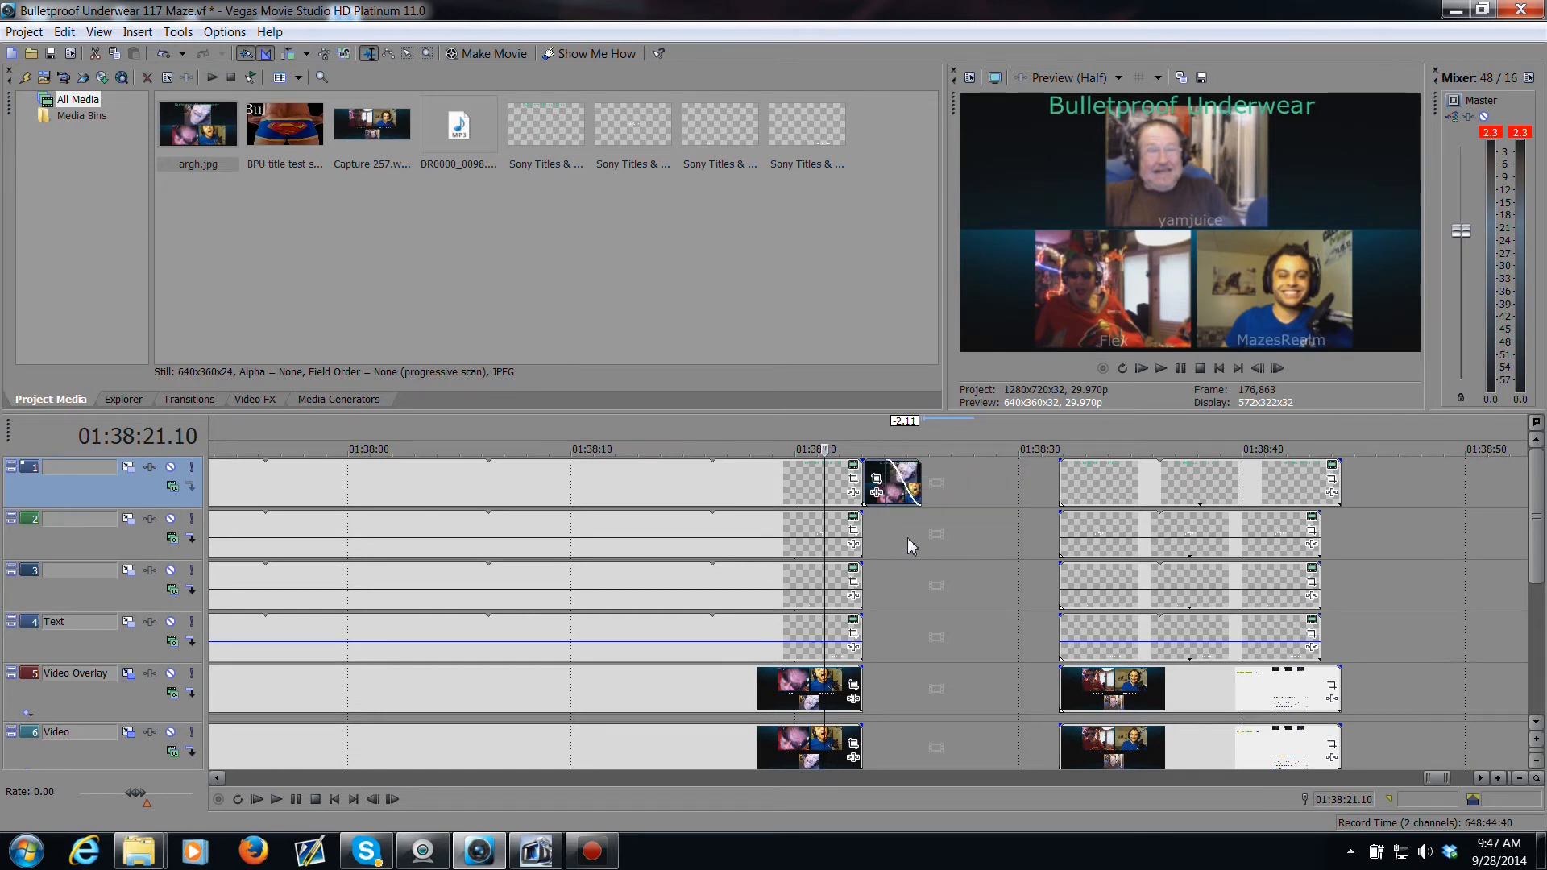
pyautogui.press('space')
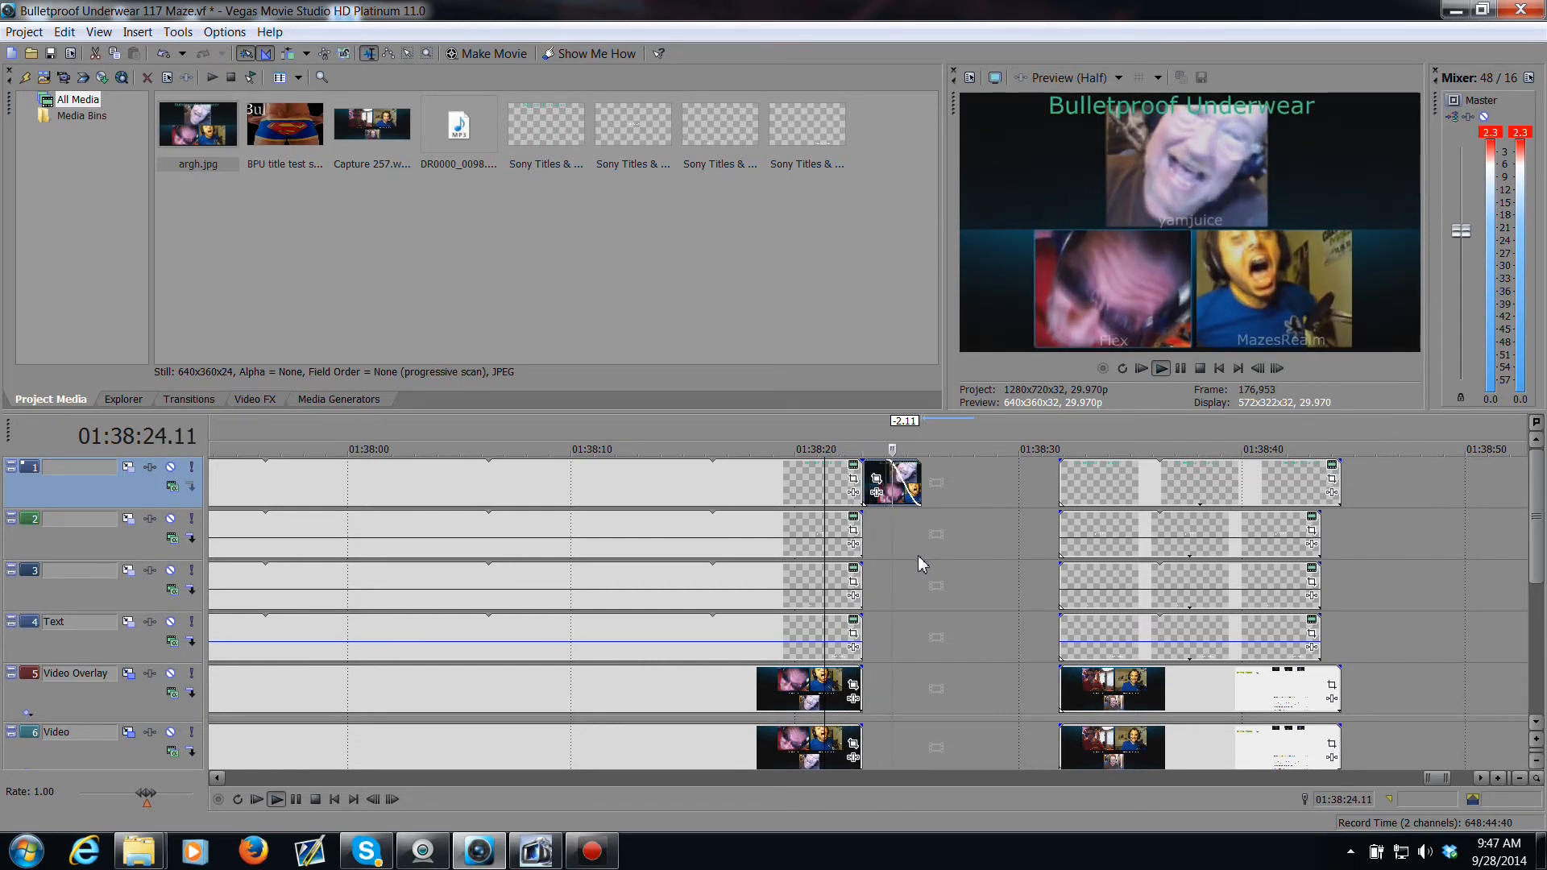
pyautogui.press('space')
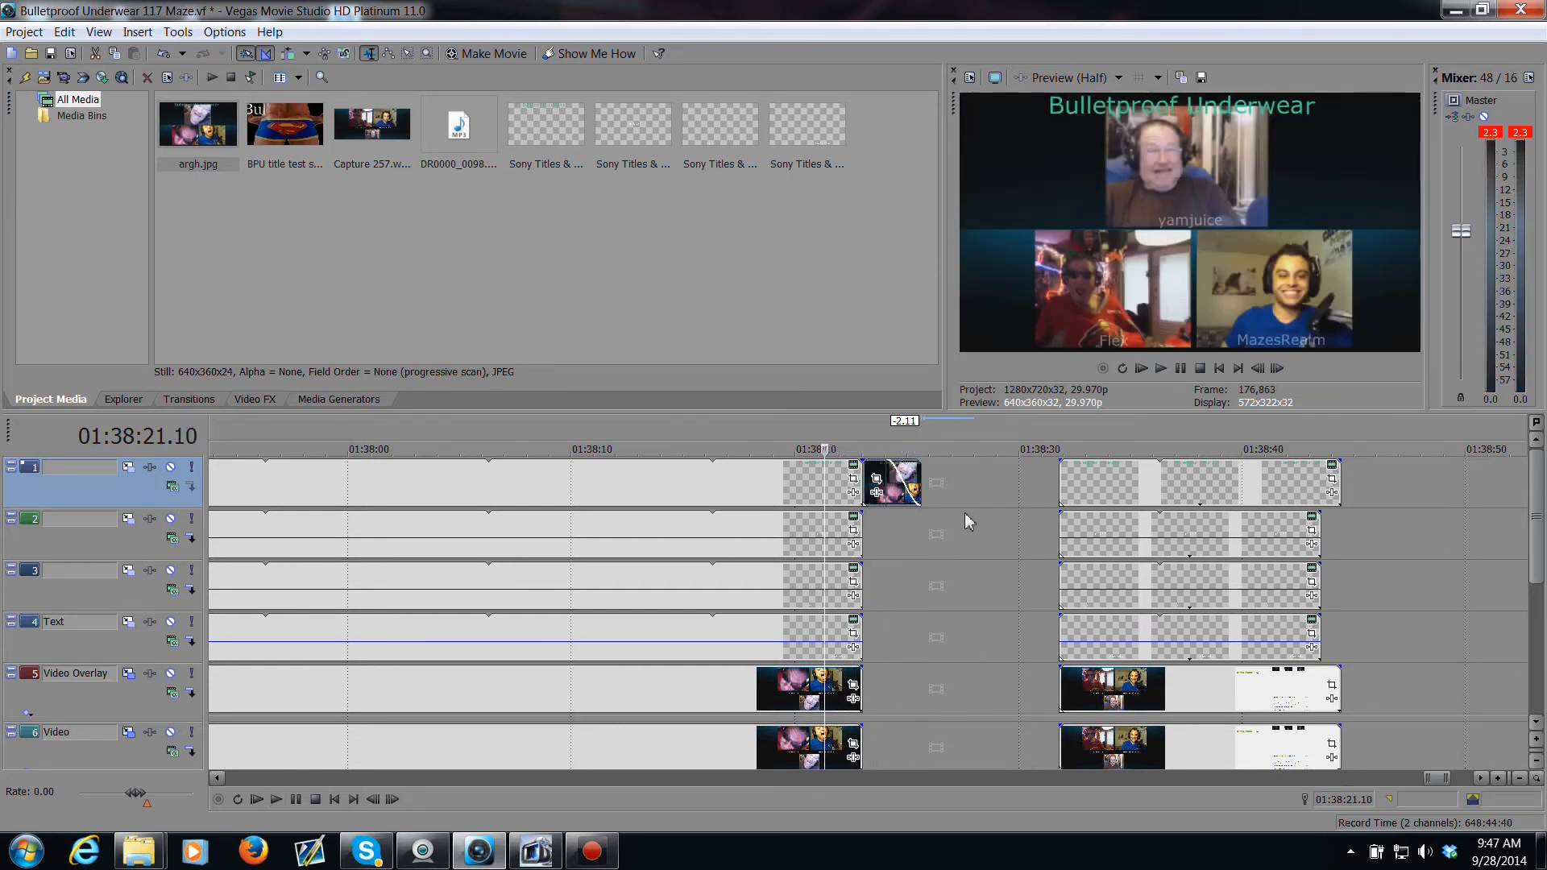
# Step: Move the right-hand events on all six video tracks about 6 seconds earlier so they start right after the argh.jpg still
pyautogui.moveTo(1065, 484); pyautogui.dragTo(928, 495)
pyautogui.moveTo(1060, 534); pyautogui.dragTo(924, 533)
pyautogui.moveTo(1061, 592); pyautogui.dragTo(924, 595)
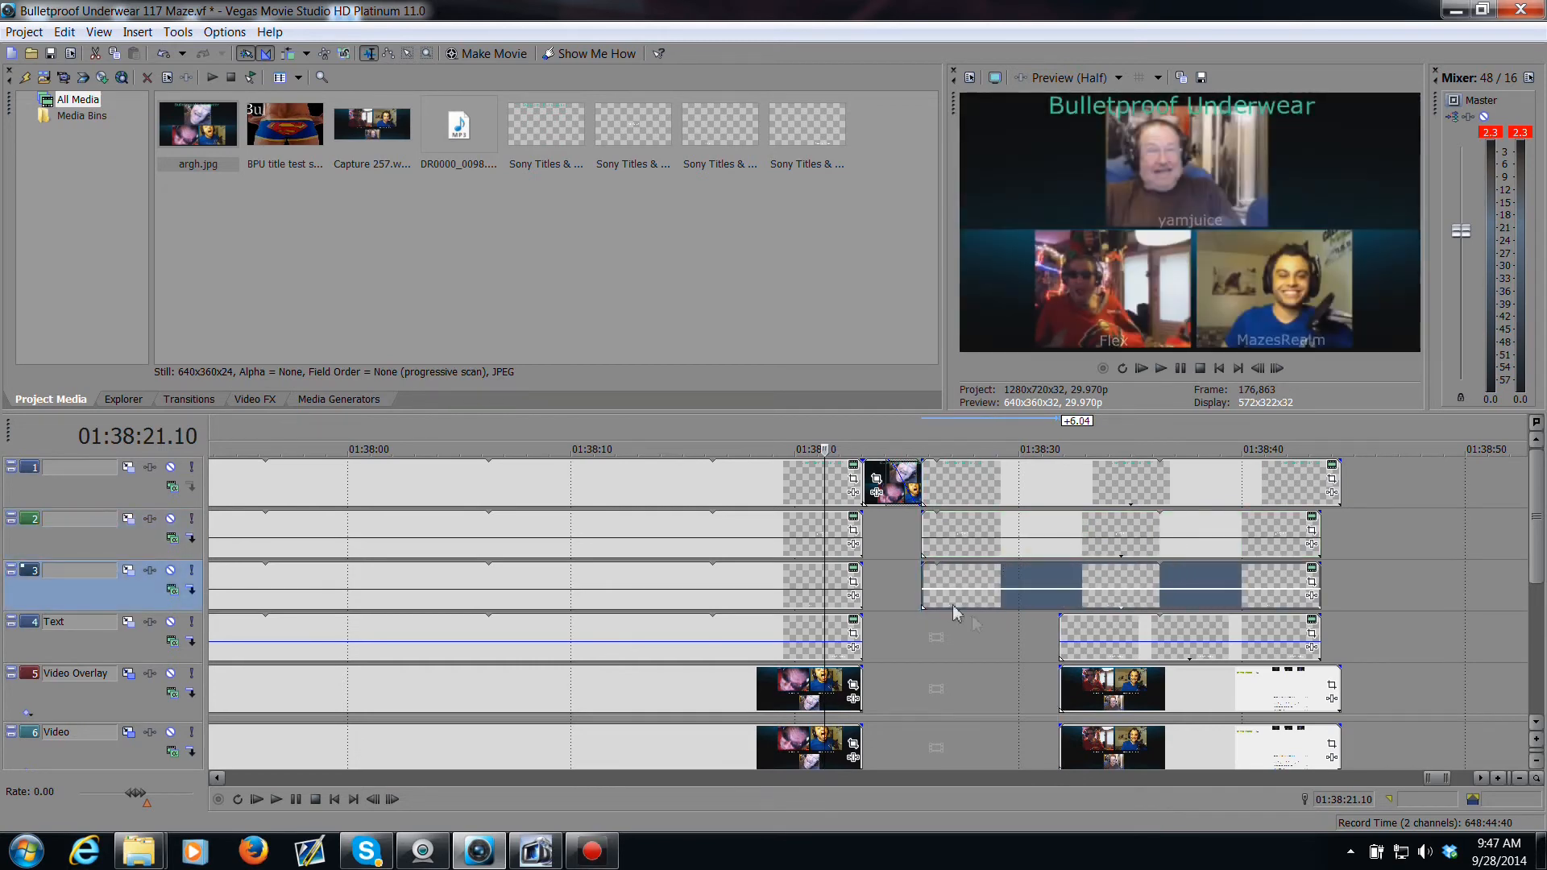
pyautogui.moveTo(1060, 636); pyautogui.dragTo(924, 635)
pyautogui.moveTo(1060, 690); pyautogui.dragTo(922, 691)
pyautogui.moveTo(1062, 738); pyautogui.dragTo(923, 746)
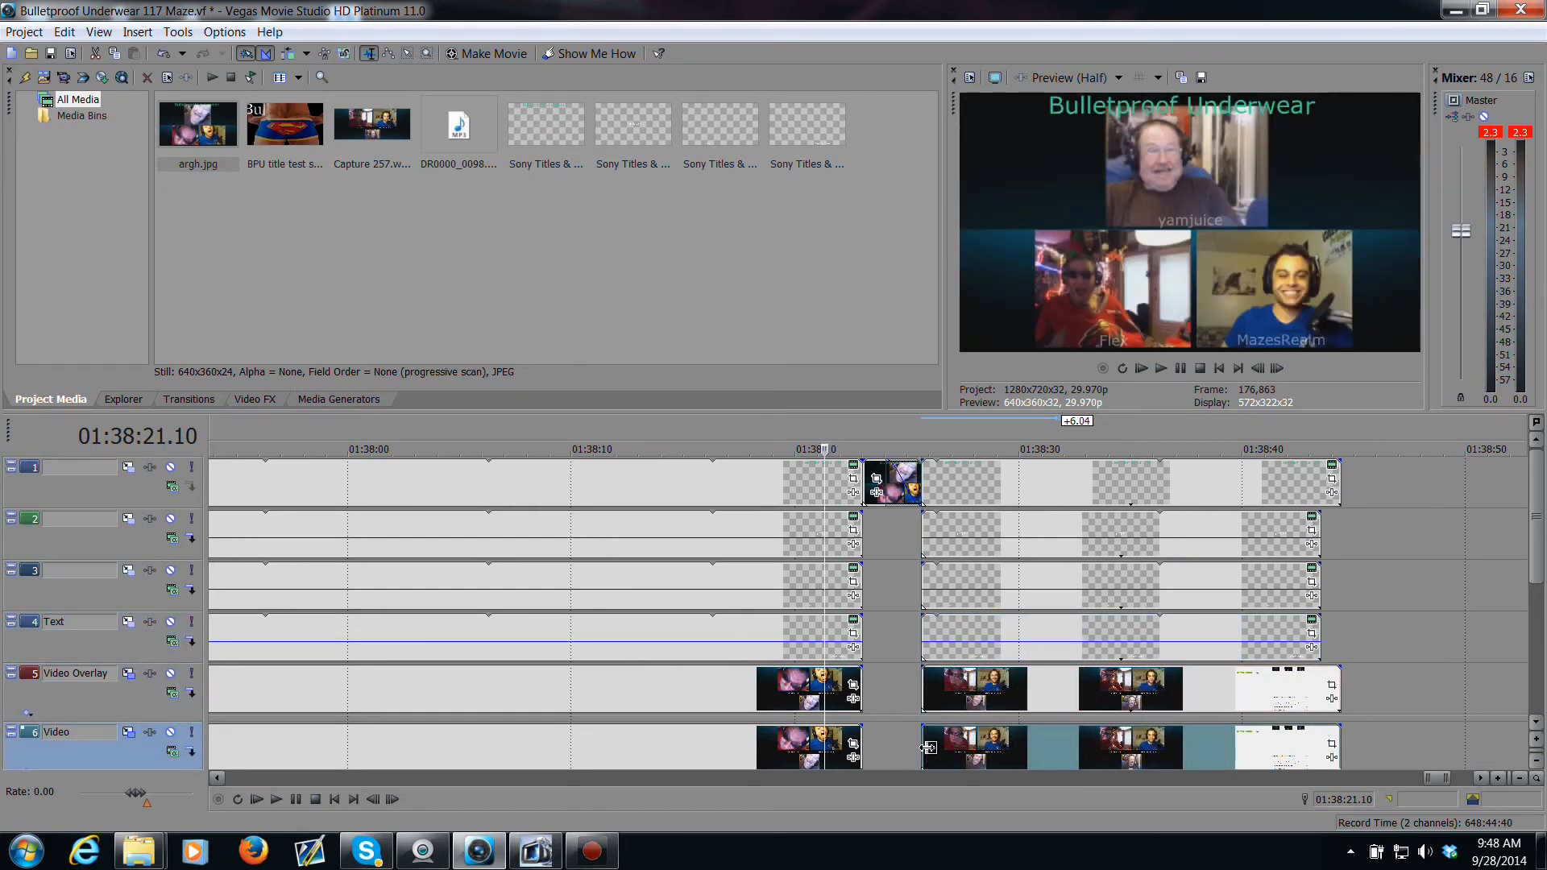
# Step: Add about half-second fade-ins to the events following the still on the tracks, then play back the transition from before the still
pyautogui.click(926, 746)
pyautogui.scroll(3, 918, 741)
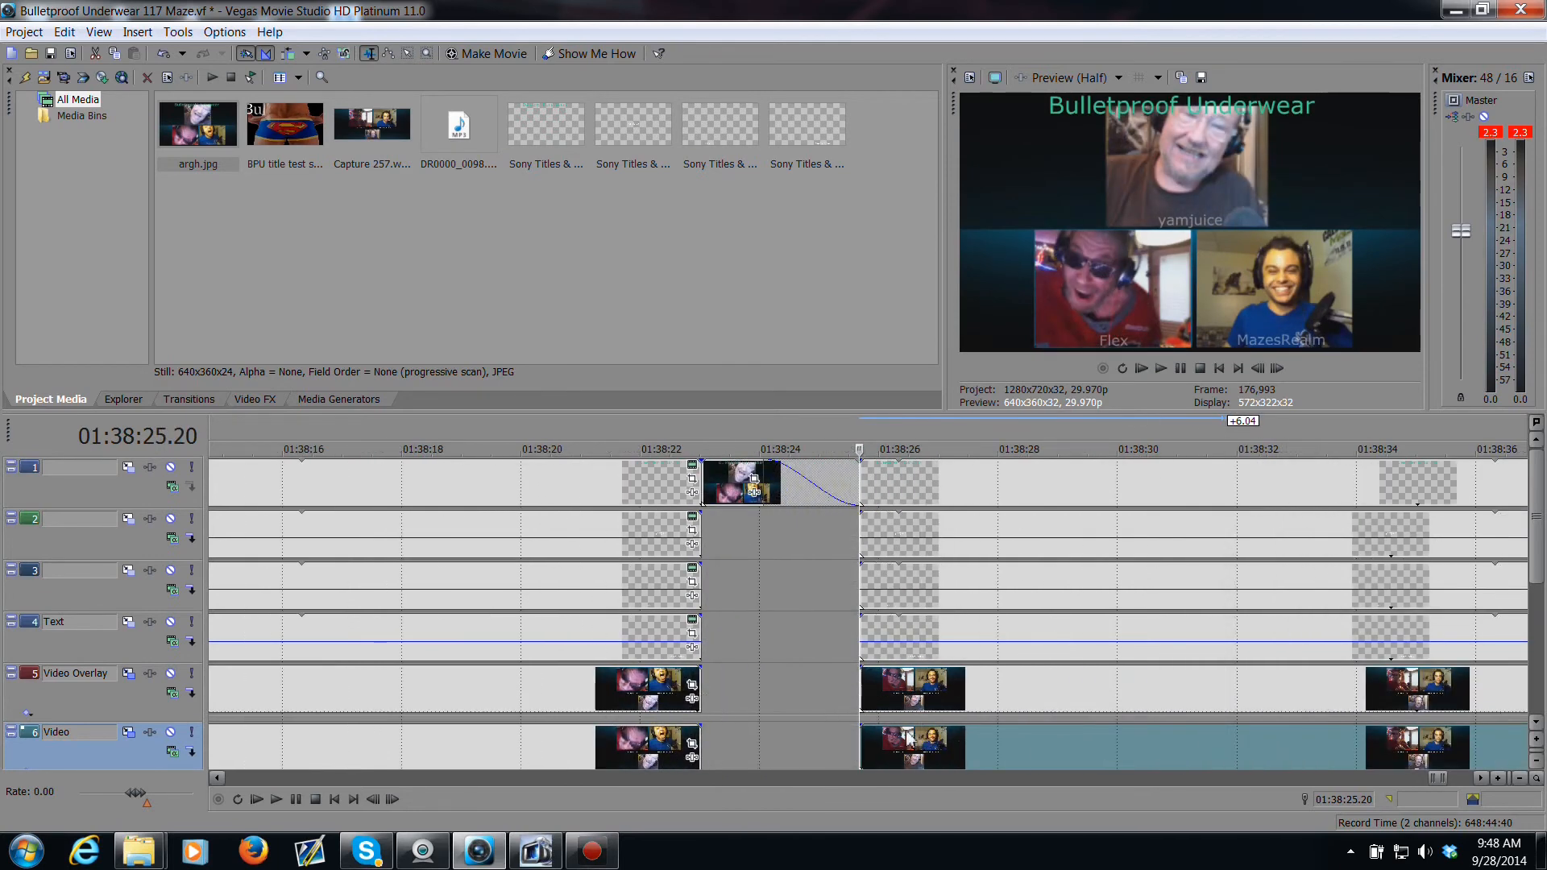
pyautogui.moveTo(861, 727); pyautogui.dragTo(890, 731)
pyautogui.click(892, 731)
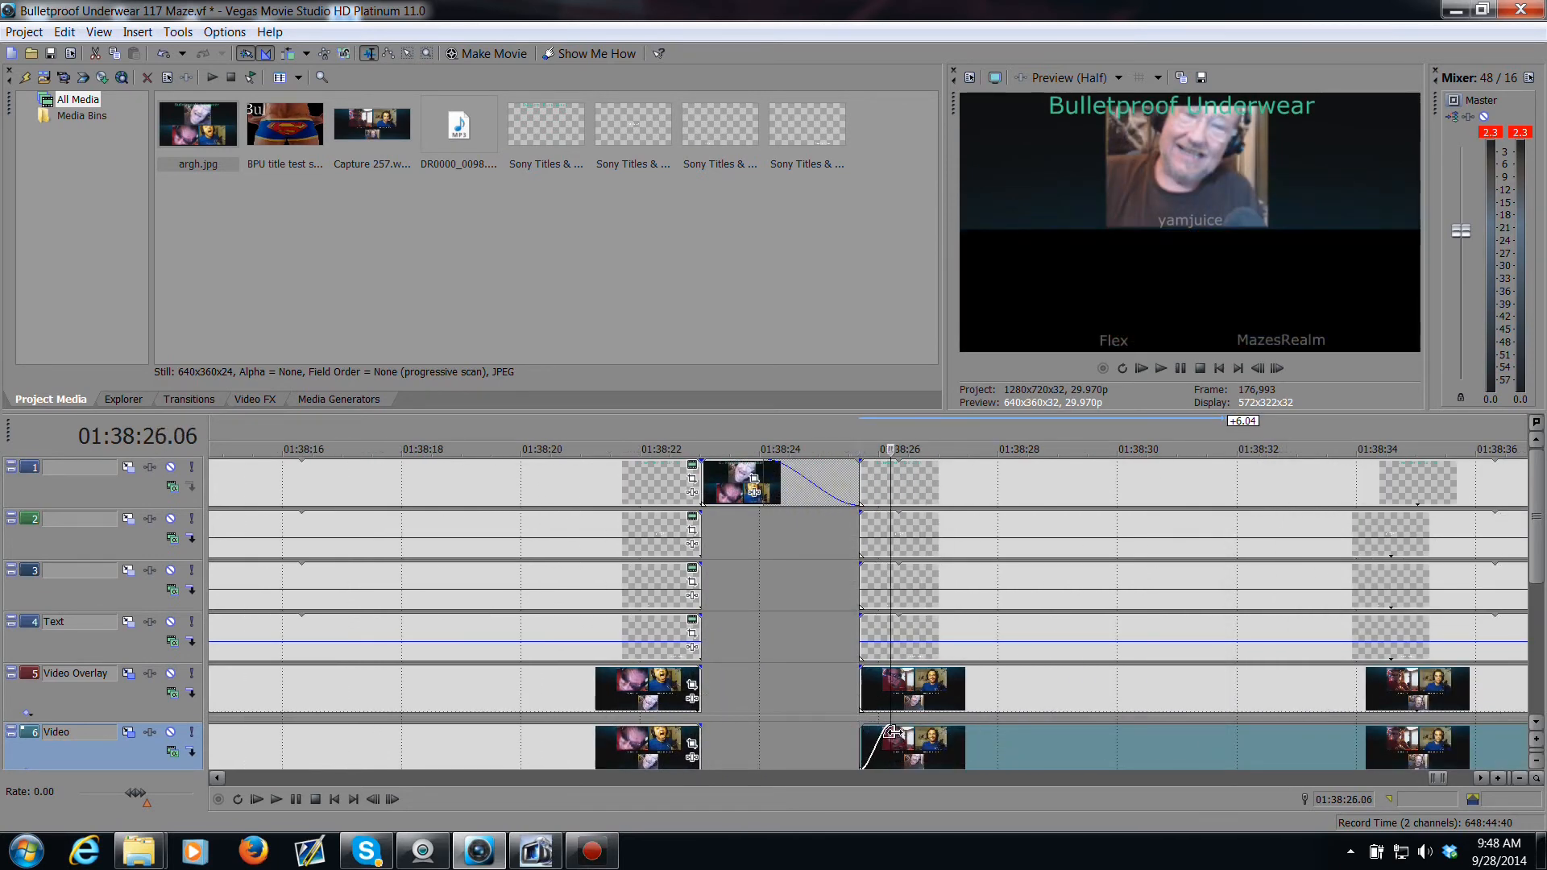
pyautogui.moveTo(864, 674); pyautogui.dragTo(889, 621)
pyautogui.moveTo(860, 565); pyautogui.dragTo(889, 565)
pyautogui.moveTo(859, 514); pyautogui.dragTo(889, 516)
pyautogui.moveTo(862, 464); pyautogui.dragTo(890, 475)
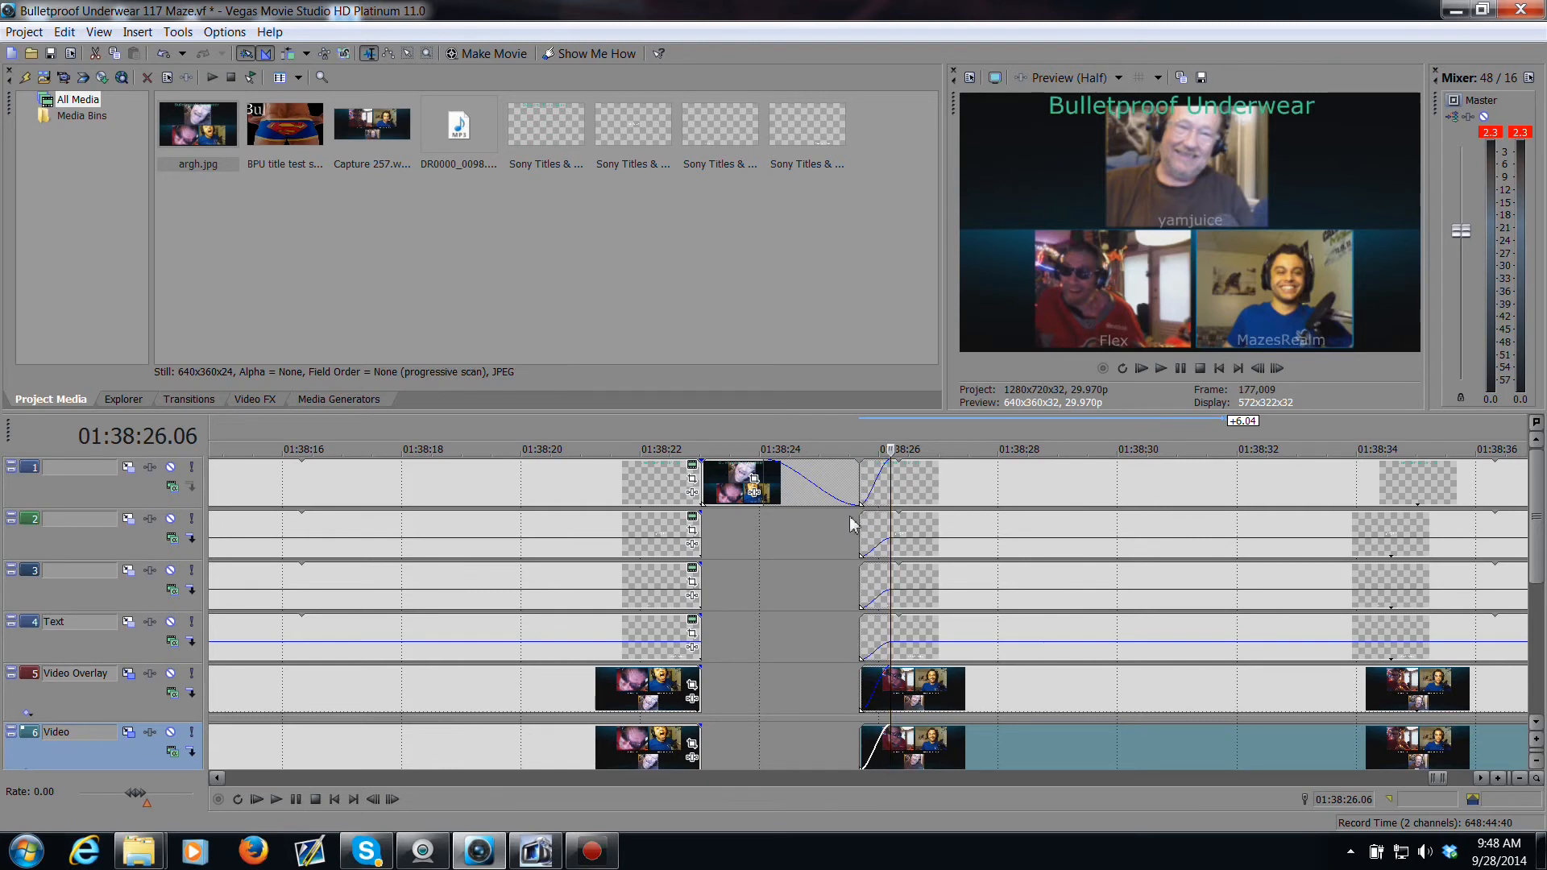
pyautogui.click(662, 586)
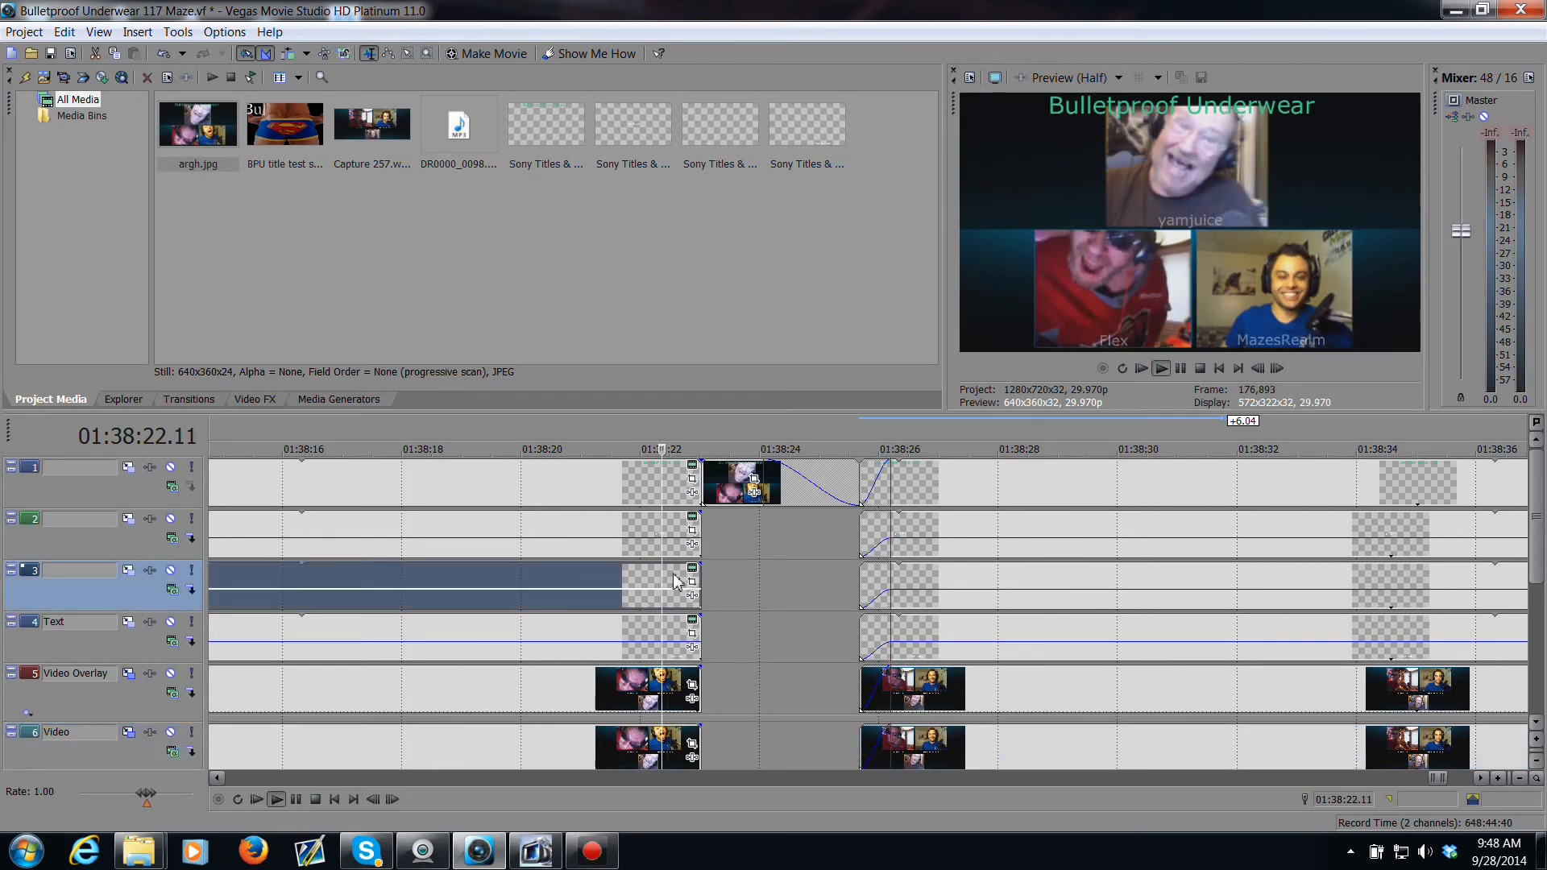
pyautogui.press('space')
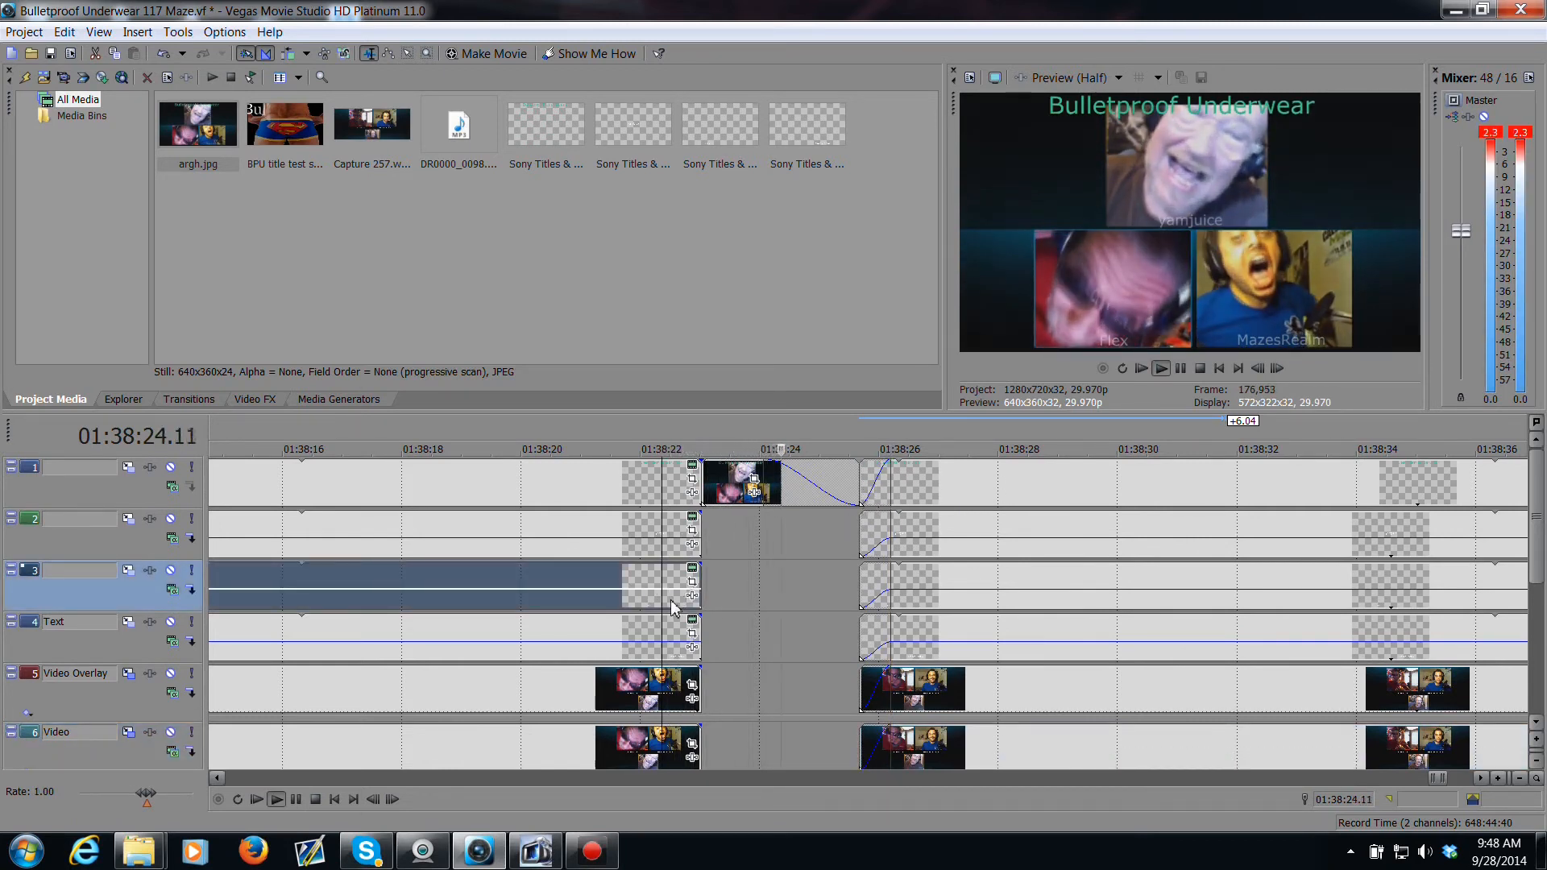
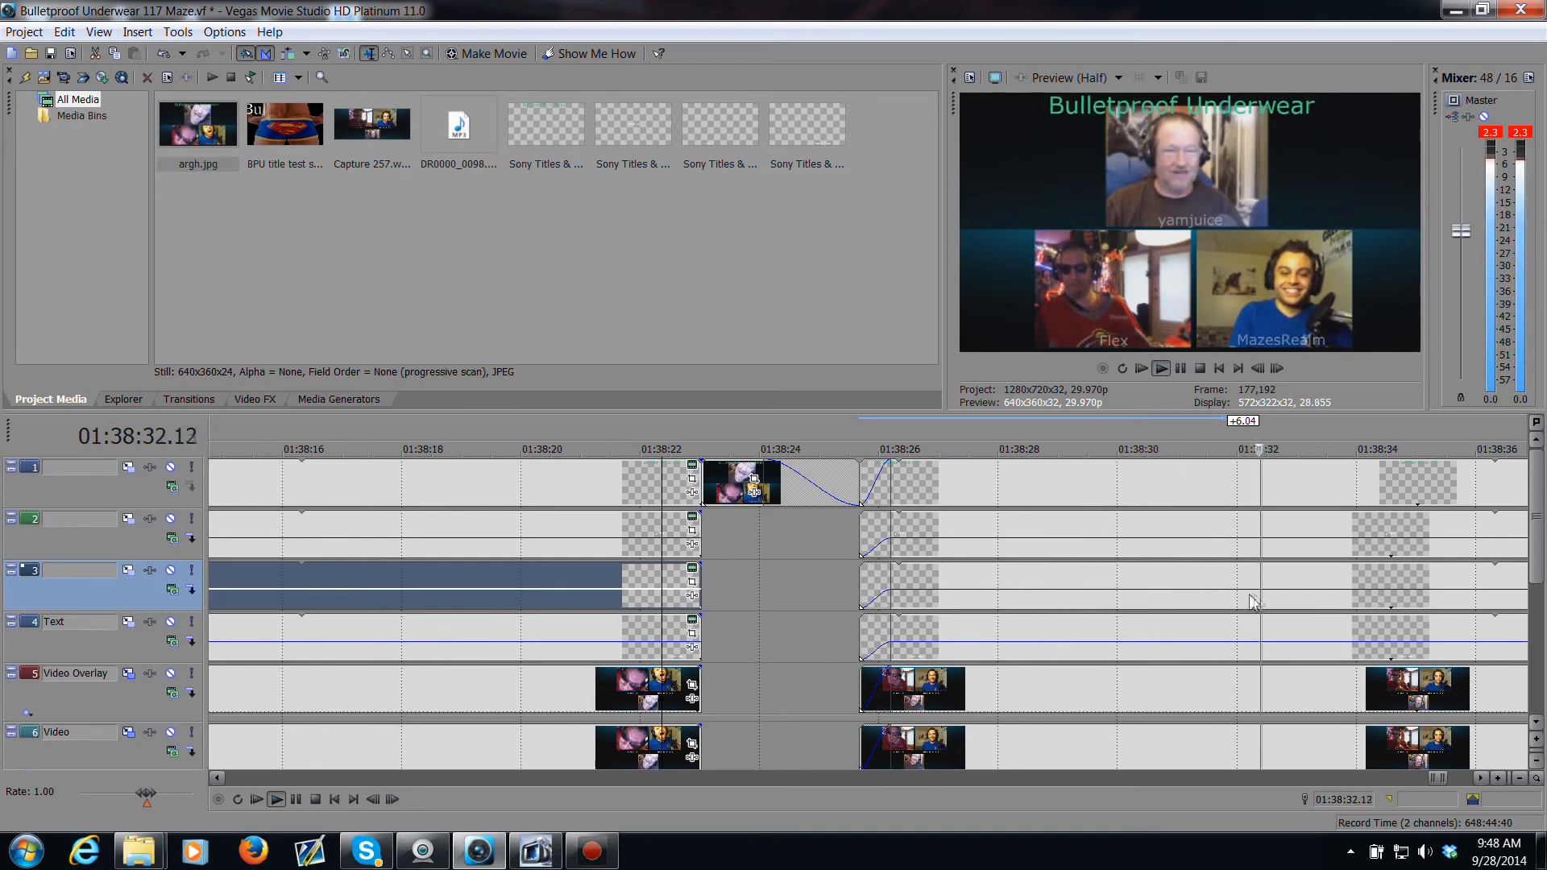
# Step: Trim the end of the music event on track 8 back to about 01:38:41, where the voice ends
pyautogui.scroll(-4, 1244, 612)
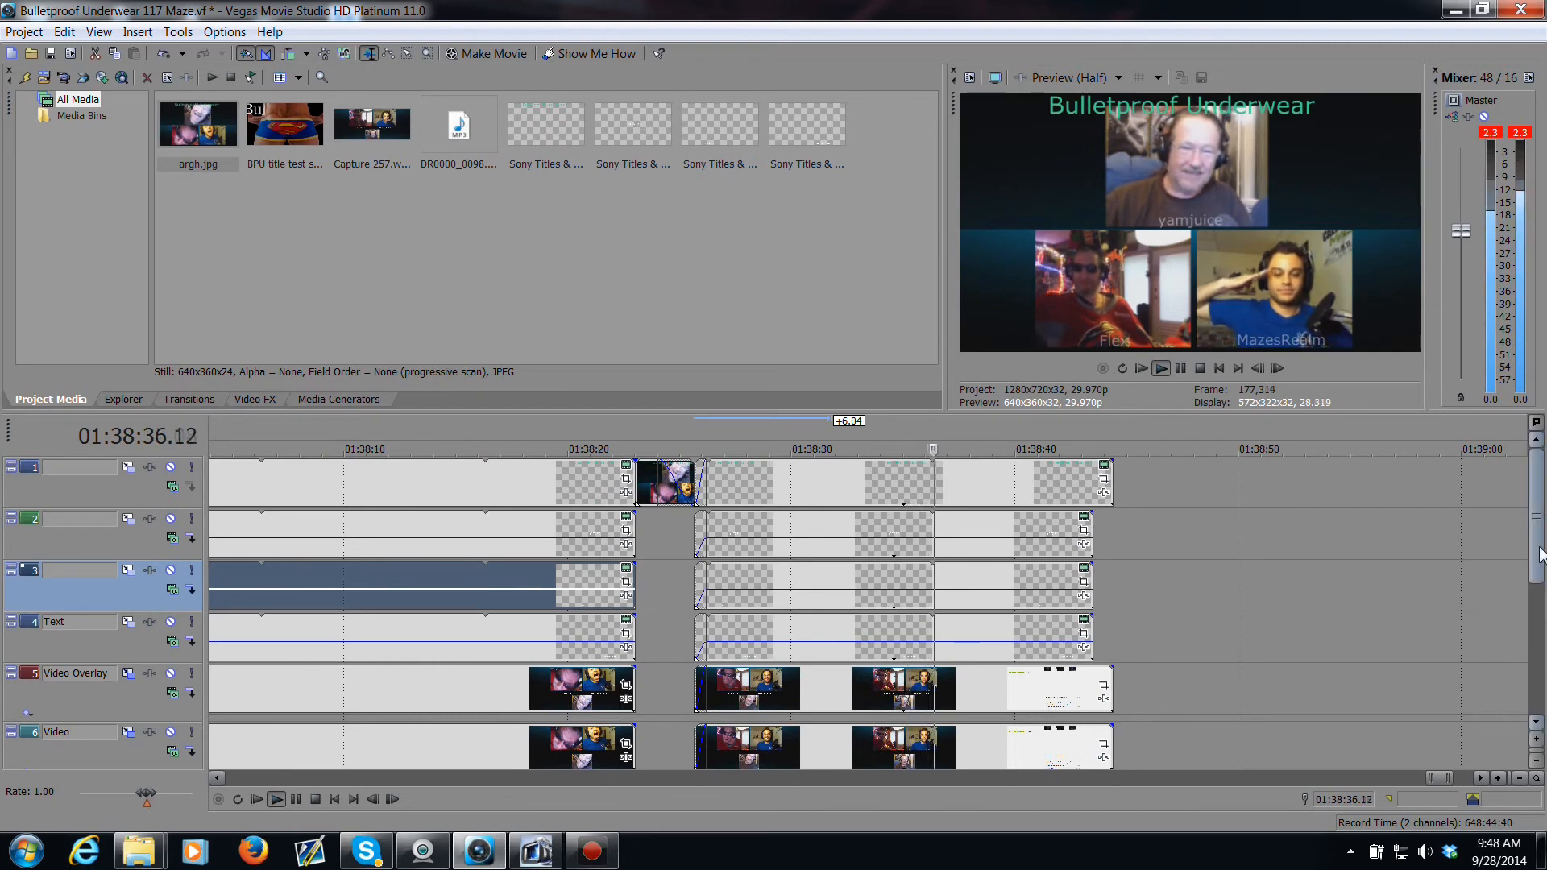
pyautogui.scroll(-5, 707, 710)
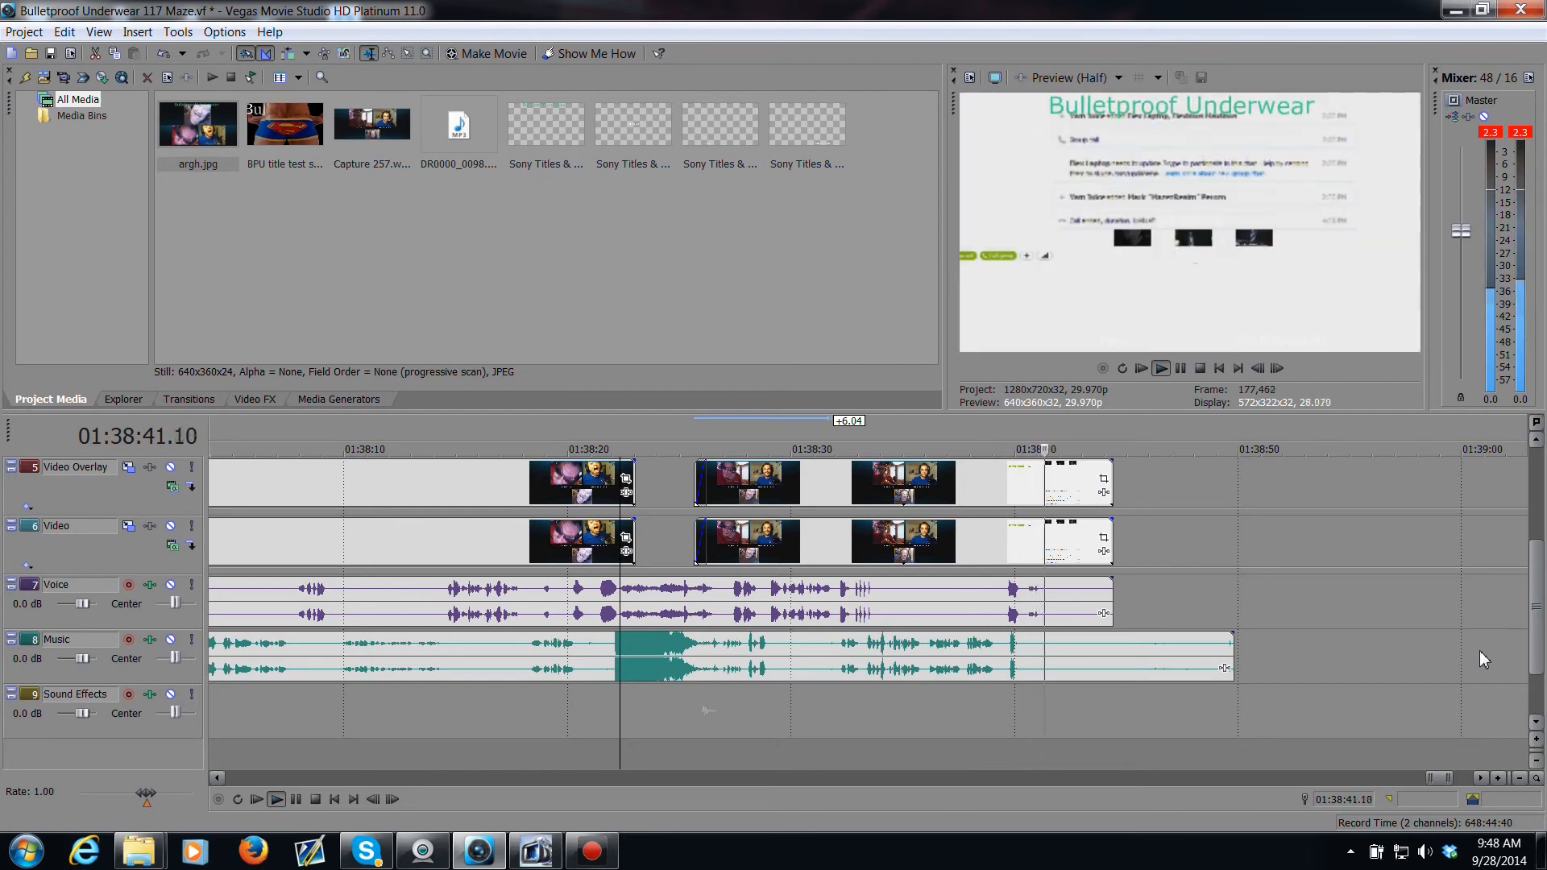
pyautogui.press('space')
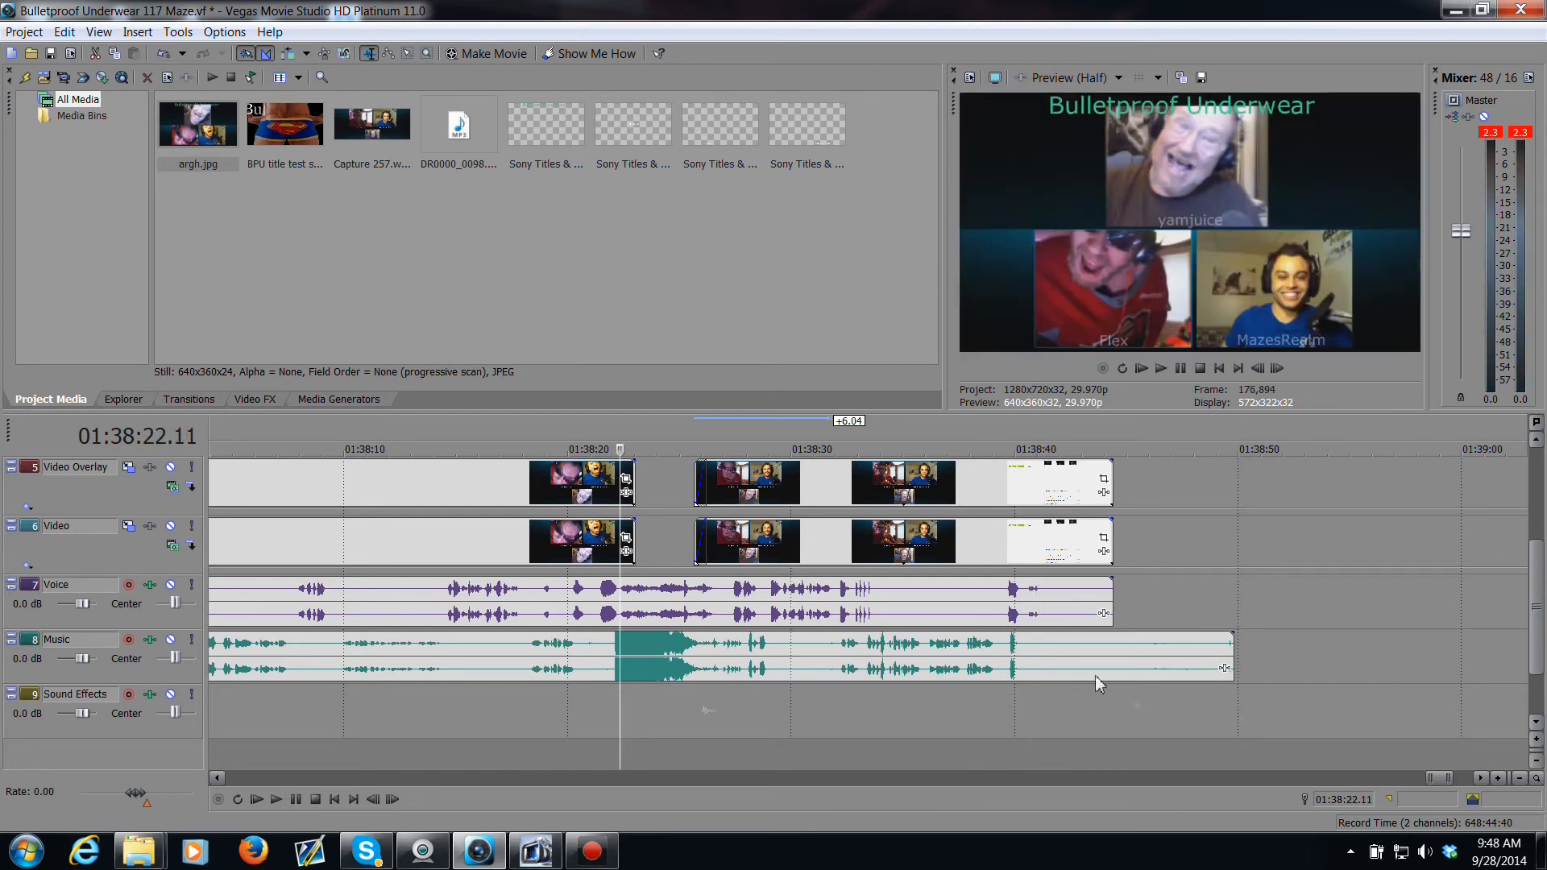
pyautogui.click(1039, 622)
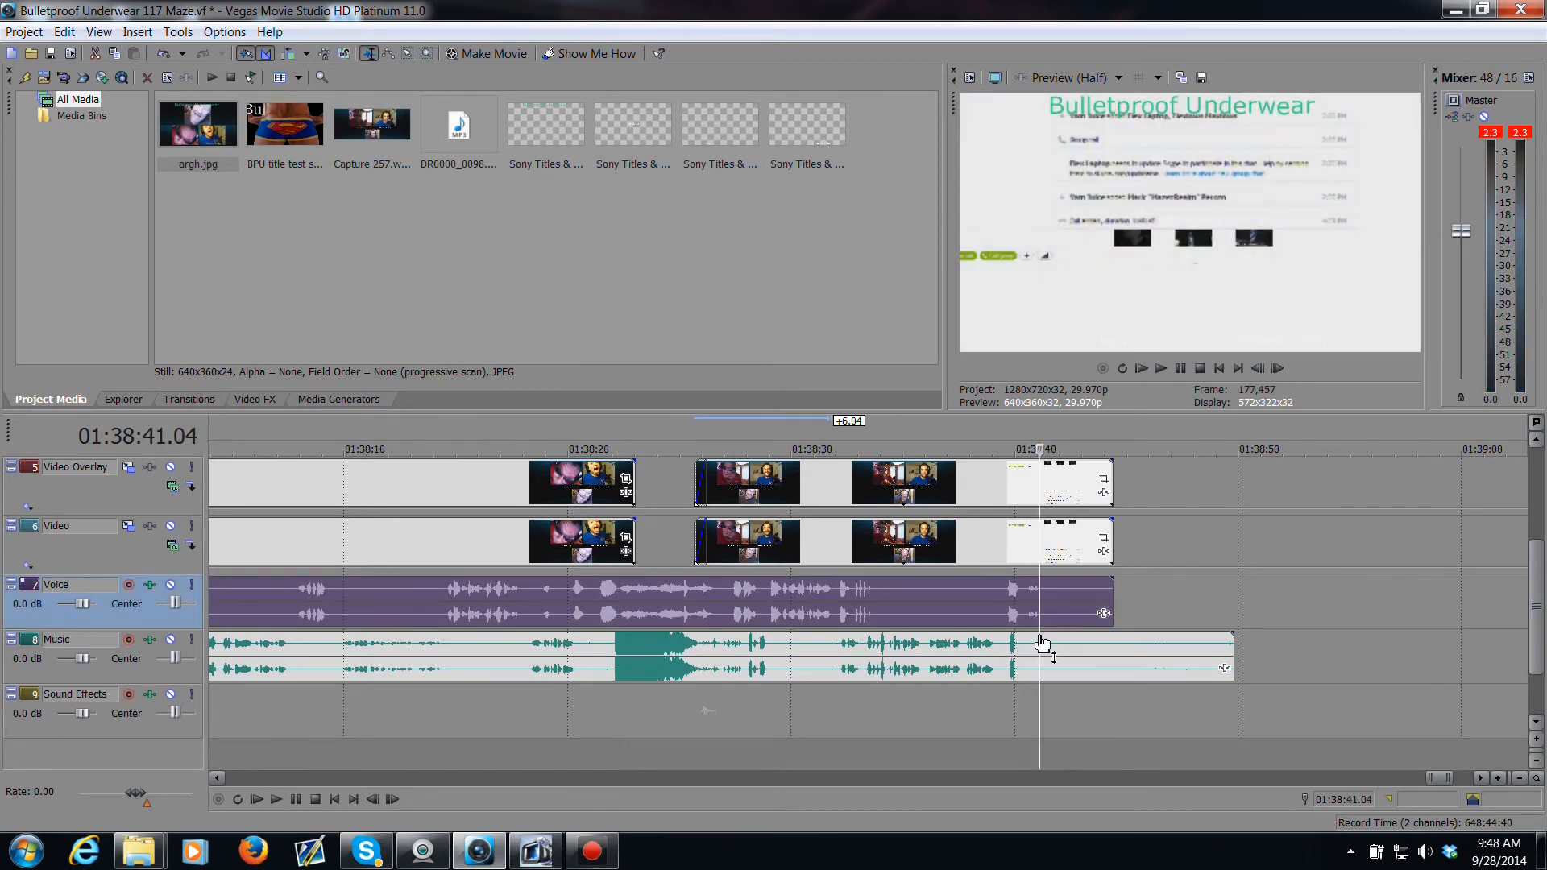
pyautogui.scroll(3, 1029, 647)
pyautogui.click(816, 654)
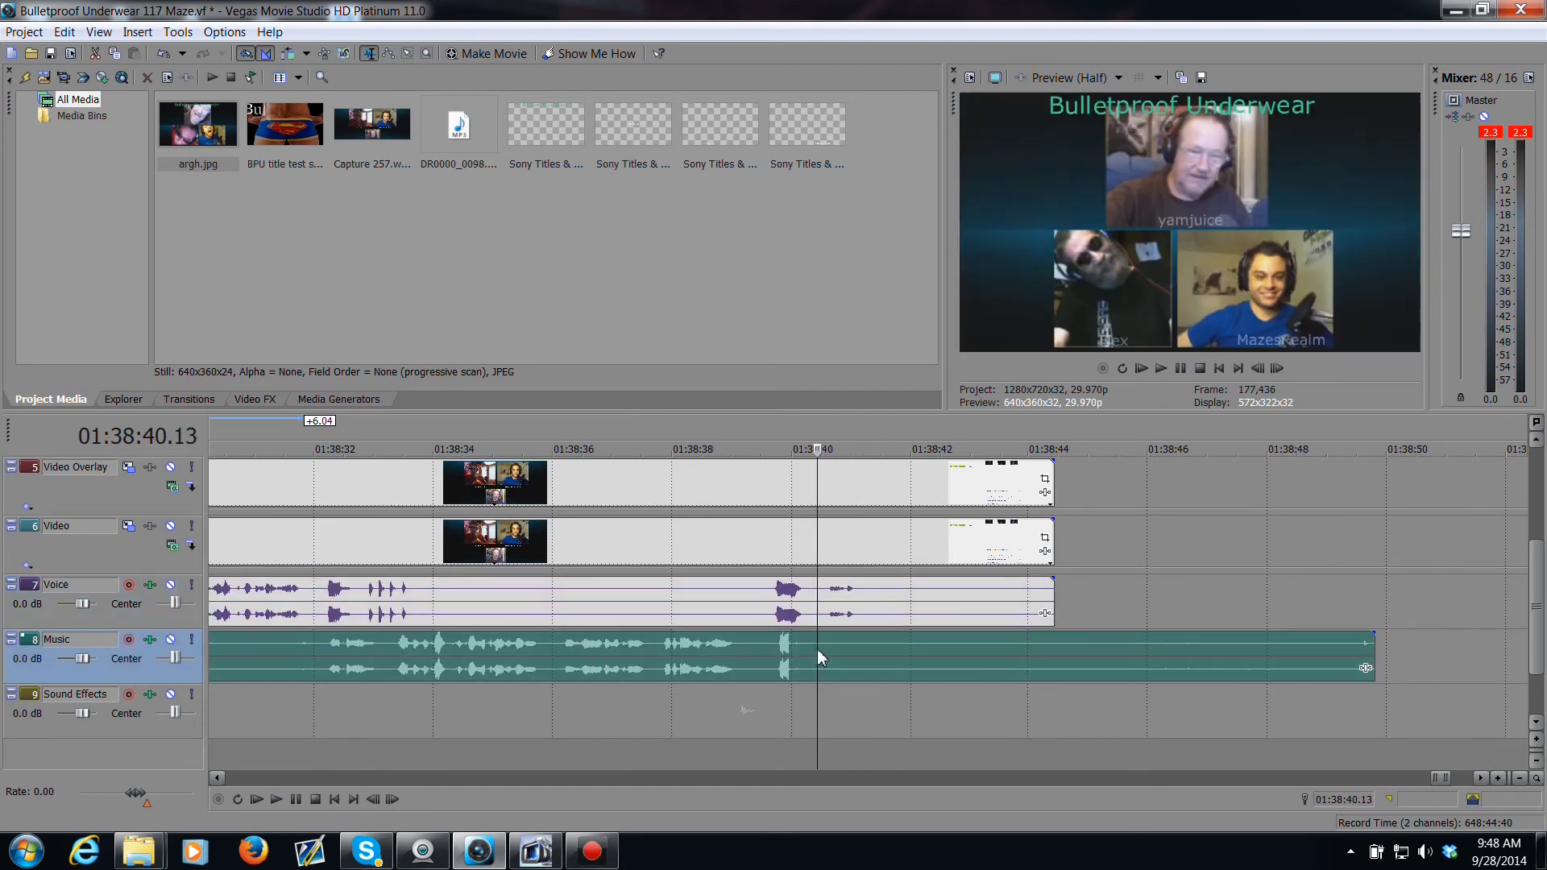
pyautogui.press('space')
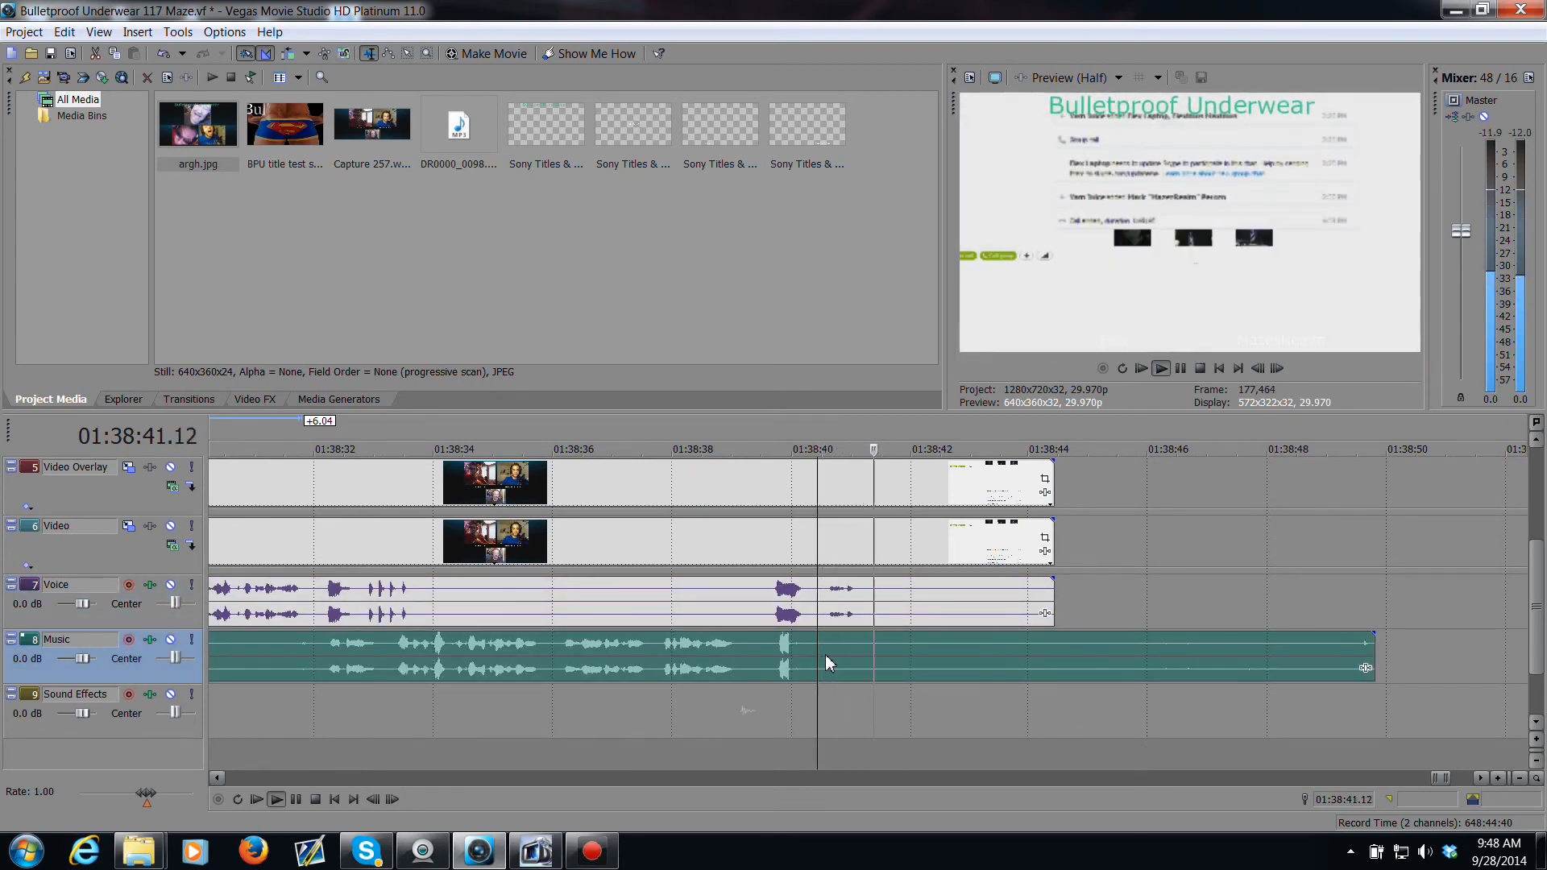
pyautogui.press('space')
pyautogui.moveTo(1375, 653); pyautogui.dragTo(860, 670)
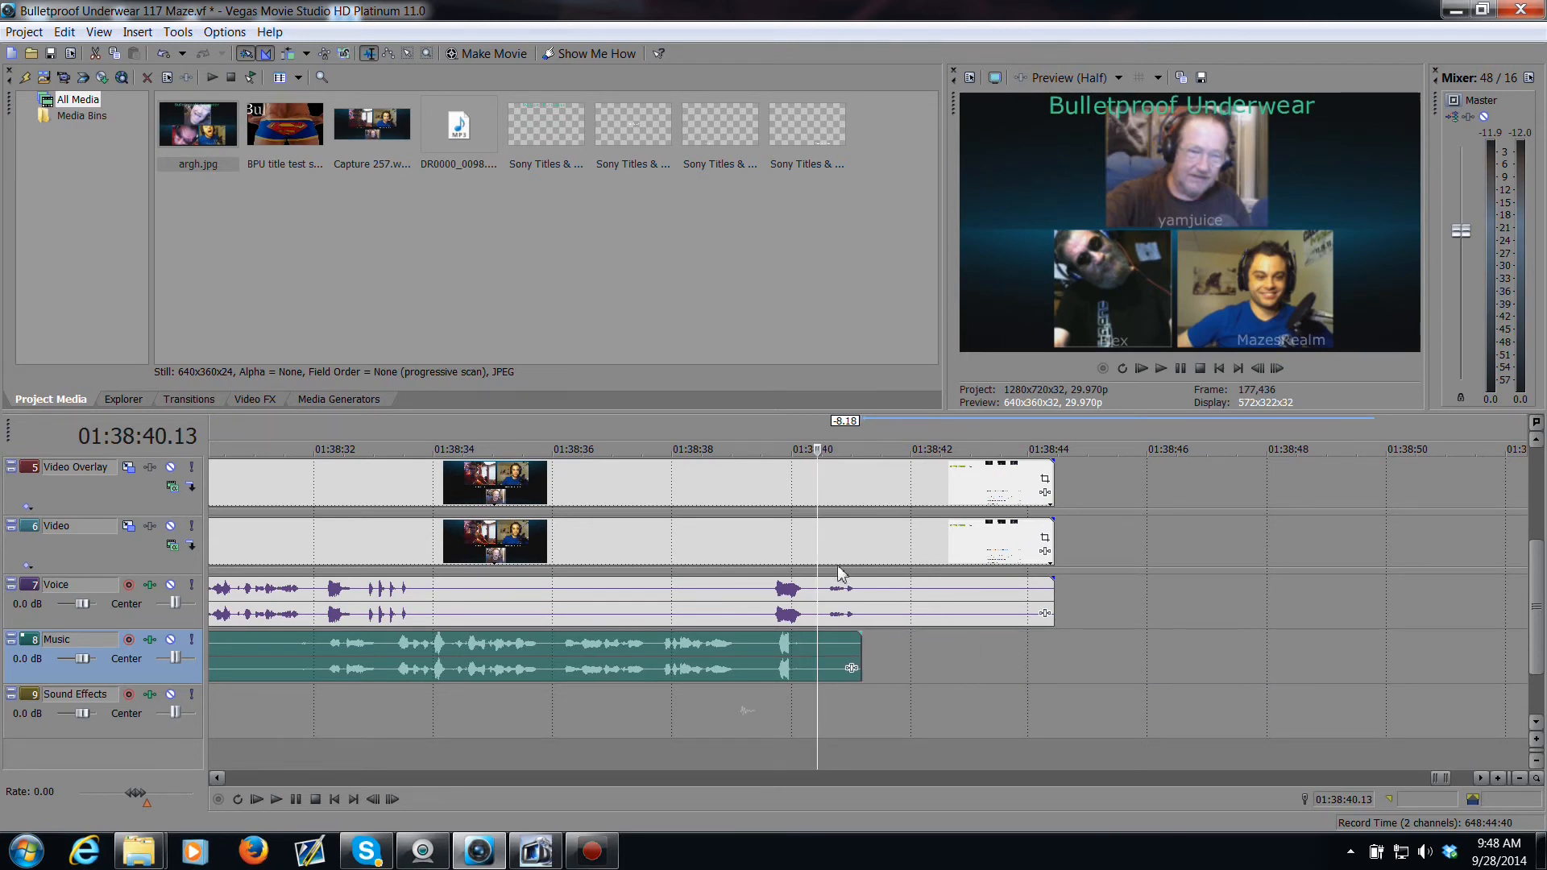
# Step: Trim the ends of the Video, Video Overlay and Voice events back to about 01:38:40
pyautogui.moveTo(820, 553); pyautogui.dragTo(837, 554)
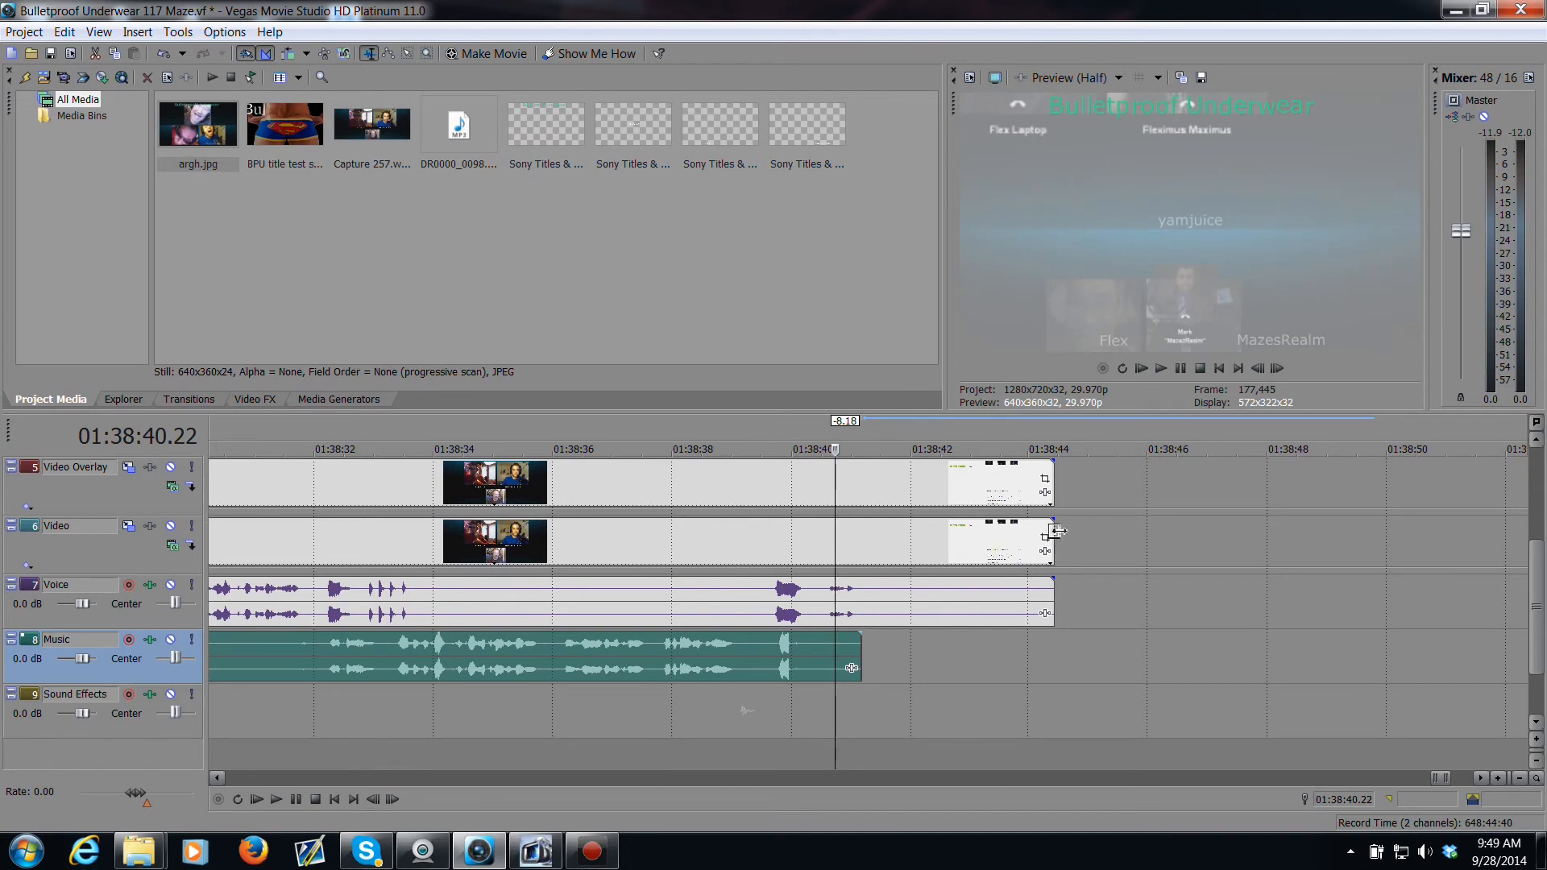
pyautogui.moveTo(1055, 529); pyautogui.dragTo(838, 542)
pyautogui.moveTo(1051, 473); pyautogui.dragTo(835, 490)
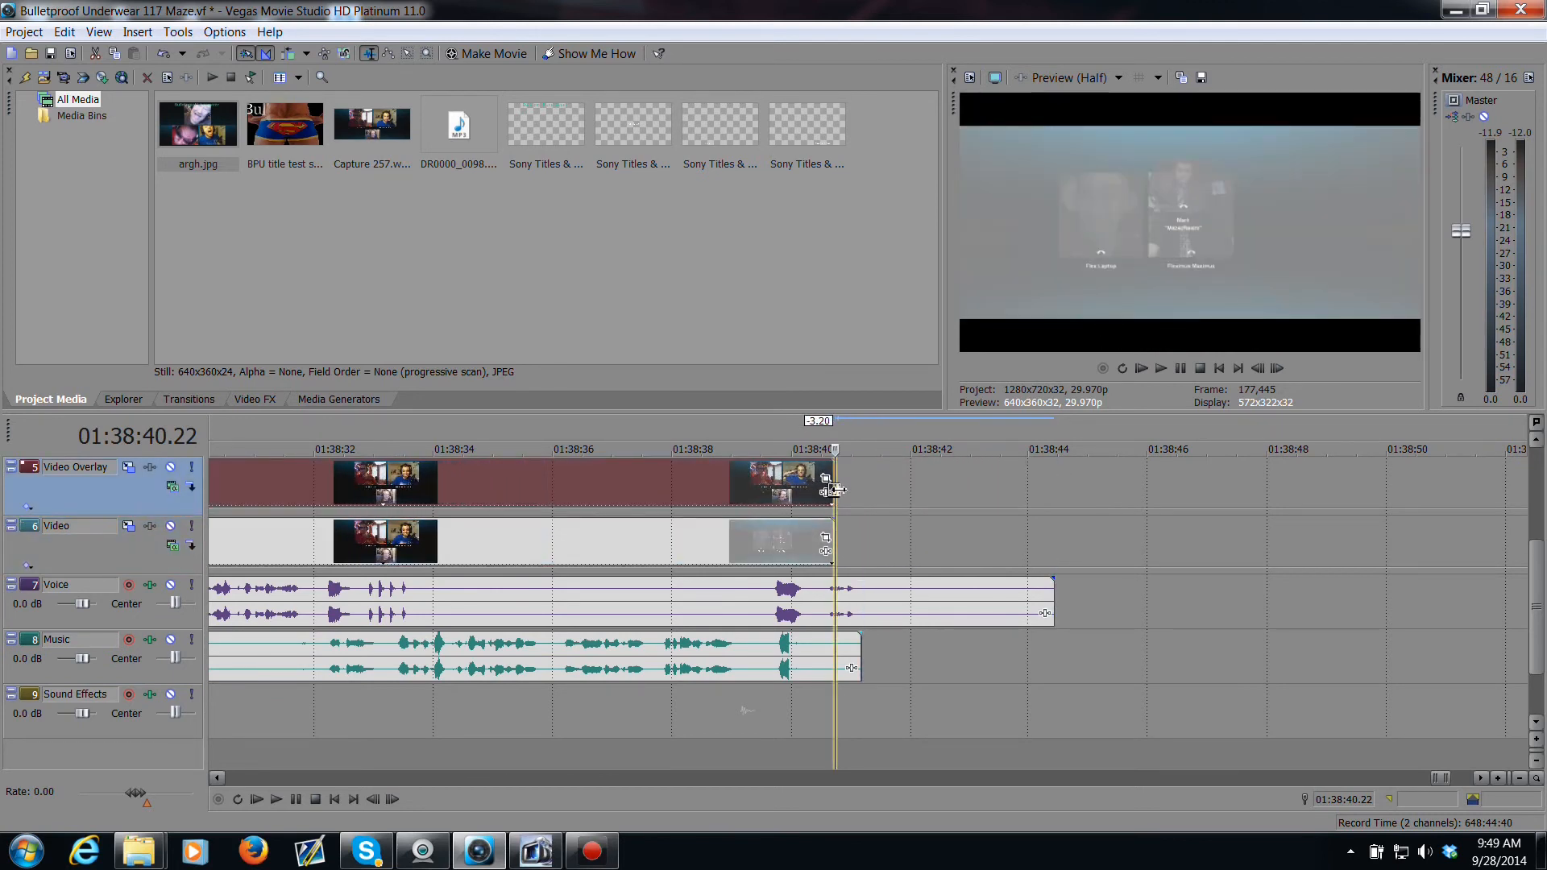
pyautogui.moveTo(1054, 600); pyautogui.dragTo(874, 606)
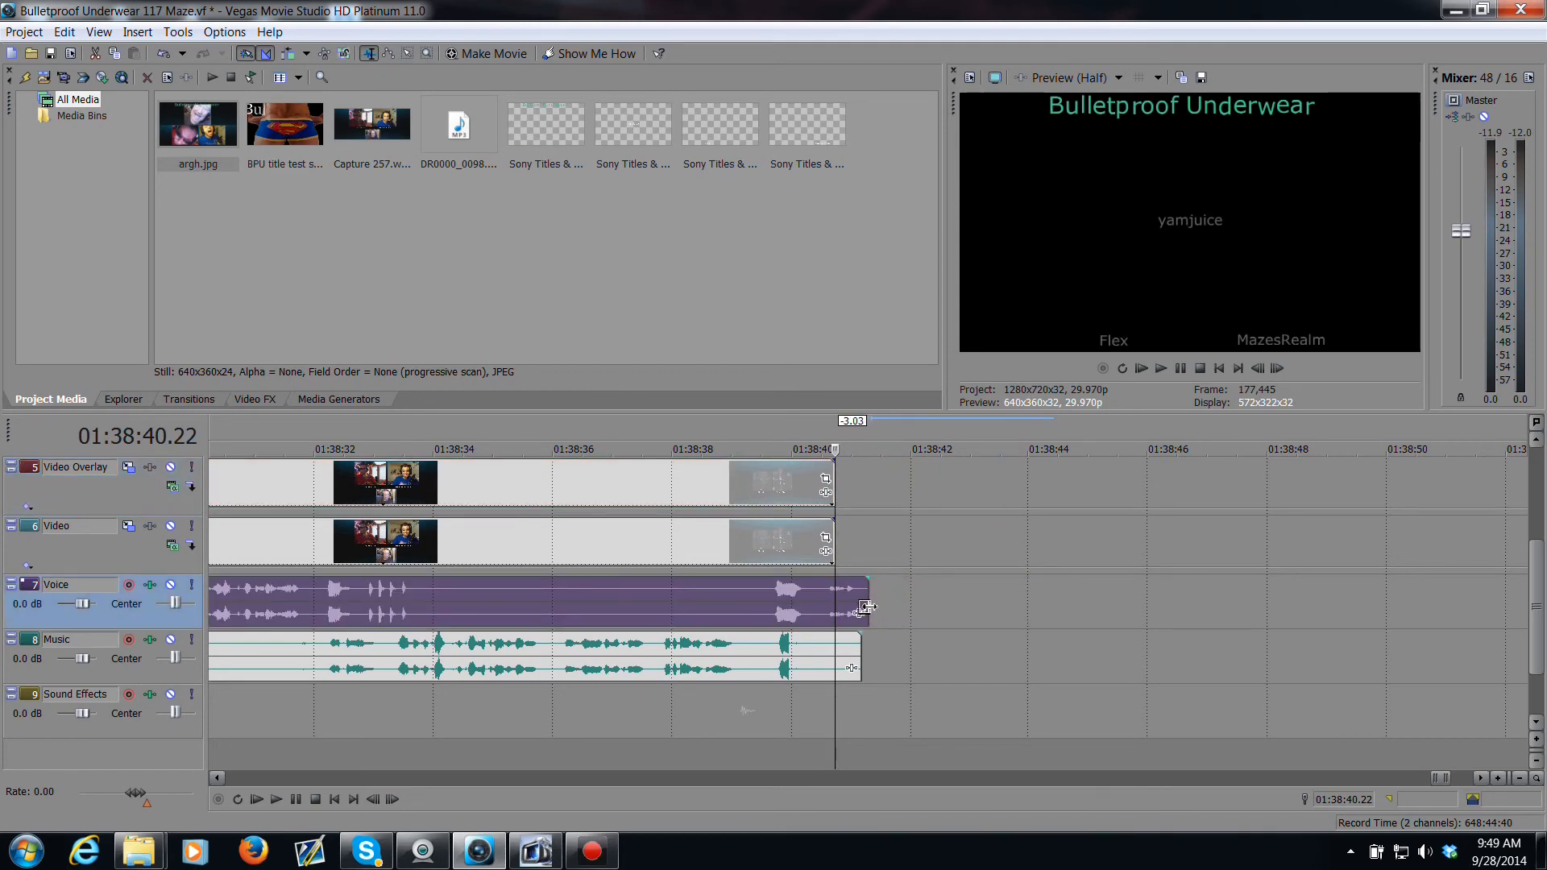
# Step: Trim the ends of the events on tracks 1 to 4 to the same end point at about 01:38:40
pyautogui.scroll(2, 1103, 574)
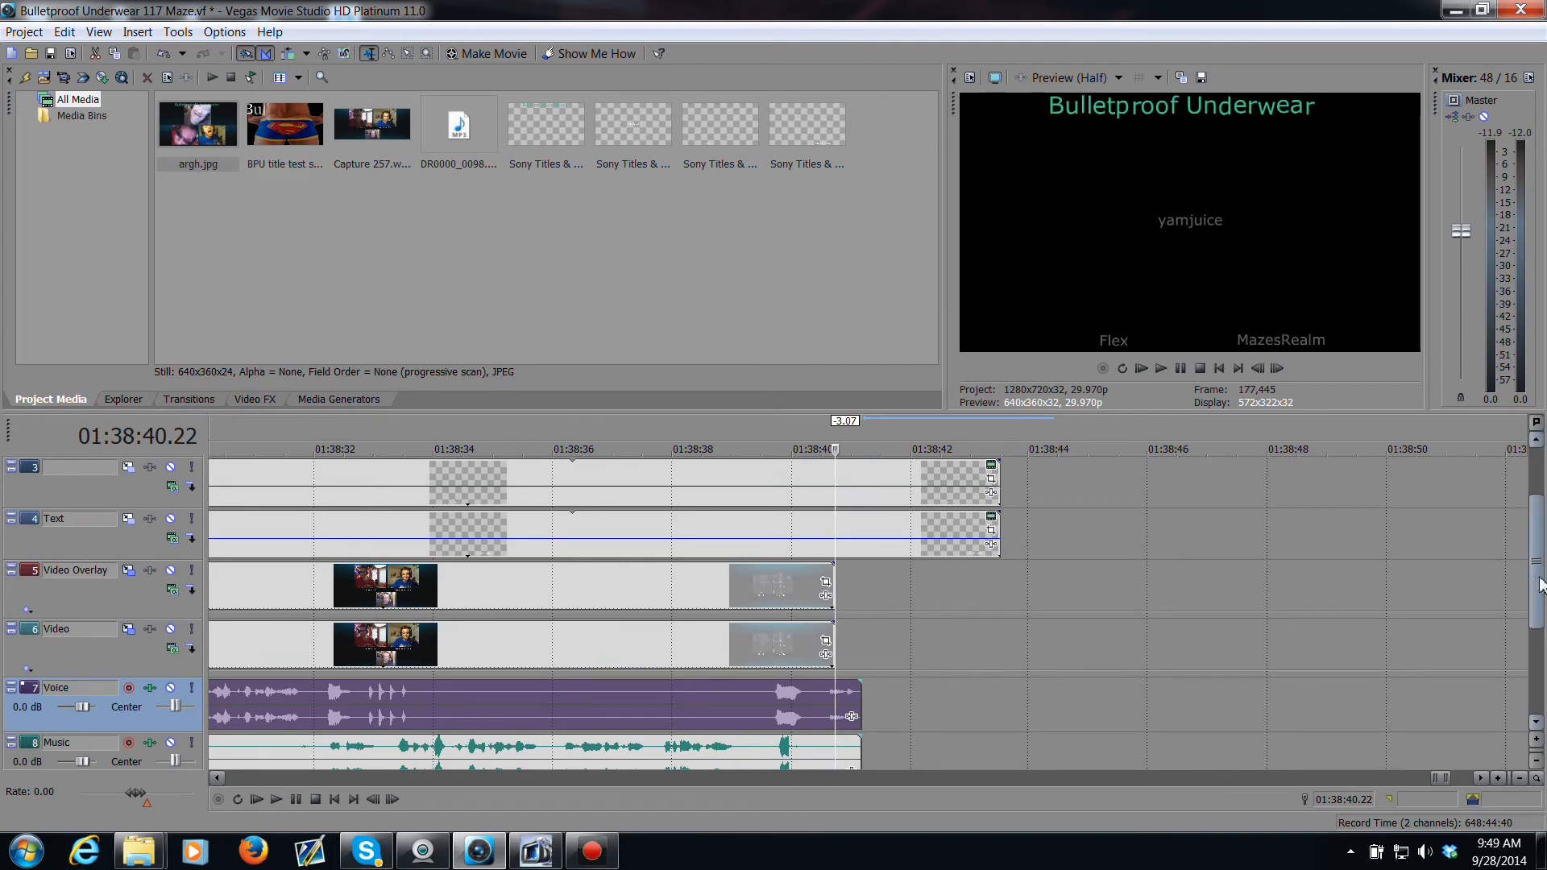
pyautogui.scroll(2, 1047, 628)
pyautogui.moveTo(998, 657); pyautogui.dragTo(838, 663)
pyautogui.moveTo(997, 600); pyautogui.dragTo(836, 613)
pyautogui.moveTo(997, 554); pyautogui.dragTo(836, 554)
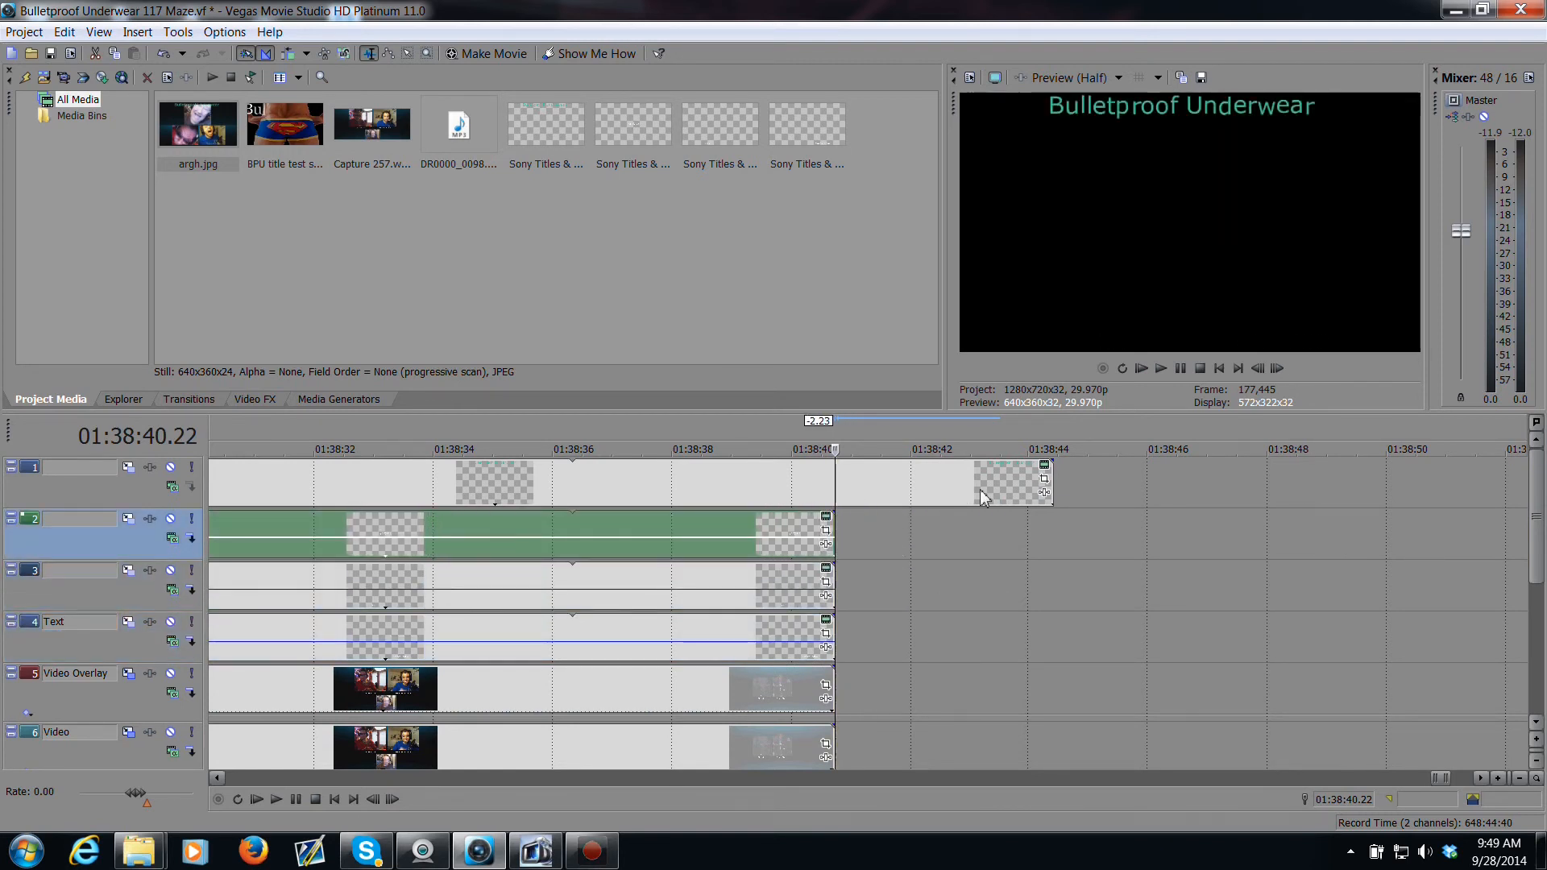
pyautogui.moveTo(1051, 493); pyautogui.dragTo(833, 510)
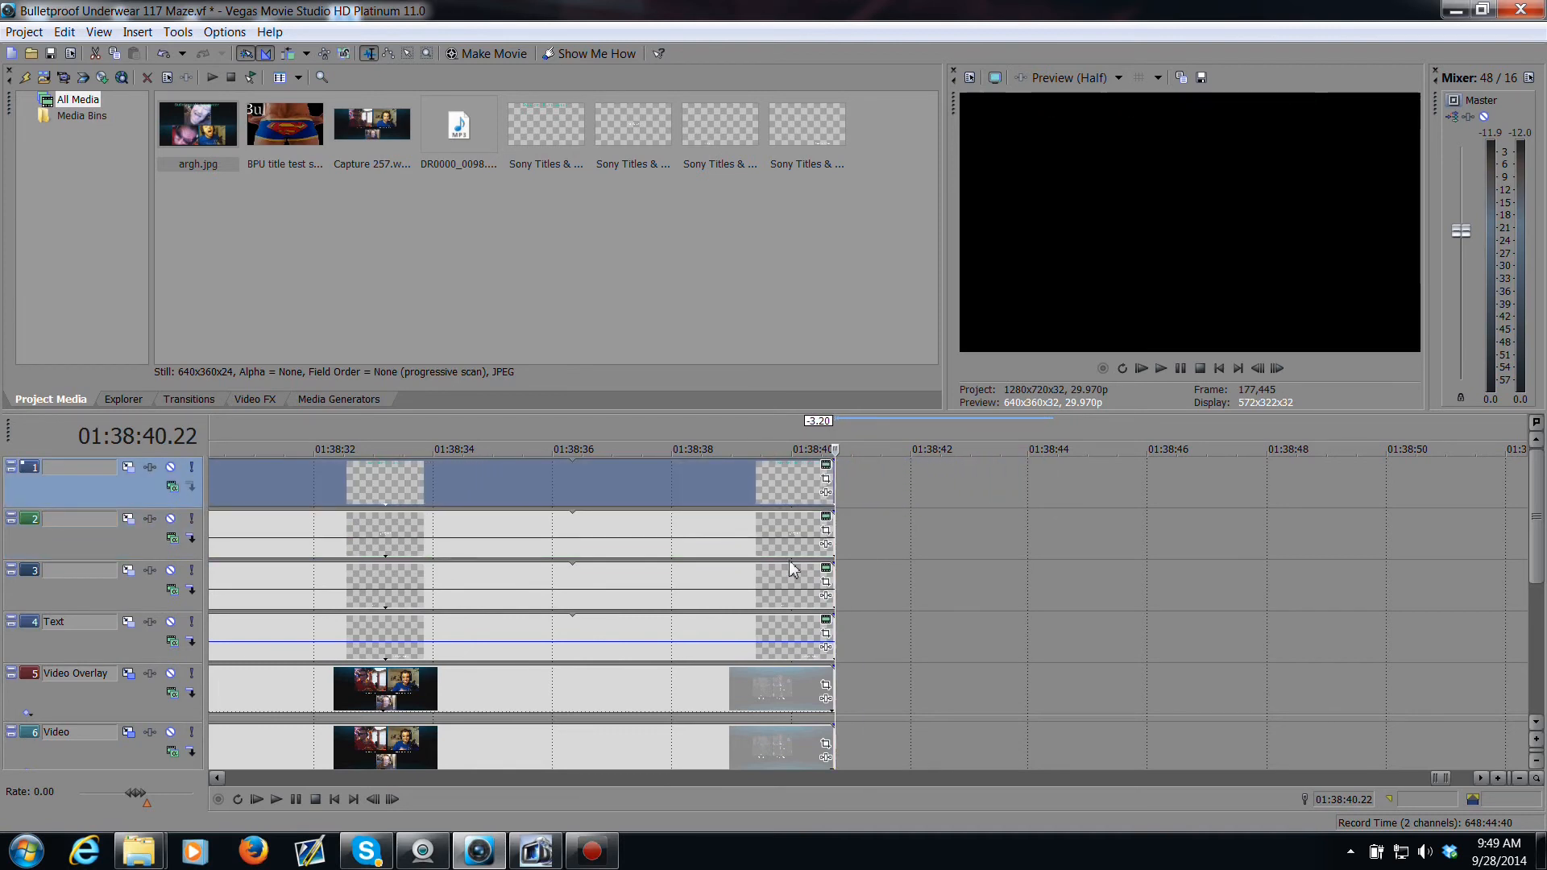
# Step: Preview the ending from just before the trimmed end point
pyautogui.click(785, 580)
pyautogui.press('space')
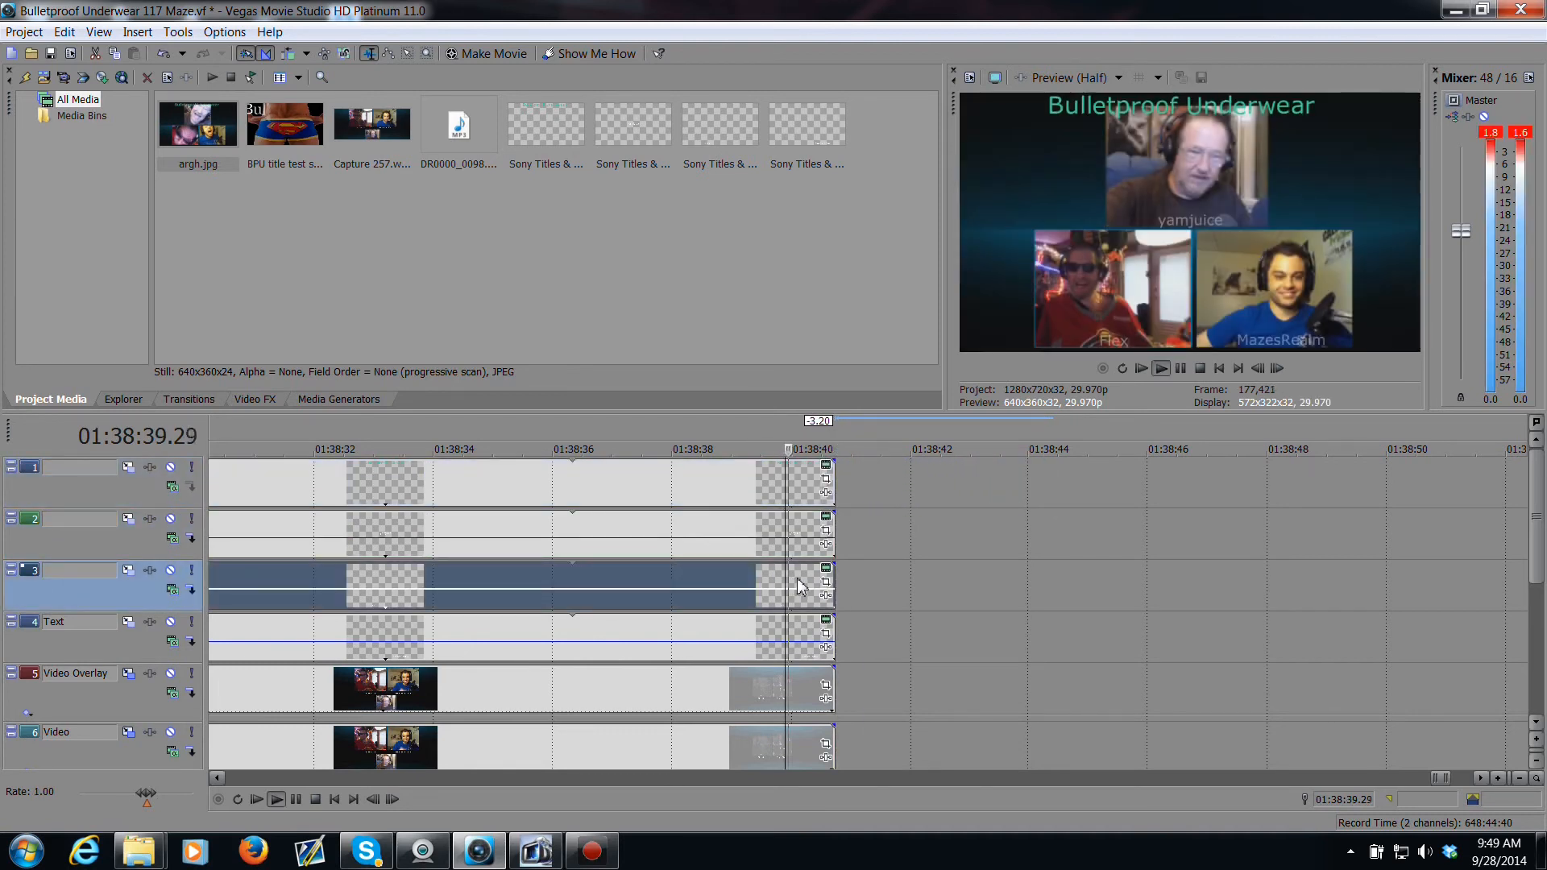
pyautogui.press('space')
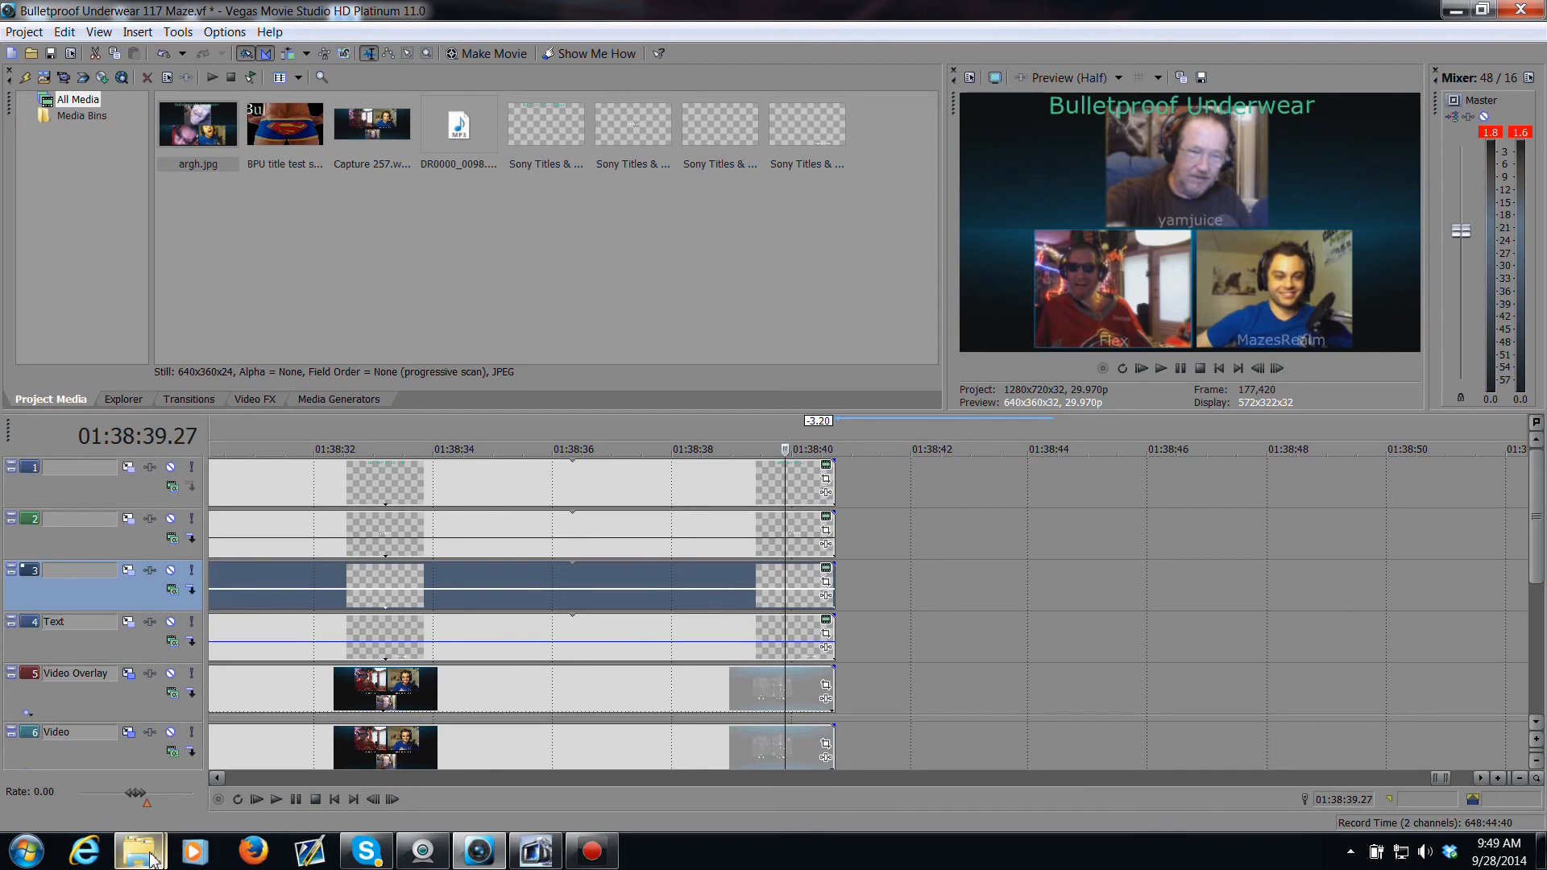
# Step: Import TestPattern outro.mp4 from the Titles > BelieveWhat Titles with music folder into the project media
pyautogui.moveTo(153, 857)
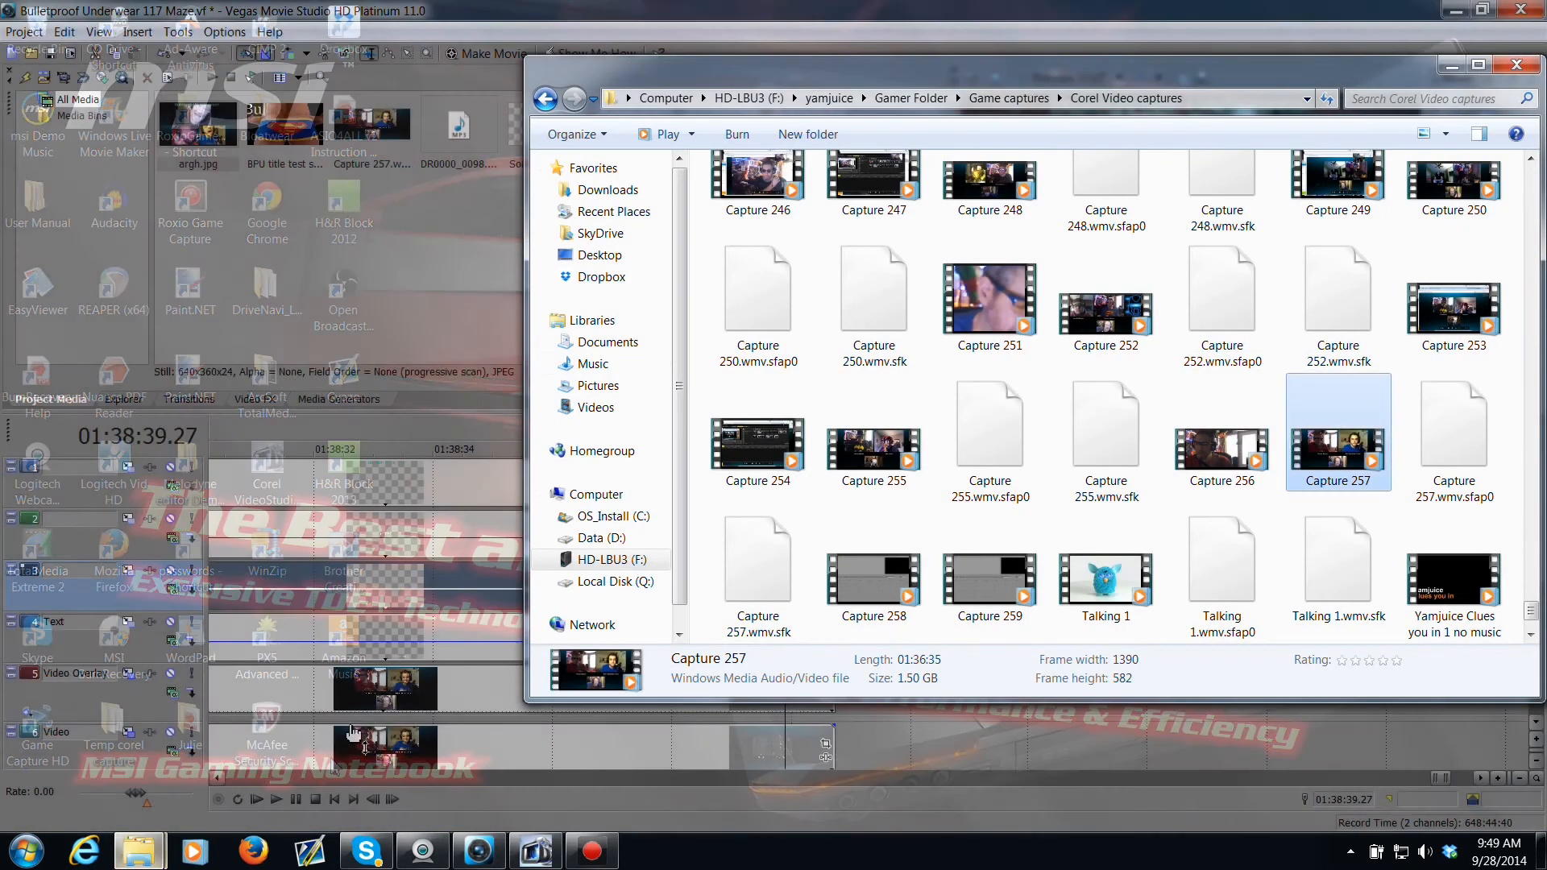
pyautogui.click(346, 753)
pyautogui.click(906, 98)
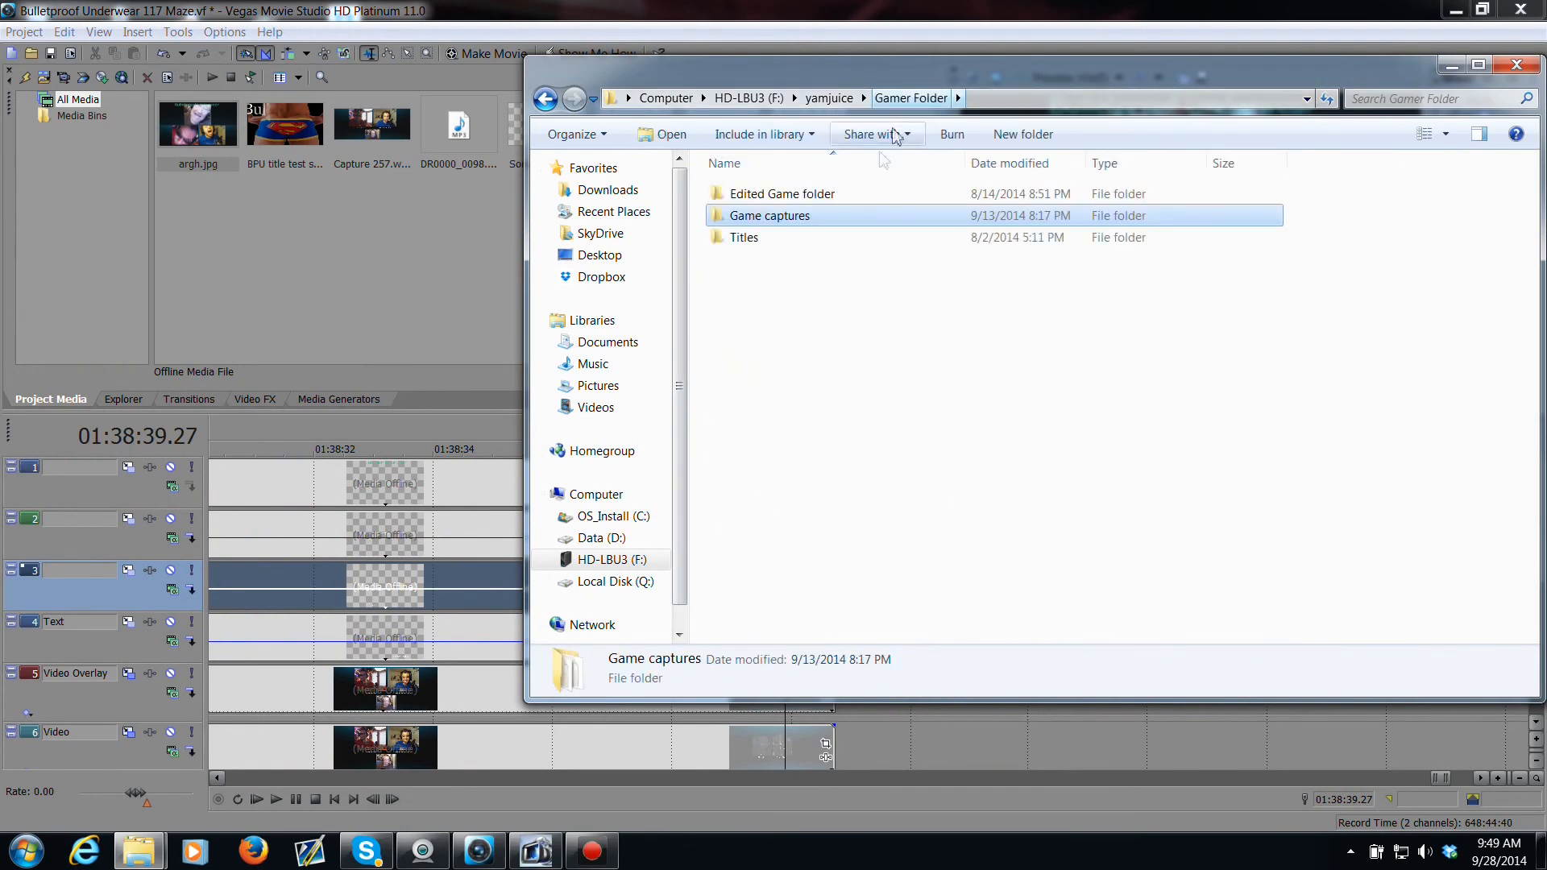
pyautogui.doubleClick(886, 239)
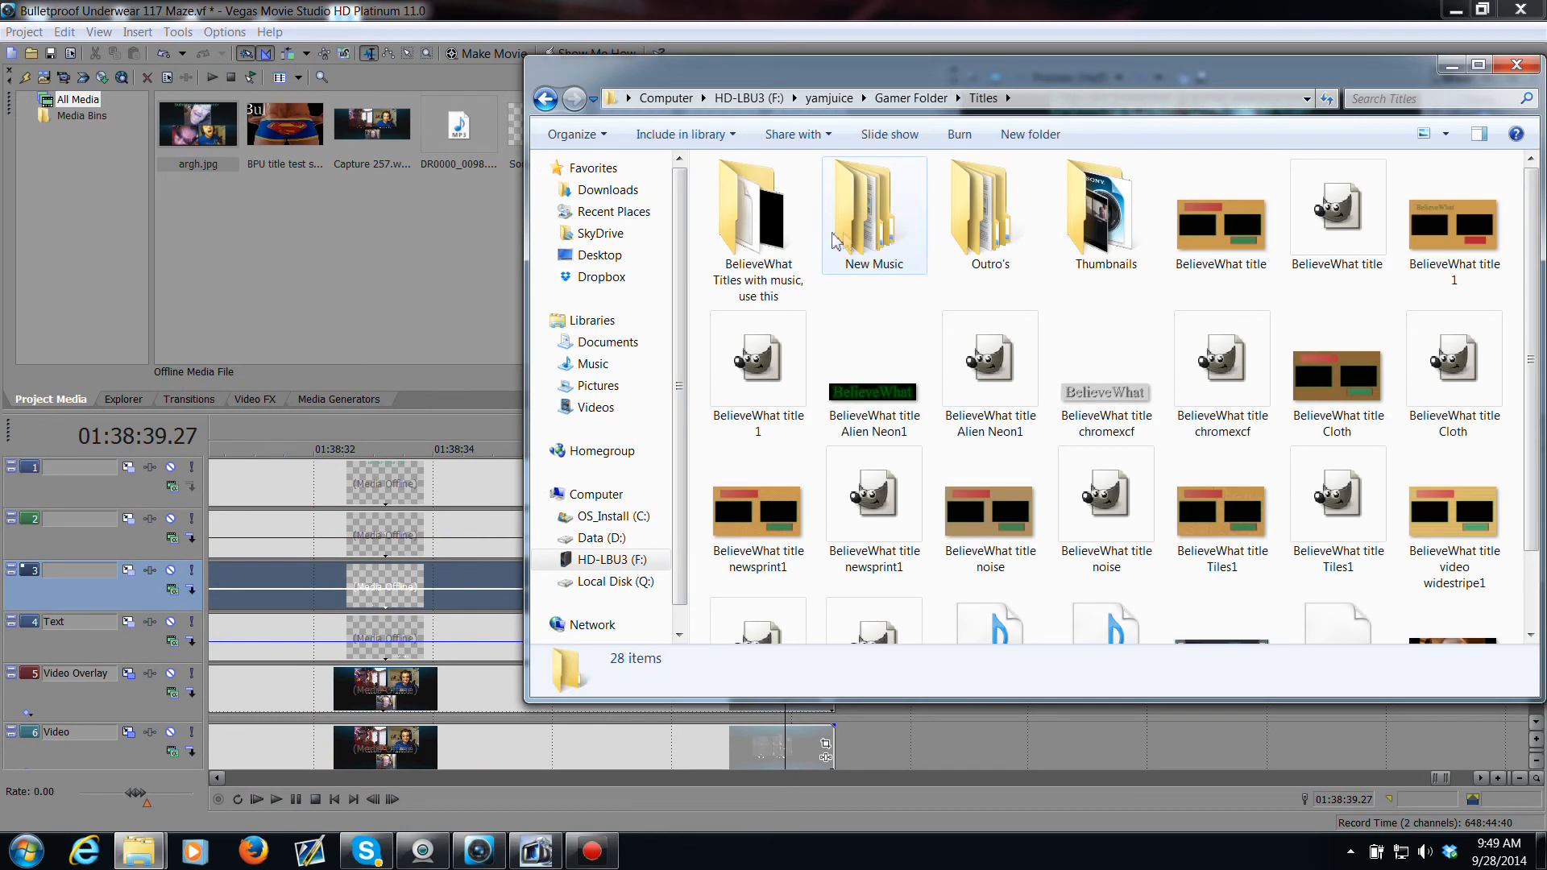
pyautogui.doubleClick(733, 234)
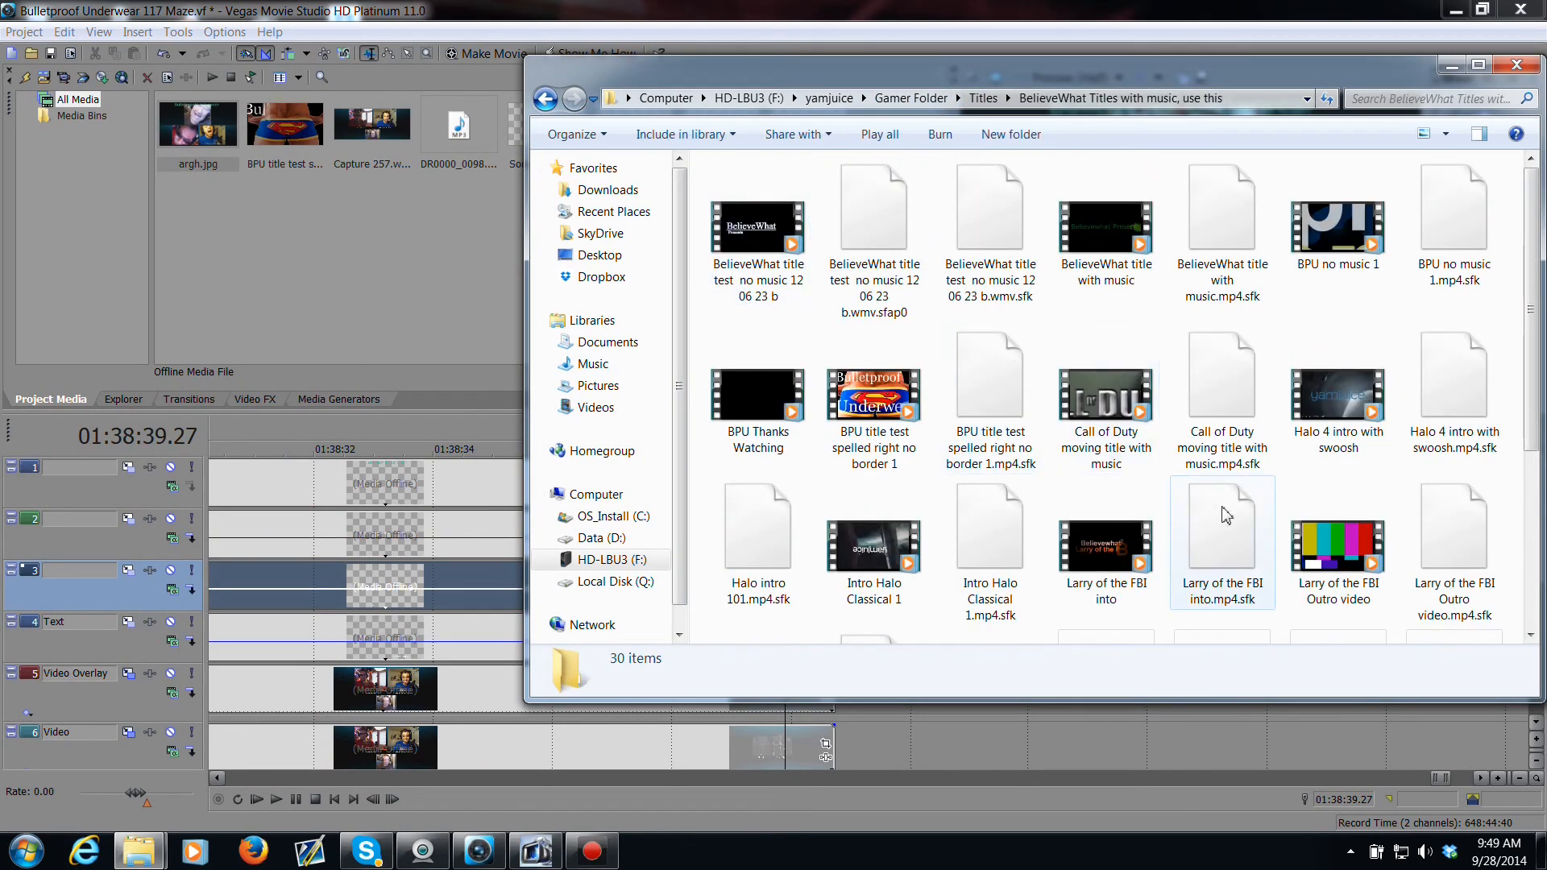
pyautogui.scroll(-3, 1213, 431)
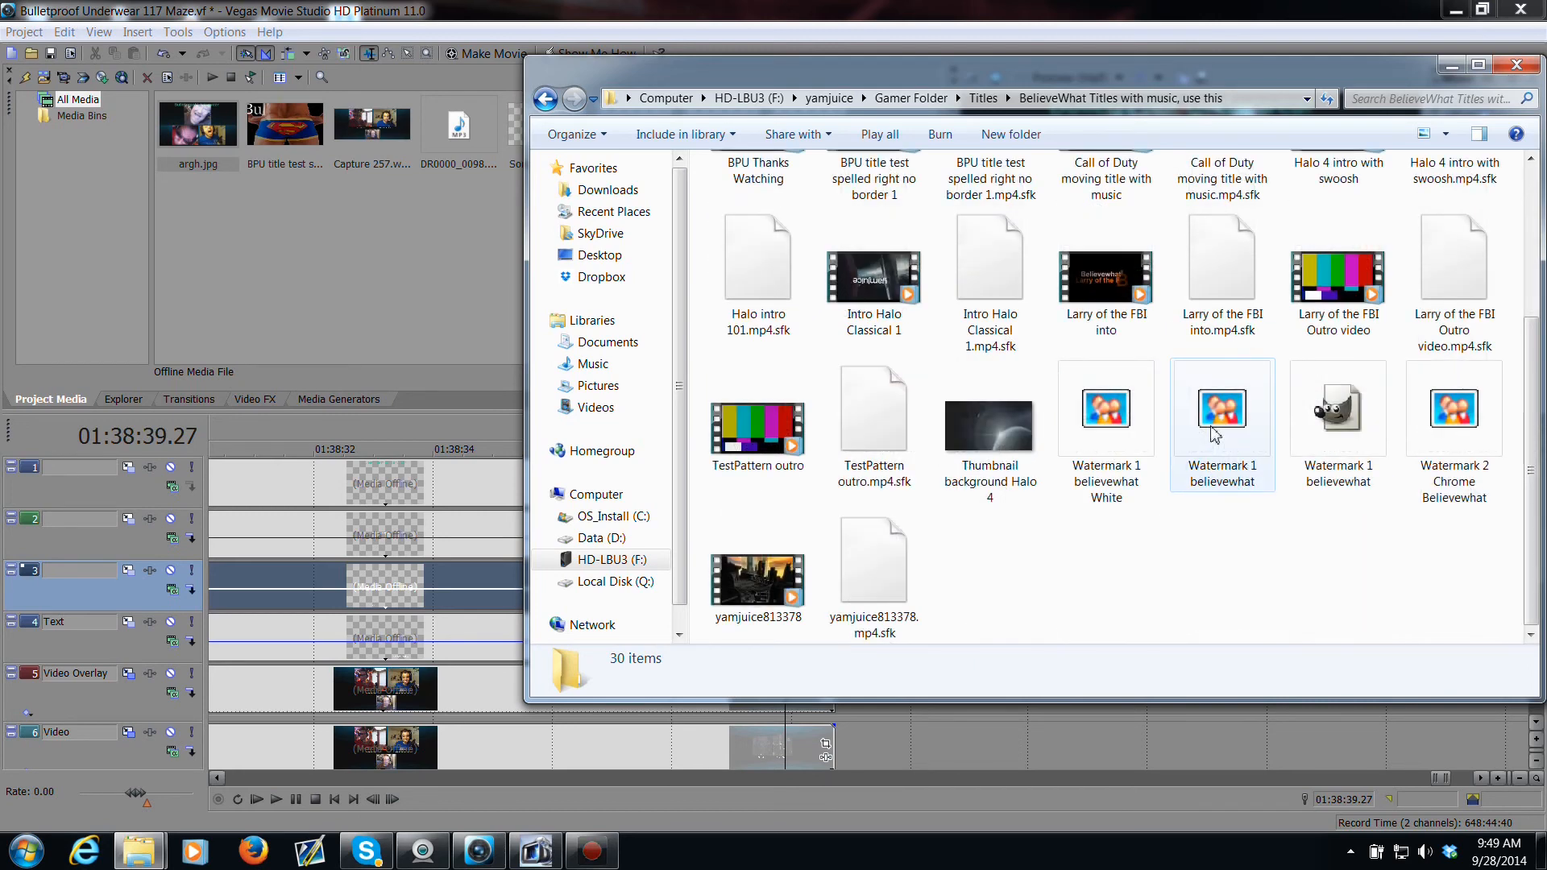
pyautogui.moveTo(758, 427); pyautogui.dragTo(438, 302)
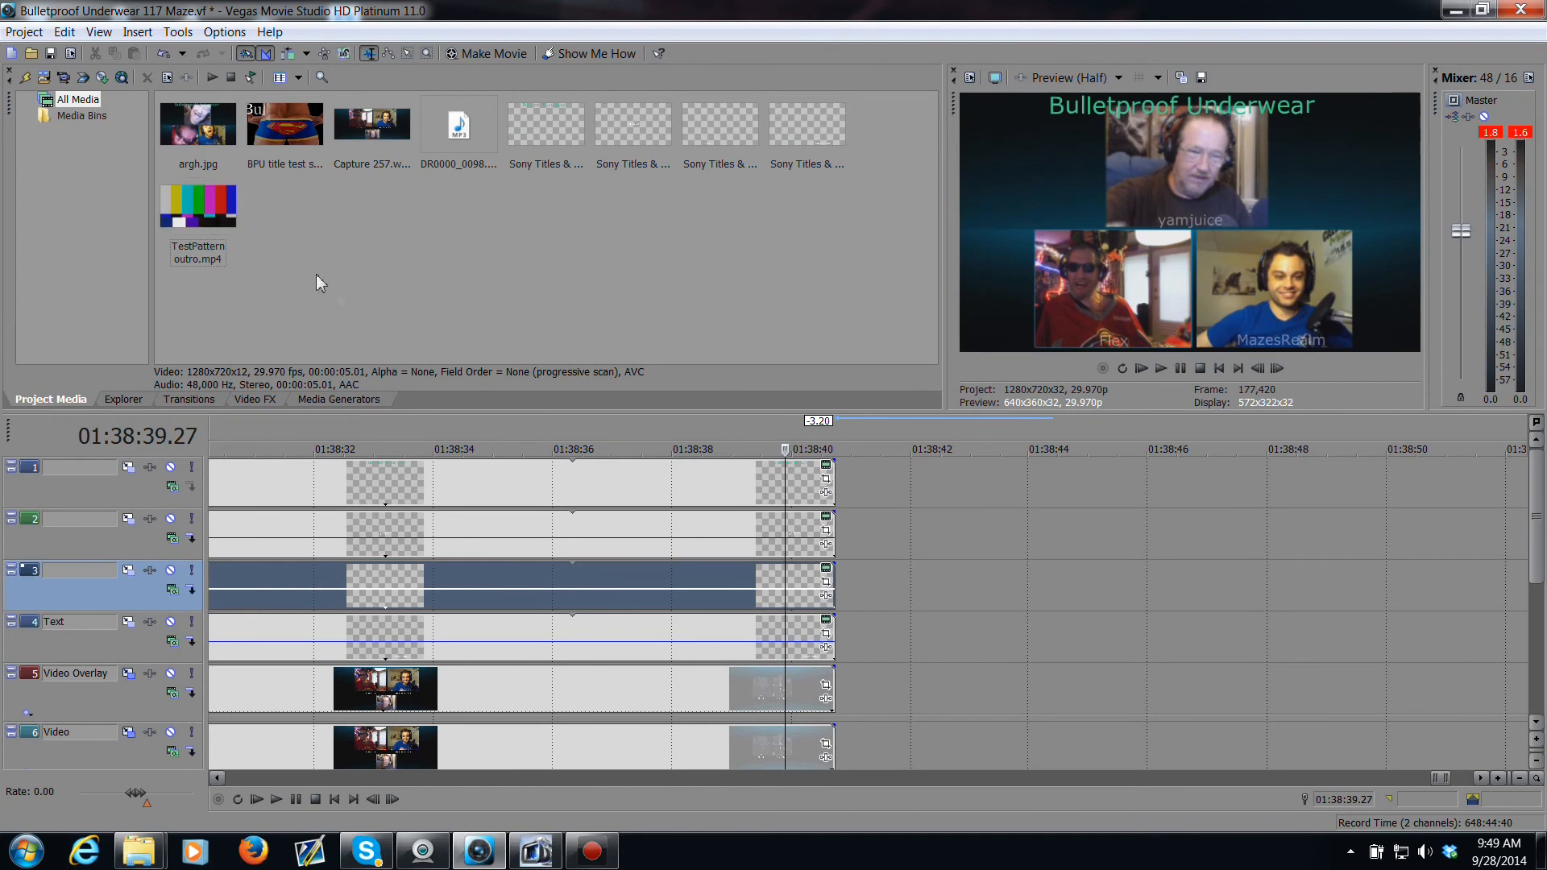
# Step: Place TestPattern outro.mp4 on track 2 right after the end of the other events and preview it
pyautogui.moveTo(223, 211); pyautogui.dragTo(898, 542)
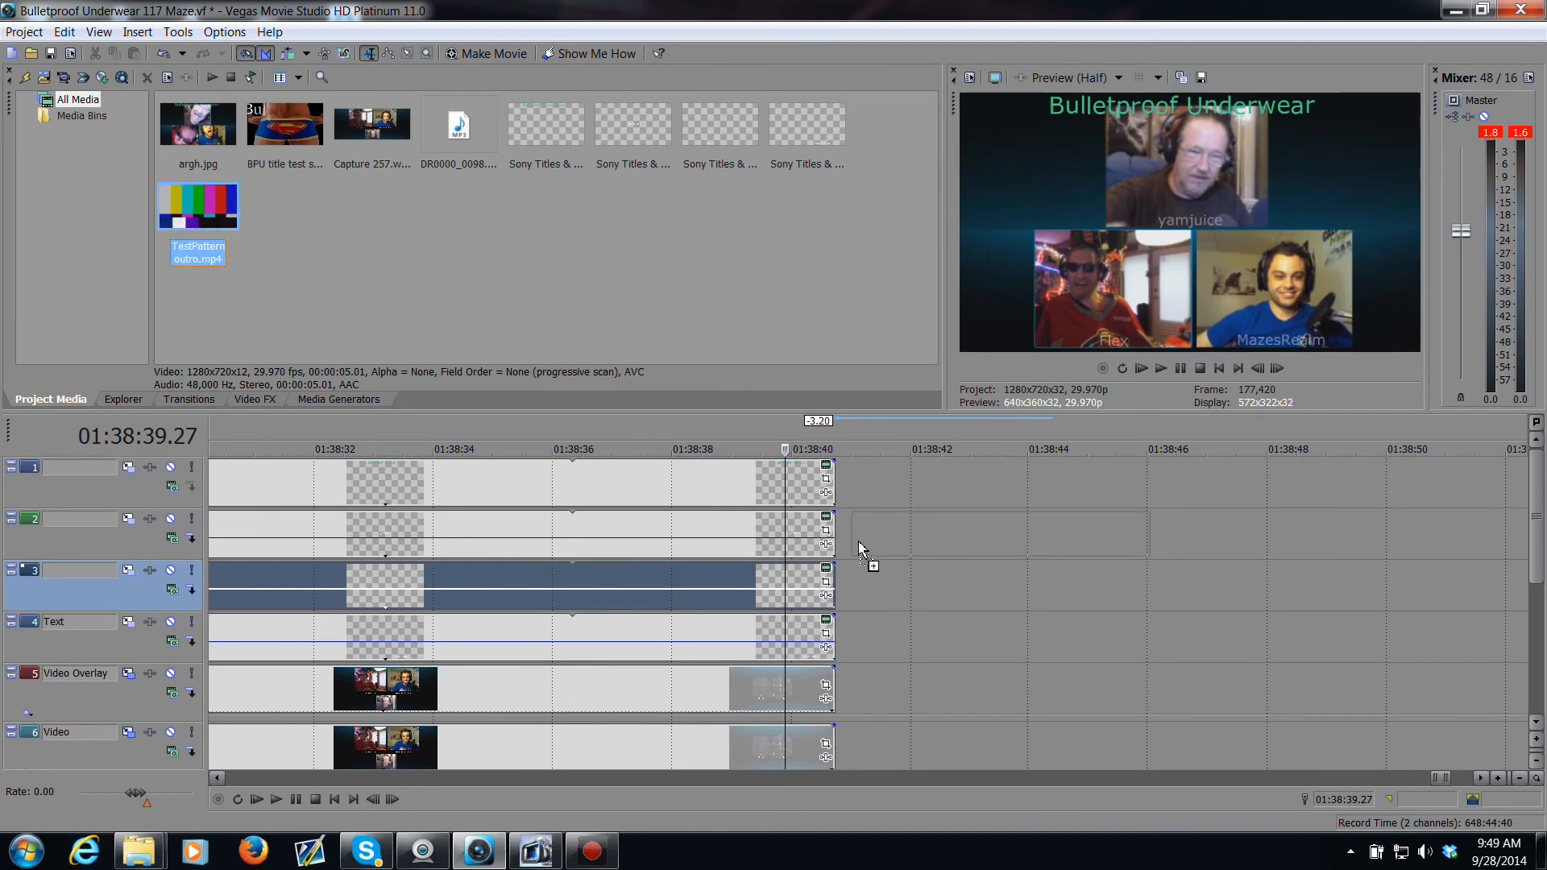
pyautogui.moveTo(855, 547); pyautogui.dragTo(854, 551)
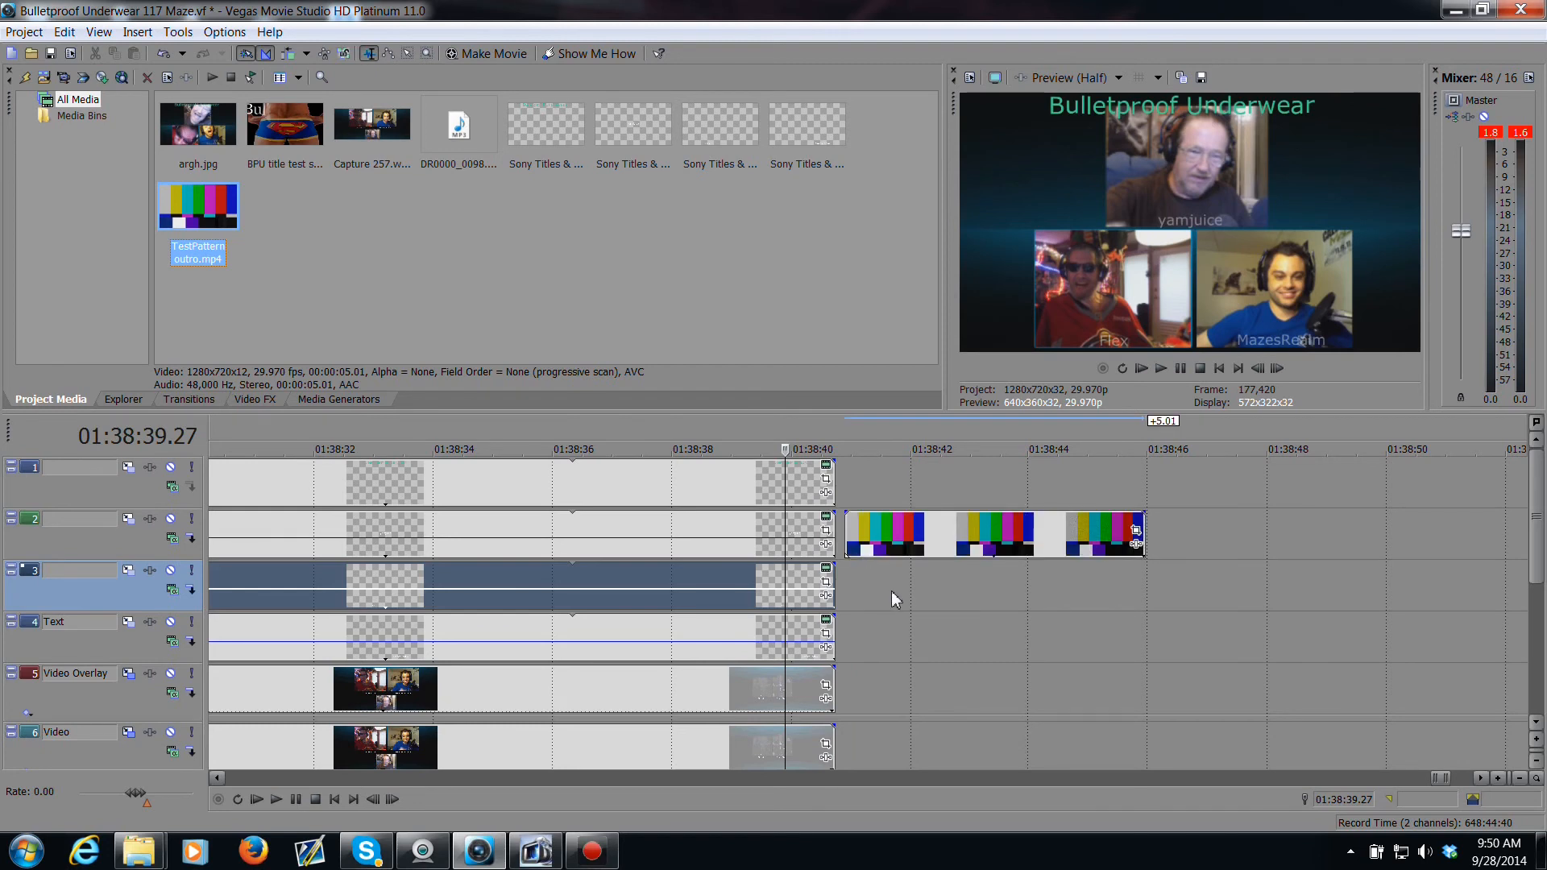
pyautogui.click(810, 586)
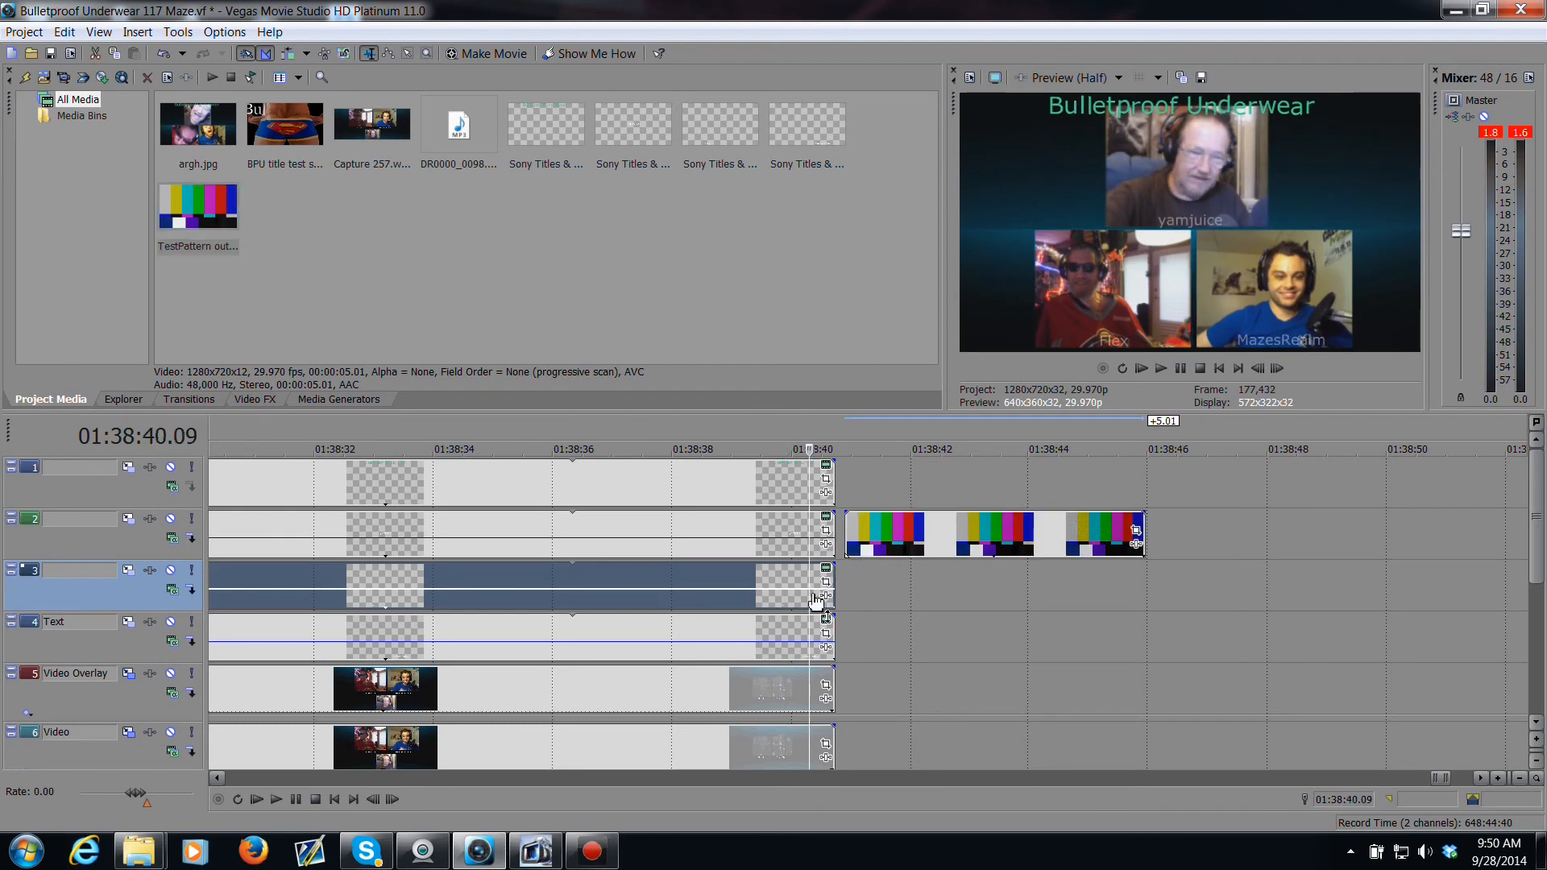
pyautogui.press('space')
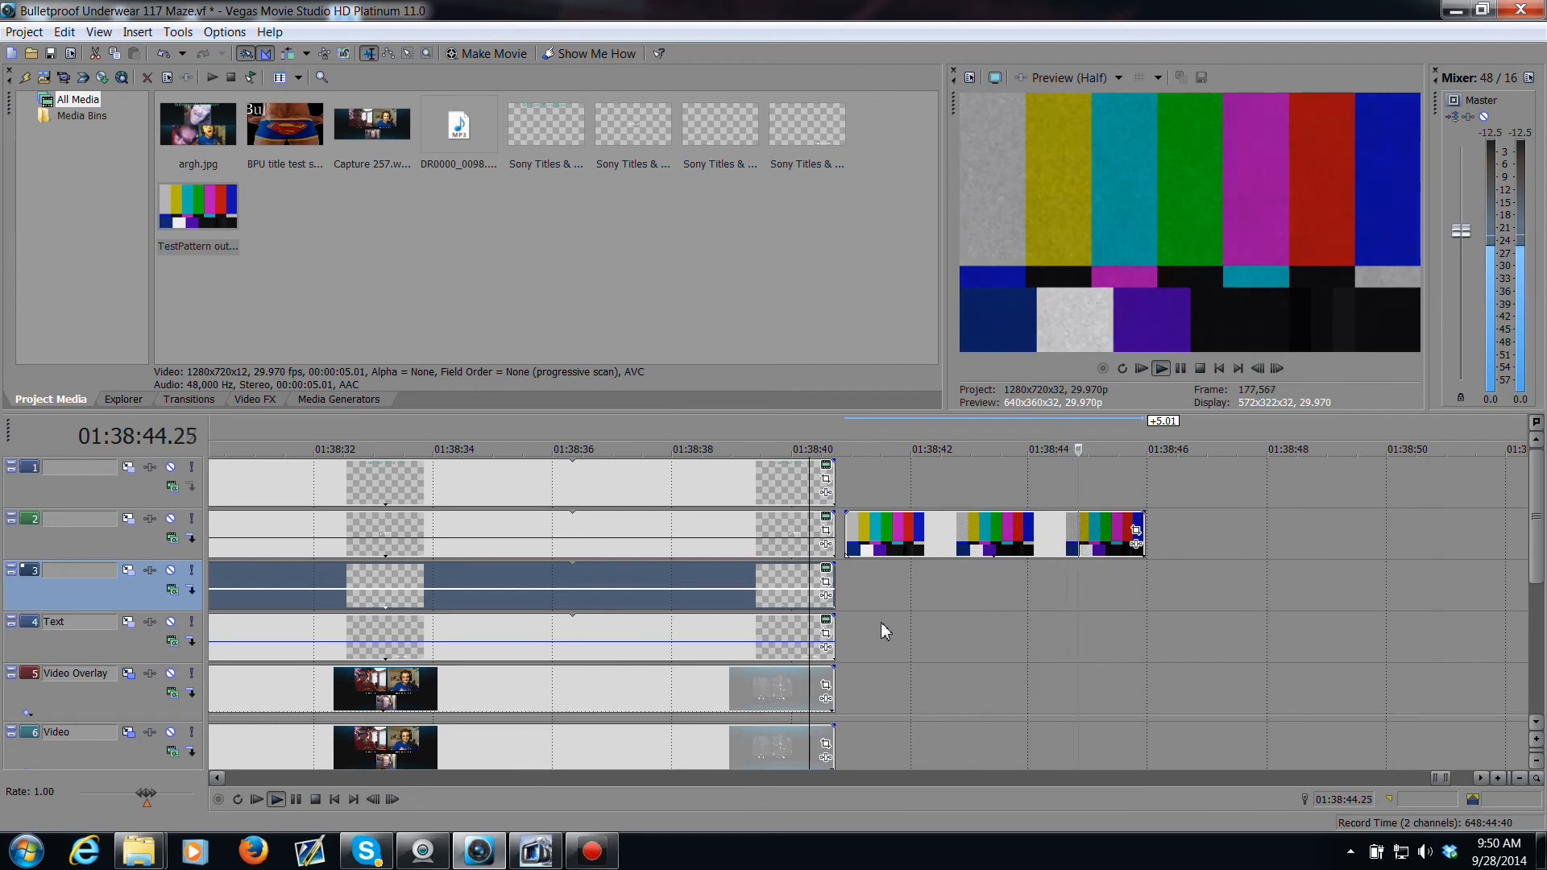
pyautogui.press('space')
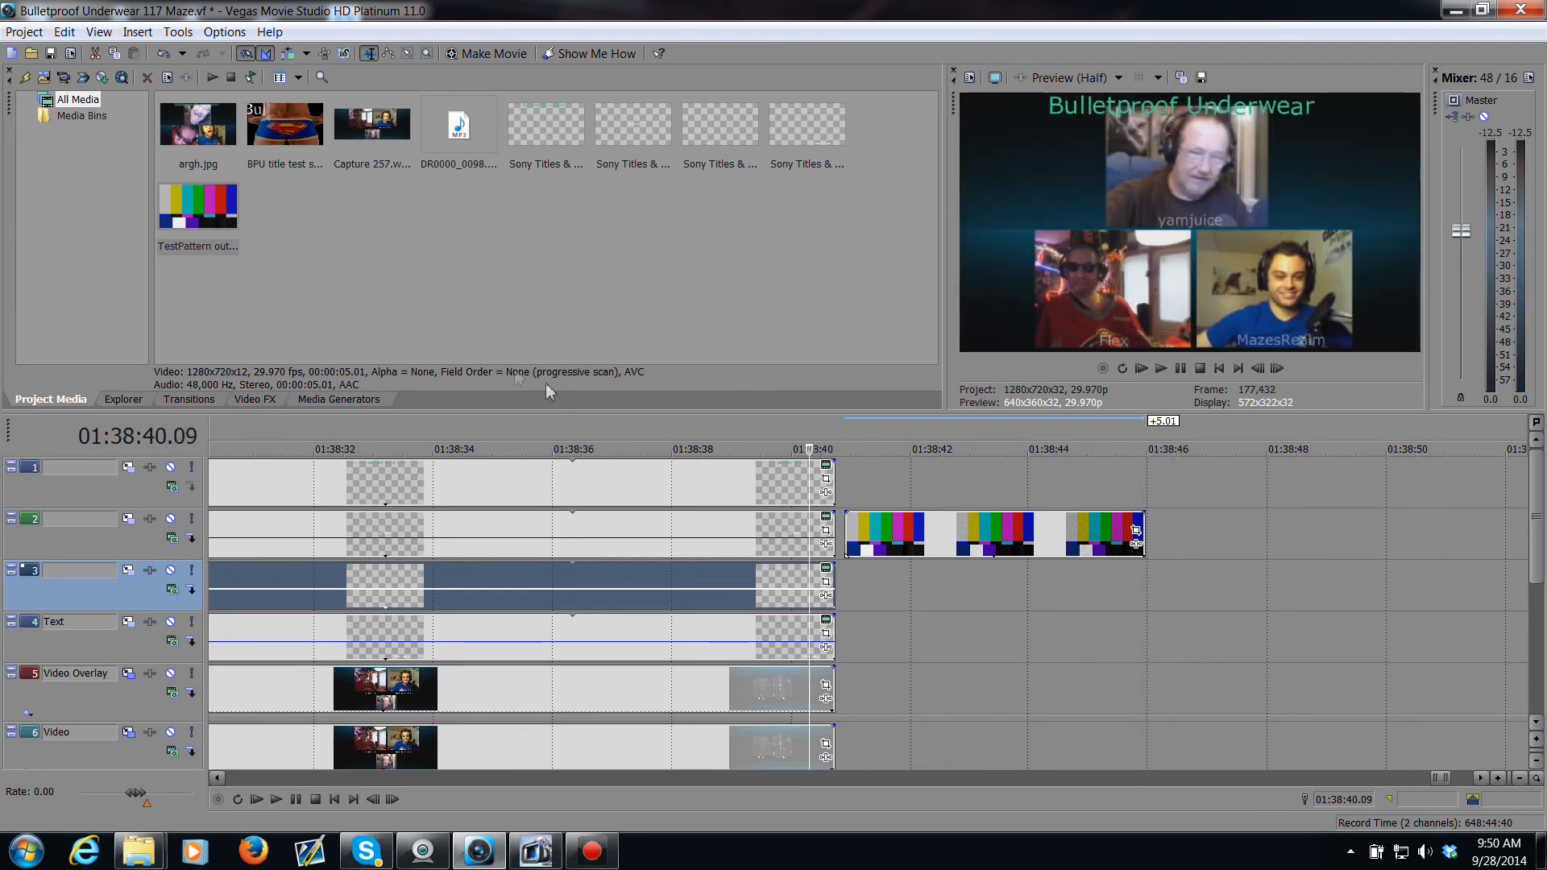
# Step: Add a default Titles & Text event on track 2 after the test pattern with the text "Thanks for watching"
pyautogui.click(346, 397)
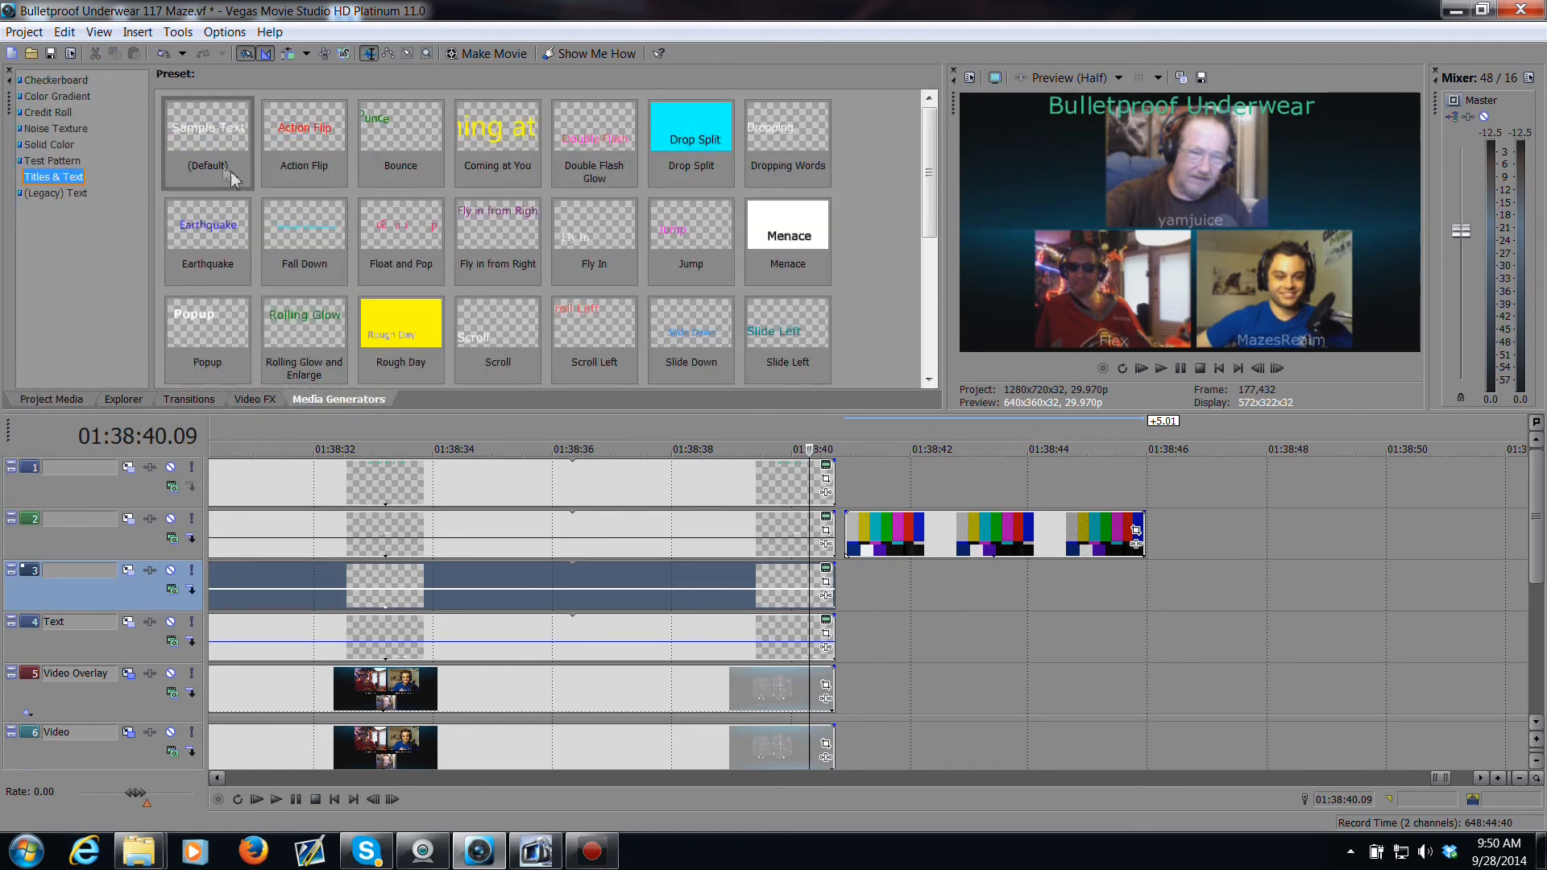
pyautogui.moveTo(214, 143); pyautogui.dragTo(1164, 535)
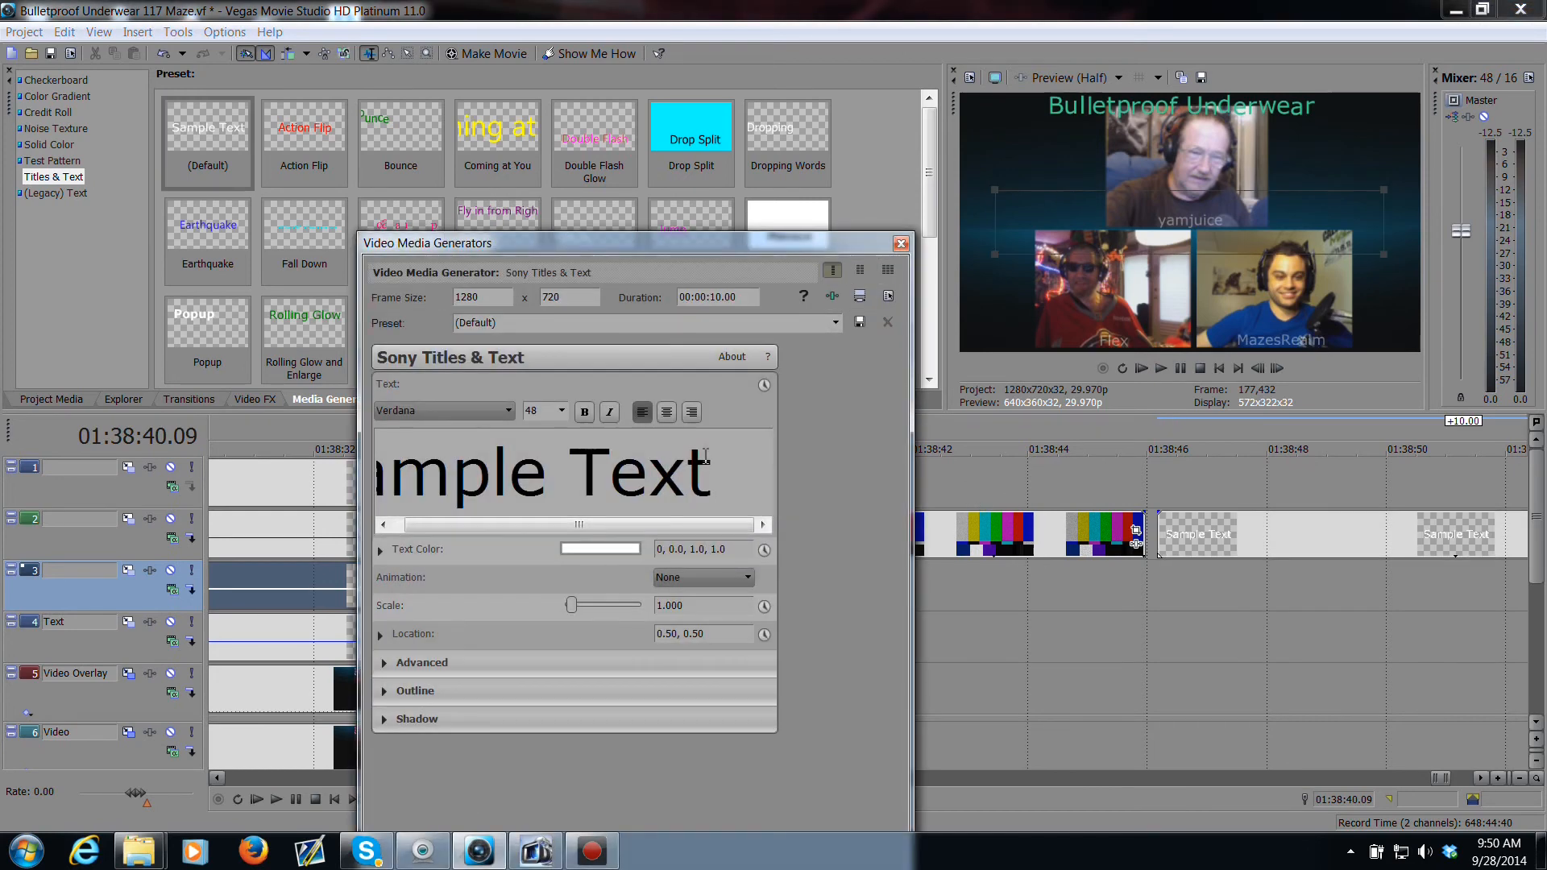
pyautogui.moveTo(728, 466); pyautogui.dragTo(378, 467)
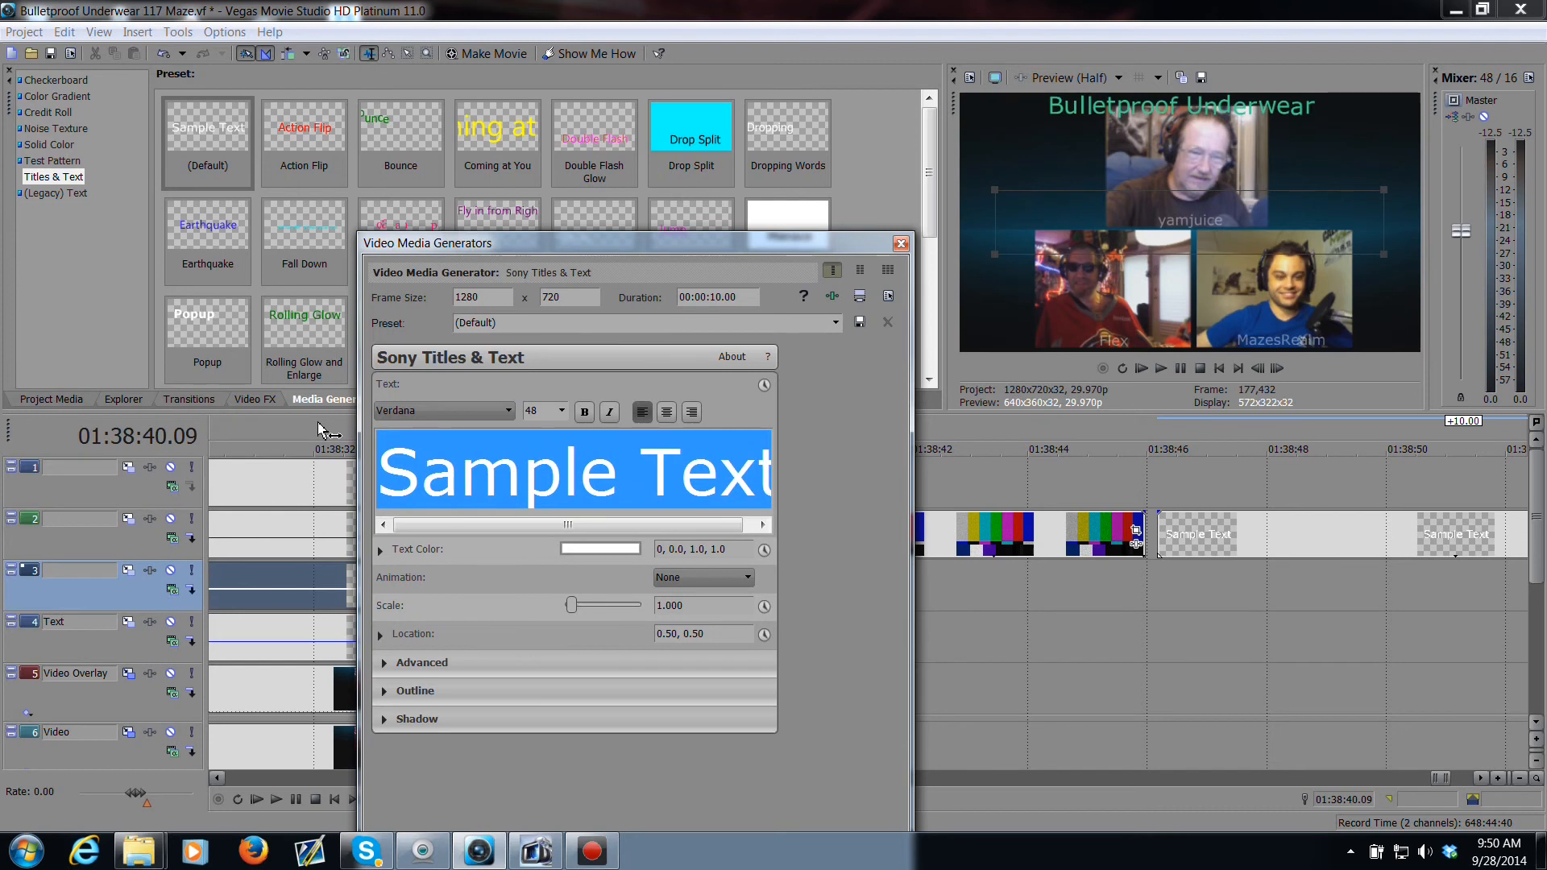
pyautogui.write('Thanks for watc')
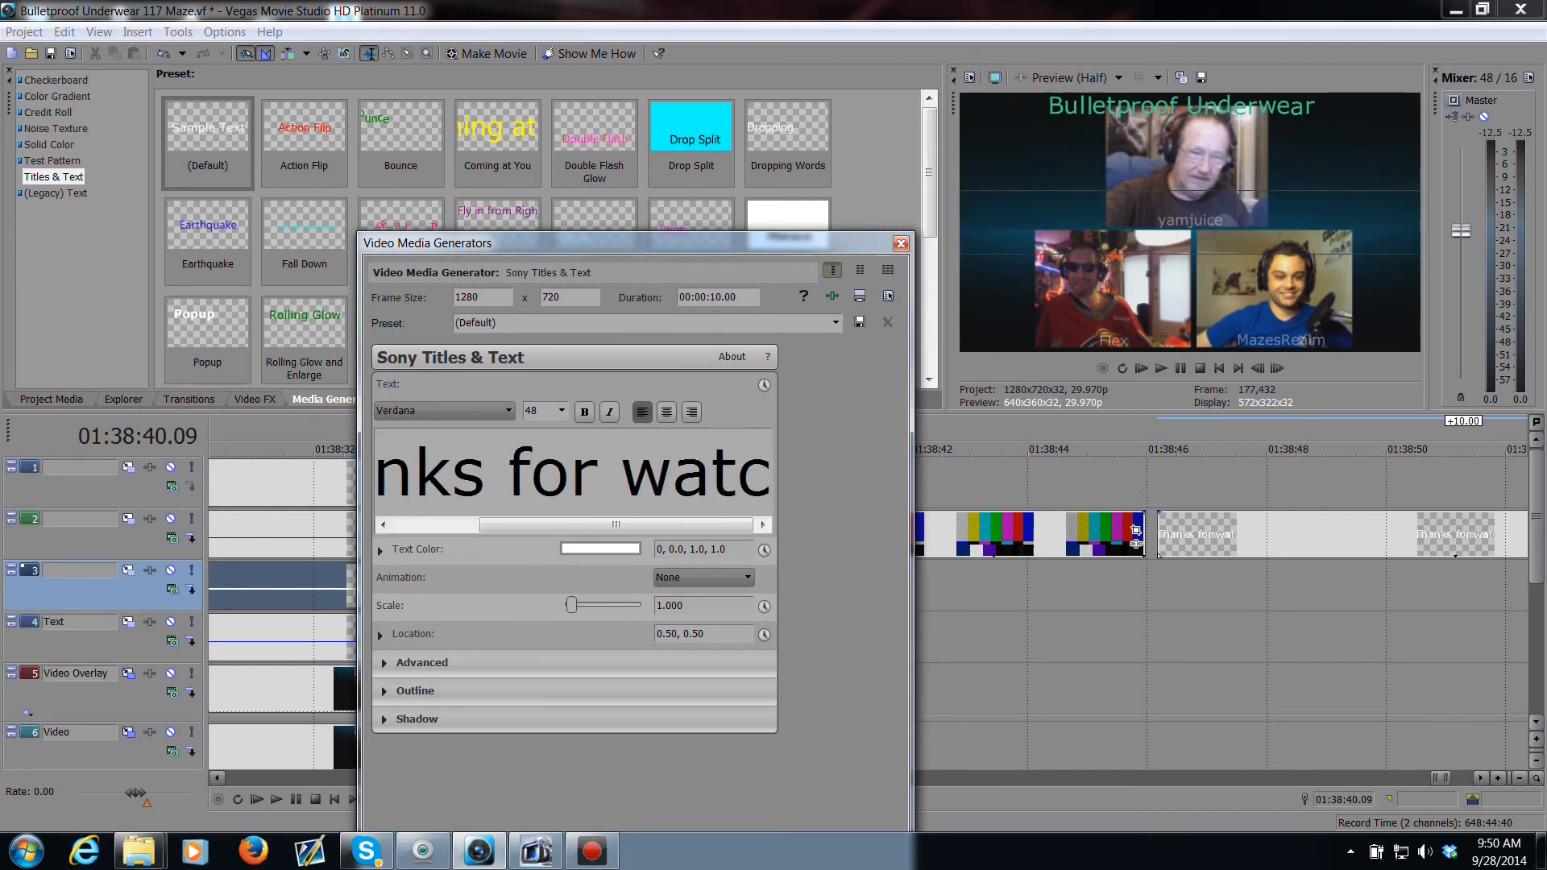
pyautogui.write('hing')
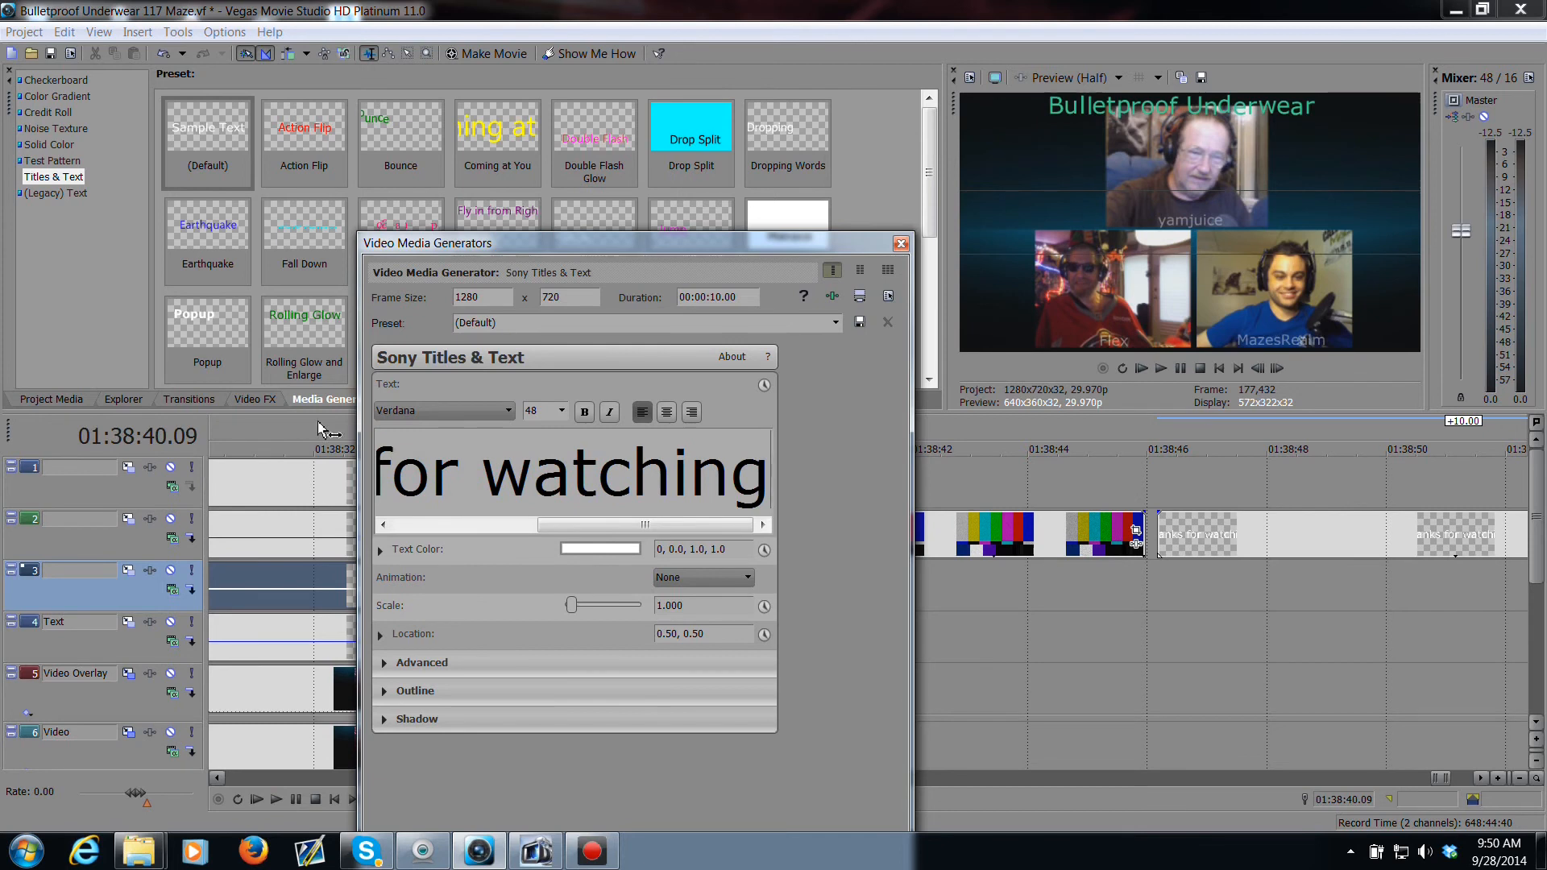
# Step: Preview the thanks title on the timeline and set its text scale to 0.380
pyautogui.click(1240, 620)
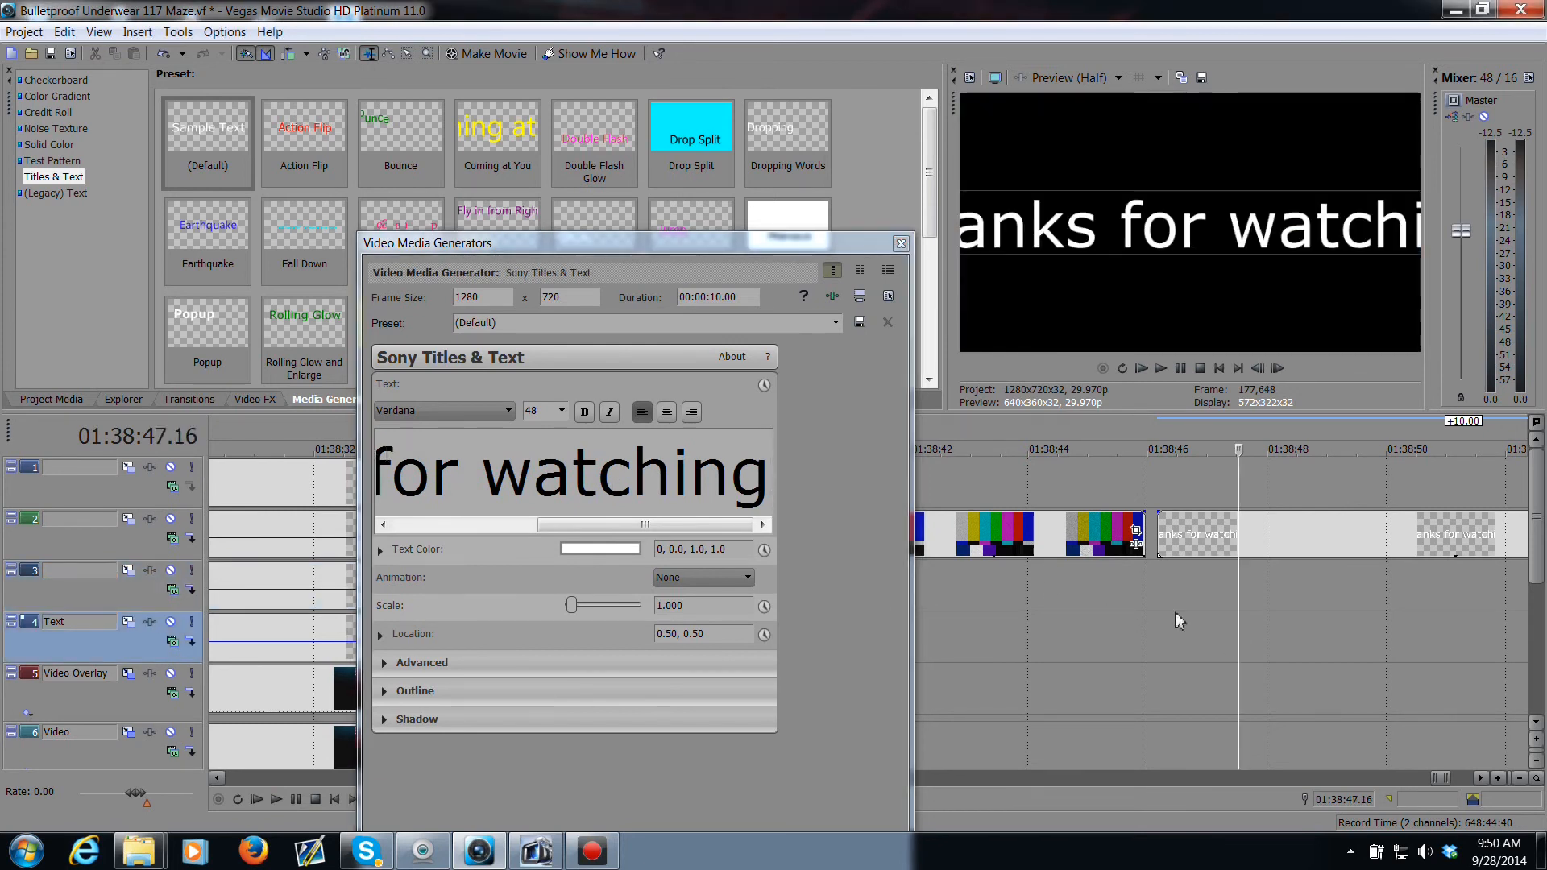
pyautogui.click(707, 608)
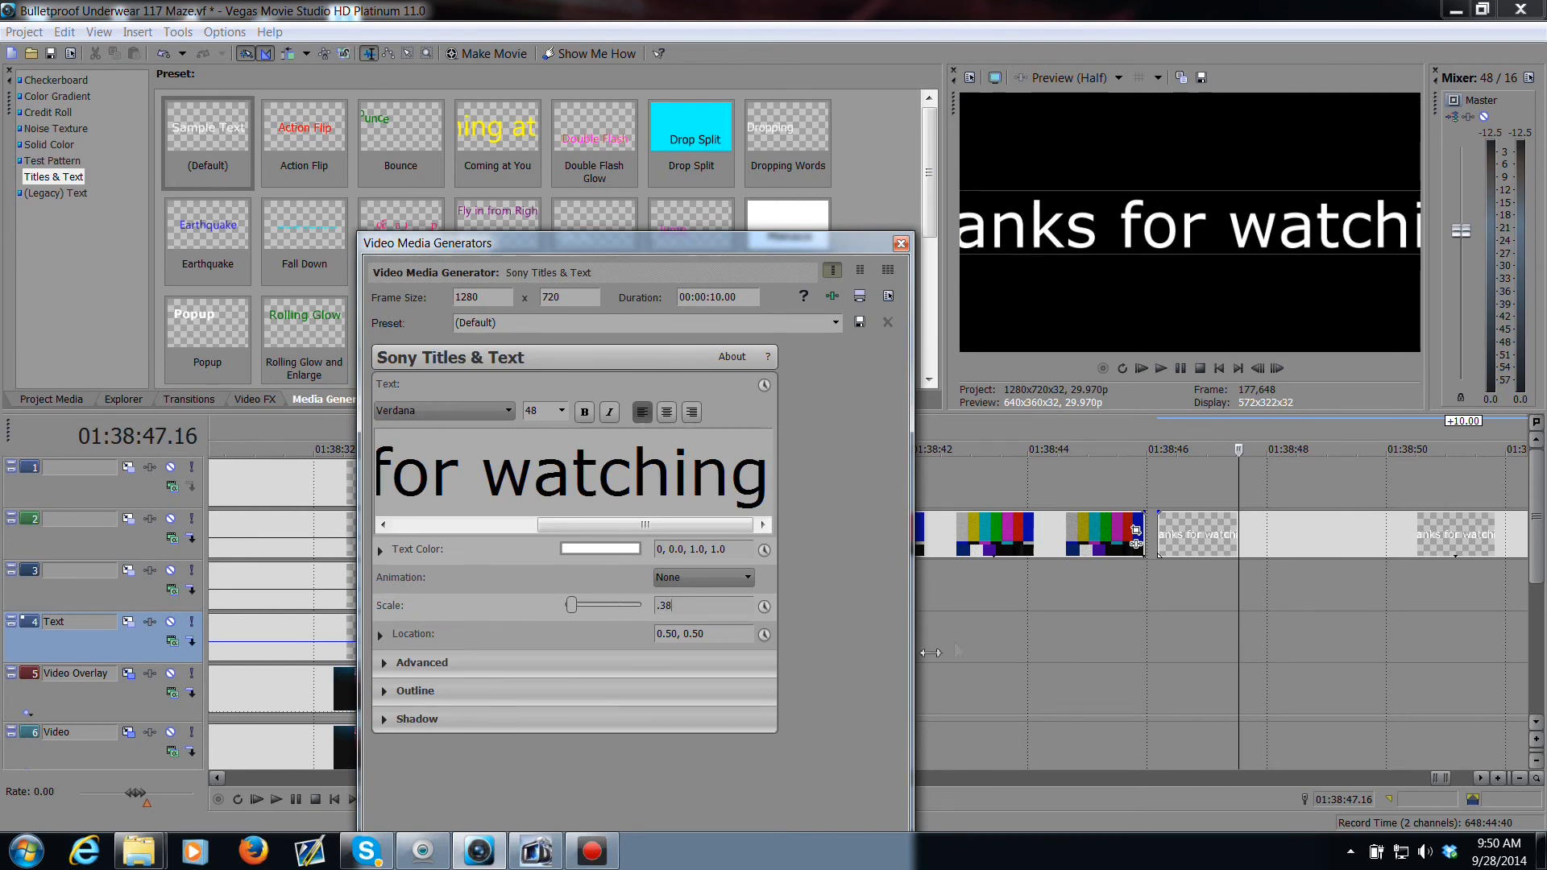
pyautogui.click(1201, 587)
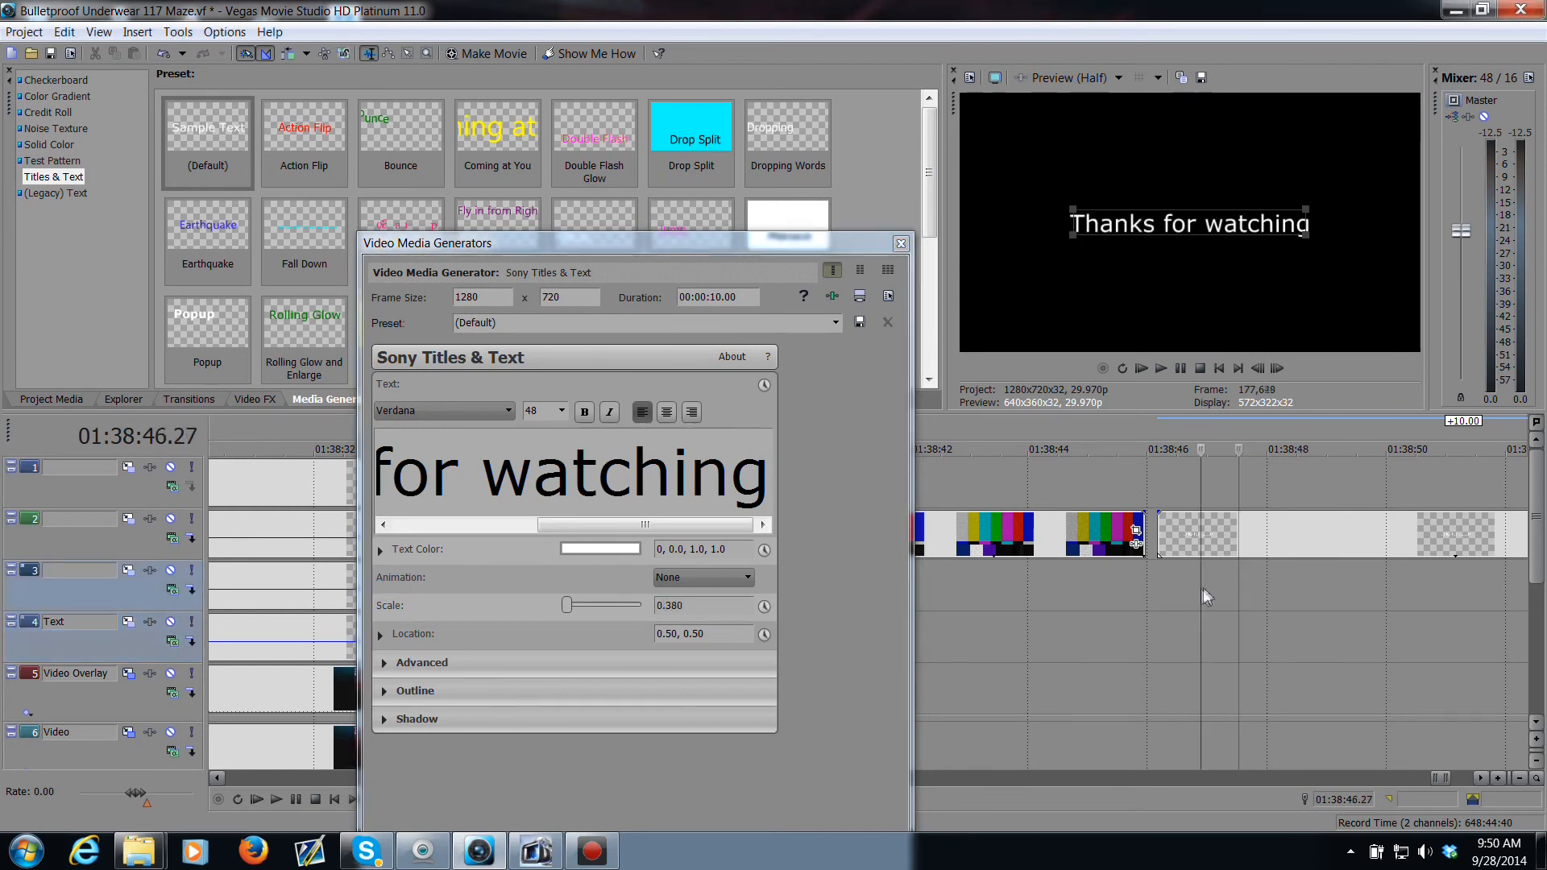
# Step: Change the title's text colour to a light pink (0, 0.24, 0.75, 1.0) and close the media generator dialog
pyautogui.click(615, 549)
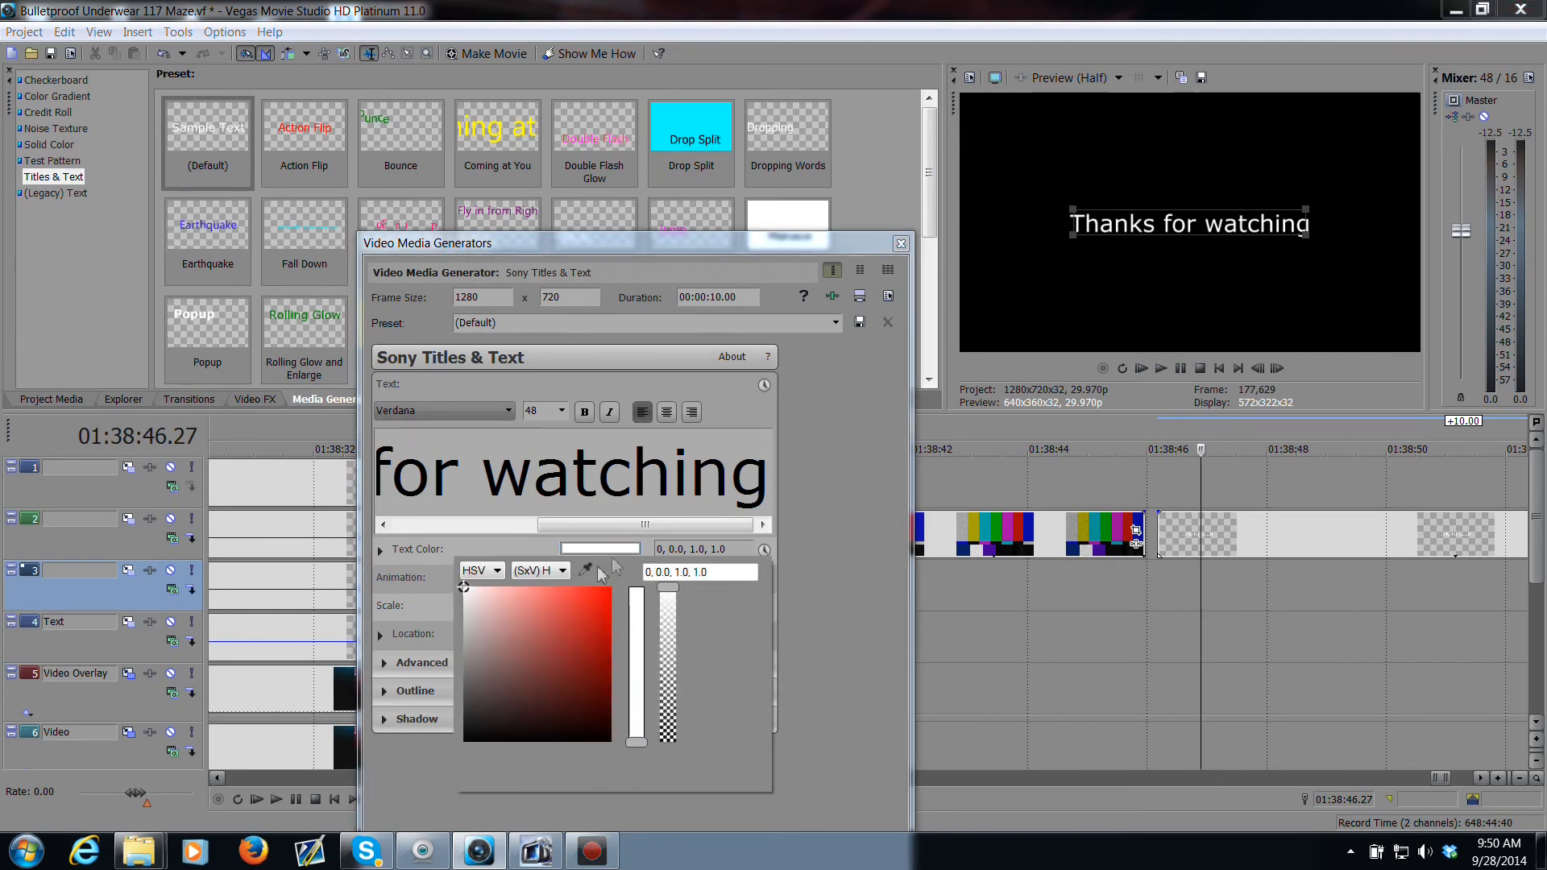
pyautogui.click(507, 602)
pyautogui.click(500, 625)
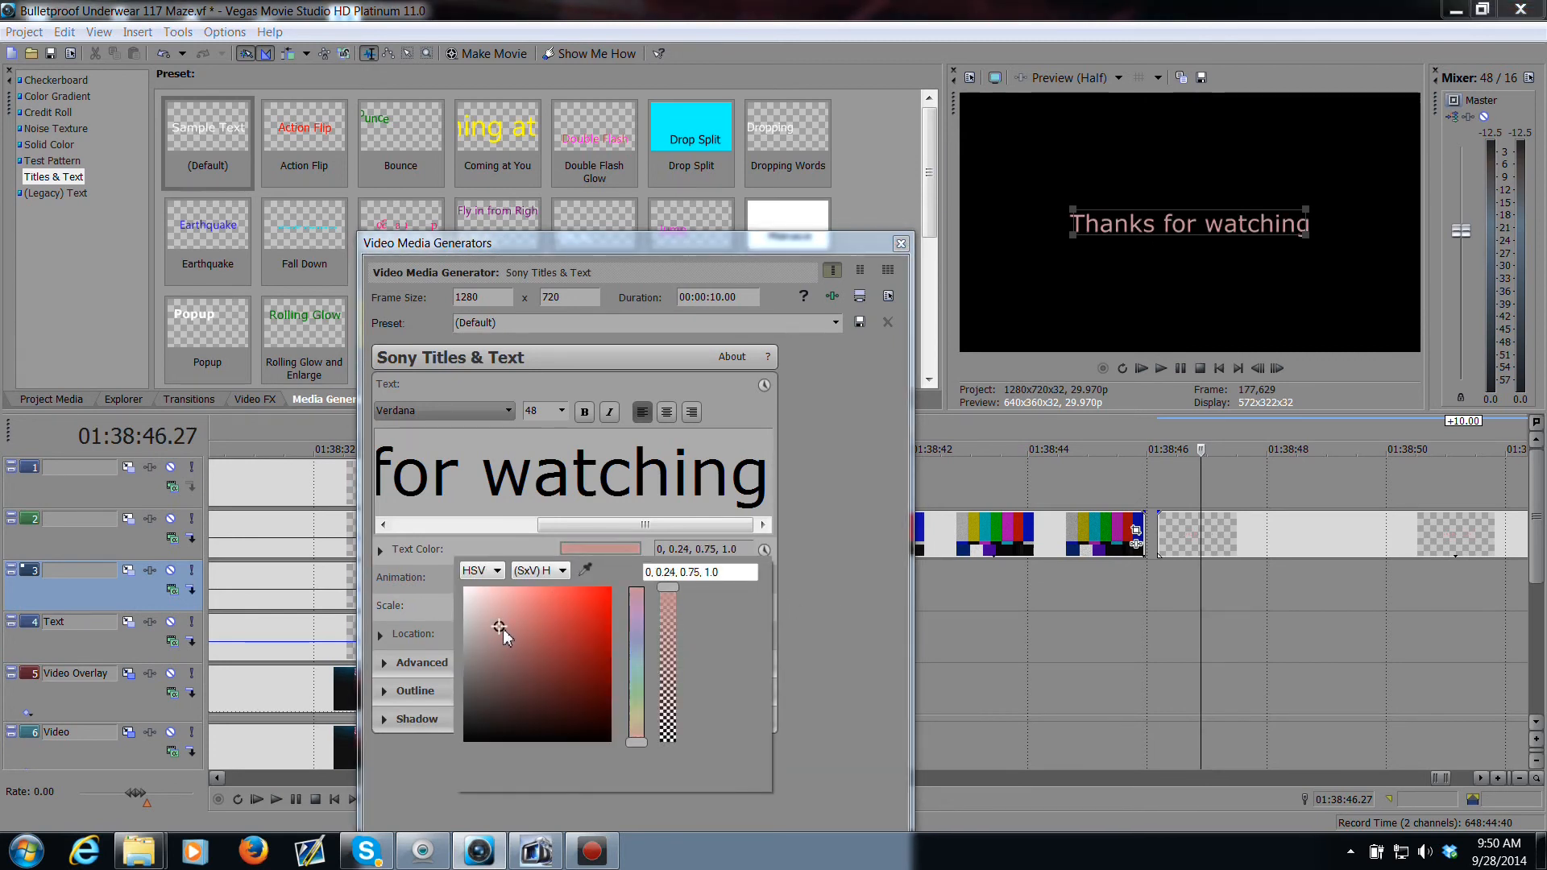
pyautogui.click(924, 280)
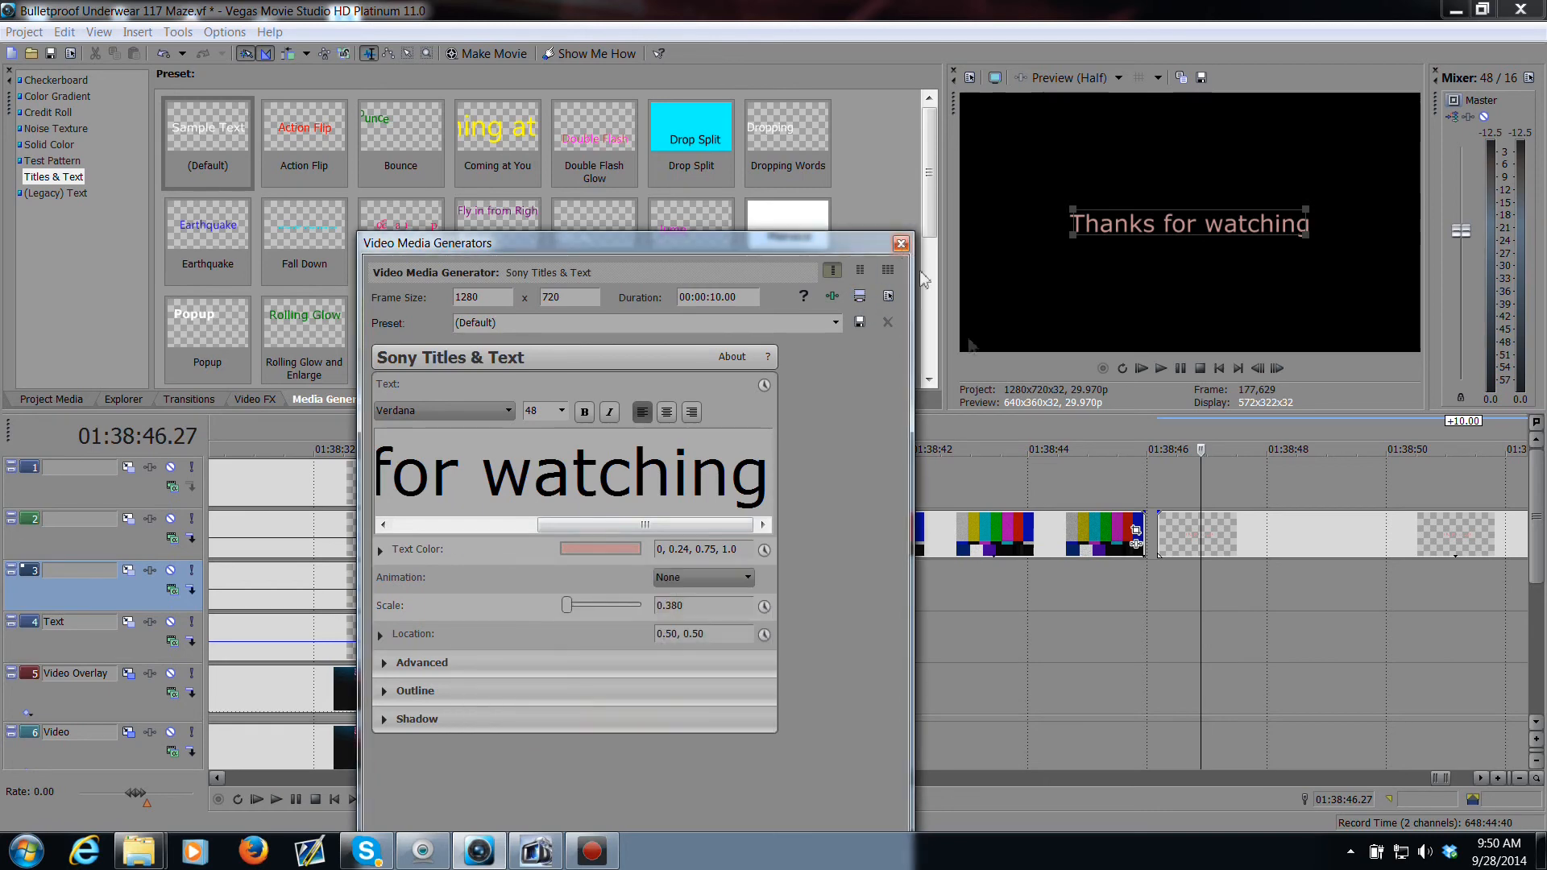
pyautogui.click(900, 243)
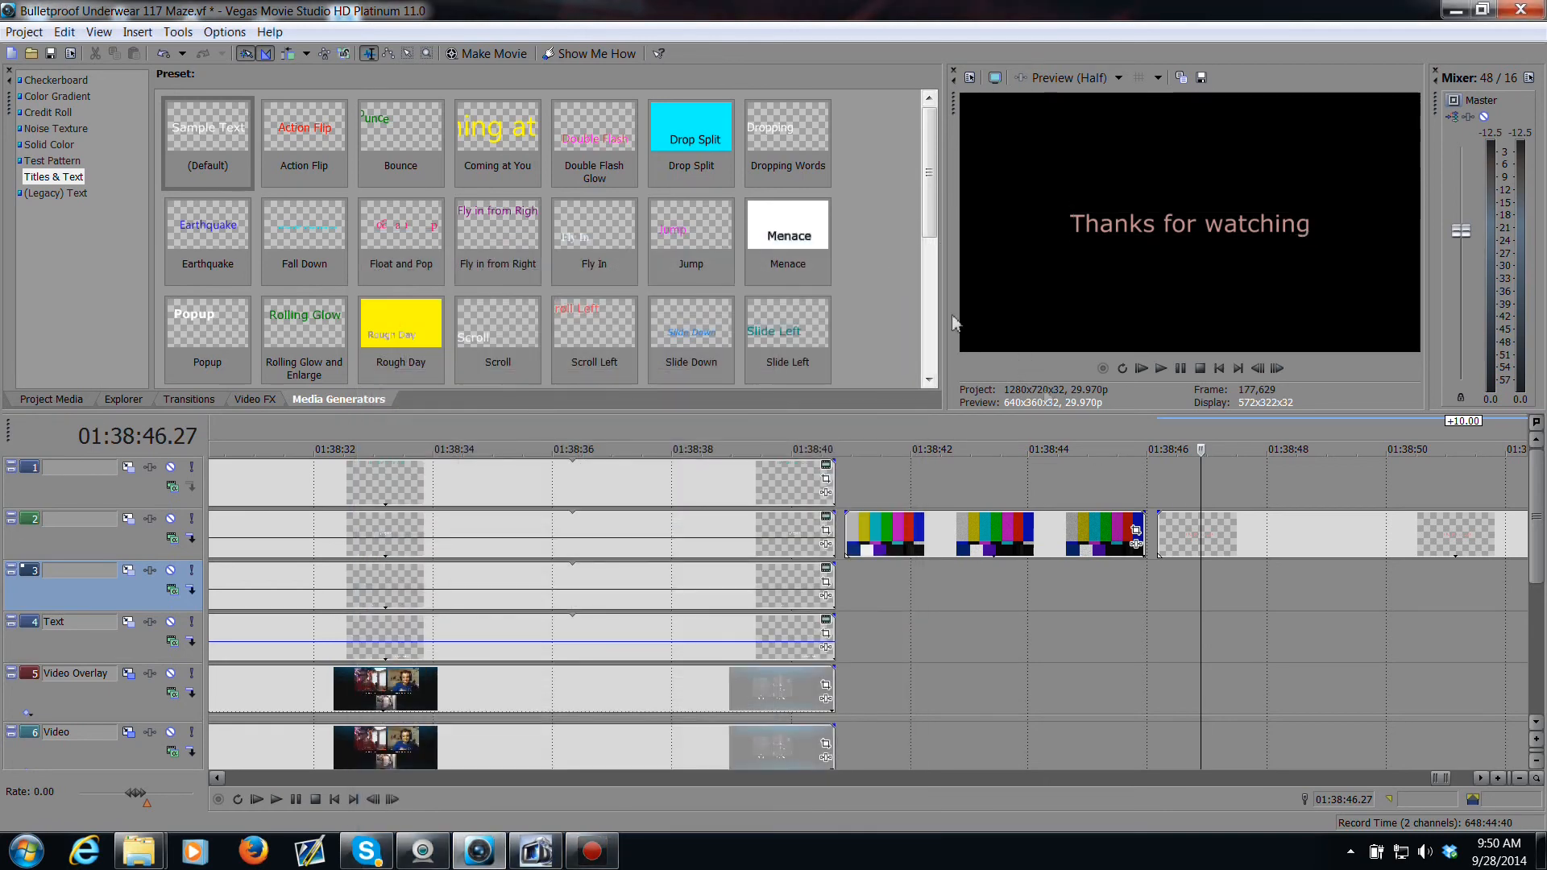
# Step: Give the Thanks for watching event a fade-in, shorten its end, and add a fade-out
pyautogui.moveTo(1158, 514); pyautogui.dragTo(1255, 517)
pyautogui.scroll(-2, 1393, 555)
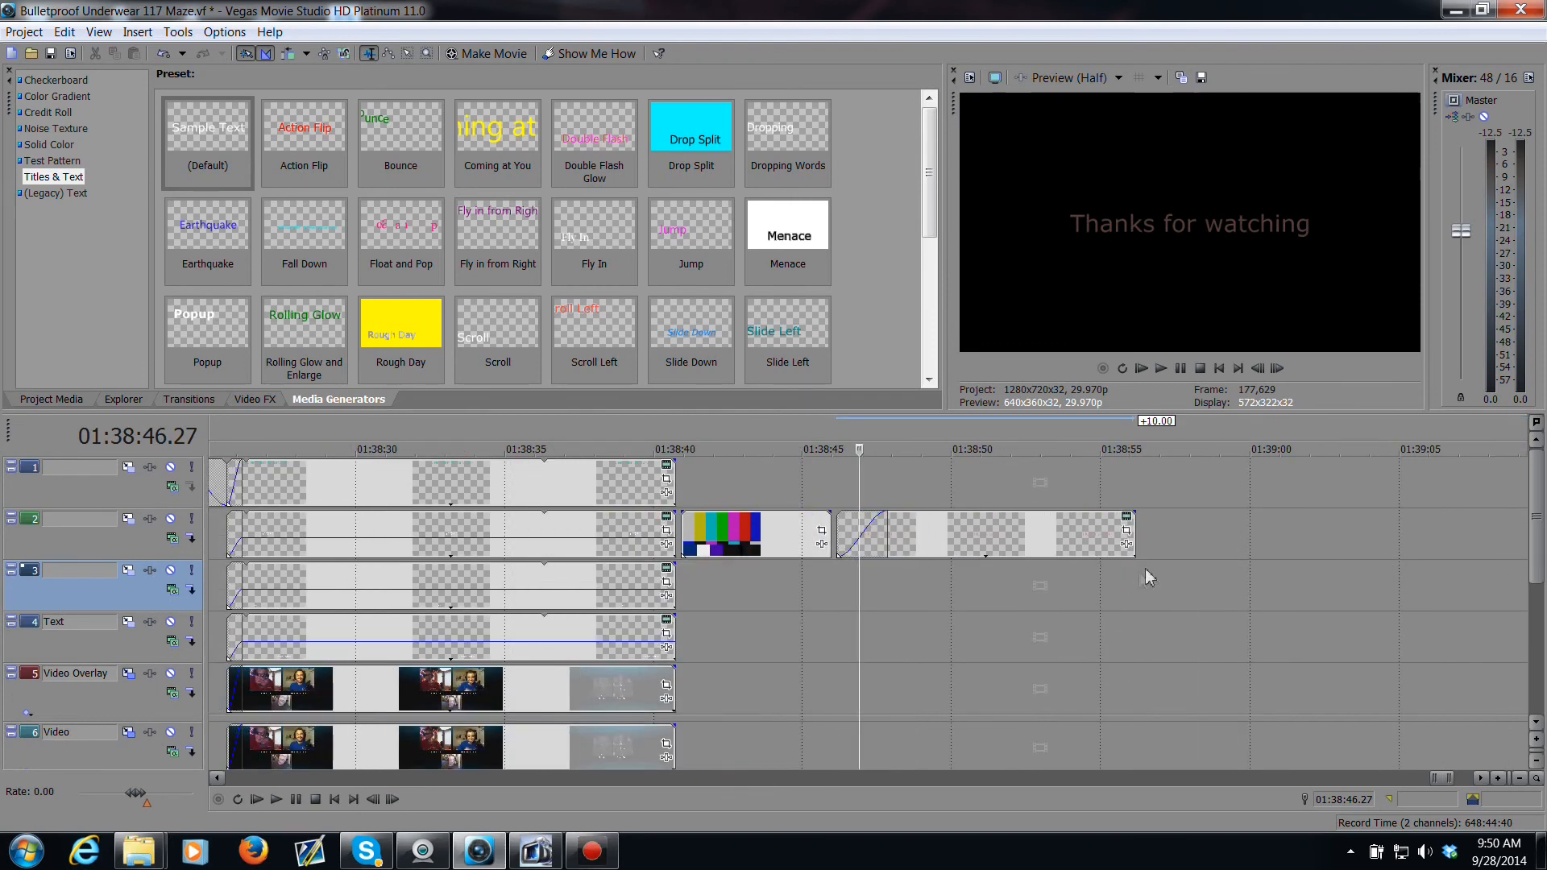
pyautogui.moveTo(1134, 554); pyautogui.dragTo(995, 554)
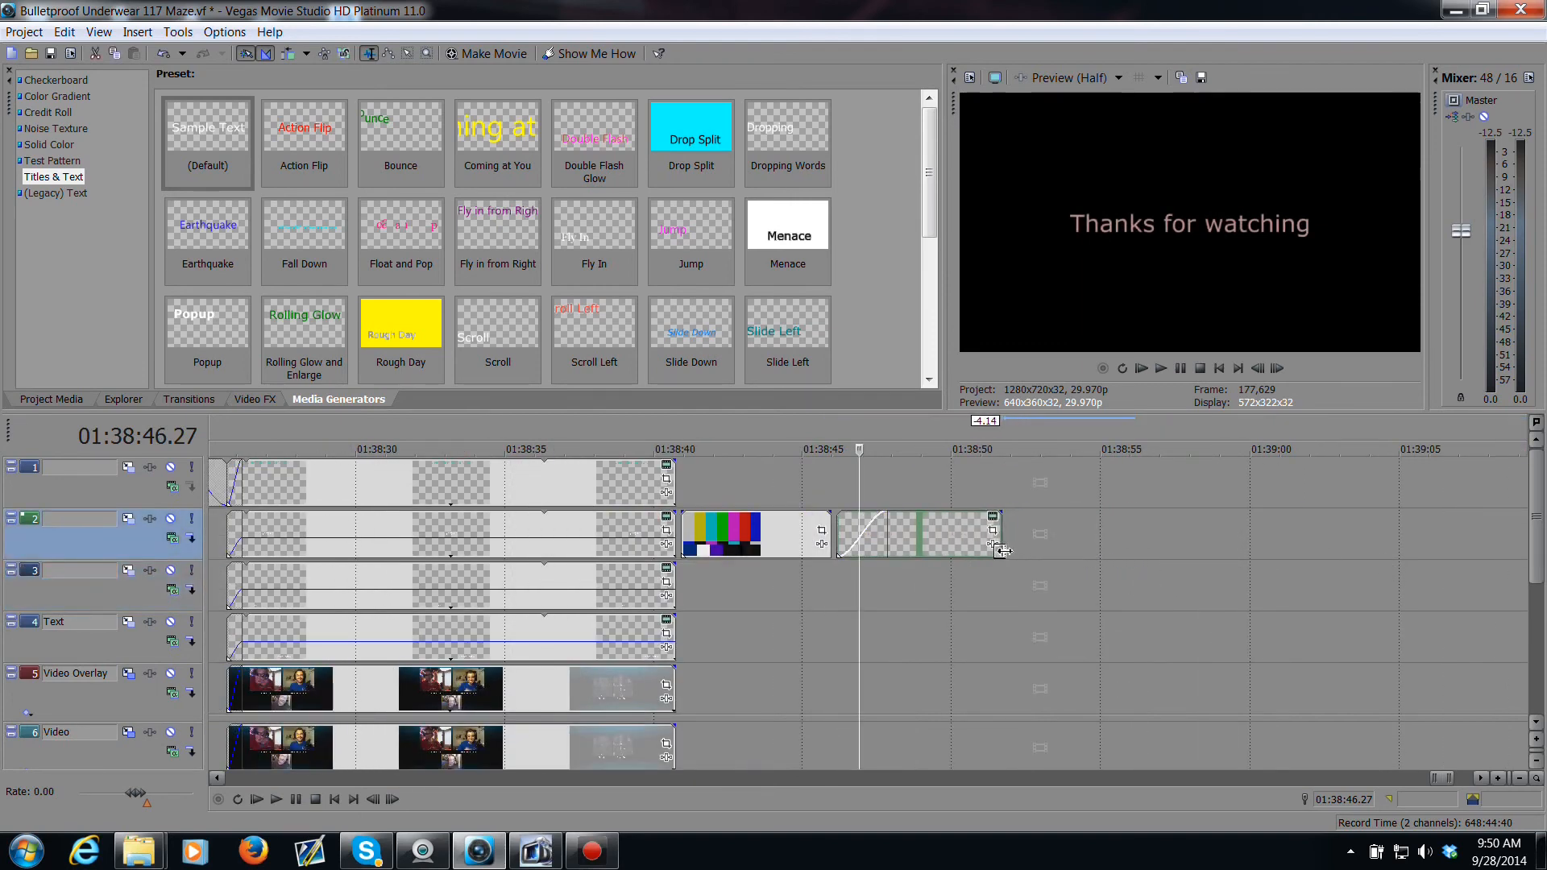
pyautogui.moveTo(1007, 511); pyautogui.dragTo(908, 512)
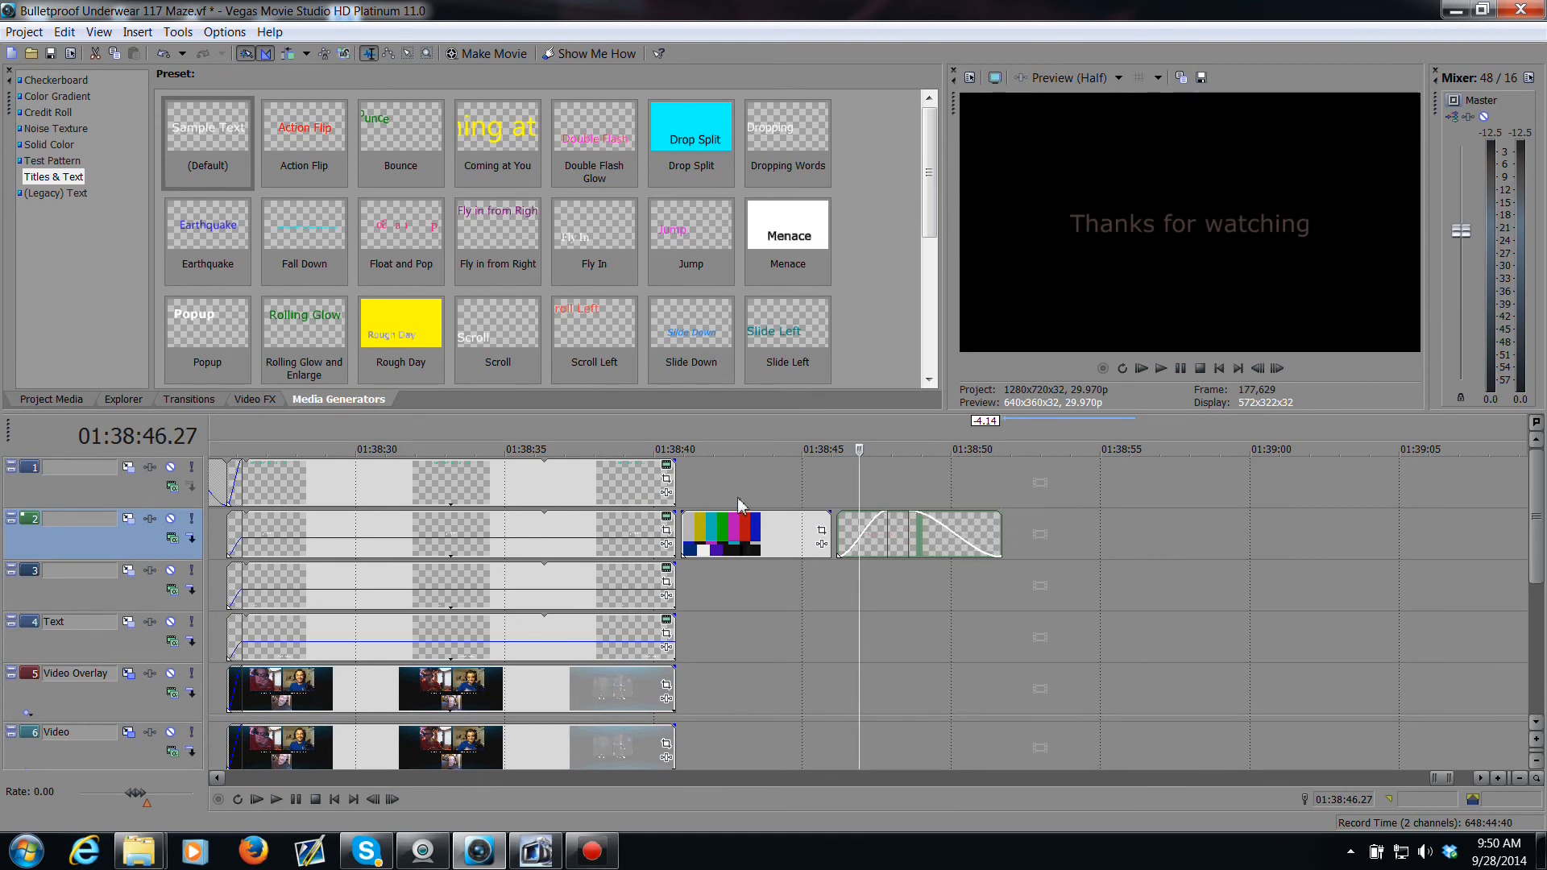
# Step: Preview the ending with the test pattern and thanks title, then save the project
pyautogui.click(653, 587)
pyautogui.press('space')
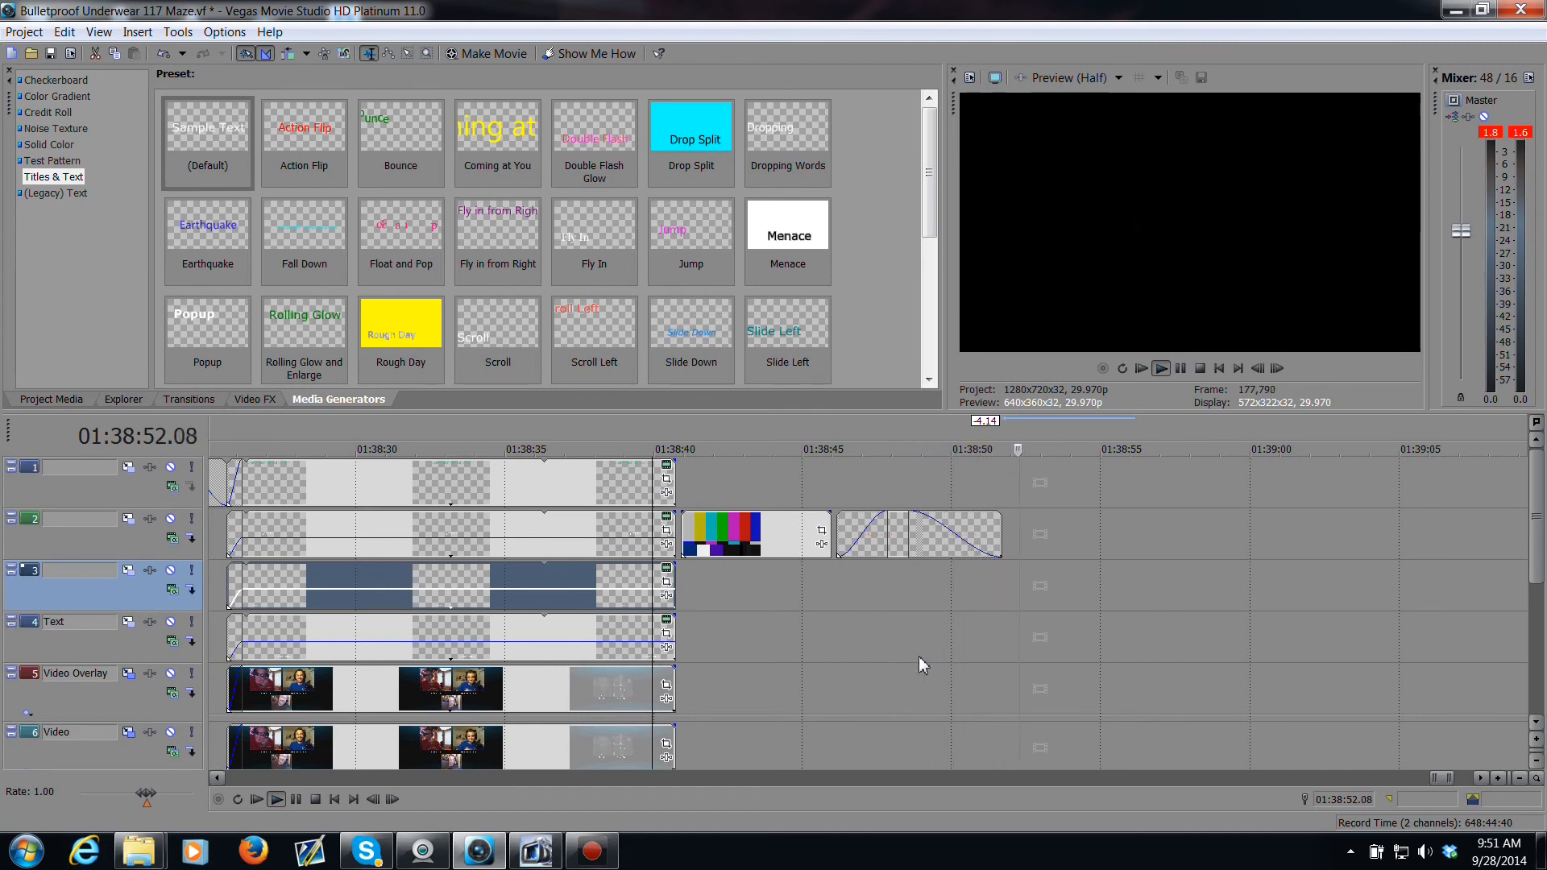
pyautogui.press('space')
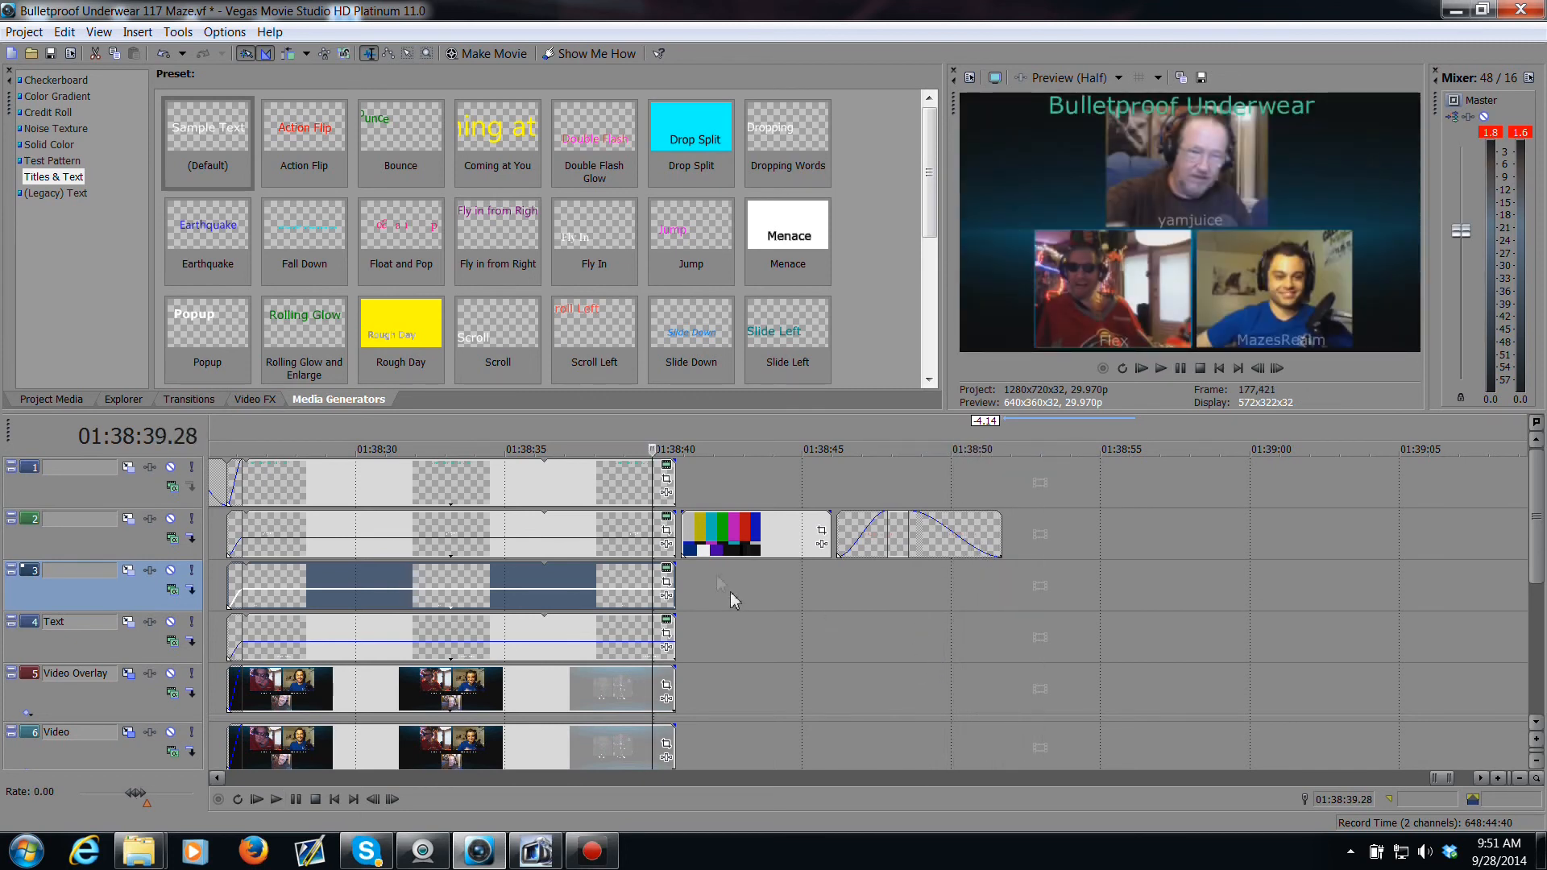
pyautogui.click(50, 54)
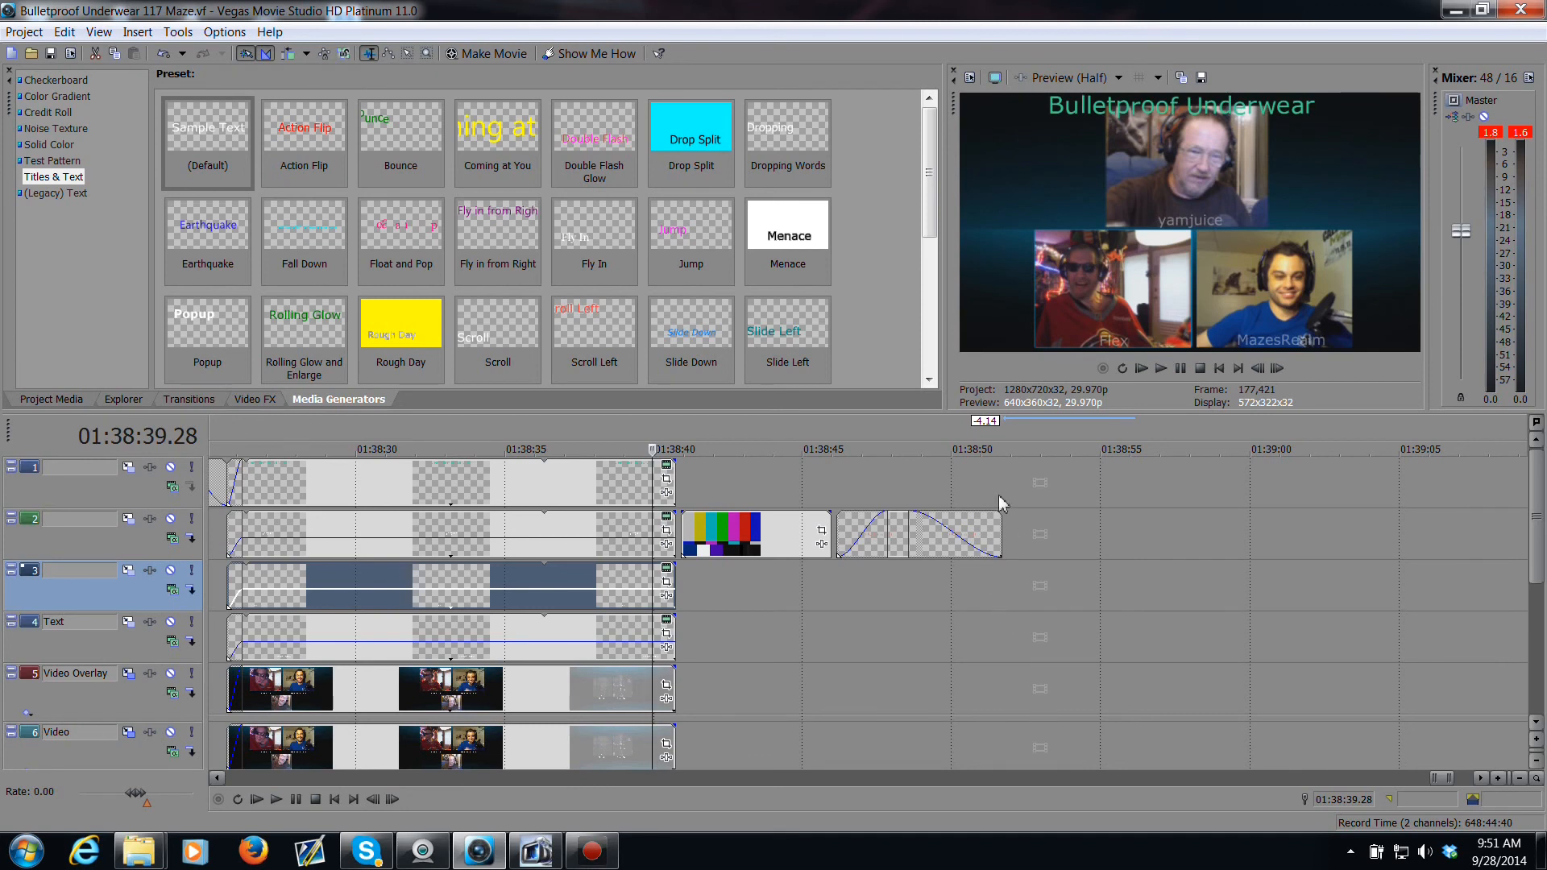
# Step: Set the loop region from 00:03:25.28 to 01:38:52.00, covering the whole edit through the thanks title
pyautogui.moveTo(1006, 435); pyautogui.dragTo(762, 436)
pyautogui.moveTo(1000, 438); pyautogui.dragTo(1010, 437)
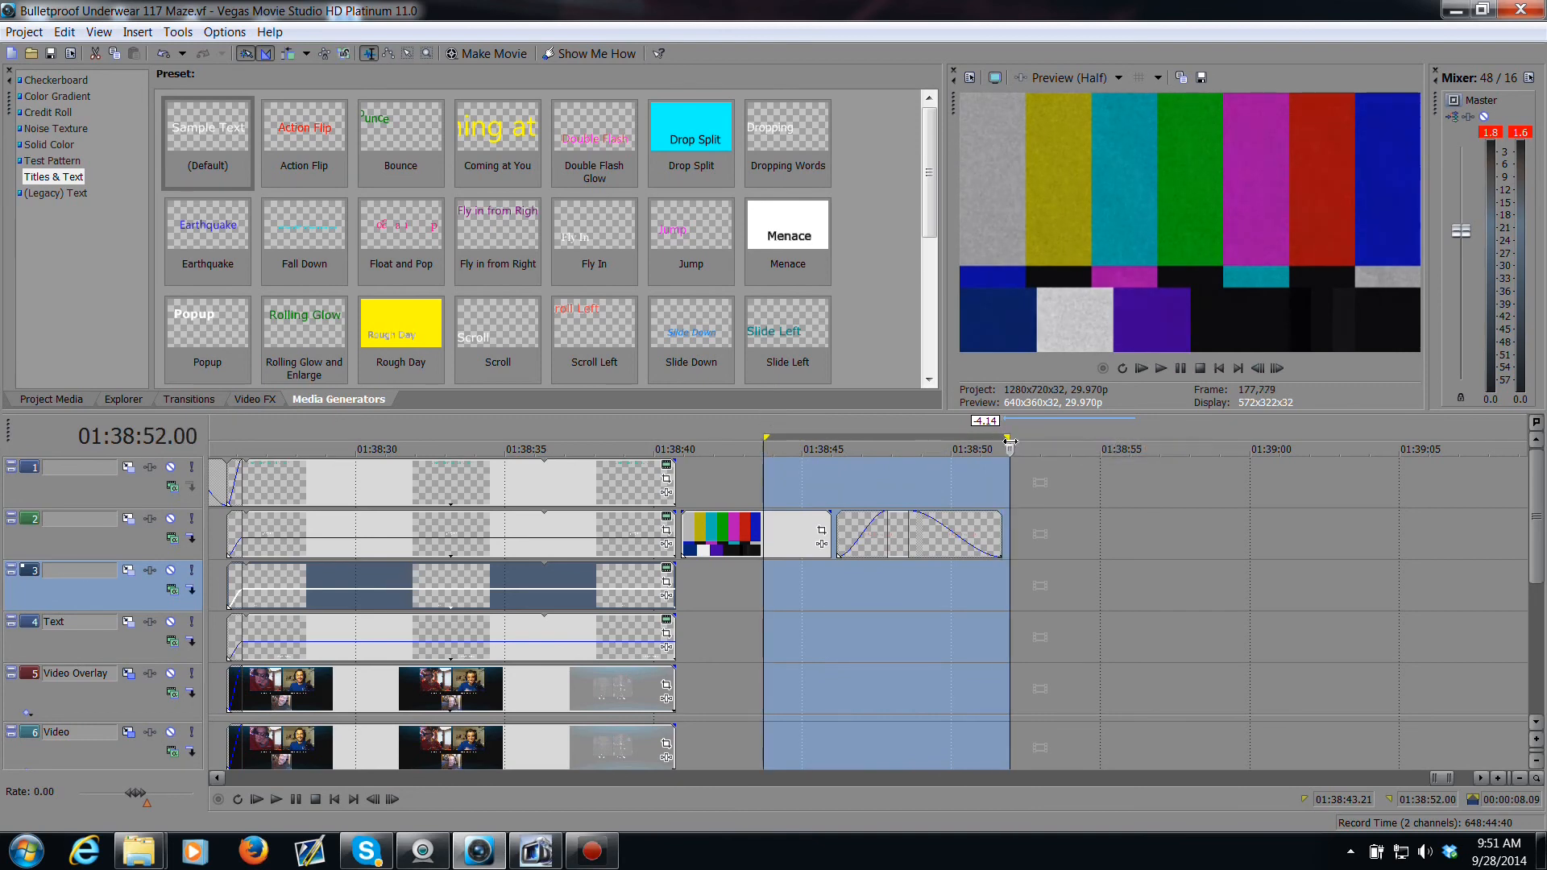
pyautogui.moveTo(768, 437); pyautogui.dragTo(562, 437)
pyautogui.scroll(-5, 766, 546)
pyautogui.scroll(-2, 938, 545)
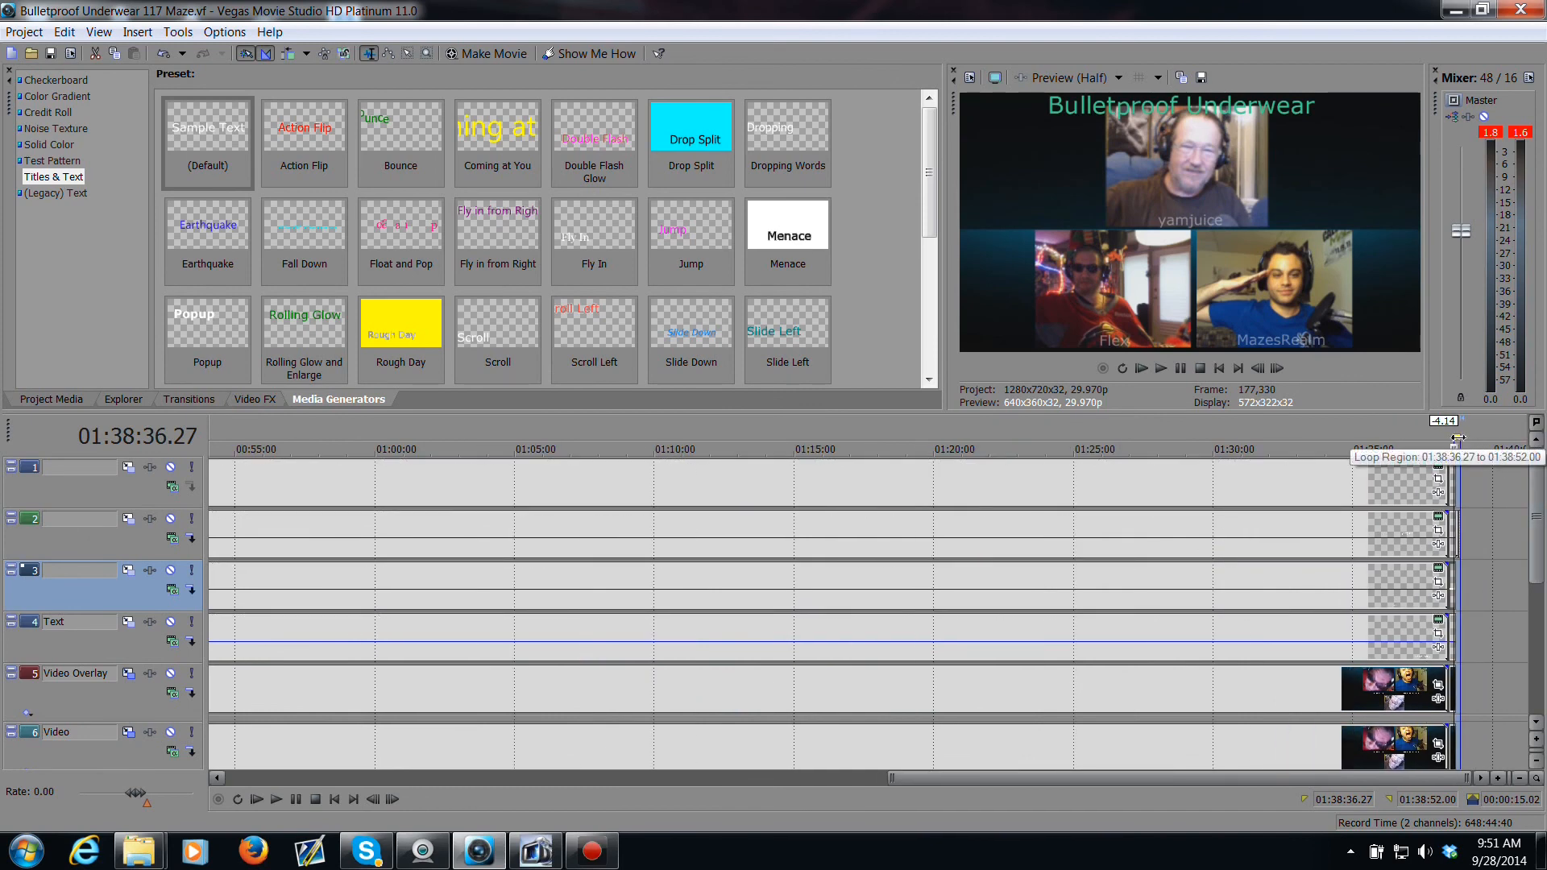
pyautogui.moveTo(1457, 442); pyautogui.dragTo(261, 412)
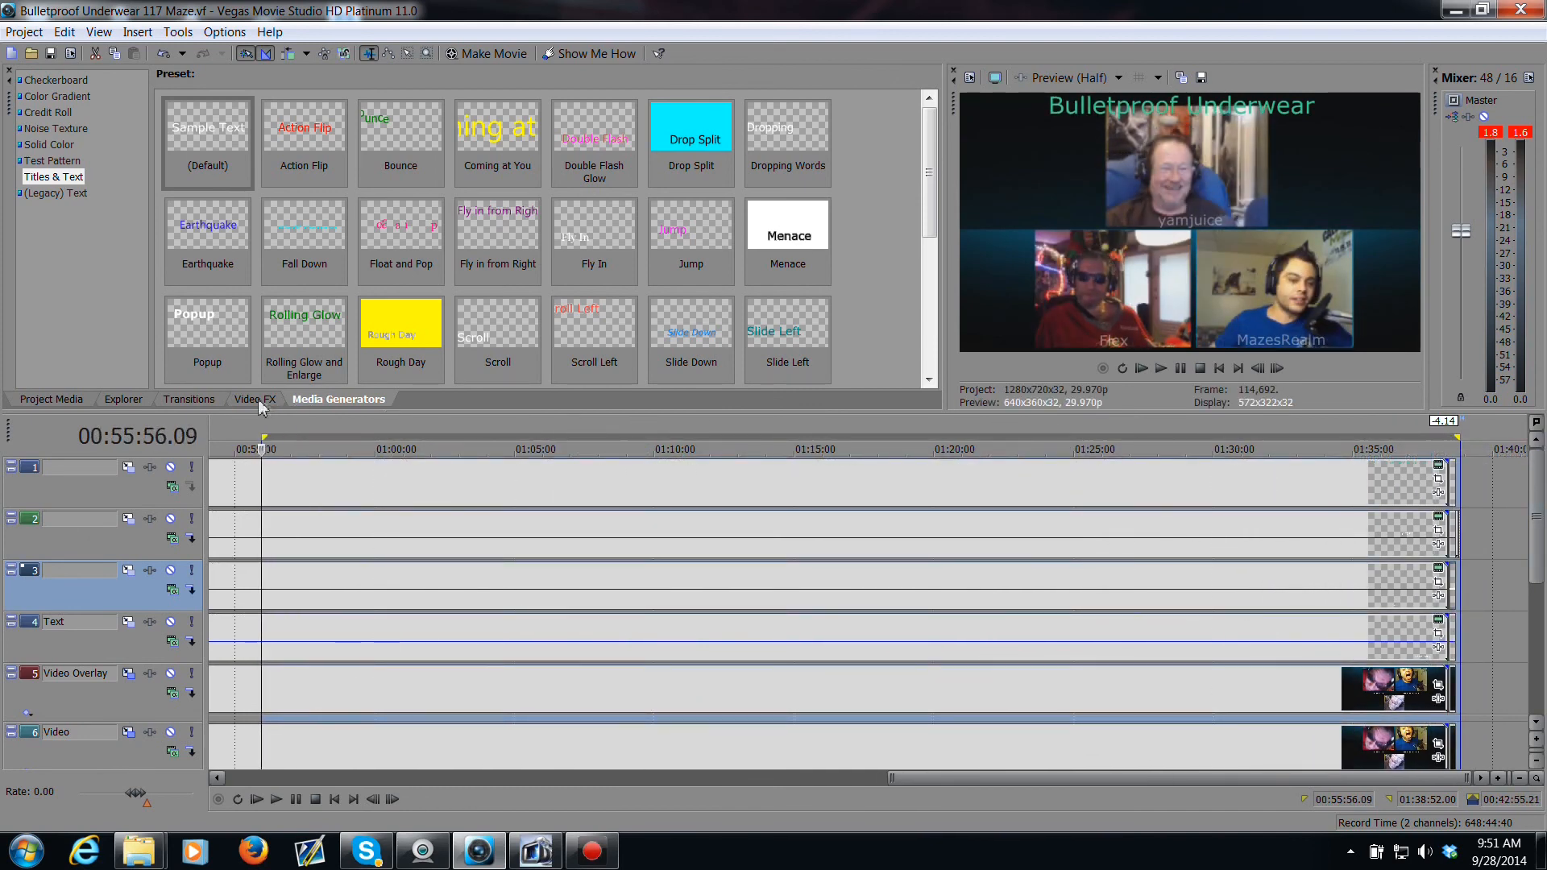
pyautogui.scroll(-2, 261, 413)
pyautogui.moveTo(937, 439); pyautogui.dragTo(260, 414)
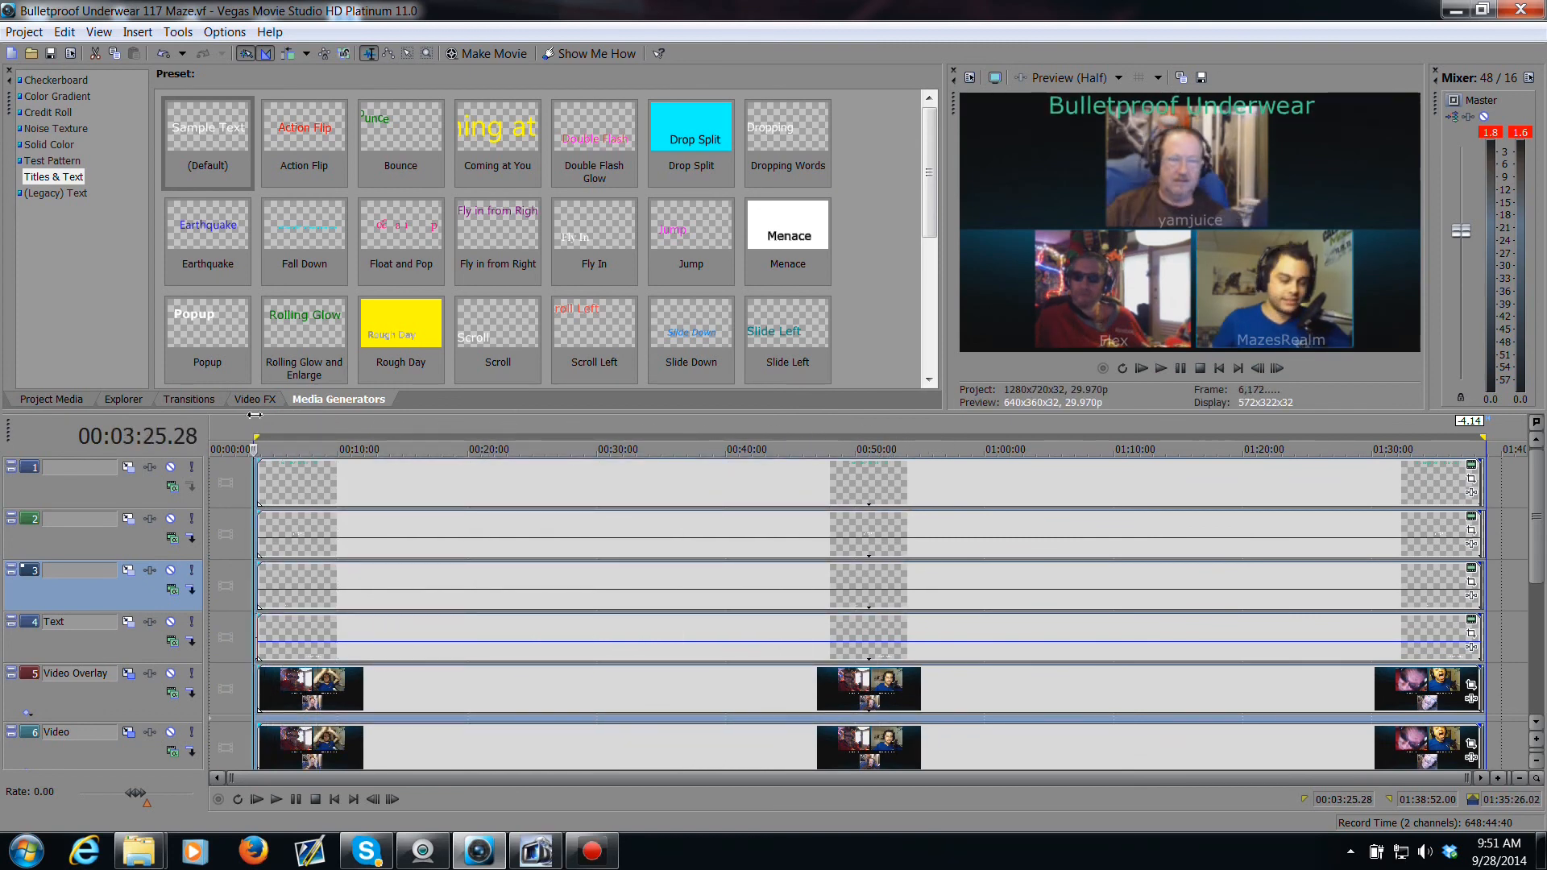
# Step: Preview the start of the loop region
pyautogui.scroll(5, 298, 447)
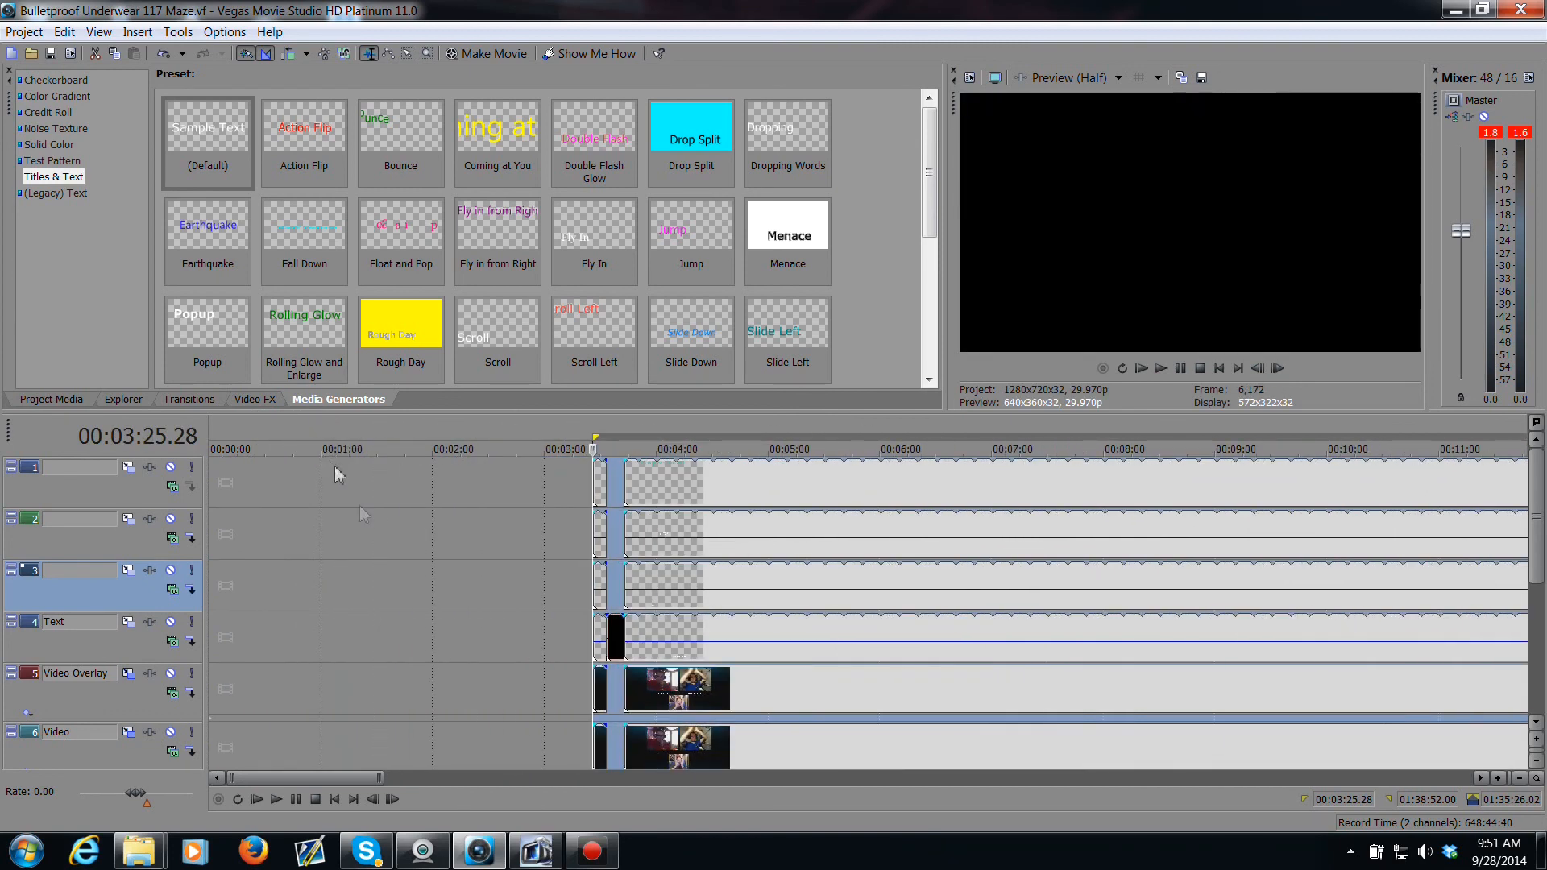
pyautogui.press('space')
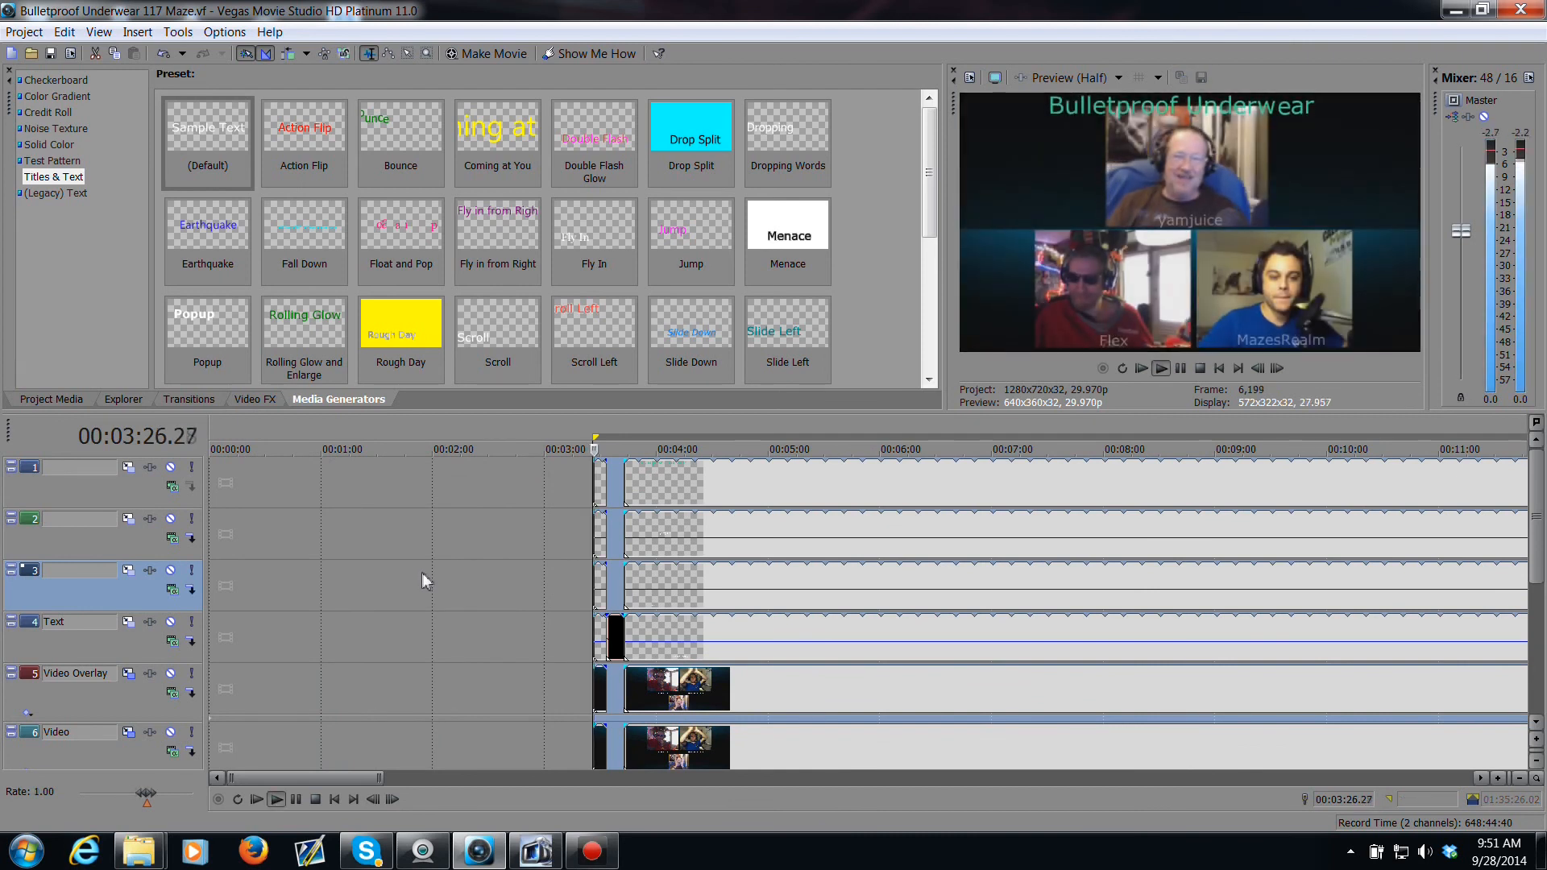
pyautogui.press('space')
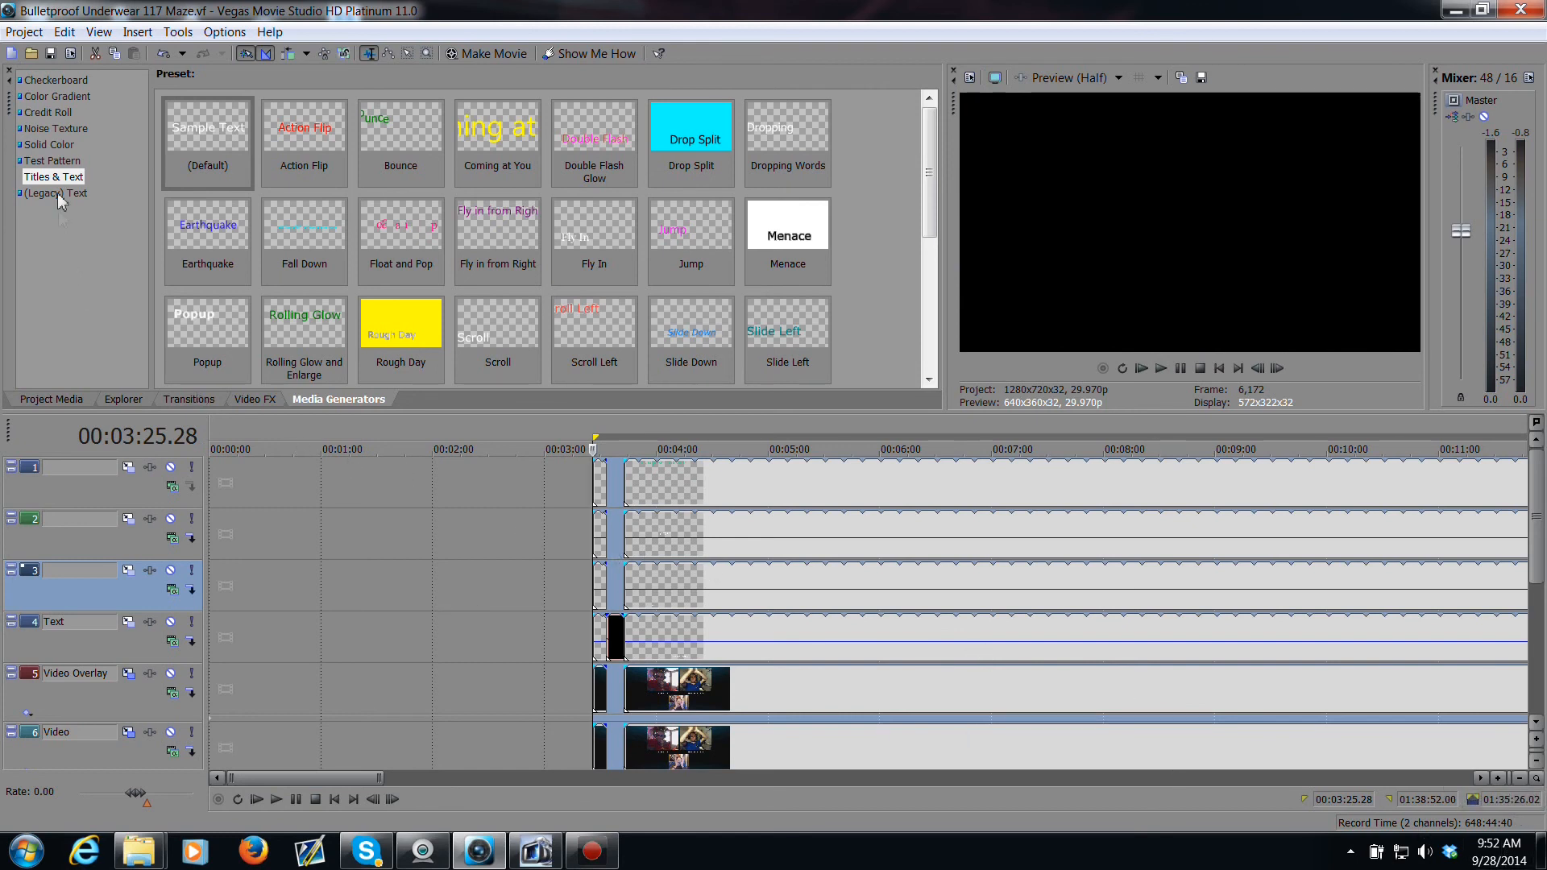
# Step: Open Render As and choose the Internet 1280x720-25p render template
pyautogui.click(29, 35)
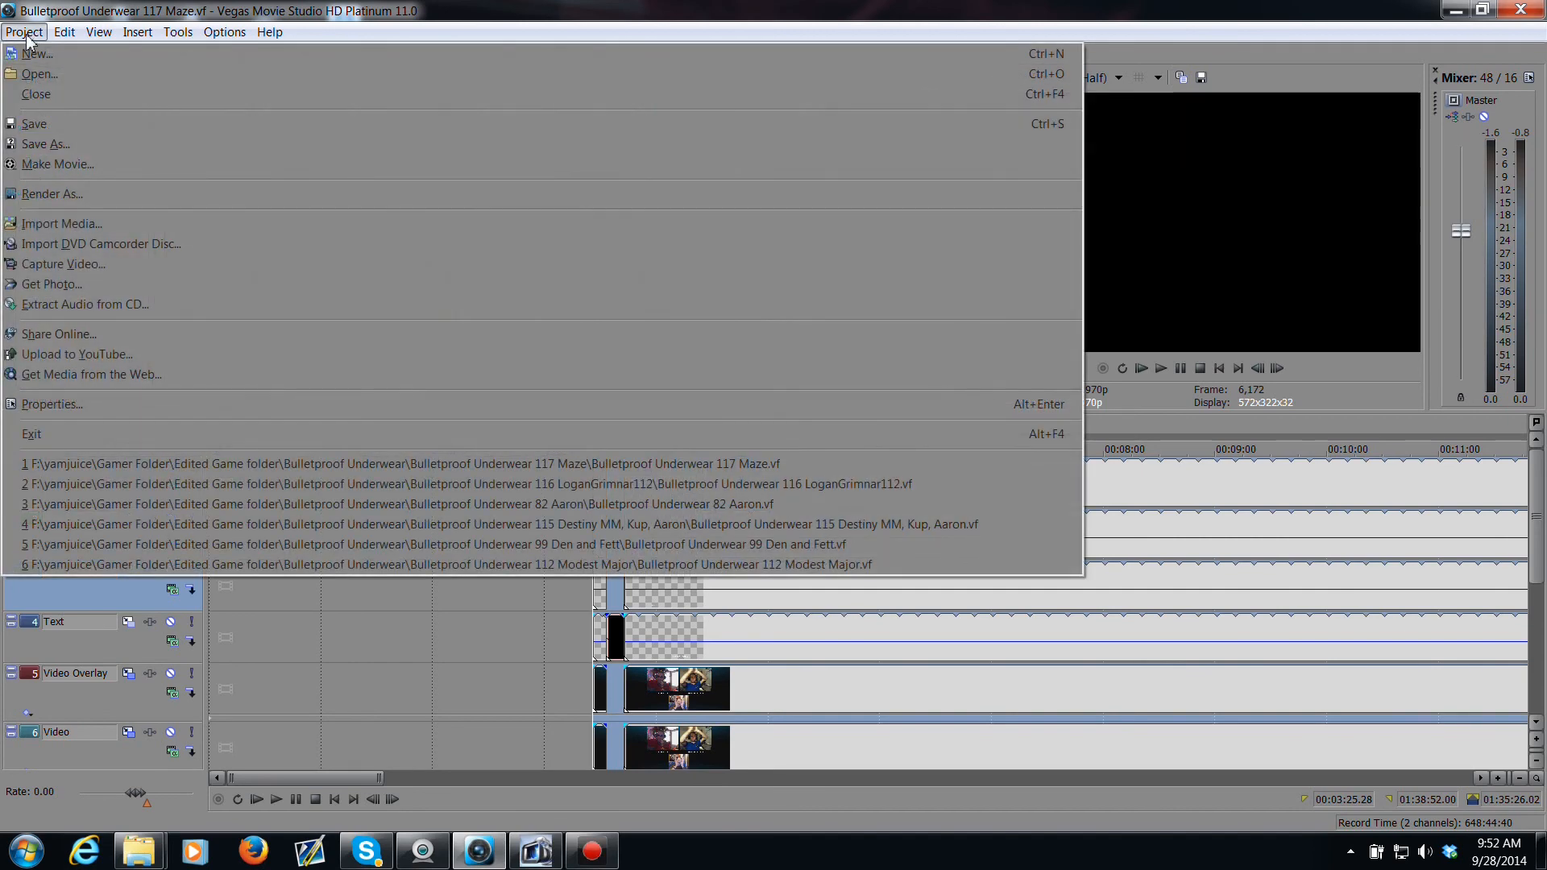
pyautogui.click(171, 196)
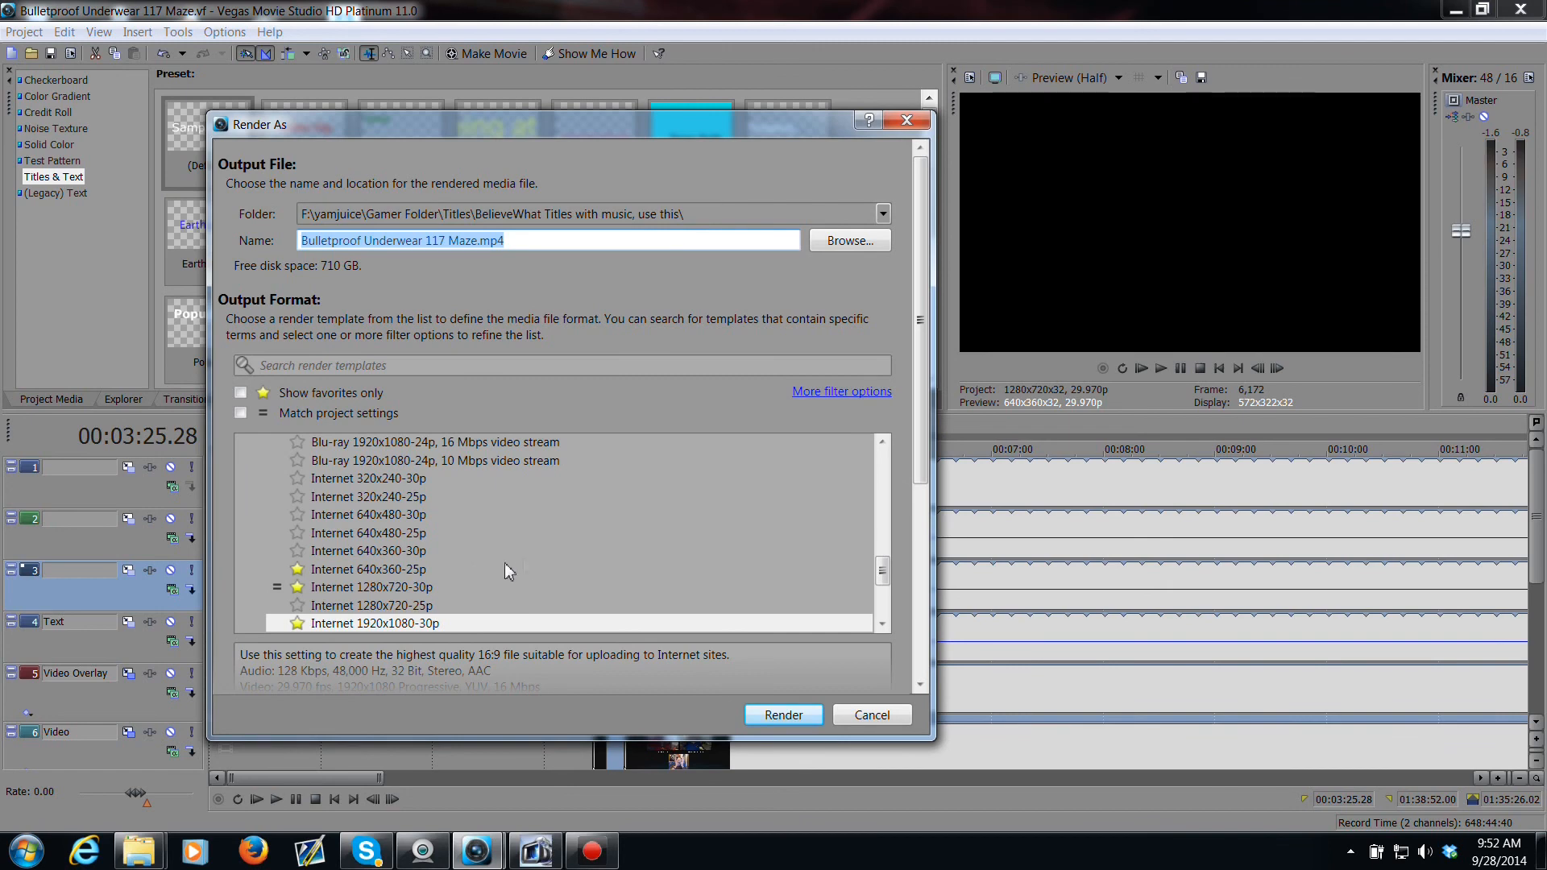
pyautogui.moveTo(884, 573); pyautogui.dragTo(886, 579)
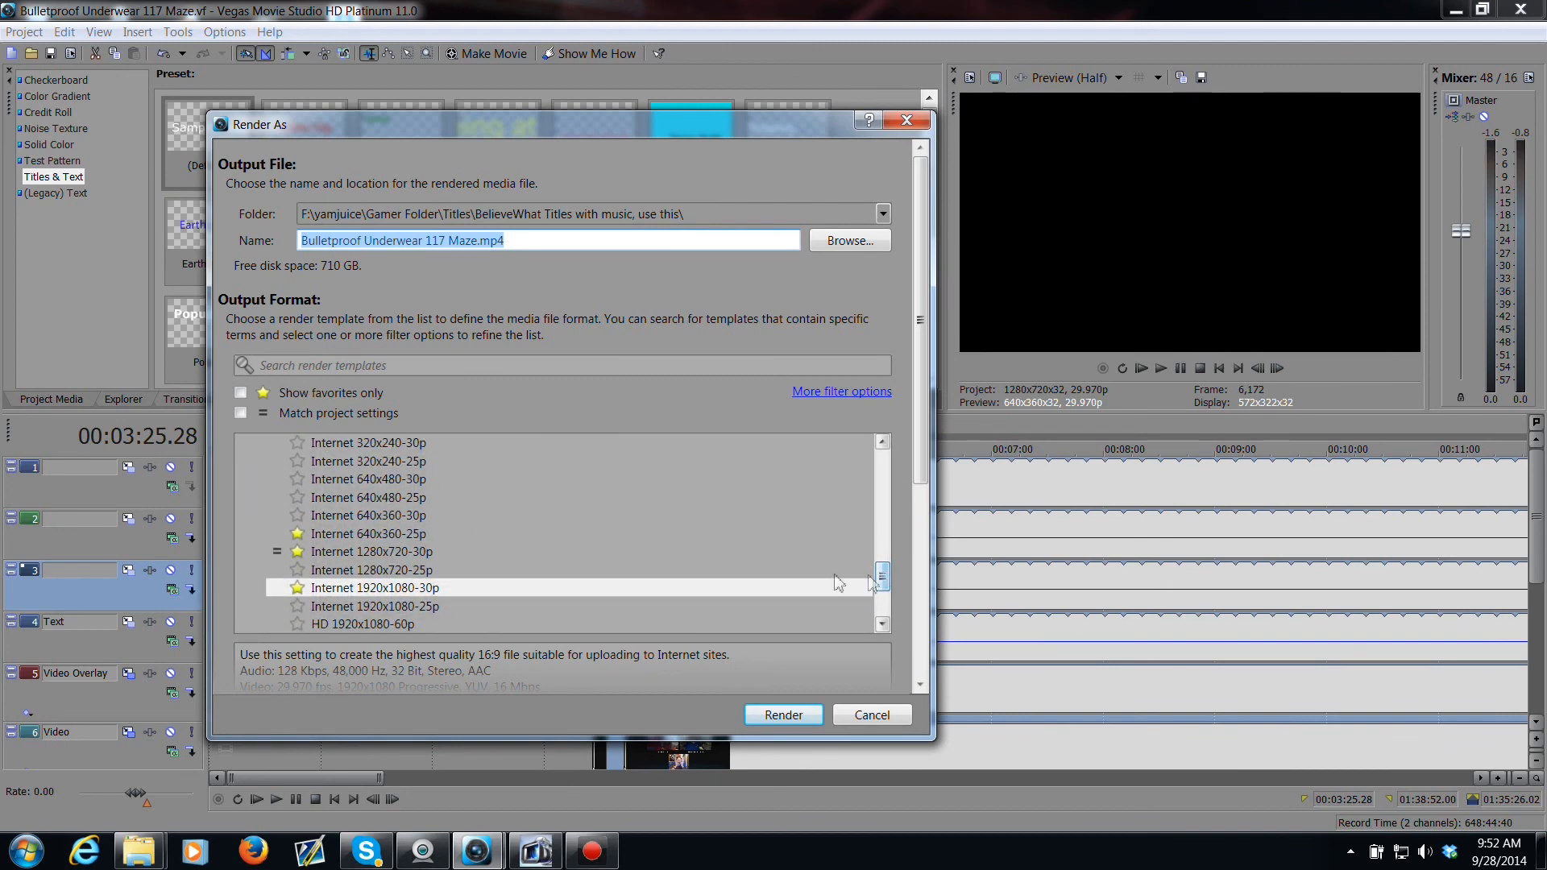
pyautogui.click(413, 571)
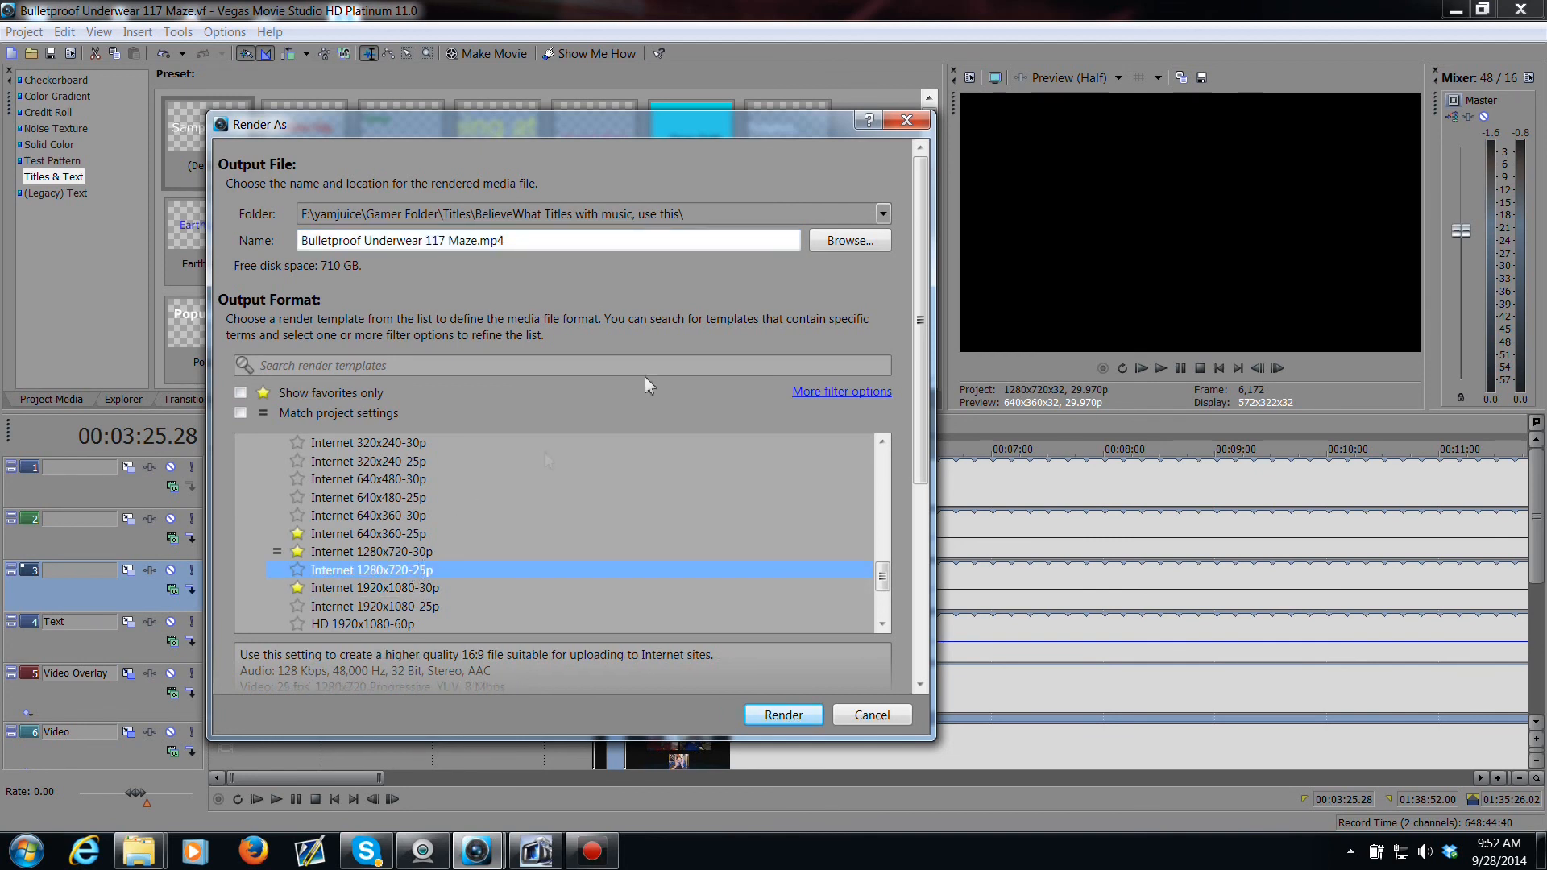
# Step: Set the render output folder to Gamer Folder > Edited Game folder > Bulletproof Underwear > Bulletproof Underwear 117 Maze
pyautogui.click(842, 242)
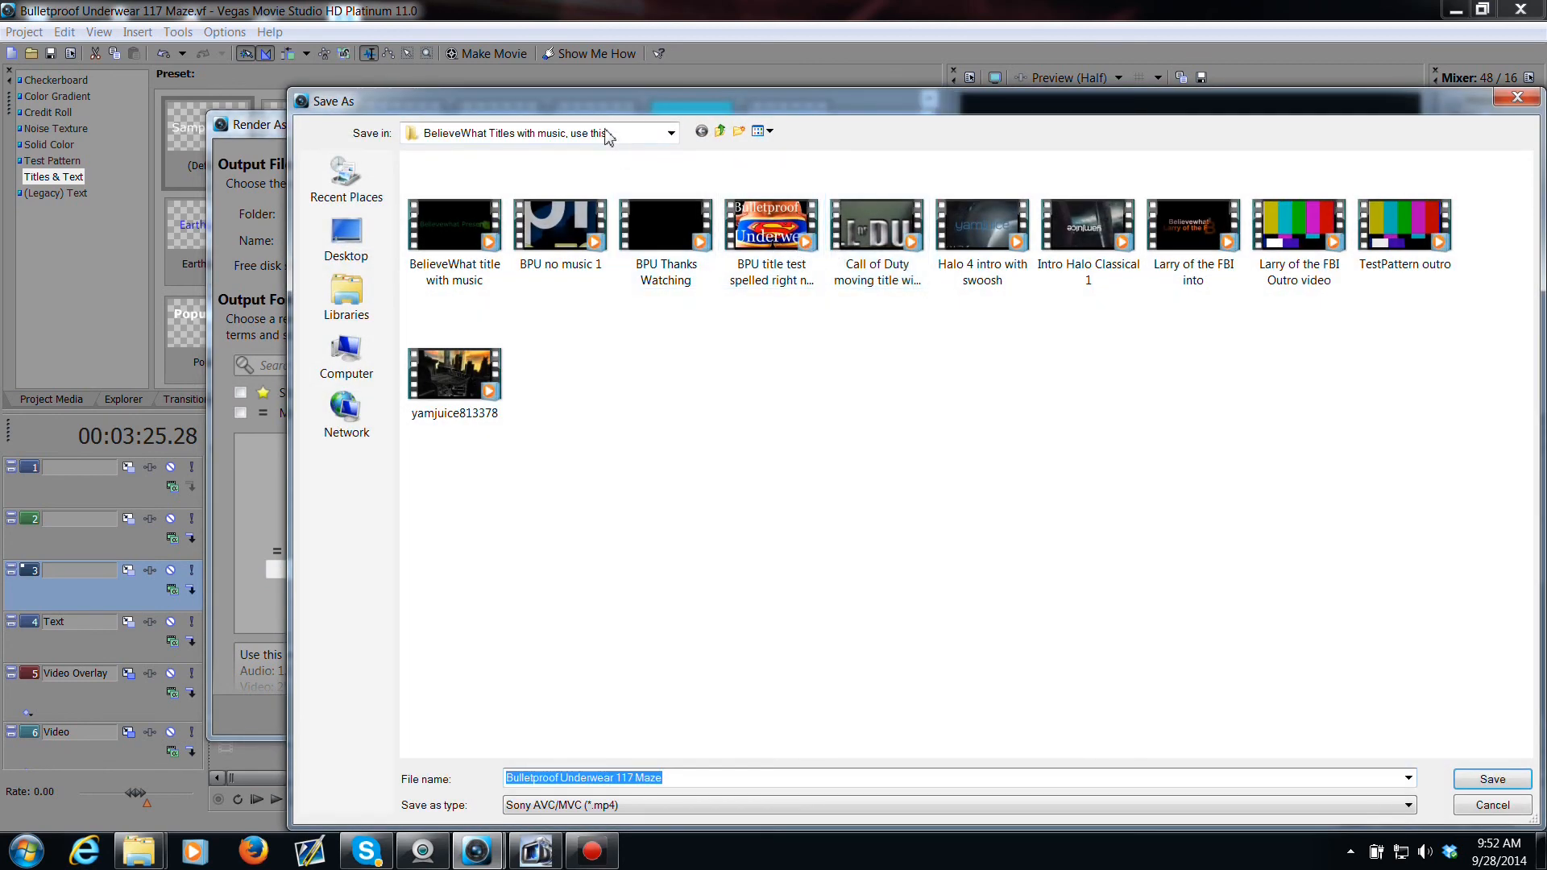
pyautogui.click(608, 135)
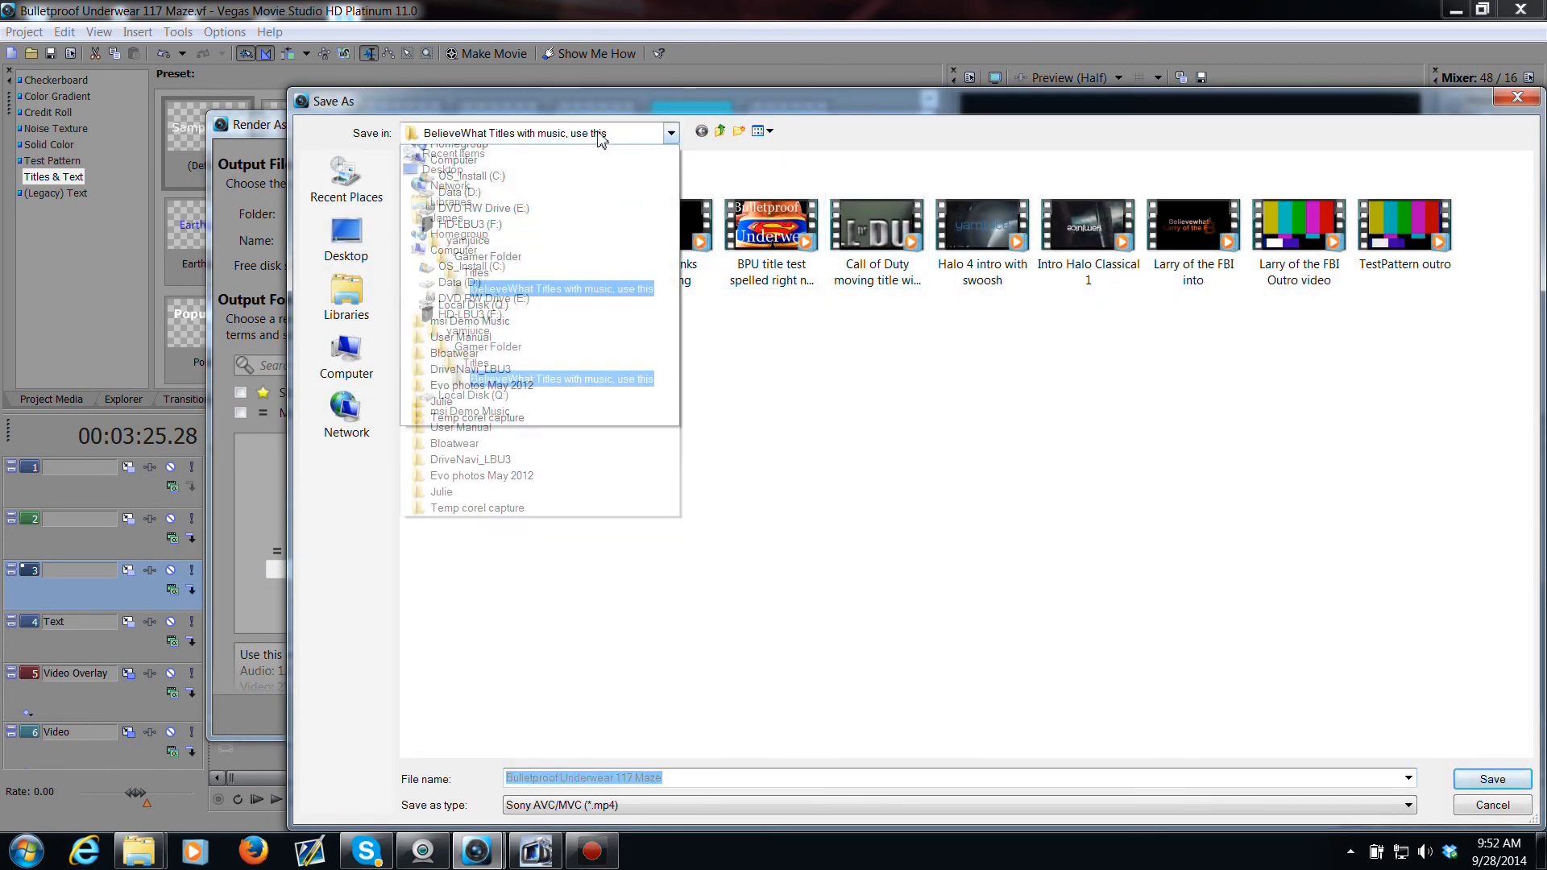
pyautogui.click(488, 347)
pyautogui.doubleClick(542, 186)
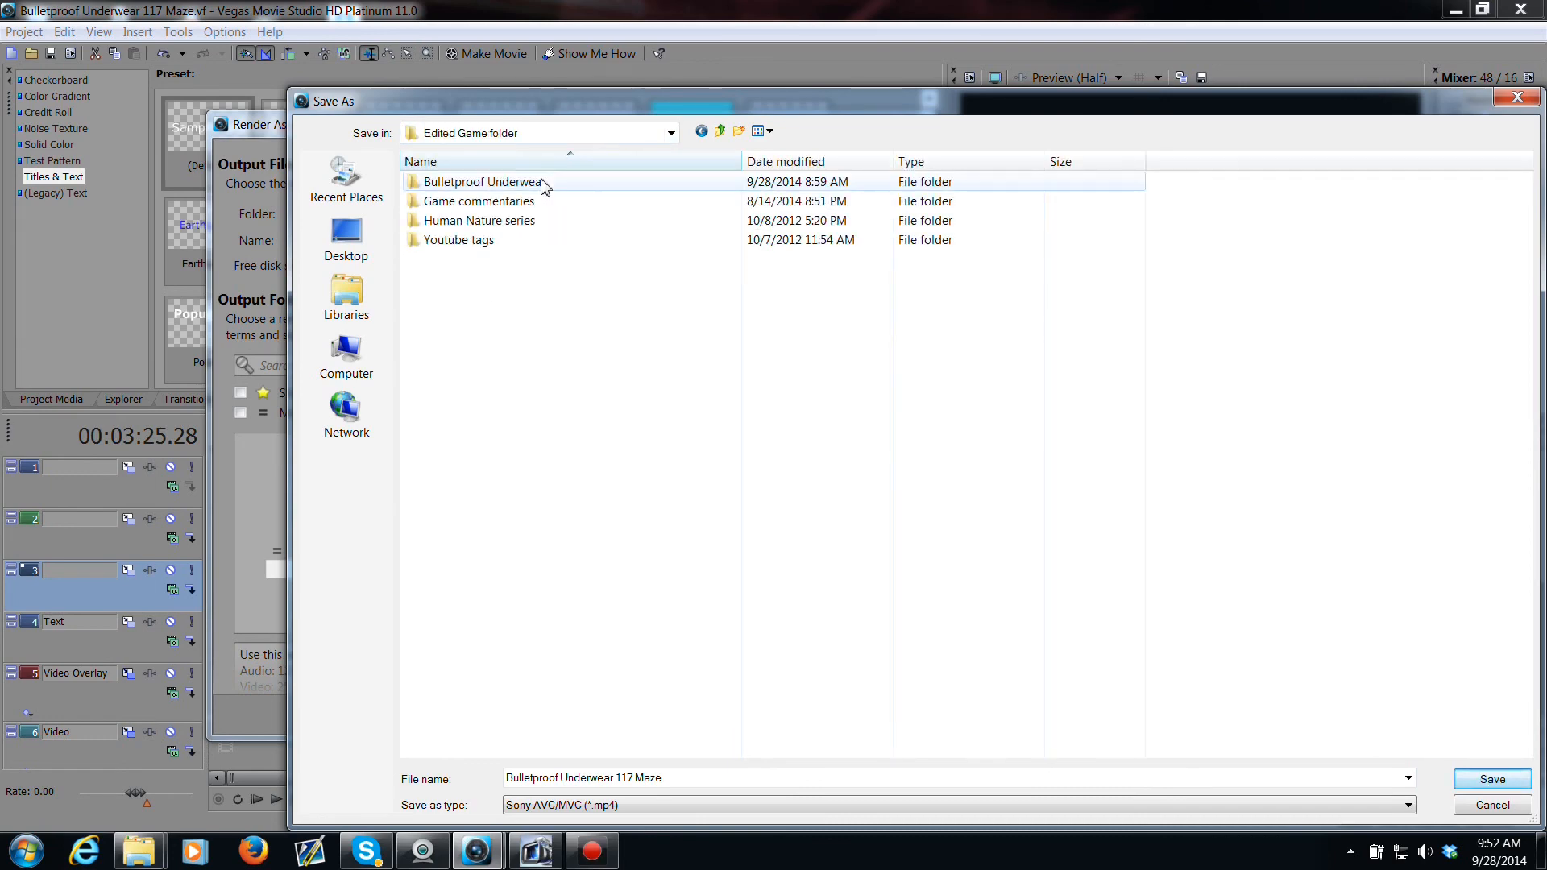
pyautogui.doubleClick(553, 184)
pyautogui.scroll(-20, 587, 274)
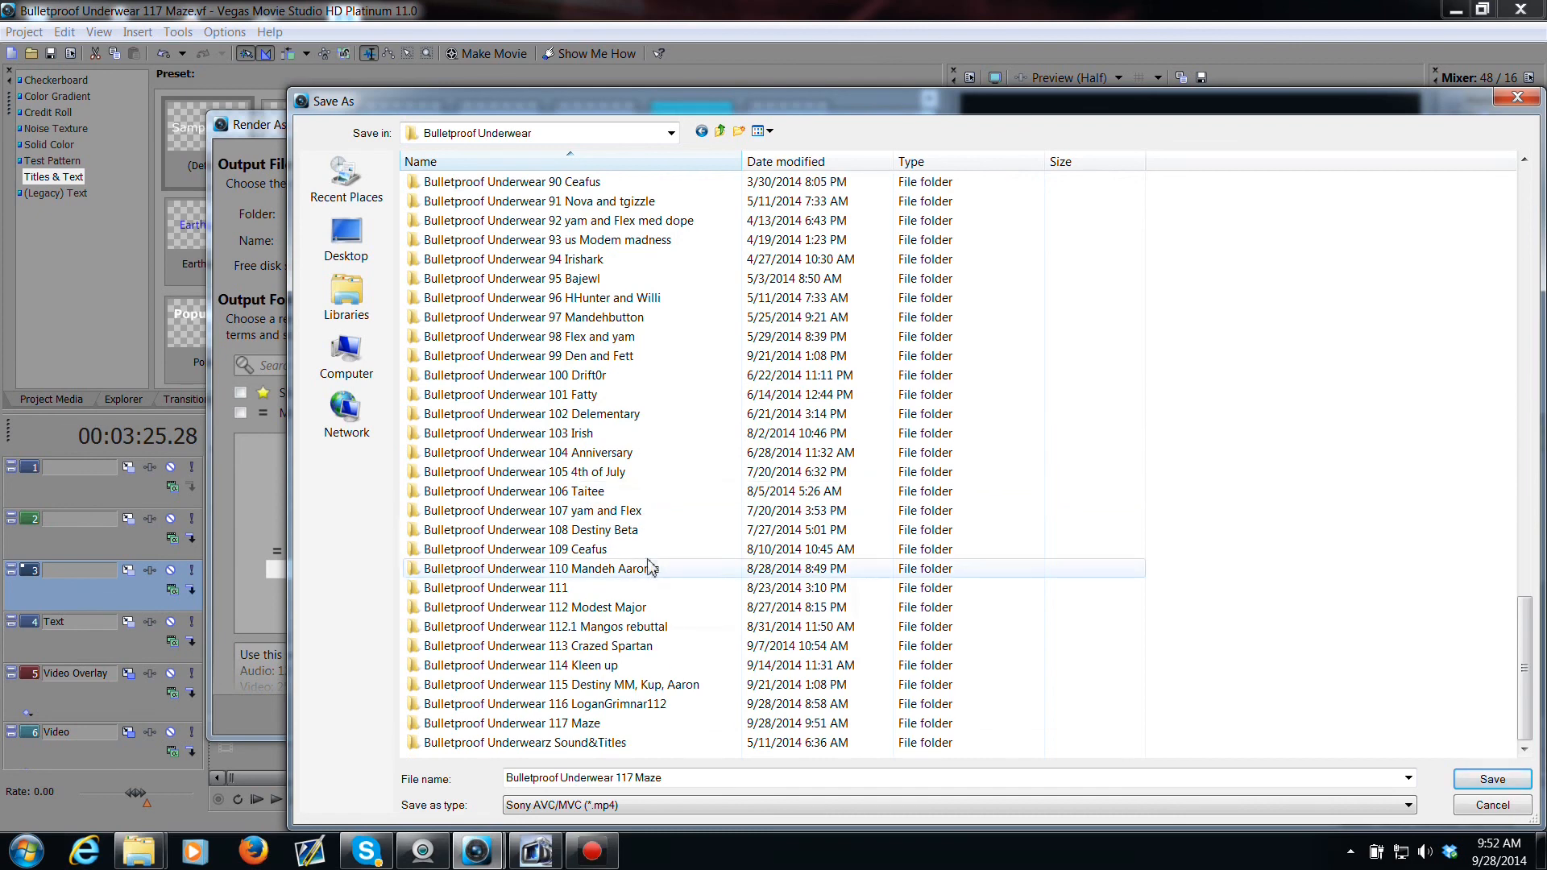
pyautogui.doubleClick(659, 723)
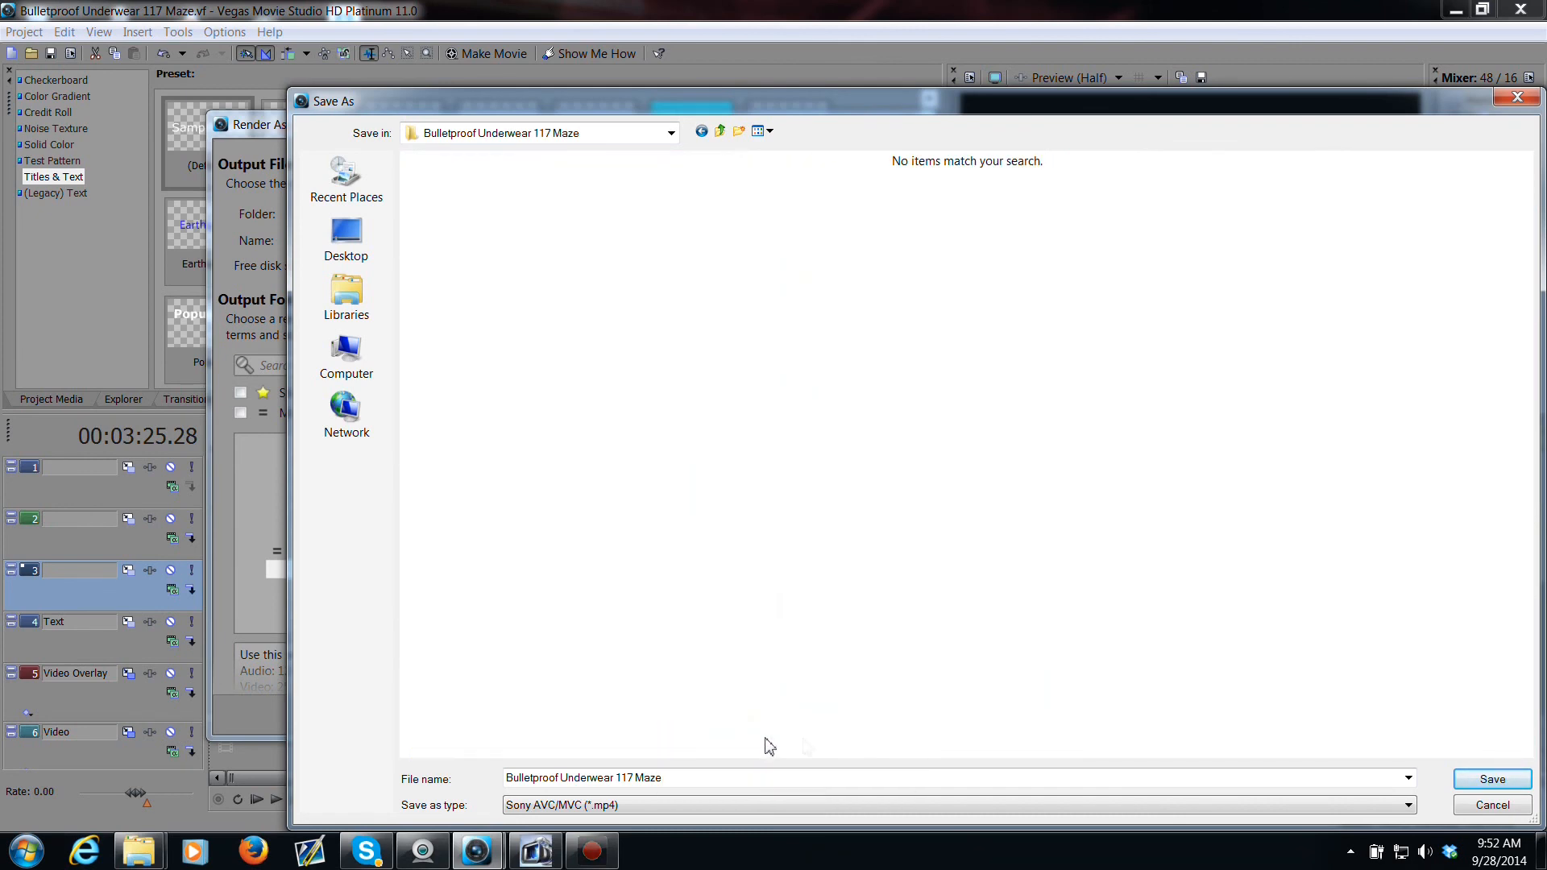
pyautogui.click(1491, 779)
# Step: Name the output file Bulletproof Underwear 117 Maze Final Render.mp4 and start the render
pyautogui.click(458, 242)
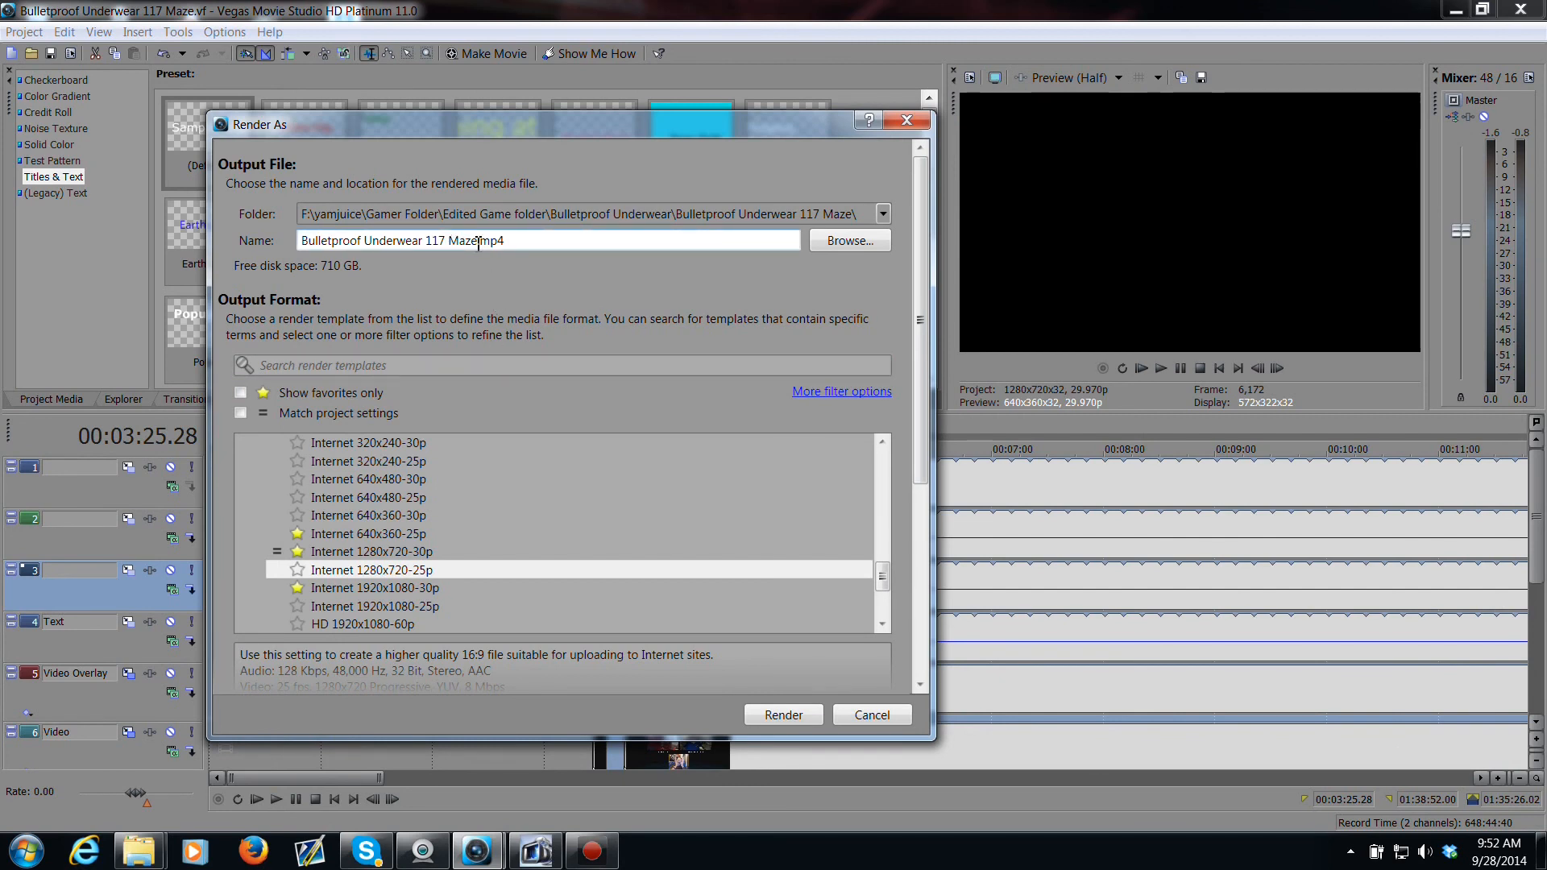
pyautogui.click(479, 242)
pyautogui.write('Final ')
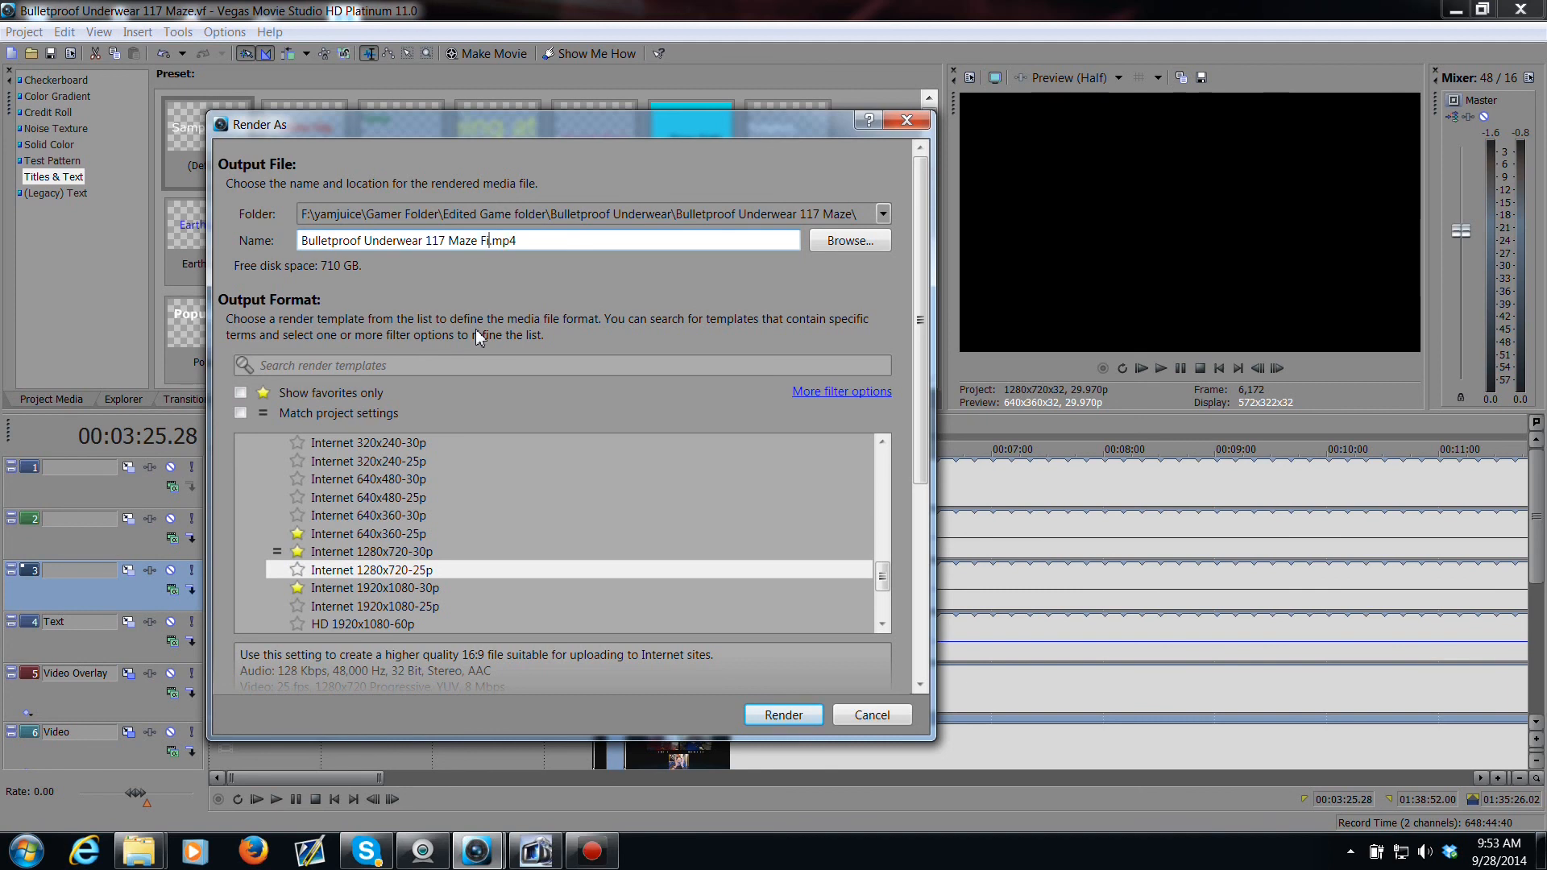
pyautogui.write('Render')
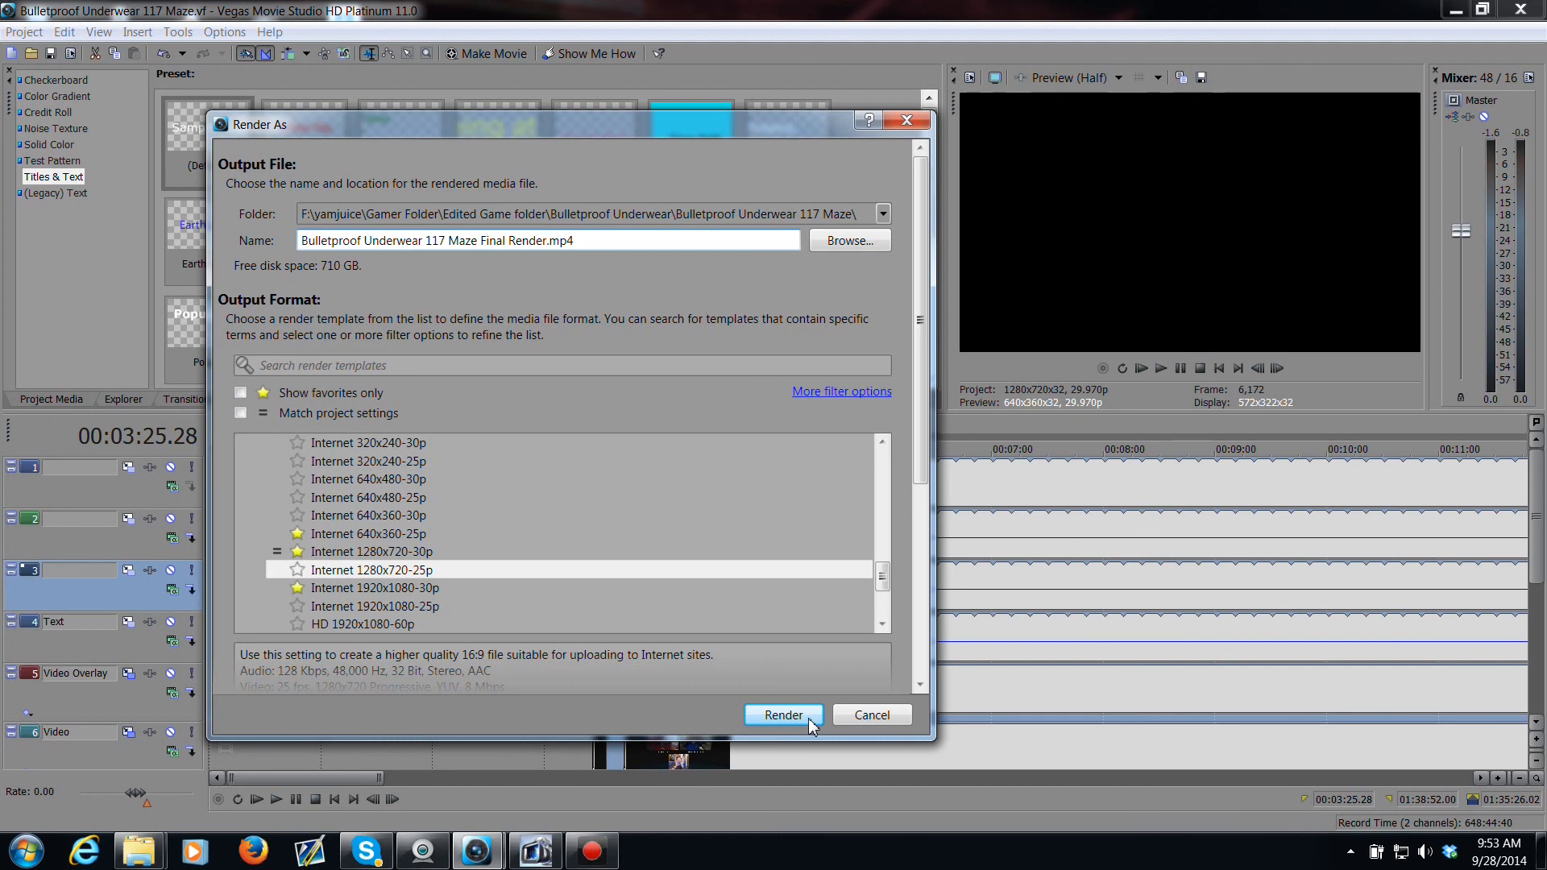
pyautogui.click(880, 714)
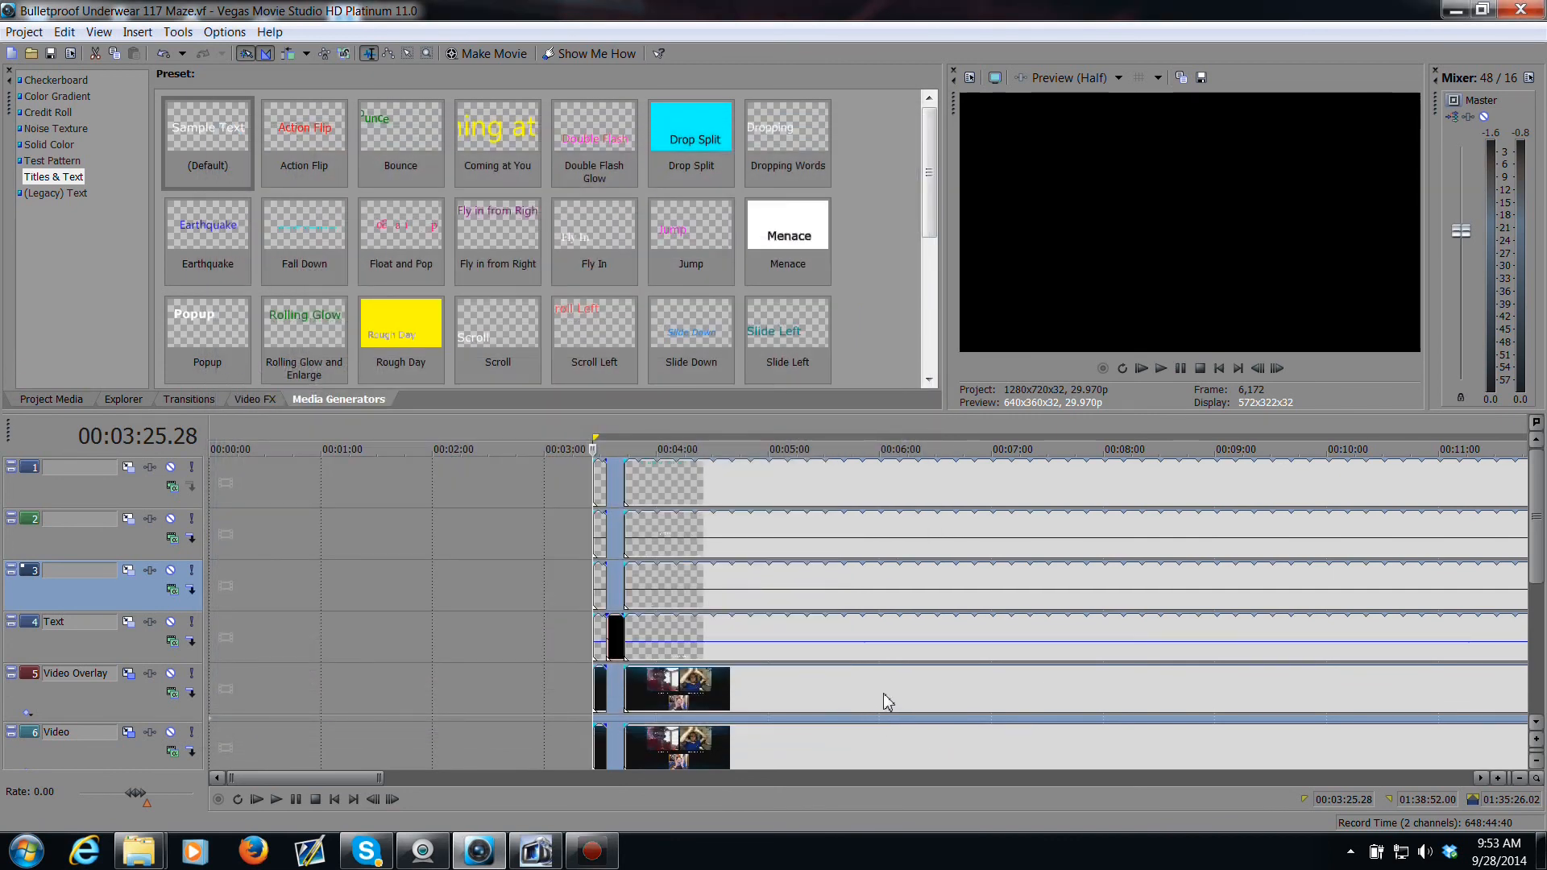